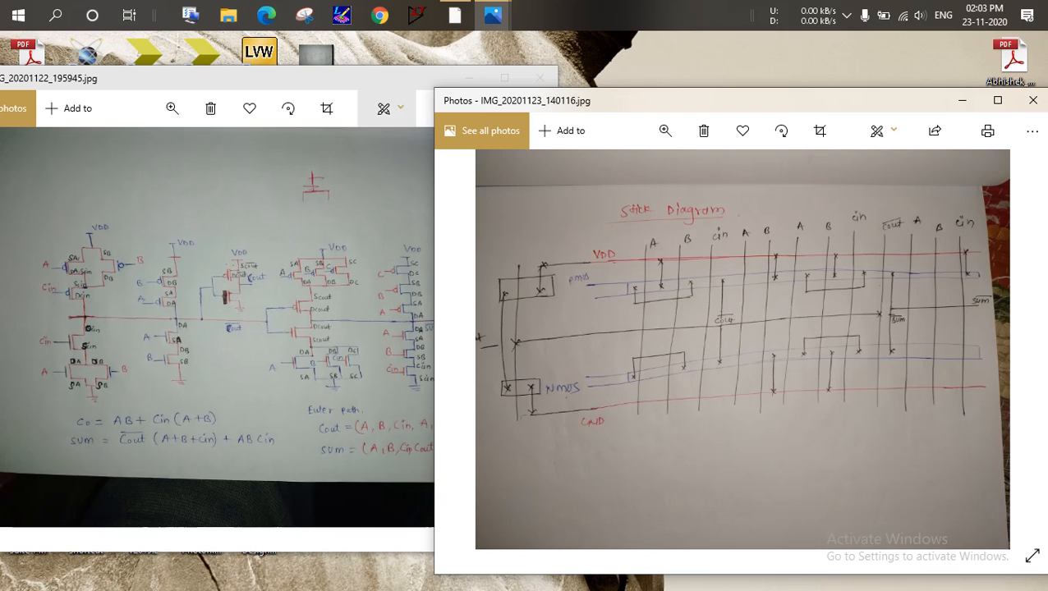
Maximize the transistor schematic photo IMG_20201122_195945.jpg and enlarge it slightly so the whole circuit stays readable
{"action": "left_click", "coordinate": [367, 189]}
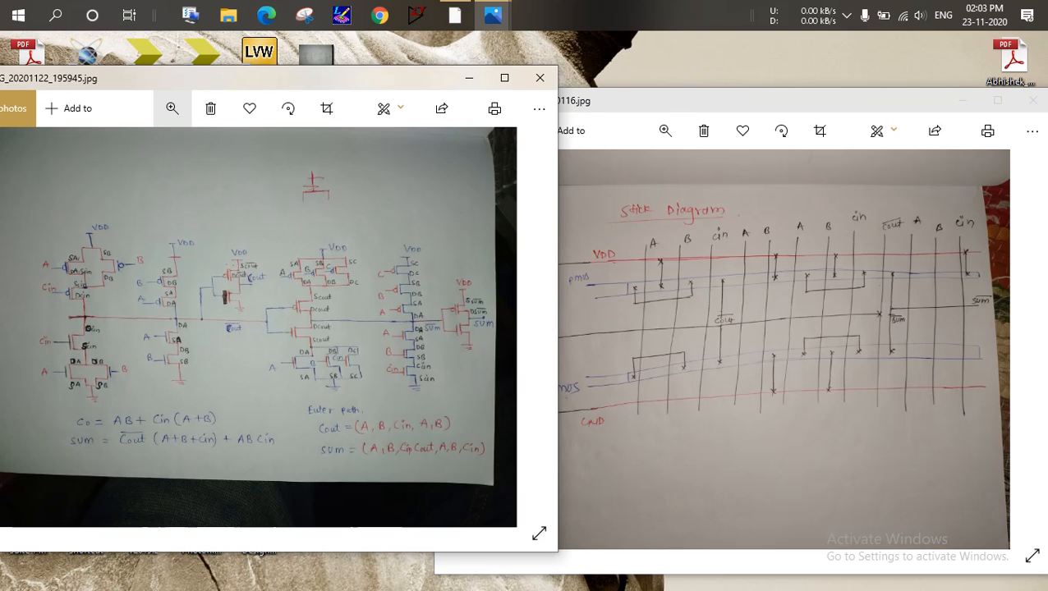
{"action": "left_click", "coordinate": [171, 108]}
{"action": "left_click", "coordinate": [171, 108]}
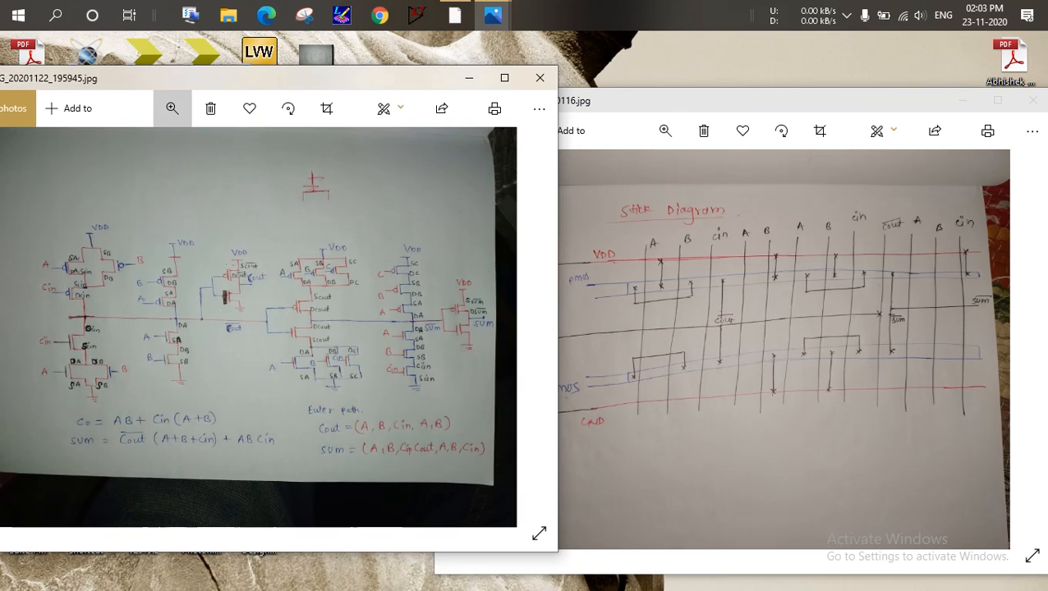
{"action": "left_click", "coordinate": [172, 109]}
{"action": "left_click", "coordinate": [123, 148]}
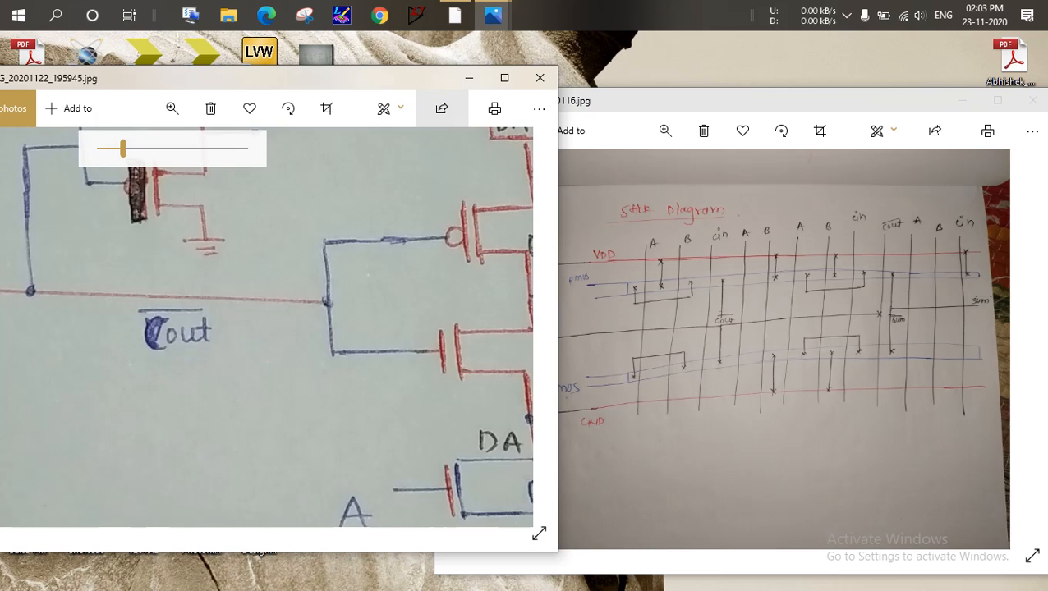
{"action": "left_click", "coordinate": [504, 77]}
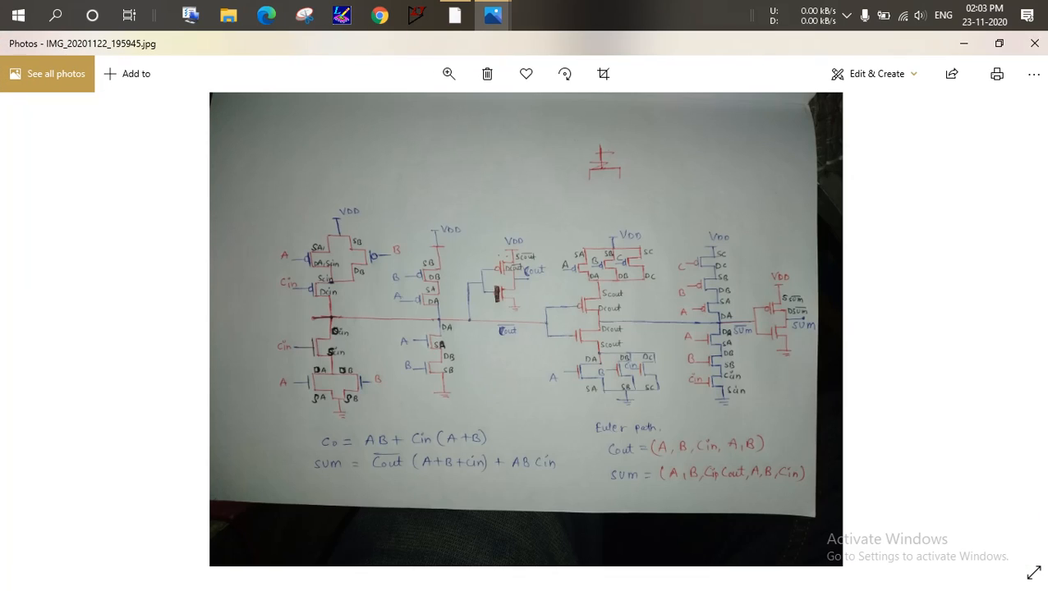
{"action": "left_click", "coordinate": [448, 73]}
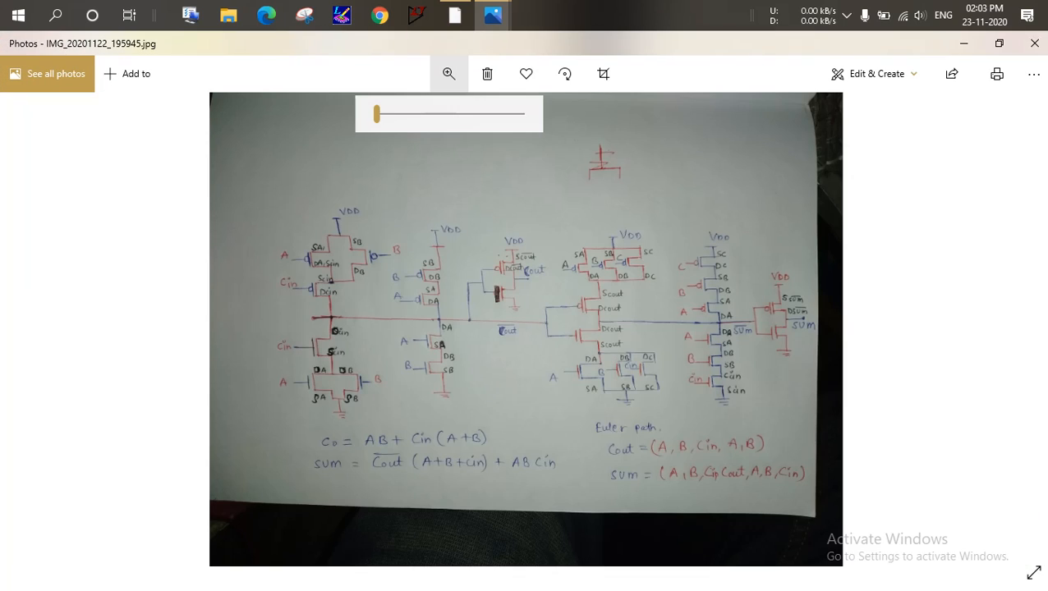
{"action": "mouse_move", "coordinate": [376, 114]}
{"action": "left_mouse_down"}
{"action": "mouse_move", "coordinate": [391, 114]}
{"action": "mouse_move", "coordinate": [379, 114]}
{"action": "left_mouse_up"}
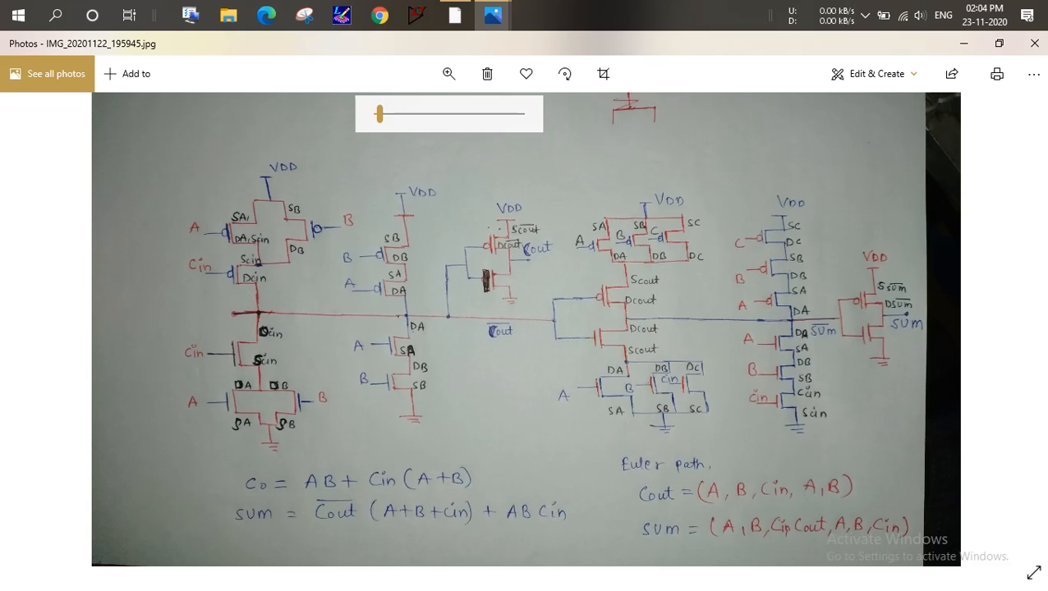
Examine the inverted Cout node of the carry circuit and the Cout and Sum equations beneath the schematic
{"action": "left_click", "coordinate": [250, 305]}
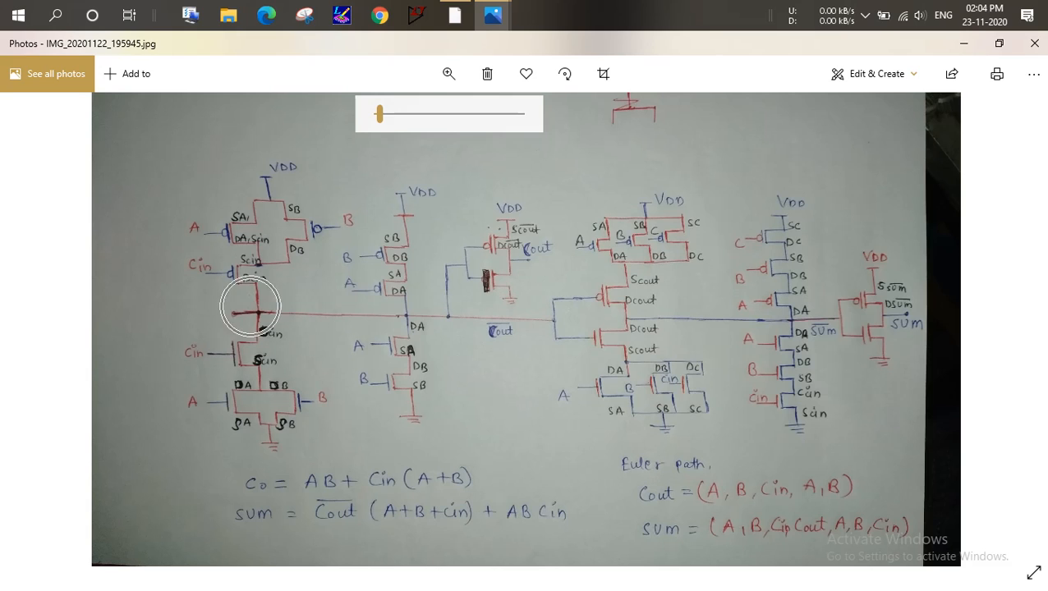
{"action": "left_click", "coordinate": [261, 312]}
{"action": "left_click", "coordinate": [318, 311]}
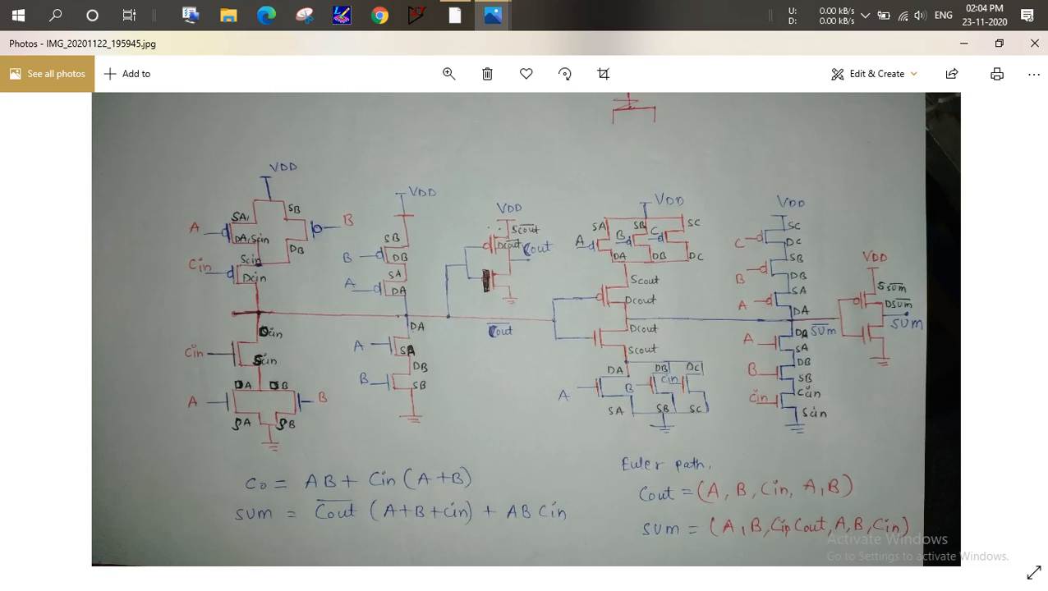
{"action": "left_click", "coordinate": [276, 480]}
{"action": "left_click", "coordinate": [231, 484]}
{"action": "key", "text": "ctrl"}
{"action": "key", "text": "ctrl"}
{"action": "key", "text": "ctrl"}
Bring up the stick diagram photo IMG_20201123_140116.jpg and maximize it to study the gate order
{"action": "left_click", "coordinate": [493, 16]}
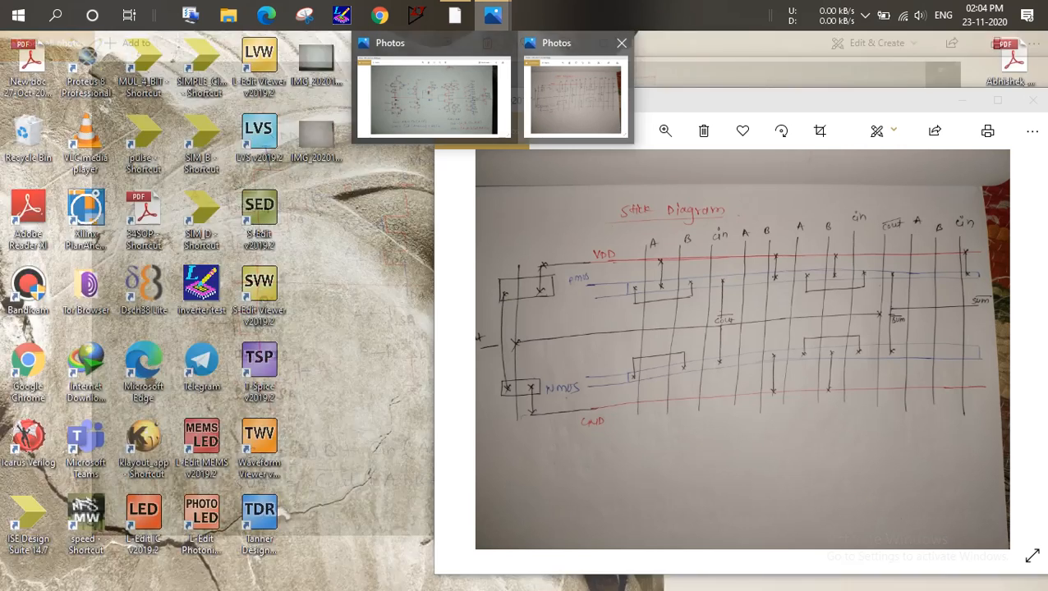
{"action": "left_click", "coordinate": [575, 95]}
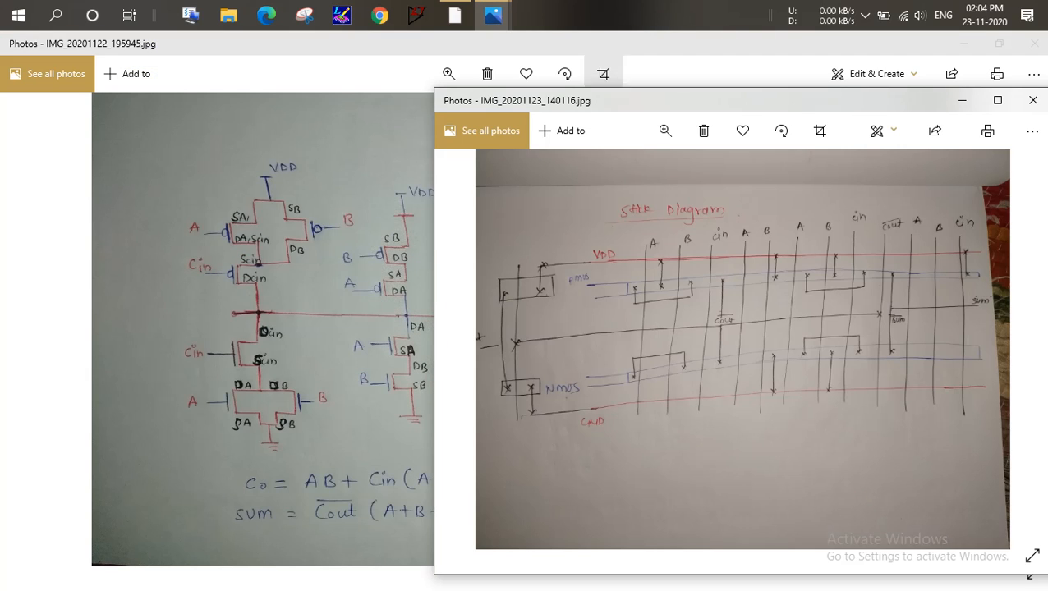
{"action": "left_click", "coordinate": [998, 100]}
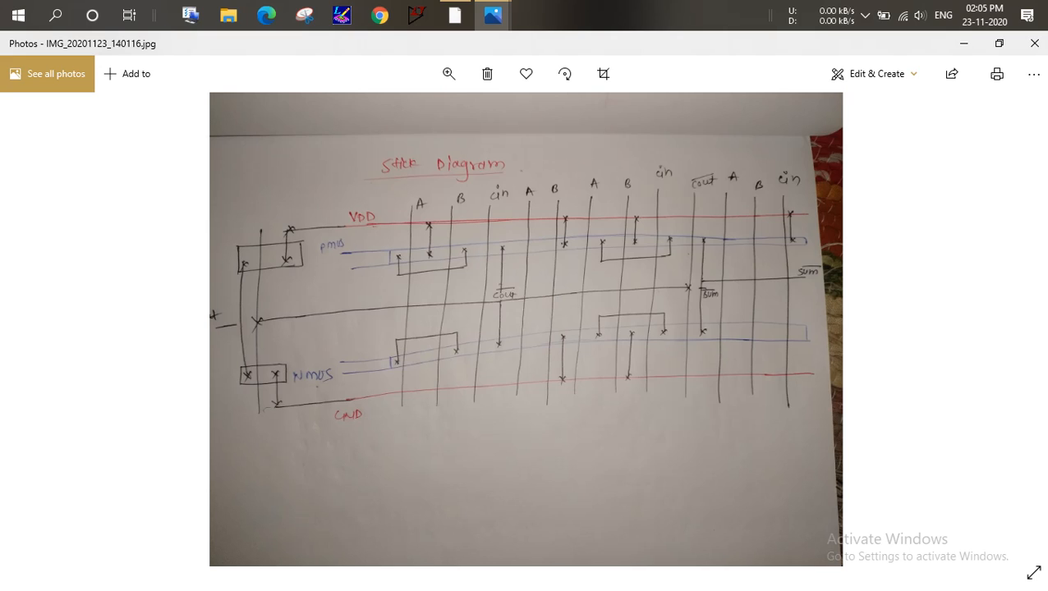
Switch to L-Edit, dismiss the welcome screen and maximize the Layout1 cell window
{"action": "left_click", "coordinate": [341, 15]}
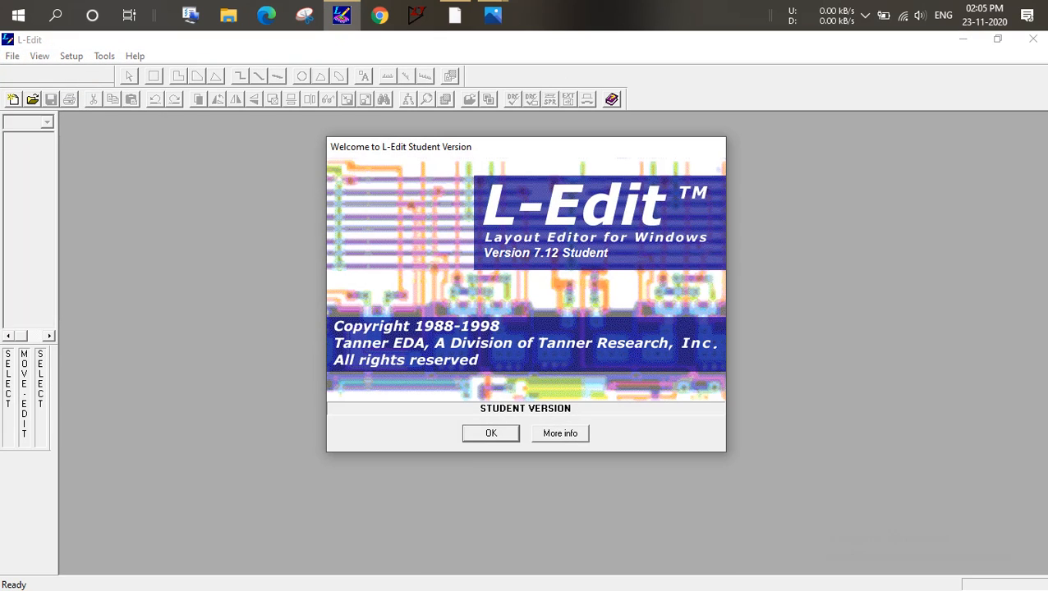
{"action": "left_click", "coordinate": [487, 434]}
{"action": "key", "text": "Return"}
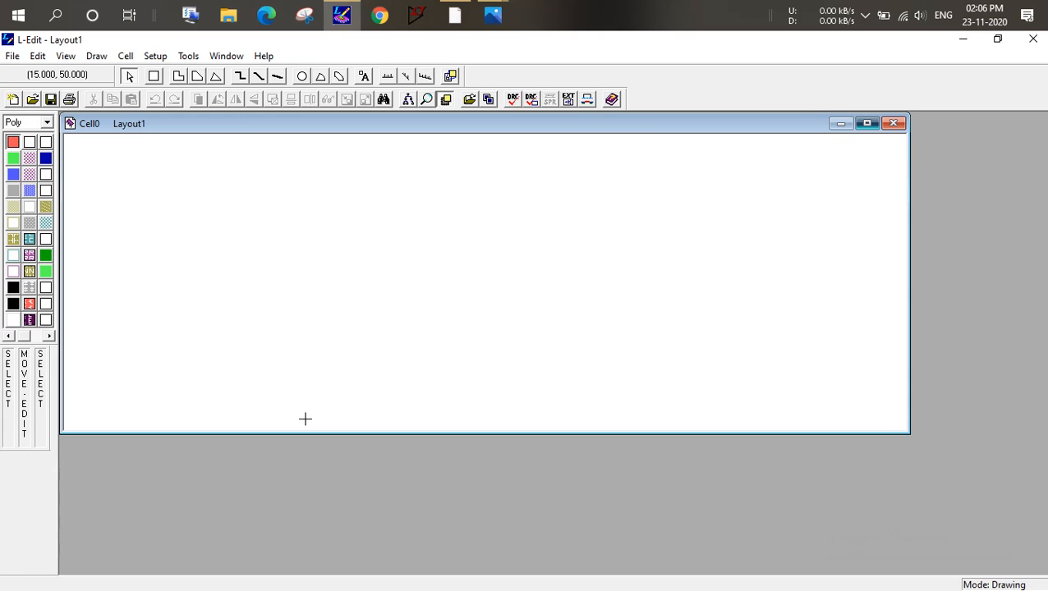
{"action": "left_click", "coordinate": [867, 123]}
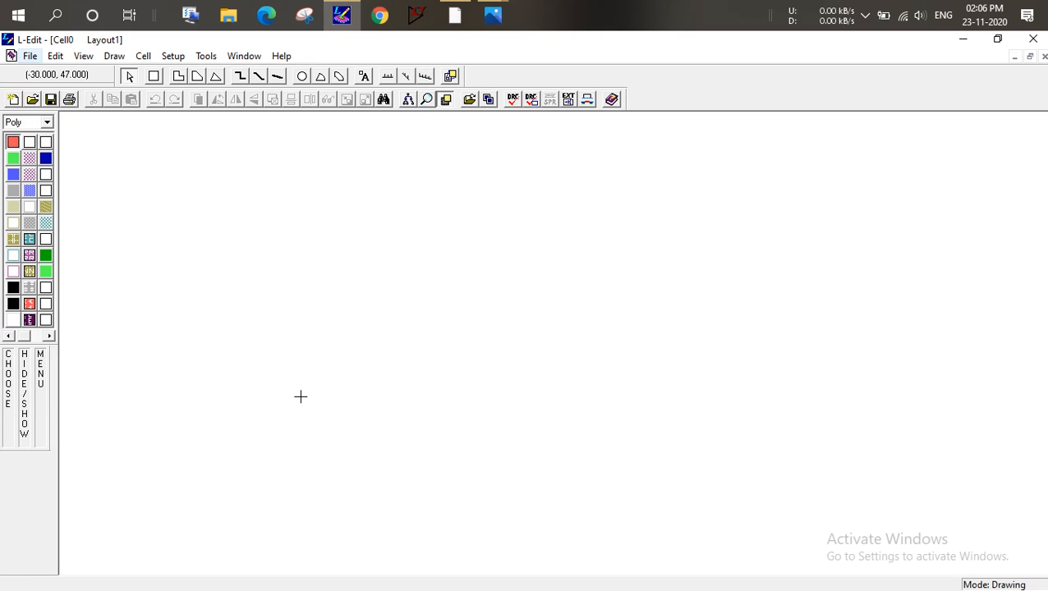
Replace the layout's setup information with the morbn20 technology file from the mosis folder
{"action": "key", "text": "alt+f"}
{"action": "key", "text": "r"}
{"action": "key", "text": "Return"}
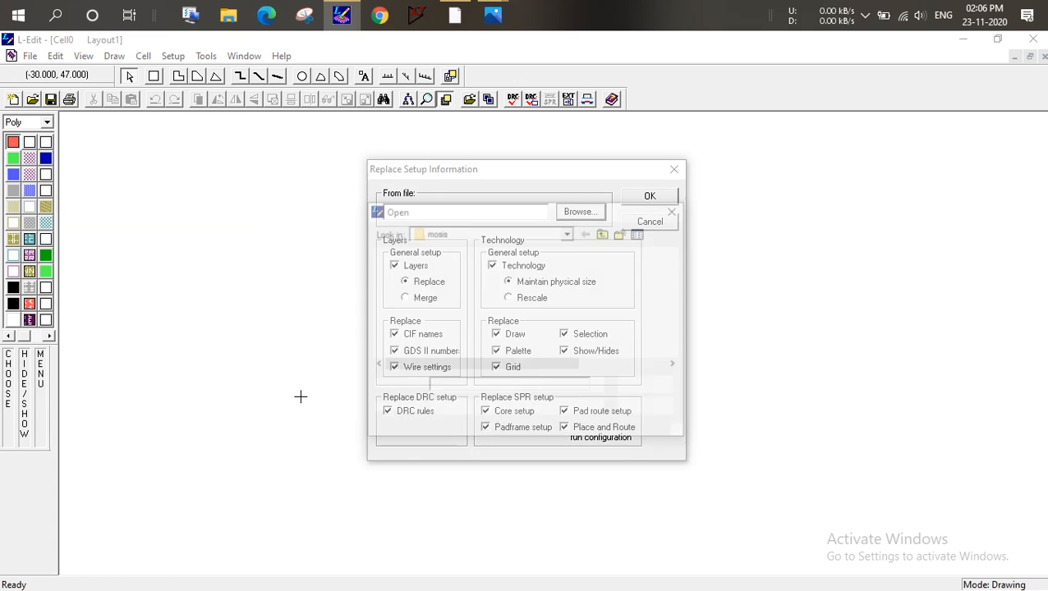
{"action": "left_click_drag", "start_coordinate": [676, 287], "coordinate": [676, 319]}
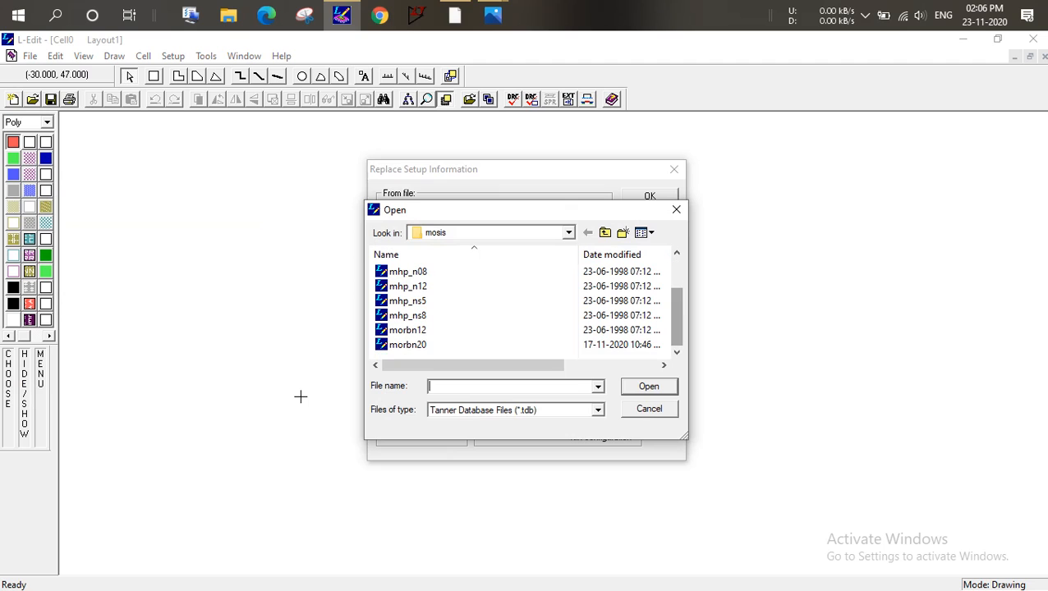
{"action": "key", "text": "ctrl"}
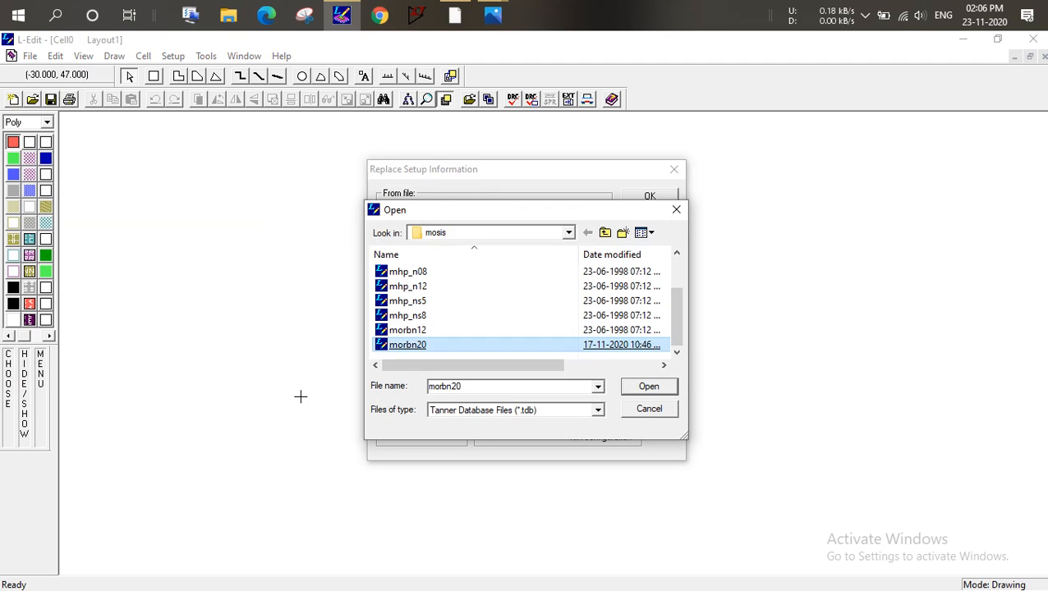
{"action": "left_click", "coordinate": [407, 345]}
{"action": "left_click", "coordinate": [649, 195]}
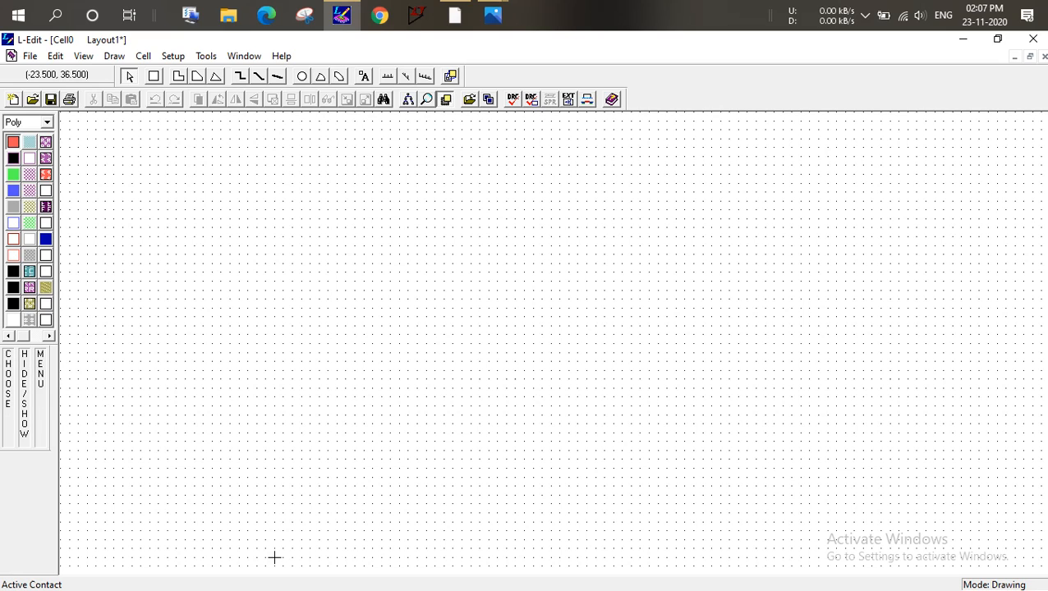
Draw a 2 by 2 Active Contact box and surround it with a centred 4 by 4 Metal1 box
{"action": "left_click", "coordinate": [13, 304]}
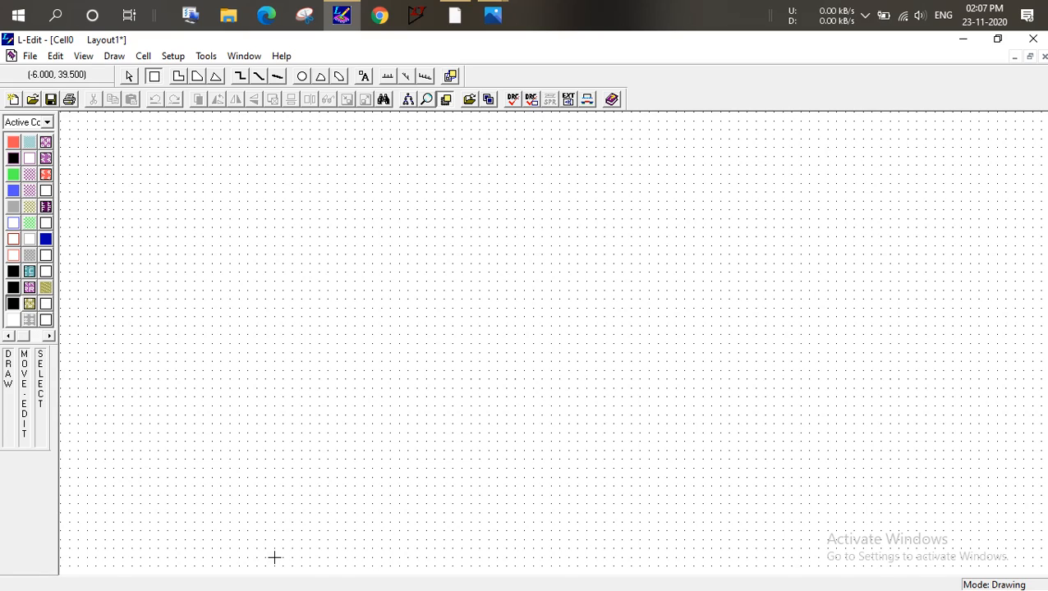
{"action": "left_click_drag", "start_coordinate": [274, 558], "coordinate": [274, 558]}
{"action": "left_click_drag", "start_coordinate": [220, 201], "coordinate": [239, 218]}
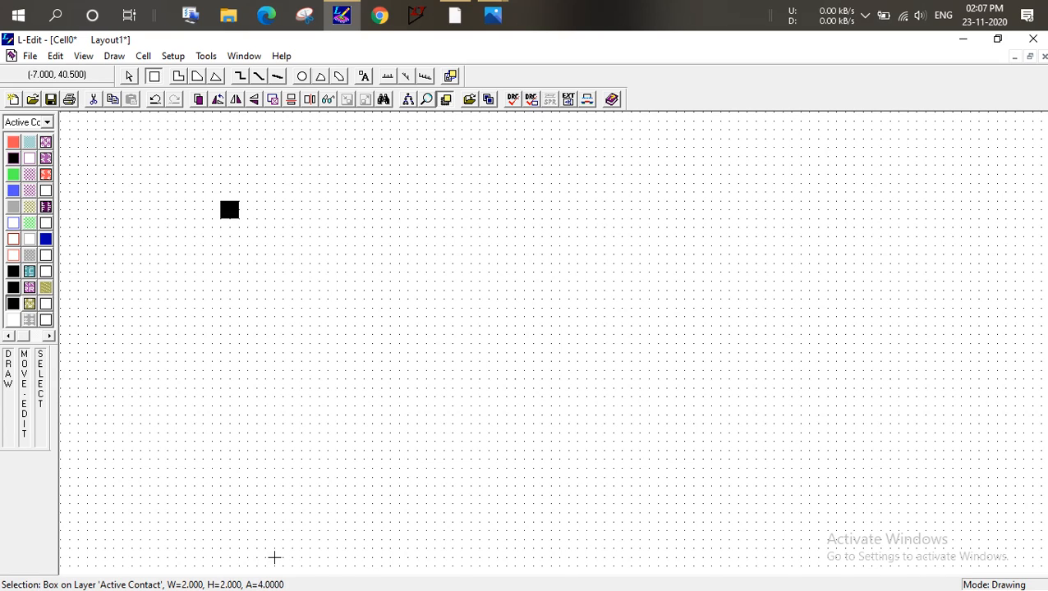
{"action": "left_click", "coordinate": [13, 190]}
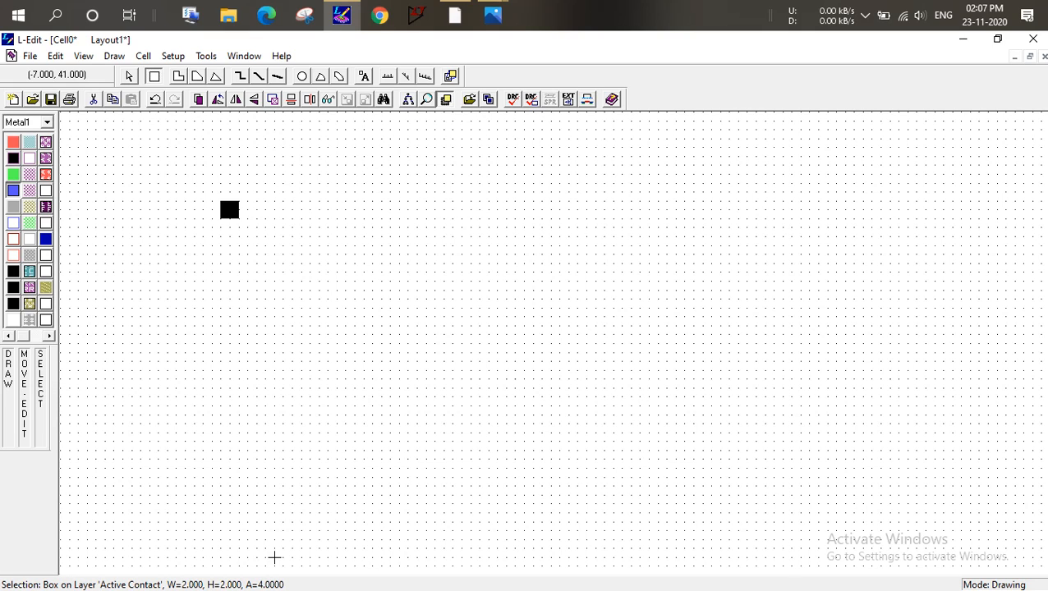
{"action": "left_click_drag", "start_coordinate": [212, 191], "coordinate": [247, 226]}
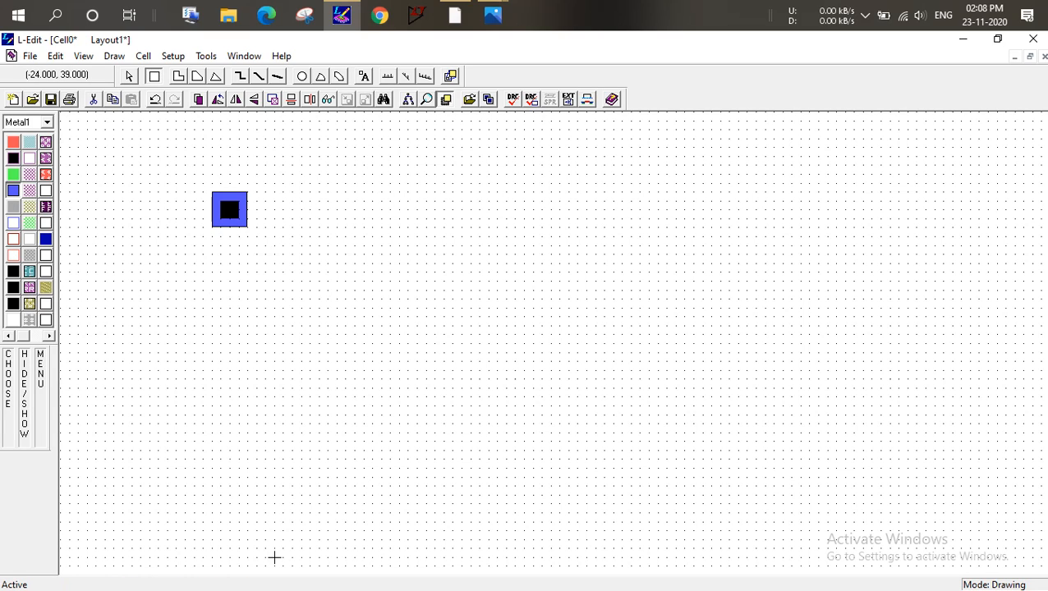
Draw a vertical 2 by 19 Poly strip beside the Metal1 box and place a ruler from the contact's edge to the strip
{"action": "left_click", "coordinate": [13, 141]}
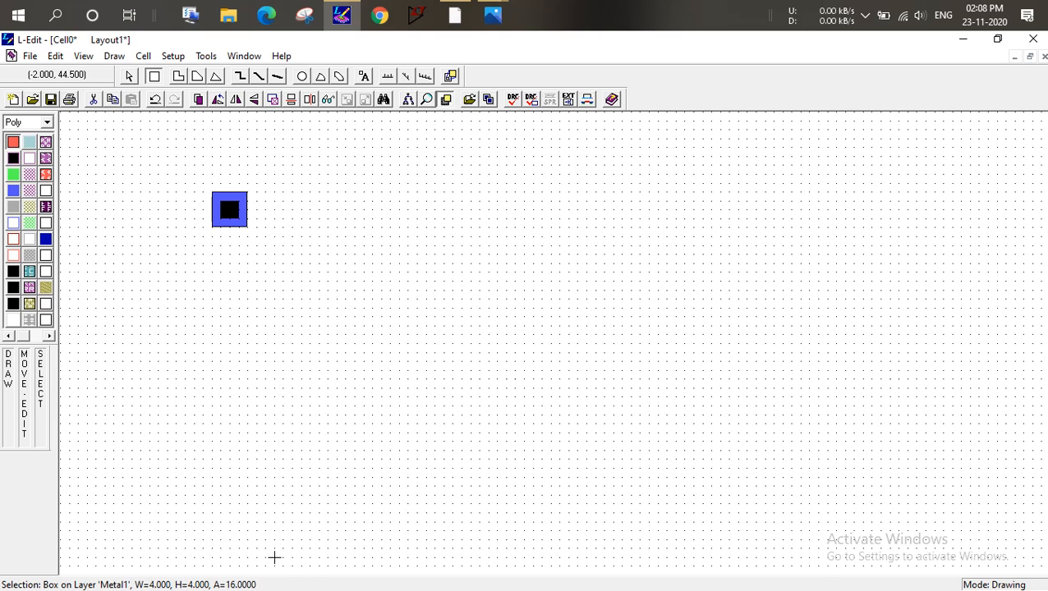
{"action": "left_click_drag", "start_coordinate": [256, 152], "coordinate": [275, 320]}
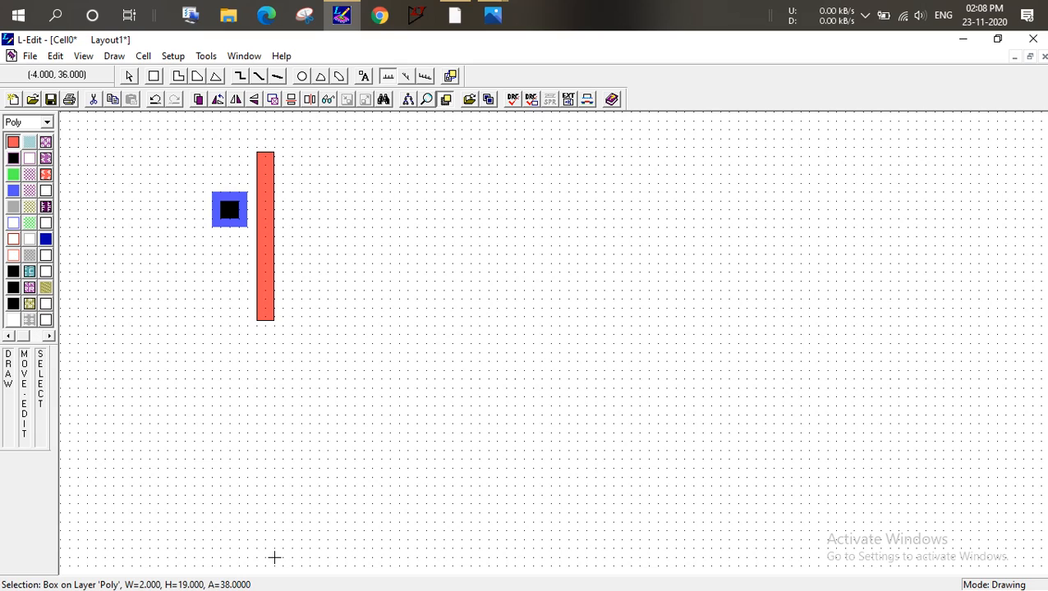
{"action": "left_click", "coordinate": [274, 558]}
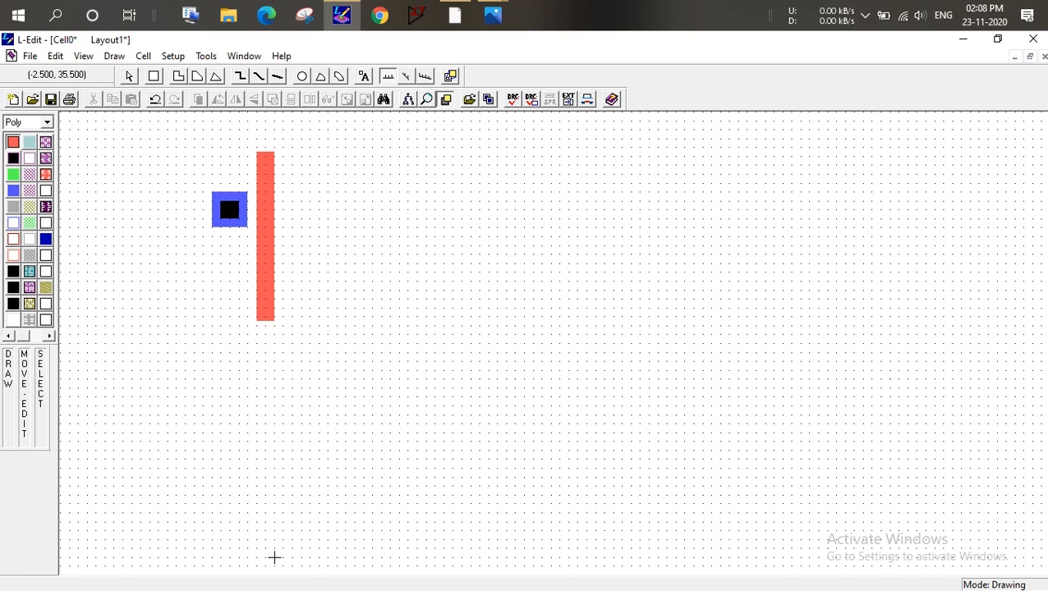
{"action": "left_click_drag", "start_coordinate": [238, 214], "coordinate": [256, 210]}
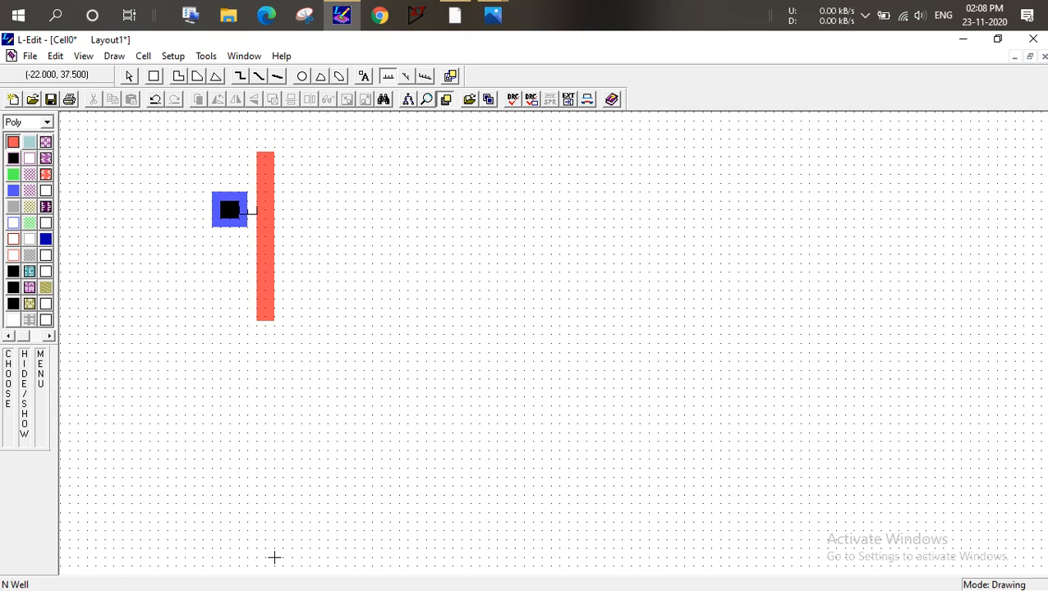
Copy the Active Contact with its Metal1 box and place the copy on the opposite side of the Poly strip, level with the original
{"action": "left_click", "coordinate": [13, 191]}
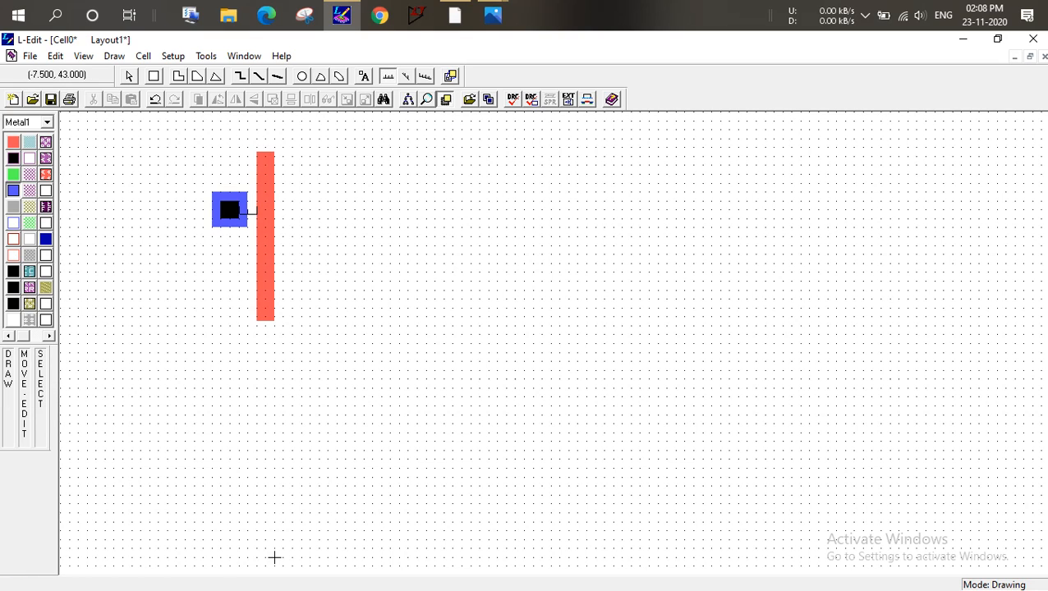
{"action": "left_click", "coordinate": [128, 77]}
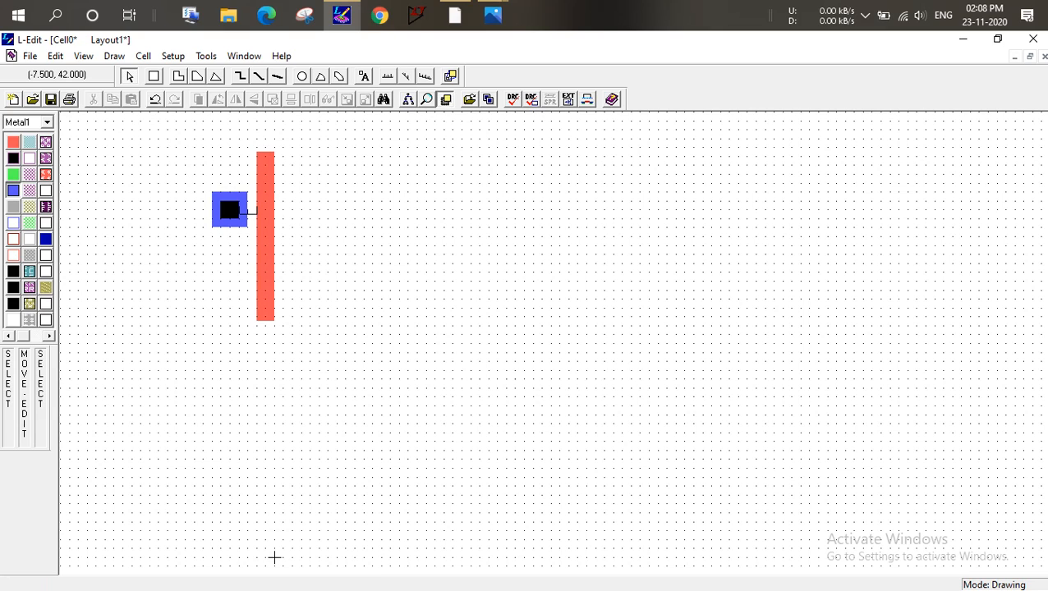
{"action": "left_click_drag", "start_coordinate": [206, 182], "coordinate": [251, 241]}
{"action": "key", "text": "ctrl+c"}
{"action": "key", "text": "ctrl+v"}
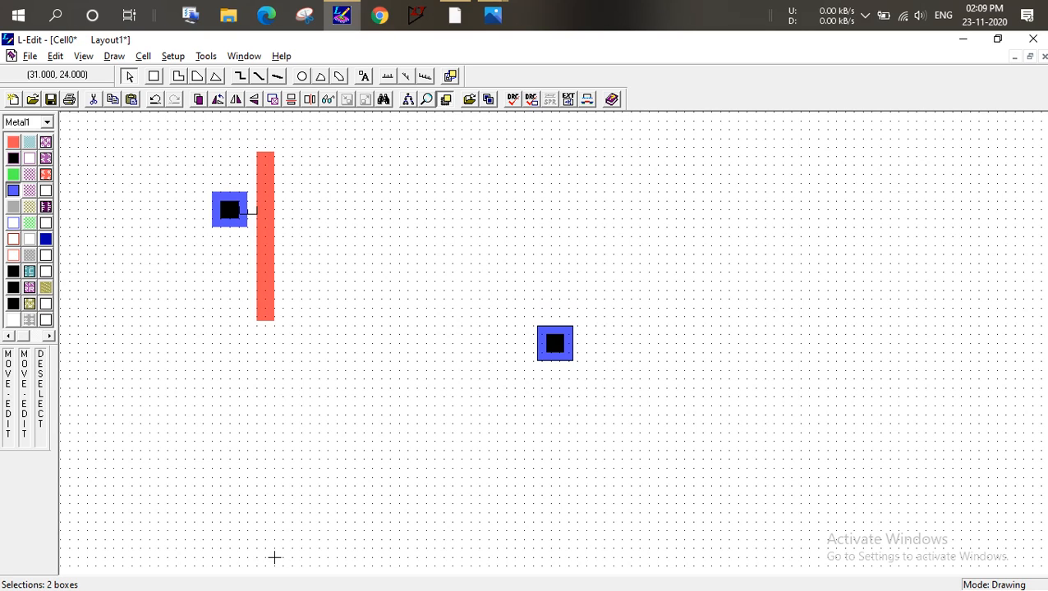
{"action": "mouse_move", "coordinate": [551, 343]}
{"action": "left_mouse_down", "text": "alt"}
{"action": "mouse_move", "coordinate": [452, 272]}
{"action": "mouse_move", "coordinate": [290, 206]}
{"action": "mouse_move", "coordinate": [300, 210]}
{"action": "left_mouse_up", "text": "alt"}
{"action": "left_click", "coordinate": [452, 277], "text": "alt"}
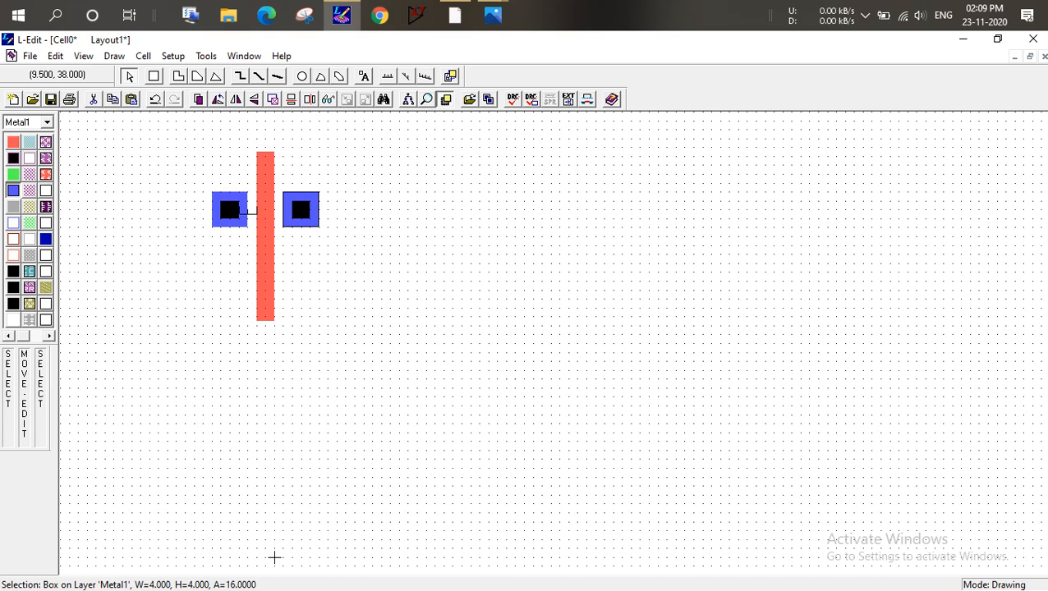
Draw a 13 by 5 Active box enclosing both contacts across the Poly strip, and place a 2-unit ruler outward from its outer edge
{"action": "left_click", "coordinate": [13, 174]}
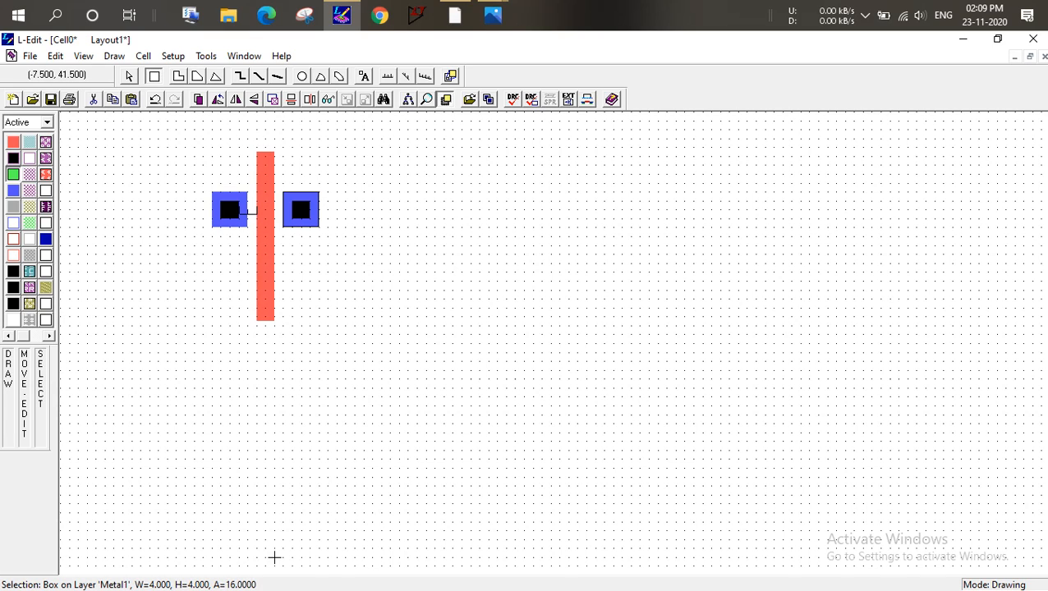
{"action": "mouse_move", "coordinate": [207, 188]}
{"action": "left_mouse_down"}
{"action": "mouse_move", "coordinate": [251, 219]}
{"action": "mouse_move", "coordinate": [323, 231]}
{"action": "left_mouse_up"}
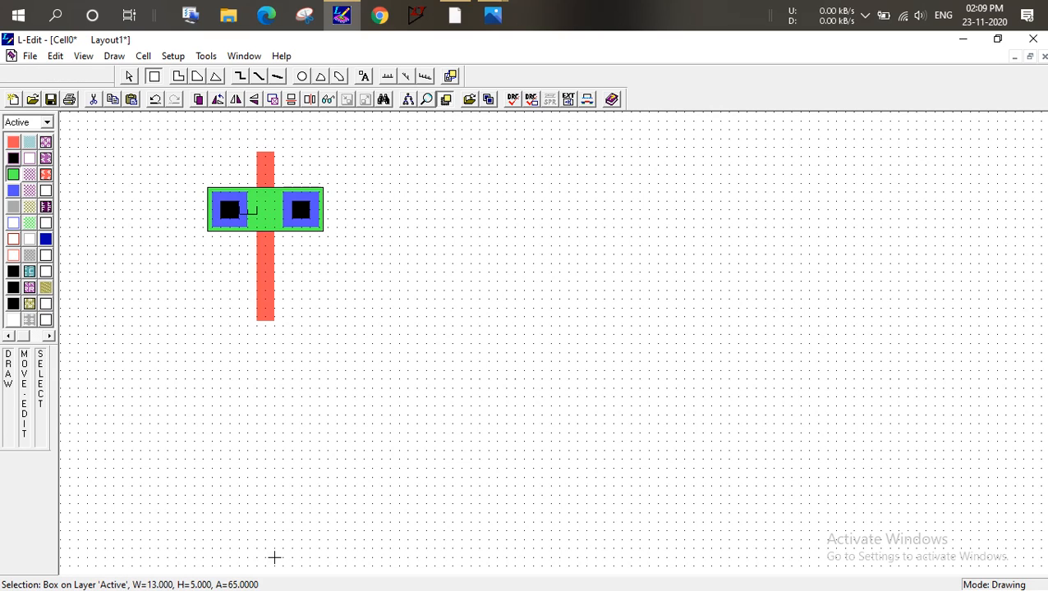
{"action": "left_click", "coordinate": [129, 76]}
{"action": "left_click", "coordinate": [275, 557]}
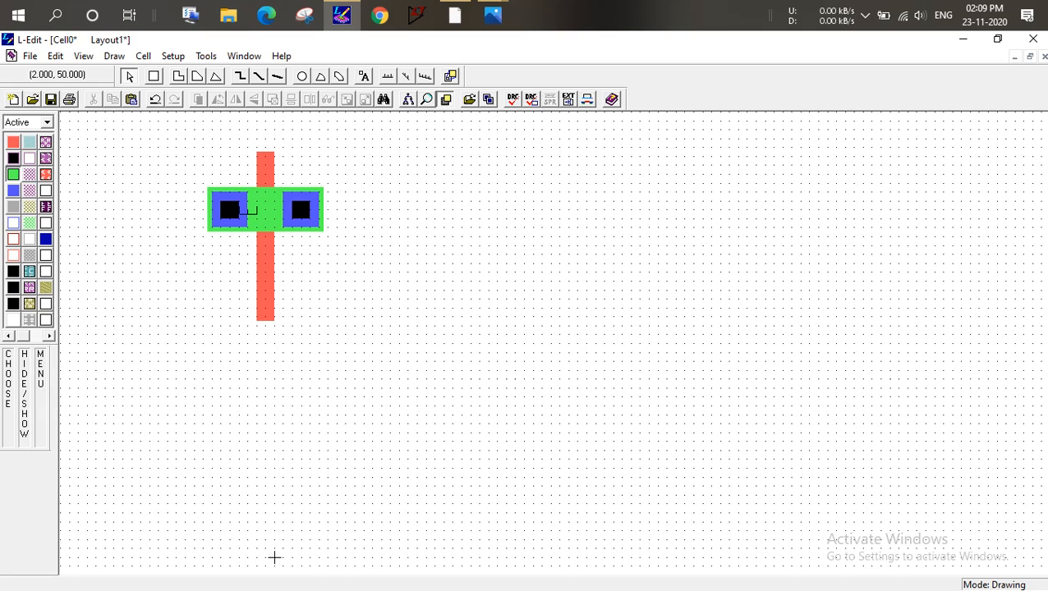
{"action": "left_click", "coordinate": [388, 76]}
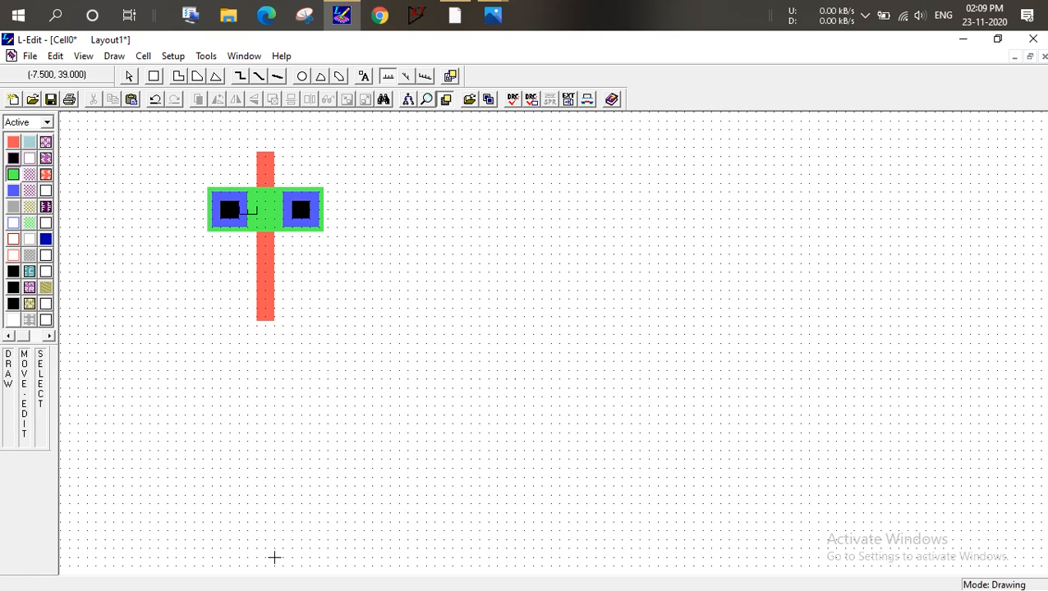
{"action": "left_click_drag", "start_coordinate": [209, 205], "coordinate": [190, 206]}
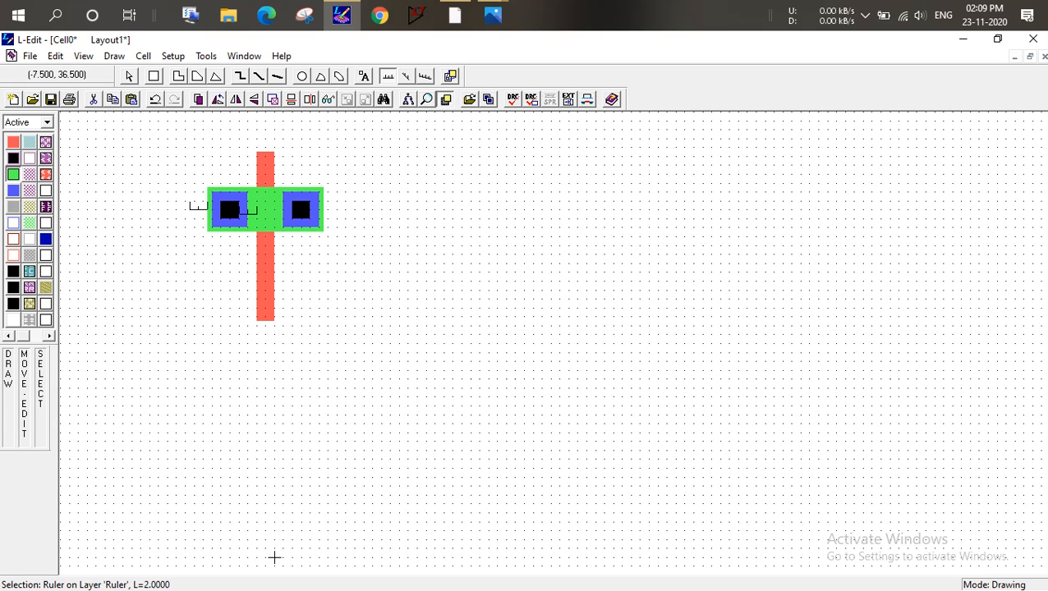
Place 2-unit horizontal and vertical rulers outward from the lower-left and upper-right corners of the Active box
{"action": "mouse_move", "coordinate": [208, 228]}
{"action": "left_mouse_down"}
{"action": "mouse_move", "coordinate": [189, 232]}
{"action": "mouse_move", "coordinate": [189, 249]}
{"action": "left_mouse_up"}
{"action": "left_click", "coordinate": [190, 249]}
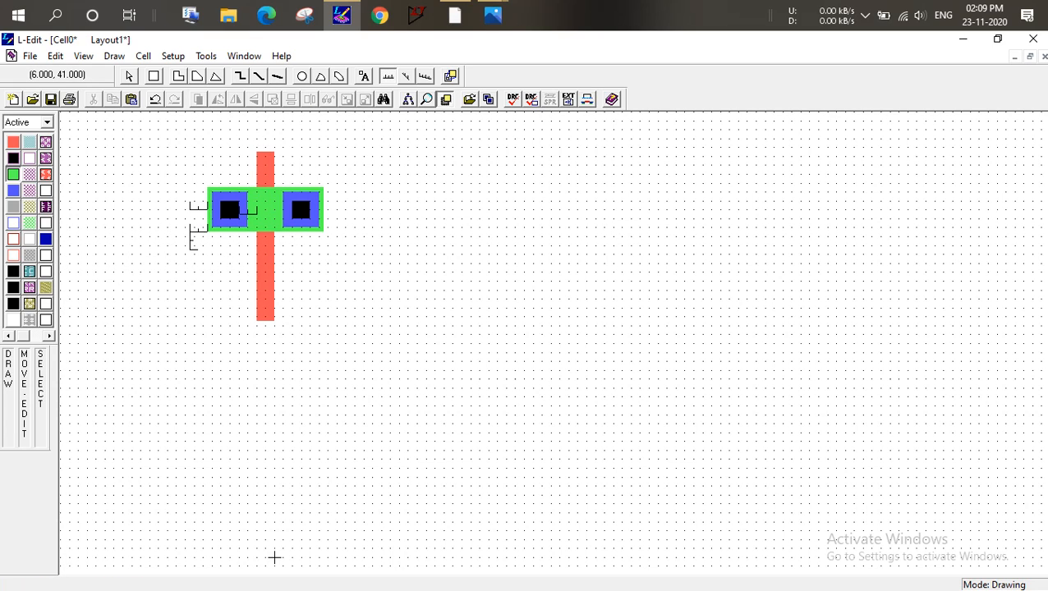
{"action": "mouse_move", "coordinate": [326, 187]}
{"action": "left_mouse_down"}
{"action": "mouse_move", "coordinate": [325, 169]}
{"action": "mouse_move", "coordinate": [337, 167]}
{"action": "left_mouse_up"}
{"action": "left_click", "coordinate": [325, 169]}
{"action": "left_click", "coordinate": [325, 169]}
{"action": "left_click_drag", "start_coordinate": [337, 169], "coordinate": [341, 169]}
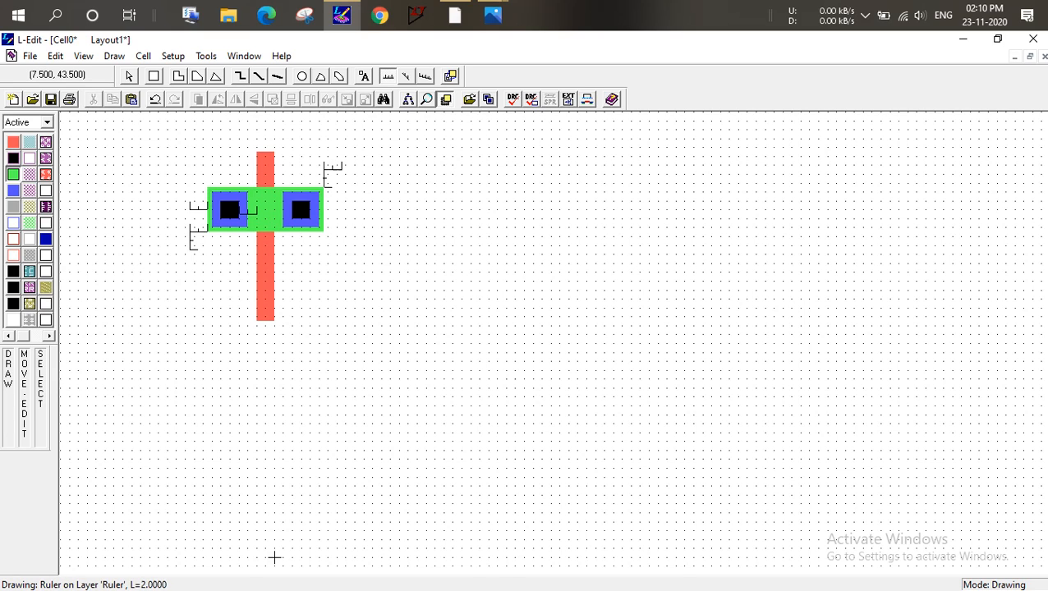
Draw a 17 by 9 P Select box around the Active box, using the 2-unit rulers as its corners
{"action": "left_click", "coordinate": [154, 77]}
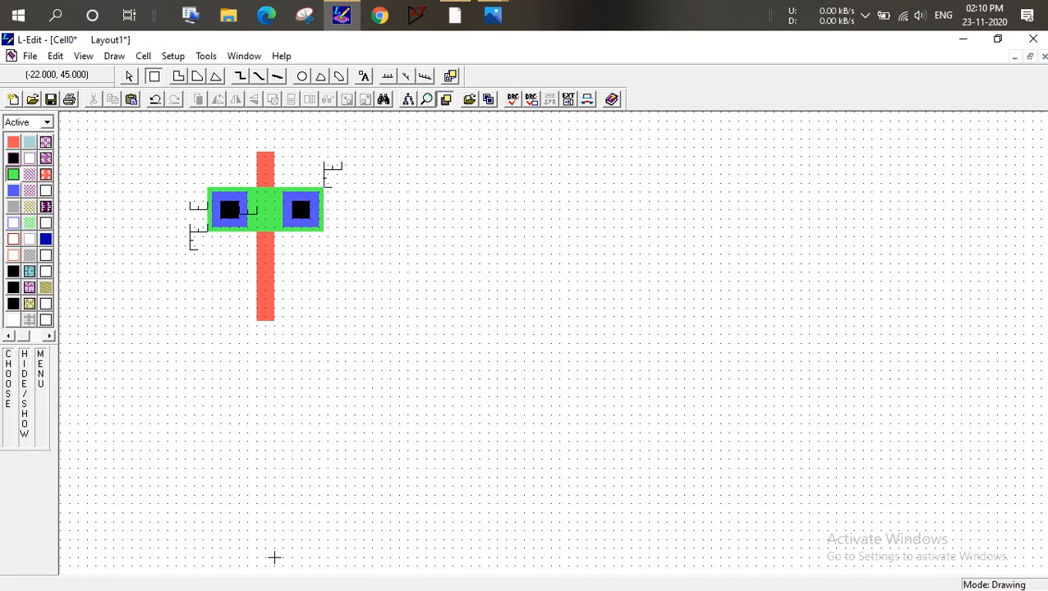
{"action": "left_click", "coordinate": [12, 254]}
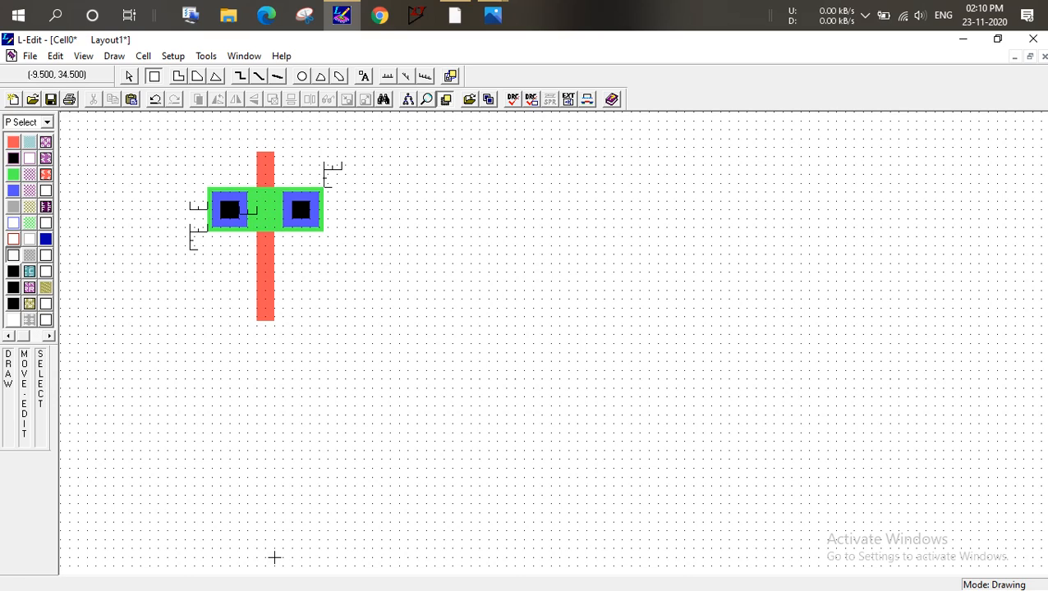
{"action": "mouse_move", "coordinate": [189, 248]}
{"action": "left_mouse_down"}
{"action": "mouse_move", "coordinate": [243, 204]}
{"action": "mouse_move", "coordinate": [341, 161]}
{"action": "mouse_move", "coordinate": [341, 170]}
{"action": "left_mouse_up"}
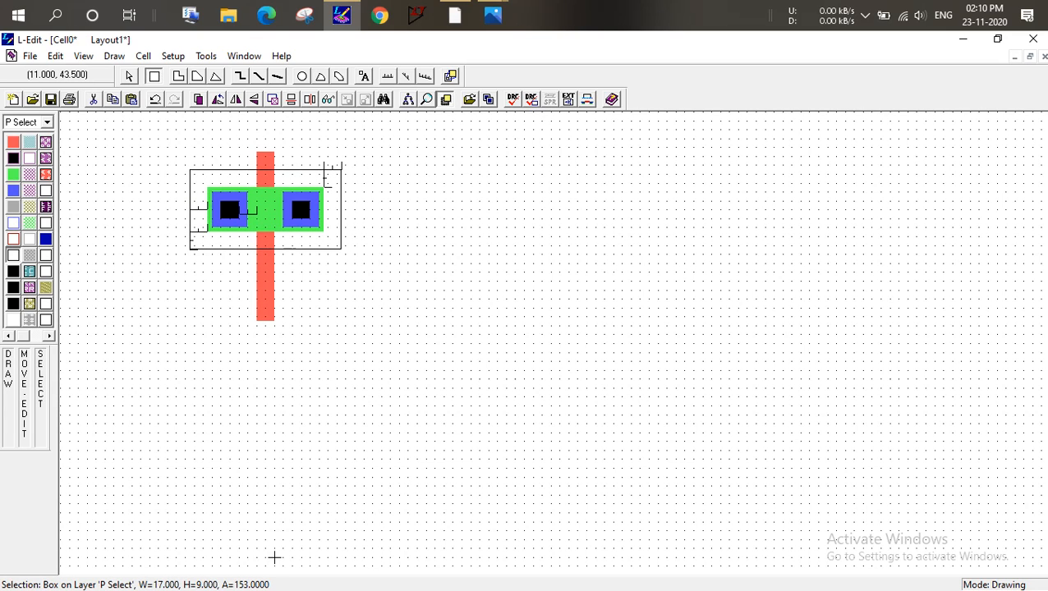
{"action": "left_click", "coordinate": [274, 558]}
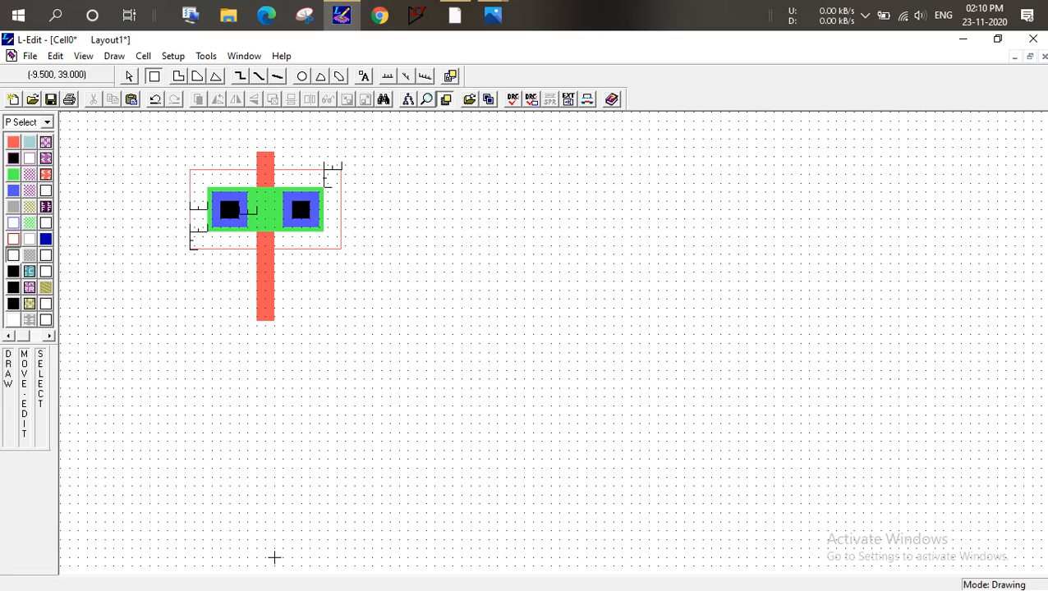
Place rulers outward from the P Select box, marking about 3 units horizontally and vertically at its lower-left and upper-right corners
{"action": "left_click_drag", "start_coordinate": [191, 208], "coordinate": [158, 206]}
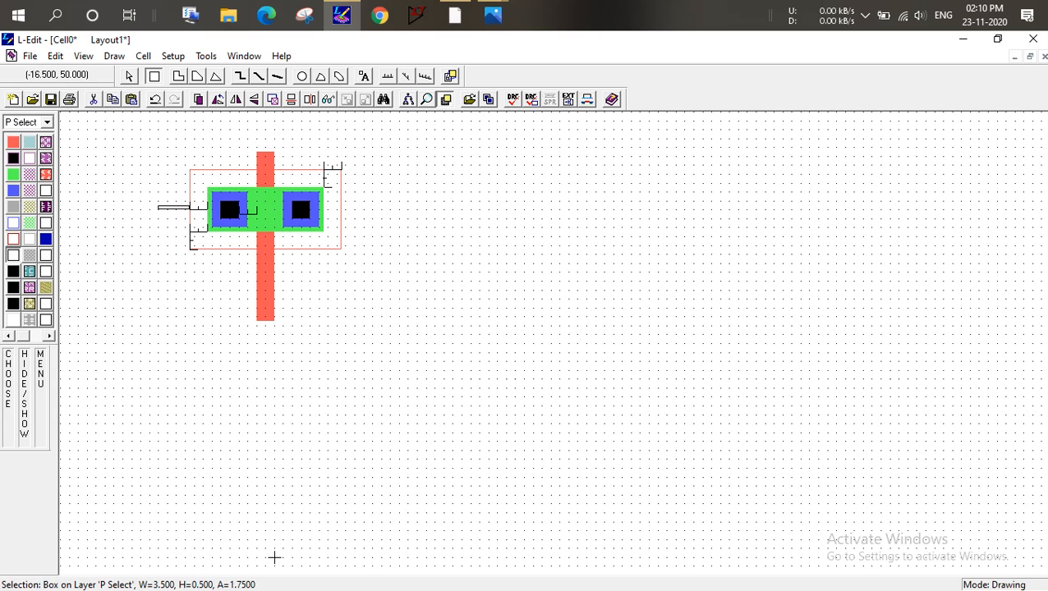
{"action": "key", "text": "ctrl+z"}
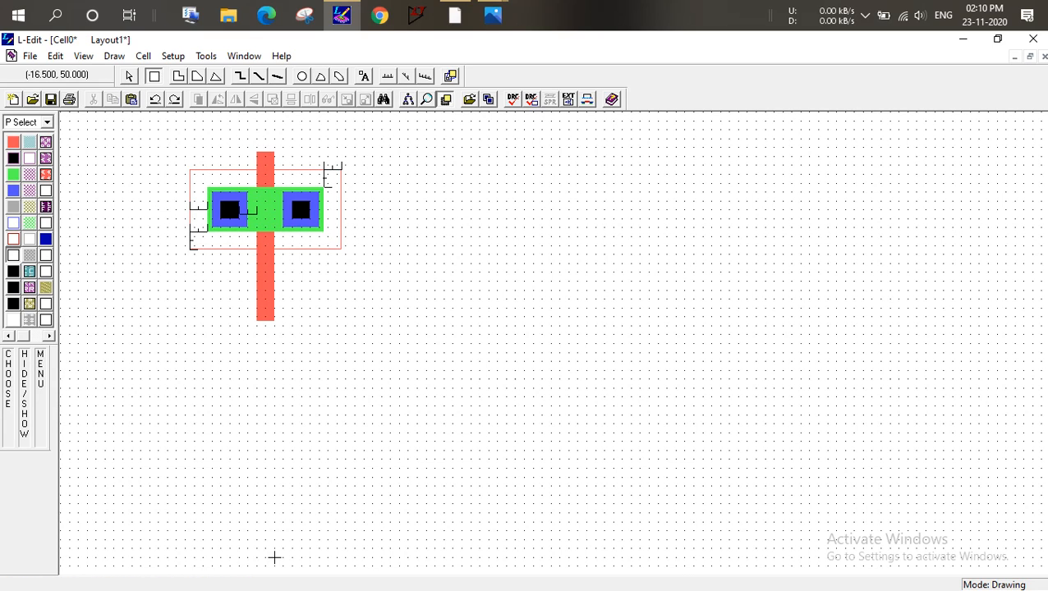
{"action": "left_click", "coordinate": [388, 76]}
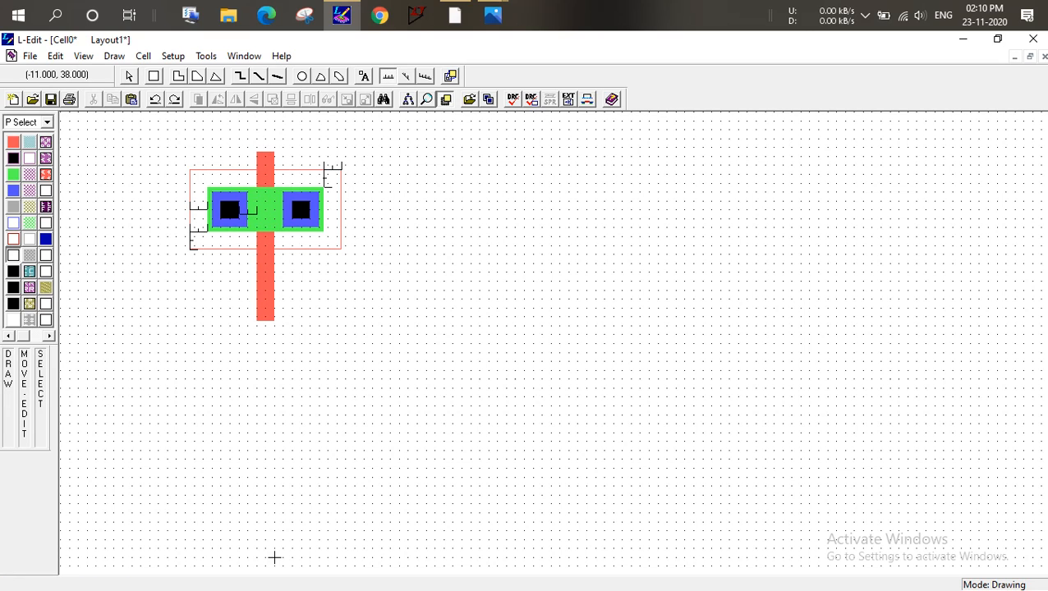
{"action": "left_click_drag", "start_coordinate": [207, 205], "coordinate": [158, 205]}
{"action": "mouse_move", "coordinate": [197, 247]}
{"action": "left_mouse_down"}
{"action": "mouse_move", "coordinate": [157, 246]}
{"action": "mouse_move", "coordinate": [162, 276]}
{"action": "left_mouse_up"}
{"action": "left_click", "coordinate": [157, 249]}
{"action": "left_click_drag", "start_coordinate": [340, 170], "coordinate": [341, 143]}
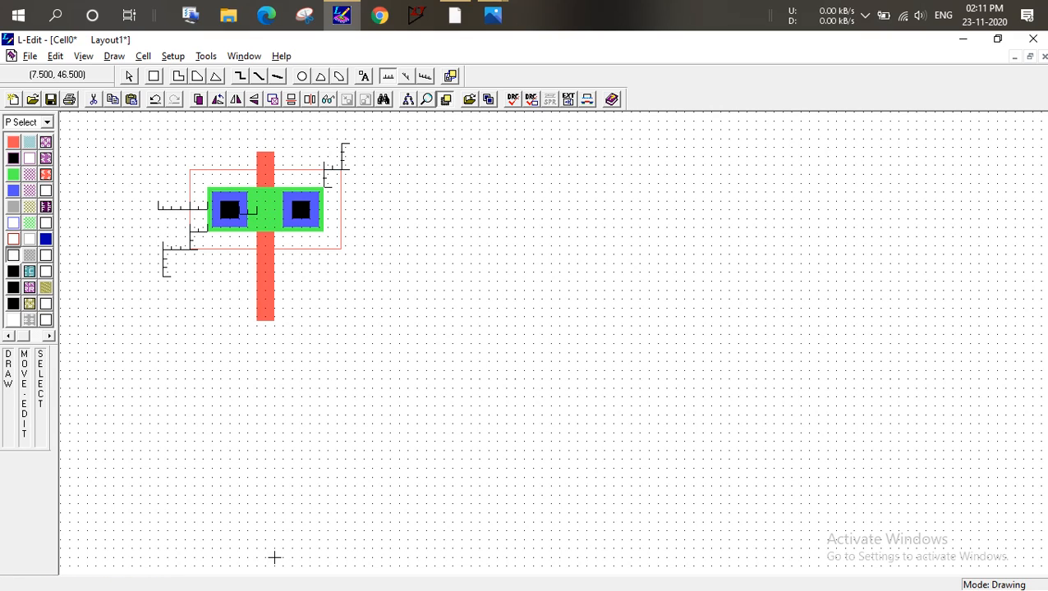
{"action": "left_click", "coordinate": [341, 143]}
{"action": "left_click", "coordinate": [340, 143]}
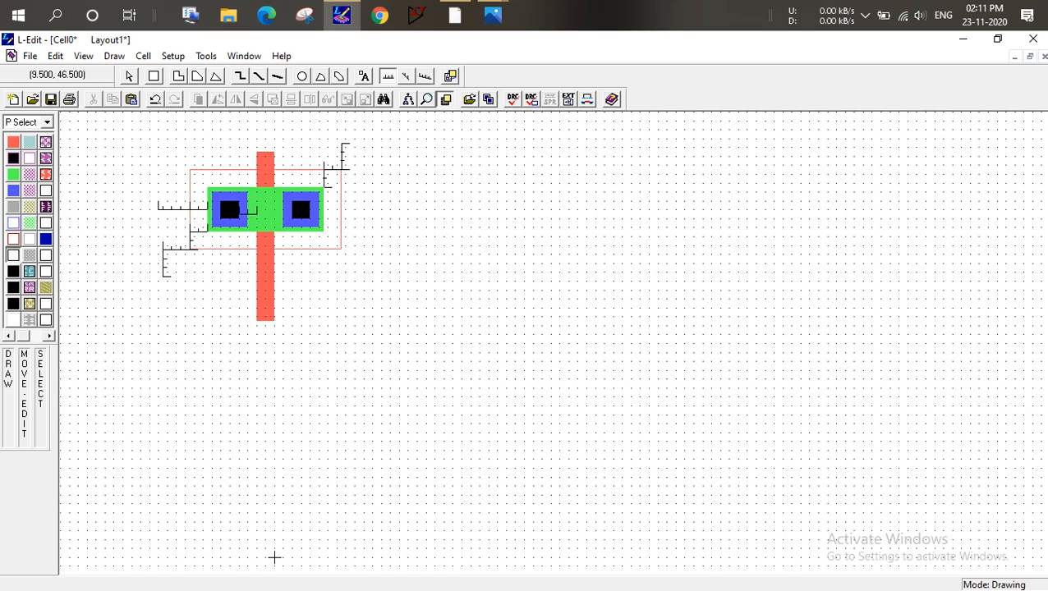
{"action": "left_click_drag", "start_coordinate": [341, 143], "coordinate": [368, 143]}
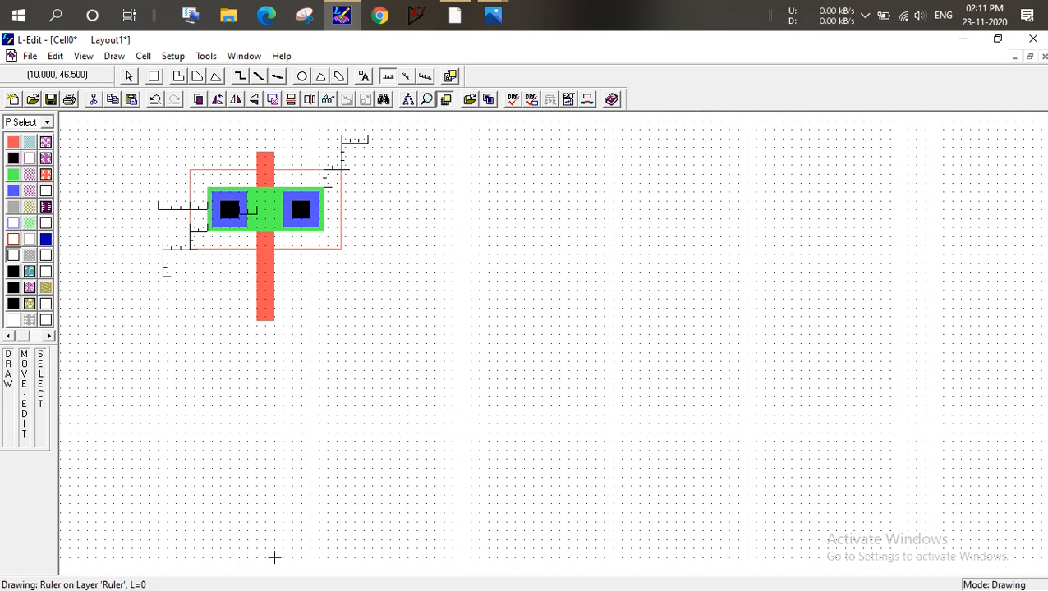
Draw an N Well box about 23 by 15 around the P Select box between the ruler ends, and run the design rule check
{"action": "left_click", "coordinate": [153, 76]}
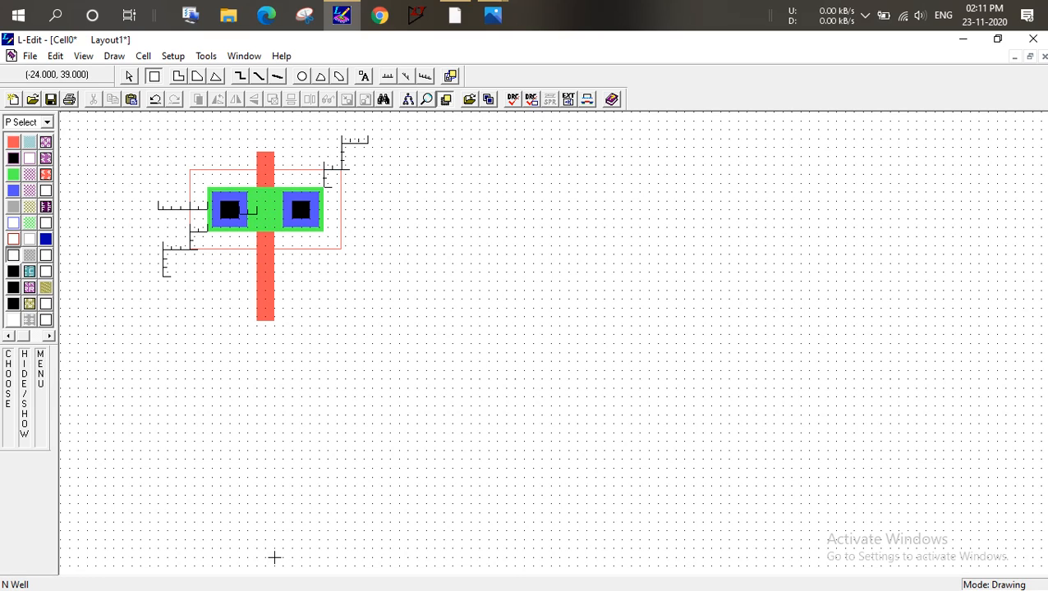
{"action": "left_click", "coordinate": [13, 224]}
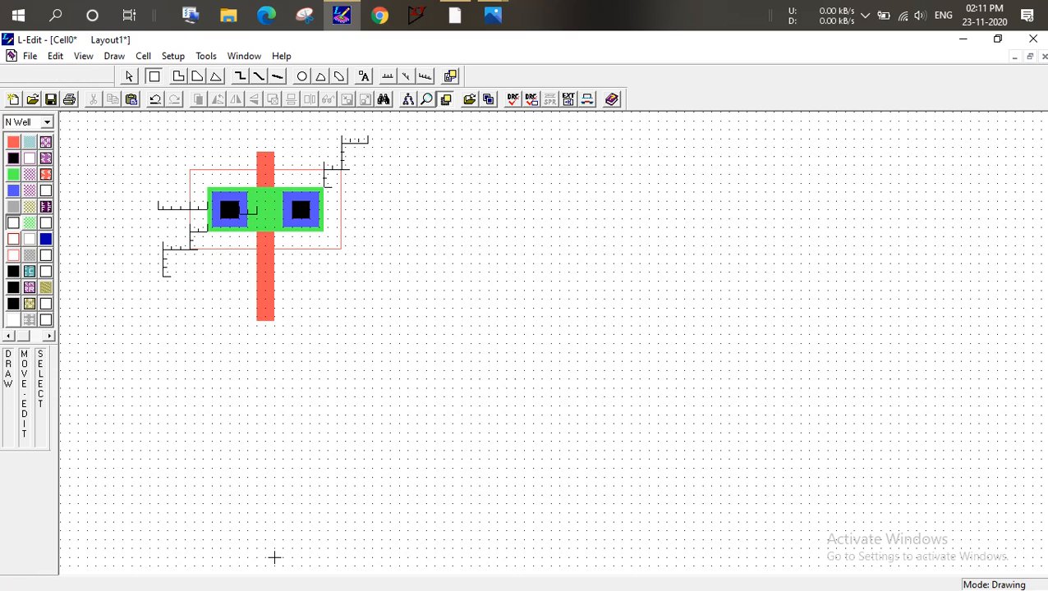
{"action": "left_click_drag", "start_coordinate": [163, 276], "coordinate": [367, 143]}
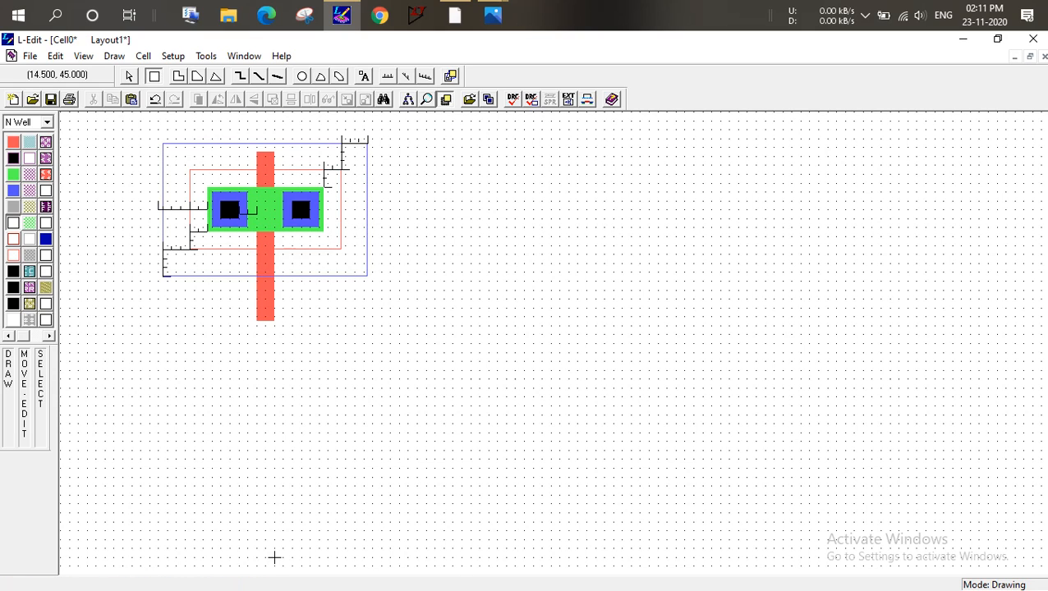
{"action": "left_click", "coordinate": [513, 100]}
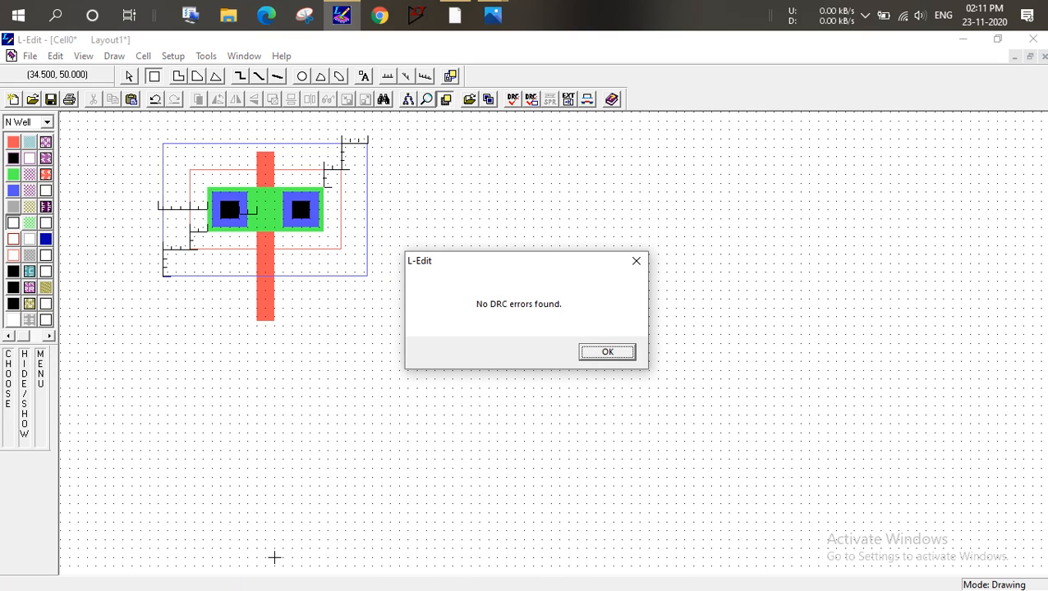
{"action": "left_click", "coordinate": [607, 351]}
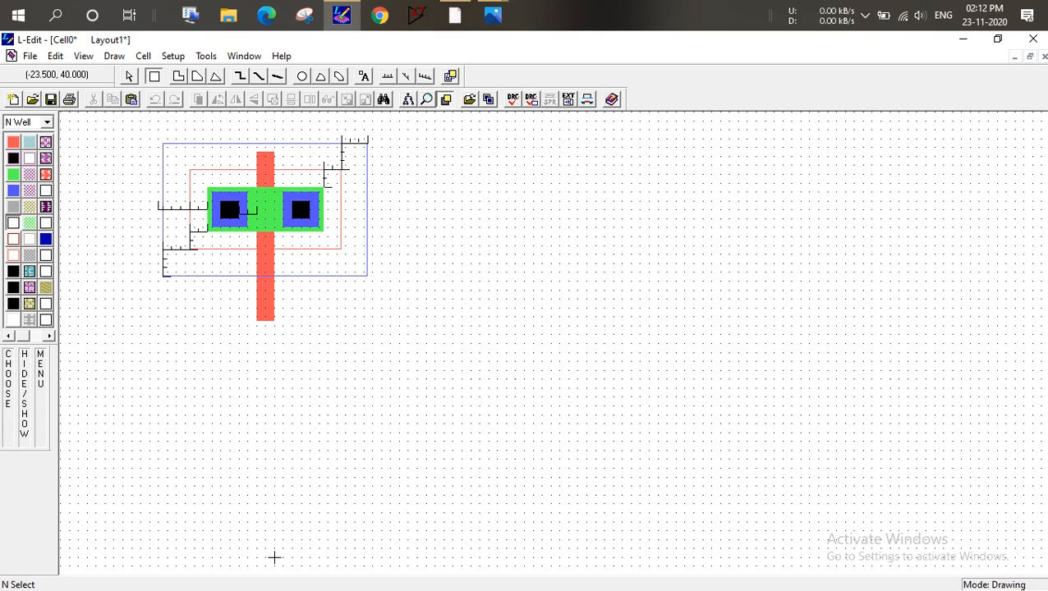
Draw a separate N Well box 17.5 by 9 just below the end of the Poly strip
{"action": "left_click", "coordinate": [13, 238]}
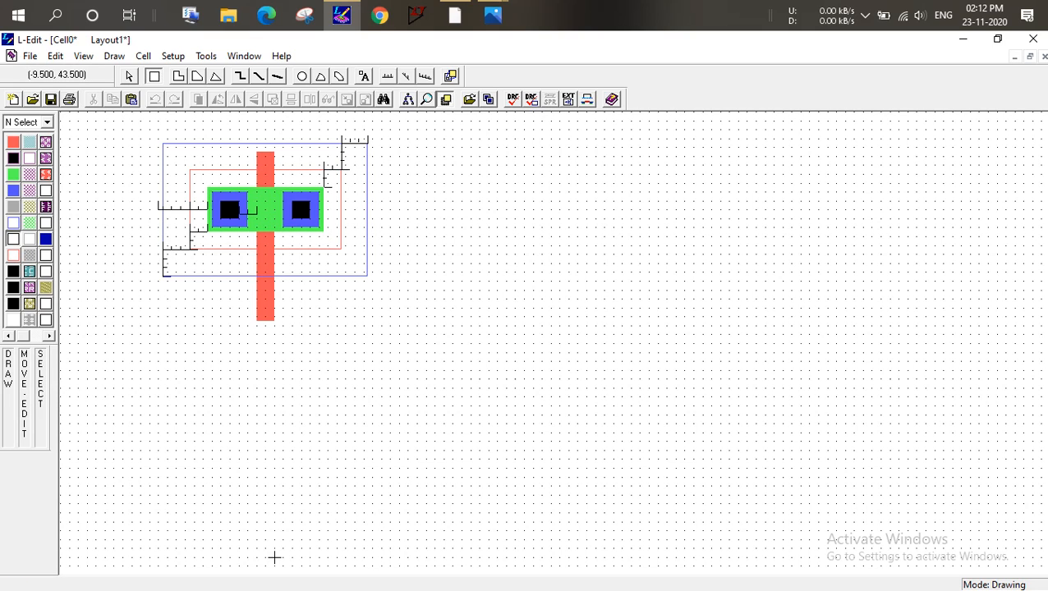
{"action": "left_click", "coordinate": [128, 76]}
{"action": "left_click", "coordinate": [274, 558]}
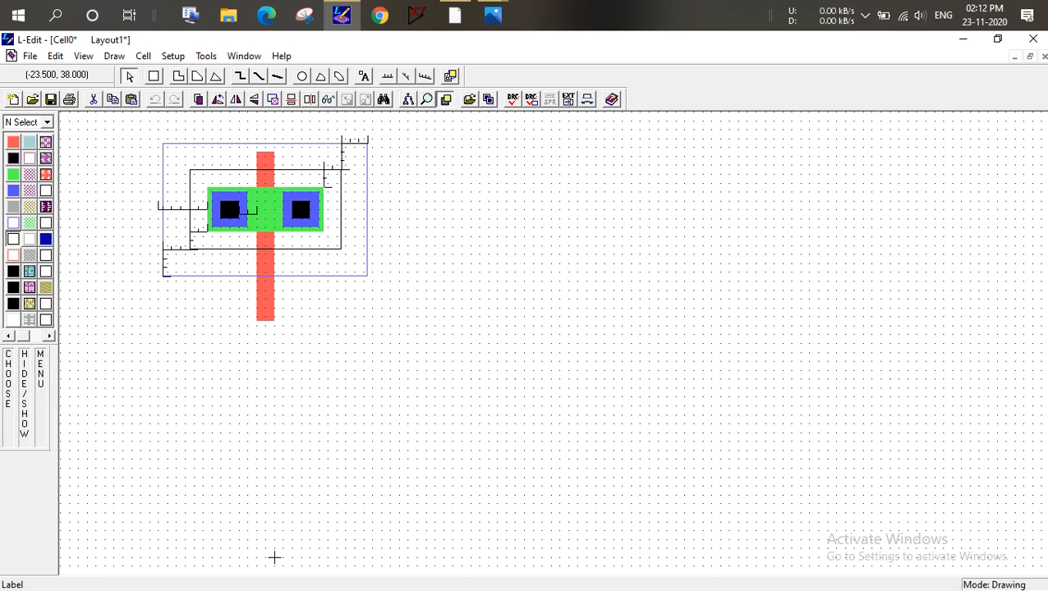
{"action": "left_click", "coordinate": [13, 222]}
{"action": "left_click", "coordinate": [153, 76]}
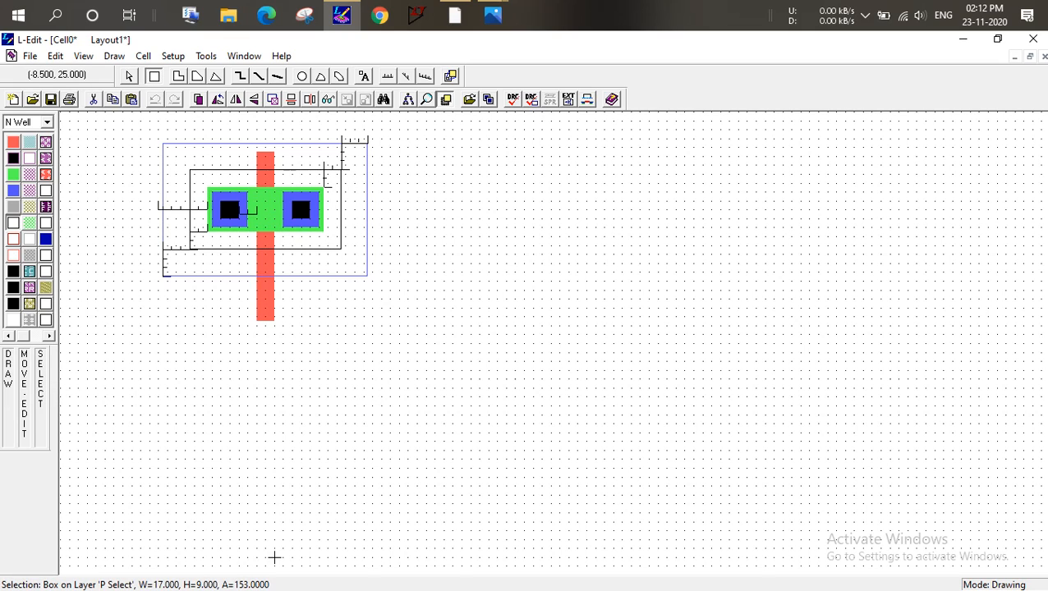
{"action": "mouse_move", "coordinate": [195, 339]}
{"action": "left_mouse_down"}
{"action": "mouse_move", "coordinate": [320, 414]}
{"action": "mouse_move", "coordinate": [349, 417]}
{"action": "left_mouse_up"}
{"action": "left_click", "coordinate": [380, 391]}
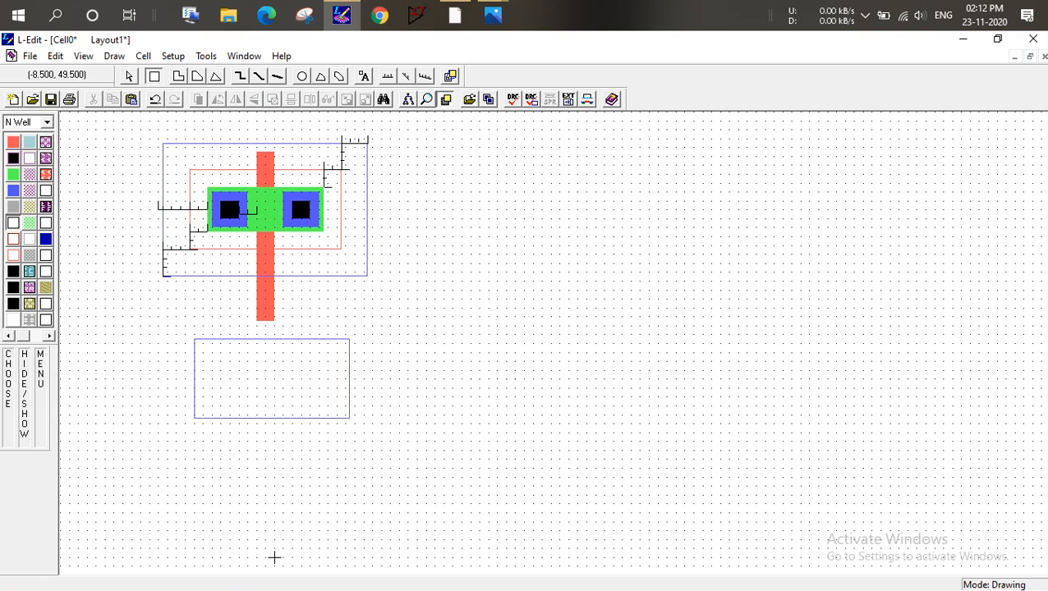
Duplicate the Active box with both contacts into the lower N Well box, and narrow that box to 17 units
{"action": "left_click", "coordinate": [128, 75]}
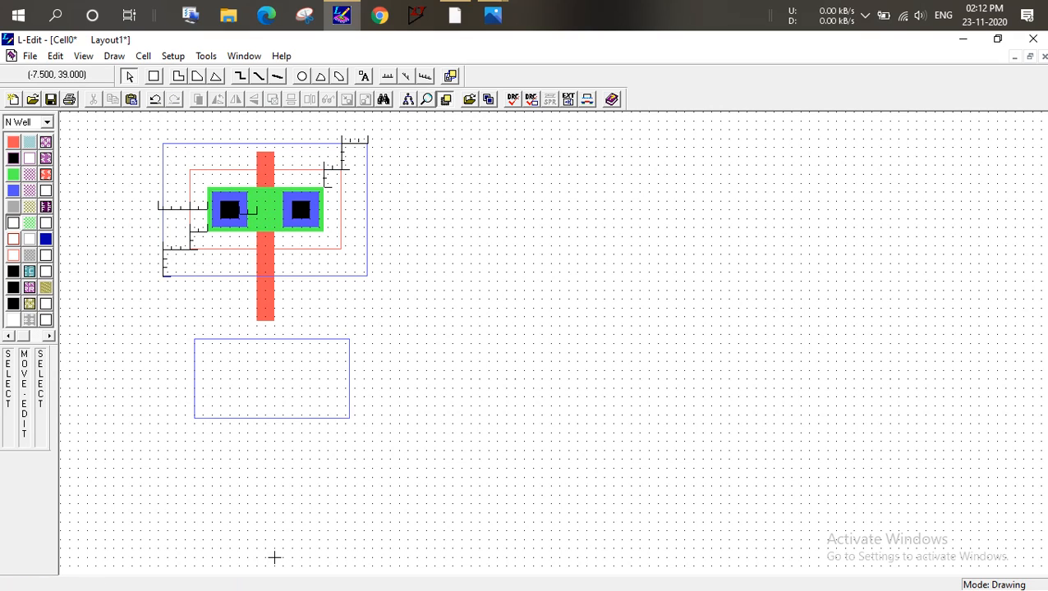
{"action": "left_click_drag", "start_coordinate": [195, 180], "coordinate": [334, 236]}
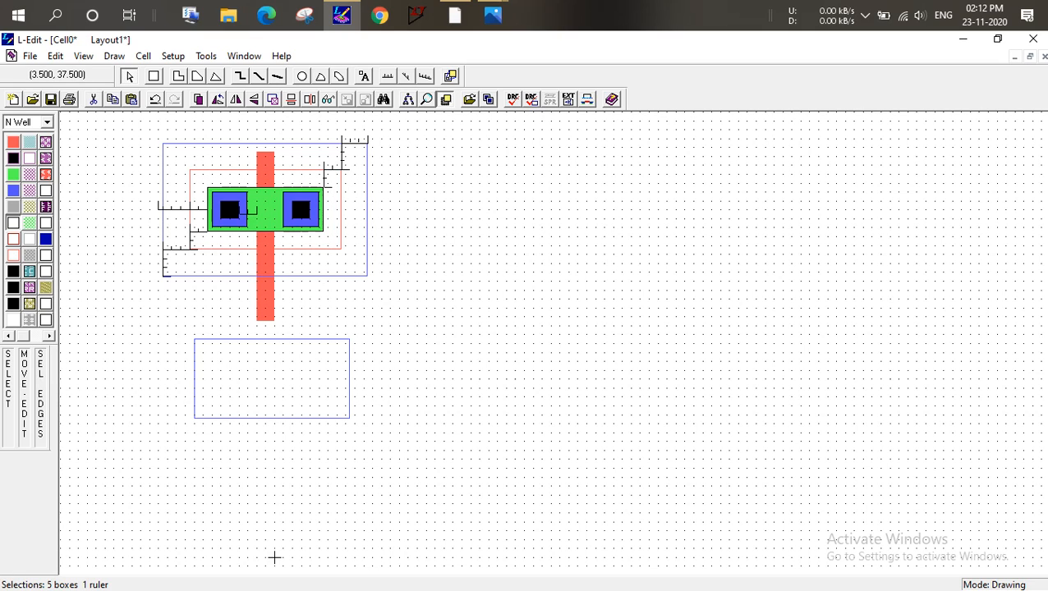
{"action": "key", "text": "ctrl+d"}
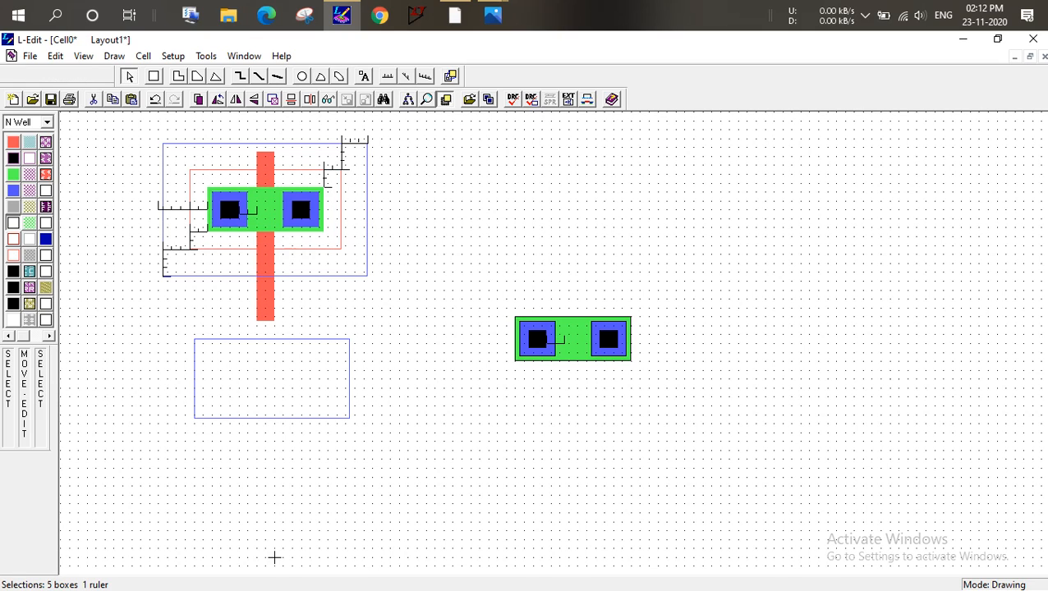
{"action": "left_click_drag", "start_coordinate": [564, 337], "coordinate": [266, 380], "text": "alt"}
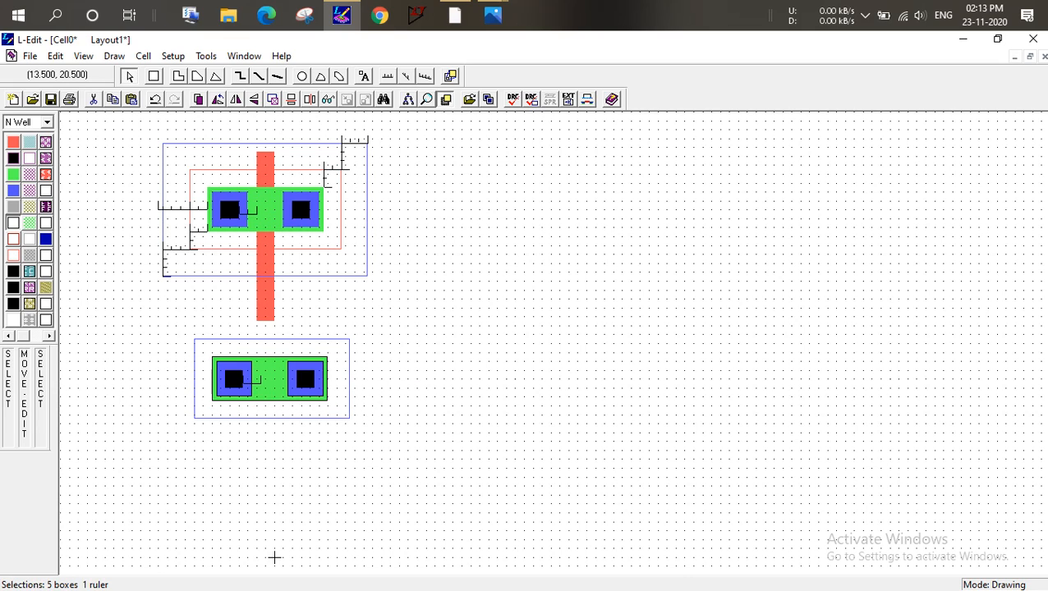
{"action": "left_click", "coordinate": [393, 377]}
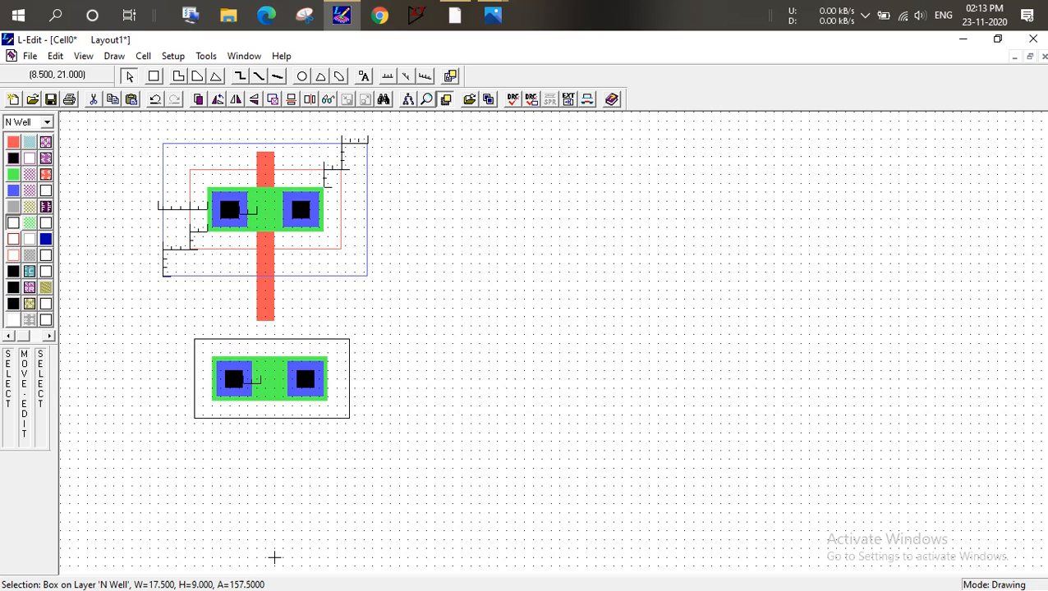
{"action": "left_click_drag", "start_coordinate": [349, 371], "coordinate": [345, 376], "text": "alt"}
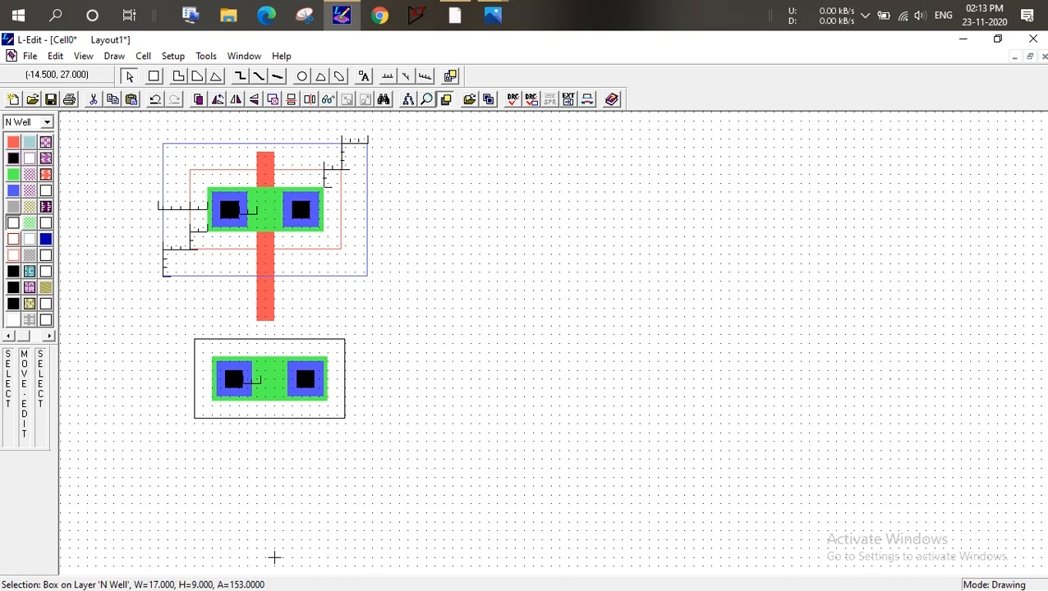
Extend the Poly strip downward to a height of 34 so it crosses the lower Active box
{"action": "left_click", "coordinate": [274, 558]}
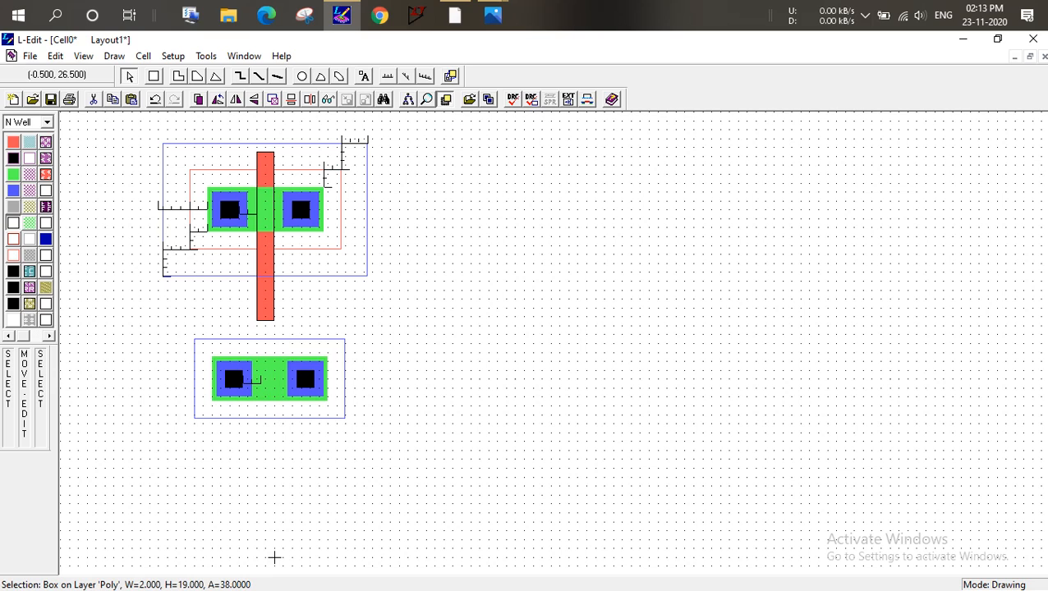
{"action": "key", "text": "alt"}
{"action": "key", "text": "ctrl"}
{"action": "key", "text": "ctrl"}
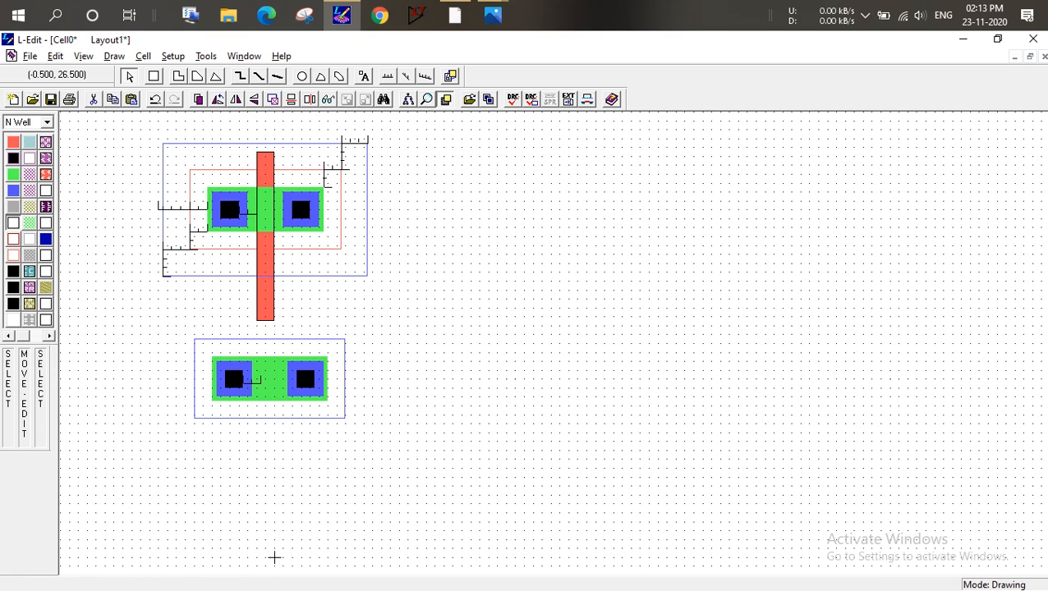
{"action": "left_click_drag", "start_coordinate": [264, 320], "coordinate": [264, 453], "text": "alt"}
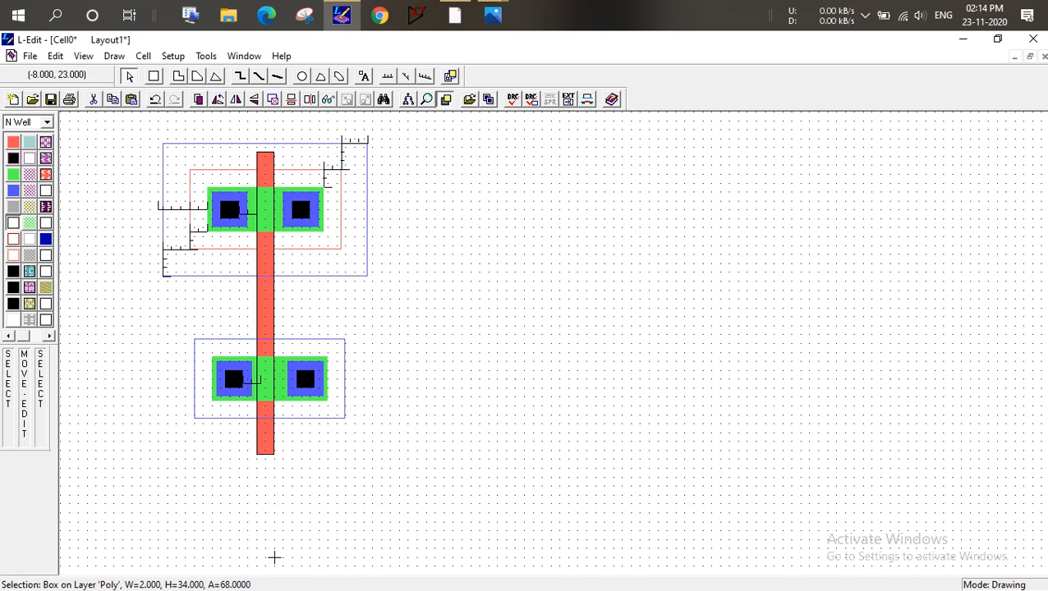
Move the lower Active box with its contacts sideways so it is centred on the Poly strip, aligned with the upper one
{"action": "left_click_drag", "start_coordinate": [200, 352], "coordinate": [337, 415]}
{"action": "mouse_move", "coordinate": [274, 384]}
{"action": "left_mouse_down", "text": "alt"}
{"action": "mouse_move", "coordinate": [284, 385]}
{"action": "mouse_move", "coordinate": [274, 384]}
{"action": "left_mouse_up", "text": "alt"}
{"action": "left_click_drag", "start_coordinate": [274, 558], "coordinate": [275, 557], "text": "alt"}
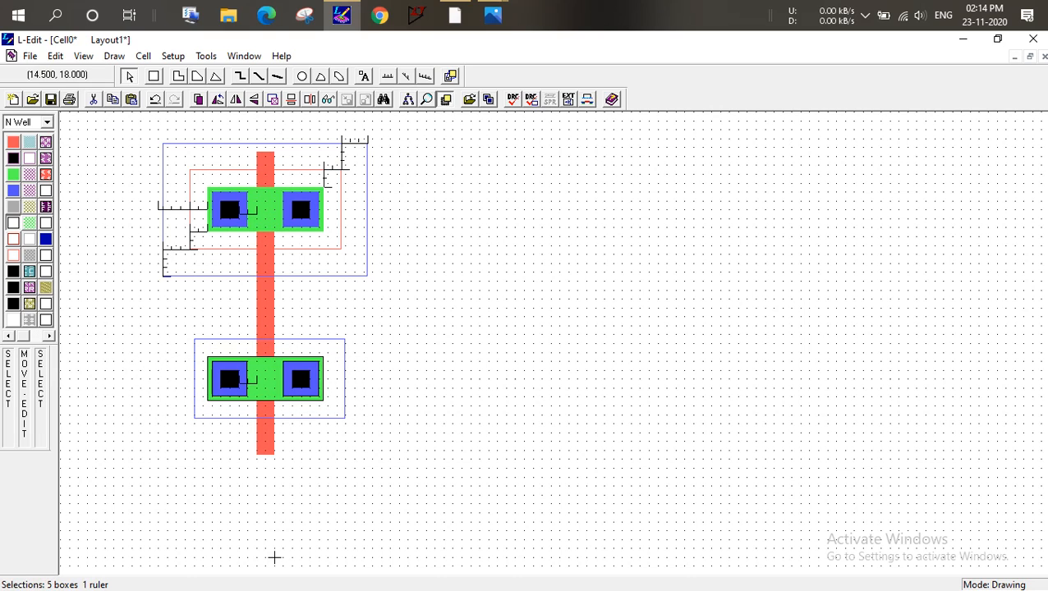
{"action": "left_click", "coordinate": [274, 557]}
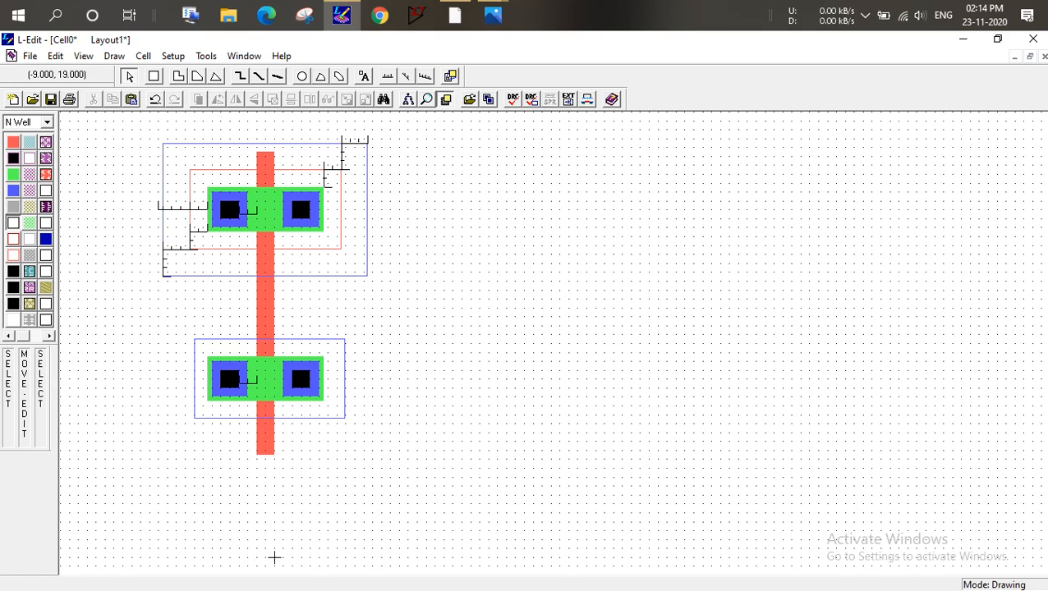
Stretch the left edge of the lower N Well box outward to make it 18 units wide
{"action": "left_click", "coordinate": [274, 558]}
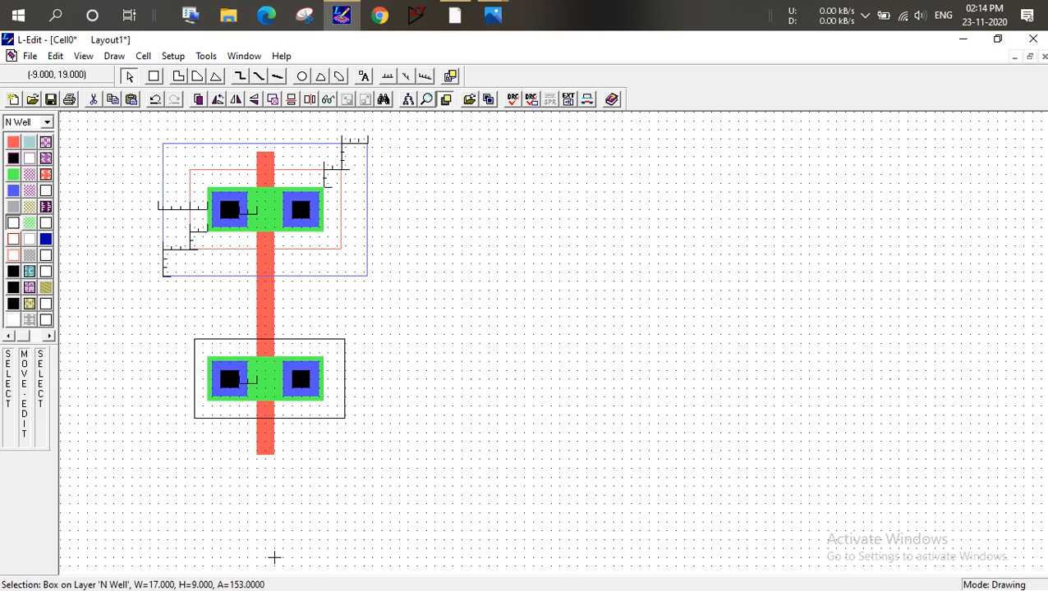
{"action": "left_click_drag", "start_coordinate": [195, 390], "coordinate": [186, 390], "text": "alt"}
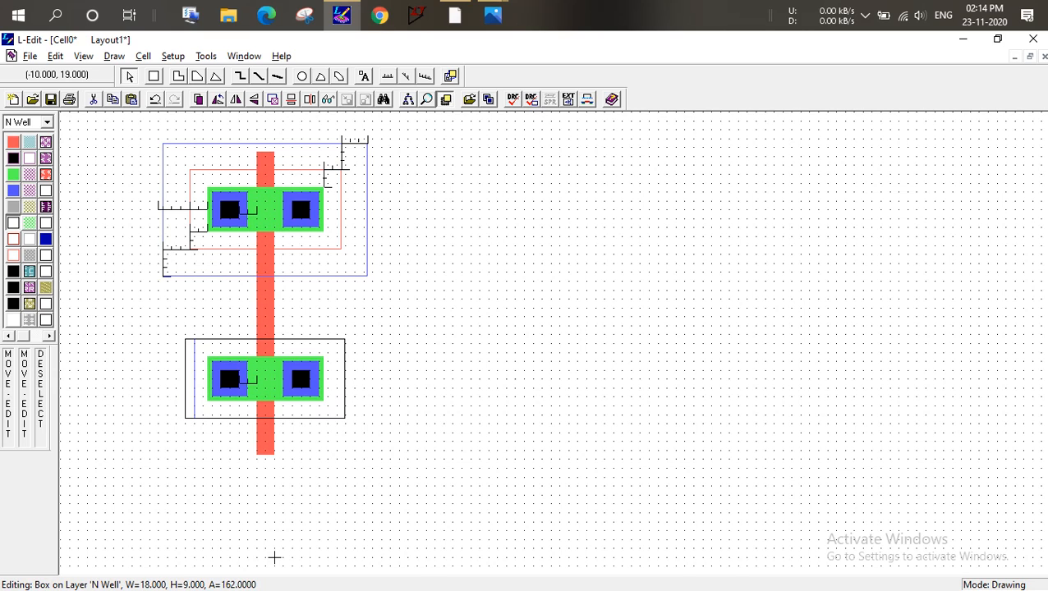
{"action": "left_click", "coordinate": [274, 557]}
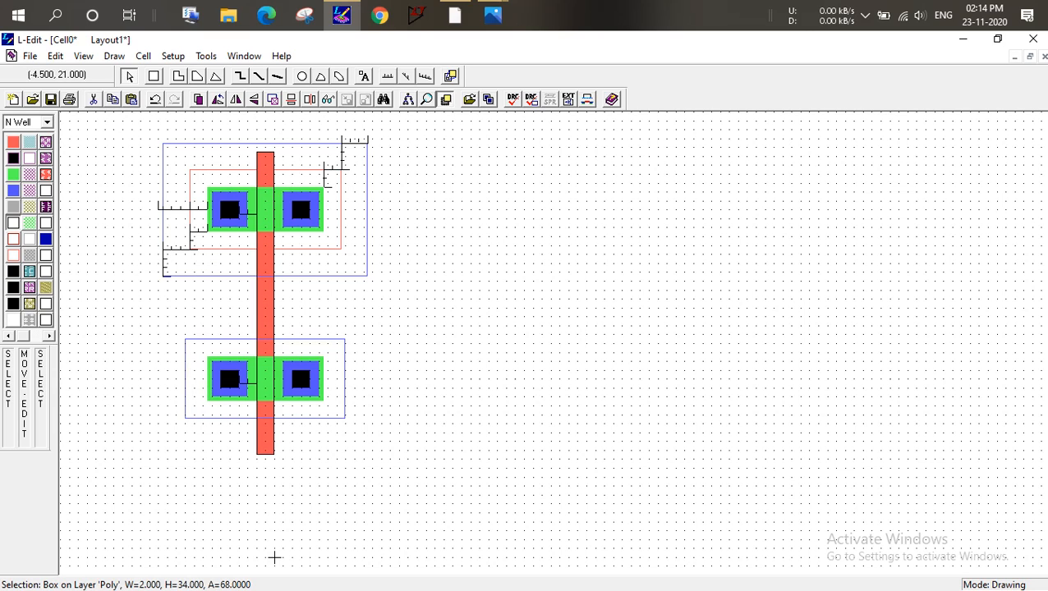
Narrow the N Well box around the lower Active area to 17 units wide, pulling both sides inward
{"action": "left_click", "coordinate": [186, 379]}
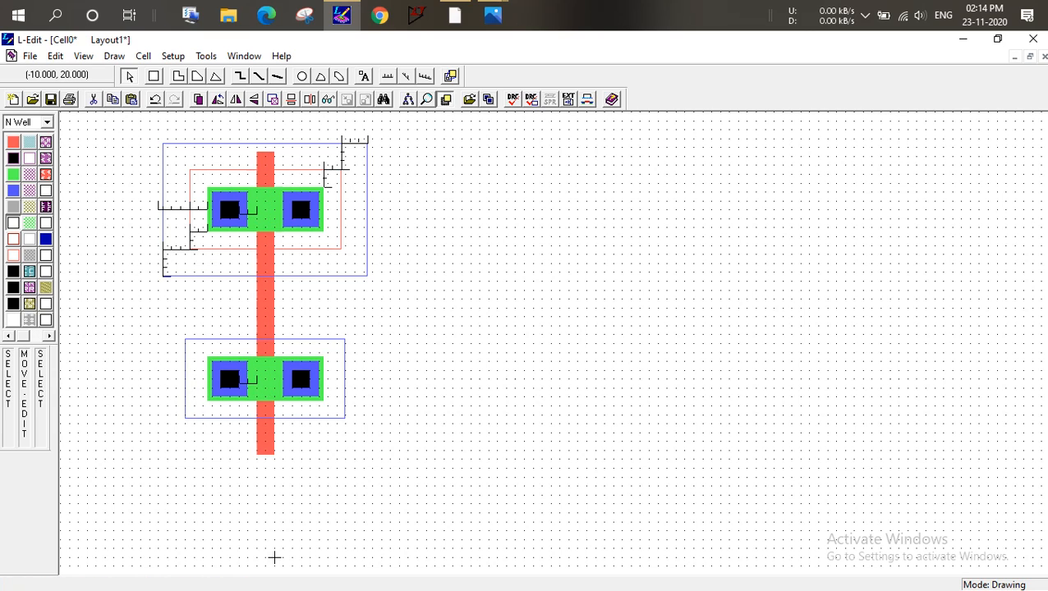
{"action": "left_click_drag", "start_coordinate": [186, 379], "coordinate": [189, 379], "text": "alt"}
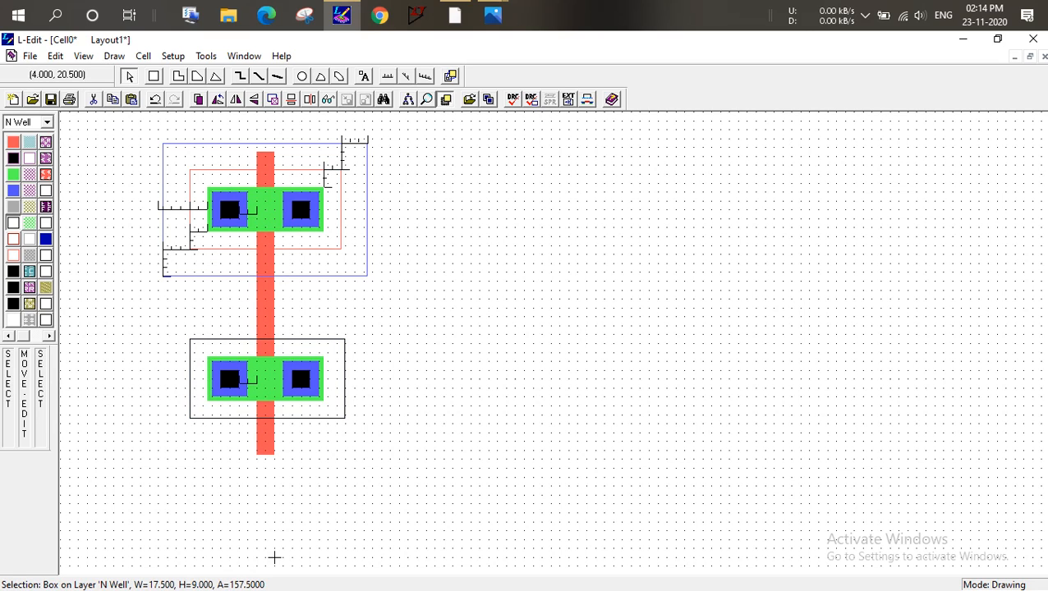
{"action": "left_click", "coordinate": [345, 375]}
{"action": "right_click", "coordinate": [274, 557]}
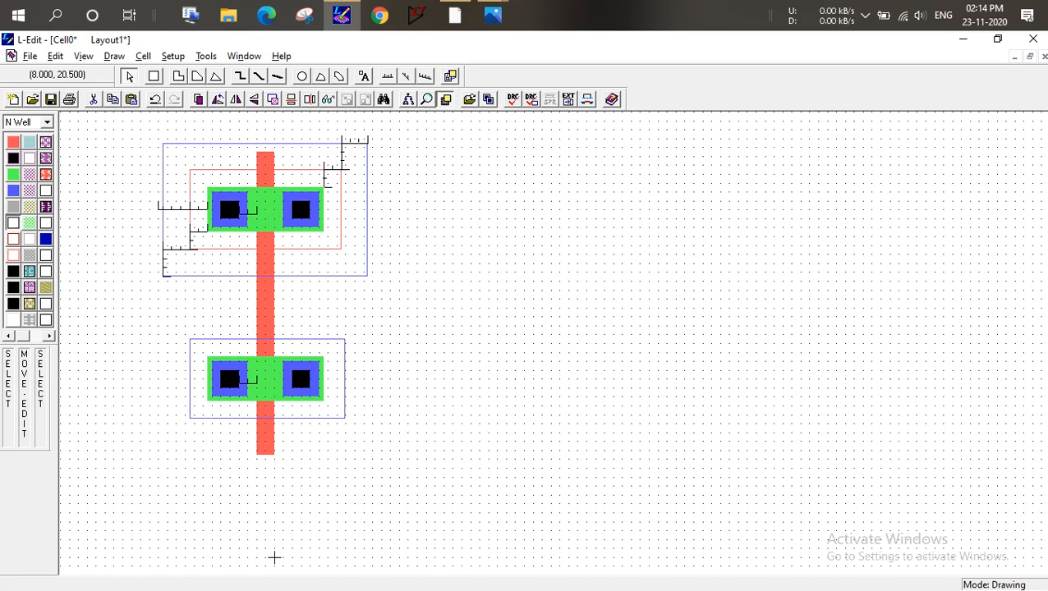
{"action": "left_click", "coordinate": [274, 557]}
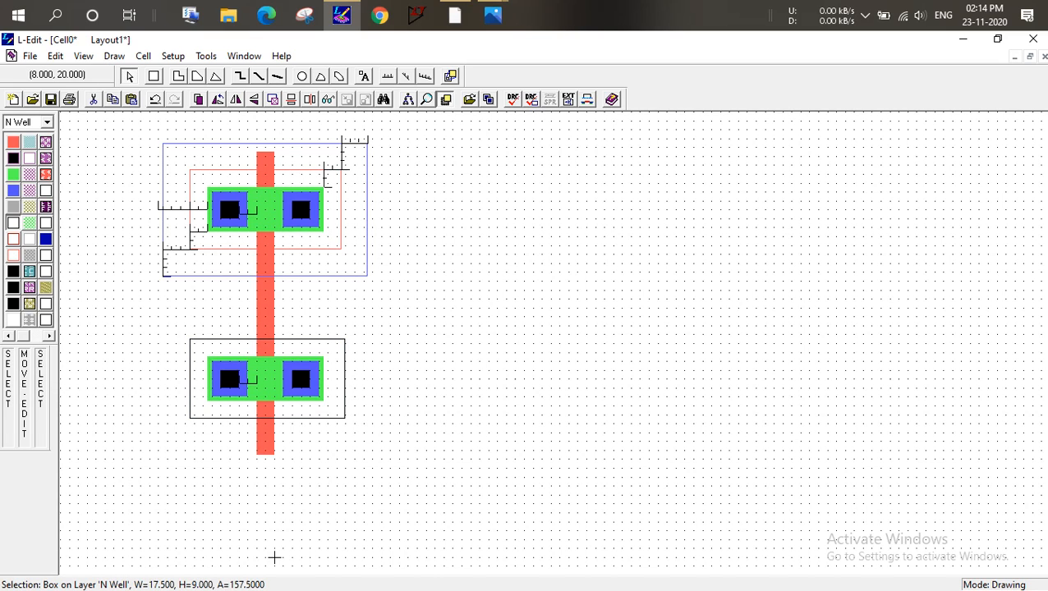
{"action": "right_click", "coordinate": [274, 558]}
{"action": "left_click", "coordinate": [274, 558]}
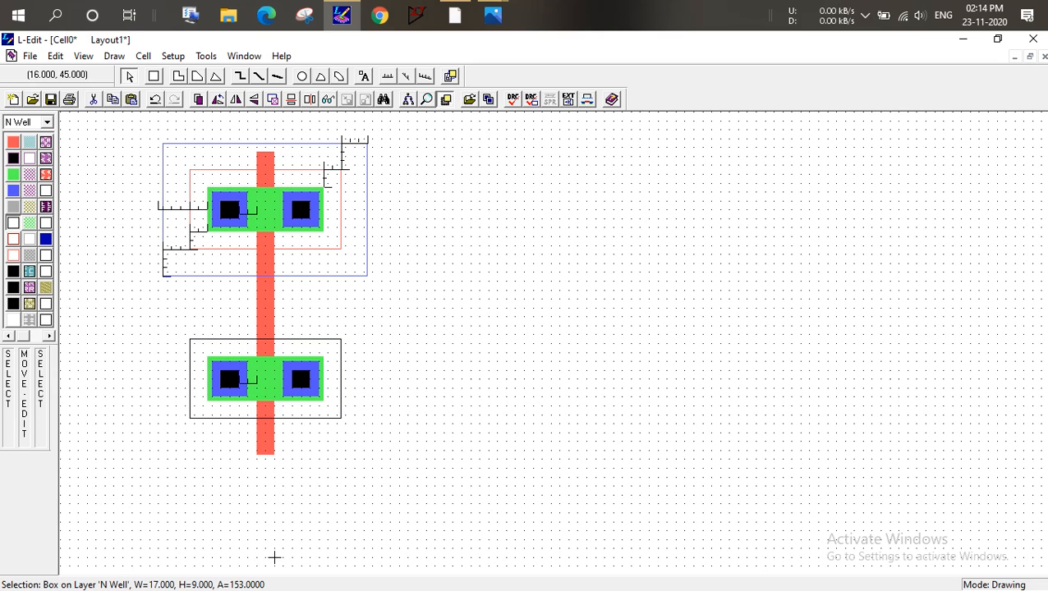
Run the design rule check on the transistor pair layout
{"action": "left_click", "coordinate": [512, 99]}
{"action": "left_click", "coordinate": [605, 263]}
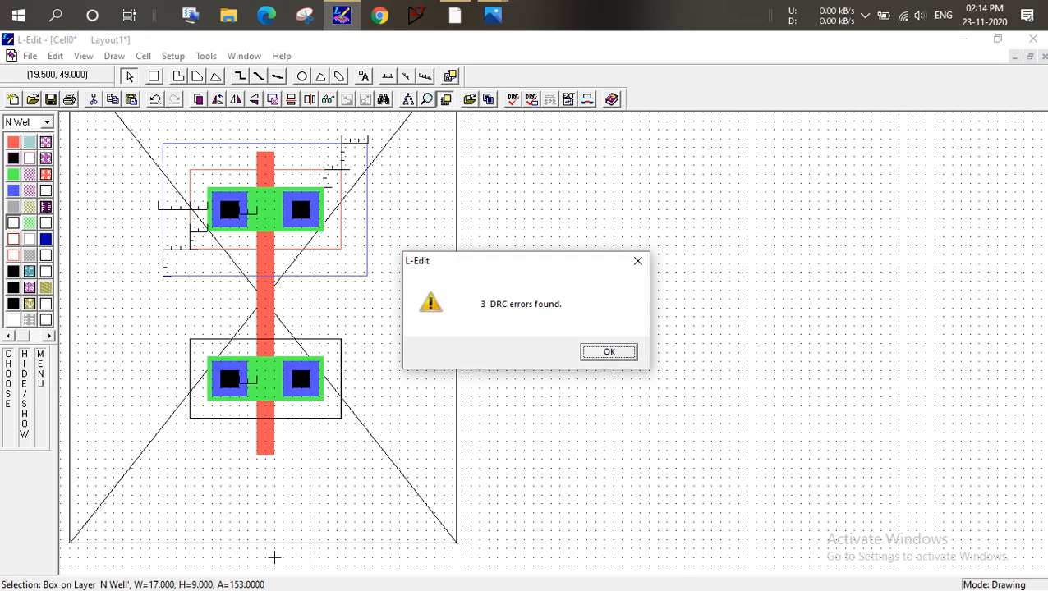
{"action": "key", "text": "Return"}
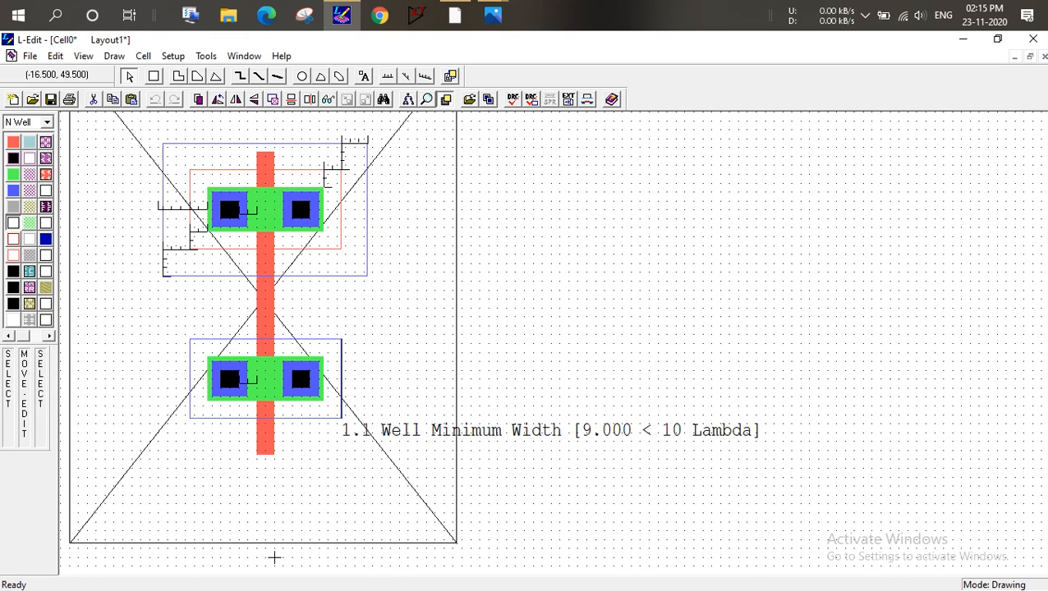
Delete the error marker beside the lower transistor and the N Well box around it
{"action": "left_click", "coordinate": [275, 558]}
{"action": "key", "text": "ctrl+x"}
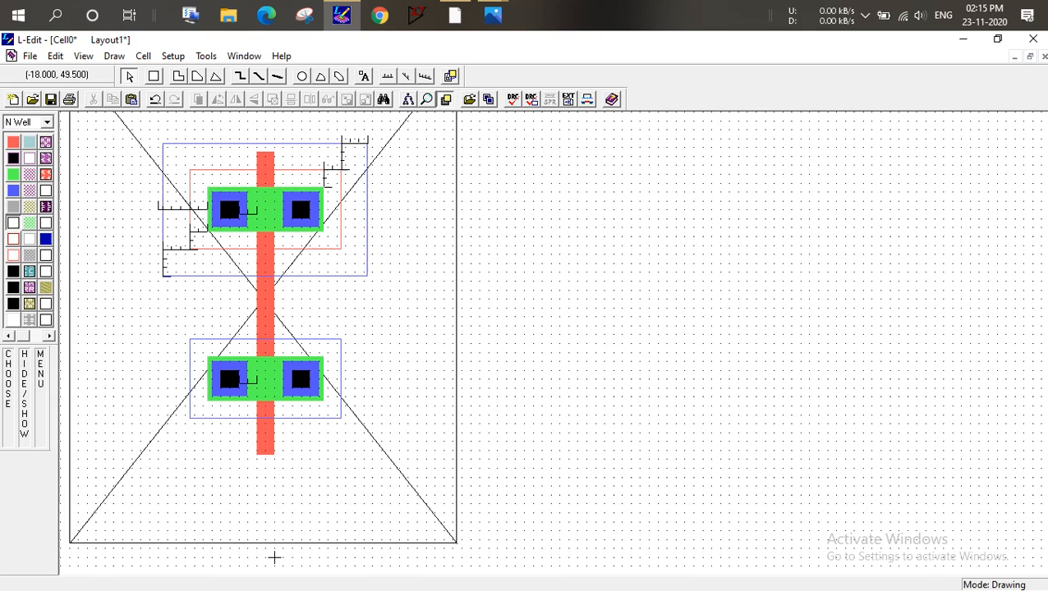
{"action": "left_click", "coordinate": [275, 558]}
{"action": "key", "text": "ctrl+x"}
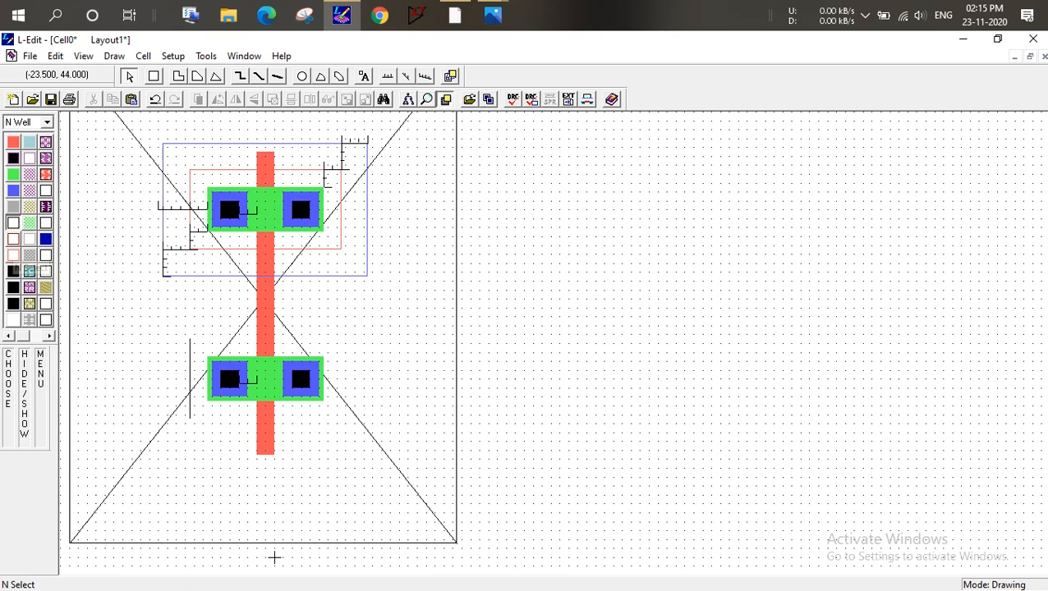
Draw an N Select box of 17 by 9 units and move it so it surrounds the lower Active area evenly
{"action": "left_click", "coordinate": [13, 240]}
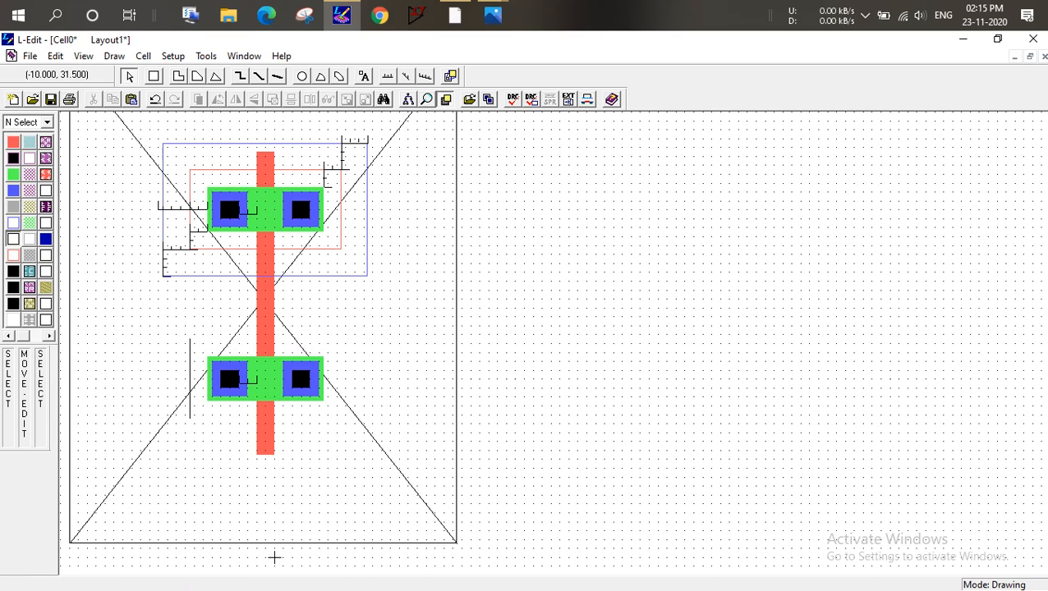
{"action": "left_click", "coordinate": [154, 77]}
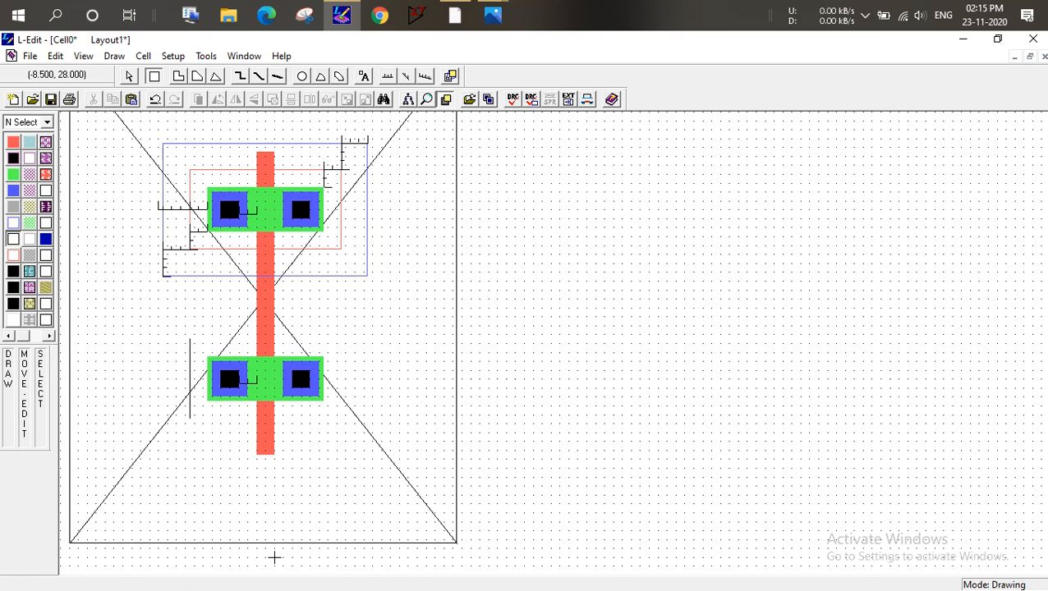
{"action": "mouse_move", "coordinate": [198, 348]}
{"action": "left_mouse_down"}
{"action": "mouse_move", "coordinate": [257, 393]}
{"action": "mouse_move", "coordinate": [345, 437]}
{"action": "mouse_move", "coordinate": [348, 426]}
{"action": "left_mouse_up"}
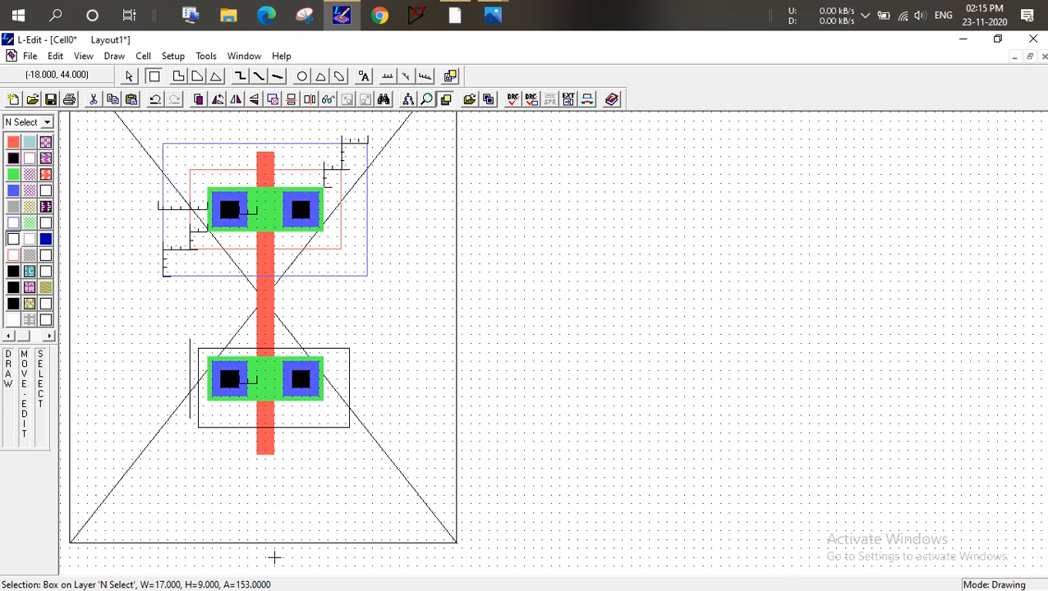
{"action": "left_click", "coordinate": [129, 77]}
{"action": "left_click", "coordinate": [336, 353]}
{"action": "left_click_drag", "start_coordinate": [337, 352], "coordinate": [328, 344], "text": "alt"}
Rerun the design rule check on the layout with the N Select box in place
{"action": "left_click", "coordinate": [377, 348]}
{"action": "left_click", "coordinate": [377, 348]}
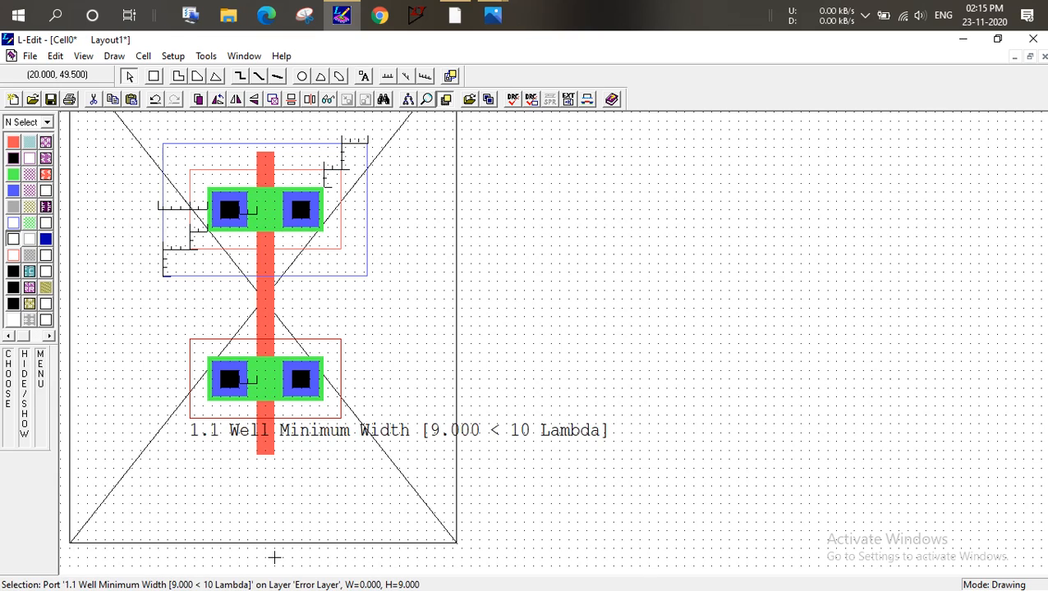
{"action": "key", "text": "F5"}
{"action": "key", "text": "Return"}
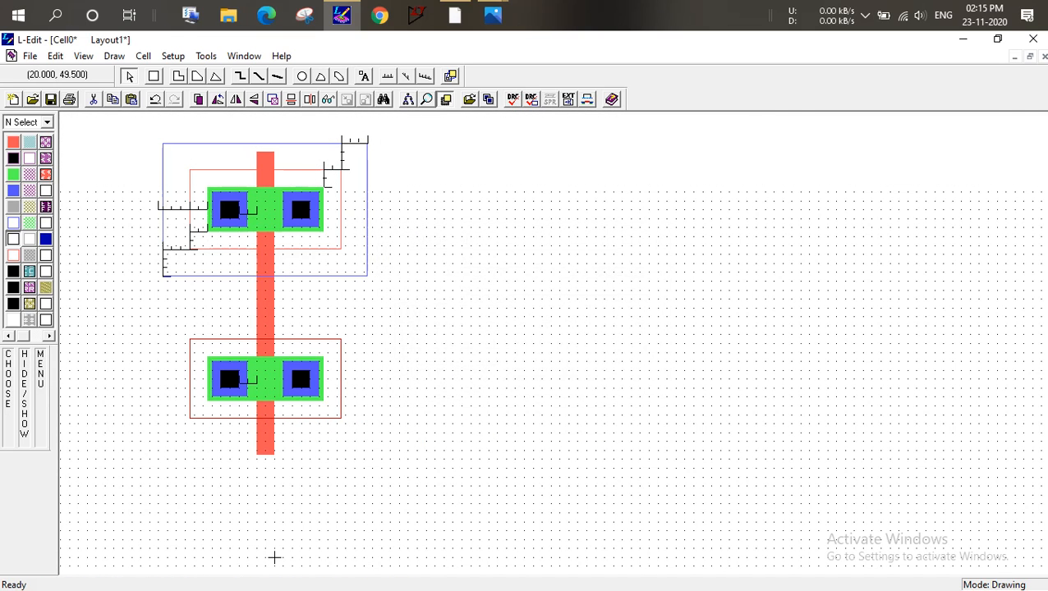
{"action": "key", "text": "Return"}
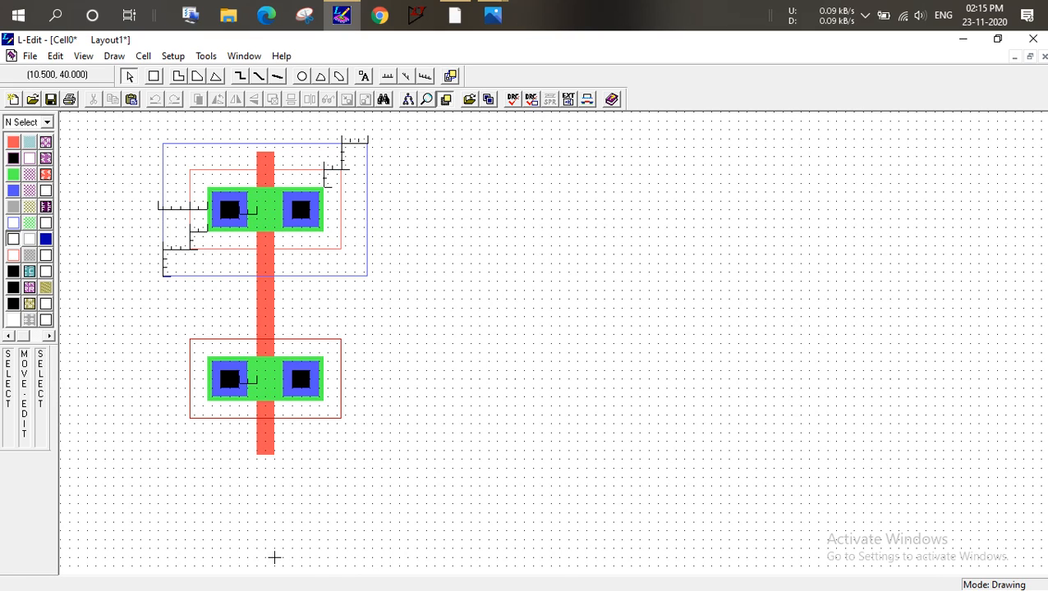
Switch to Photos to examine the hand-drawn stick diagram, and return to the L-Edit layout
{"action": "mouse_move", "coordinate": [492, 15]}
{"action": "left_click", "coordinate": [575, 99]}
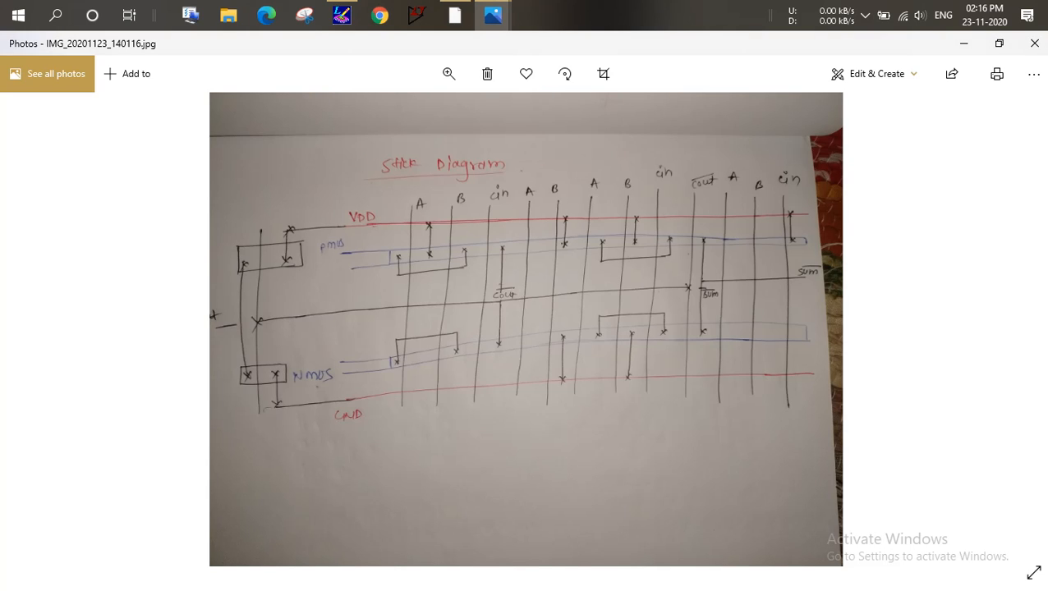
{"action": "left_click", "coordinate": [963, 43]}
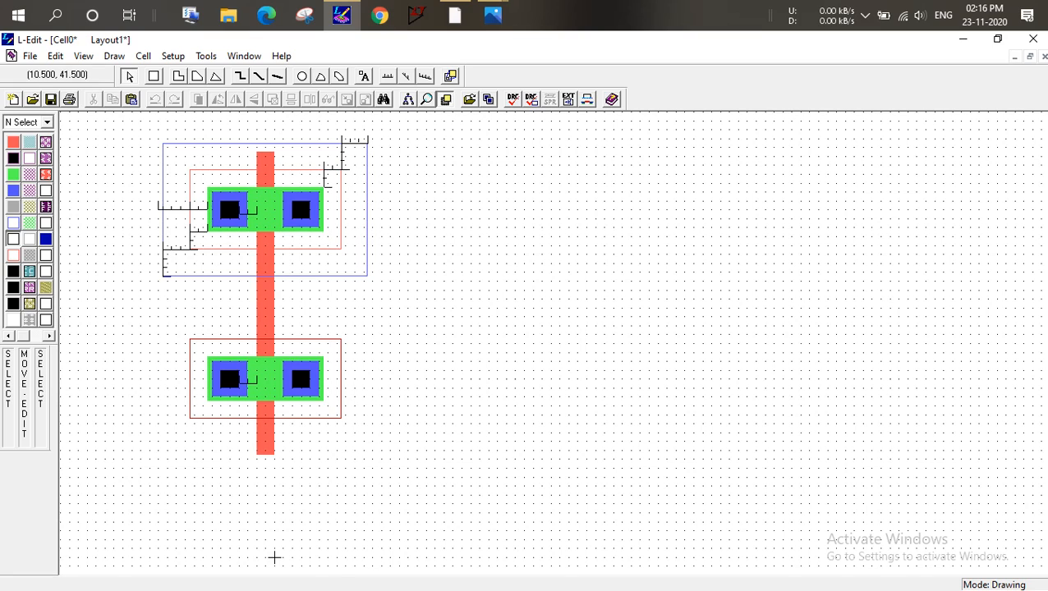
Stretch the right edge of the upper N Well box outward to make it 95.5 units wide
{"action": "left_click", "coordinate": [274, 558]}
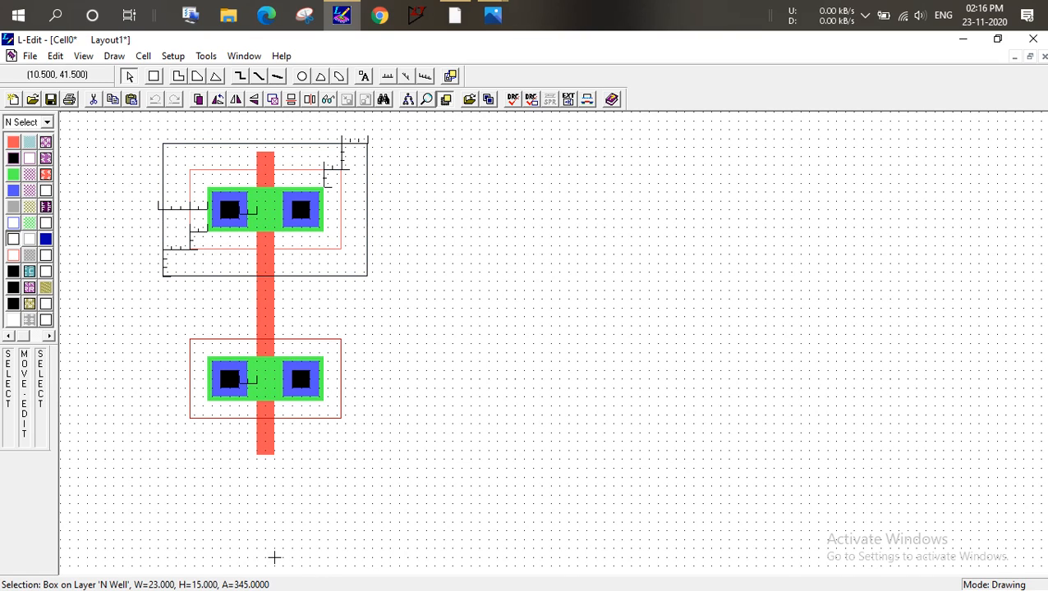
{"action": "key", "text": "alt"}
{"action": "left_click_drag", "start_coordinate": [367, 189], "coordinate": [1014, 219], "text": "alt"}
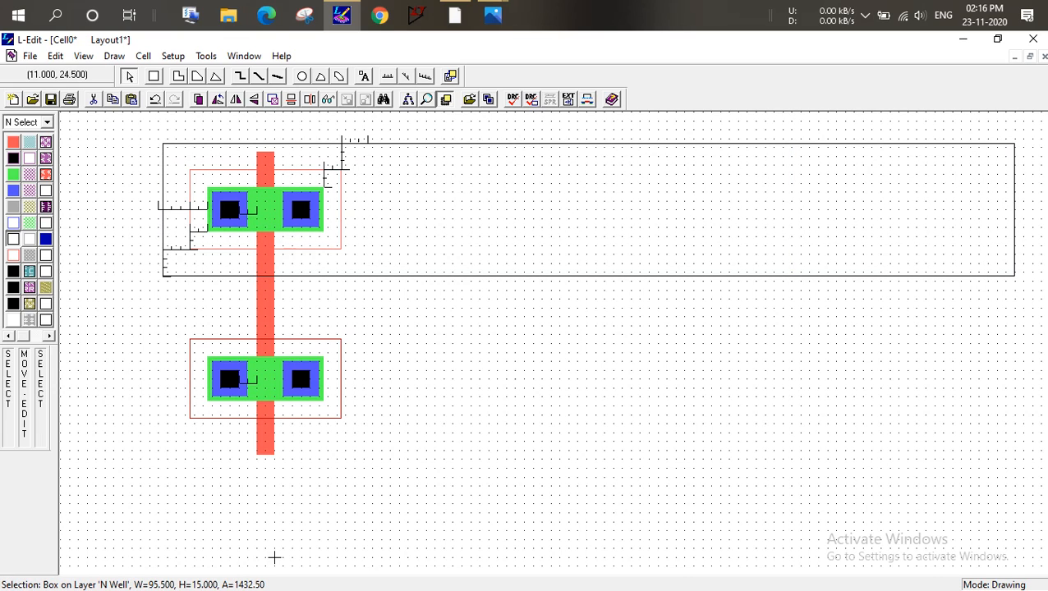
Stretch the right edge of the lower N Select box to match the N Well's end, making it 92.5 units wide
{"action": "left_click", "coordinate": [341, 367]}
{"action": "left_click", "coordinate": [341, 366], "text": "alt"}
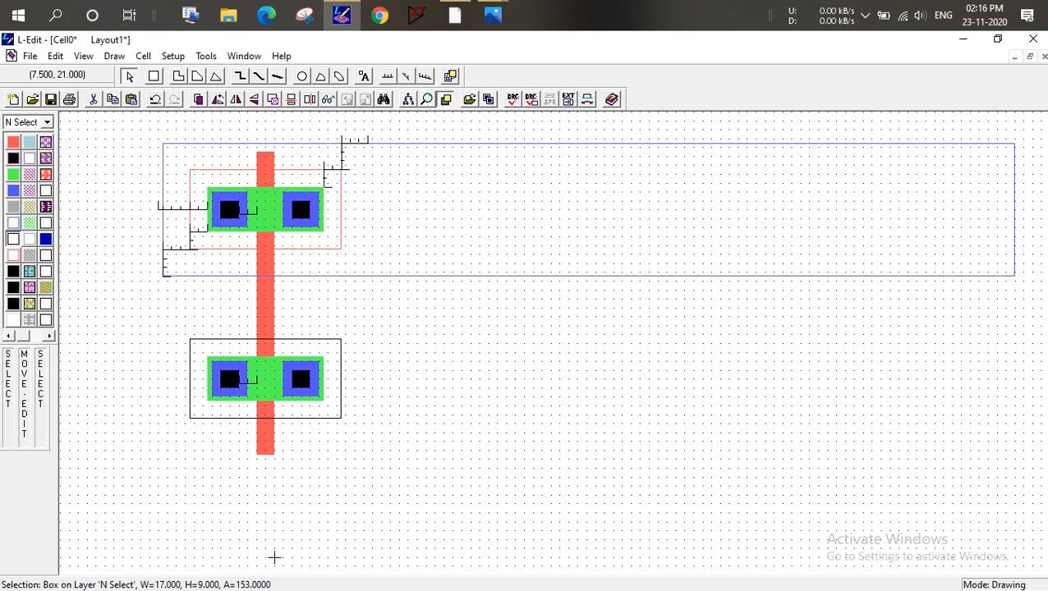
{"action": "left_click_drag", "start_coordinate": [341, 366], "coordinate": [1018, 392], "text": "alt"}
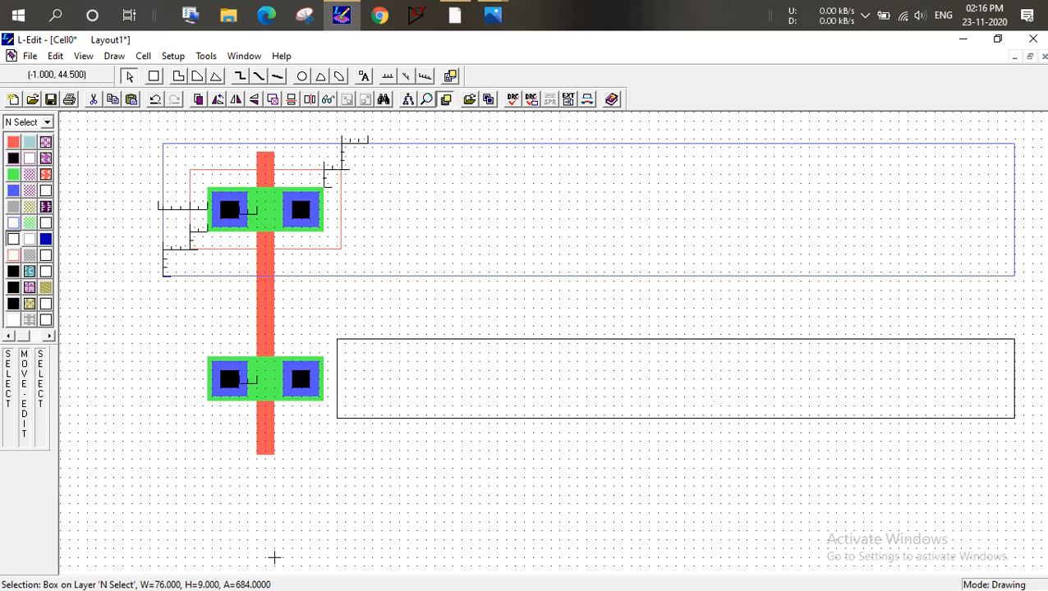
{"action": "key", "text": "ctrl+z"}
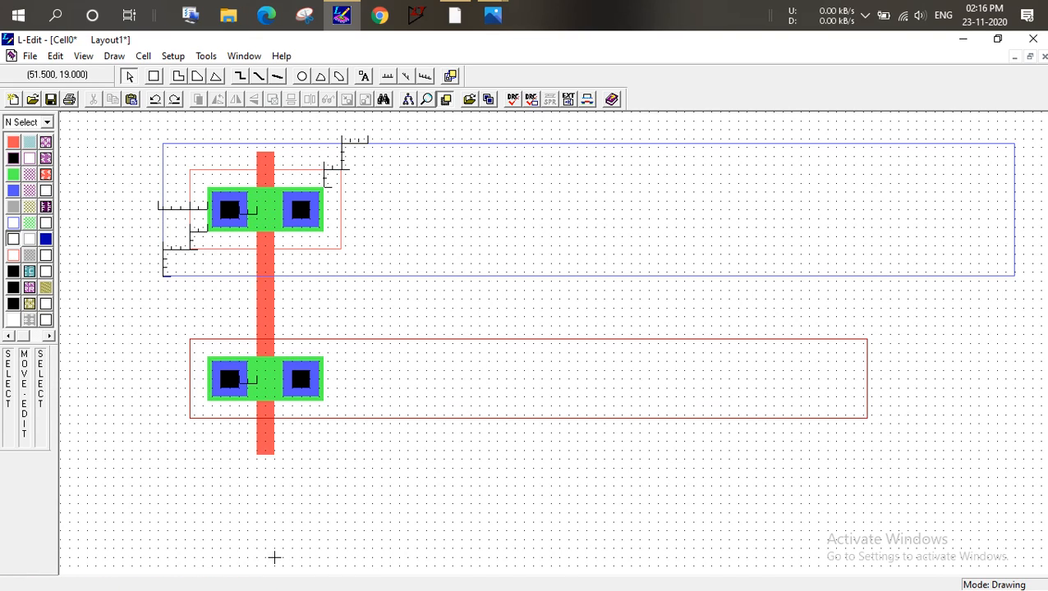
{"action": "left_click", "coordinate": [867, 383]}
{"action": "left_click_drag", "start_coordinate": [867, 383], "coordinate": [1014, 384], "text": "alt"}
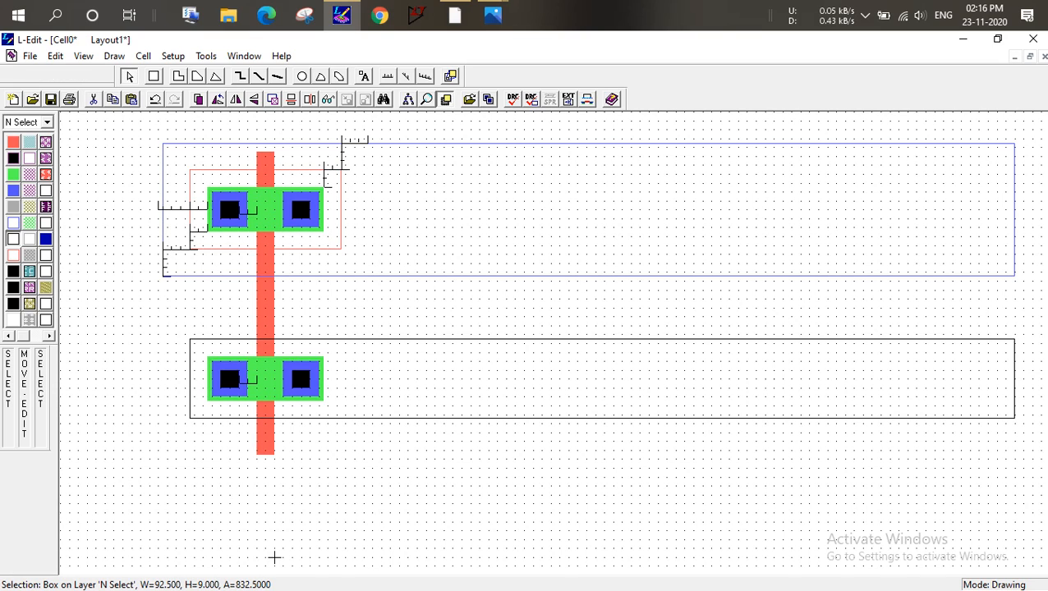
Extend the select box around the upper Active area to the right, ending just inside the N Well's right edge
{"action": "left_click", "coordinate": [341, 205]}
{"action": "left_click_drag", "start_coordinate": [340, 201], "coordinate": [630, 228]}
{"action": "left_click_drag", "start_coordinate": [849, 209], "coordinate": [987, 209]}
{"action": "left_click_drag", "start_coordinate": [987, 246], "coordinate": [986, 246], "text": "alt"}
{"action": "left_click", "coordinate": [849, 321]}
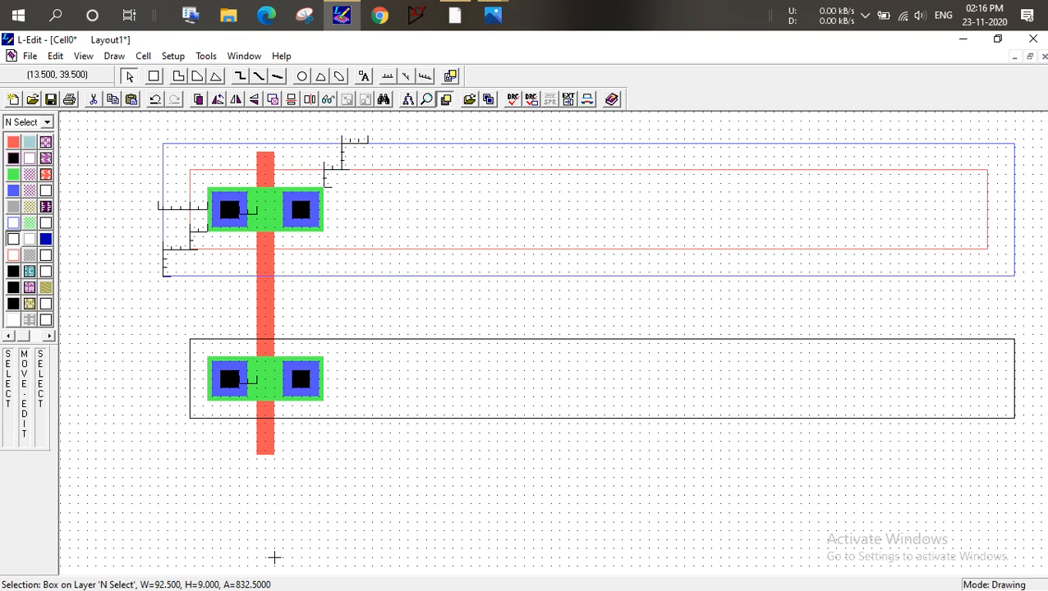
Extend the upper Active box to the right, ending slightly inside the right edge of its select box
{"action": "left_click", "coordinate": [323, 205]}
{"action": "left_click_drag", "start_coordinate": [323, 205], "coordinate": [969, 211], "text": "alt"}
{"action": "left_click", "coordinate": [832, 294]}
Extend the Poly strip upward past the N Well and downward past the N Select box, to a height of 45
{"action": "left_click", "coordinate": [270, 153]}
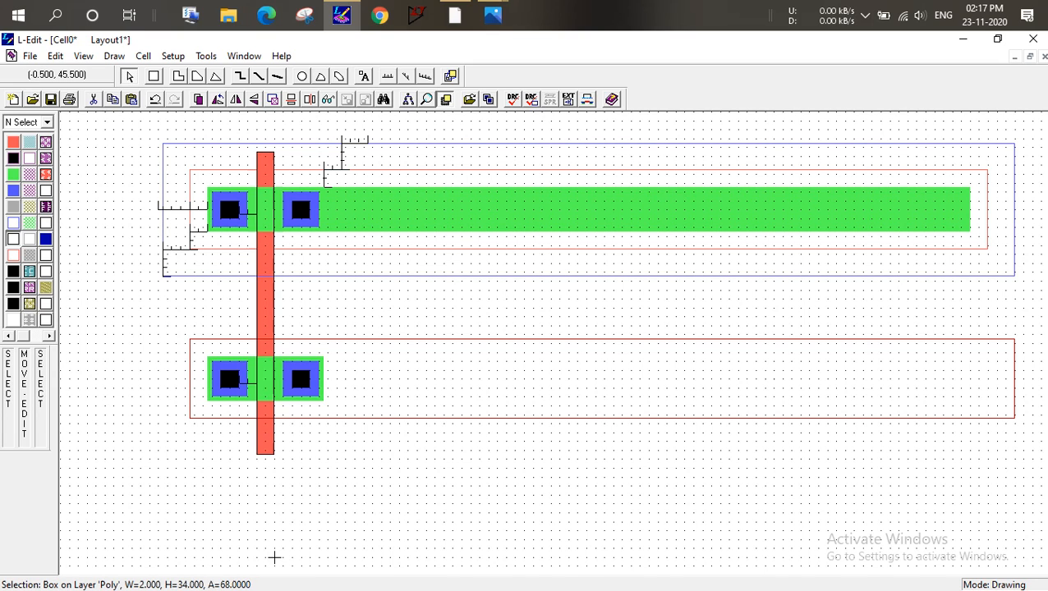
{"action": "left_click_drag", "start_coordinate": [270, 153], "coordinate": [278, 117], "text": "alt"}
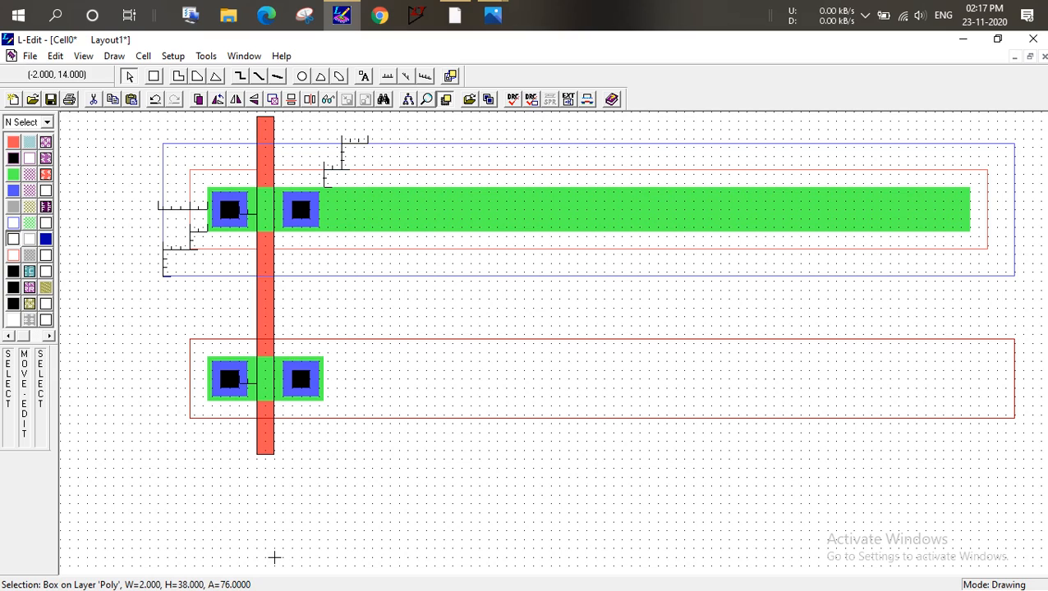
{"action": "left_click_drag", "start_coordinate": [263, 458], "coordinate": [265, 521], "text": "alt"}
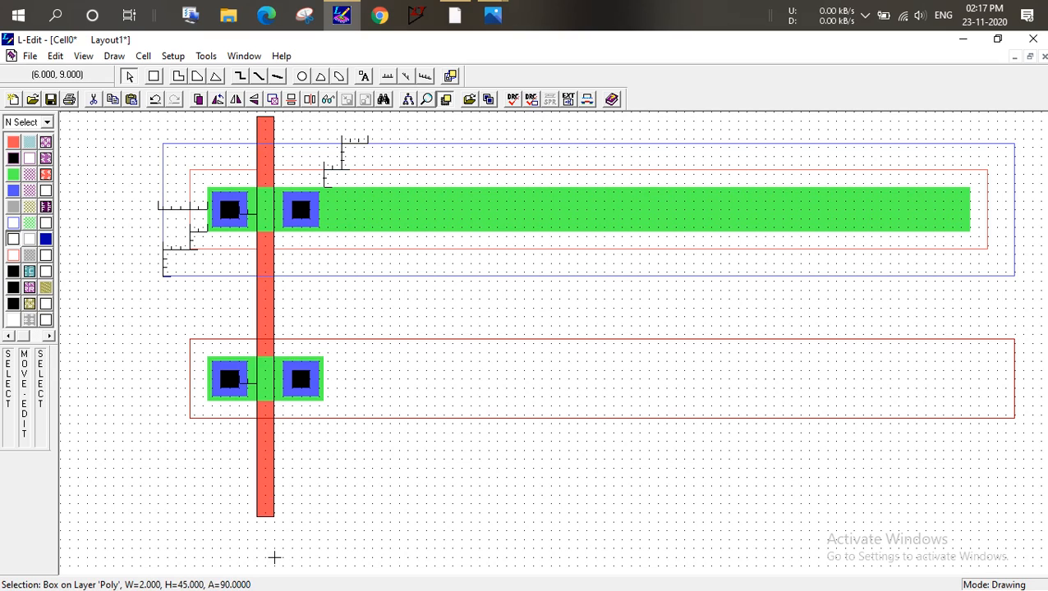
{"action": "left_click", "coordinate": [331, 473]}
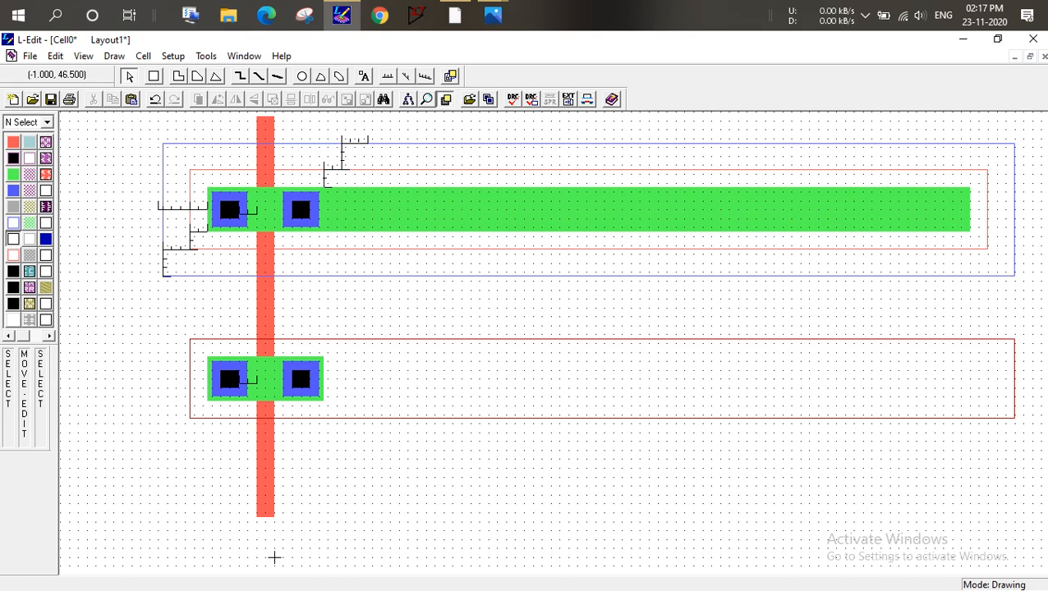
Duplicate the Poly strip and place the copy level with the original, just right of the second contact
{"action": "left_click", "coordinate": [274, 558]}
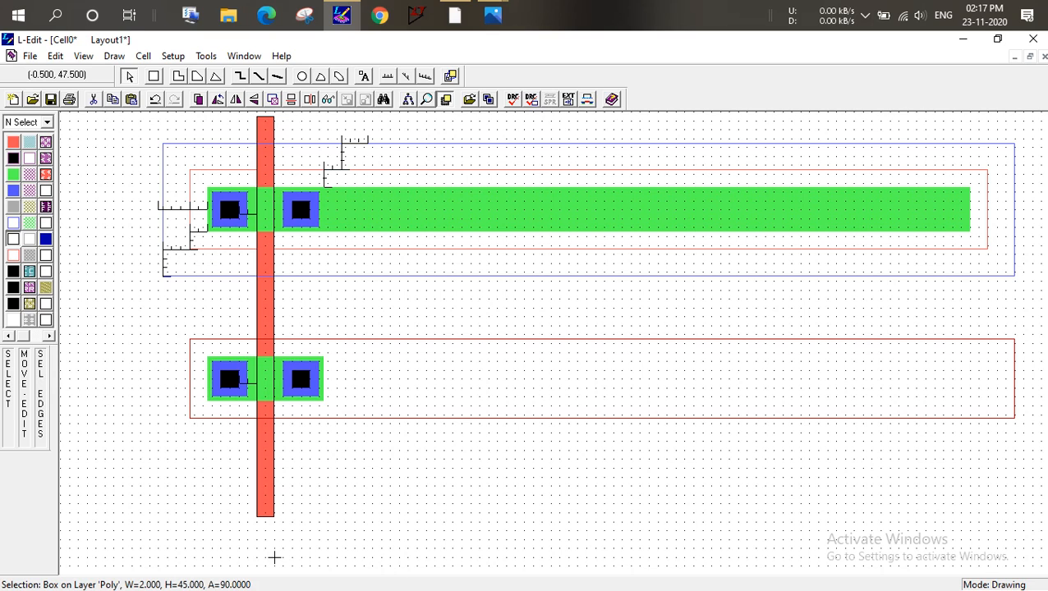
{"action": "key", "text": "ctrl+d"}
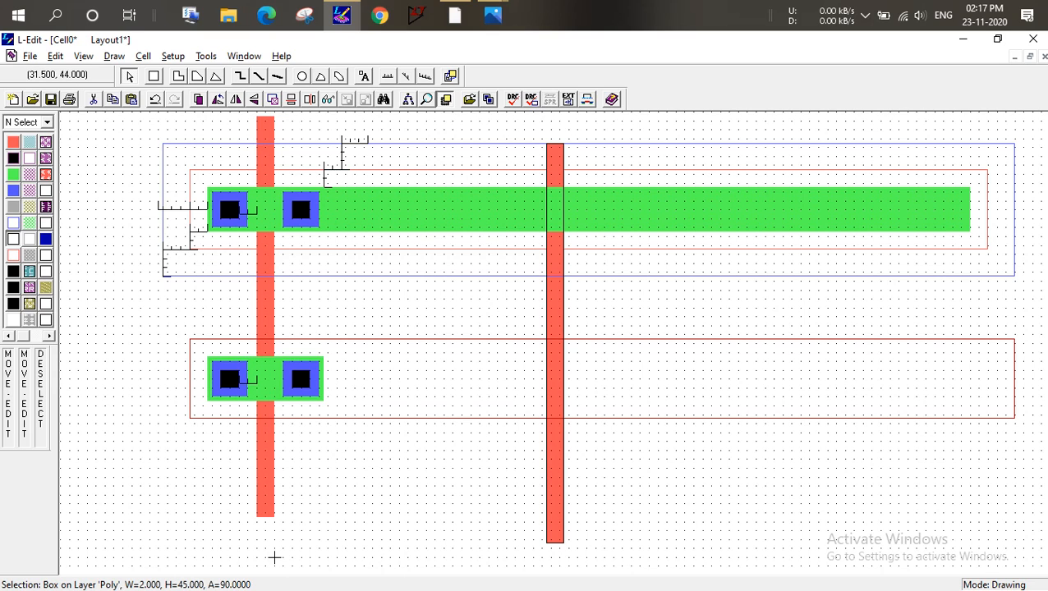
{"action": "left_click_drag", "start_coordinate": [554, 166], "coordinate": [336, 140], "text": "alt"}
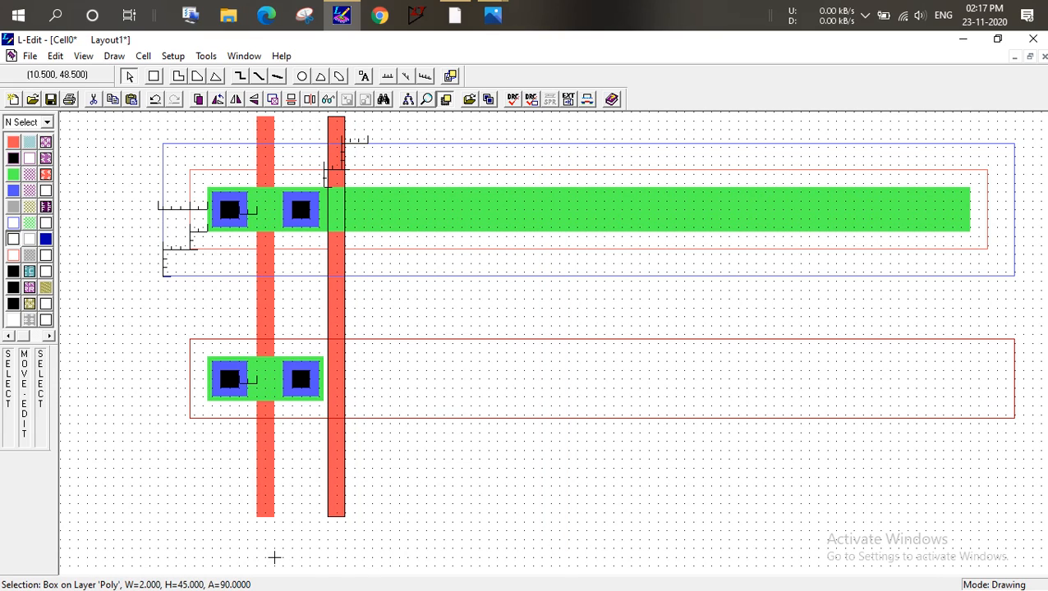
{"action": "left_click", "coordinate": [390, 127]}
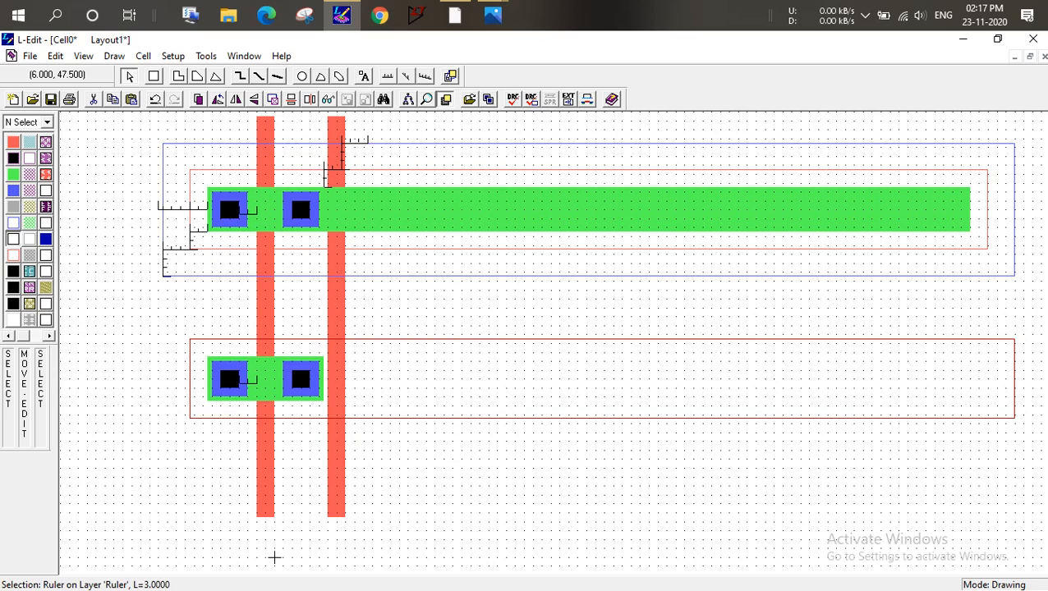
Duplicate the second Poly strip and place the copy to its right, level and at the same spacing as the first pair
{"action": "left_click", "coordinate": [328, 134]}
{"action": "key", "text": "ctrl+d"}
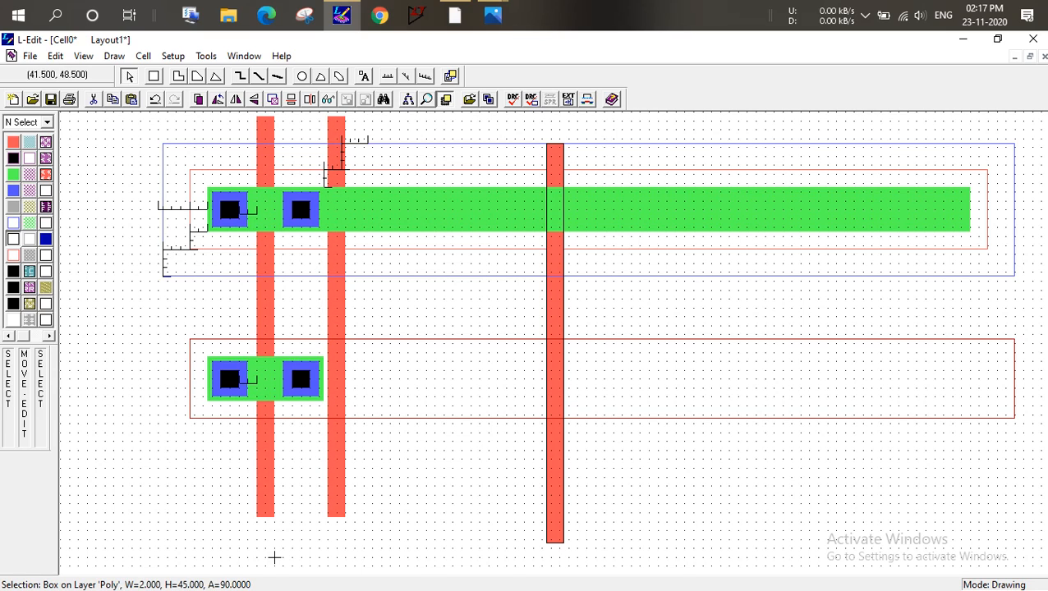
{"action": "left_click_drag", "start_coordinate": [555, 345], "coordinate": [407, 319], "text": "alt"}
{"action": "left_click_drag", "start_coordinate": [403, 134], "coordinate": [403, 135], "text": "alt"}
{"action": "left_click", "coordinate": [408, 125]}
{"action": "left_click", "coordinate": [408, 125]}
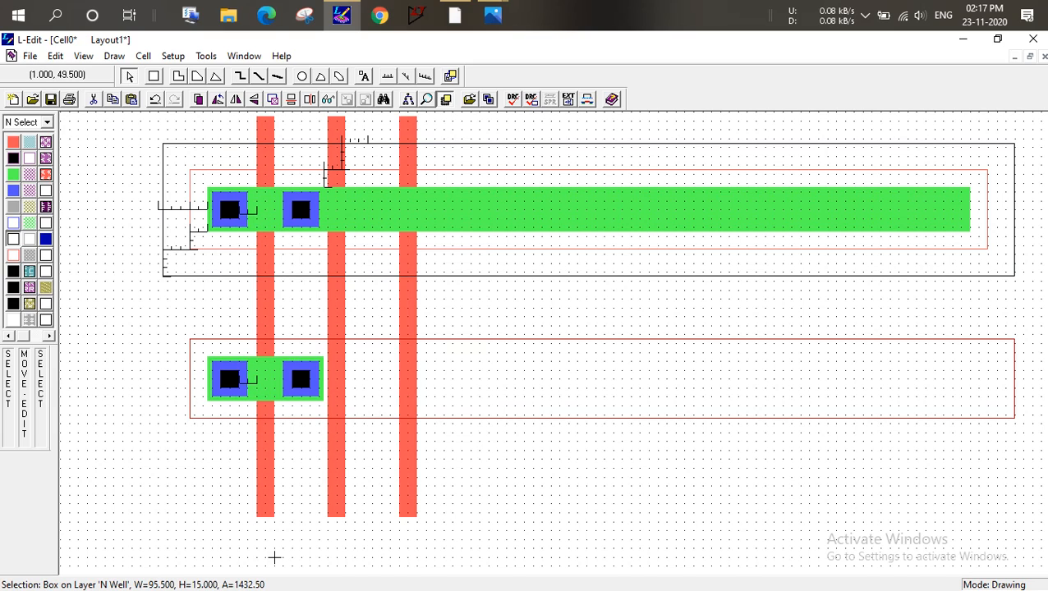
Draw 6-unit rulers across the gaps between the first three Poly strips and one extending right from the third strip
{"action": "left_click", "coordinate": [387, 77]}
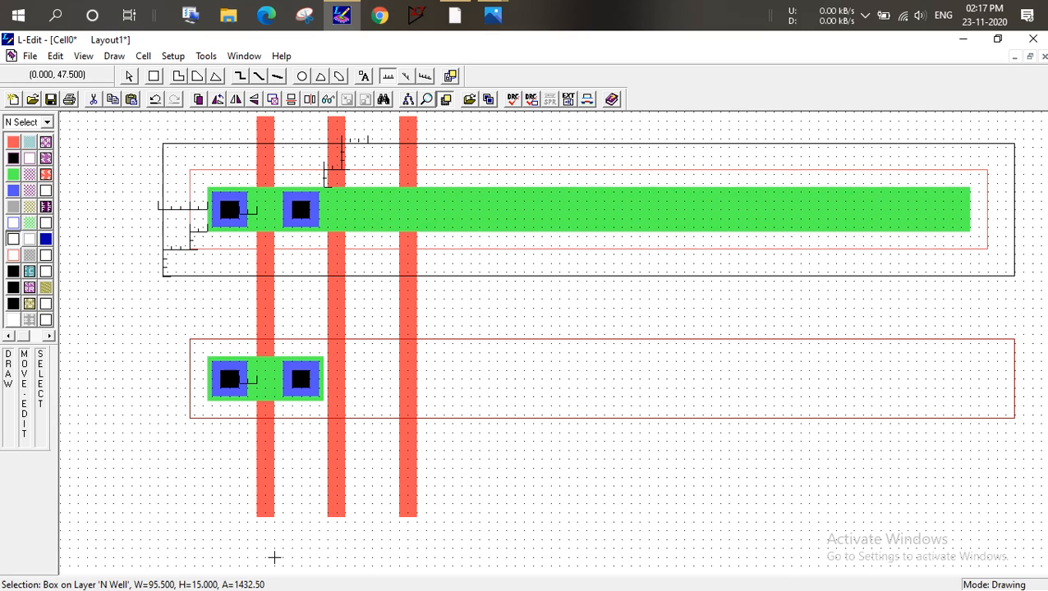
{"action": "left_click_drag", "start_coordinate": [274, 130], "coordinate": [399, 127]}
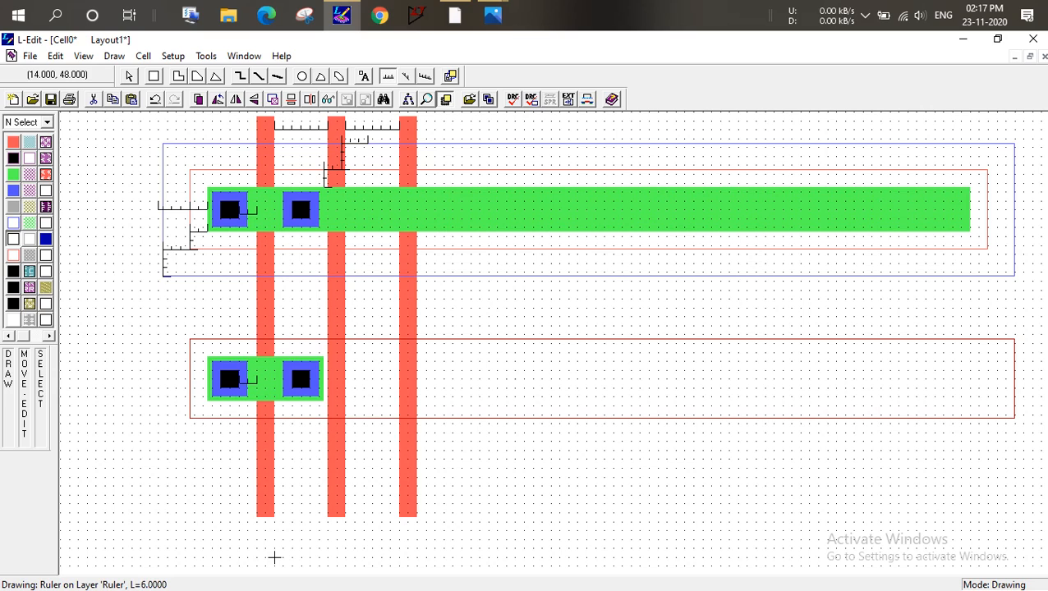
{"action": "left_click_drag", "start_coordinate": [274, 557], "coordinate": [274, 557]}
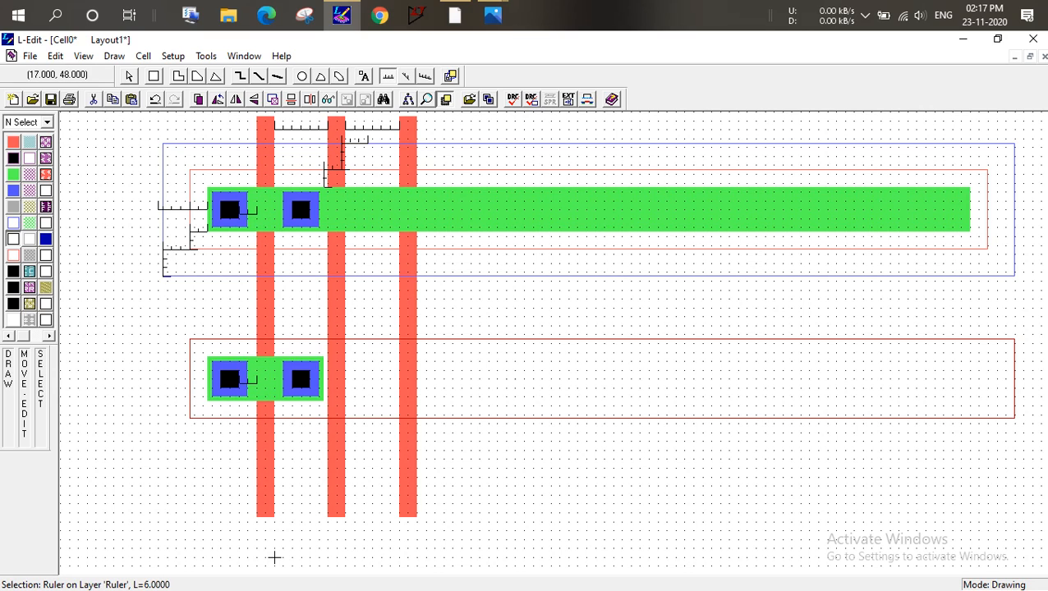
{"action": "left_click_drag", "start_coordinate": [417, 127], "coordinate": [472, 127]}
{"action": "left_click", "coordinate": [471, 127]}
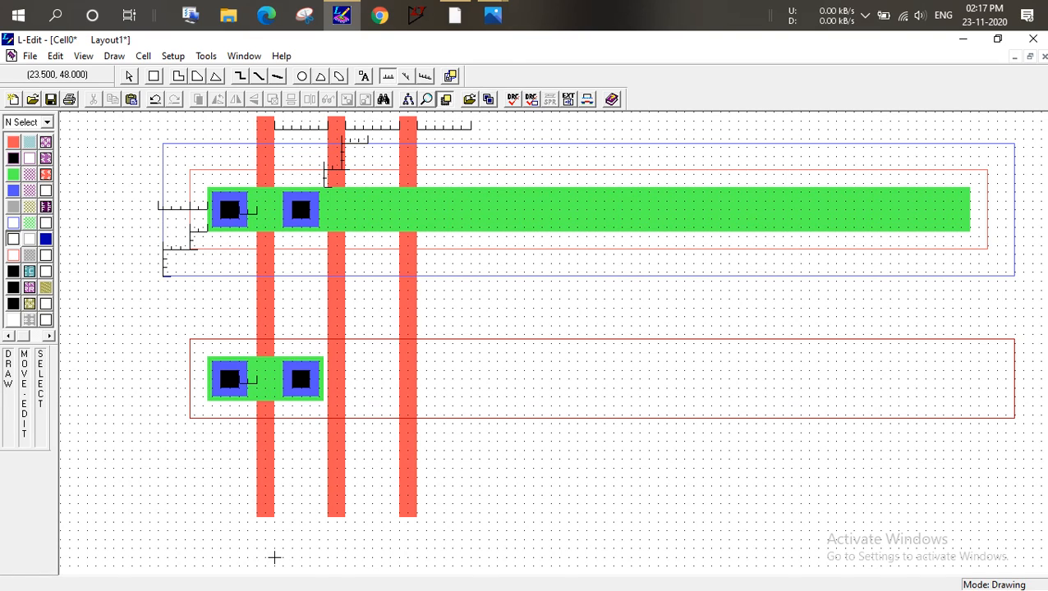
Mark three more 6-unit gaps with rulers farther right along the same row, leaving room for Poly strips between them
{"action": "left_click_drag", "start_coordinate": [488, 126], "coordinate": [542, 126]}
{"action": "left_click_drag", "start_coordinate": [559, 125], "coordinate": [682, 126]}
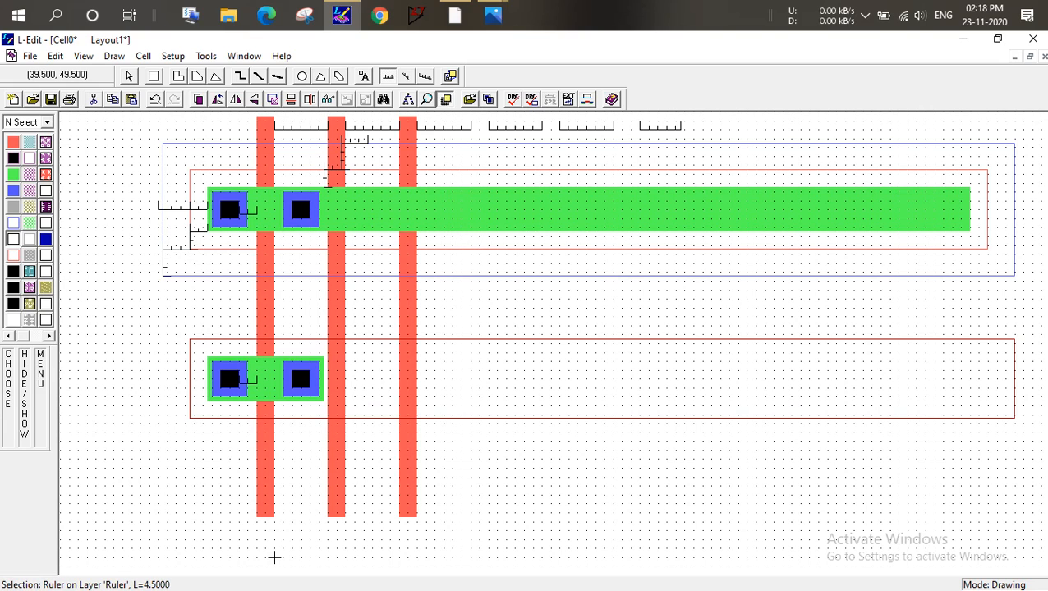
{"action": "key", "text": "ctrl+z"}
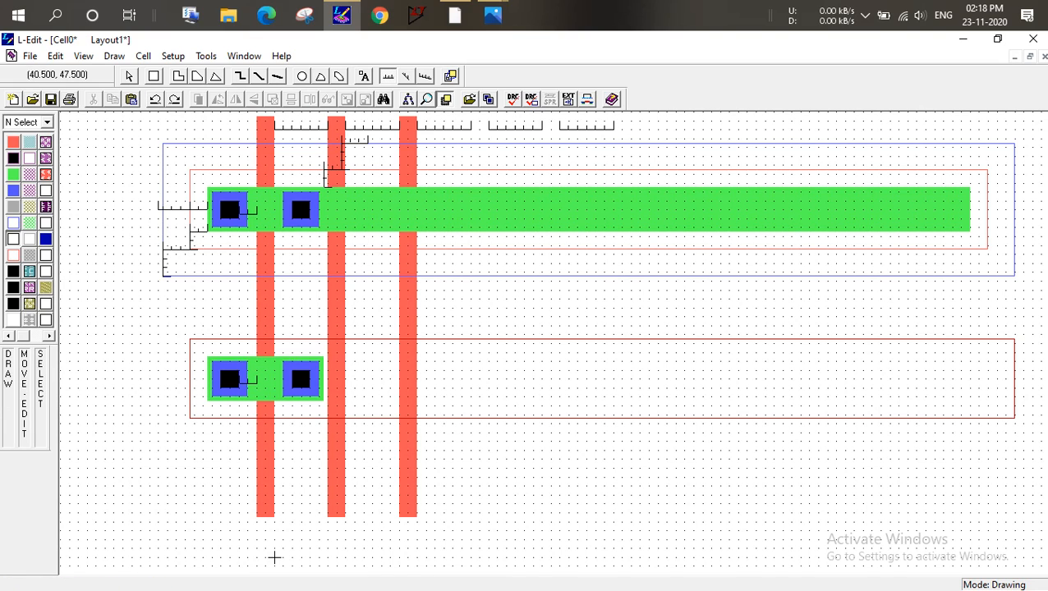
{"action": "left_click_drag", "start_coordinate": [640, 130], "coordinate": [694, 130]}
Duplicate the third Poly strip and place the copy level with it, starting at the end of the third 6-unit ruler
{"action": "left_click", "coordinate": [129, 77]}
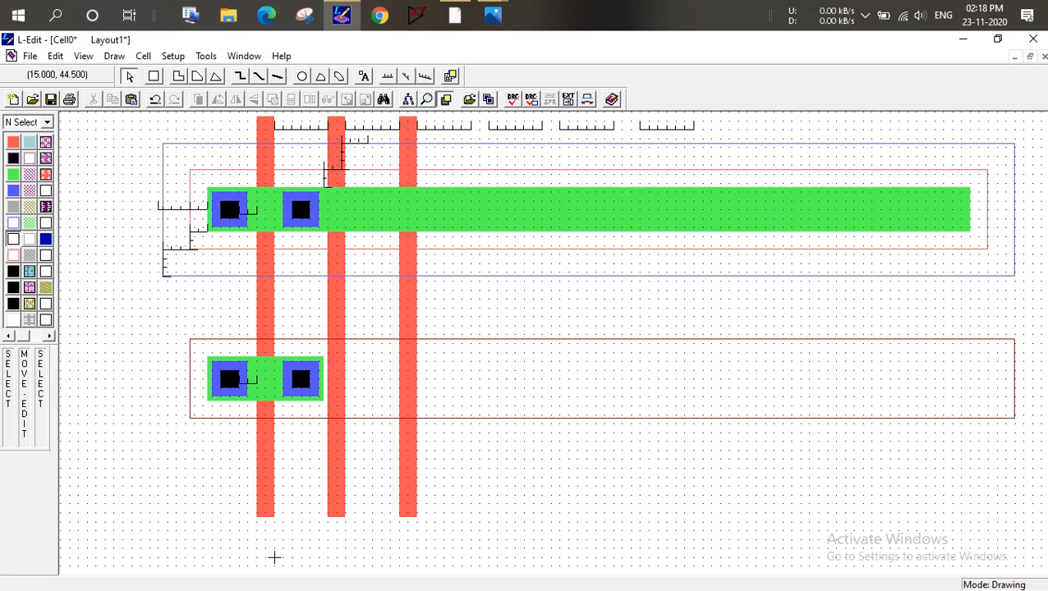
{"action": "left_click", "coordinate": [408, 161]}
{"action": "key", "text": "ctrl+v"}
{"action": "left_click_drag", "start_coordinate": [559, 166], "coordinate": [485, 143], "text": "alt"}
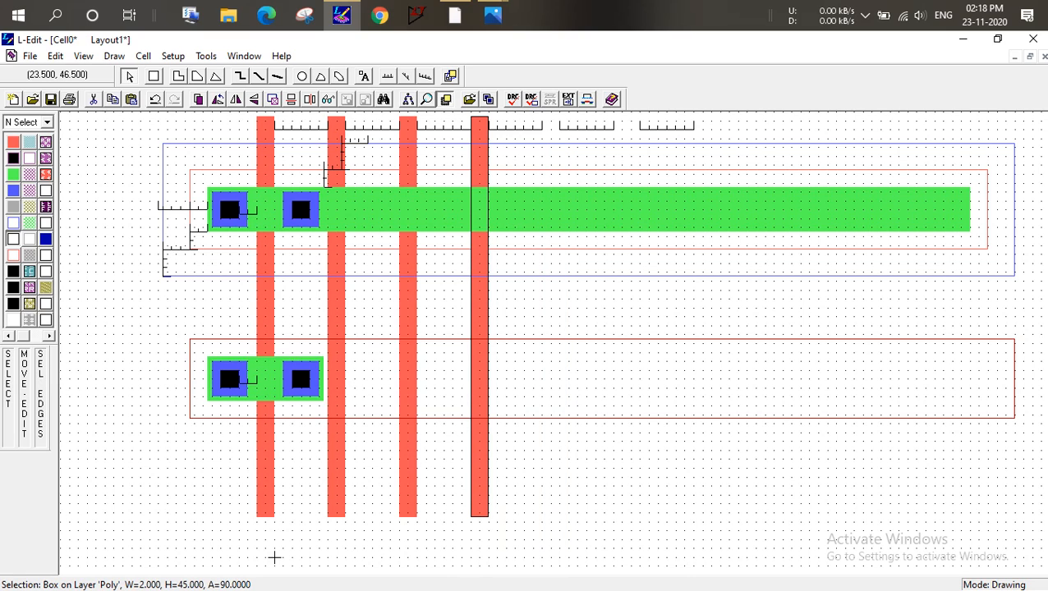
Add a fifth and sixth Poly strip at the same 6-unit spacing and align the remaining rulers with the strip edges
{"action": "key", "text": "ctrl+d"}
{"action": "left_click_drag", "start_coordinate": [555, 166], "coordinate": [643, 130], "text": "alt"}
{"action": "key", "text": "ctrl+v"}
{"action": "left_click", "coordinate": [650, 130]}
{"action": "left_click", "coordinate": [697, 139]}
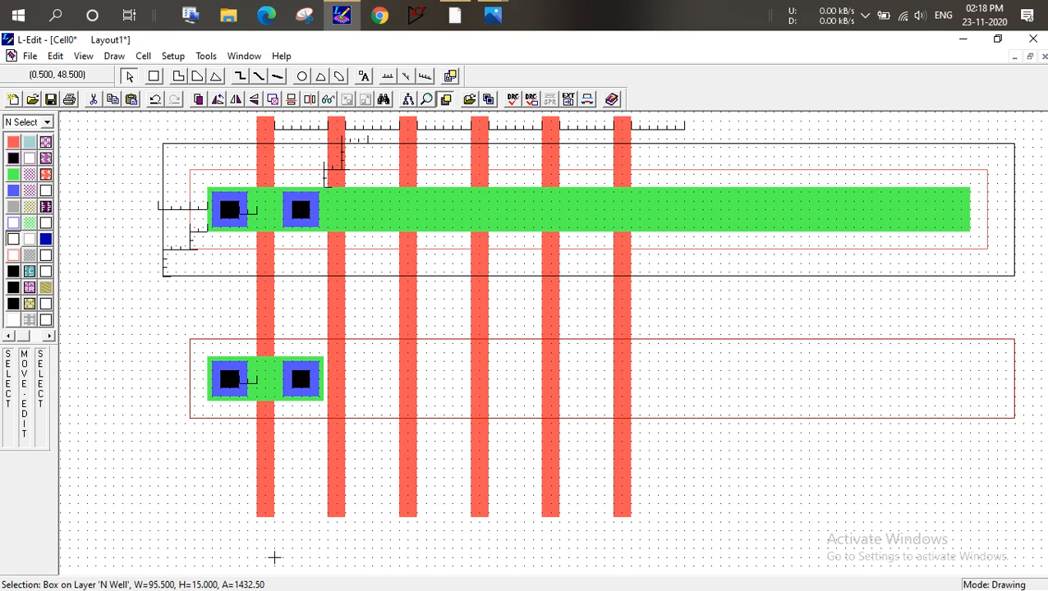
Add port labels A, B and C above the first, second and third Poly strips
{"action": "scroll", "coordinate": [278, 125], "scroll_direction": "up", "scroll_amount": 1}
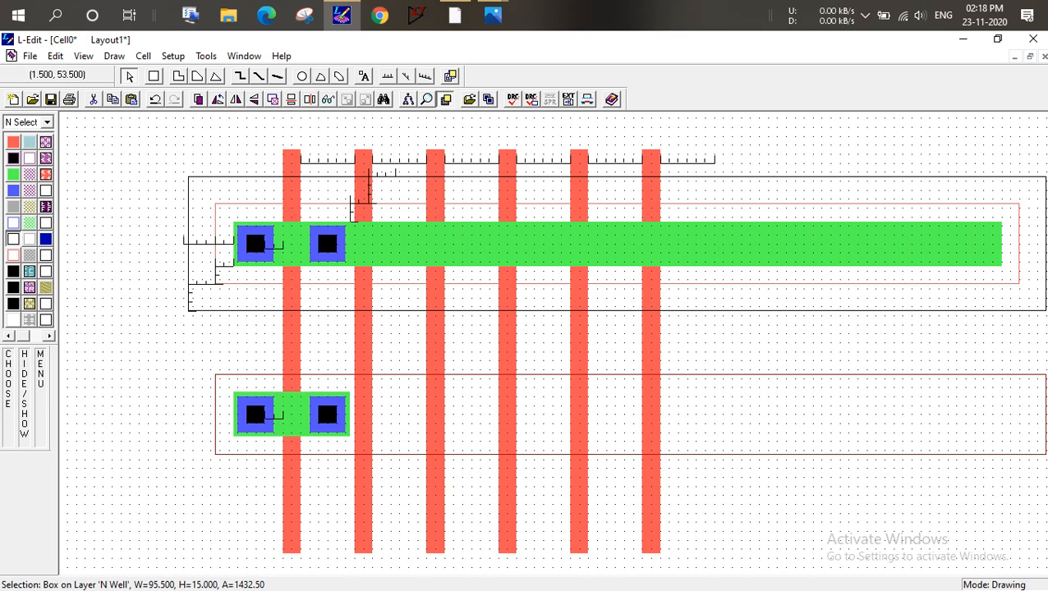
{"action": "left_click", "coordinate": [364, 76]}
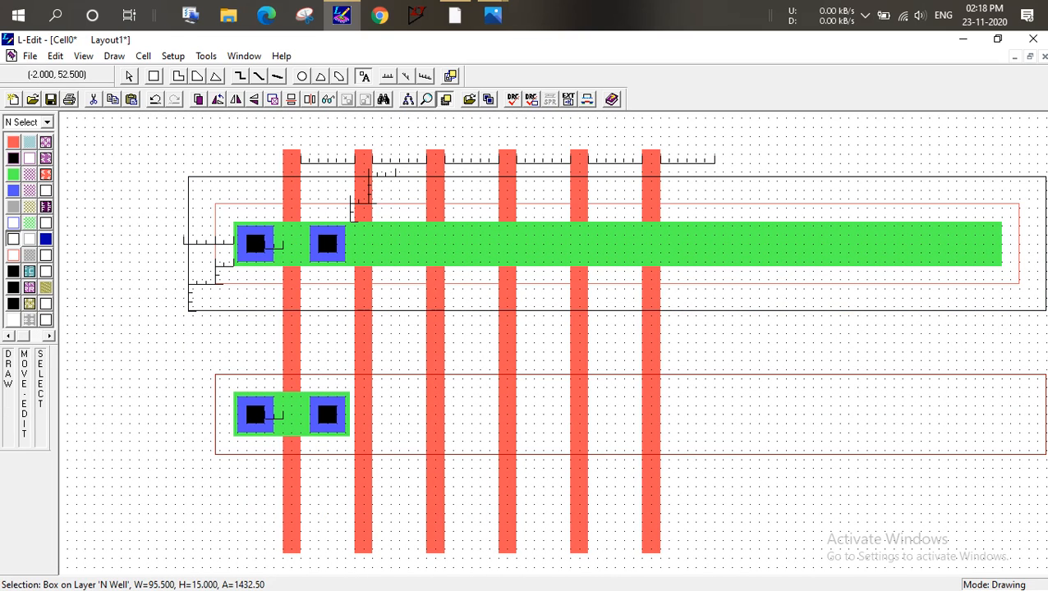
{"action": "left_click", "coordinate": [262, 128]}
{"action": "type", "text": "A"}
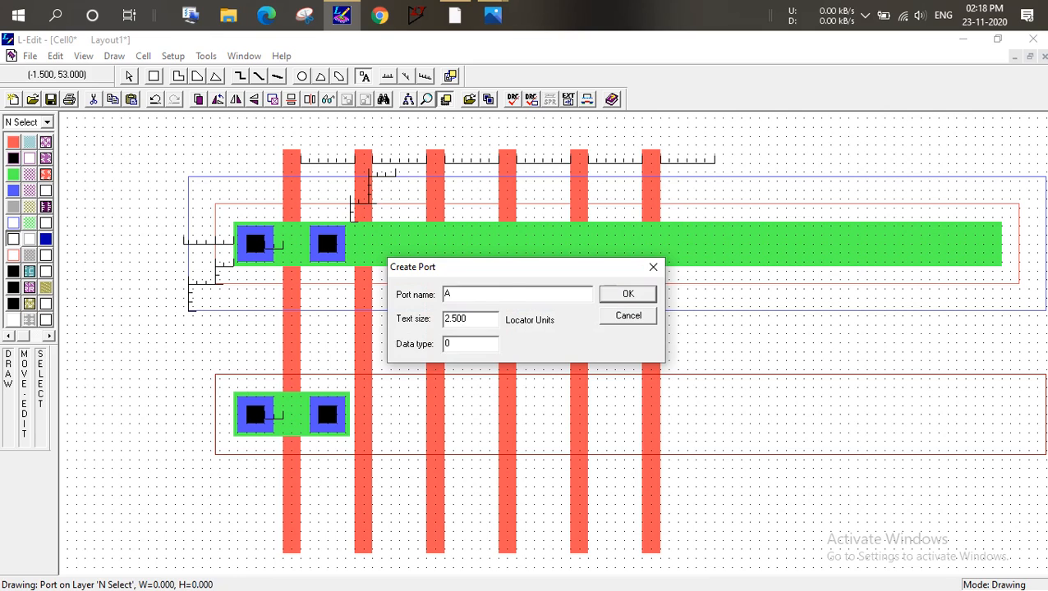
{"action": "key", "text": "Return"}
{"action": "left_click", "coordinate": [363, 138]}
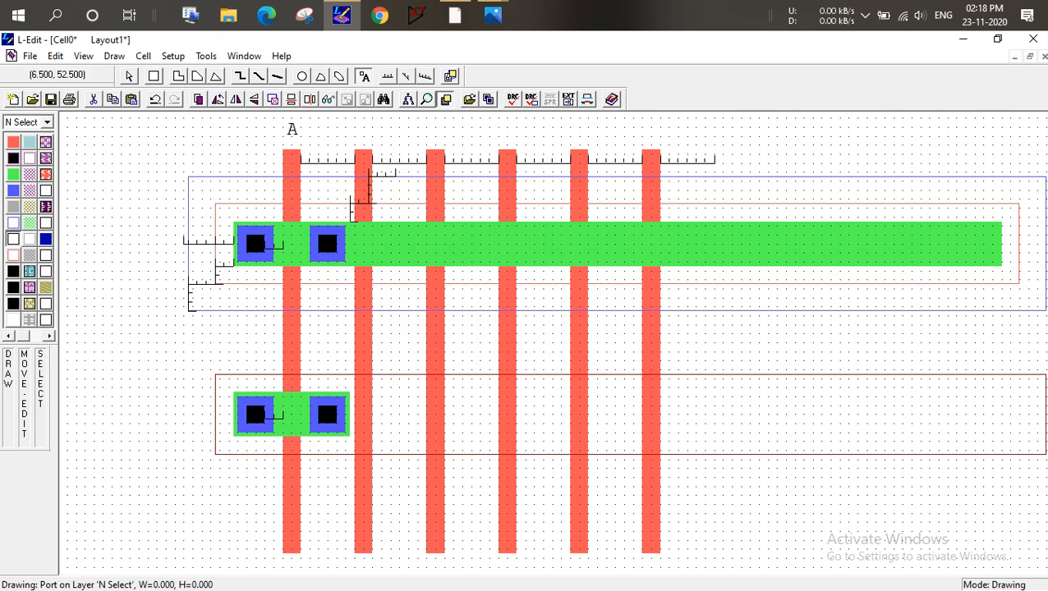
{"action": "type", "text": "B"}
{"action": "key", "text": "Return"}
{"action": "left_click", "coordinate": [427, 148]}
{"action": "type", "text": "C"}
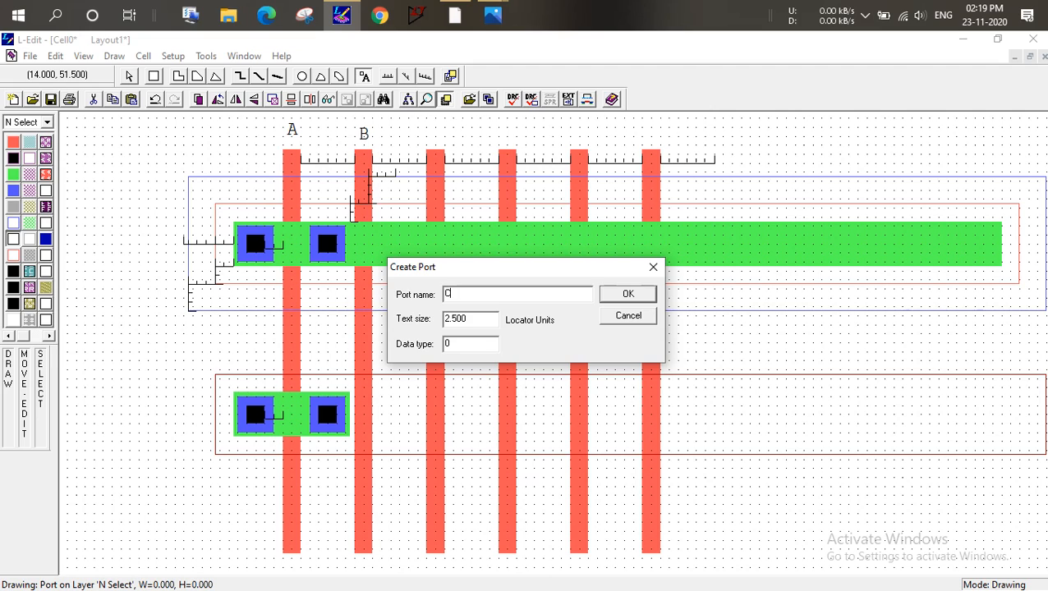
{"action": "key", "text": "Return"}
Add port labels A and B above the fourth and fifth Poly strips
{"action": "left_click", "coordinate": [502, 144]}
{"action": "type", "text": "A"}
{"action": "key", "text": "Return"}
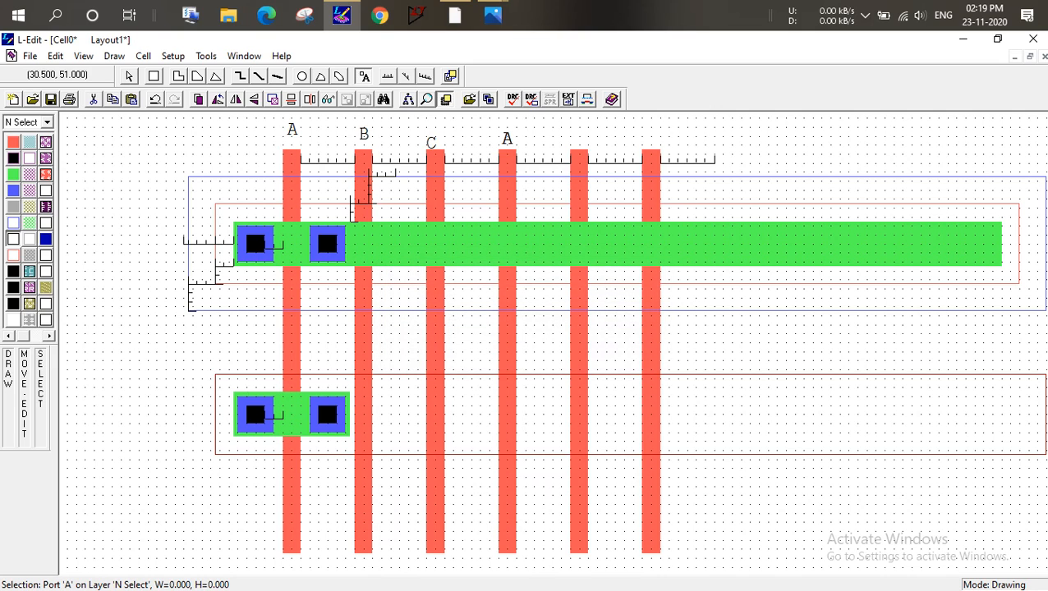
{"action": "left_click", "coordinate": [579, 150]}
{"action": "type", "text": "B"}
{"action": "key", "text": "Return"}
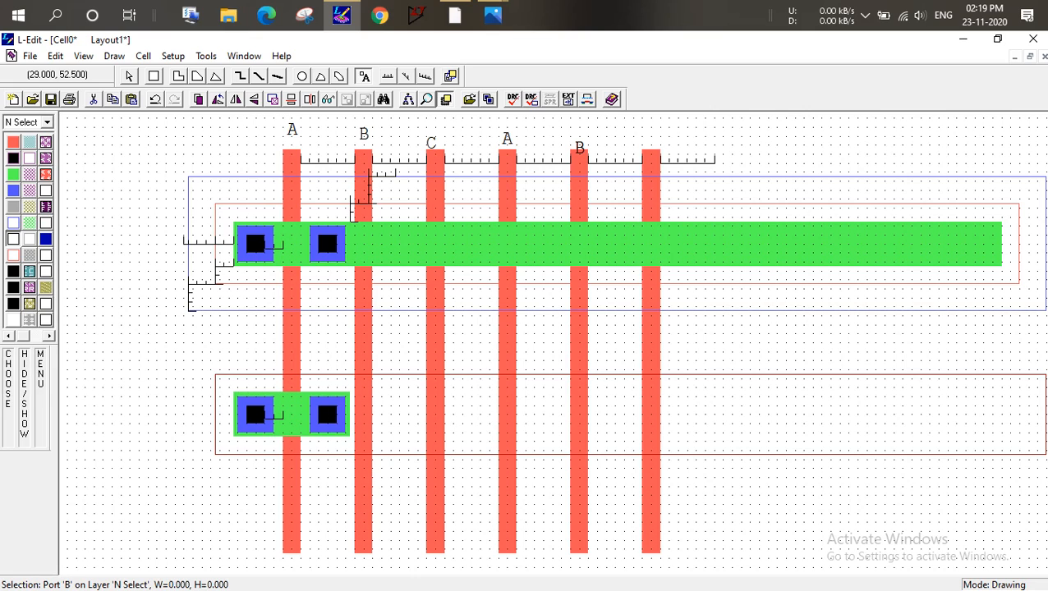
{"action": "left_click", "coordinate": [128, 75]}
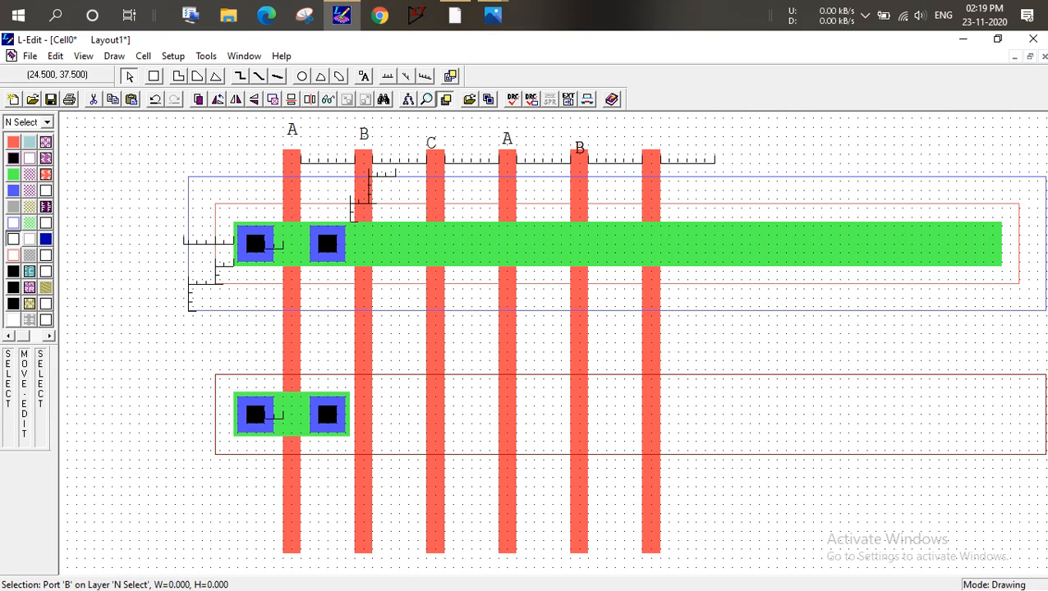
Consult the stick diagram photo, then duplicate the upper contact pair onto the upper Active box, either side of the third Poly strip
{"action": "mouse_move", "coordinate": [492, 15]}
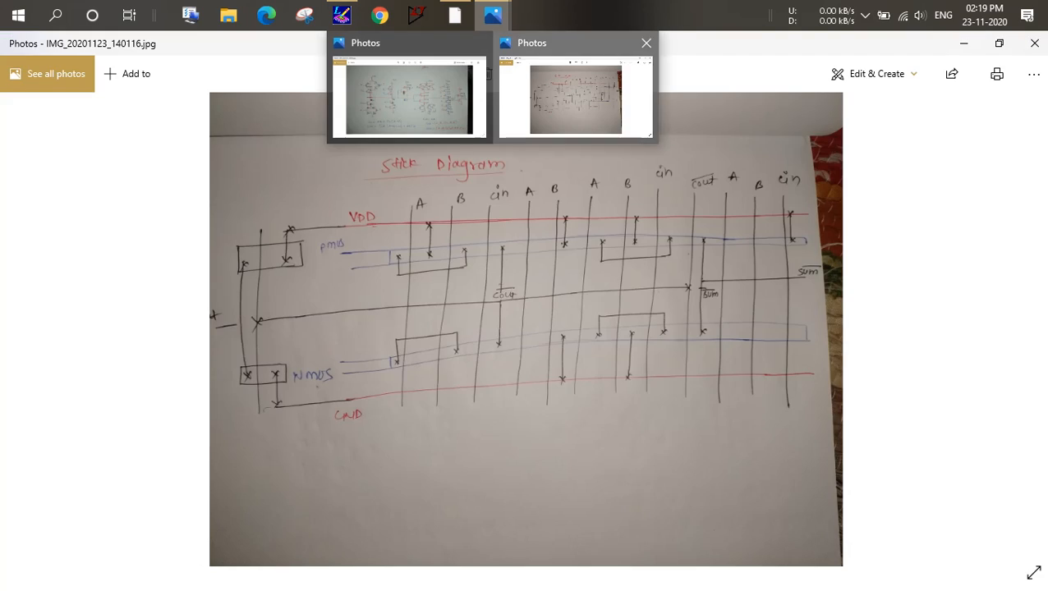
{"action": "left_click", "coordinate": [577, 97]}
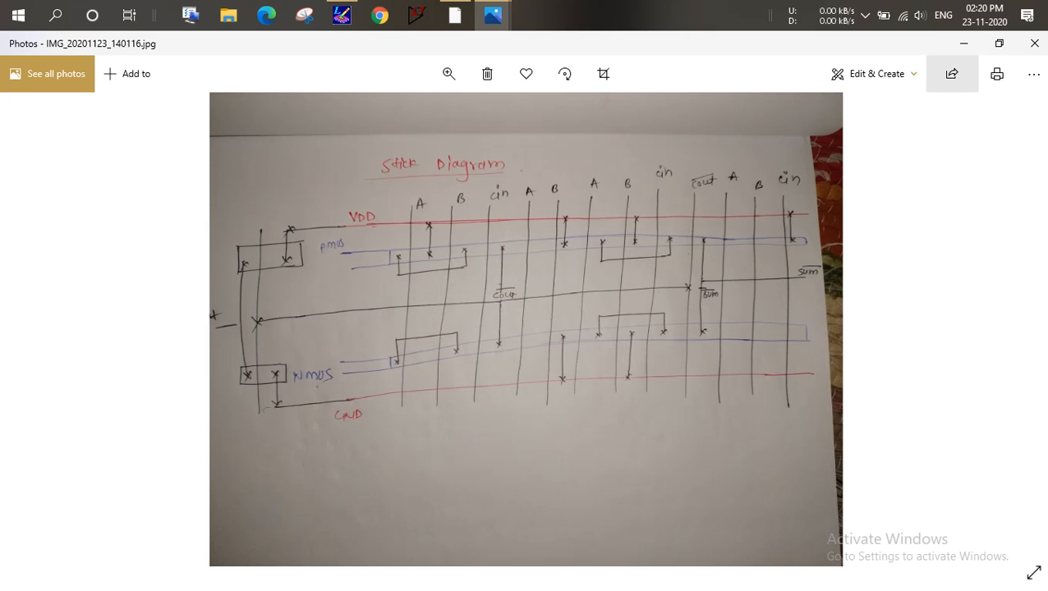
{"action": "left_click", "coordinate": [964, 44]}
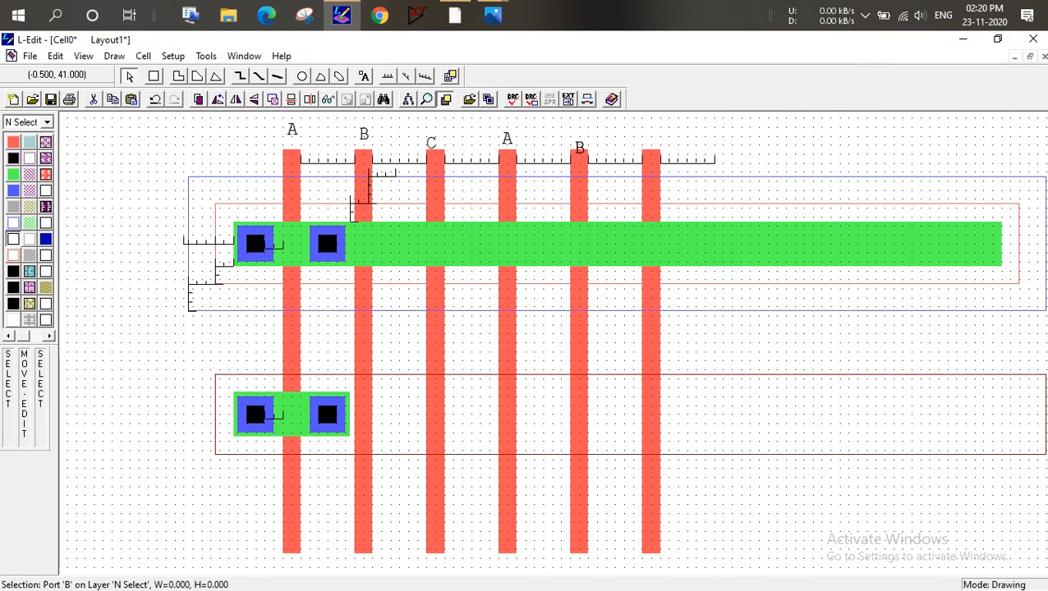
{"action": "left_click_drag", "start_coordinate": [233, 220], "coordinate": [354, 270]}
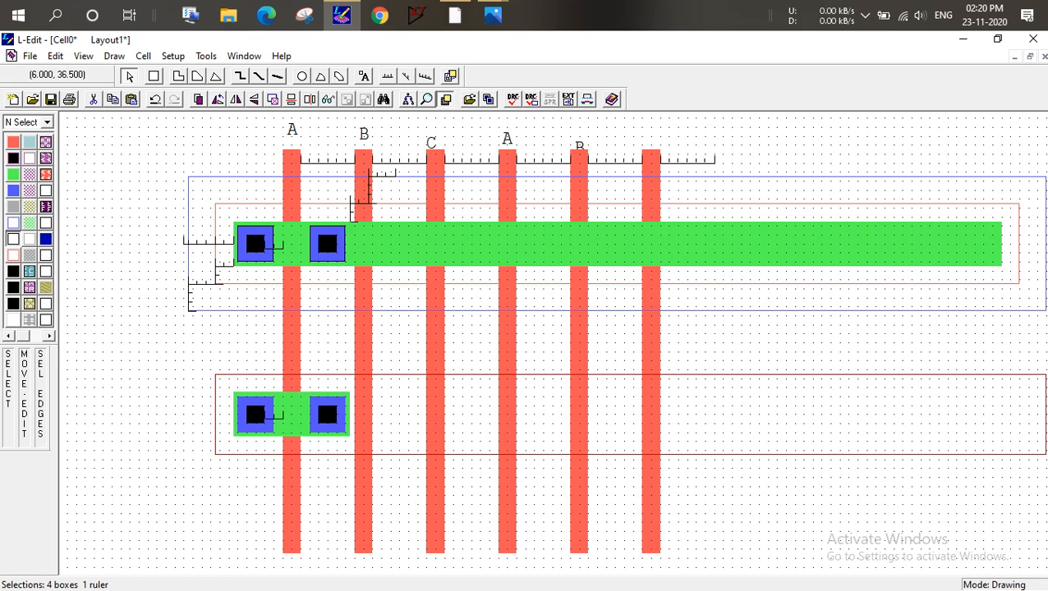
{"action": "key", "text": "ctrl+v"}
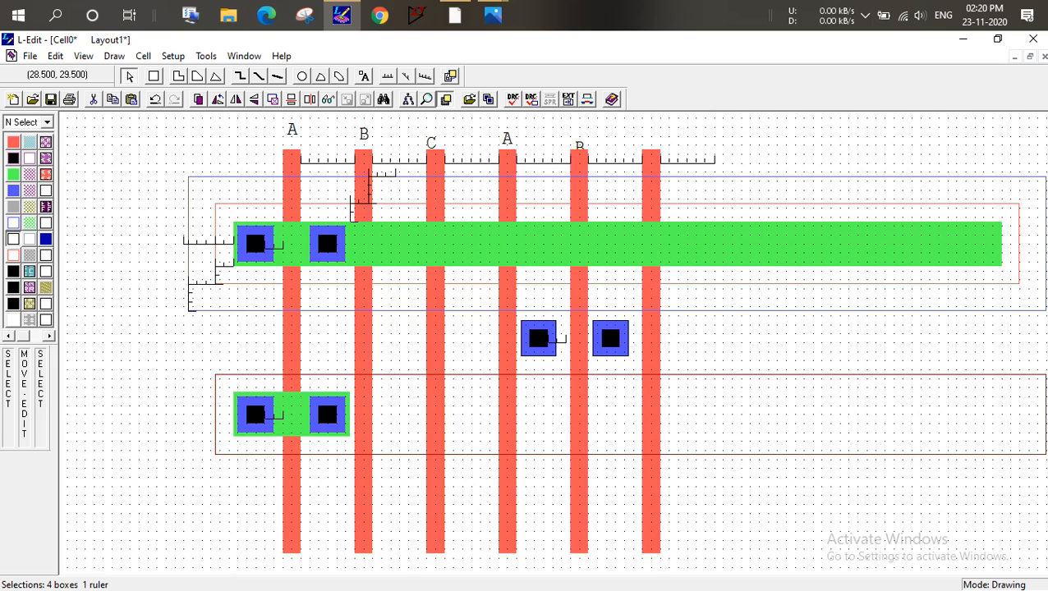
{"action": "left_click_drag", "start_coordinate": [537, 338], "coordinate": [399, 244]}
{"action": "left_click", "coordinate": [399, 311]}
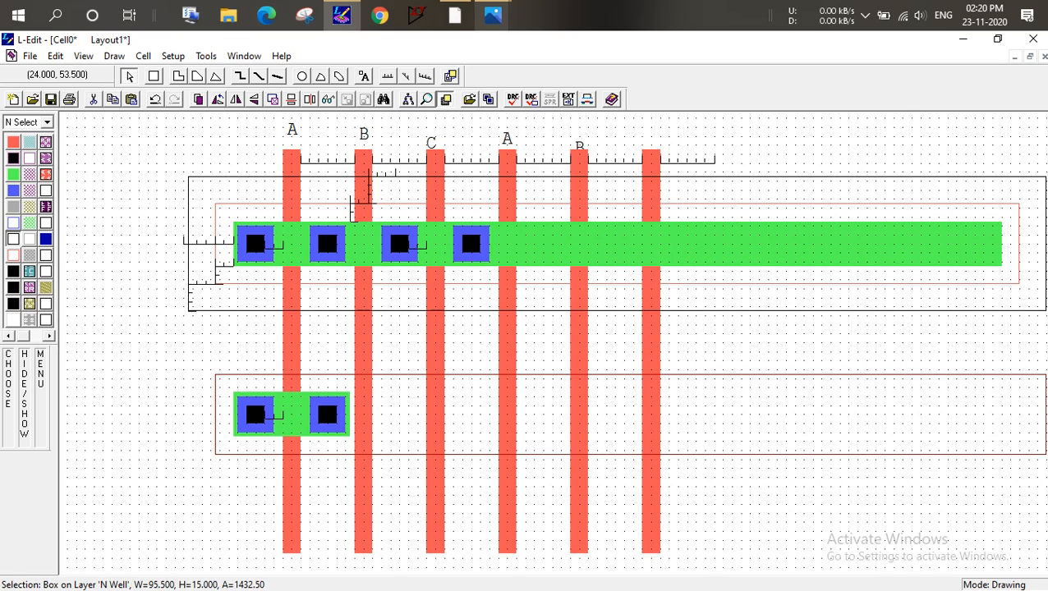
Recheck the stick diagram, then copy the new contact pair to the lower row, either side of the third Poly strip
{"action": "mouse_move", "coordinate": [493, 14]}
{"action": "left_click", "coordinate": [573, 92]}
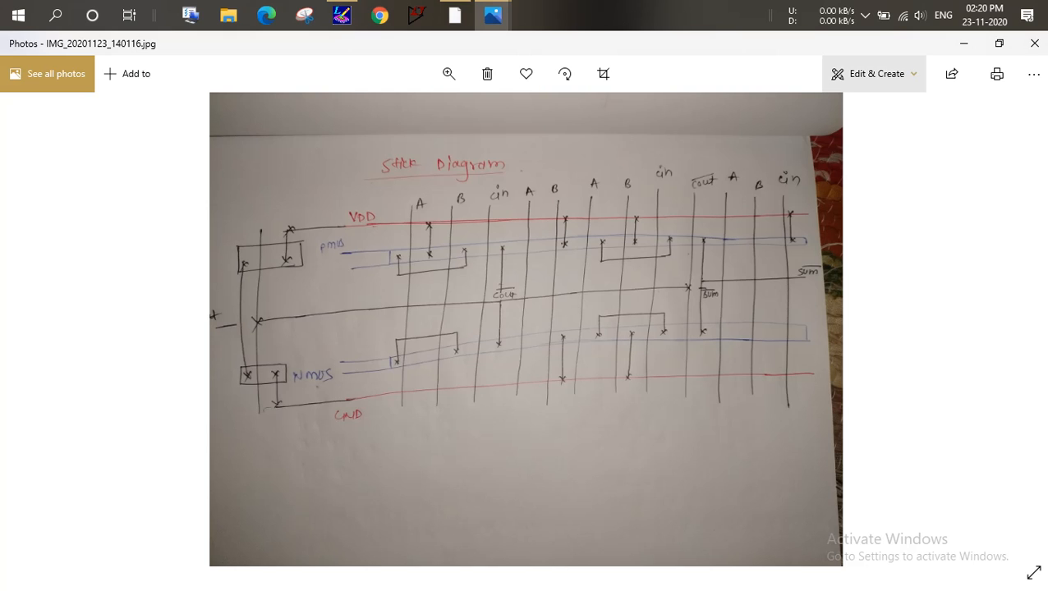
{"action": "left_click", "coordinate": [964, 44]}
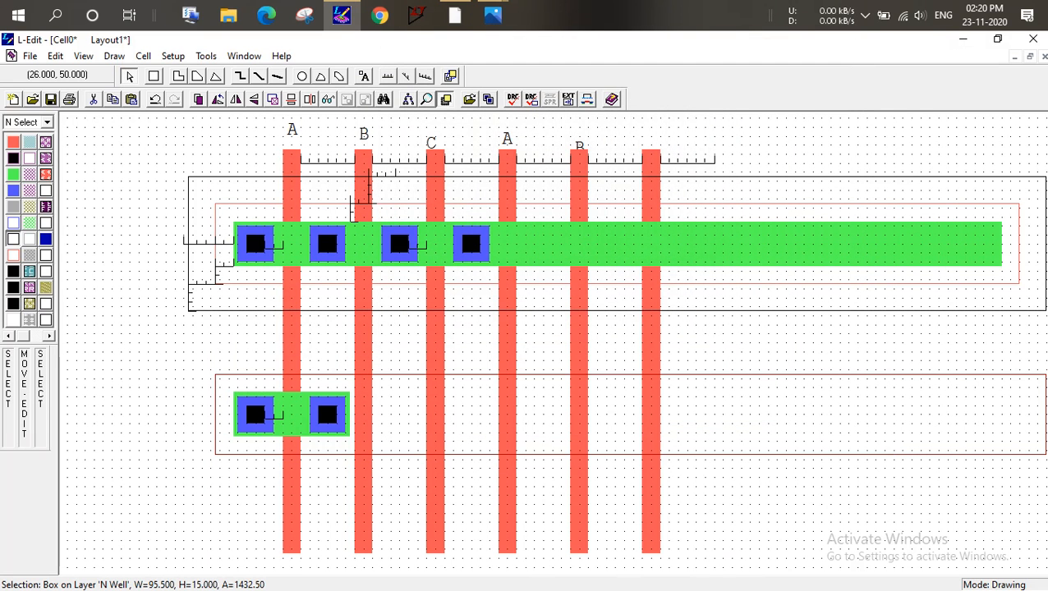
{"action": "left_click", "coordinate": [687, 162]}
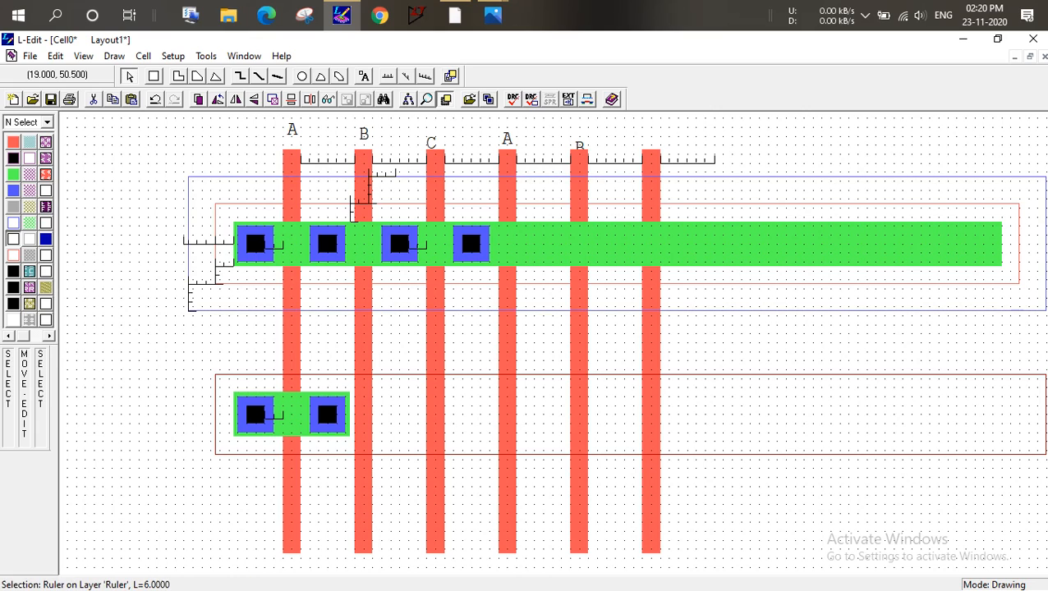
{"action": "left_click_drag", "start_coordinate": [296, 217], "coordinate": [497, 279]}
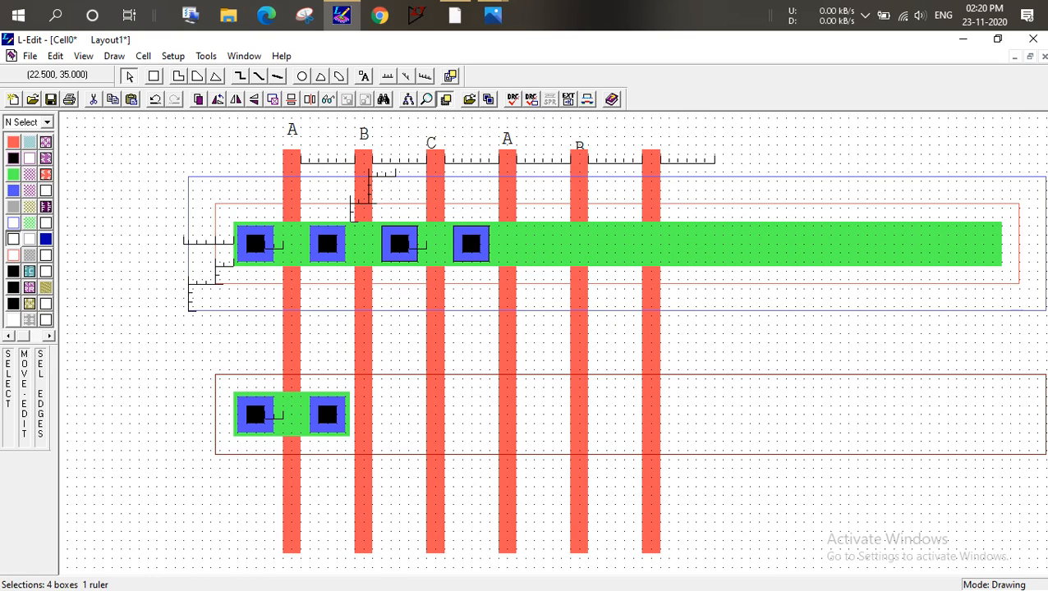
{"action": "key", "text": "ctrl+v"}
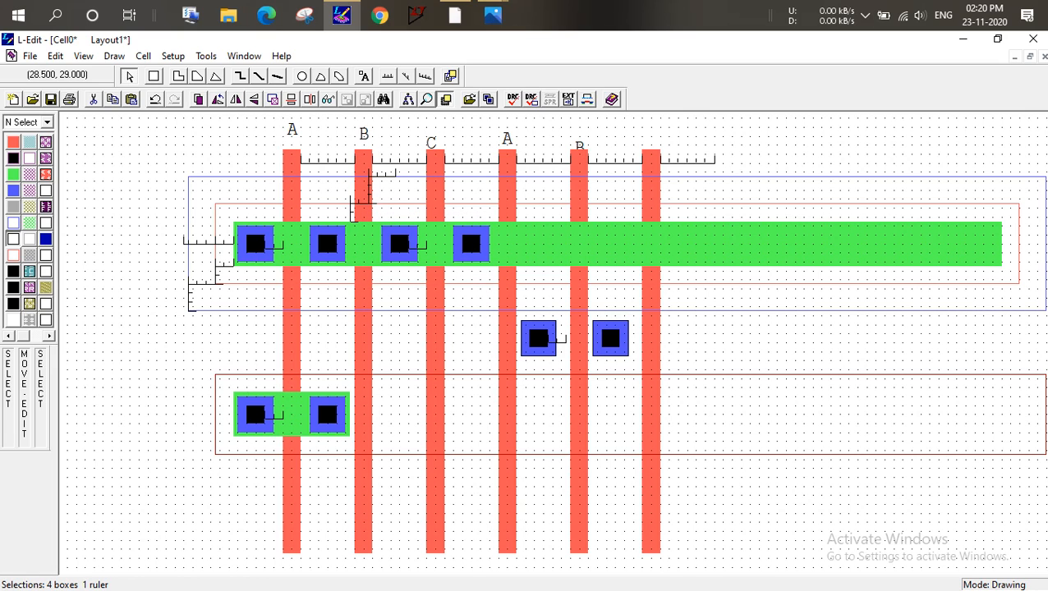
{"action": "left_click_drag", "start_coordinate": [538, 337], "coordinate": [398, 413], "text": "alt"}
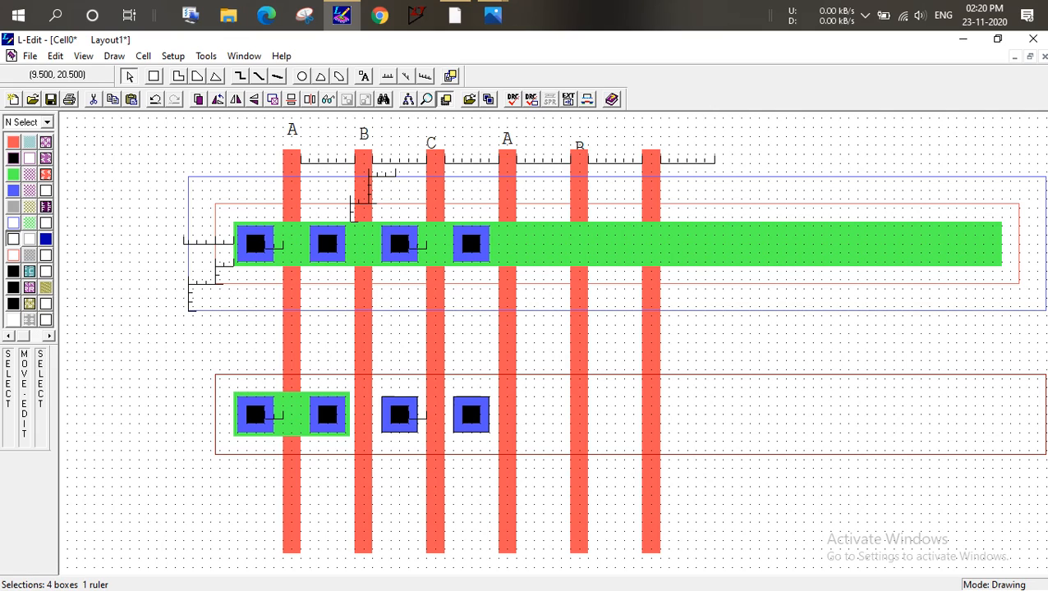
Extend the lower Active box to the right to a width of 88.5, ending slightly inside its select box
{"action": "left_click", "coordinate": [350, 417]}
{"action": "left_click_drag", "start_coordinate": [350, 416], "coordinate": [1028, 416], "text": "alt"}
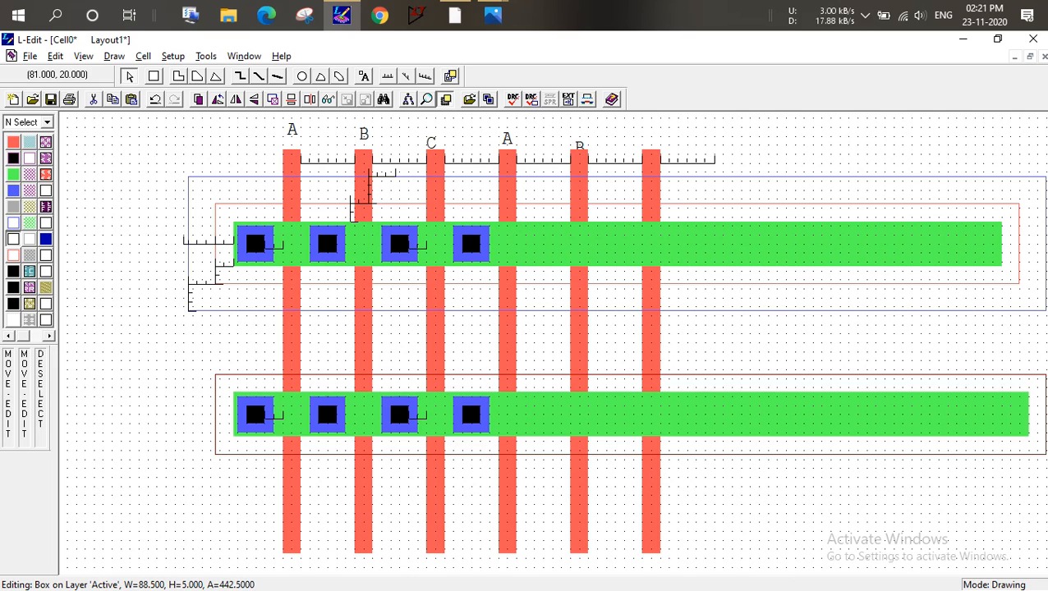
{"action": "left_click", "coordinate": [1018, 477]}
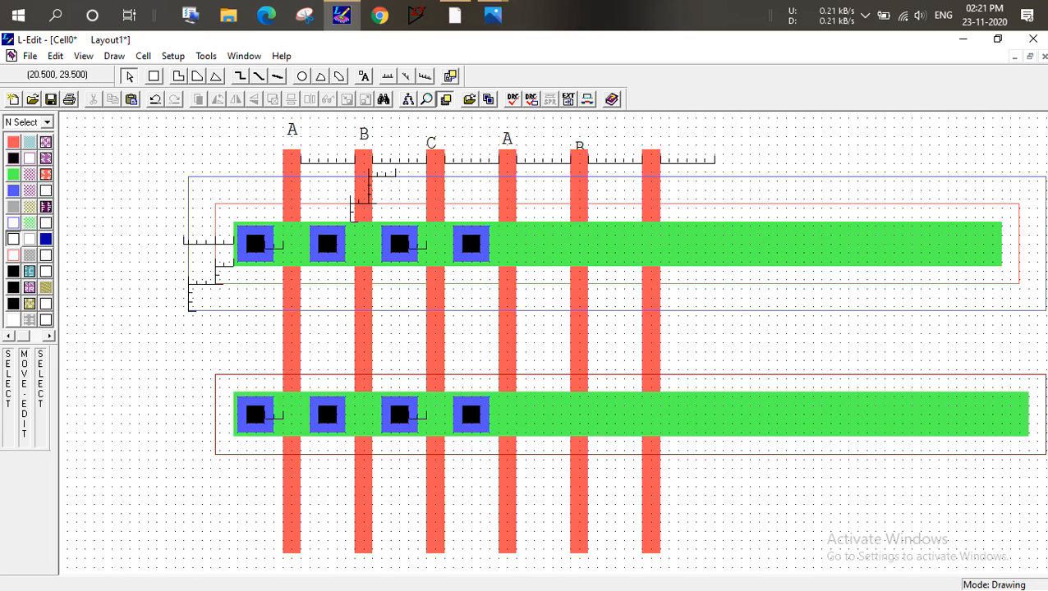
{"action": "left_click", "coordinate": [507, 281]}
{"action": "left_click", "coordinate": [100, 220]}
Recheck the stick diagram photo, then draw a 3 by 7 Metal1 box downward from the first upper contact
{"action": "left_click", "coordinate": [13, 190]}
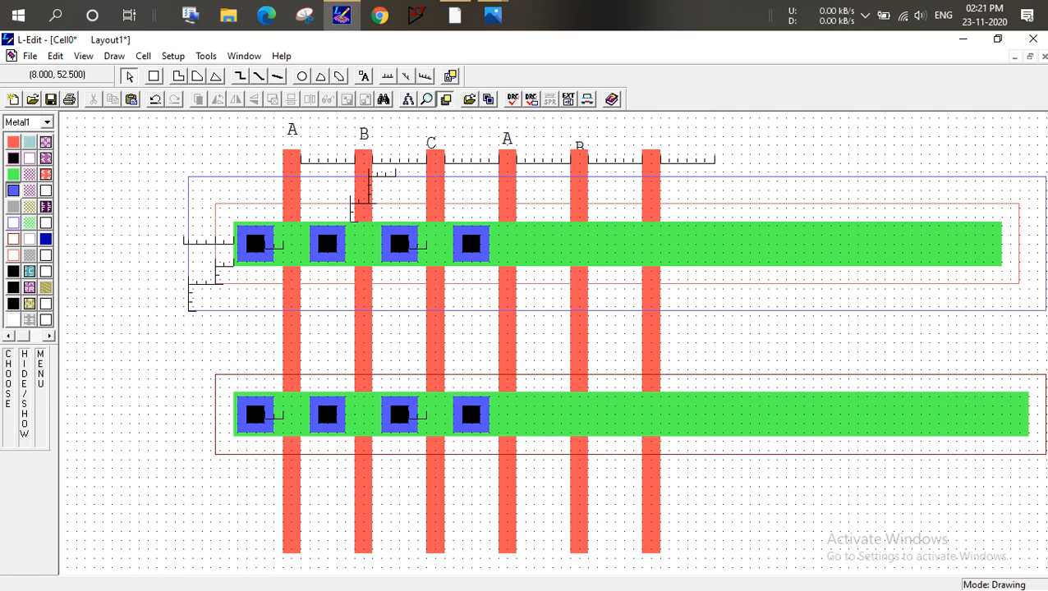
{"action": "mouse_move", "coordinate": [493, 15]}
{"action": "left_click", "coordinate": [573, 97]}
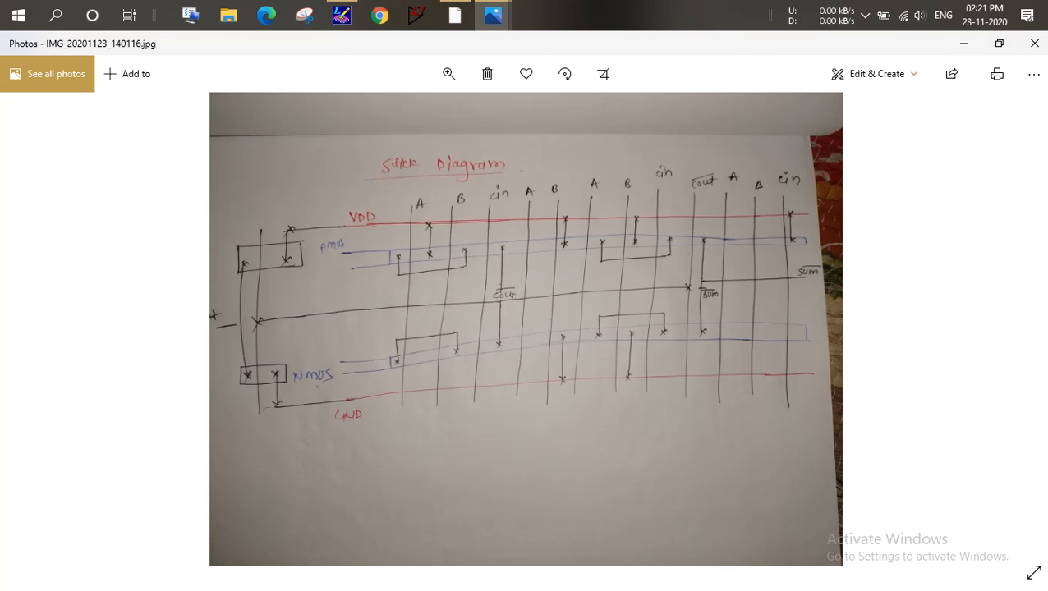
{"action": "left_click", "coordinate": [963, 43]}
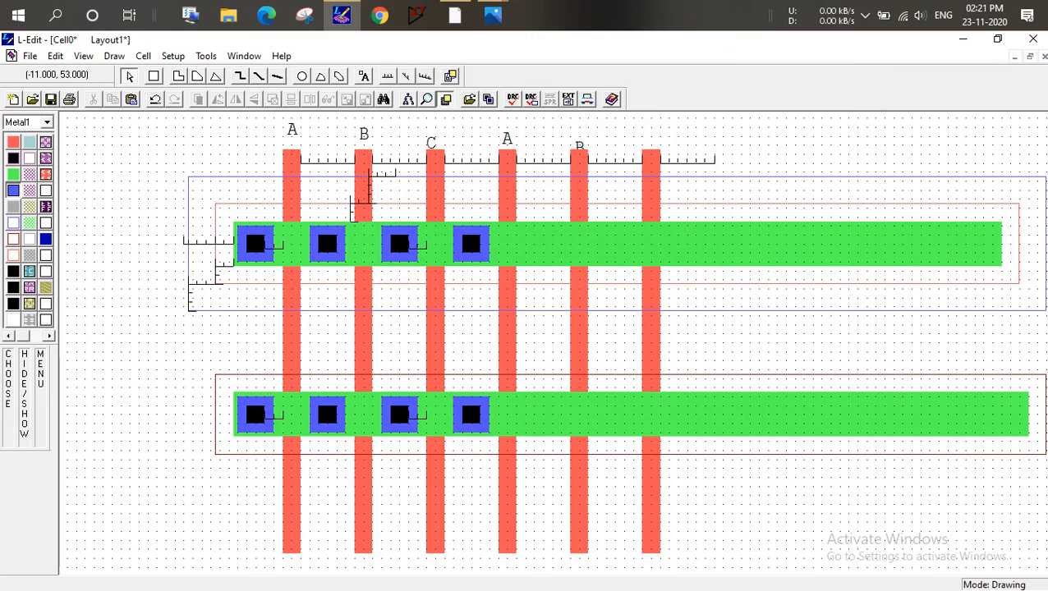
{"action": "left_click", "coordinate": [153, 77]}
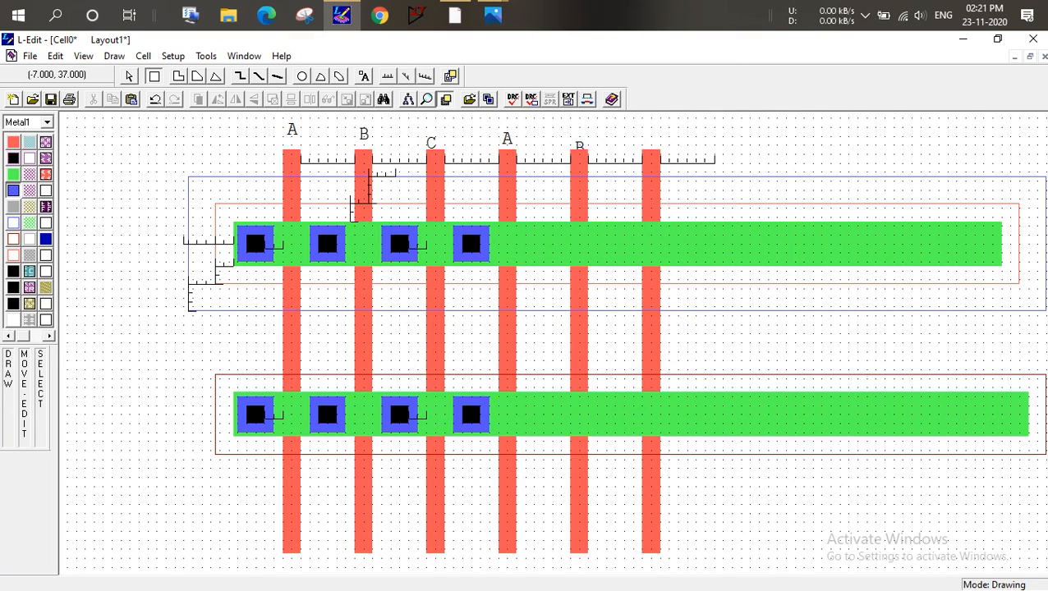
{"action": "mouse_move", "coordinate": [236, 260]}
{"action": "left_mouse_down"}
{"action": "mouse_move", "coordinate": [263, 288]}
{"action": "mouse_move", "coordinate": [264, 325]}
{"action": "left_mouse_up"}
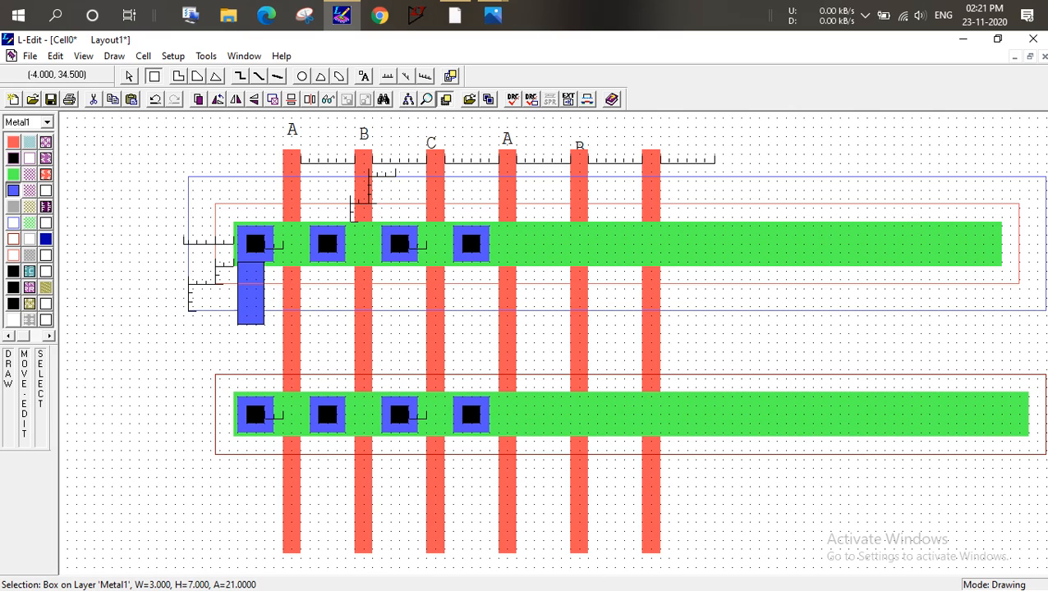
Complete a Metal1 U-shape with a 17 by 3 horizontal box and a vertical box up to the third upper contact
{"action": "left_click_drag", "start_coordinate": [264, 284], "coordinate": [287, 311]}
{"action": "key", "text": "ctrl+z"}
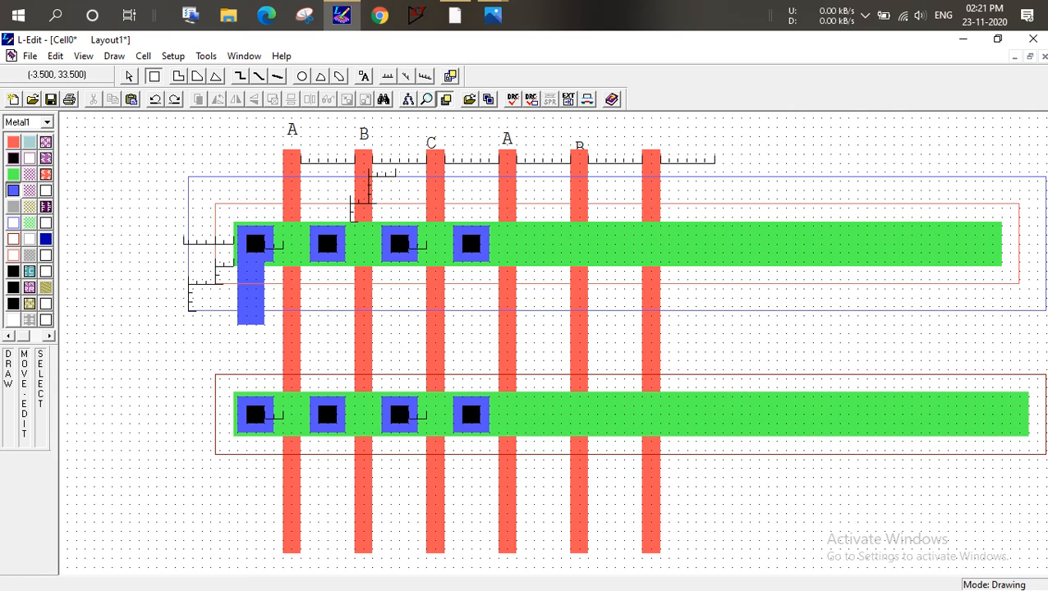
{"action": "mouse_move", "coordinate": [263, 288]}
{"action": "left_mouse_down"}
{"action": "mouse_move", "coordinate": [315, 320]}
{"action": "mouse_move", "coordinate": [417, 315]}
{"action": "left_mouse_up"}
{"action": "left_click_drag", "start_coordinate": [417, 260], "coordinate": [389, 302]}
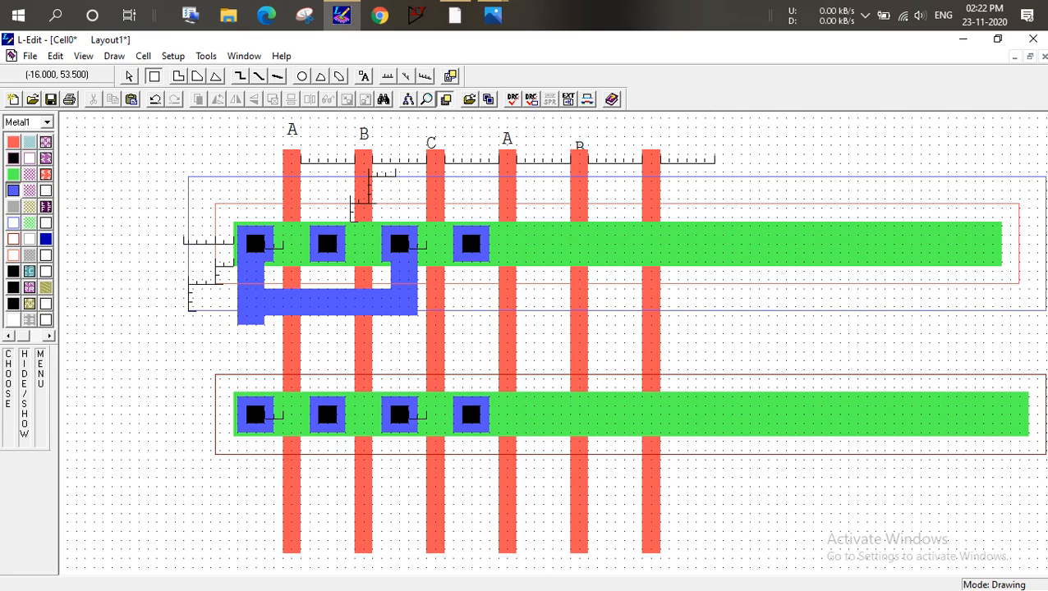
Shorten the Metal1 box under the first upper contact to a height of 6, flush with the horizontal Metal1 box
{"action": "left_click", "coordinate": [129, 76]}
{"action": "left_click", "coordinate": [256, 315]}
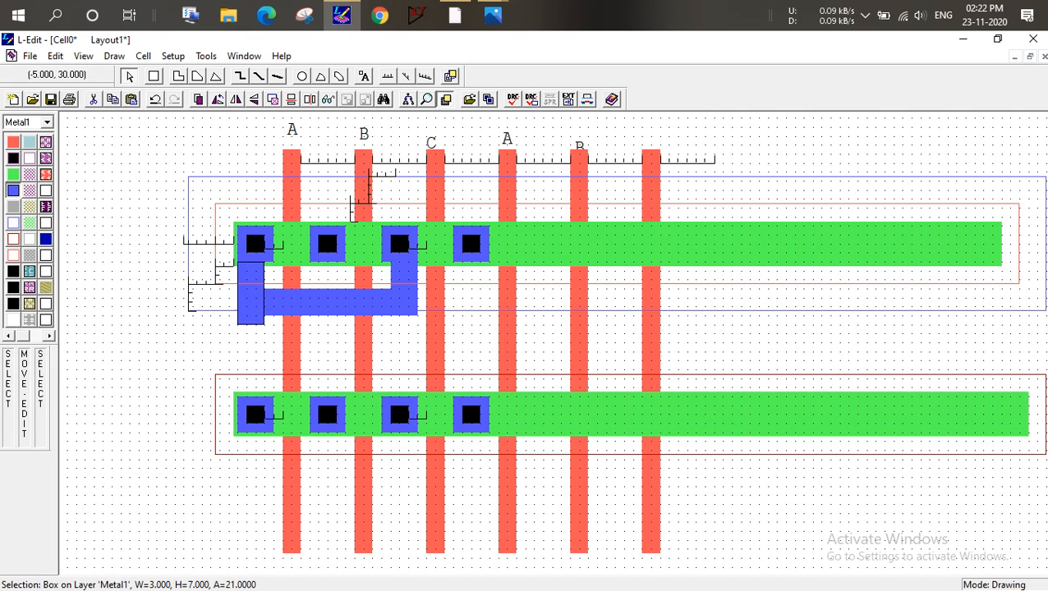
{"action": "left_click", "coordinate": [258, 316]}
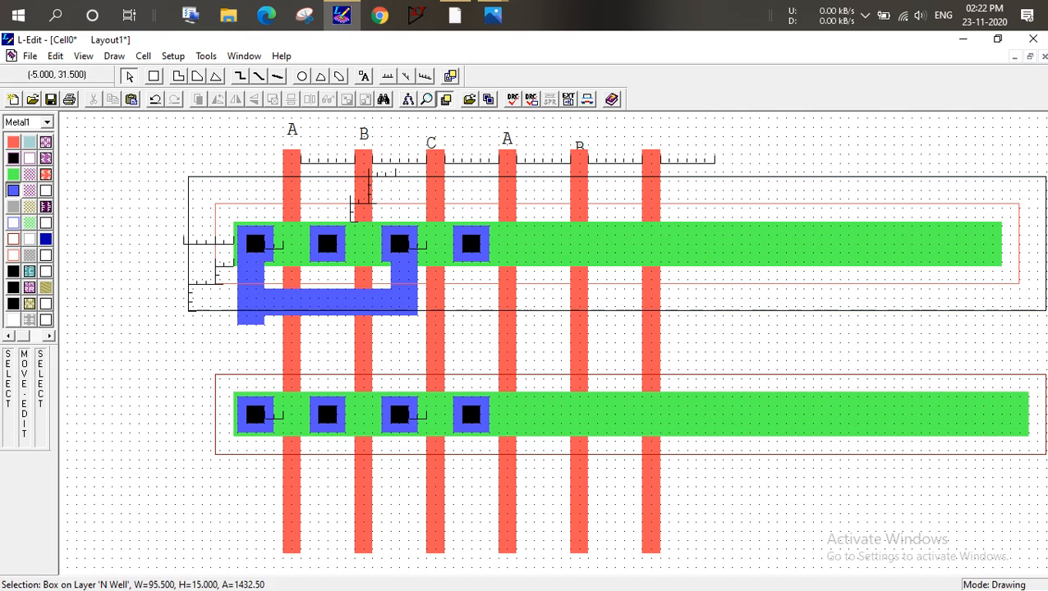
{"action": "left_click", "coordinate": [256, 316]}
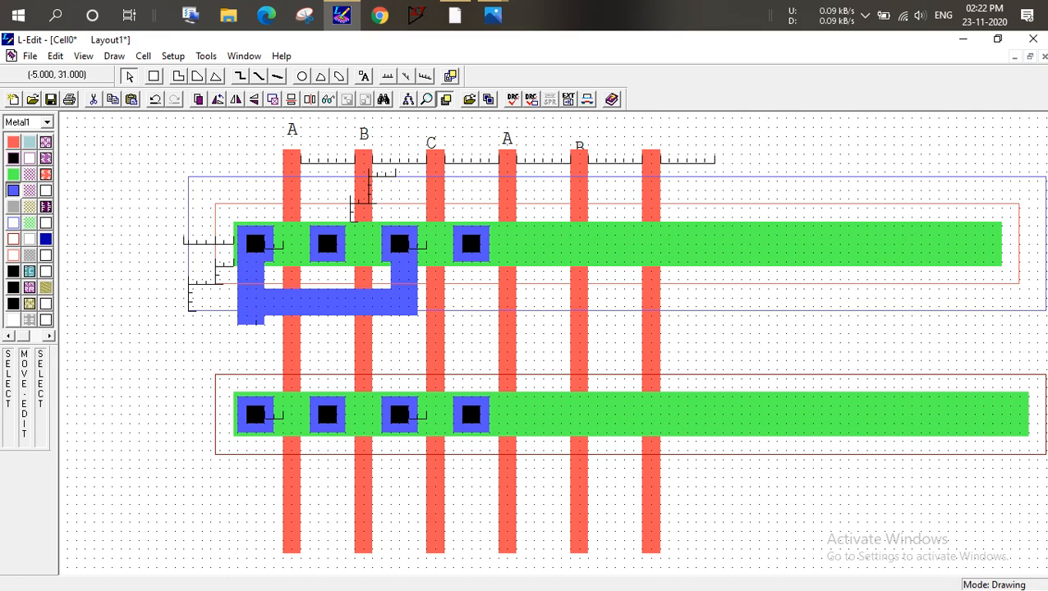
{"action": "left_click_drag", "start_coordinate": [254, 325], "coordinate": [255, 316]}
{"action": "left_click", "coordinate": [258, 333]}
Run a design rule check on the layout with the upper Metal1 U-shape in place
{"action": "left_click", "coordinate": [513, 100]}
{"action": "key", "text": "Return"}
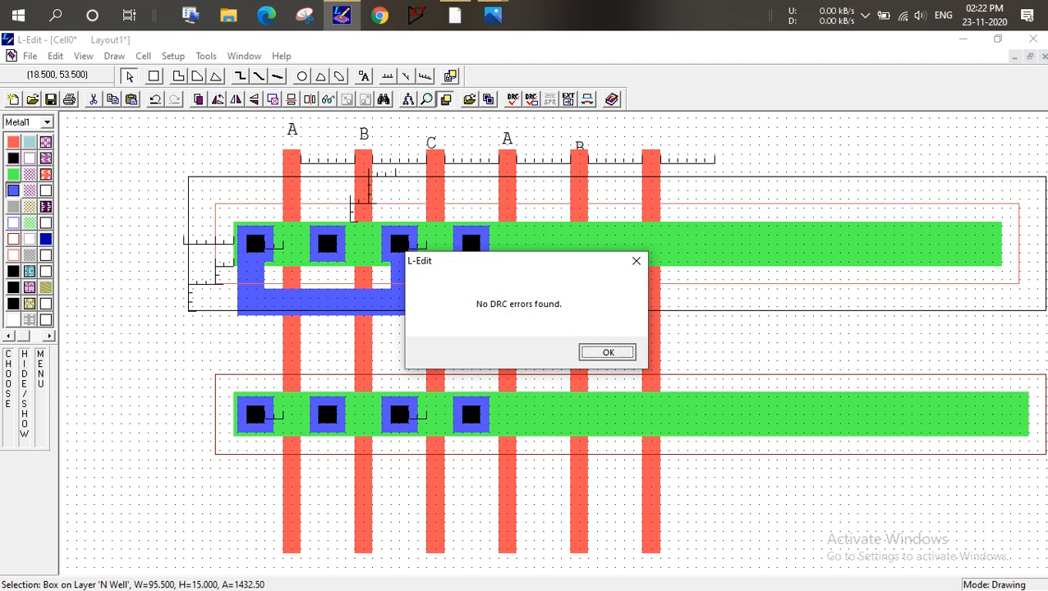
{"action": "key", "text": "Return"}
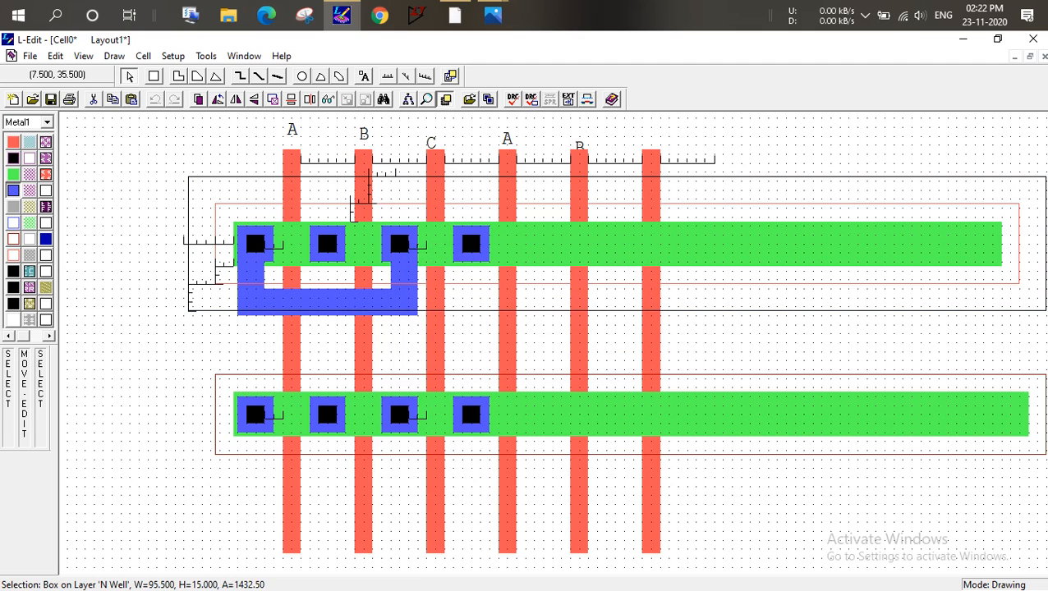
Copy the 17 by 3 horizontal Metal1 box and place the copy just above the lower contact row
{"action": "left_click", "coordinate": [319, 305]}
{"action": "left_click", "coordinate": [318, 305]}
{"action": "key", "text": "ctrl+c"}
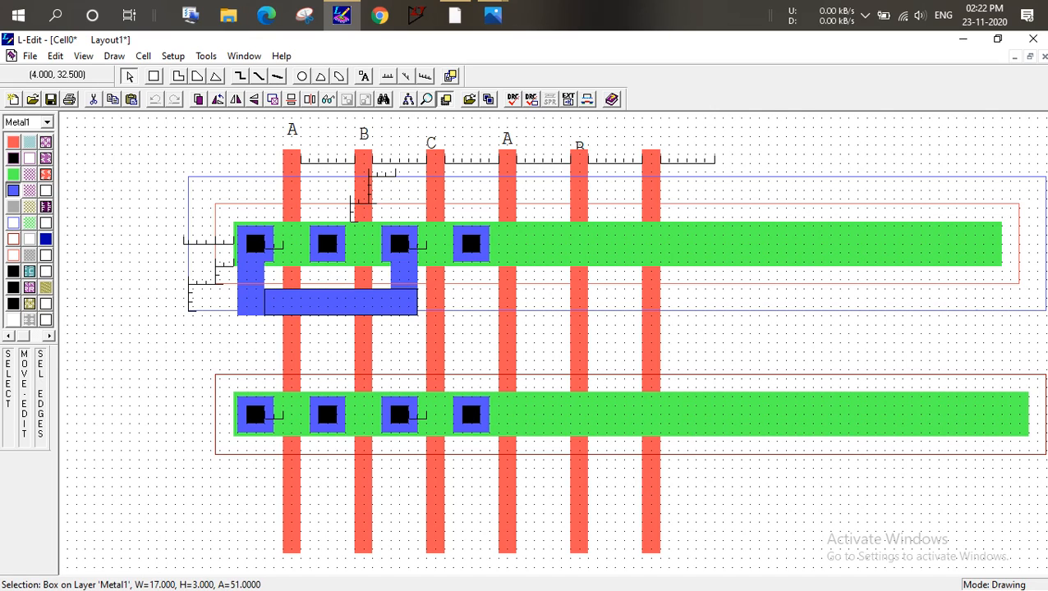
{"action": "key", "text": "ctrl+v"}
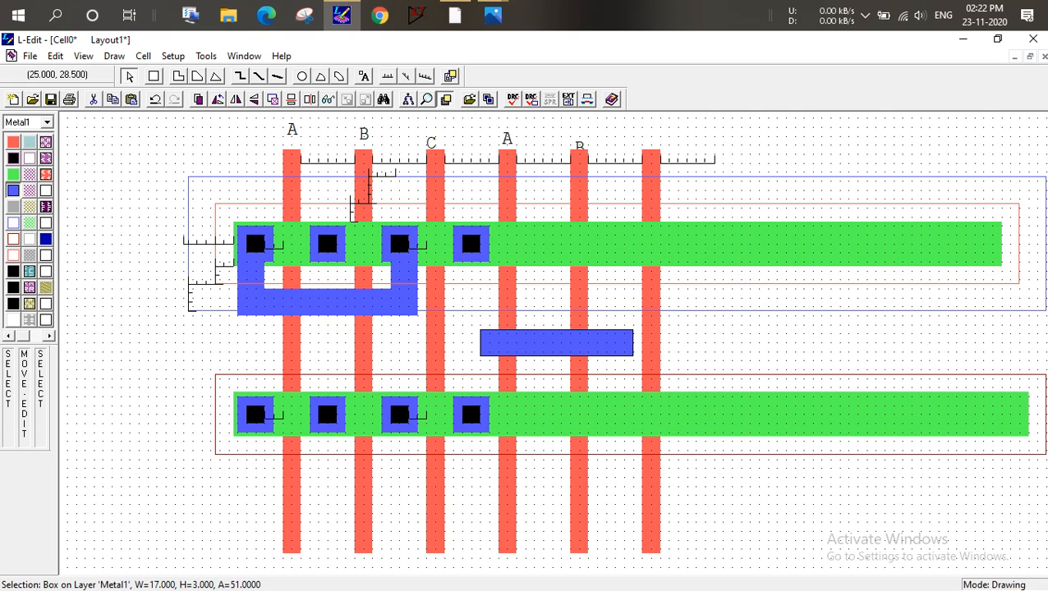
{"action": "left_click_drag", "start_coordinate": [532, 343], "coordinate": [341, 355]}
{"action": "left_click", "coordinate": [495, 358]}
Copy the 3 by 4.5 Metal1 box and place it between the lower horizontal strip and the third lower contact
{"action": "left_click", "coordinate": [447, 261]}
{"action": "left_click", "coordinate": [404, 281]}
{"action": "key", "text": "ctrl+c"}
{"action": "key", "text": "ctrl+v"}
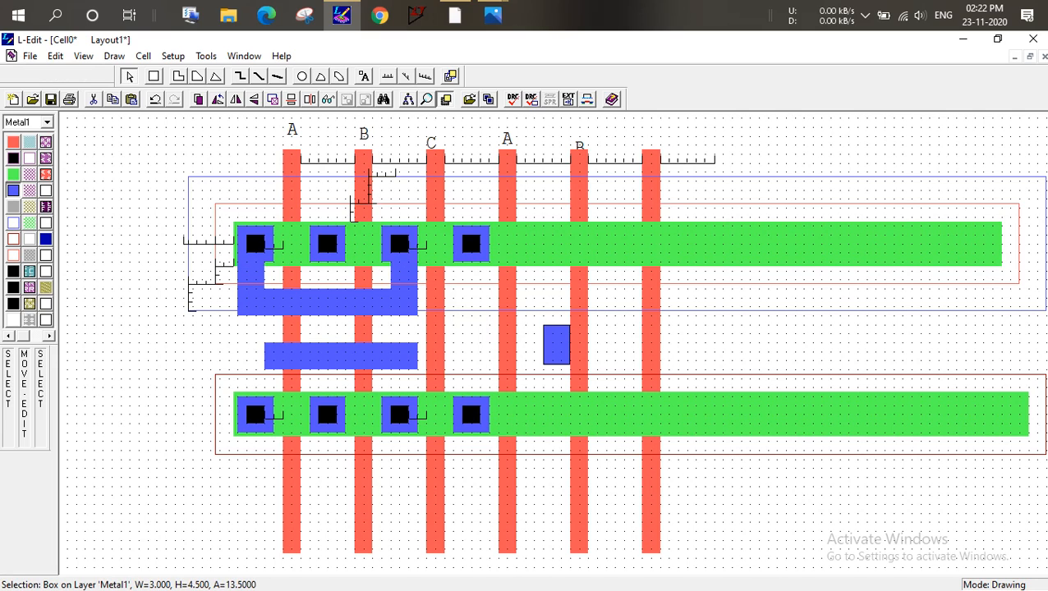
{"action": "left_click_drag", "start_coordinate": [553, 345], "coordinate": [401, 381], "text": "alt"}
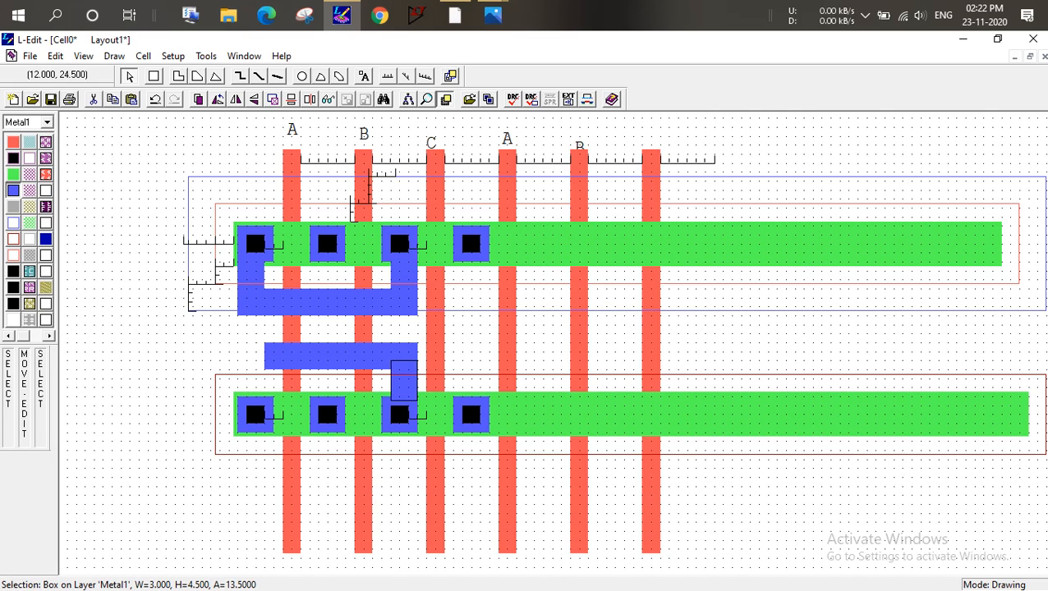
Copy the 3 by 6 Metal1 box and place it above the first lower contact to complete the lower U-shape
{"action": "left_click", "coordinate": [244, 283]}
{"action": "left_click", "coordinate": [244, 283]}
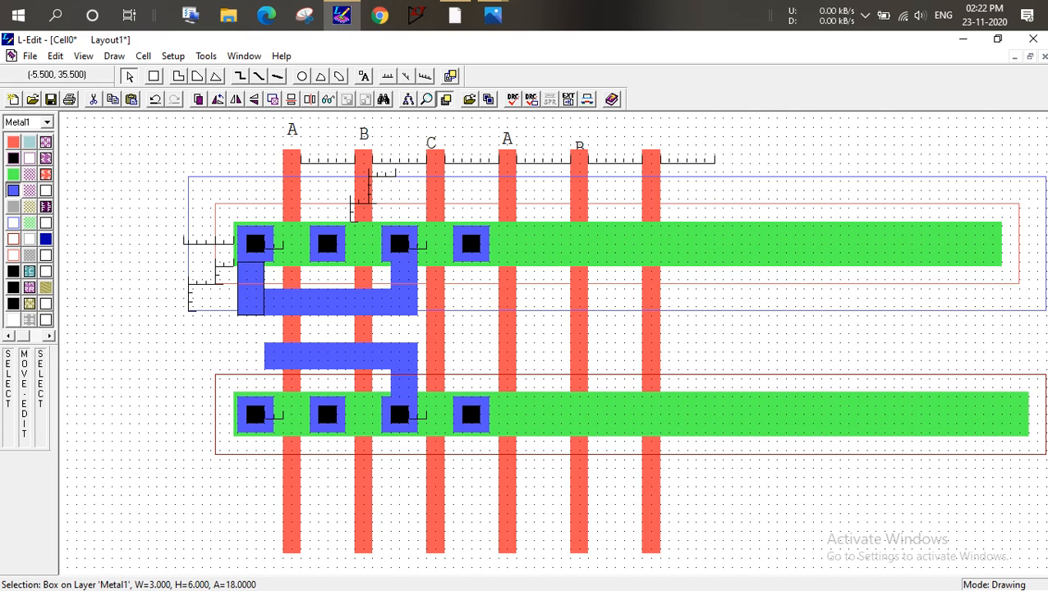
{"action": "key", "text": "ctrl+c"}
{"action": "key", "text": "ctrl+v"}
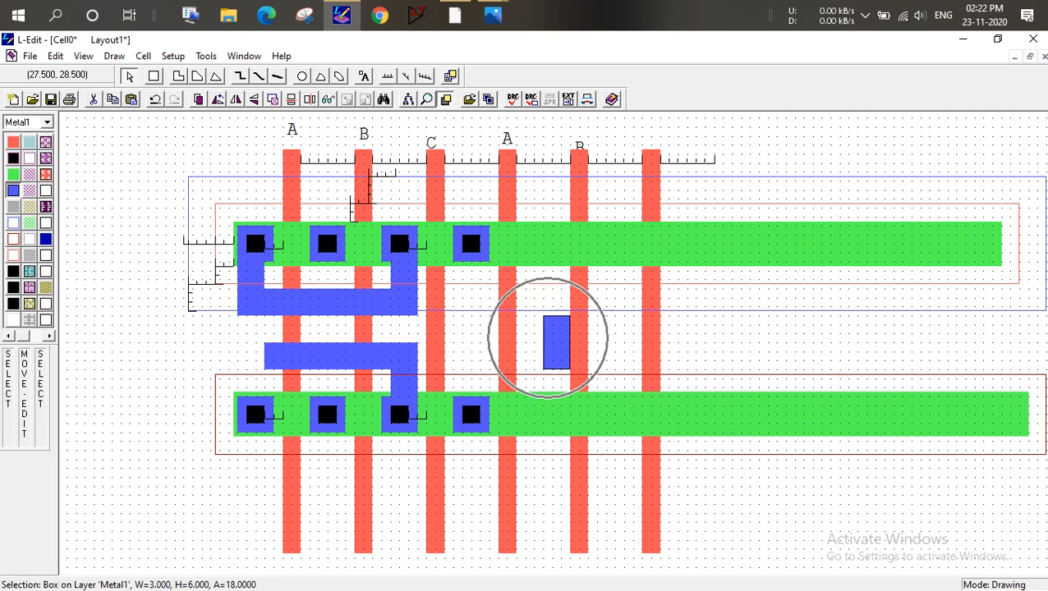
{"action": "left_click_drag", "start_coordinate": [557, 342], "coordinate": [251, 368]}
{"action": "left_click", "coordinate": [231, 364]}
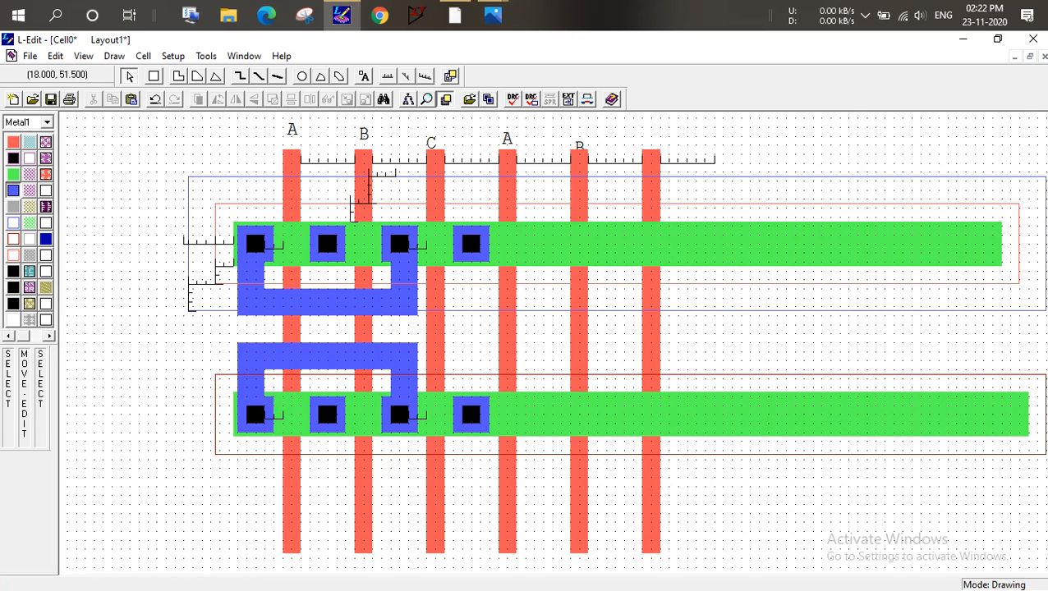
Run the design rule check again with the lower Metal1 U-shape added
{"action": "left_click", "coordinate": [513, 99]}
{"action": "key", "text": "Return"}
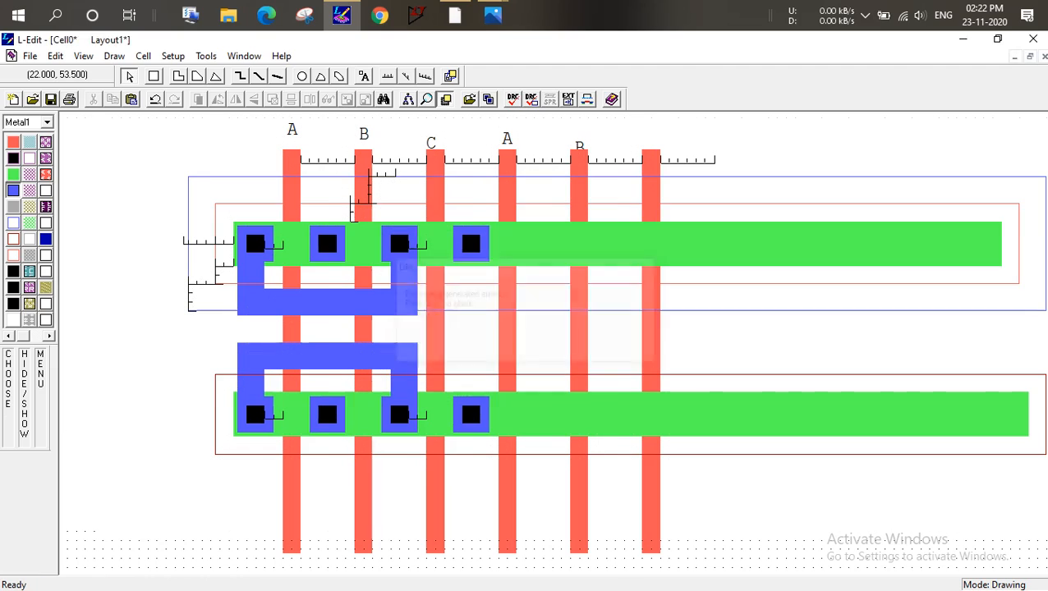
{"action": "key", "text": "Return"}
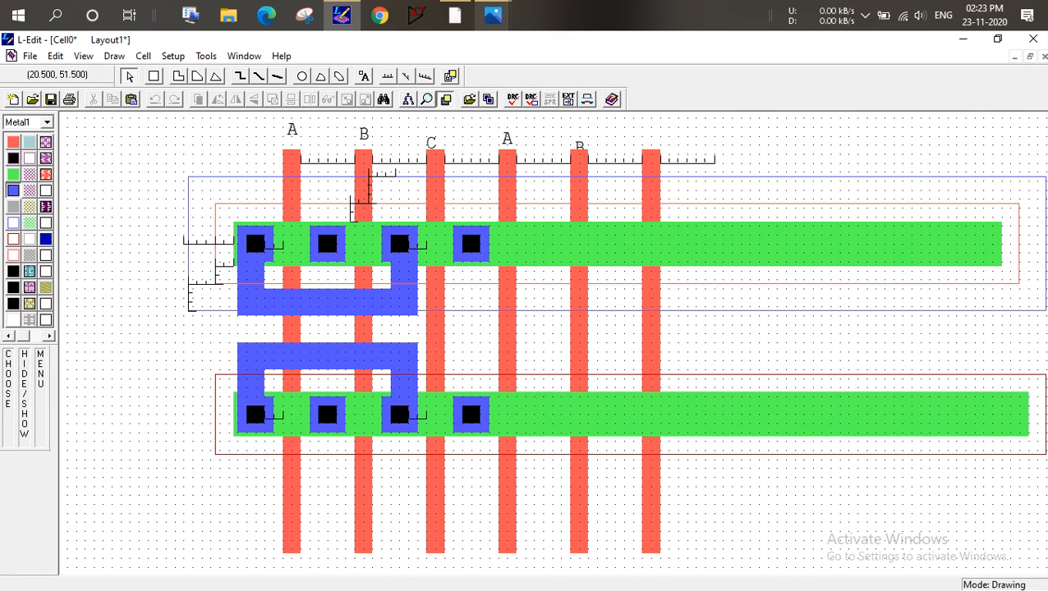
Recheck the stick diagram, then place vertical rulers 3 units long in the gap between the Metal1 U-shapes and stacked beside the lower one
{"action": "mouse_move", "coordinate": [493, 15]}
{"action": "left_click", "coordinate": [581, 95]}
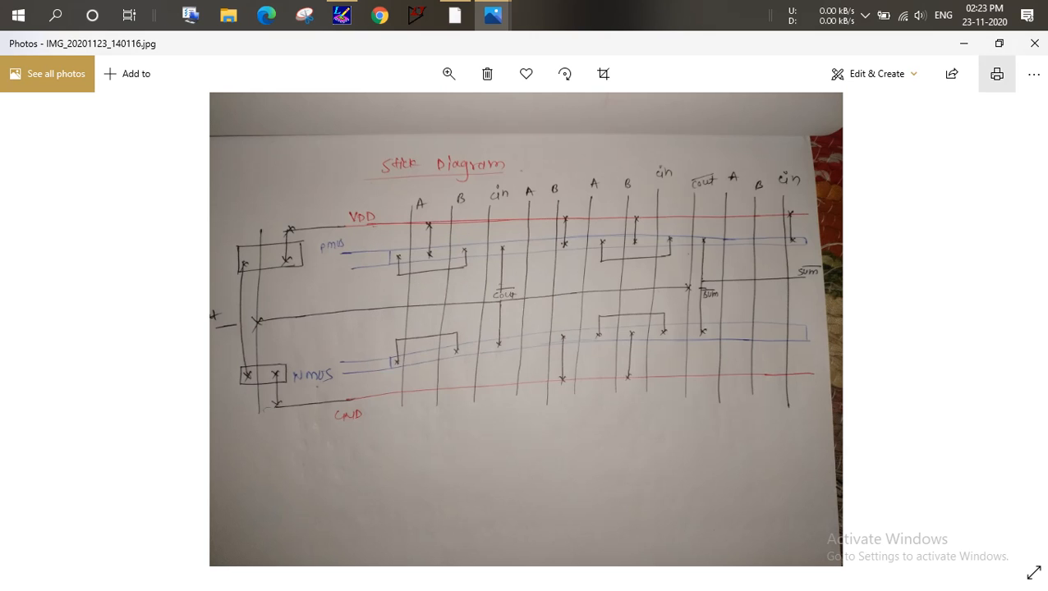
{"action": "left_click", "coordinate": [963, 42]}
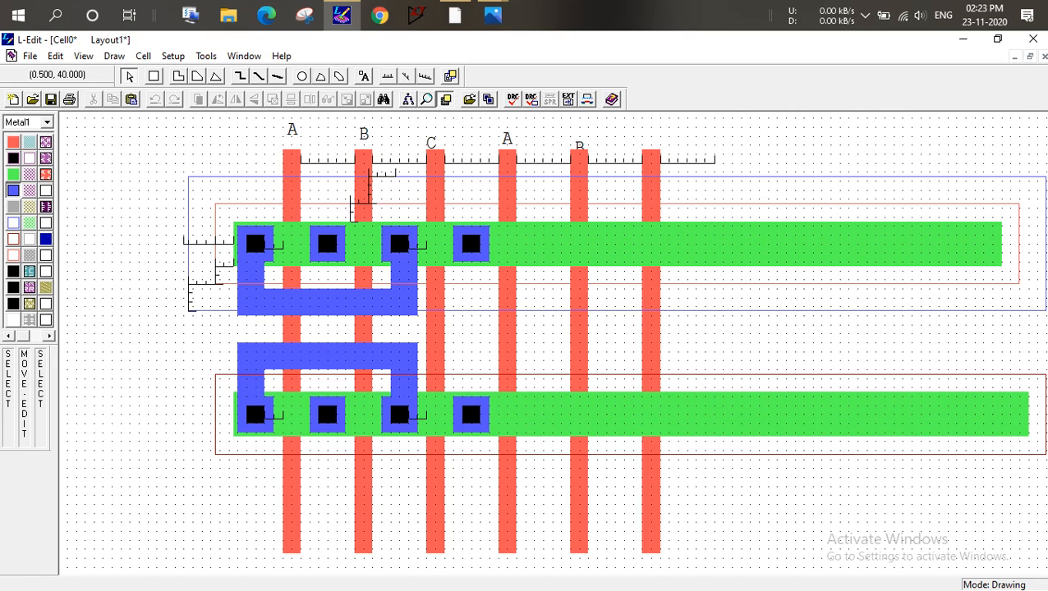
{"action": "left_click", "coordinate": [388, 76]}
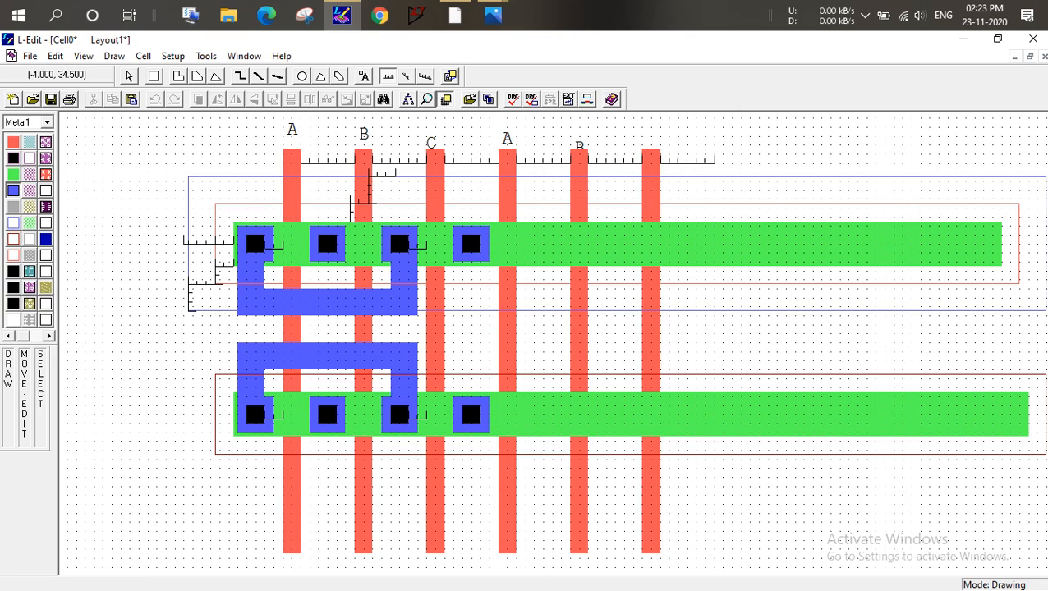
{"action": "mouse_move", "coordinate": [238, 313]}
{"action": "left_mouse_down"}
{"action": "mouse_move", "coordinate": [238, 340]}
{"action": "mouse_move", "coordinate": [195, 343]}
{"action": "mouse_move", "coordinate": [195, 369]}
{"action": "left_mouse_up"}
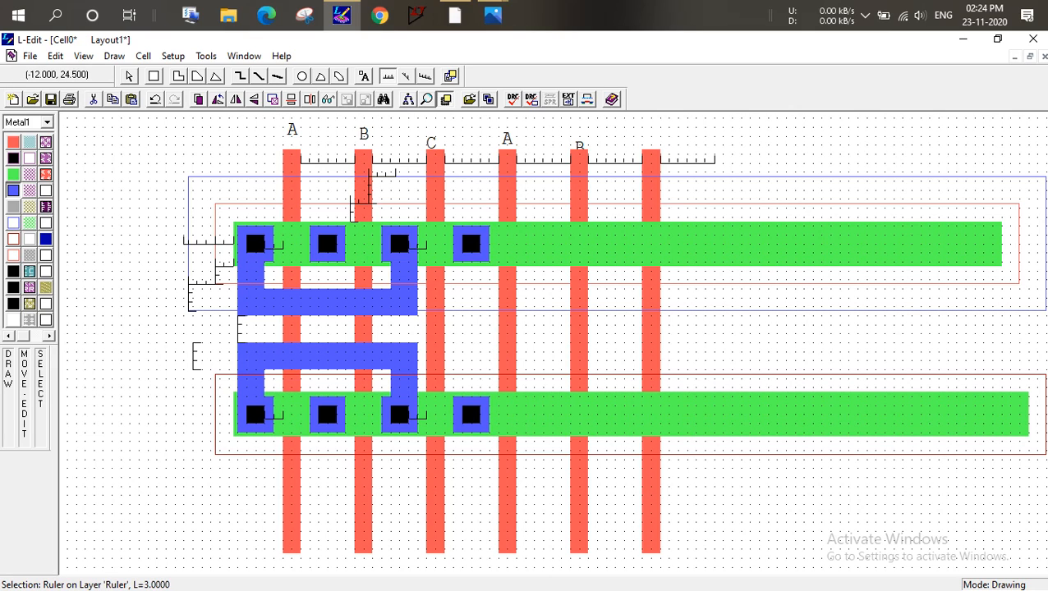
{"action": "left_click_drag", "start_coordinate": [195, 370], "coordinate": [196, 395]}
{"action": "key", "text": "ctrl"}
{"action": "key", "text": "ctrl"}
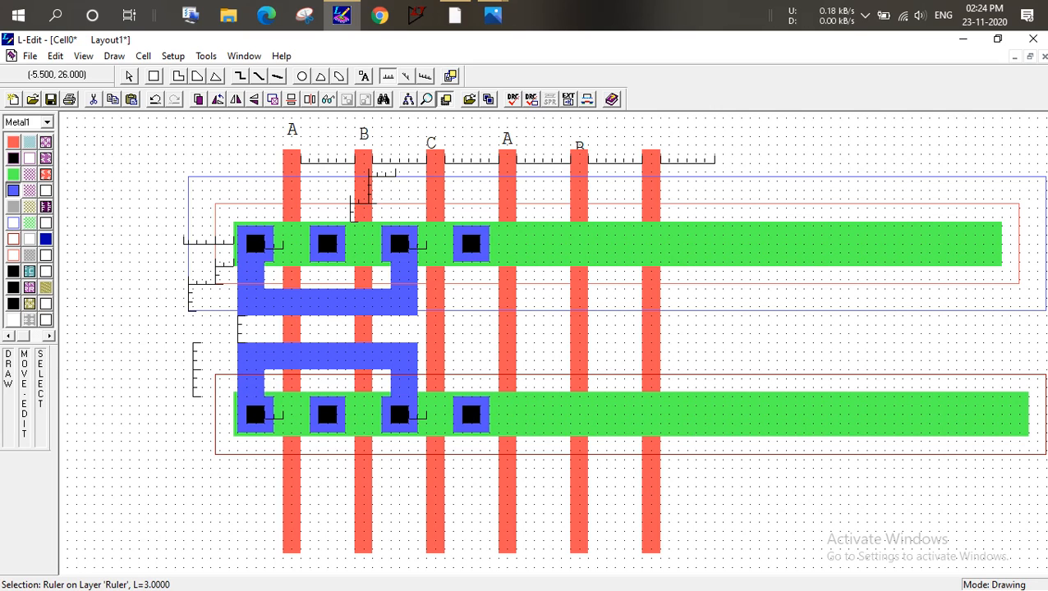
{"action": "key", "text": "ctrl"}
Move the whole lower row with its Active box, contacts, select box and Metal1 U-shape down to the end of the stacked rulers
{"action": "left_click", "coordinate": [129, 77]}
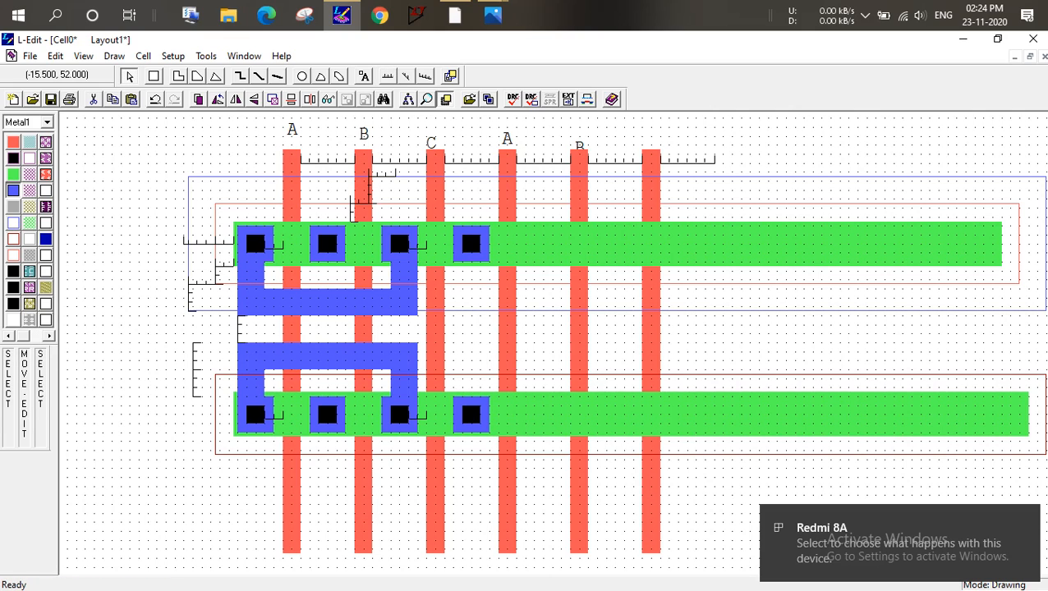
{"action": "key", "text": "ctrl"}
{"action": "key", "text": "ctrl"}
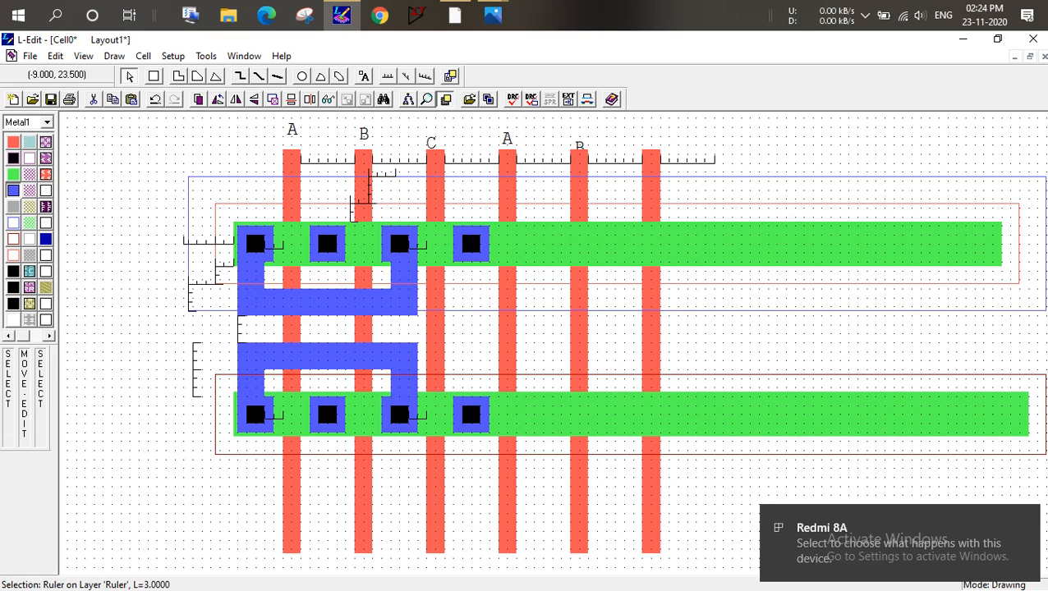
{"action": "key", "text": "ctrl"}
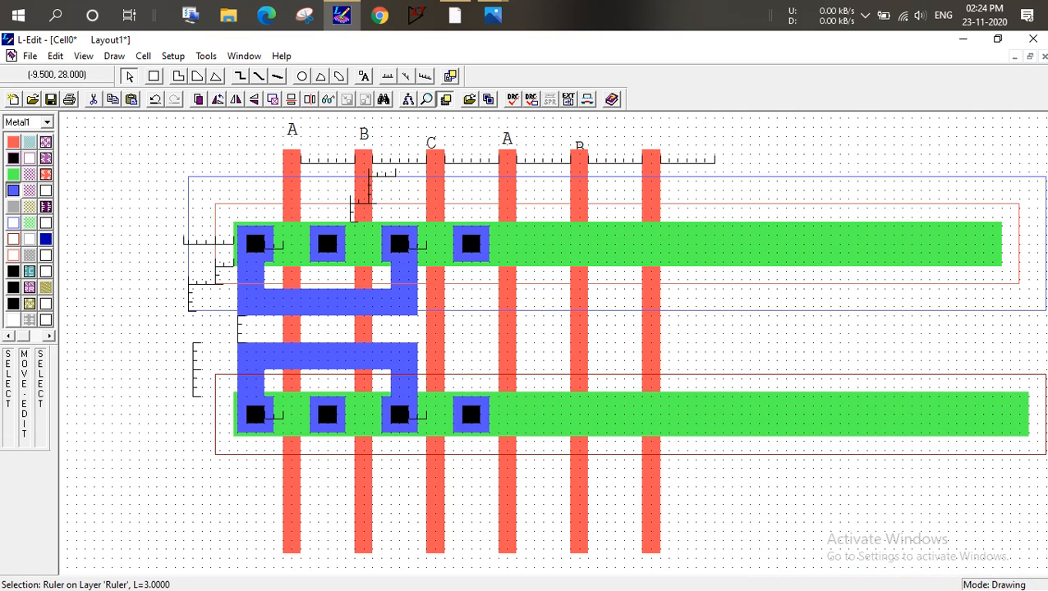
{"action": "left_click_drag", "start_coordinate": [202, 347], "coordinate": [243, 338]}
{"action": "left_click_drag", "start_coordinate": [243, 397], "coordinate": [1038, 525]}
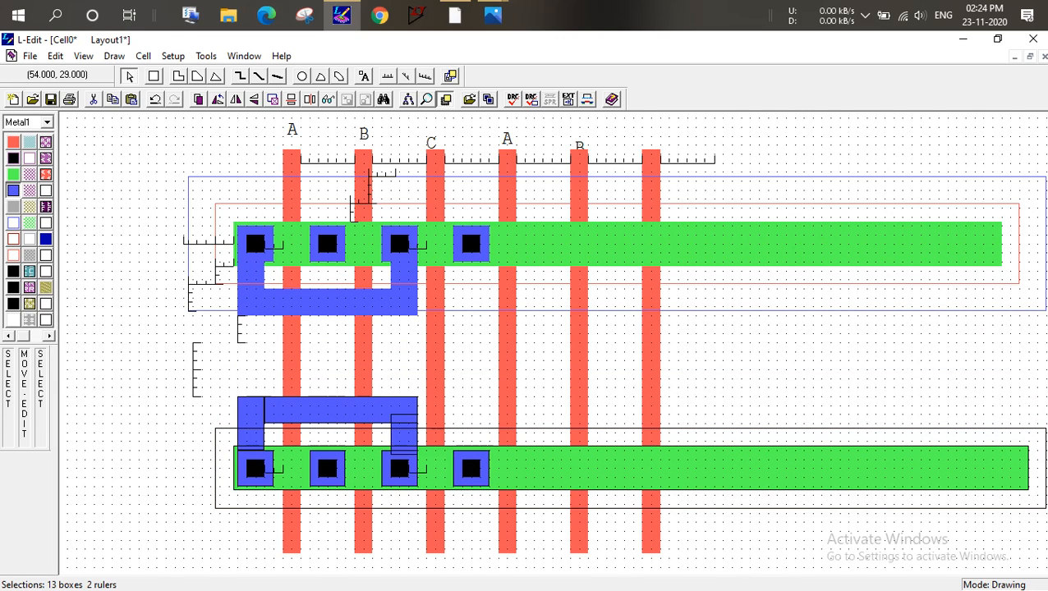
{"action": "left_click", "coordinate": [767, 293]}
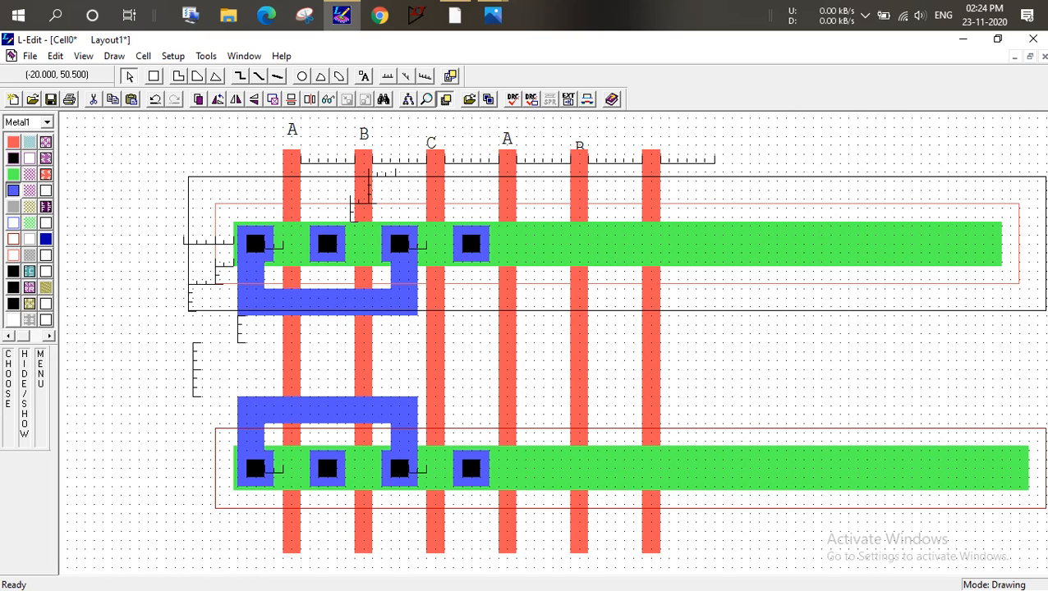
Draw a vertical Metal1 box joining the fourth upper and lower contacts, plus a 25 by 3 Metal1 branch running left between the U-shapes
{"action": "left_click", "coordinate": [154, 75]}
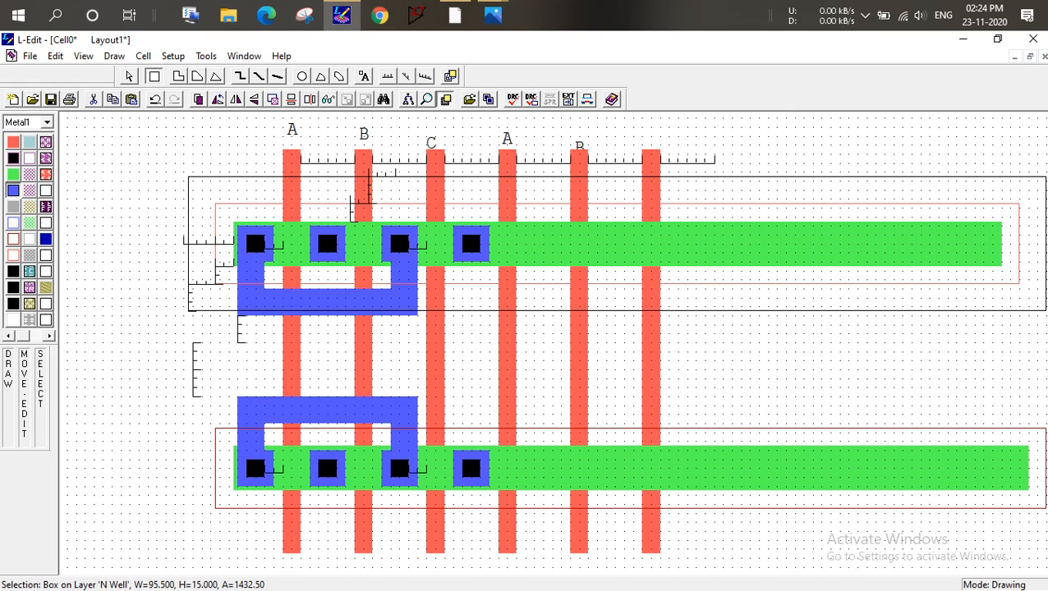
{"action": "mouse_move", "coordinate": [462, 261]}
{"action": "left_mouse_down"}
{"action": "mouse_move", "coordinate": [481, 279]}
{"action": "mouse_move", "coordinate": [490, 450]}
{"action": "left_mouse_up"}
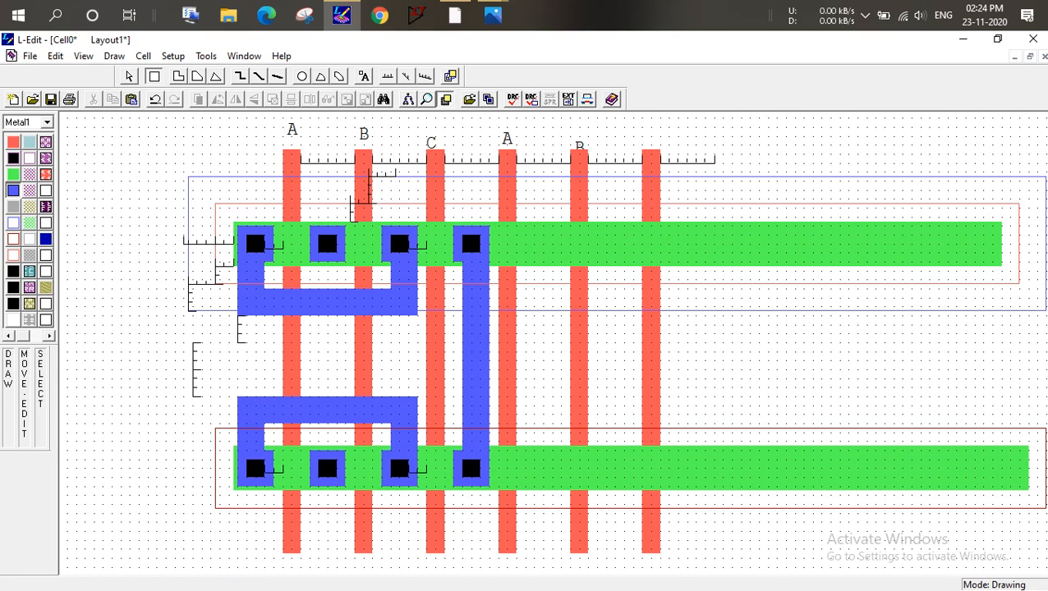
{"action": "left_click_drag", "start_coordinate": [314, 225], "coordinate": [313, 226]}
{"action": "mouse_move", "coordinate": [237, 342]}
{"action": "left_mouse_down"}
{"action": "mouse_move", "coordinate": [286, 377]}
{"action": "mouse_move", "coordinate": [462, 369]}
{"action": "left_mouse_up"}
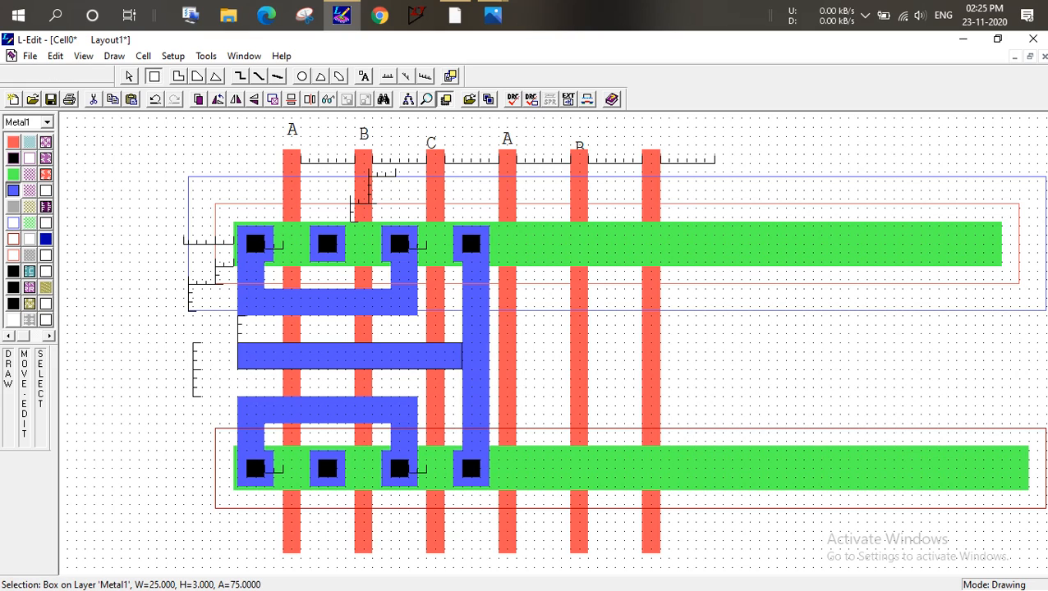
{"action": "left_click", "coordinate": [128, 76]}
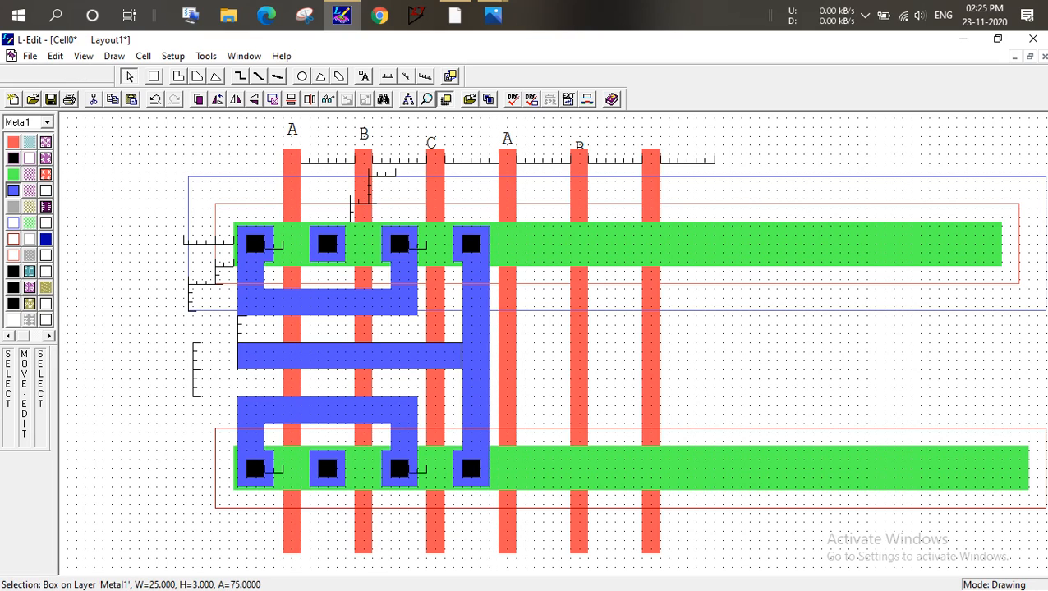
Stretch the horizontal Metal1 branch between the U-shapes leftward, well past the left edges of the Active regions and the N Well
{"action": "key", "text": "alt"}
{"action": "left_click_drag", "start_coordinate": [238, 356], "coordinate": [99, 352], "text": "alt"}
{"action": "left_click", "coordinate": [102, 333]}
{"action": "left_click", "coordinate": [103, 333]}
{"action": "left_click", "coordinate": [103, 333]}
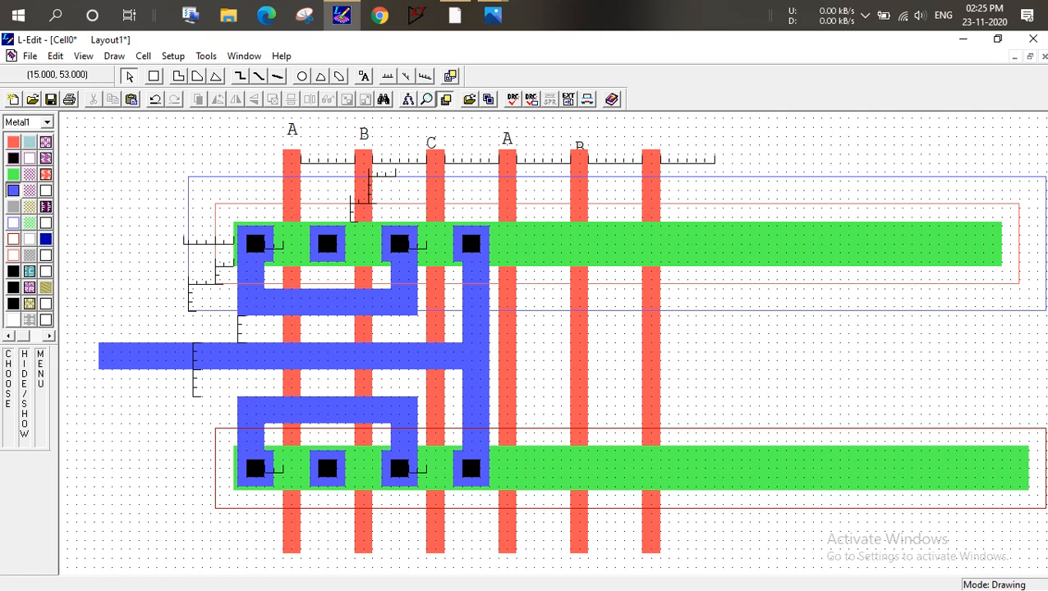
Run the design rule check on the layout with the extended Metal1 branch
{"action": "left_click", "coordinate": [512, 99]}
{"action": "key", "text": "Return"}
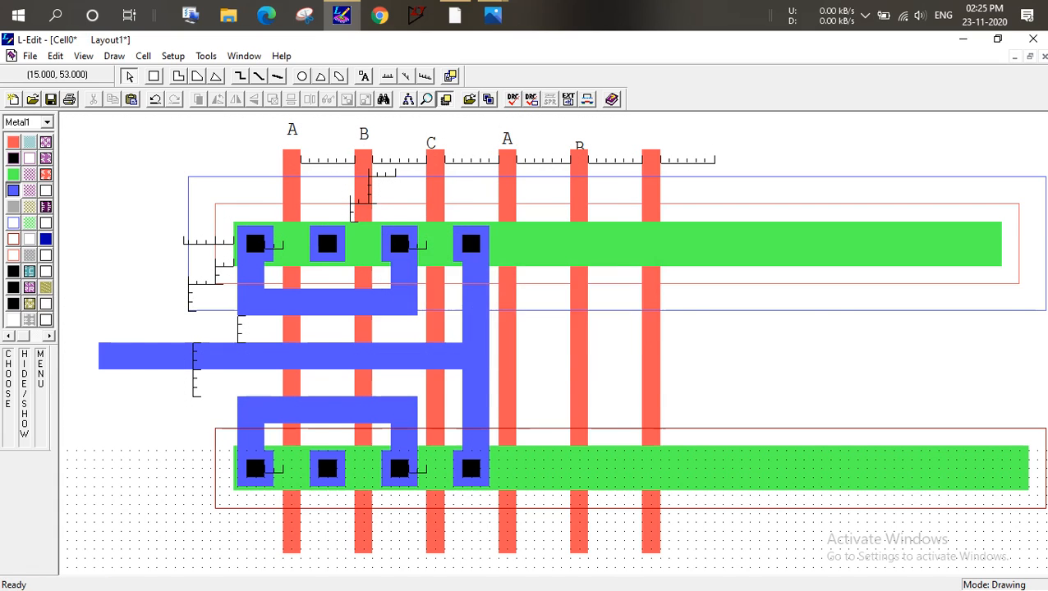
{"action": "key", "text": "Return"}
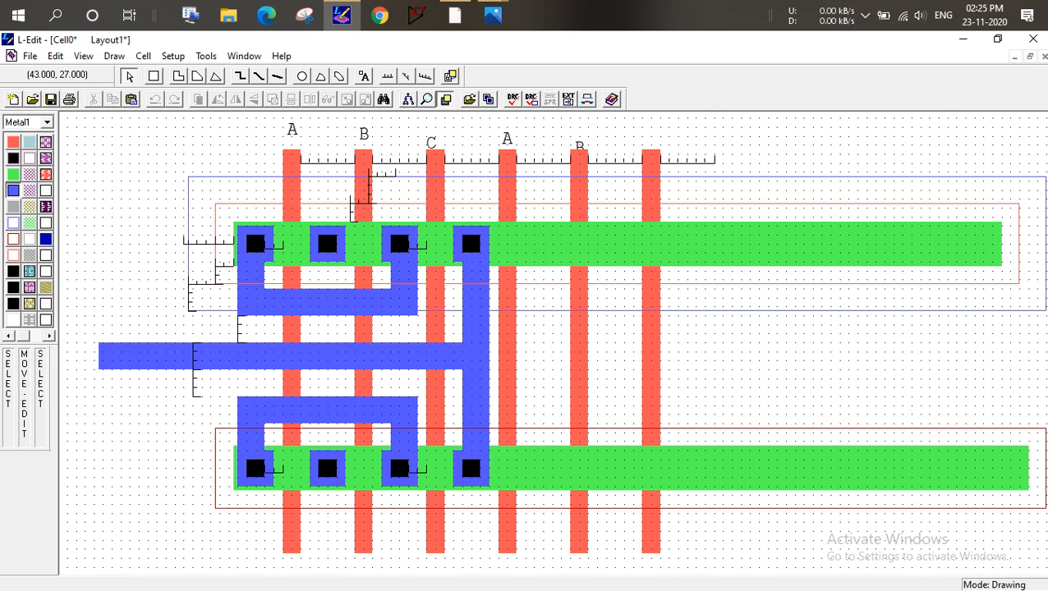
Switch to the stick diagram in Photos, start drawing on it, and try a pencil stroke beside the second B gate, erasing it again
{"action": "mouse_move", "coordinate": [493, 16]}
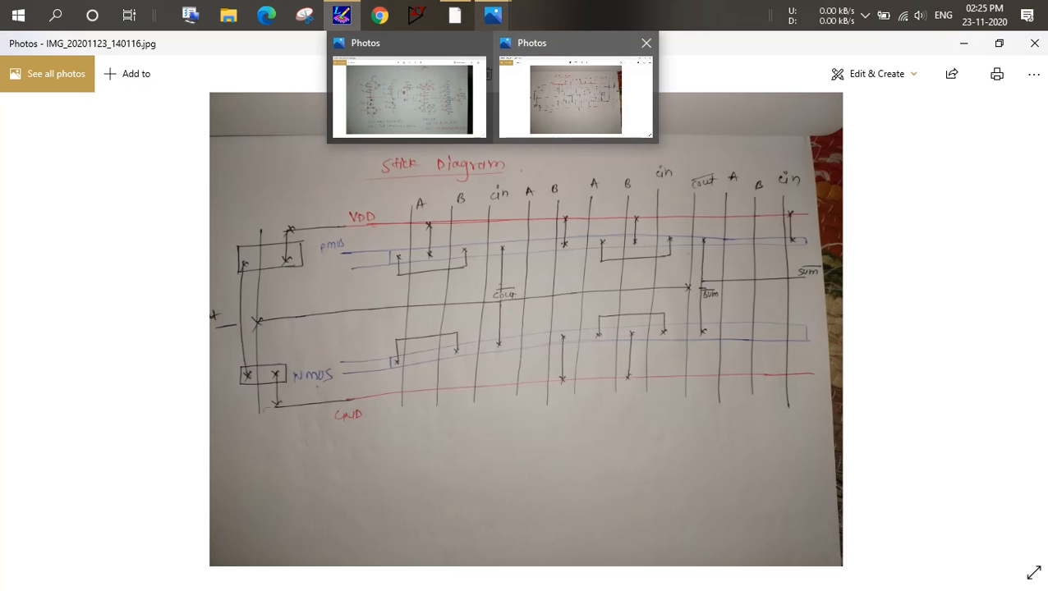
{"action": "left_click", "coordinate": [574, 97]}
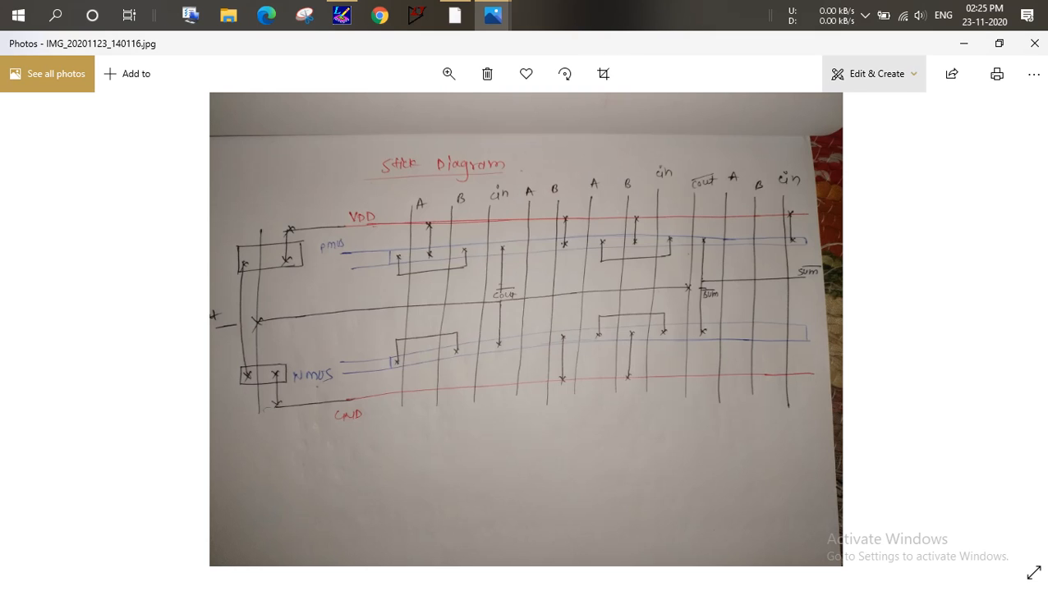
{"action": "left_click", "coordinate": [874, 73]}
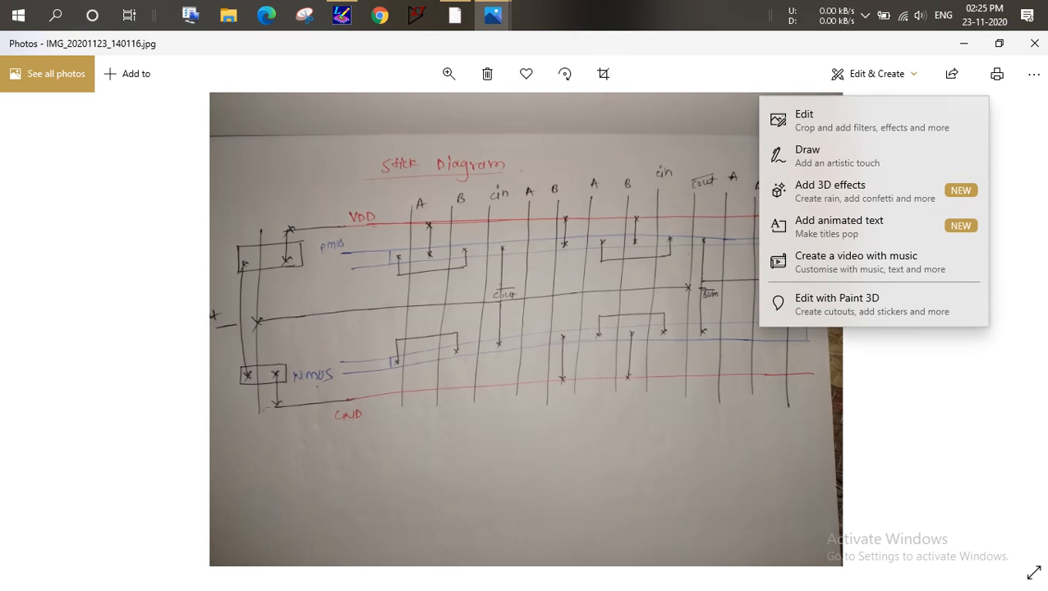
{"action": "left_click", "coordinate": [821, 155]}
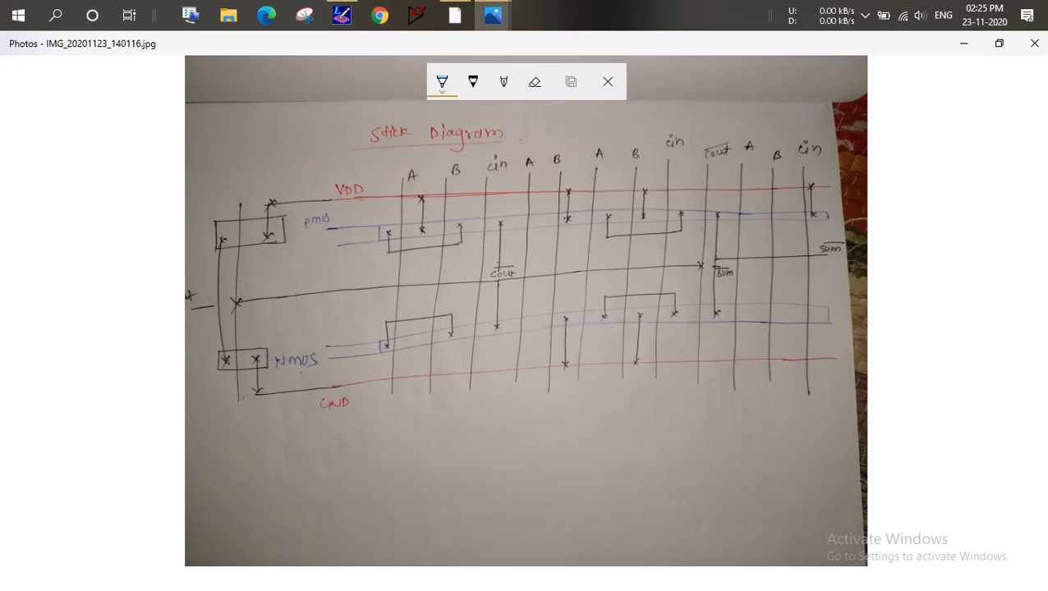
{"action": "left_click", "coordinate": [472, 81]}
{"action": "left_click_drag", "start_coordinate": [570, 149], "coordinate": [556, 184]}
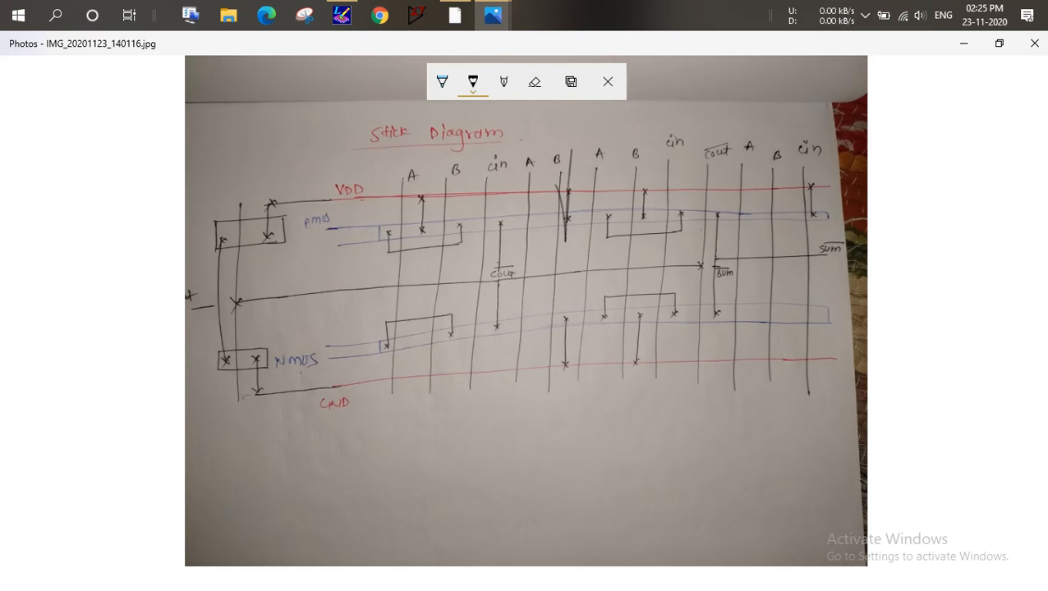
{"action": "left_click", "coordinate": [534, 81]}
{"action": "left_click", "coordinate": [566, 215]}
Outline the carry half and the sum half of the stick diagram with the blue pen, dividing them after the second B gate
{"action": "left_click", "coordinate": [442, 81]}
{"action": "mouse_move", "coordinate": [571, 153]}
{"action": "left_mouse_down"}
{"action": "mouse_move", "coordinate": [566, 365]}
{"action": "mouse_move", "coordinate": [555, 398]}
{"action": "left_mouse_up"}
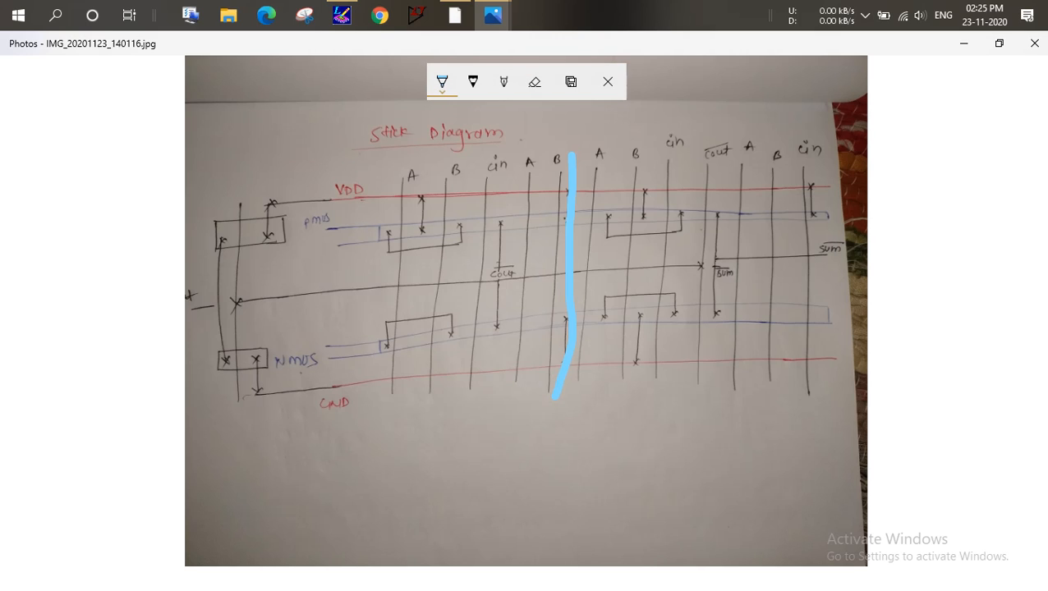
{"action": "mouse_move", "coordinate": [572, 151]}
{"action": "left_mouse_down"}
{"action": "mouse_move", "coordinate": [208, 180]}
{"action": "mouse_move", "coordinate": [229, 432]}
{"action": "mouse_move", "coordinate": [491, 389]}
{"action": "mouse_move", "coordinate": [556, 396]}
{"action": "left_mouse_up"}
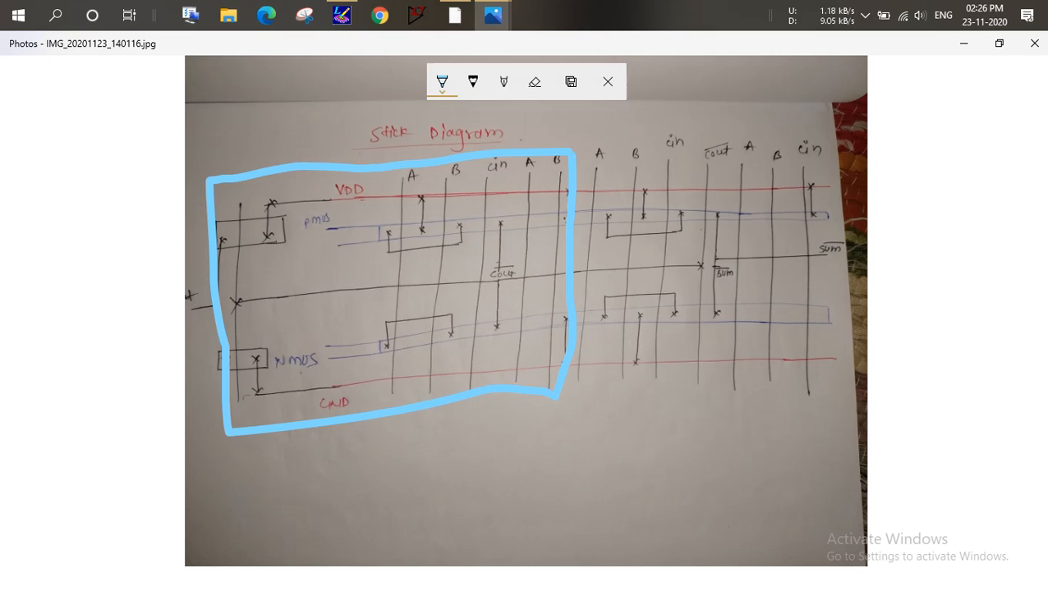
{"action": "left_click_drag", "start_coordinate": [585, 126], "coordinate": [826, 127]}
{"action": "mouse_move", "coordinate": [585, 126]}
{"action": "left_mouse_down"}
{"action": "mouse_move", "coordinate": [568, 408]}
{"action": "mouse_move", "coordinate": [854, 398]}
{"action": "left_mouse_up"}
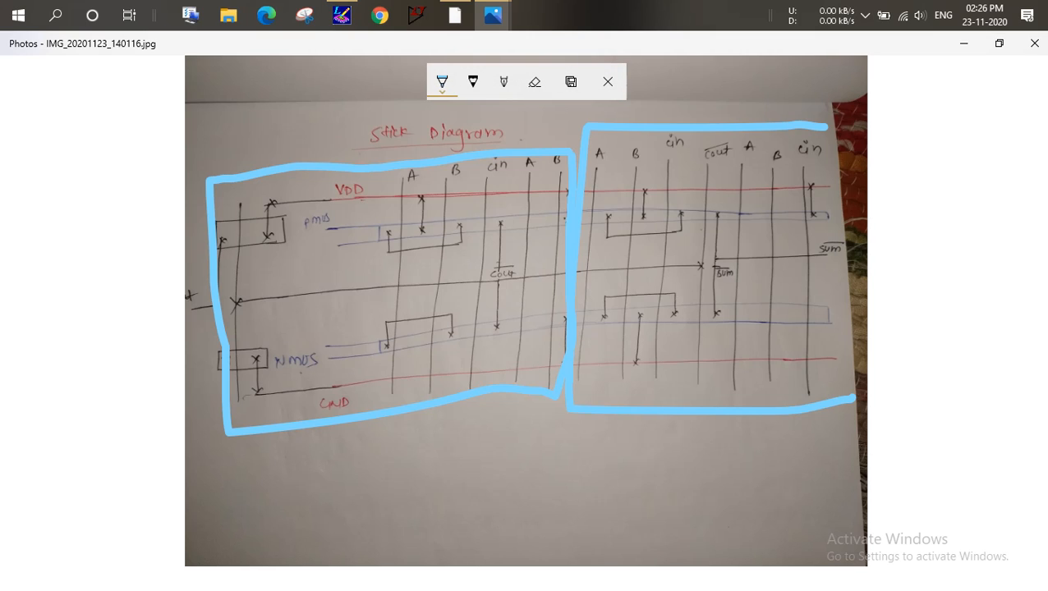
Erase all the blue outline strokes from the stick diagram
{"action": "left_click", "coordinate": [535, 81]}
{"action": "mouse_move", "coordinate": [564, 222]}
{"action": "left_mouse_down"}
{"action": "mouse_move", "coordinate": [577, 255]}
{"action": "mouse_move", "coordinate": [537, 392]}
{"action": "mouse_move", "coordinate": [564, 365]}
{"action": "mouse_move", "coordinate": [567, 394]}
{"action": "left_mouse_up"}
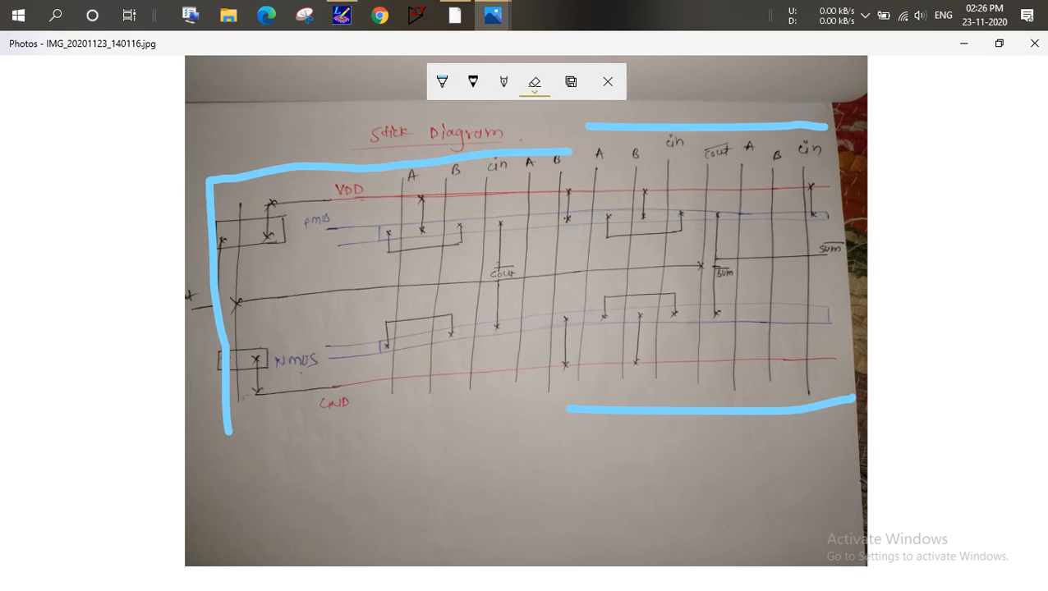
{"action": "left_click", "coordinate": [538, 154]}
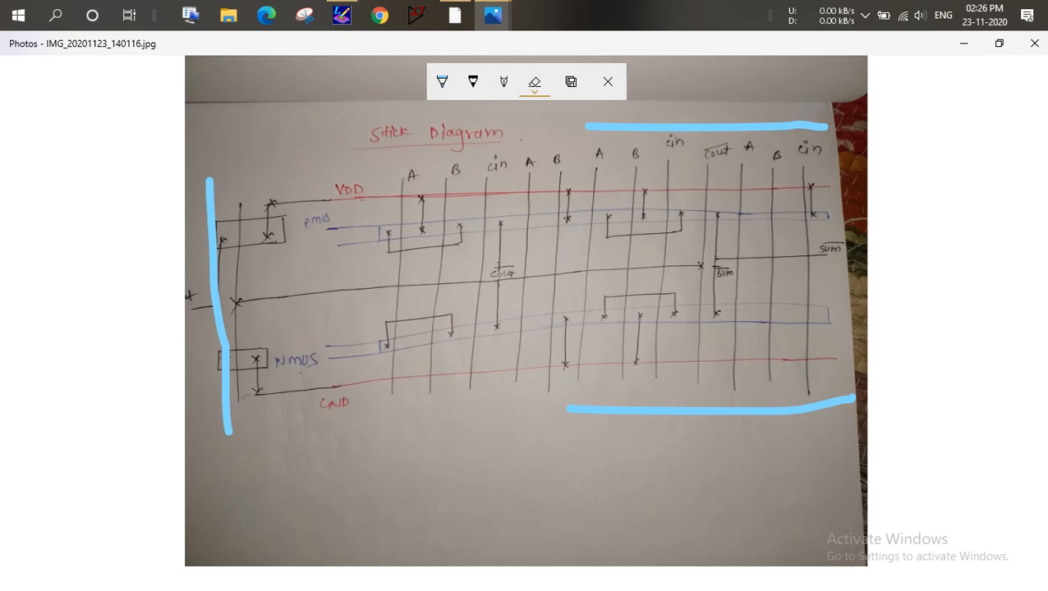
{"action": "left_click", "coordinate": [612, 127]}
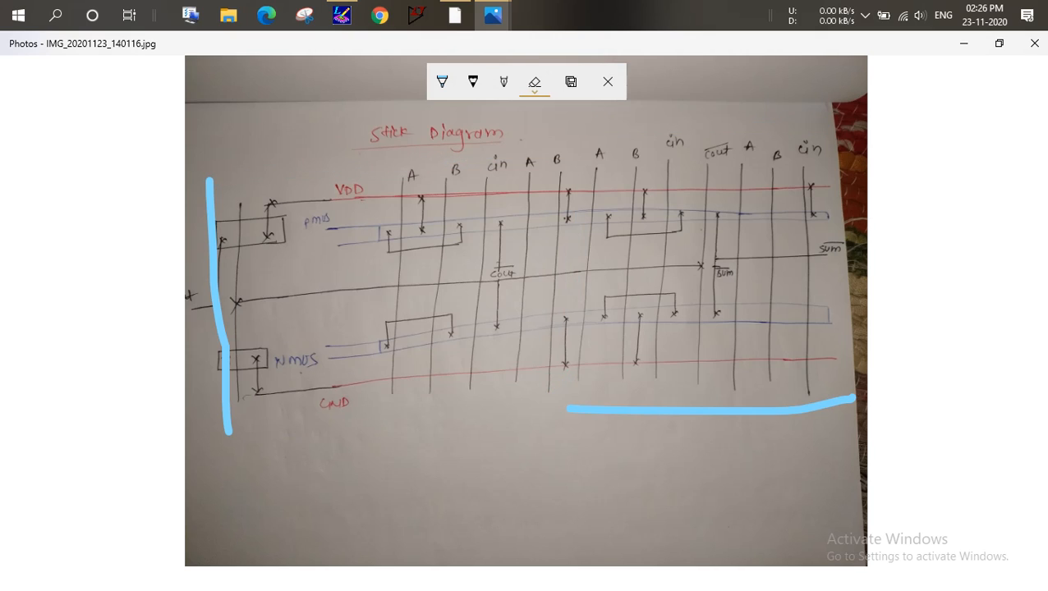
{"action": "left_click", "coordinate": [706, 411]}
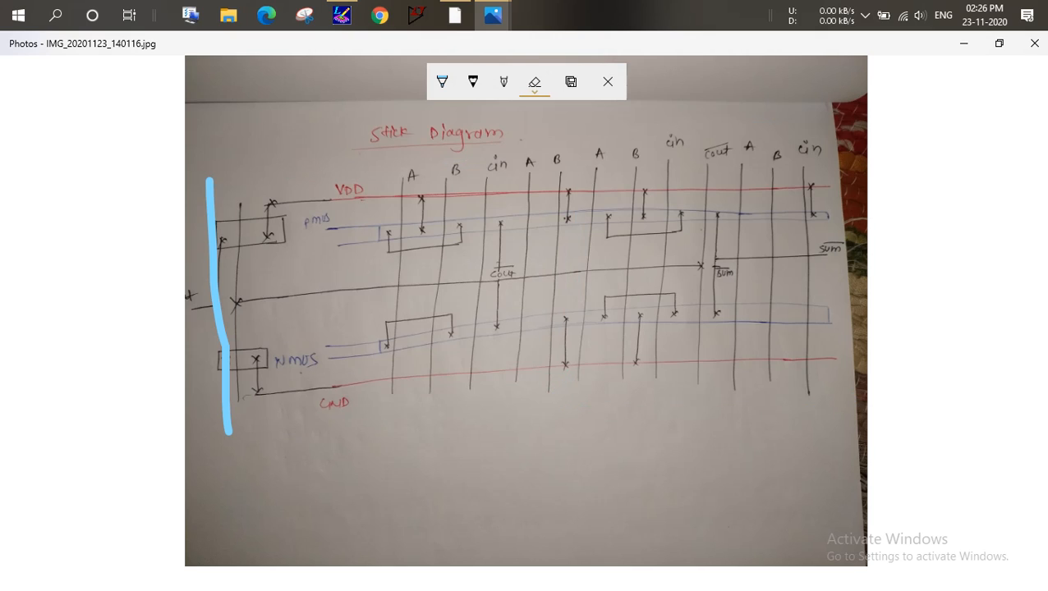
{"action": "left_click", "coordinate": [214, 279]}
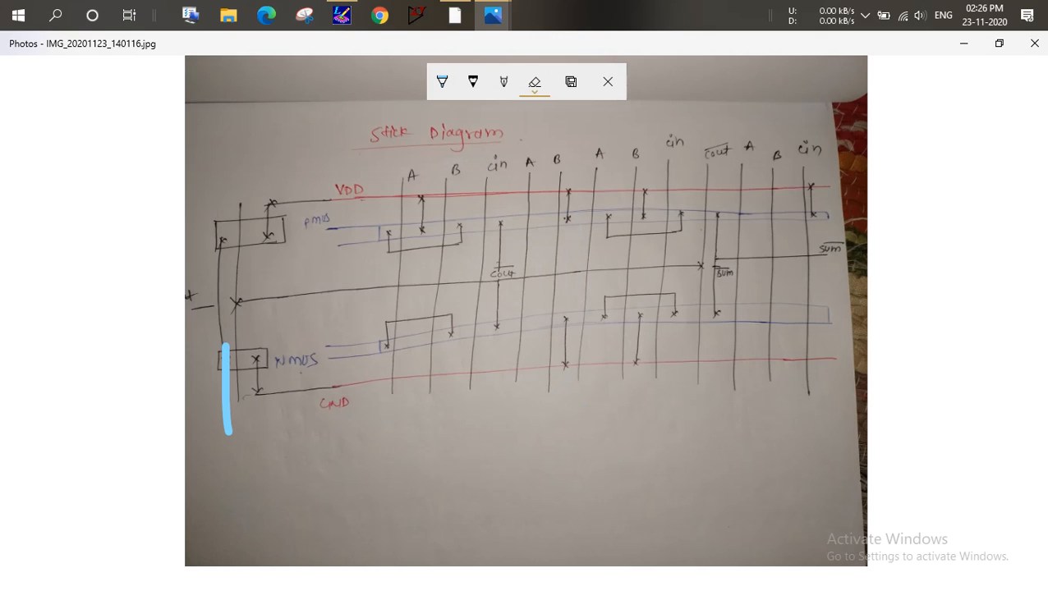
{"action": "left_click", "coordinate": [226, 390]}
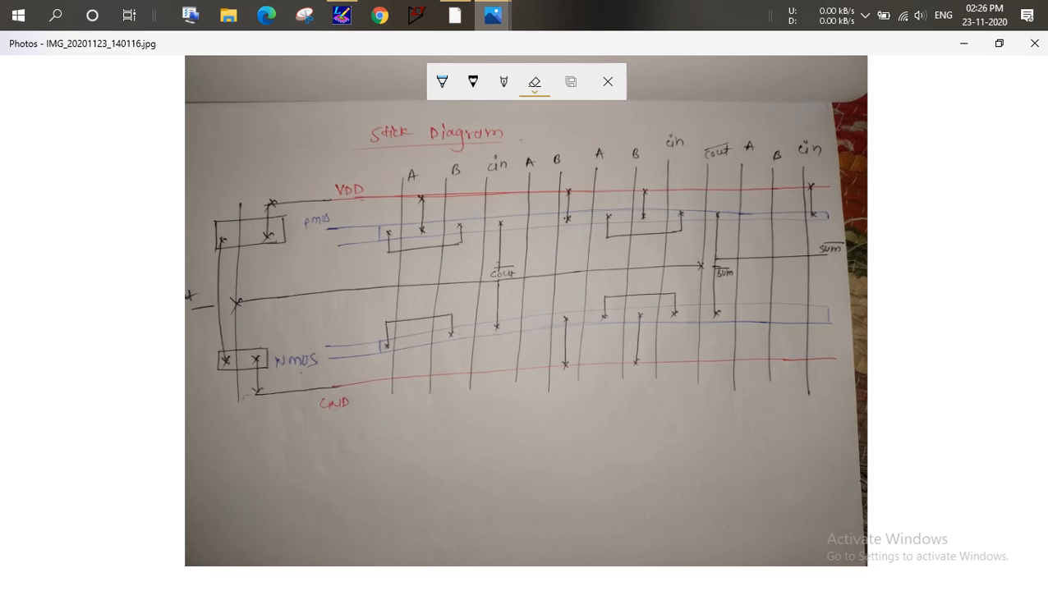
Compare the L-Edit layout with the stick diagram to see which gates follow the second B gate
{"action": "mouse_move", "coordinate": [492, 15]}
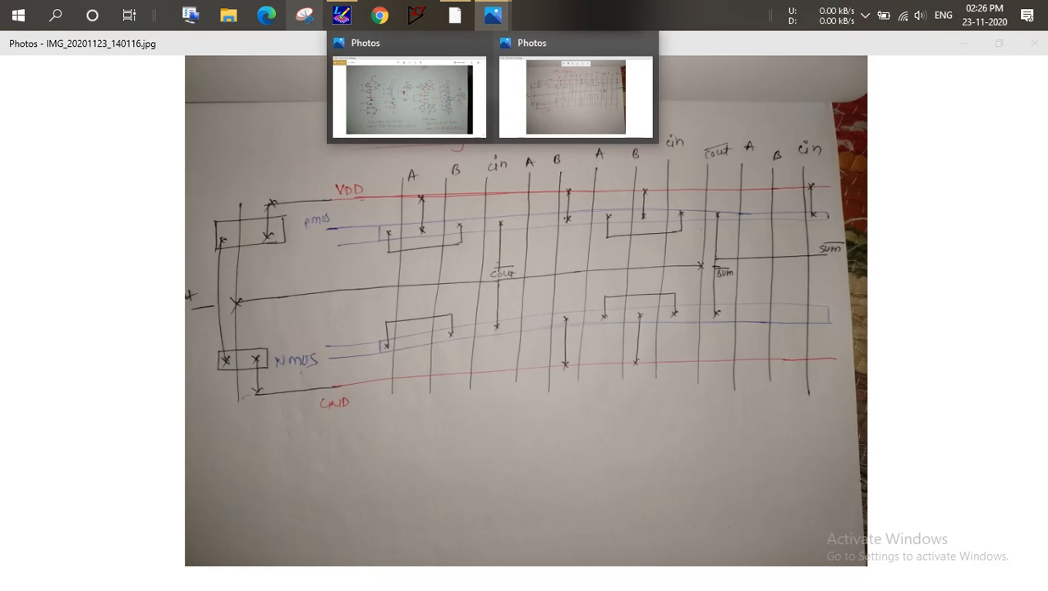
{"action": "left_click", "coordinate": [342, 14]}
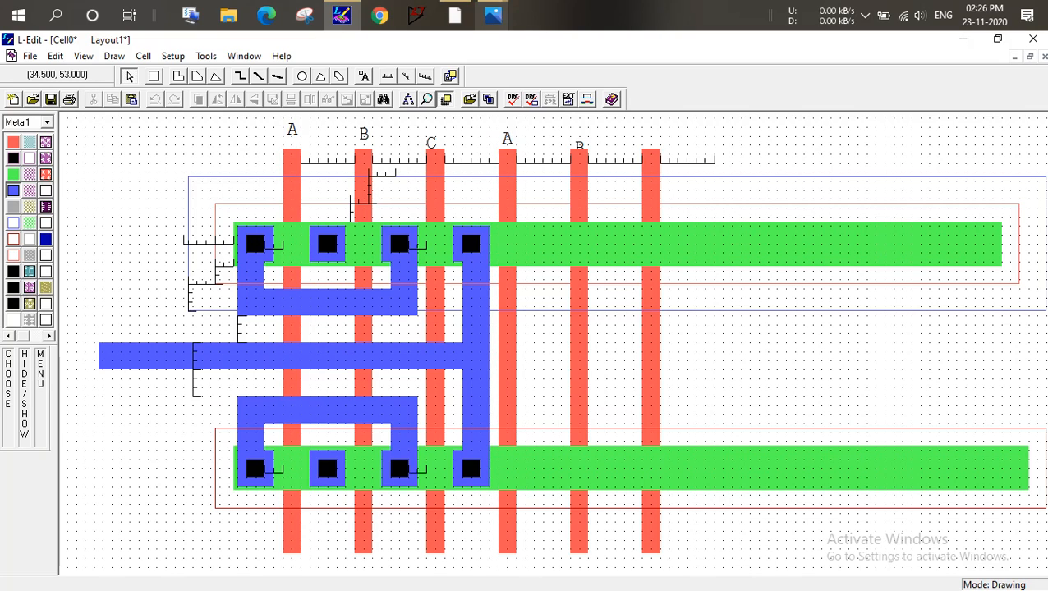
{"action": "mouse_move", "coordinate": [492, 15]}
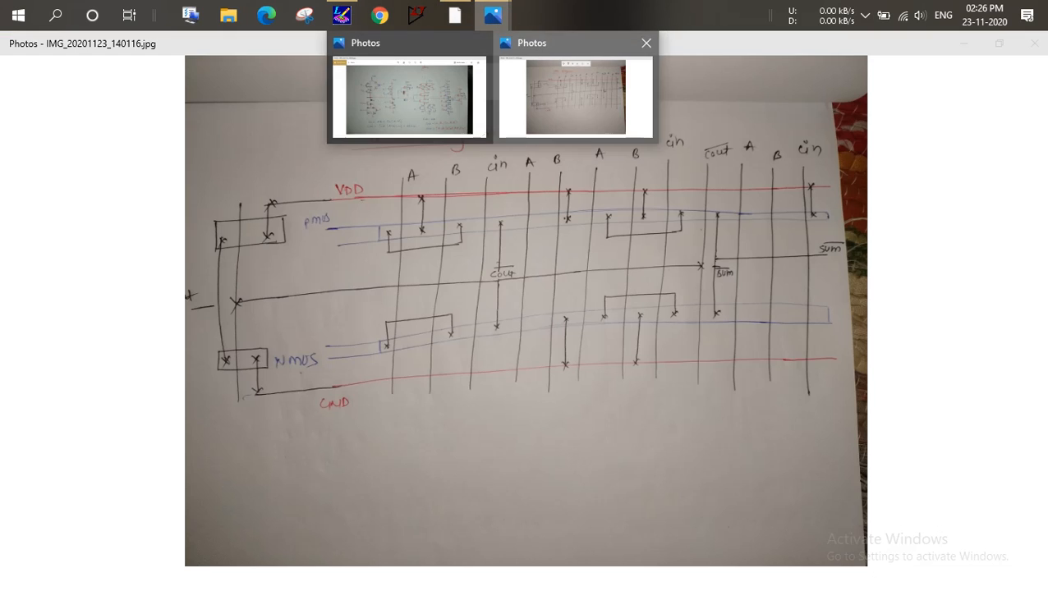
{"action": "left_click", "coordinate": [575, 92]}
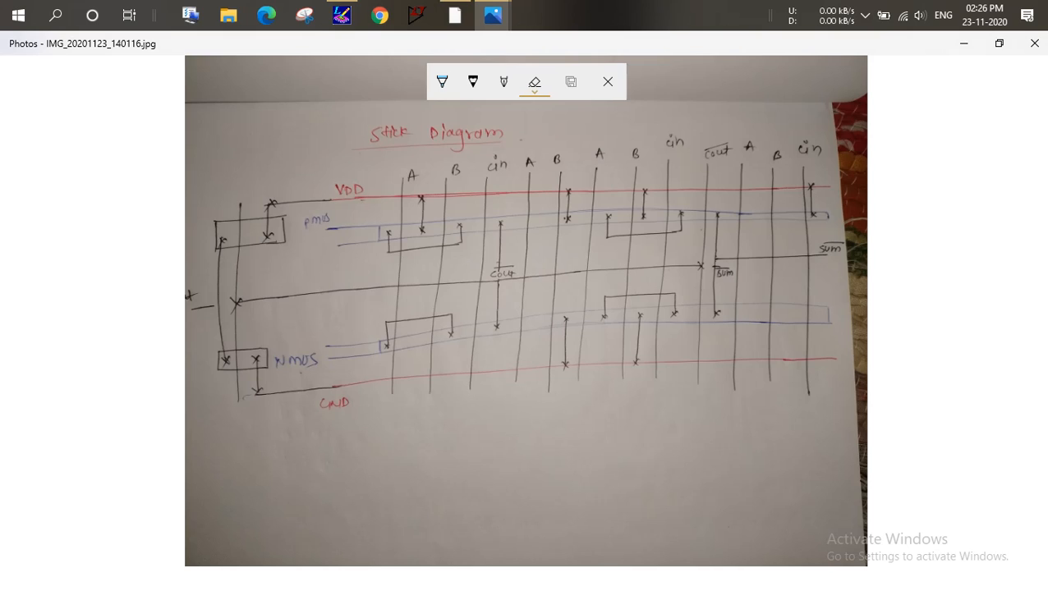
{"action": "left_click", "coordinate": [964, 43]}
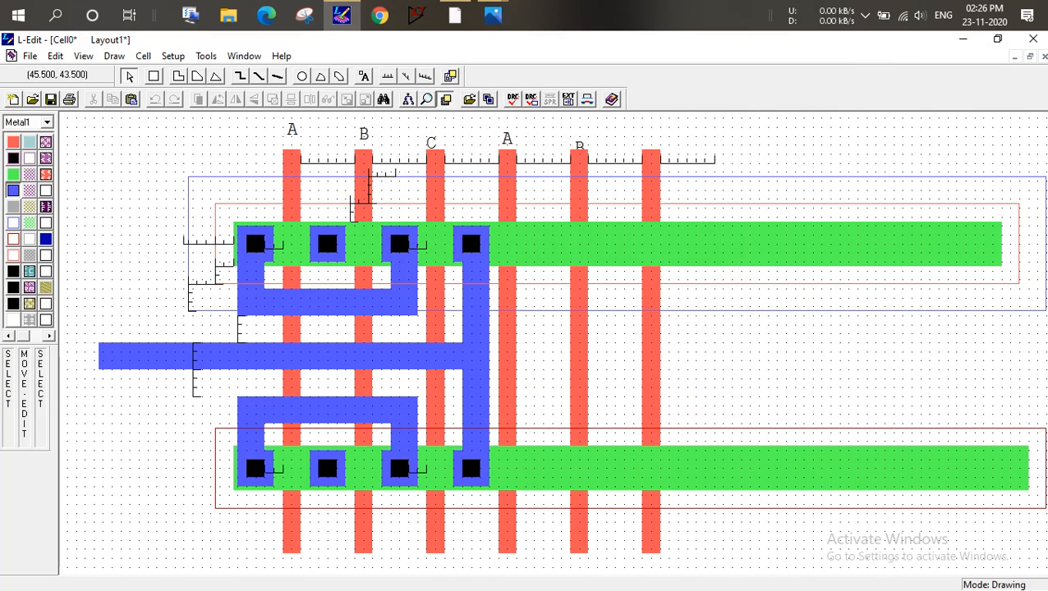
Copy the two rightmost Poly gates with their ruler, place the copies evenly spaced to the right, and delete the copied B label
{"action": "left_click", "coordinate": [382, 182]}
{"action": "left_click", "coordinate": [418, 182]}
{"action": "left_click", "coordinate": [651, 190]}
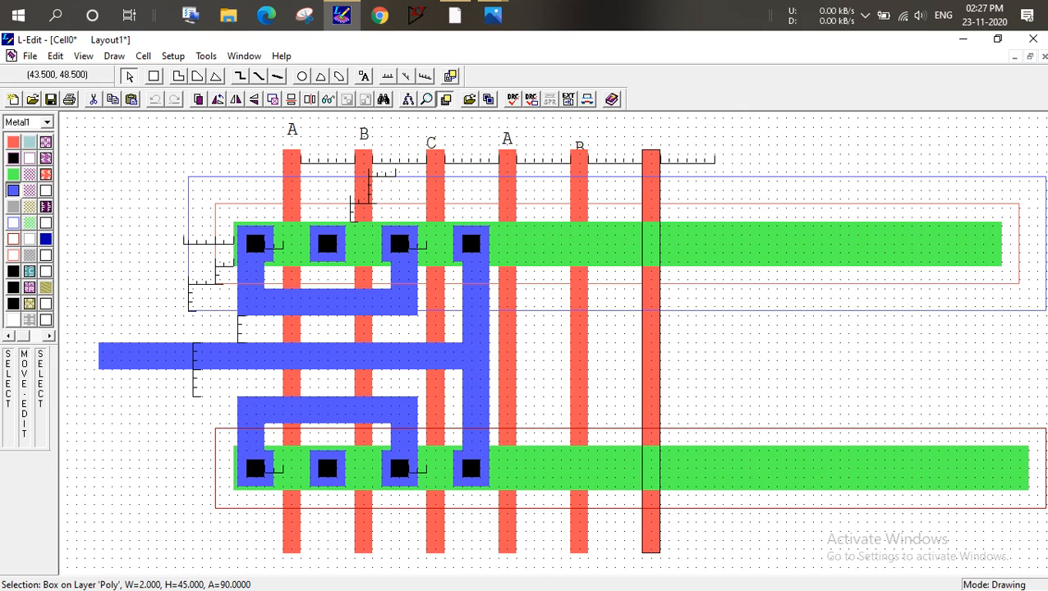
{"action": "left_click_drag", "start_coordinate": [548, 132], "coordinate": [663, 319]}
{"action": "left_click_drag", "start_coordinate": [651, 275], "coordinate": [692, 560]}
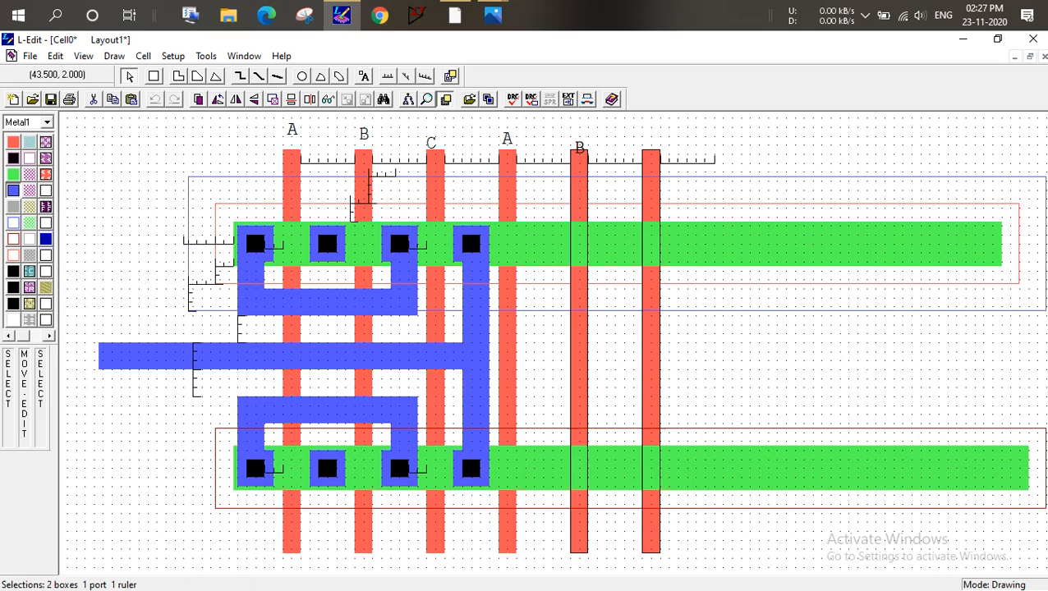
{"action": "key", "text": "ctrl+c"}
{"action": "key", "text": "ctrl+v"}
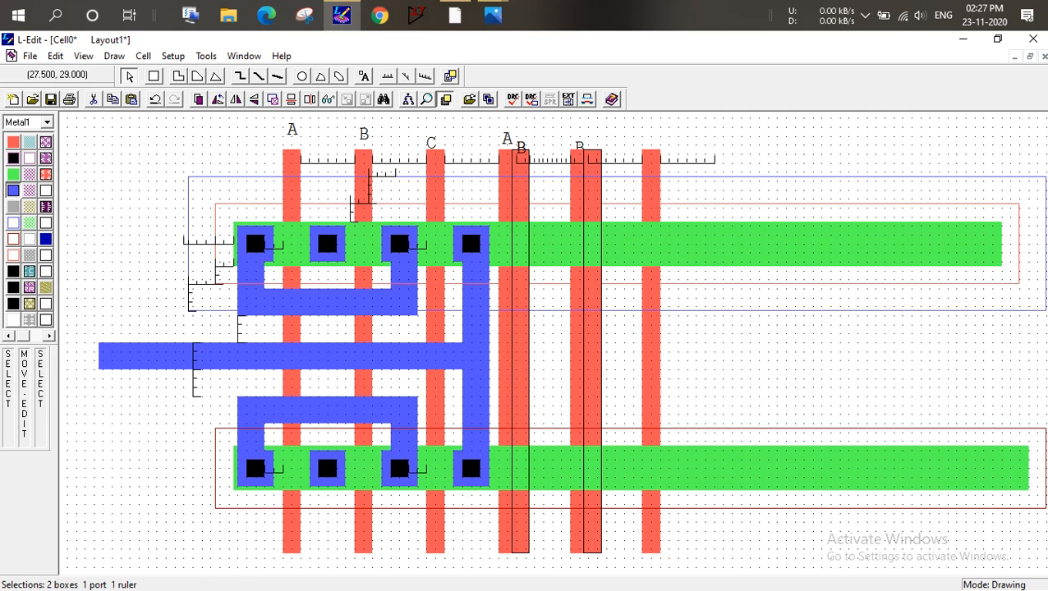
{"action": "left_click_drag", "start_coordinate": [521, 329], "coordinate": [719, 328]}
{"action": "left_click", "coordinate": [872, 335]}
{"action": "left_click", "coordinate": [862, 301]}
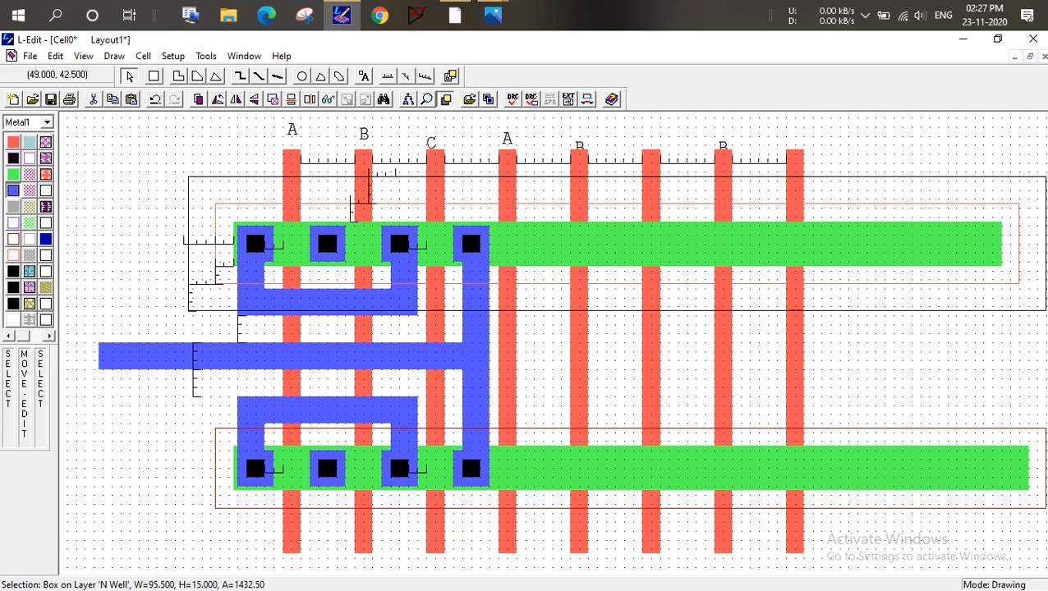
{"action": "left_click", "coordinate": [723, 148]}
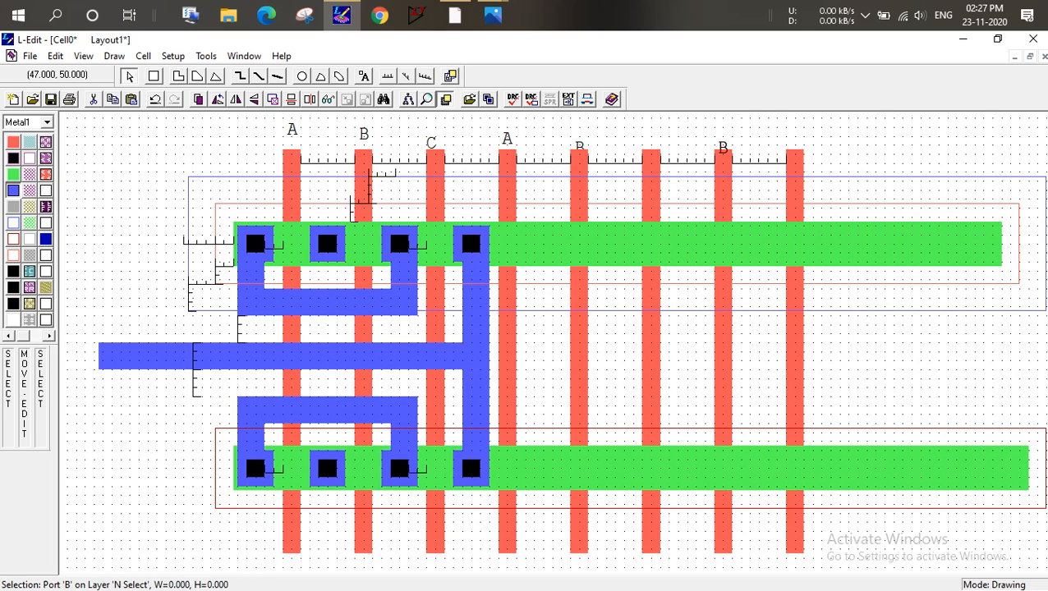
{"action": "left_click", "coordinate": [94, 99]}
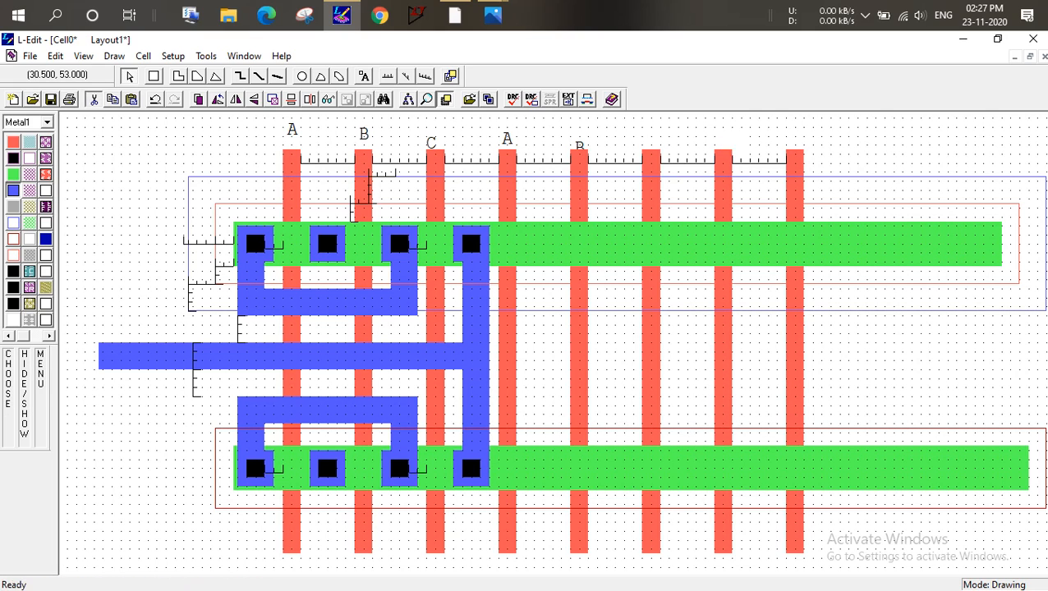
Add ports named A, B and C above the sixth, seventh and eighth Poly gates
{"action": "left_click", "coordinate": [651, 156]}
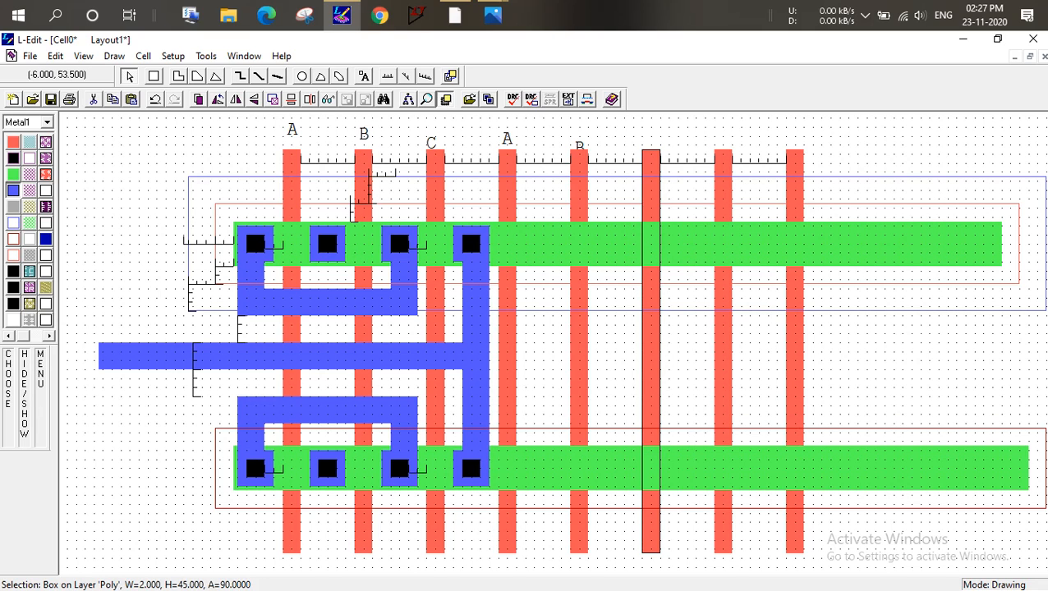
{"action": "left_click", "coordinate": [363, 76]}
{"action": "left_click", "coordinate": [651, 140]}
{"action": "type", "text": "A"}
{"action": "key", "text": "Return"}
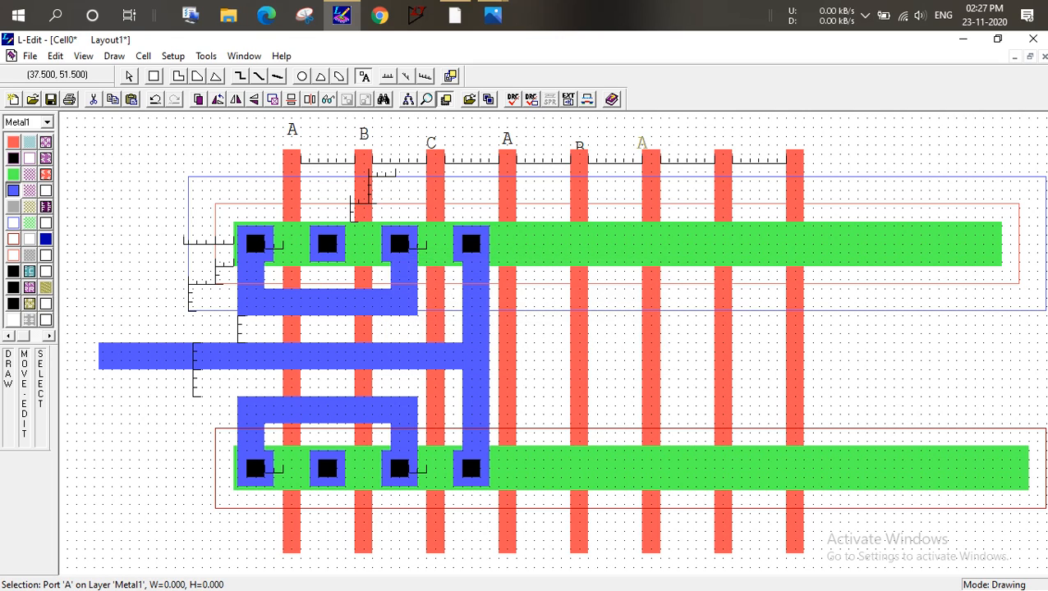
{"action": "left_click", "coordinate": [722, 141]}
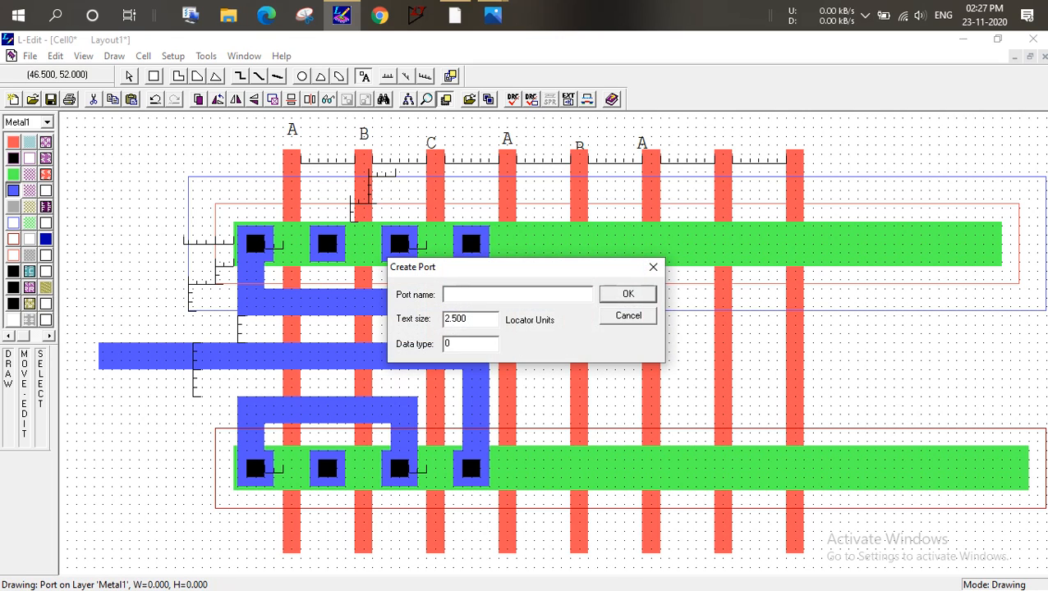
{"action": "type", "text": "B"}
{"action": "key", "text": "Return"}
{"action": "left_click", "coordinate": [791, 143]}
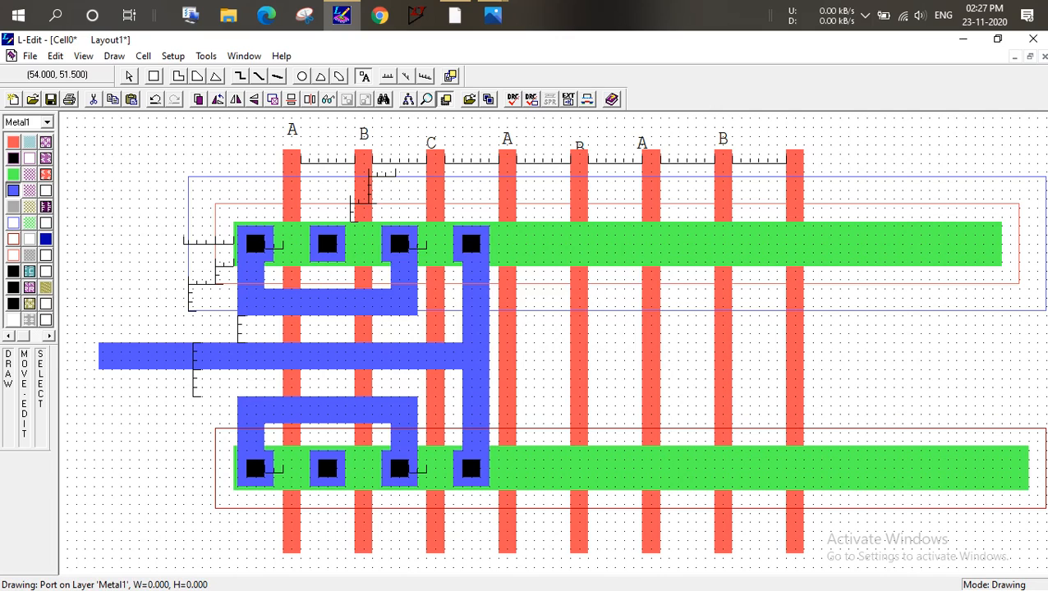
{"action": "type", "text": "C"}
{"action": "key", "text": "Return"}
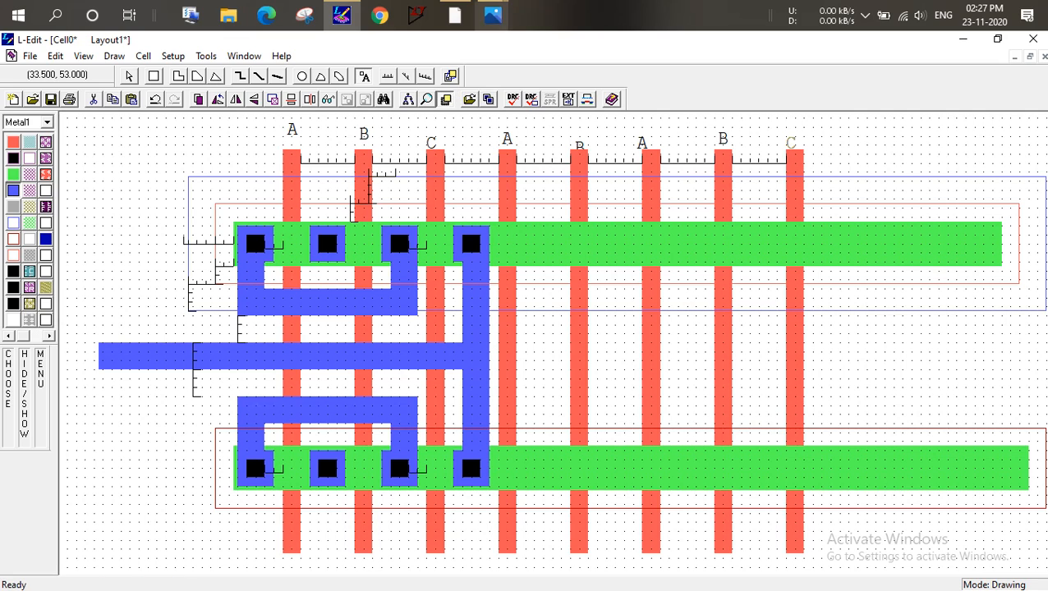
Following the stick diagram, duplicate the four rightmost Poly gates with their labels and rulers, and place the copies evenly spaced to the right
{"action": "mouse_move", "coordinate": [492, 16]}
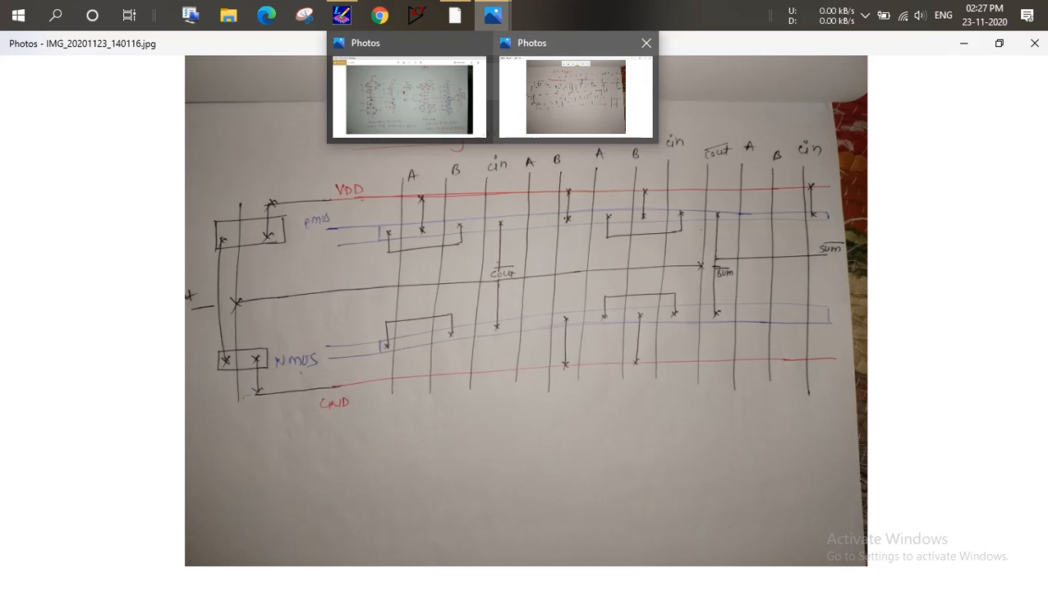
{"action": "left_click", "coordinate": [575, 91]}
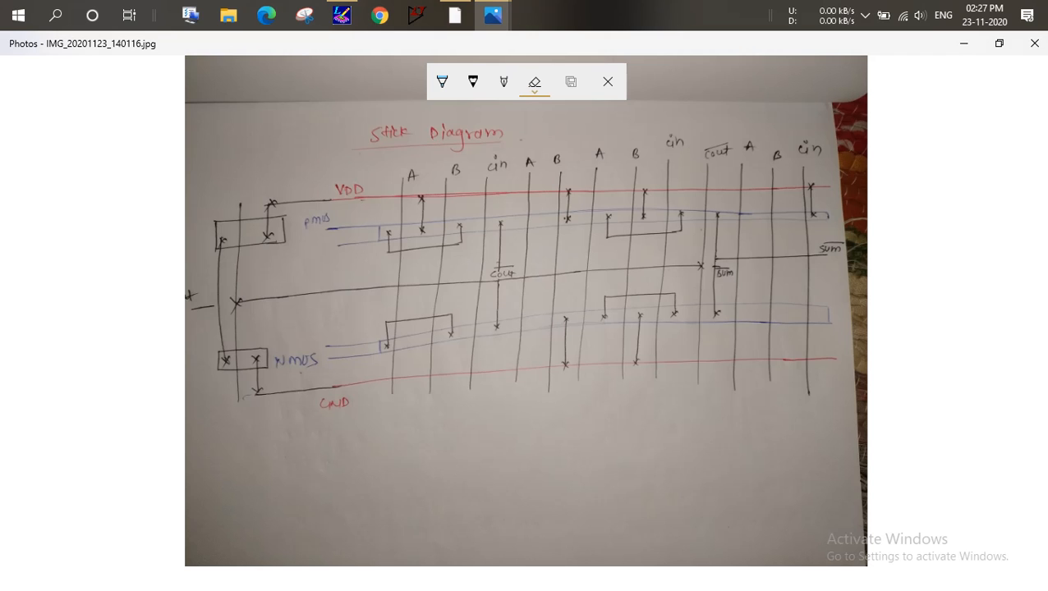
{"action": "key", "text": "alt+Tab"}
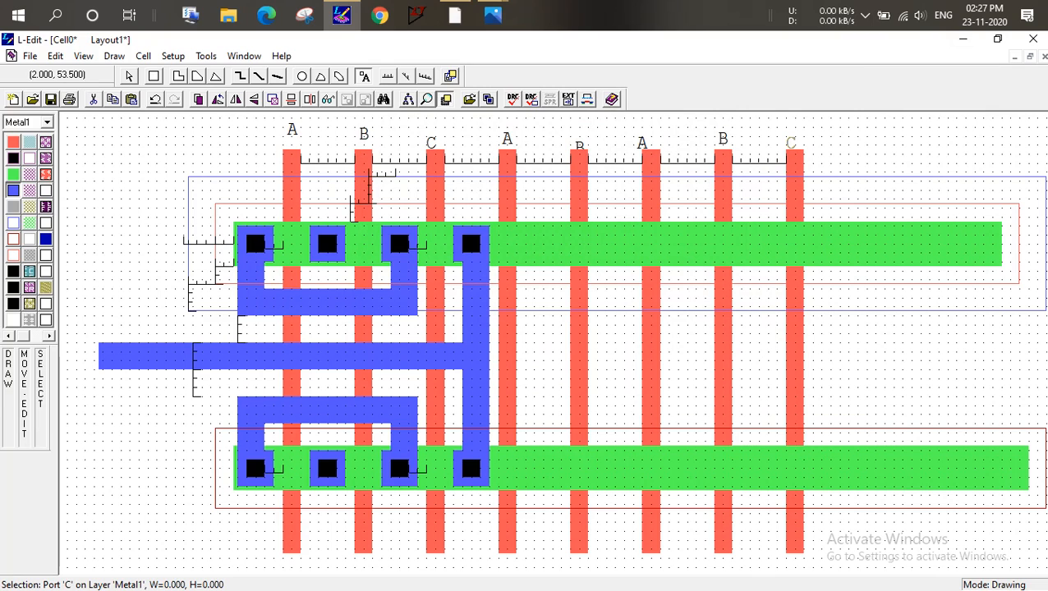
{"action": "left_click", "coordinate": [129, 76]}
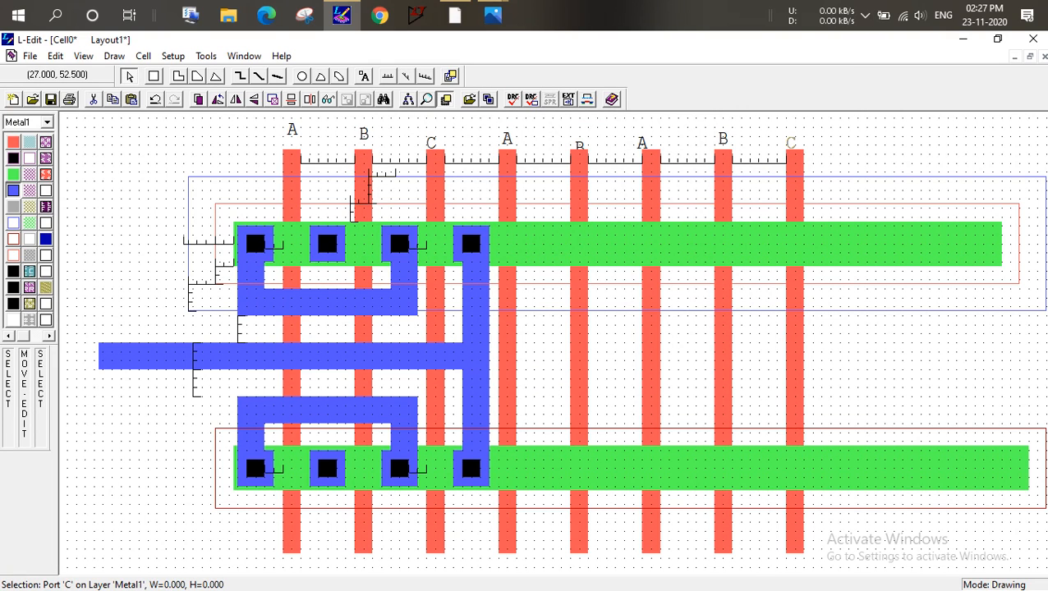
{"action": "left_click_drag", "start_coordinate": [557, 123], "coordinate": [816, 567]}
{"action": "key", "text": "ctrl+d"}
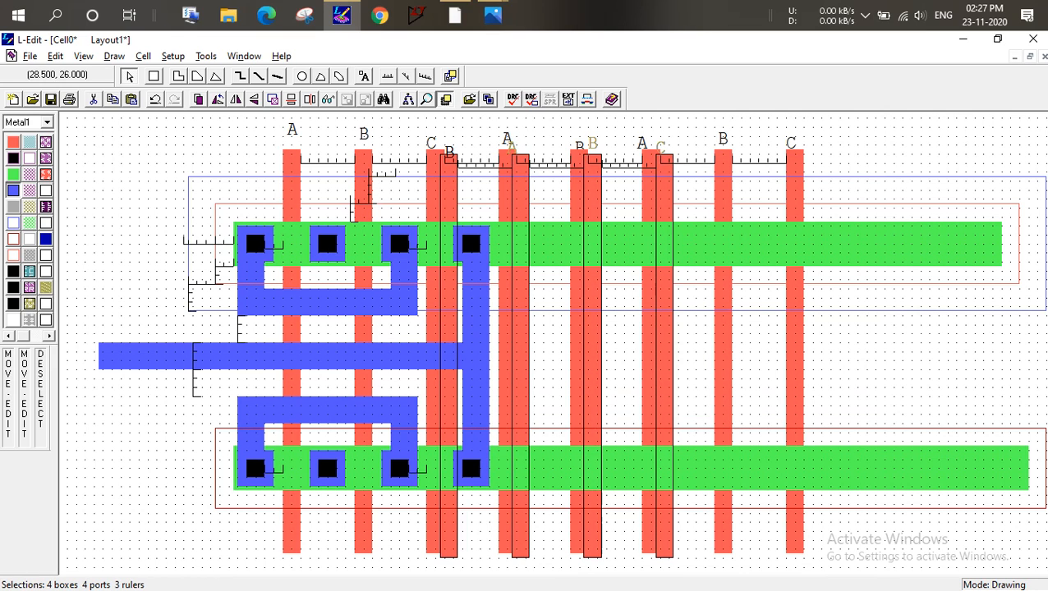
{"action": "left_click_drag", "start_coordinate": [521, 369], "coordinate": [933, 362]}
{"action": "left_click", "coordinate": [874, 353]}
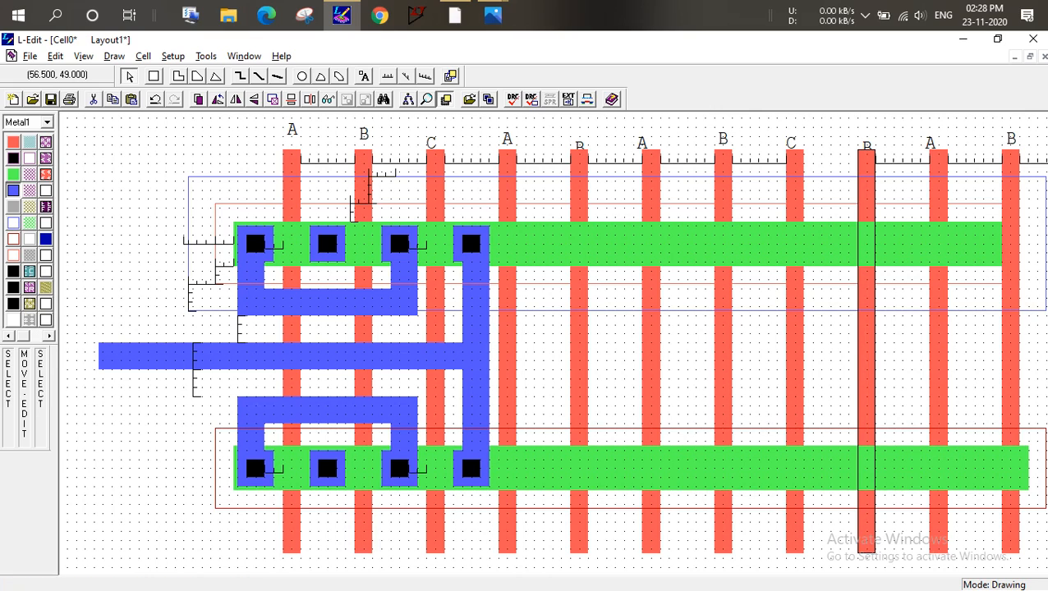
{"action": "key", "text": "ctrl"}
{"action": "key", "text": "ctrl"}
{"action": "key", "text": "ctrl"}
{"action": "key", "text": "ctrl"}
{"action": "key", "text": "ctrl"}
{"action": "key", "text": "ctrl"}
{"action": "key", "text": "ctrl"}
{"action": "left_click", "coordinate": [865, 153]}
{"action": "left_click", "coordinate": [866, 150]}
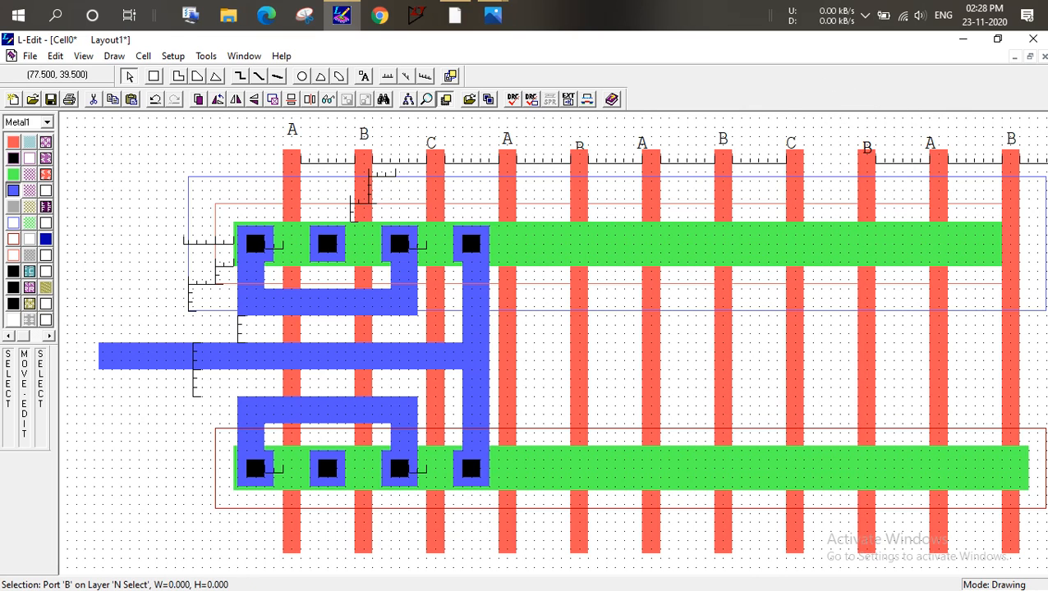
Extend the N Well box to the right beyond the last C gate, to a width of 107.5
{"action": "scroll", "coordinate": [269, 569], "scroll_direction": "down", "scroll_amount": 1, "text": "ctrl"}
{"action": "left_click", "coordinate": [949, 252]}
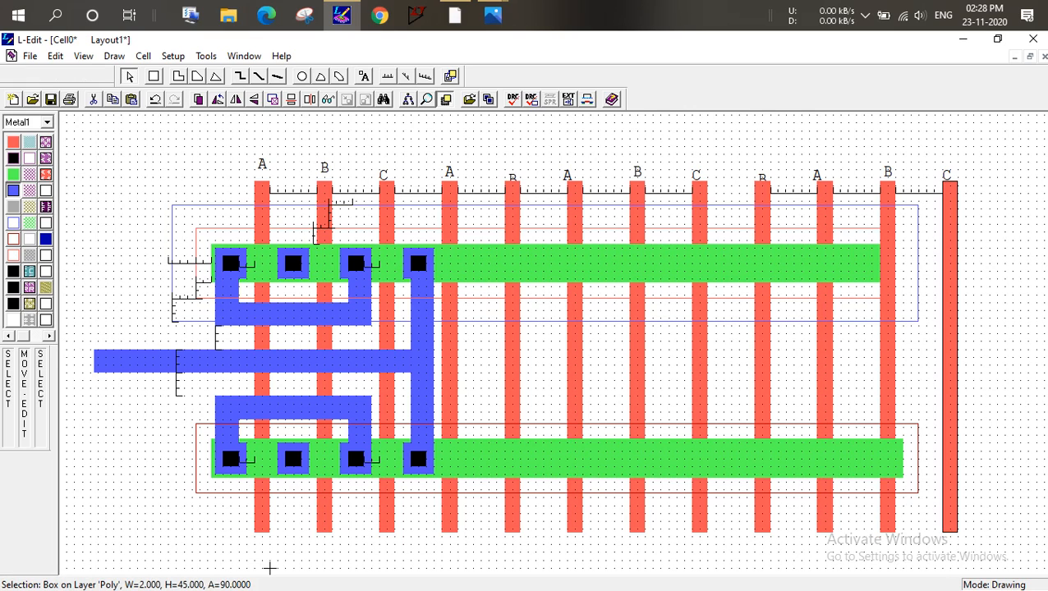
{"action": "left_click", "coordinate": [918, 255]}
{"action": "left_click_drag", "start_coordinate": [918, 255], "coordinate": [1012, 256]}
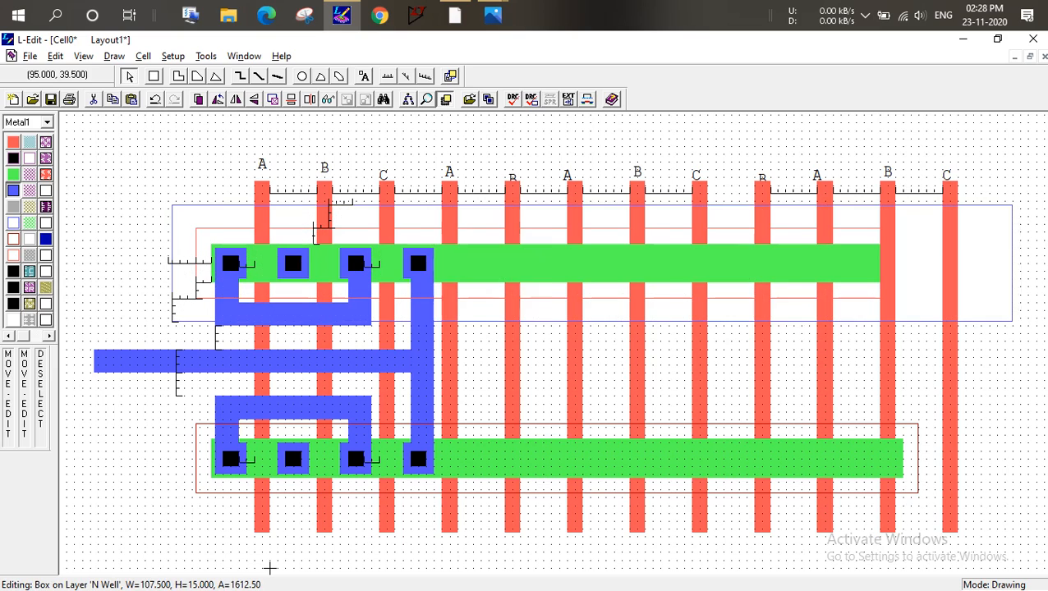
Stretch the upper Active box to the right across the last C gate, to a width of 100.5
{"action": "left_click", "coordinate": [886, 251]}
{"action": "left_click", "coordinate": [875, 251]}
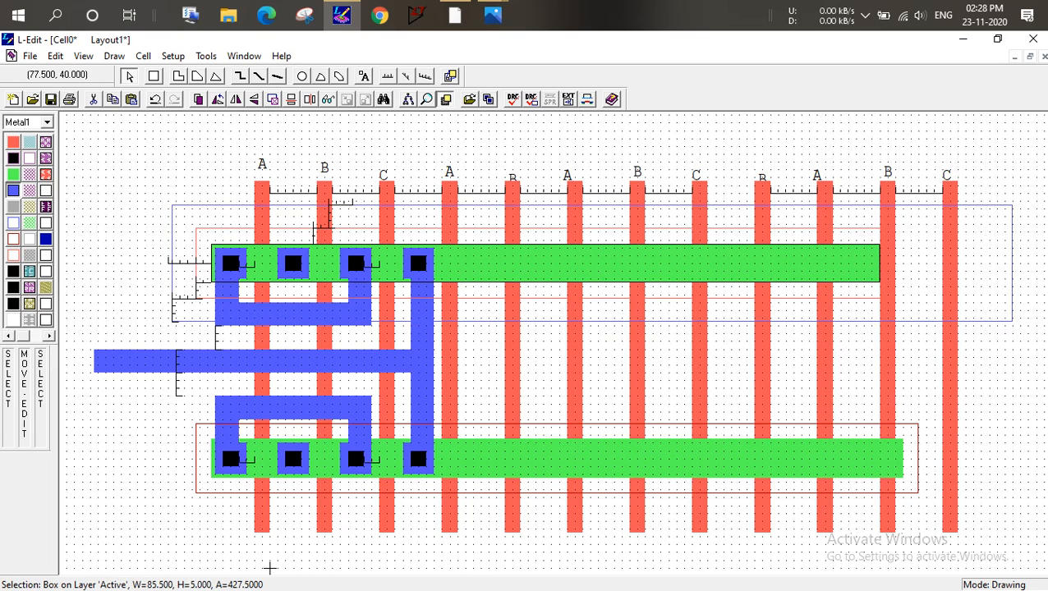
{"action": "left_click", "coordinate": [875, 258], "text": "alt"}
{"action": "left_click_drag", "start_coordinate": [878, 263], "coordinate": [996, 263]}
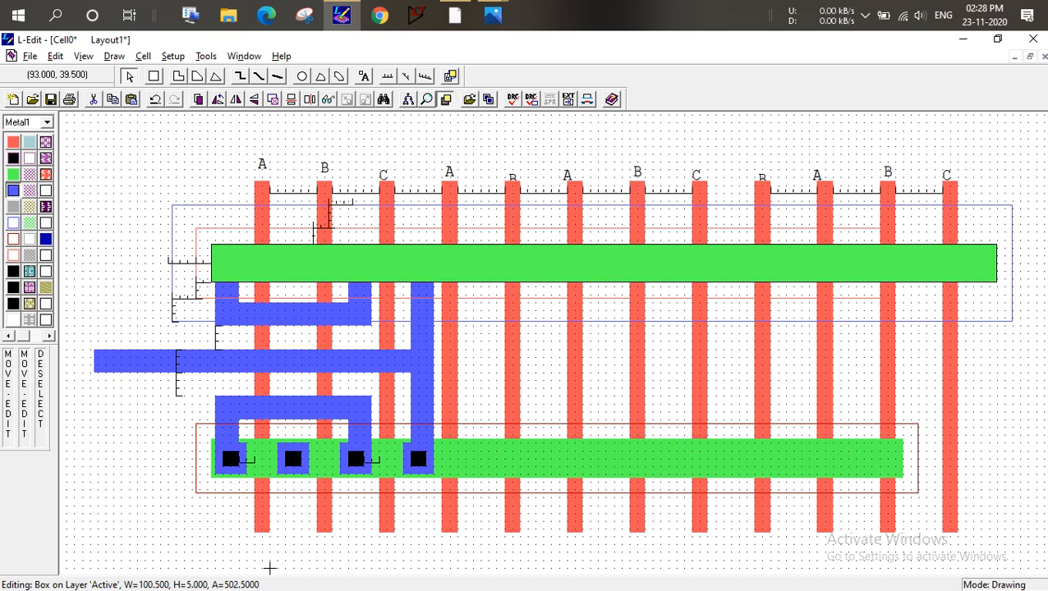
{"action": "left_click_drag", "start_coordinate": [996, 260], "coordinate": [996, 260], "text": "alt"}
Widen the N Well box to 112.5 and the P Select box to 103.5 around the upper Active box
{"action": "left_click", "coordinate": [1011, 259]}
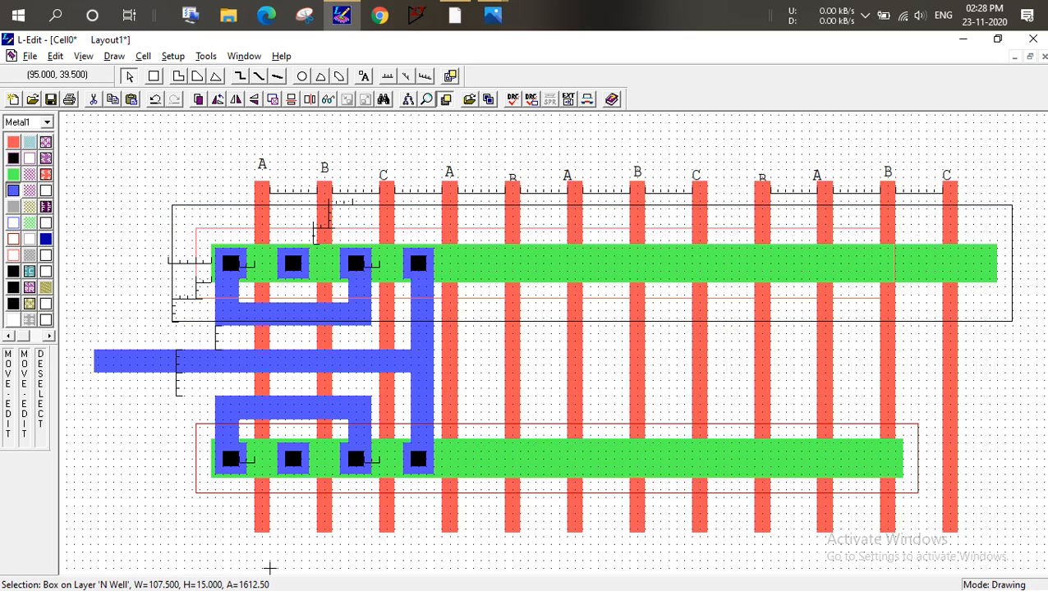
{"action": "left_click_drag", "start_coordinate": [1012, 256], "coordinate": [1046, 260], "text": "alt"}
{"action": "left_click", "coordinate": [875, 256]}
{"action": "left_click", "coordinate": [867, 258]}
{"action": "left_click", "coordinate": [863, 237]}
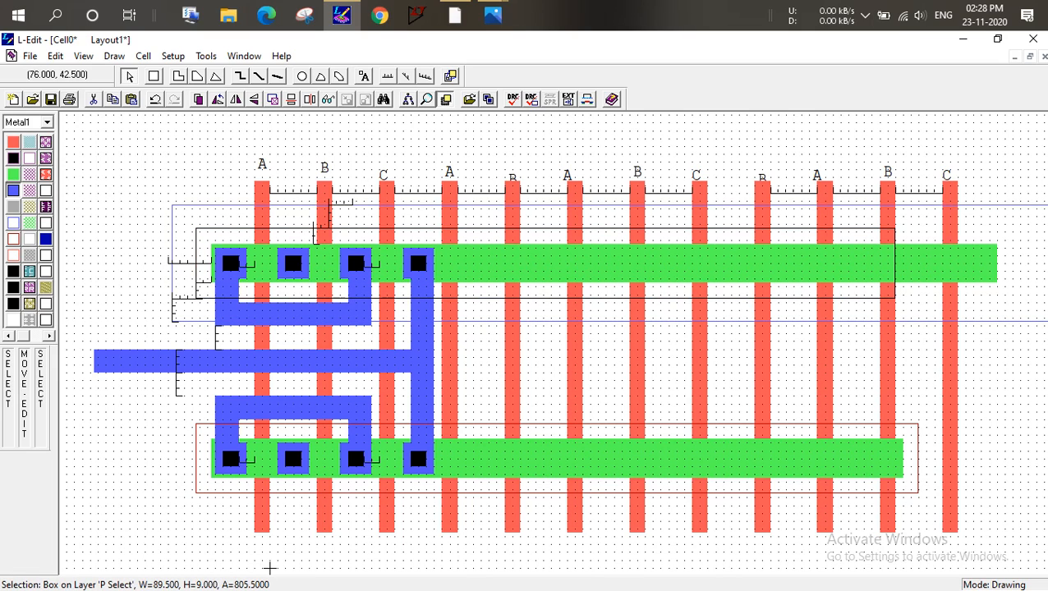
{"action": "left_click_drag", "start_coordinate": [894, 236], "coordinate": [1003, 241], "text": "alt"}
{"action": "left_click", "coordinate": [976, 252]}
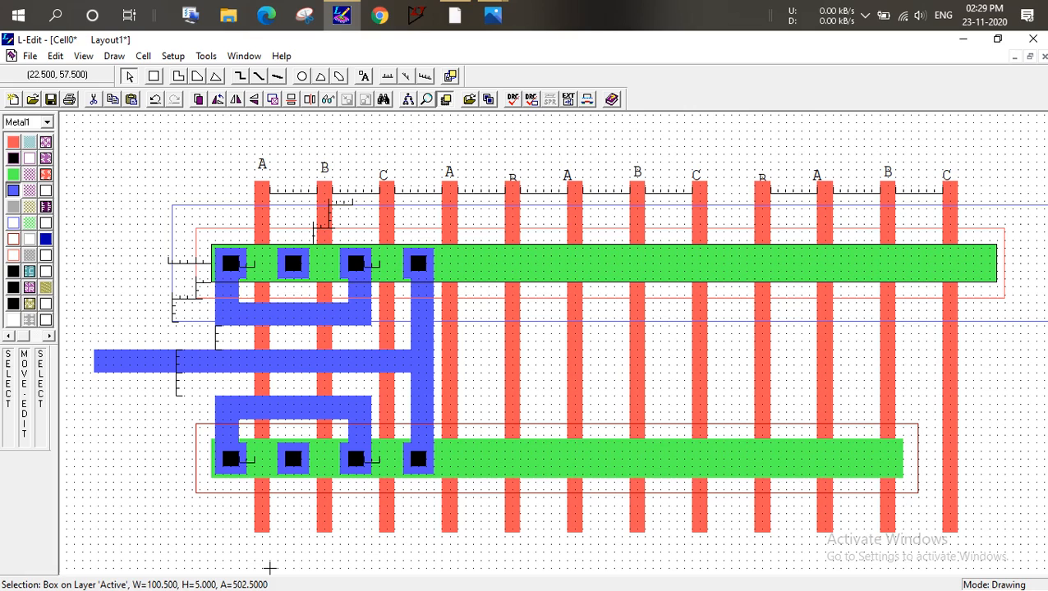
Place a 5.5-long ruler from the first A gate to the upper Active's left end, and a matching ruler rightward from the last C gate
{"action": "left_click", "coordinate": [388, 76]}
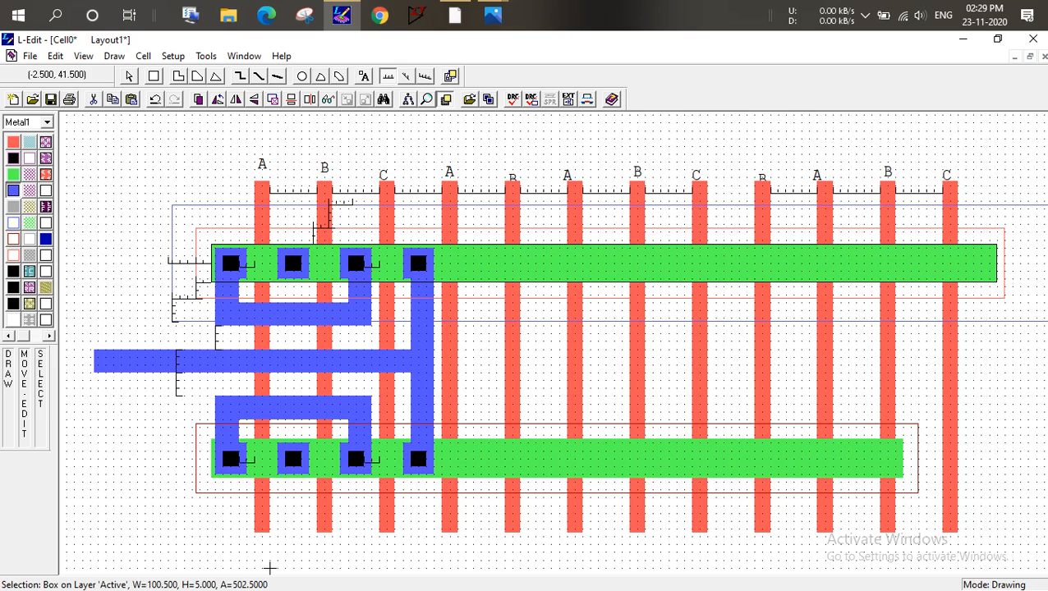
{"action": "right_click", "coordinate": [269, 567]}
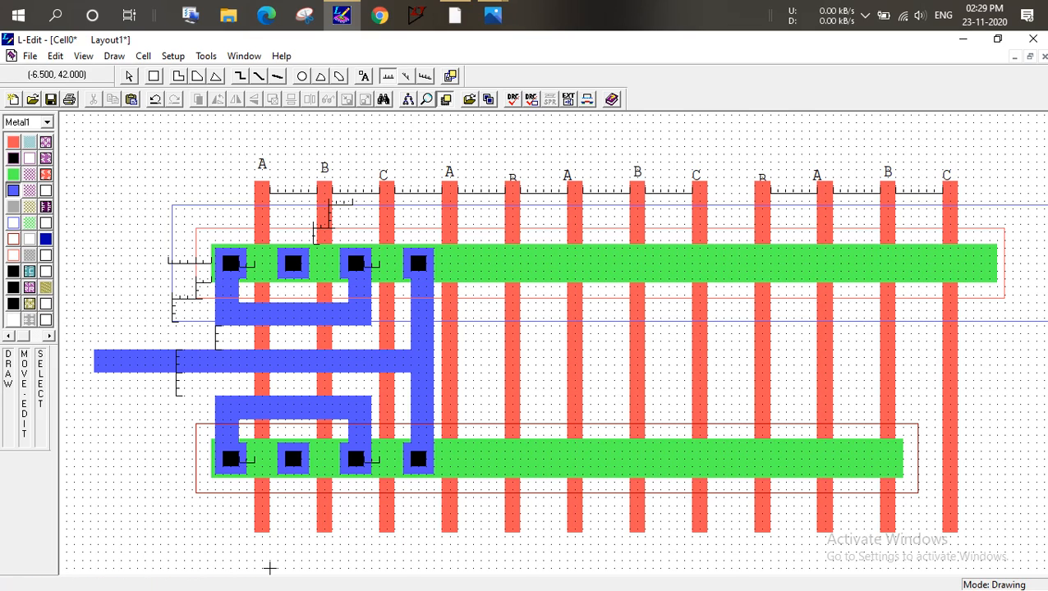
{"action": "left_click_drag", "start_coordinate": [255, 244], "coordinate": [211, 244]}
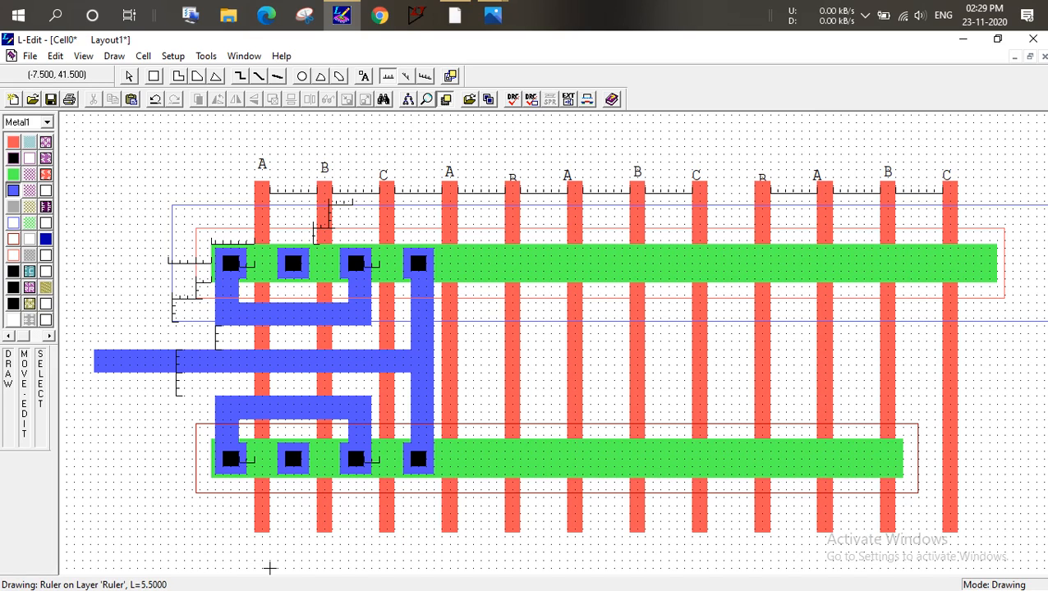
{"action": "left_click", "coordinate": [211, 244]}
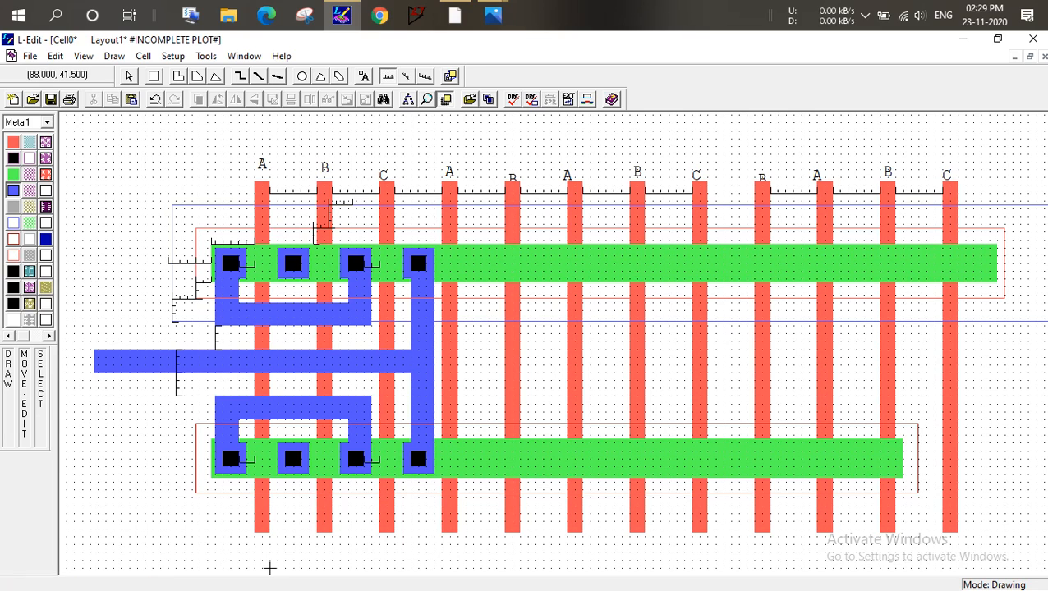
{"action": "left_click_drag", "start_coordinate": [958, 244], "coordinate": [1001, 244]}
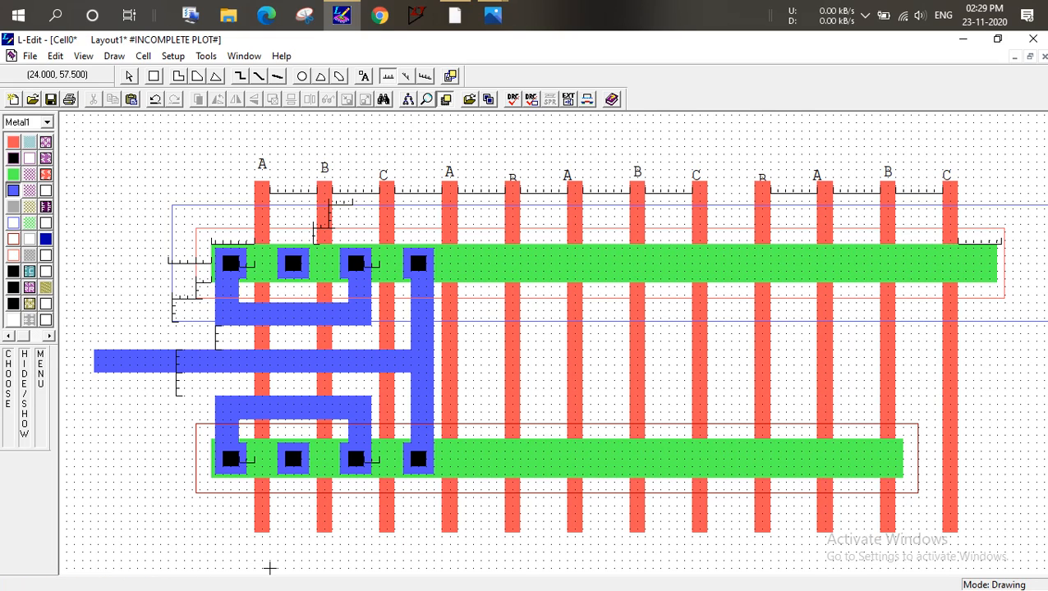
Widen the upper Active box to 101 so it meets the end ruler, and adjust the P Select box's right edge around it
{"action": "left_click", "coordinate": [129, 76]}
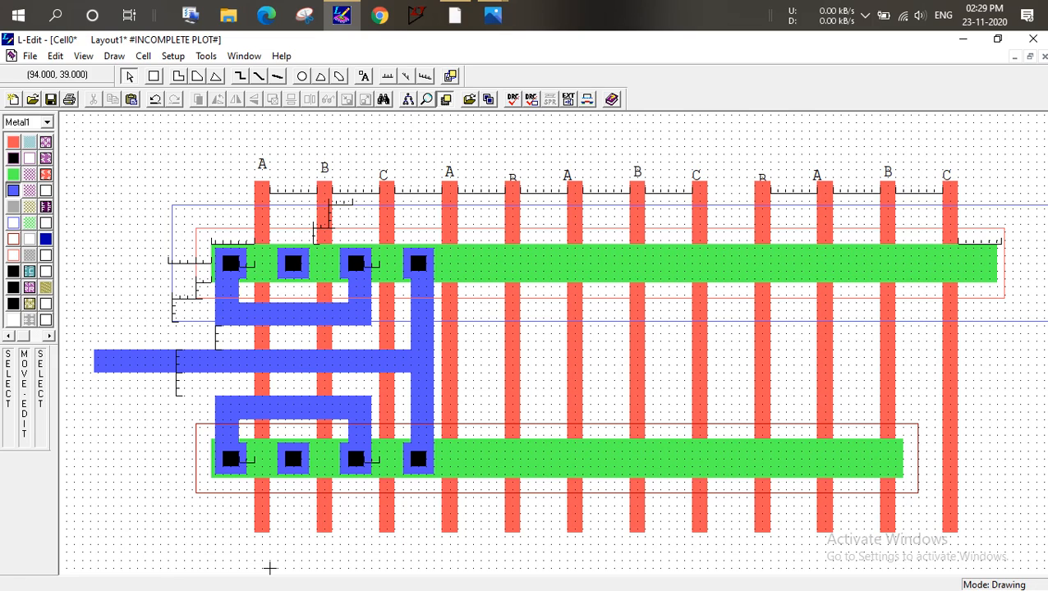
{"action": "left_click", "coordinate": [1004, 263]}
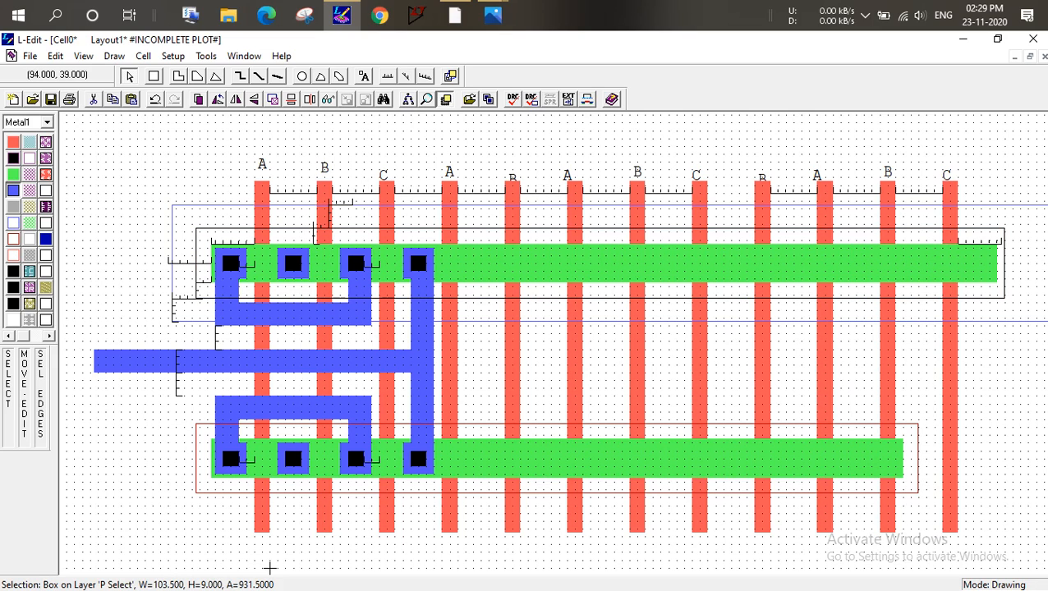
{"action": "mouse_move", "coordinate": [1004, 264]}
{"action": "left_mouse_down"}
{"action": "mouse_move", "coordinate": [1020, 264]}
{"action": "mouse_move", "coordinate": [1000, 267]}
{"action": "left_mouse_up"}
{"action": "left_click", "coordinate": [996, 267]}
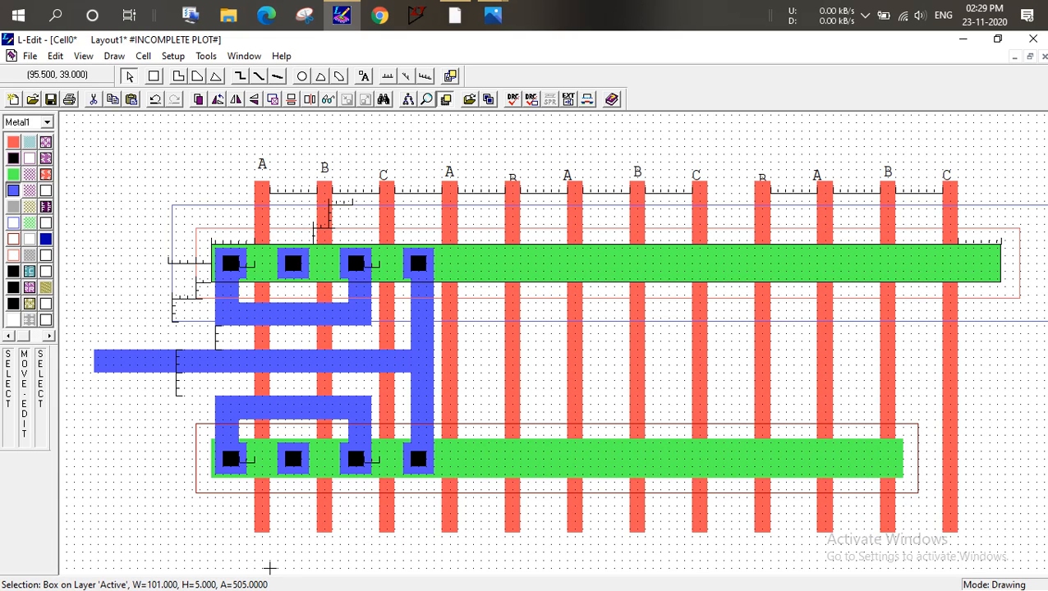
{"action": "left_click", "coordinate": [1019, 263]}
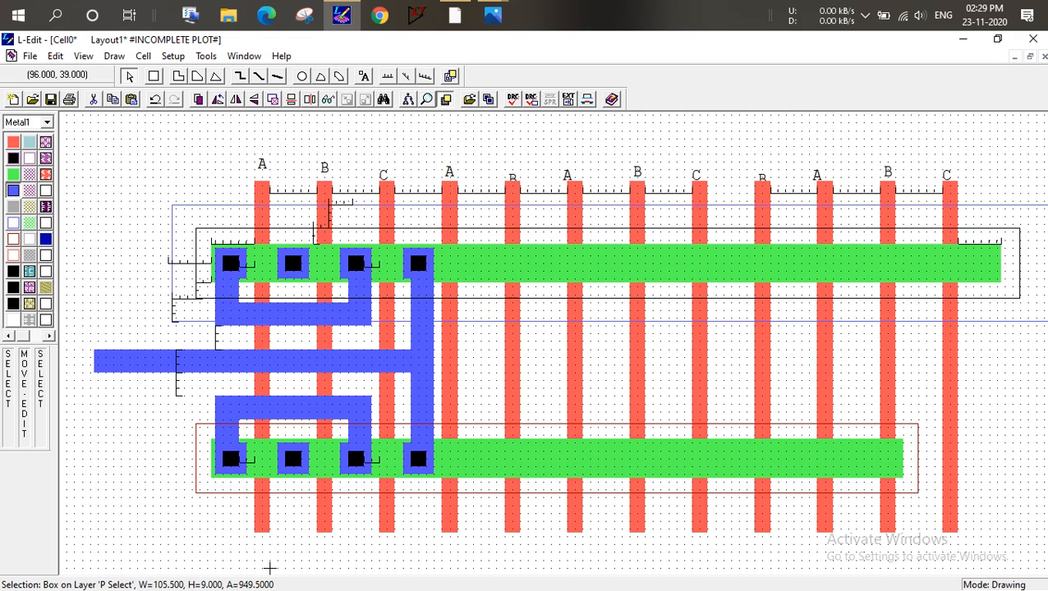
{"action": "left_click_drag", "start_coordinate": [1020, 263], "coordinate": [1017, 264]}
{"action": "left_click", "coordinate": [1030, 262]}
Pull in the right edge of the N Well box to a width of 111
{"action": "left_click", "coordinate": [1045, 259]}
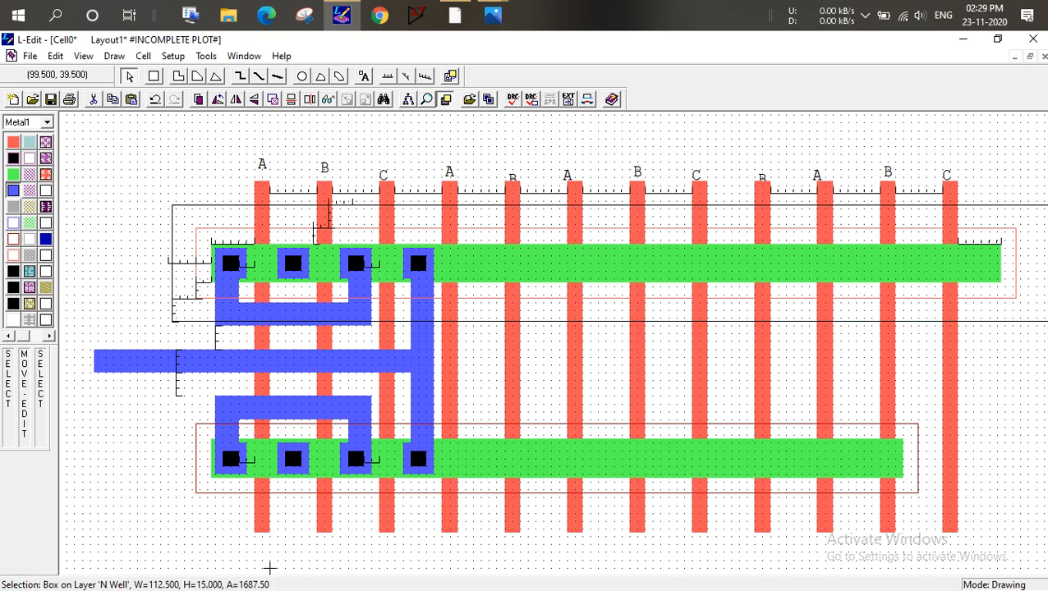
{"action": "key", "text": "Home"}
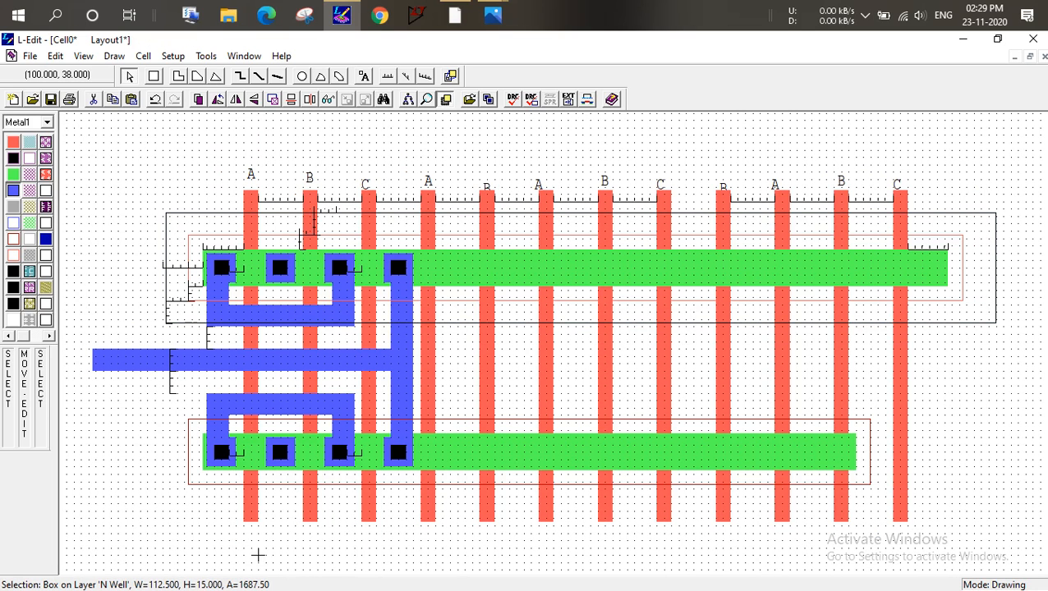
{"action": "left_click_drag", "start_coordinate": [996, 274], "coordinate": [985, 274], "text": "alt"}
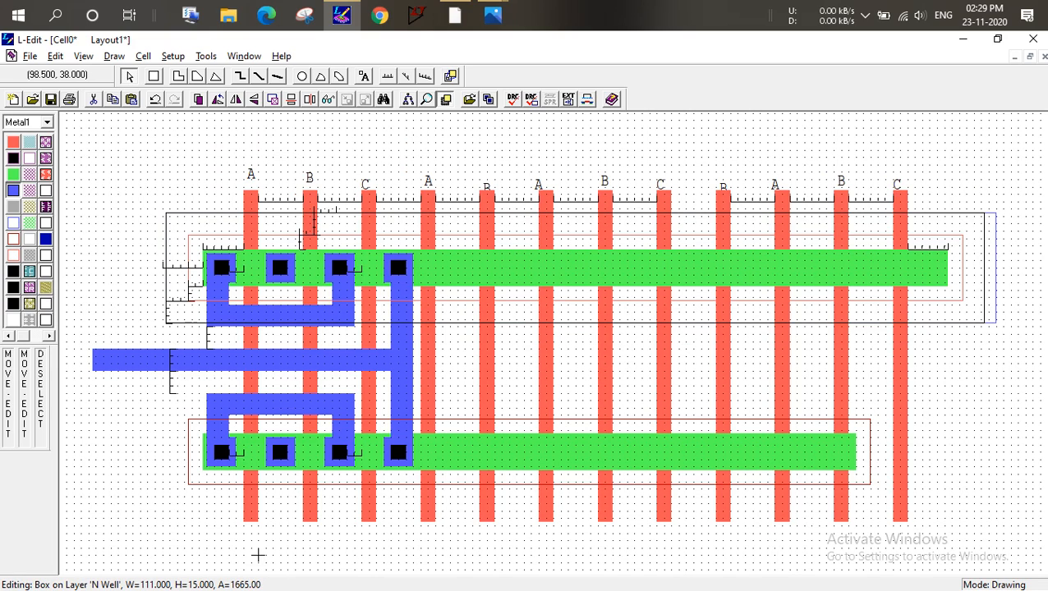
{"action": "mouse_move", "coordinate": [983, 274]}
{"action": "left_mouse_down", "text": "alt"}
{"action": "mouse_move", "coordinate": [963, 274]}
{"action": "mouse_move", "coordinate": [984, 274]}
{"action": "left_mouse_up", "text": "alt"}
{"action": "left_click", "coordinate": [1009, 279]}
Extend the N Select box to a width of 104.5 and stretch the lower Active box to align with the upper Active's right end
{"action": "left_click", "coordinate": [869, 444]}
{"action": "left_click_drag", "start_coordinate": [870, 444], "coordinate": [954, 445], "text": "alt"}
{"action": "left_click_drag", "start_coordinate": [959, 441], "coordinate": [959, 441]}
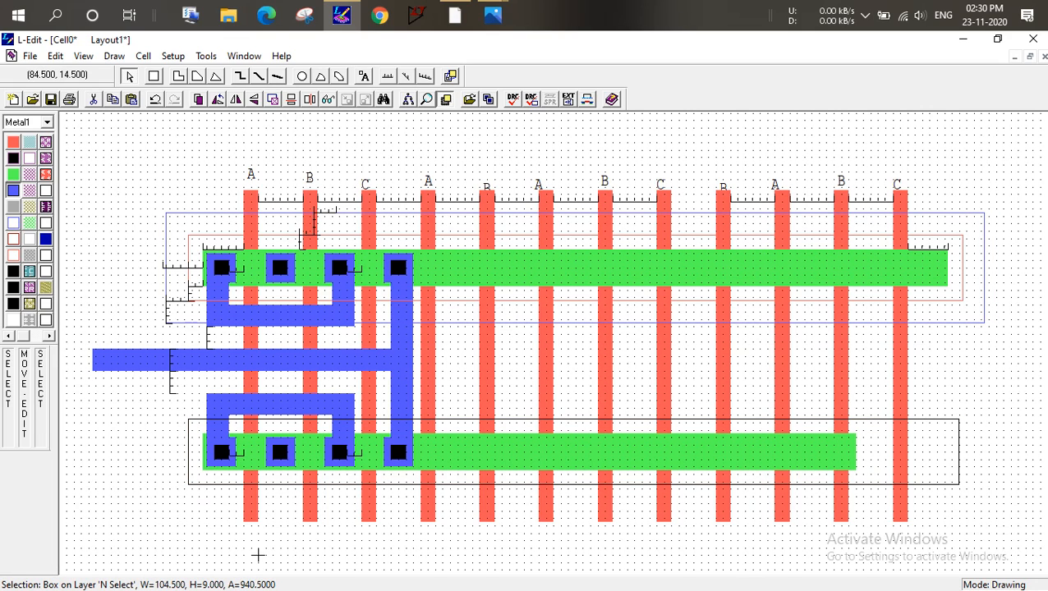
{"action": "left_click", "coordinate": [851, 448]}
{"action": "left_click_drag", "start_coordinate": [854, 451], "coordinate": [944, 452]}
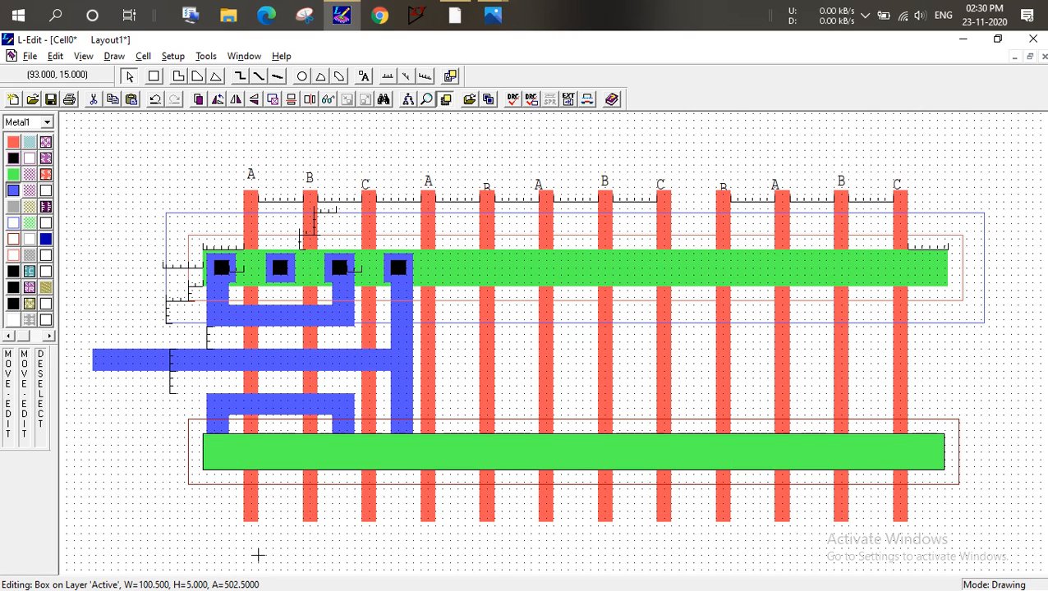
{"action": "left_click_drag", "start_coordinate": [944, 451], "coordinate": [948, 444]}
{"action": "left_click", "coordinate": [977, 445]}
Place a ruler from the last C gate to the lower Active's right end, and undo the stray extra ruler
{"action": "left_click", "coordinate": [388, 76]}
{"action": "mouse_move", "coordinate": [908, 431]}
{"action": "left_mouse_down"}
{"action": "mouse_move", "coordinate": [1018, 440]}
{"action": "mouse_move", "coordinate": [1003, 397]}
{"action": "left_mouse_up"}
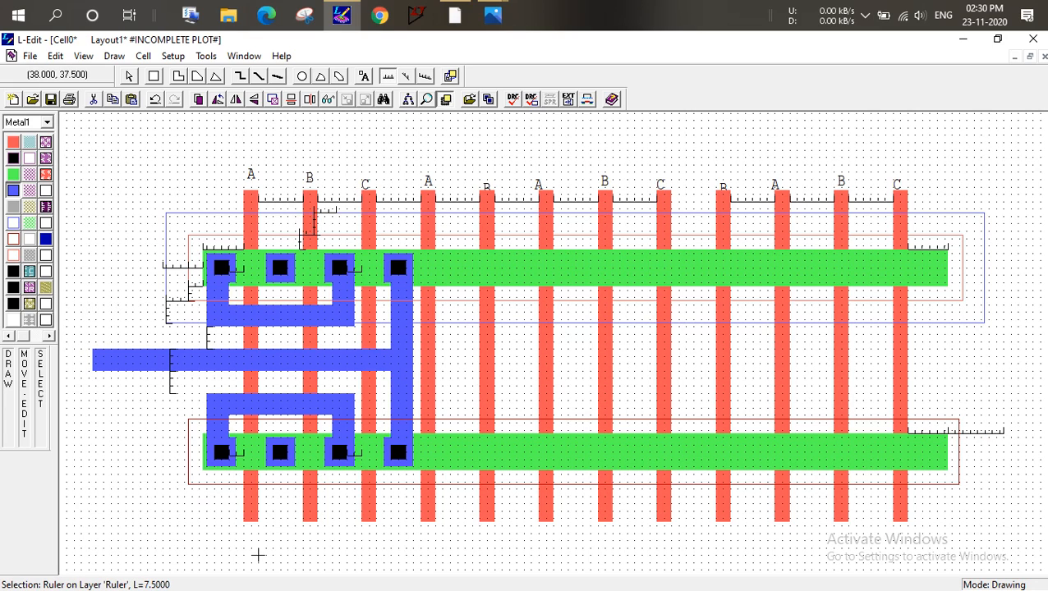
{"action": "left_click", "coordinate": [154, 99]}
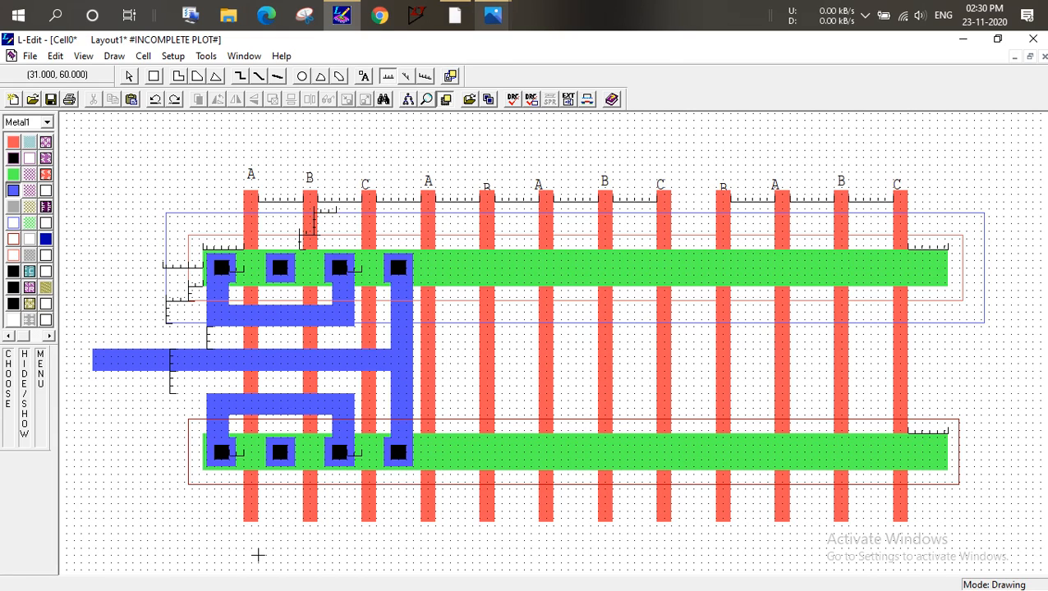
Following the stick diagram, copy the four upper Metal1 contacts with their rulers and place them on the upper Active between the fifth and ninth gates
{"action": "mouse_move", "coordinate": [492, 15]}
{"action": "left_click", "coordinate": [574, 97]}
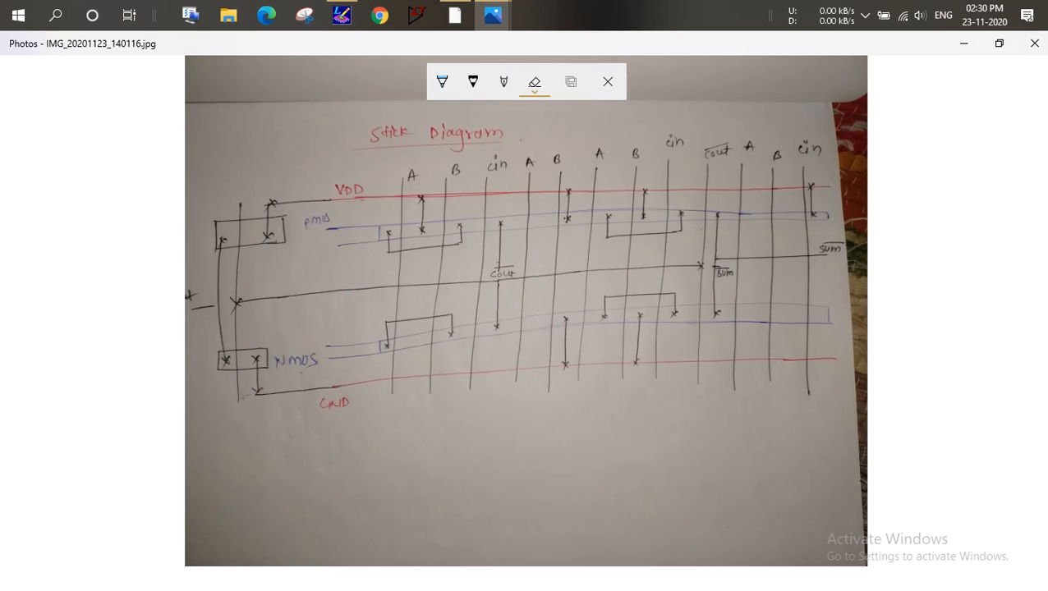
{"action": "key", "text": "alt+Tab"}
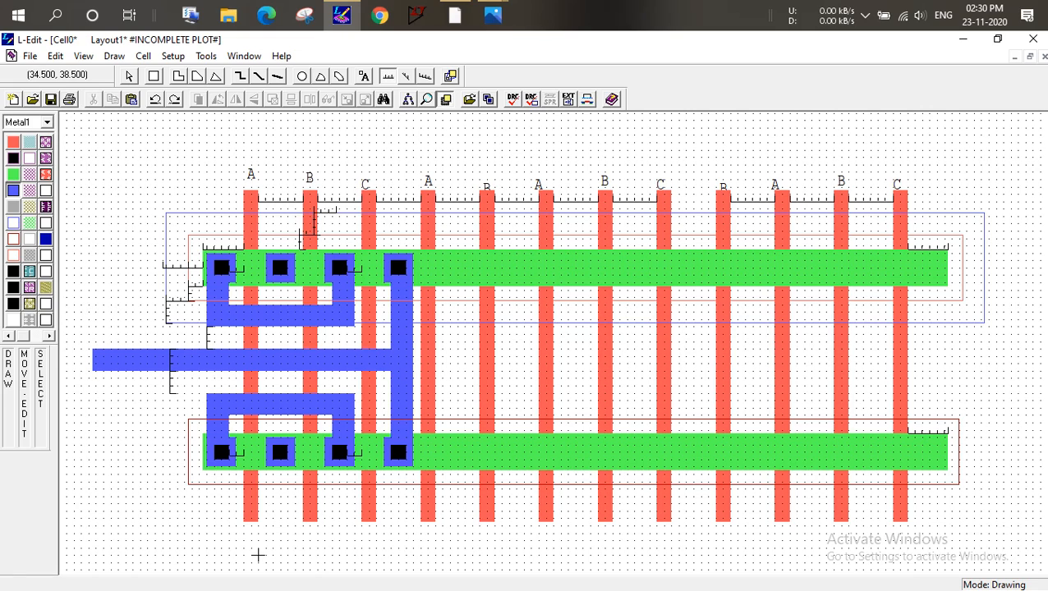
{"action": "left_click", "coordinate": [129, 76]}
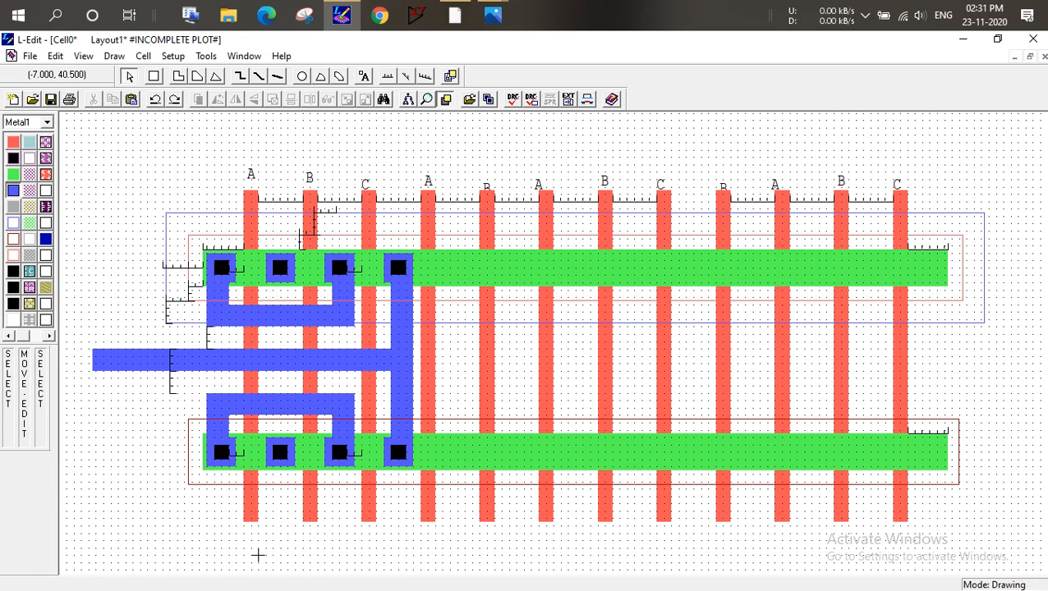
{"action": "mouse_move", "coordinate": [203, 247]}
{"action": "left_mouse_down"}
{"action": "mouse_move", "coordinate": [264, 282]}
{"action": "mouse_move", "coordinate": [421, 289]}
{"action": "left_mouse_up"}
{"action": "key", "text": "ctrl+c"}
{"action": "key", "text": "ctrl+v"}
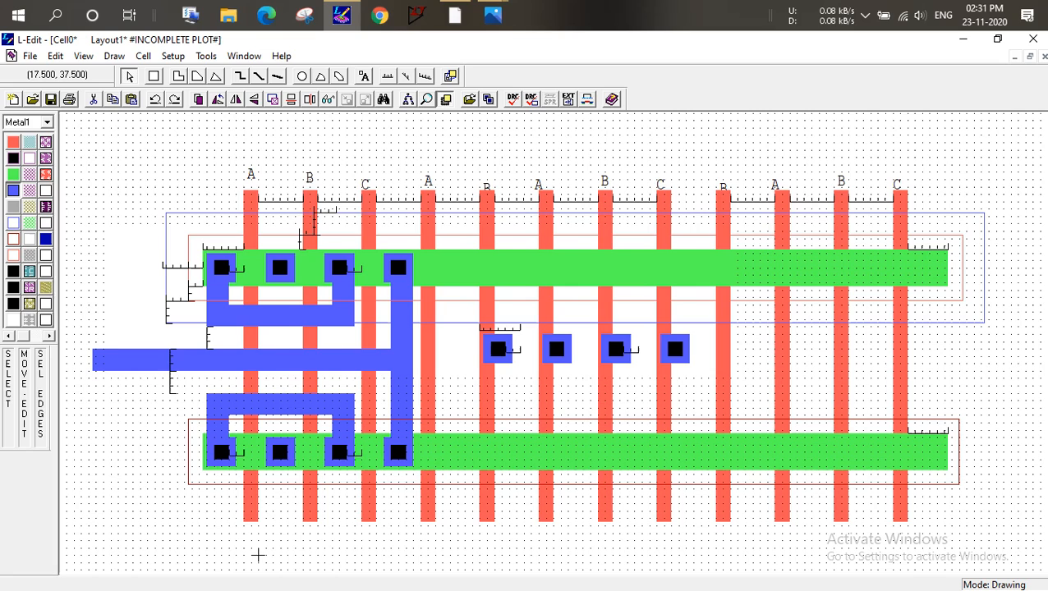
{"action": "left_click_drag", "start_coordinate": [585, 349], "coordinate": [605, 269]}
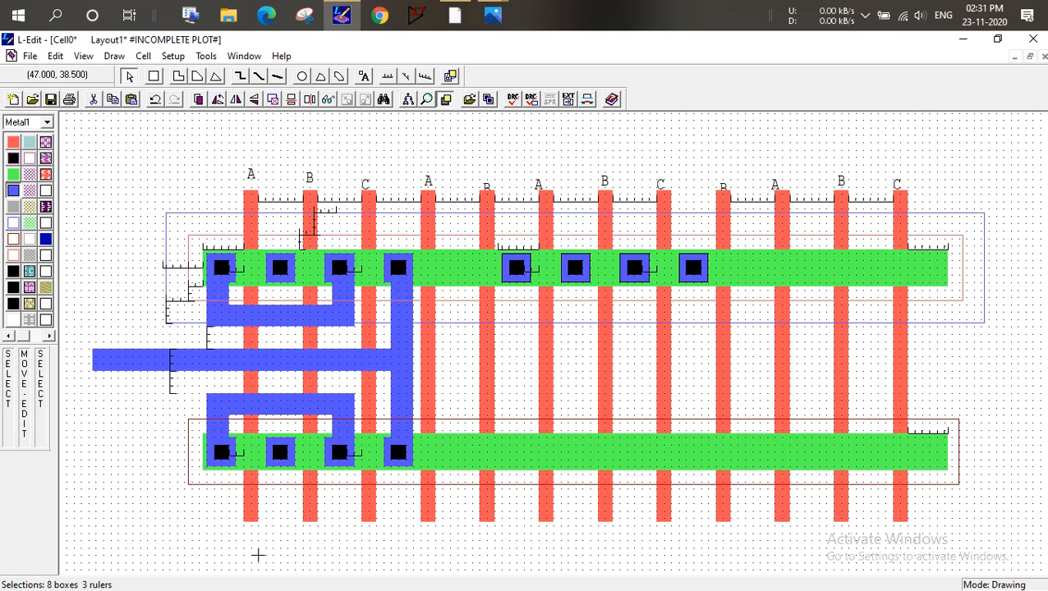
Replace the B label above the ninth Poly gate with a COUT port on Metal1
{"action": "left_click", "coordinate": [697, 302]}
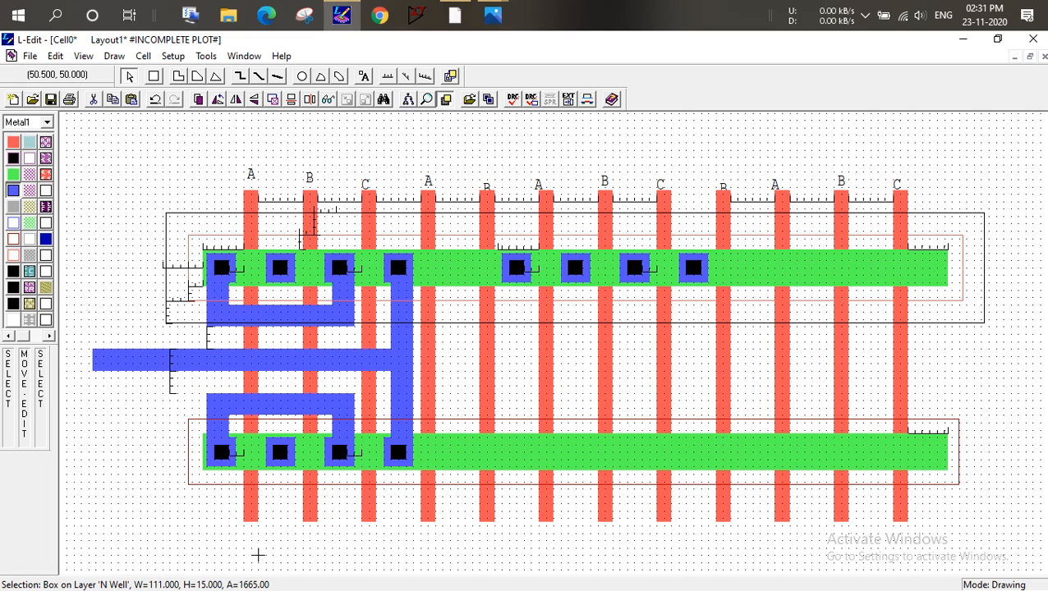
{"action": "left_click", "coordinate": [257, 555]}
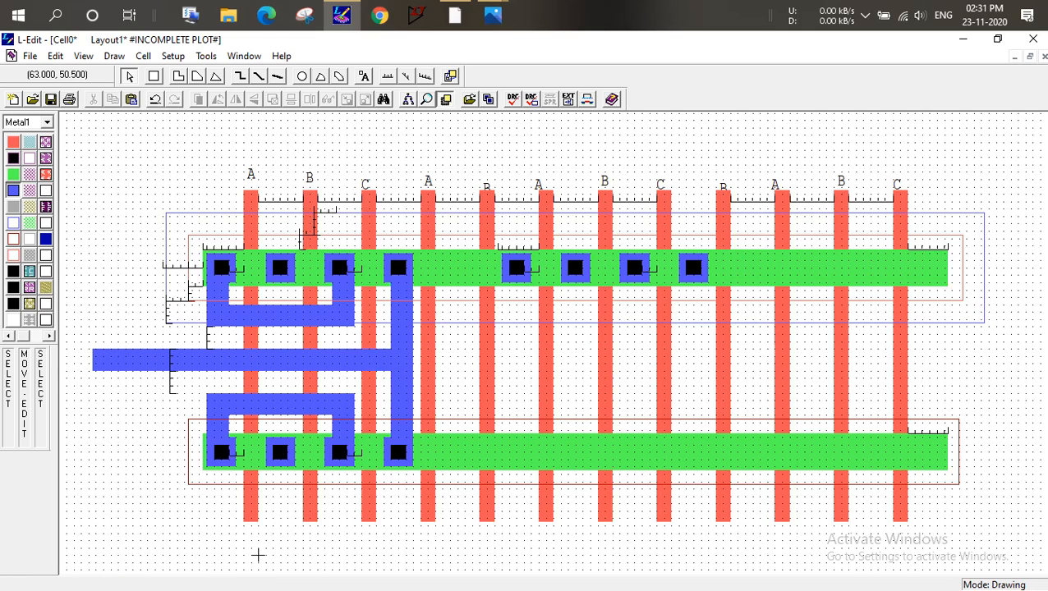
{"action": "key", "text": "ctrl+x"}
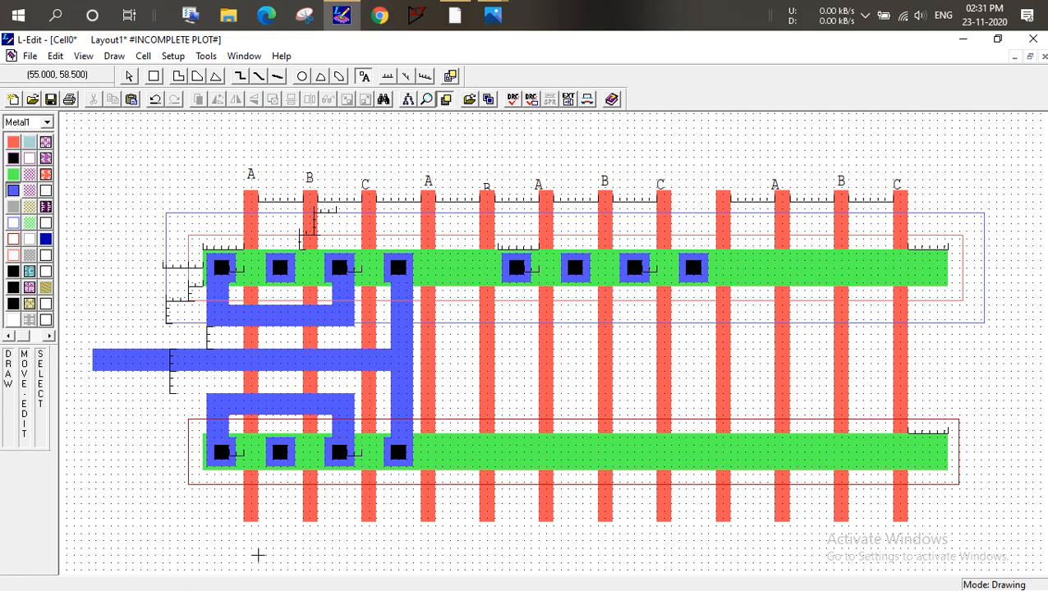
{"action": "left_click", "coordinate": [257, 556]}
{"action": "type", "text": "COUT"}
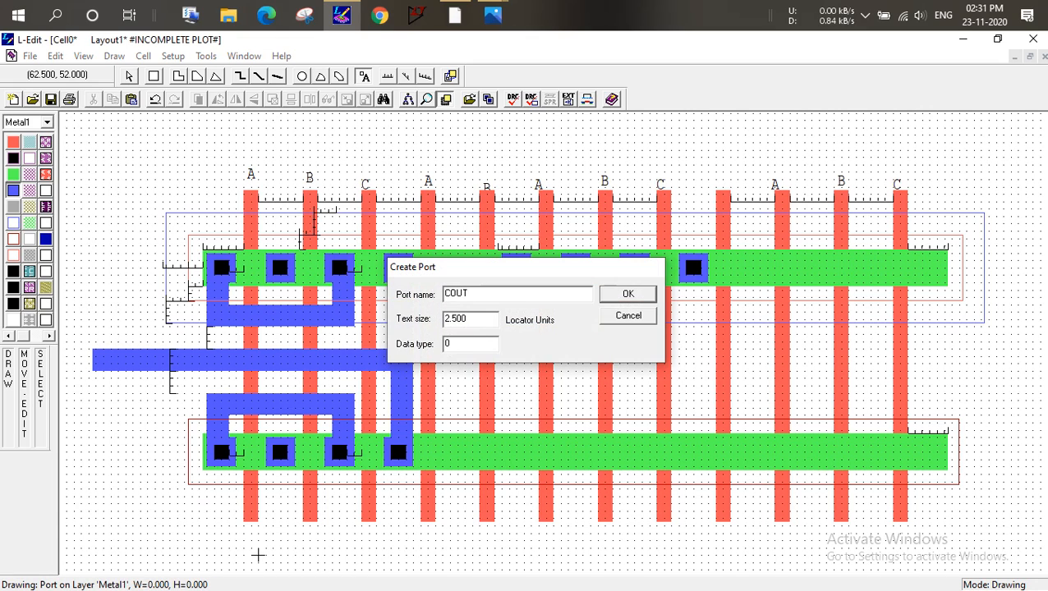
{"action": "key", "text": "Return"}
{"action": "left_click", "coordinate": [257, 556]}
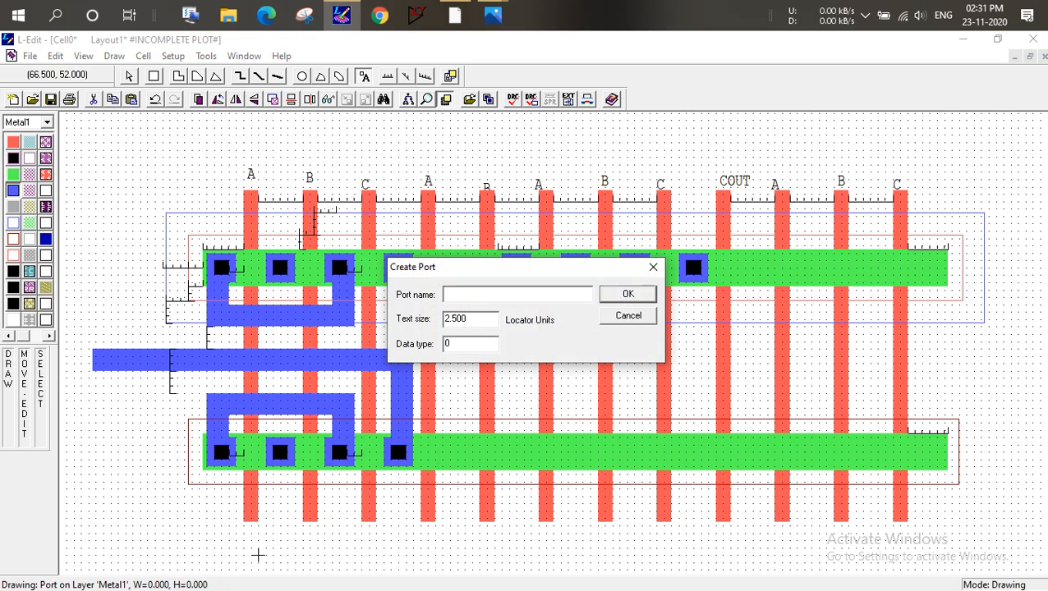
{"action": "key", "text": "Escape"}
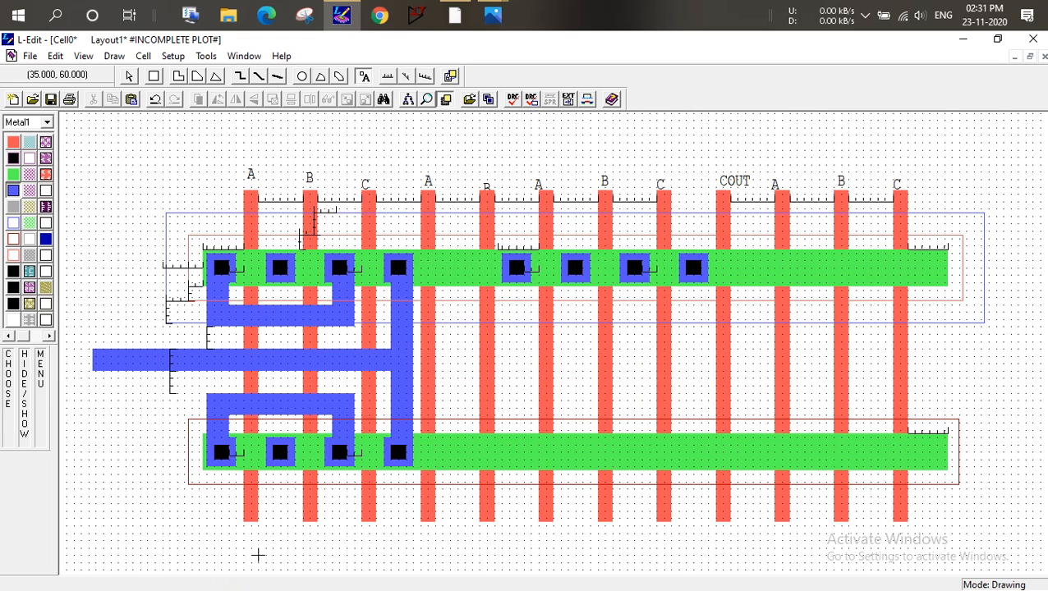
Following the stick diagram, copy the upper U-shaped Metal1 strap to join the upper contacts after the sixth and eighth gates
{"action": "left_click", "coordinate": [492, 15]}
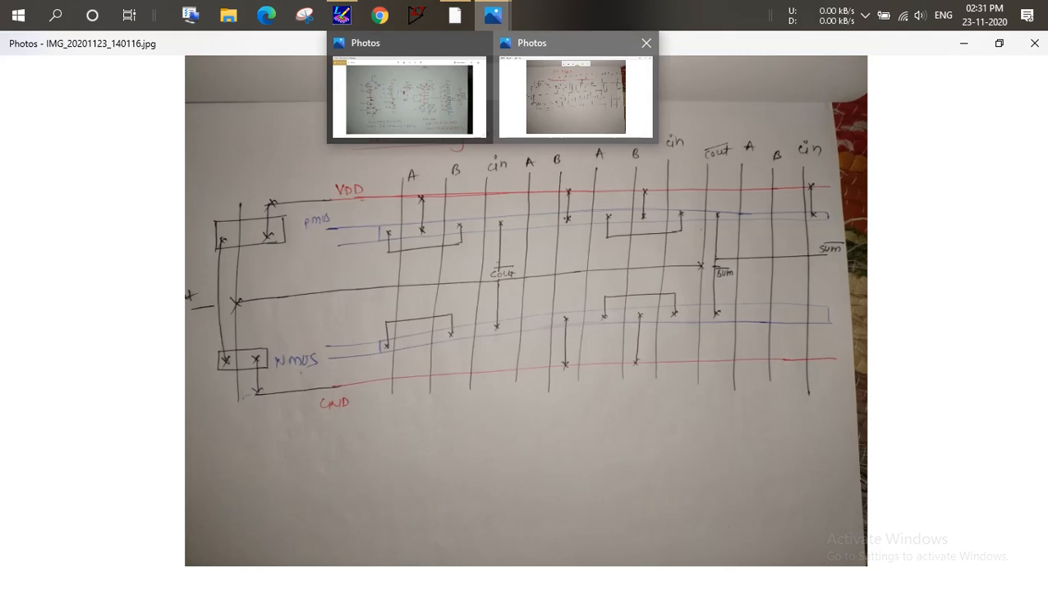
{"action": "left_click", "coordinate": [575, 96]}
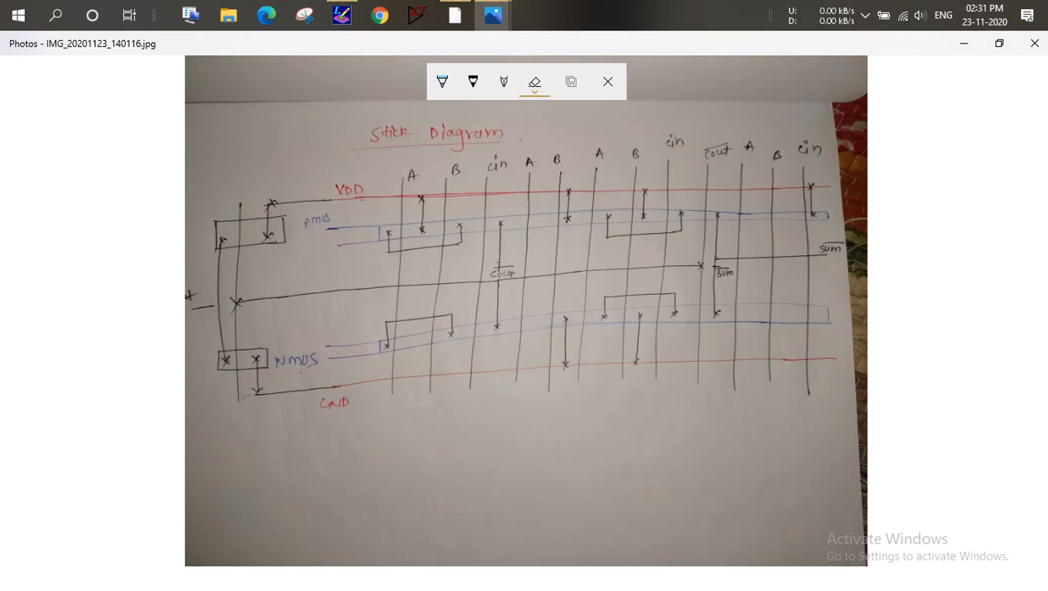
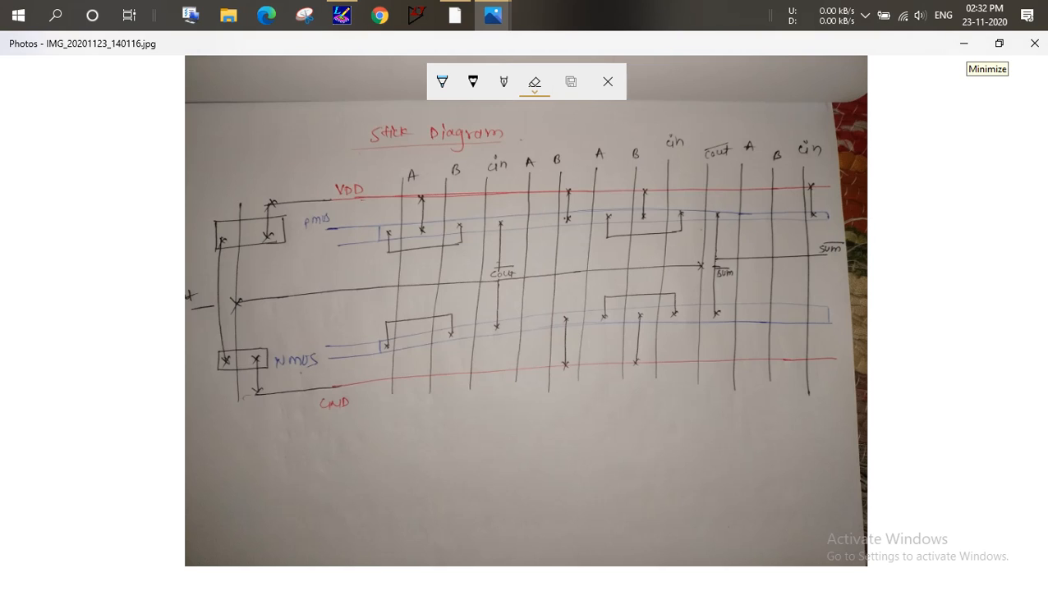
{"action": "left_click", "coordinate": [964, 43]}
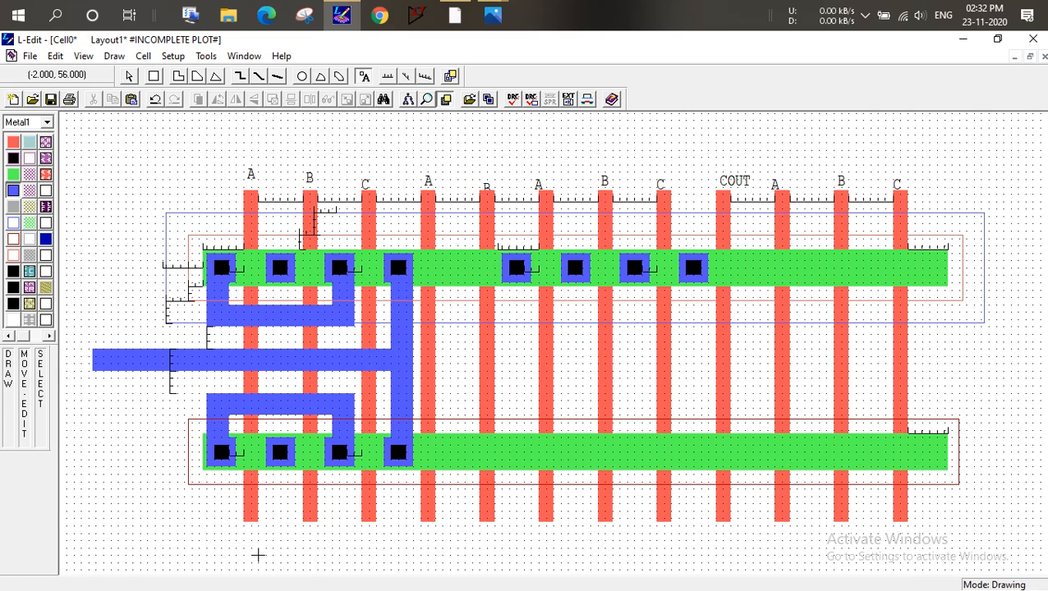
{"action": "left_click", "coordinate": [129, 75]}
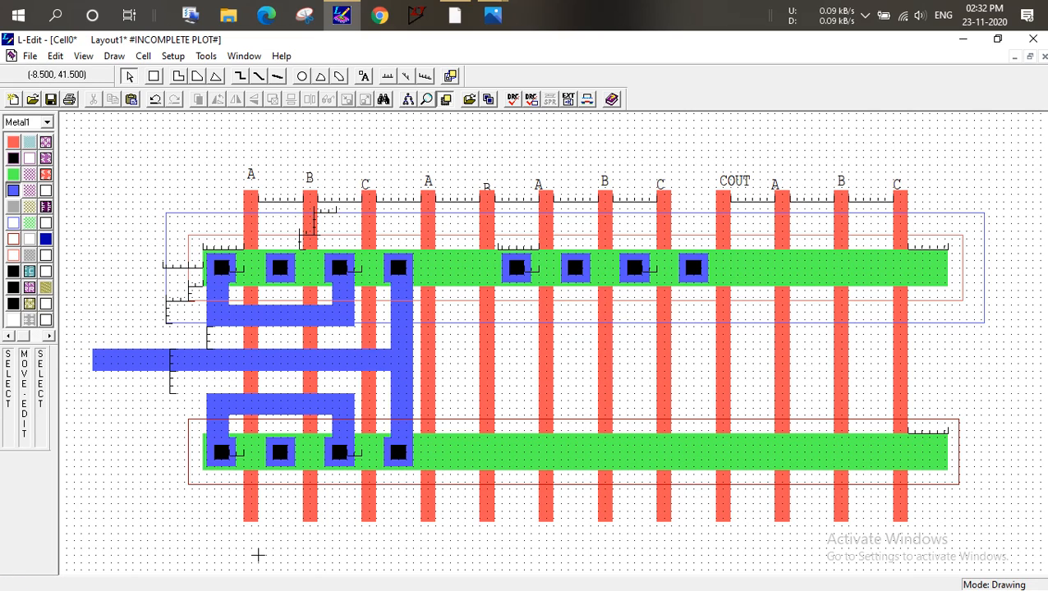
{"action": "left_click_drag", "start_coordinate": [195, 271], "coordinate": [360, 329]}
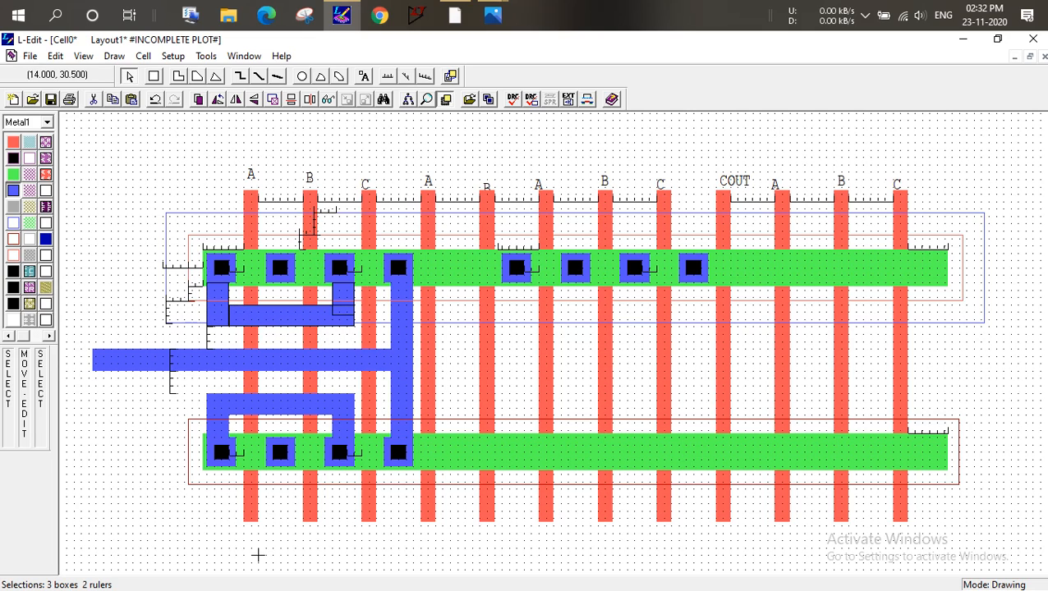
{"action": "key", "text": "ctrl+d"}
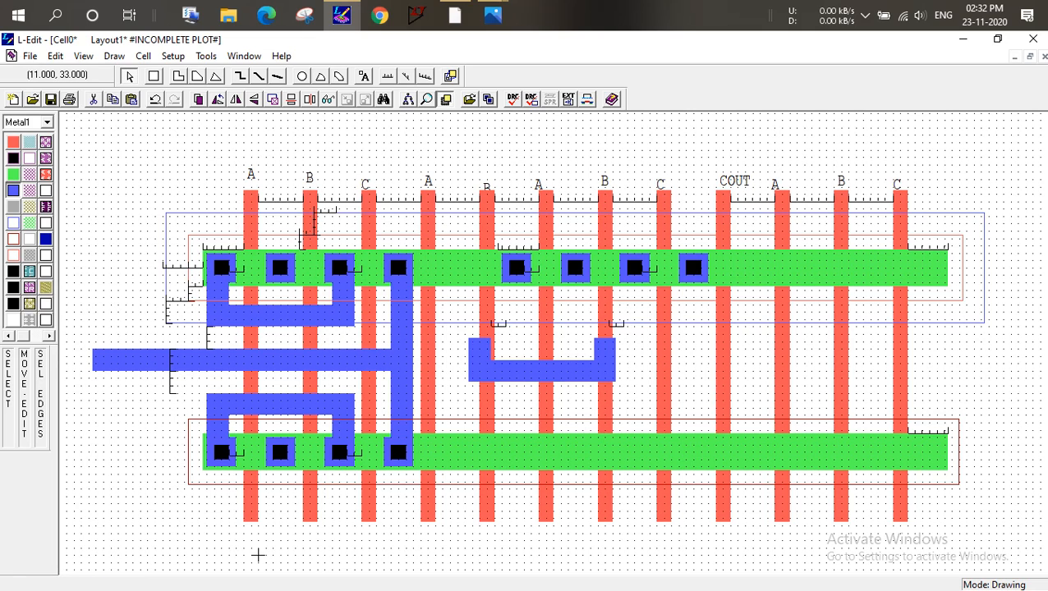
{"action": "left_click_drag", "start_coordinate": [524, 367], "coordinate": [619, 312], "text": "alt"}
{"action": "left_click", "coordinate": [641, 142]}
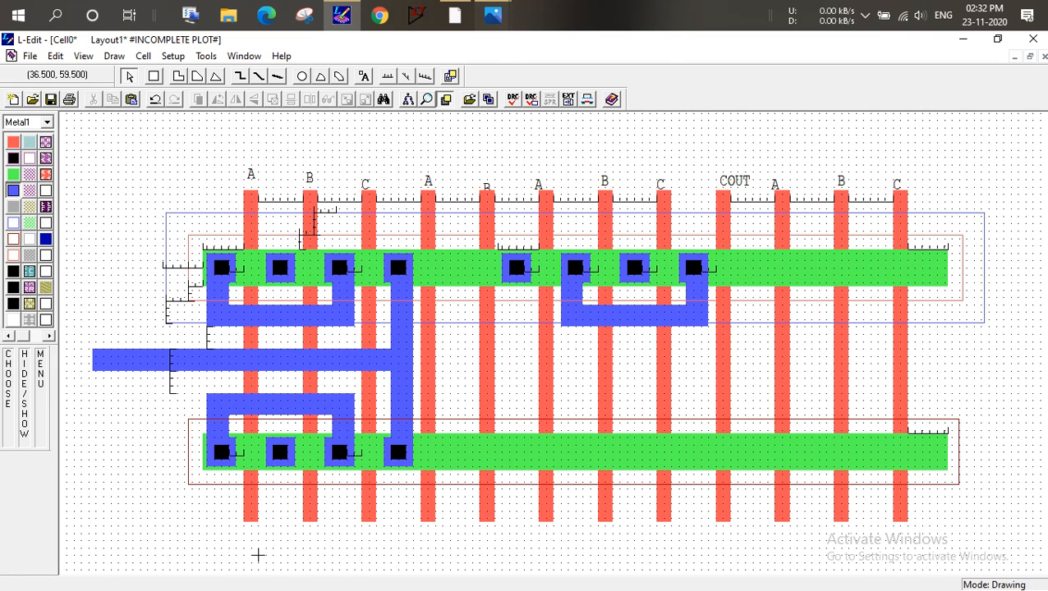
Examine the stick diagram for the remaining contacts and connections of the sum section
{"action": "mouse_move", "coordinate": [492, 14]}
{"action": "left_click", "coordinate": [568, 99]}
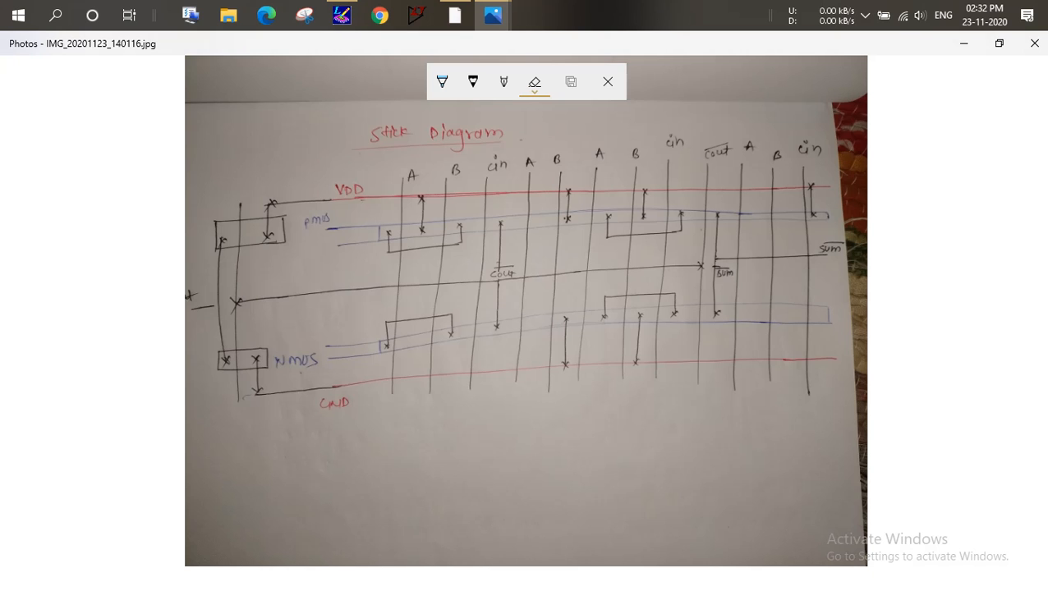
{"action": "key", "text": "alt+Tab"}
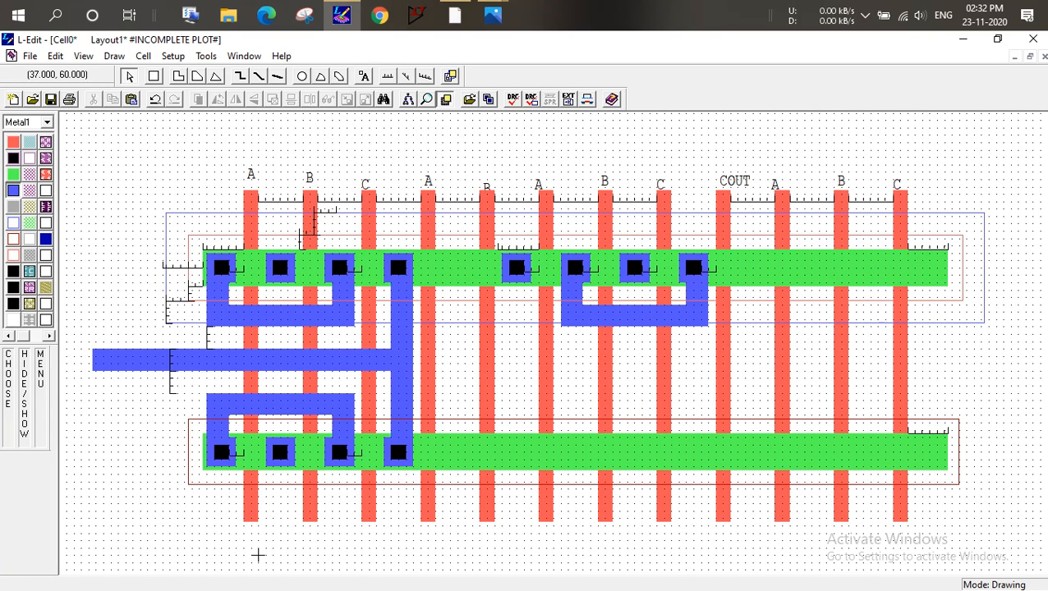
{"action": "mouse_move", "coordinate": [493, 16]}
{"action": "left_click", "coordinate": [574, 94]}
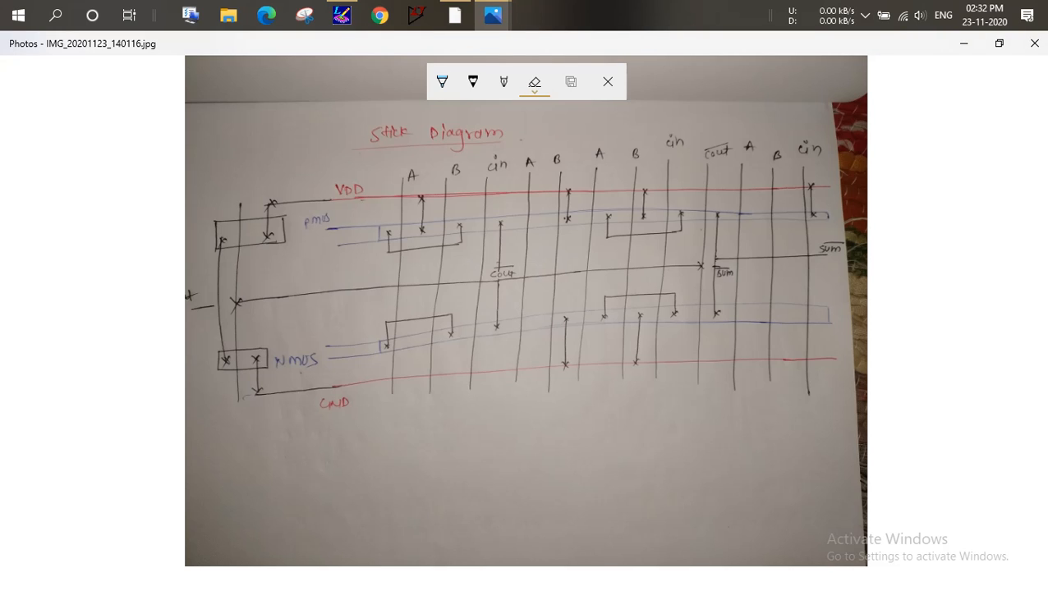
{"action": "key", "text": "ctrl"}
{"action": "key", "text": "ctrl"}
{"action": "left_click", "coordinate": [964, 44]}
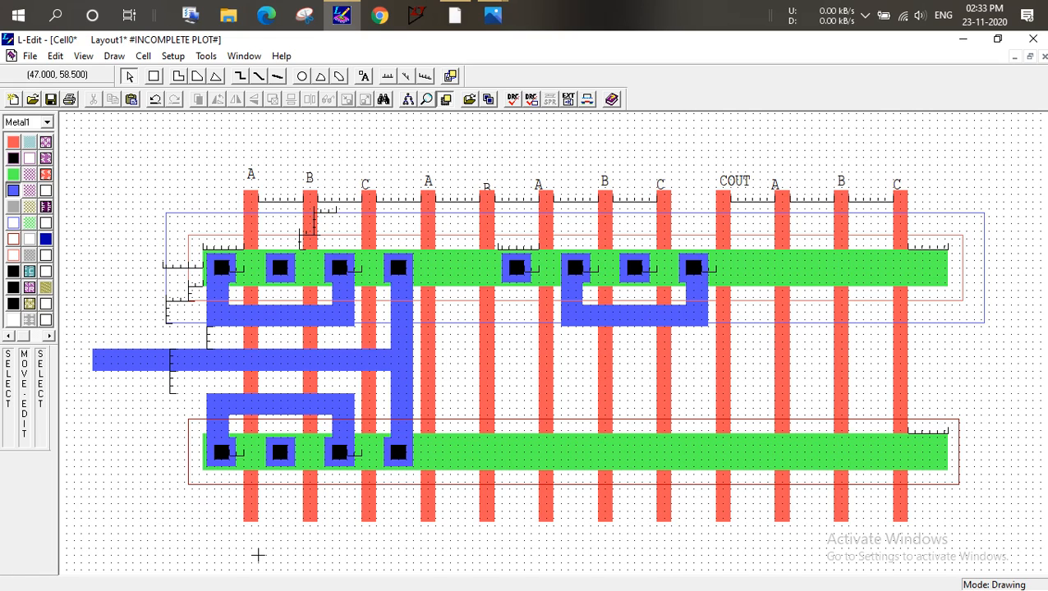
{"action": "mouse_move", "coordinate": [493, 15]}
{"action": "left_click", "coordinate": [574, 95]}
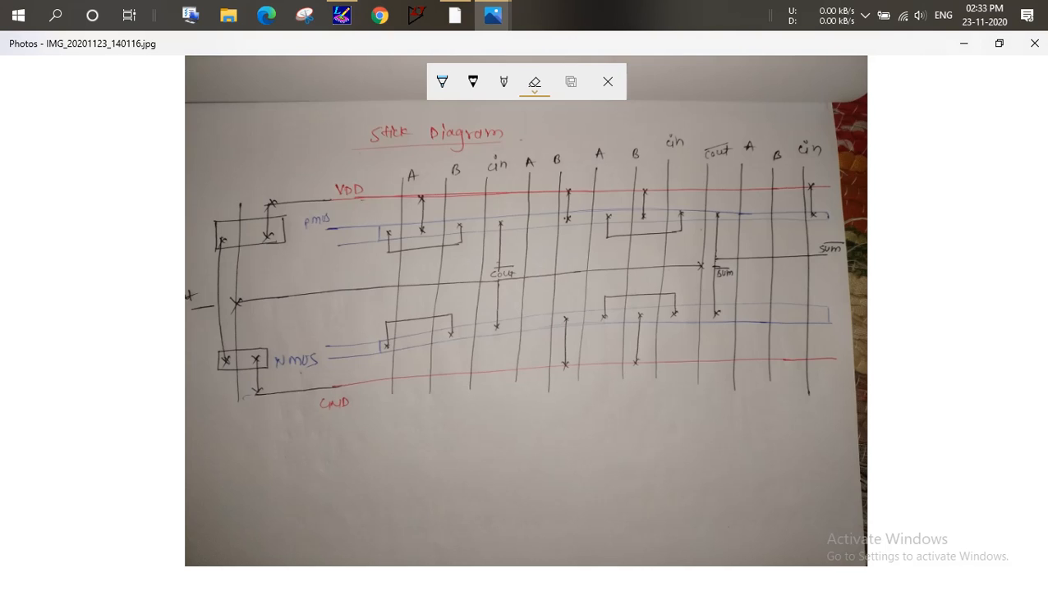
{"action": "key", "text": "alt+Tab"}
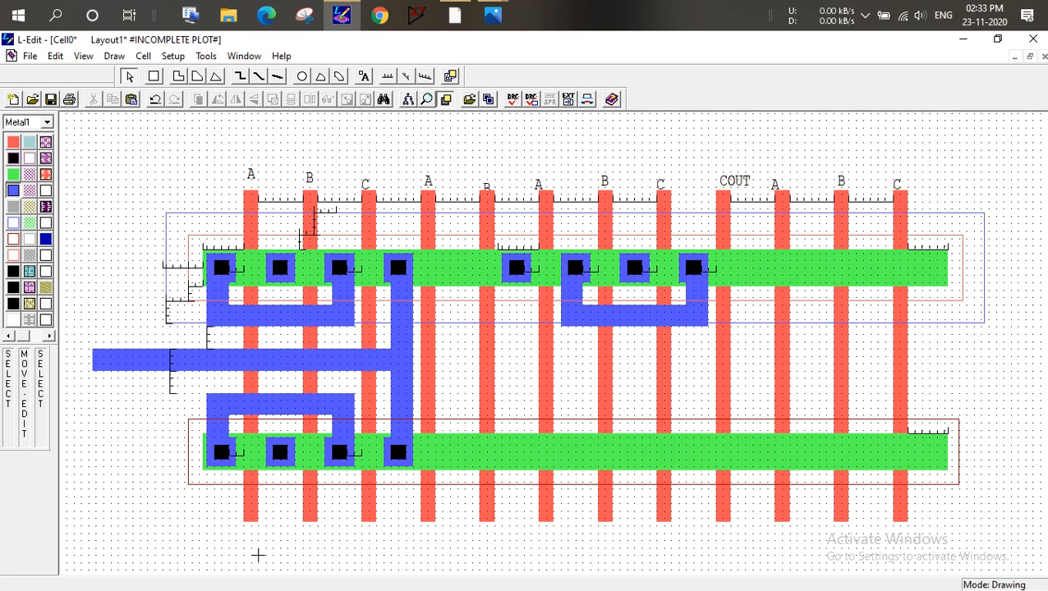
Copy the upper Metal1 contact after the fifth gate, with its rulers, onto the upper Active between the COUT and A gates
{"action": "left_click_drag", "start_coordinate": [494, 238], "coordinate": [542, 293]}
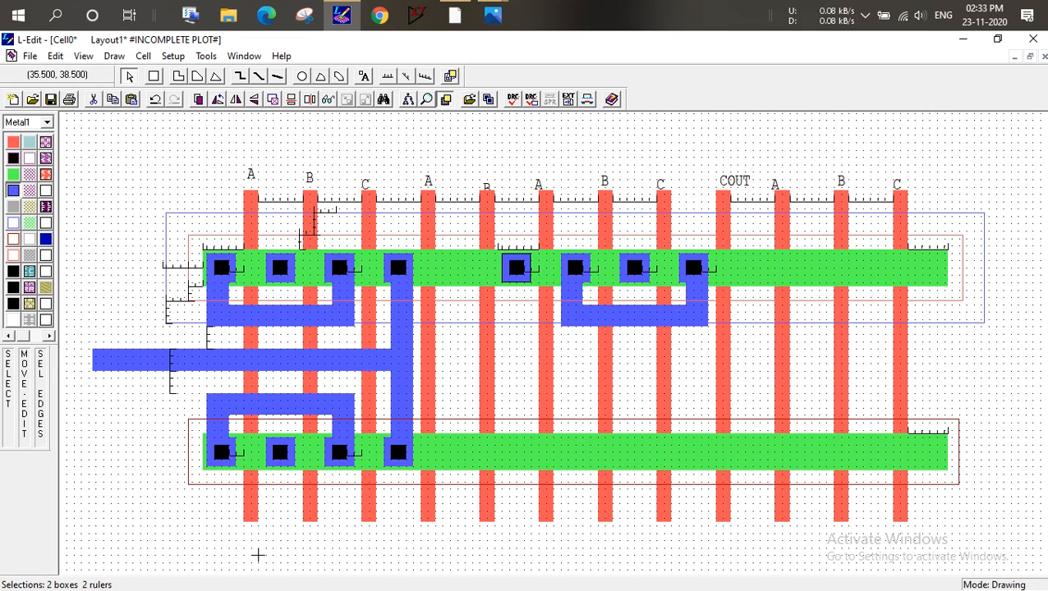
{"action": "key", "text": "ctrl+d"}
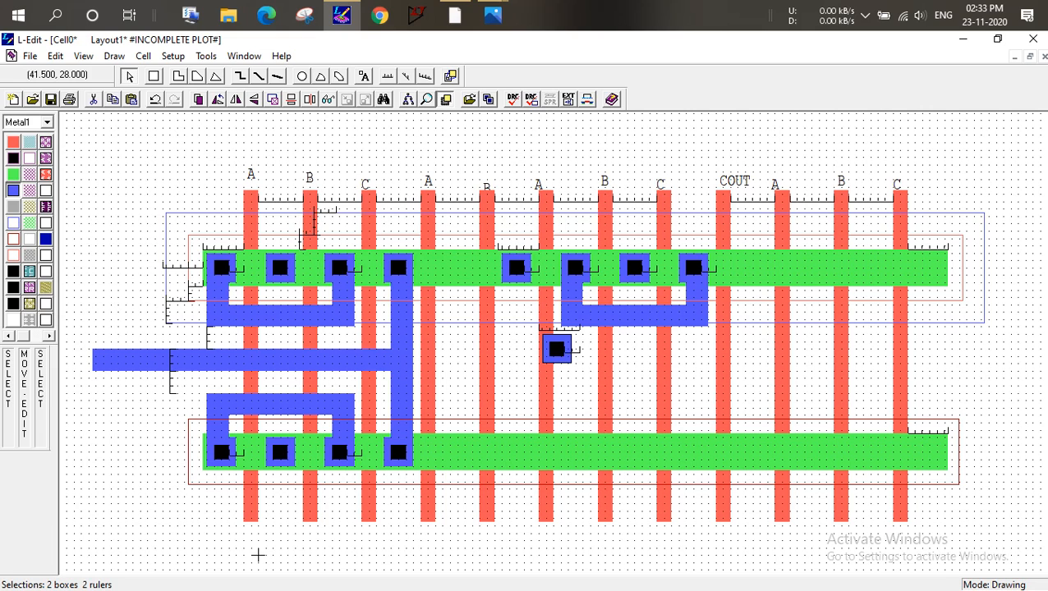
{"action": "left_click_drag", "start_coordinate": [556, 349], "coordinate": [752, 266]}
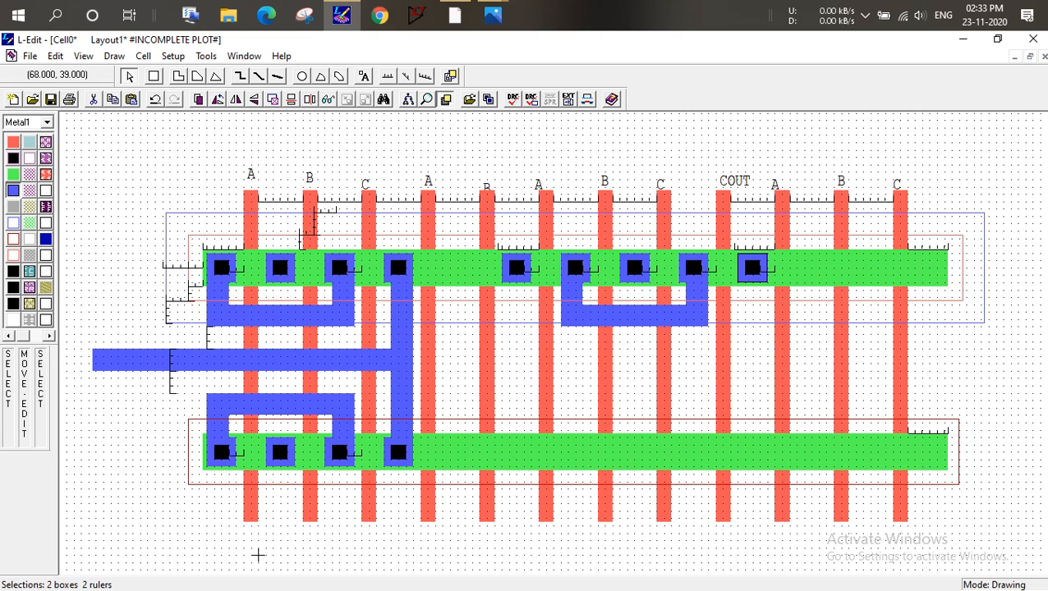
{"action": "left_click", "coordinate": [752, 422]}
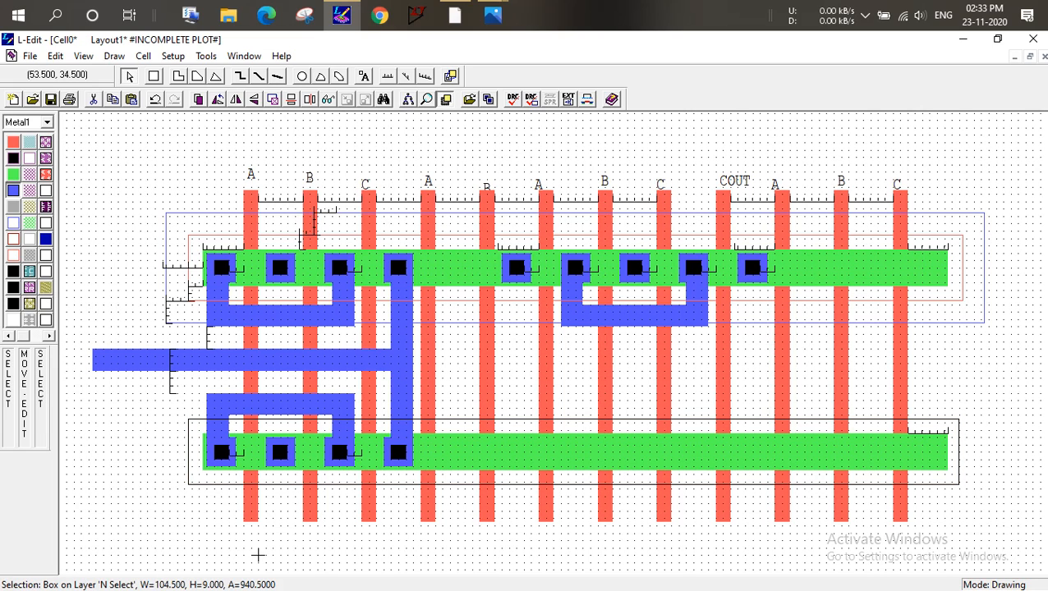
Copy the sum section's five upper contacts with their rulers onto the lower Active, directly below the originals
{"action": "left_click_drag", "start_coordinate": [494, 242], "coordinate": [774, 293]}
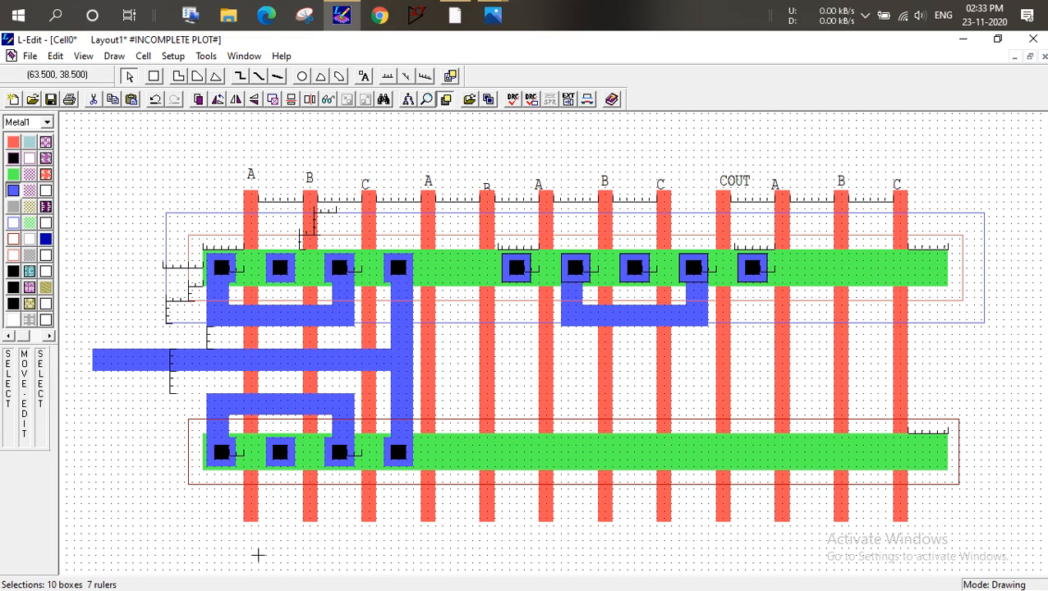
{"action": "key", "text": "alt"}
{"action": "key", "text": "ctrl+v"}
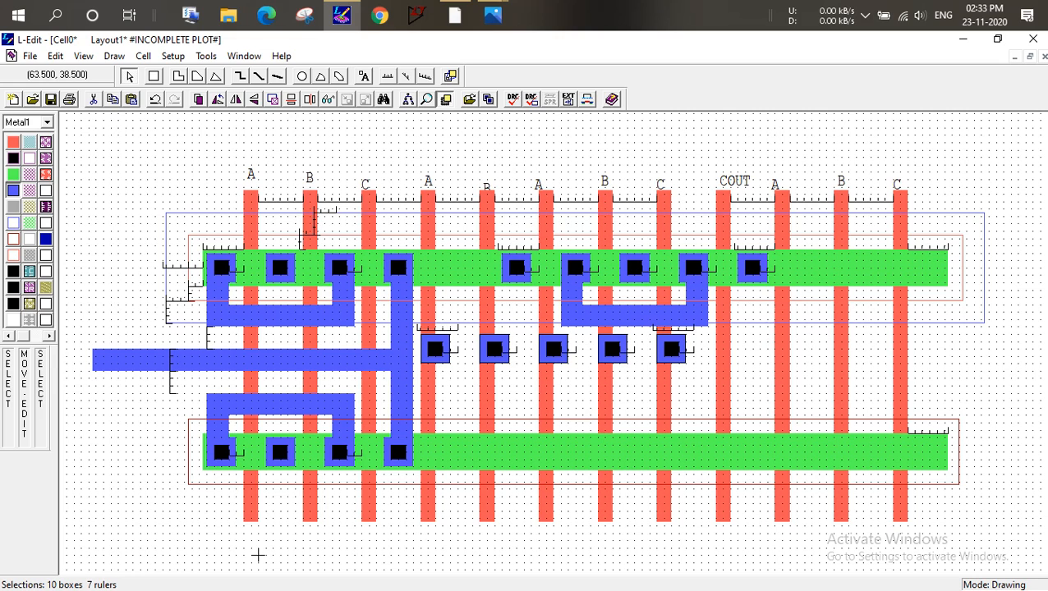
{"action": "left_click_drag", "start_coordinate": [598, 370], "coordinate": [694, 448], "text": "alt"}
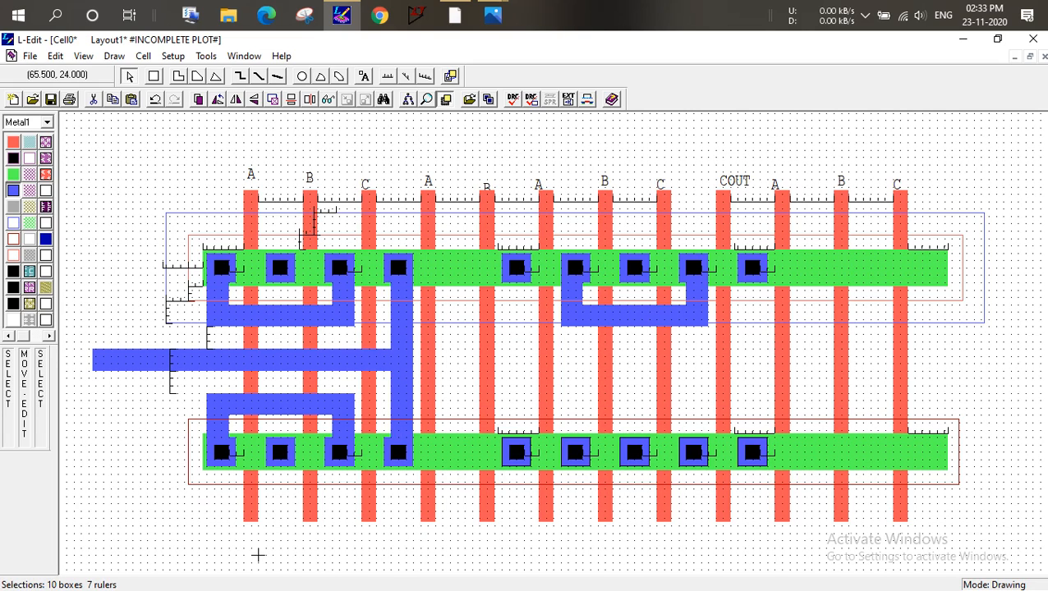
{"action": "left_click", "coordinate": [723, 379]}
Copy the sum section's 17 by 3 horizontal Metal1 strap and place it above the lower Active, level with the existing lower strap
{"action": "left_click", "coordinate": [619, 315]}
{"action": "left_click", "coordinate": [619, 316]}
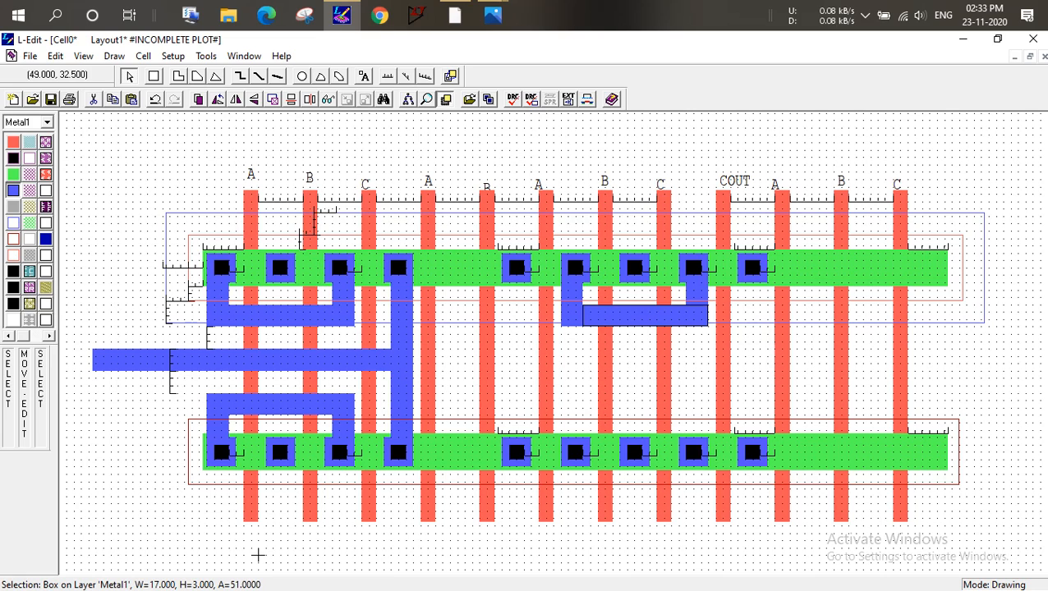
{"action": "key", "text": "ctrl+c"}
{"action": "key", "text": "ctrl+v"}
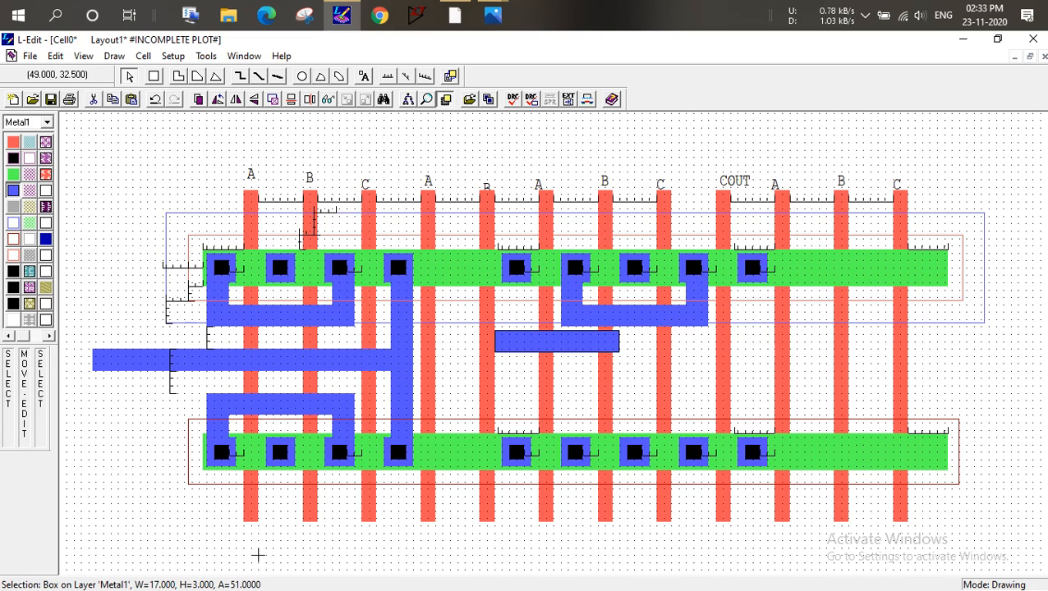
{"action": "left_click_drag", "start_coordinate": [584, 339], "coordinate": [665, 405]}
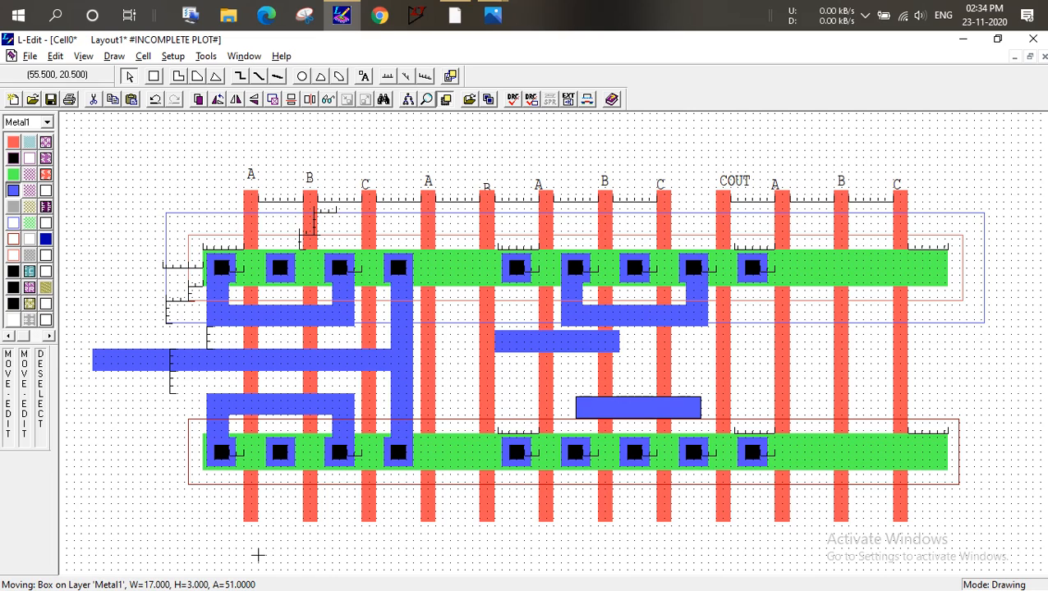
{"action": "left_click_drag", "start_coordinate": [664, 406], "coordinate": [664, 402]}
Stretch the central horizontal Metal1 line to a width of 84 so it ends just before the COUT gate
{"action": "left_click", "coordinate": [372, 357]}
{"action": "left_click", "coordinate": [372, 357]}
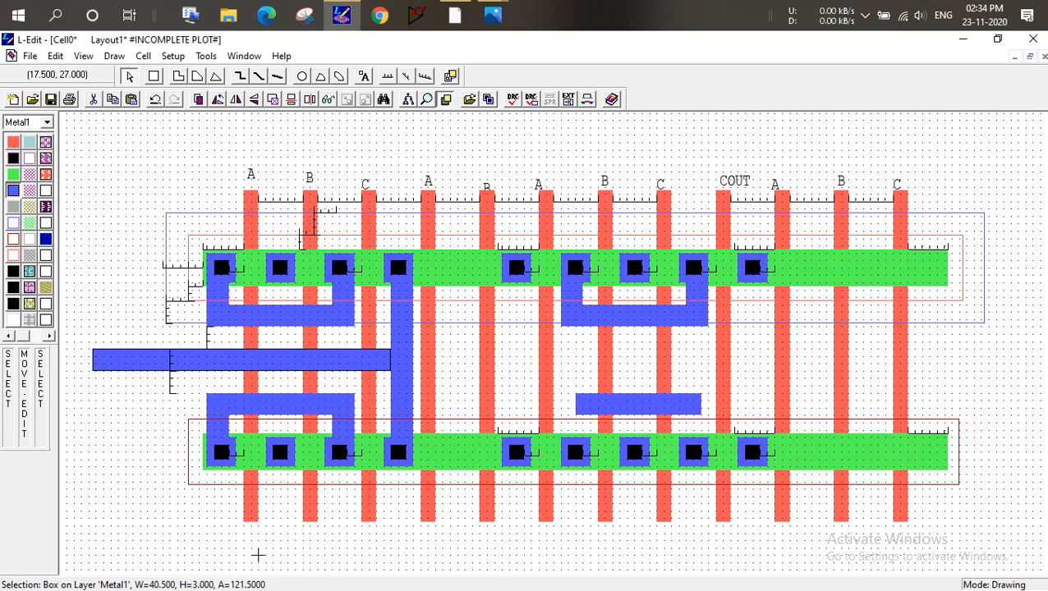
{"action": "left_click_drag", "start_coordinate": [390, 355], "coordinate": [711, 363], "text": "alt"}
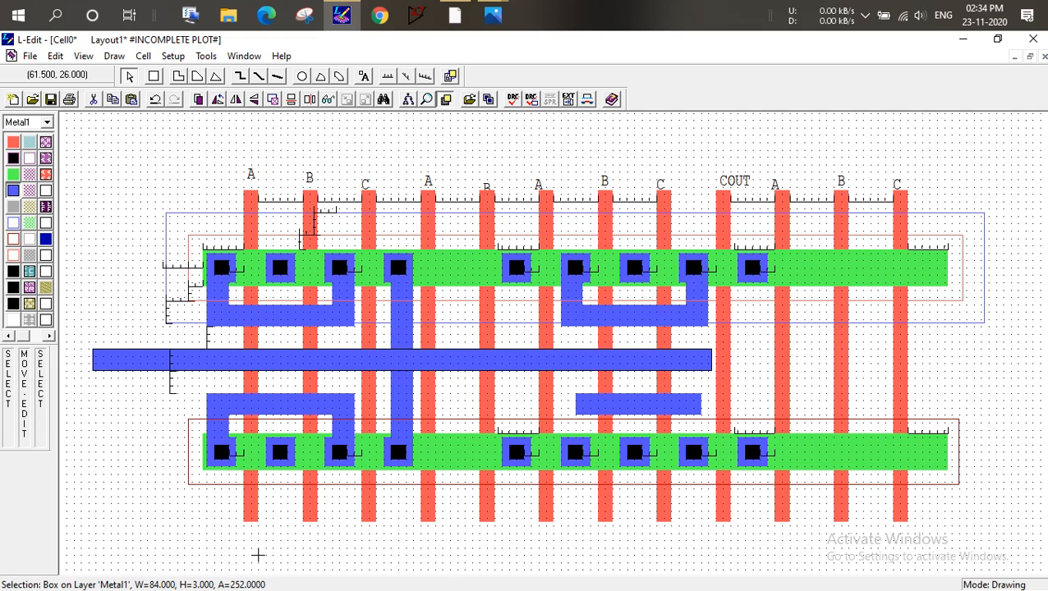
{"action": "left_click", "coordinate": [722, 364]}
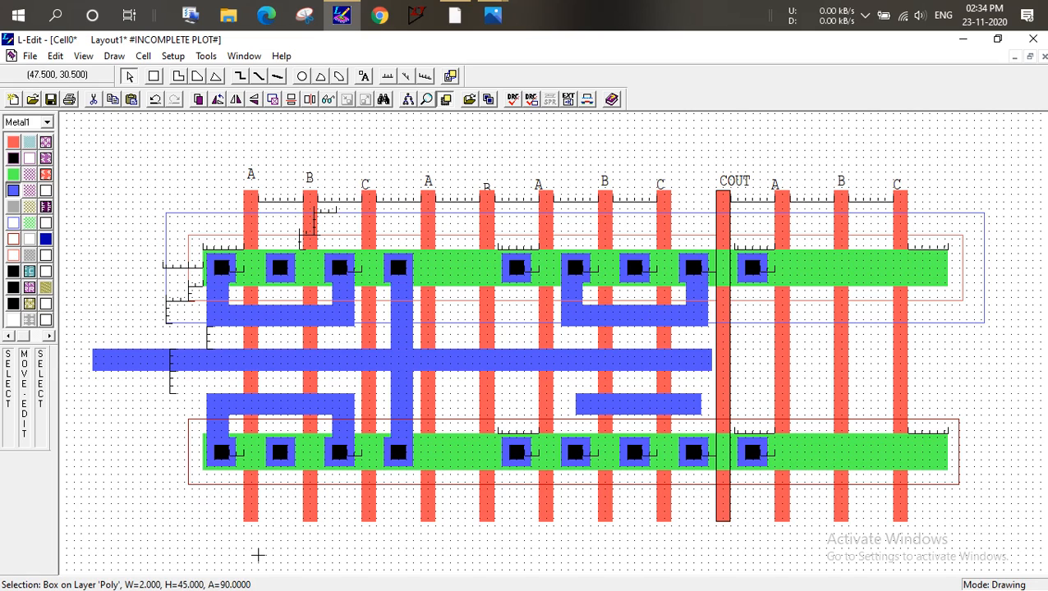
Copy the upper strap's left Metal1 leg down to link the lower strap with the lower contact after the sixth gate
{"action": "left_click", "coordinate": [575, 300]}
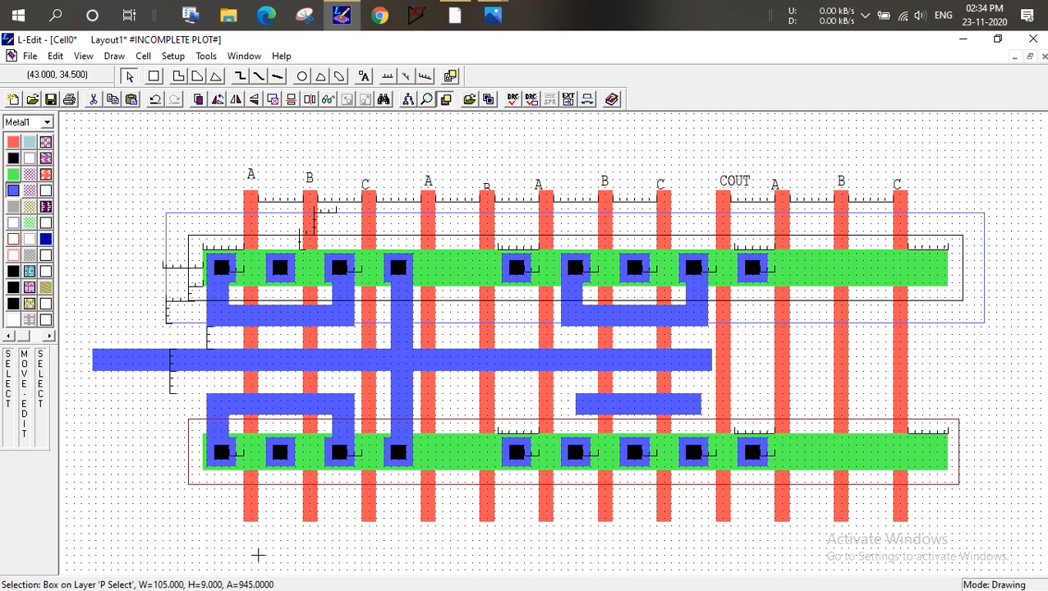
{"action": "left_click", "coordinate": [575, 301]}
{"action": "left_click_drag", "start_coordinate": [567, 305], "coordinate": [567, 417]}
{"action": "key", "text": "alt"}
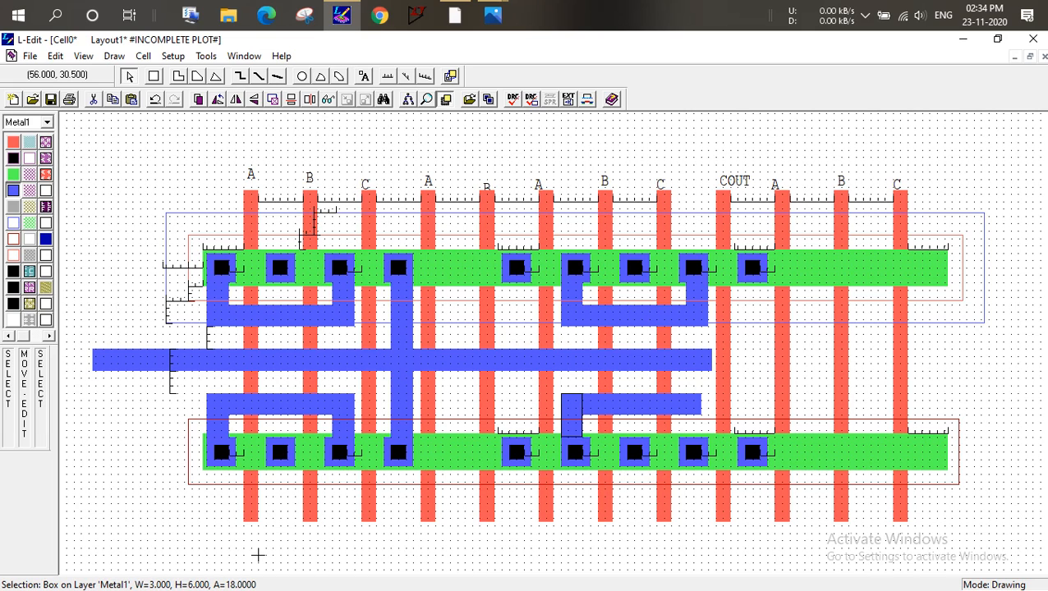
Copy the upper strap's right Metal1 leg down onto the right end of the sum section's lower strap
{"action": "left_click", "coordinate": [692, 294]}
{"action": "left_click", "coordinate": [692, 294]}
{"action": "left_click", "coordinate": [692, 293]}
{"action": "key", "text": "ctrl+c"}
{"action": "key", "text": "ctrl+v"}
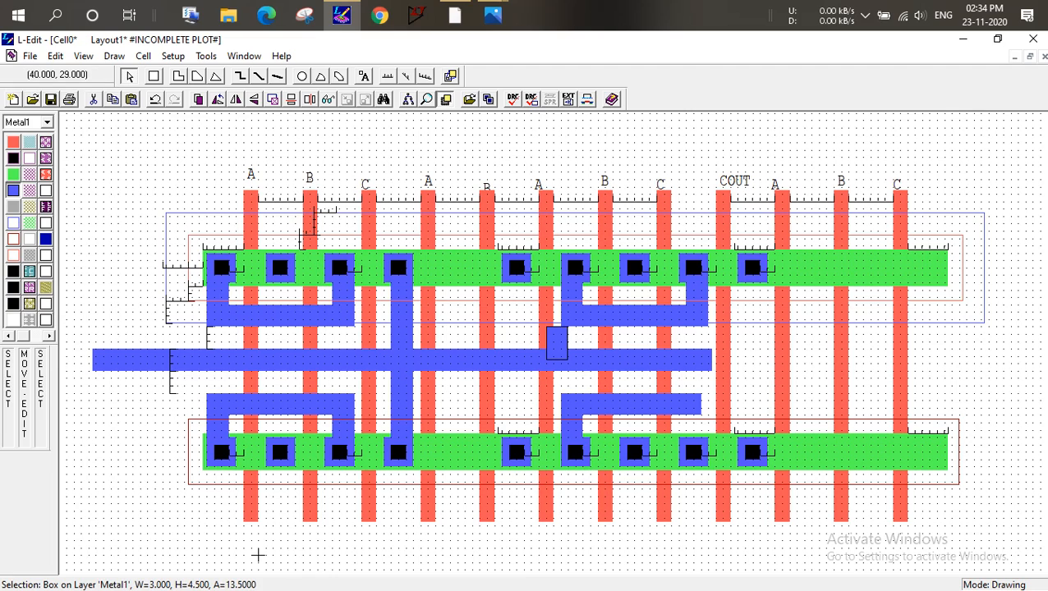
{"action": "left_click_drag", "start_coordinate": [556, 343], "coordinate": [700, 409], "text": "alt"}
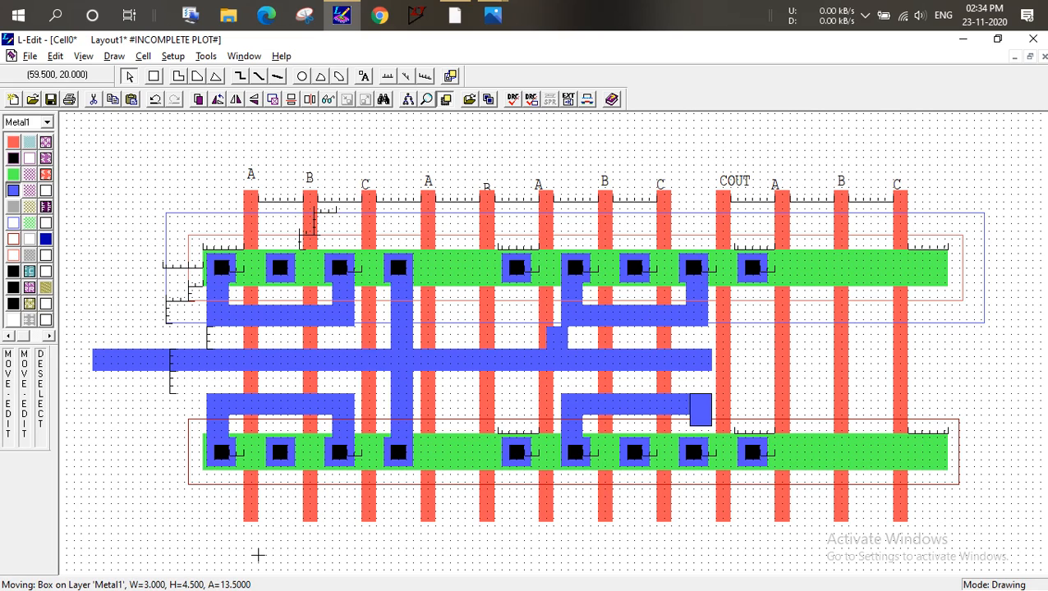
{"action": "left_click_drag", "start_coordinate": [700, 410], "coordinate": [700, 410], "text": "alt"}
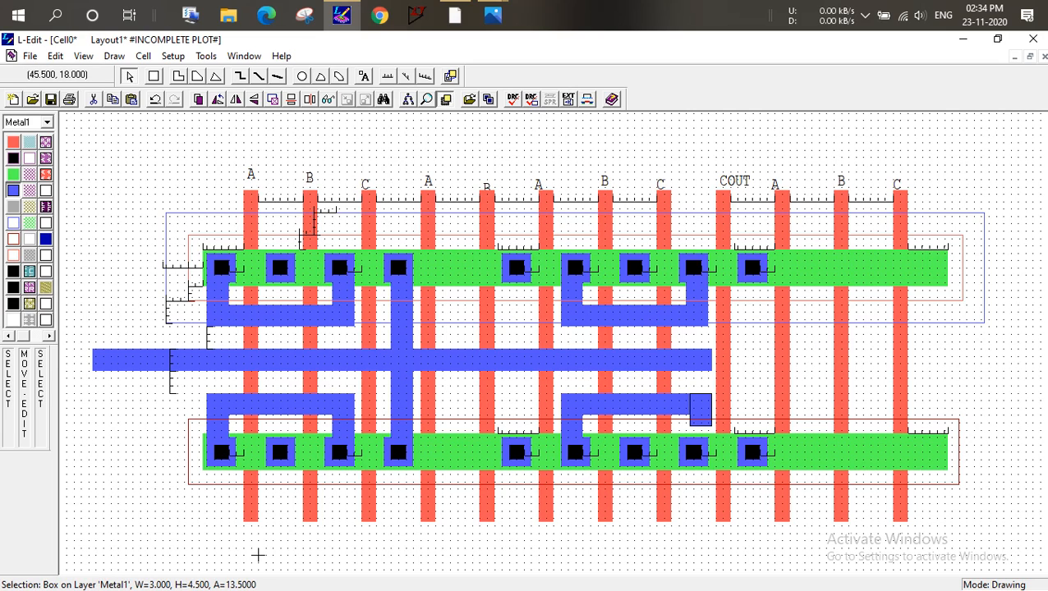
Align and extend the copied Metal1 leg to link the lower strap with the lower contact just before the COUT gate
{"action": "mouse_move", "coordinate": [707, 411]}
{"action": "left_mouse_down"}
{"action": "mouse_move", "coordinate": [698, 438]}
{"action": "mouse_move", "coordinate": [676, 438]}
{"action": "mouse_move", "coordinate": [702, 435]}
{"action": "mouse_move", "coordinate": [696, 400]}
{"action": "left_mouse_up"}
{"action": "left_click", "coordinate": [703, 421]}
{"action": "left_click", "coordinate": [702, 420]}
{"action": "left_click", "coordinate": [692, 403]}
{"action": "left_click", "coordinate": [740, 396]}
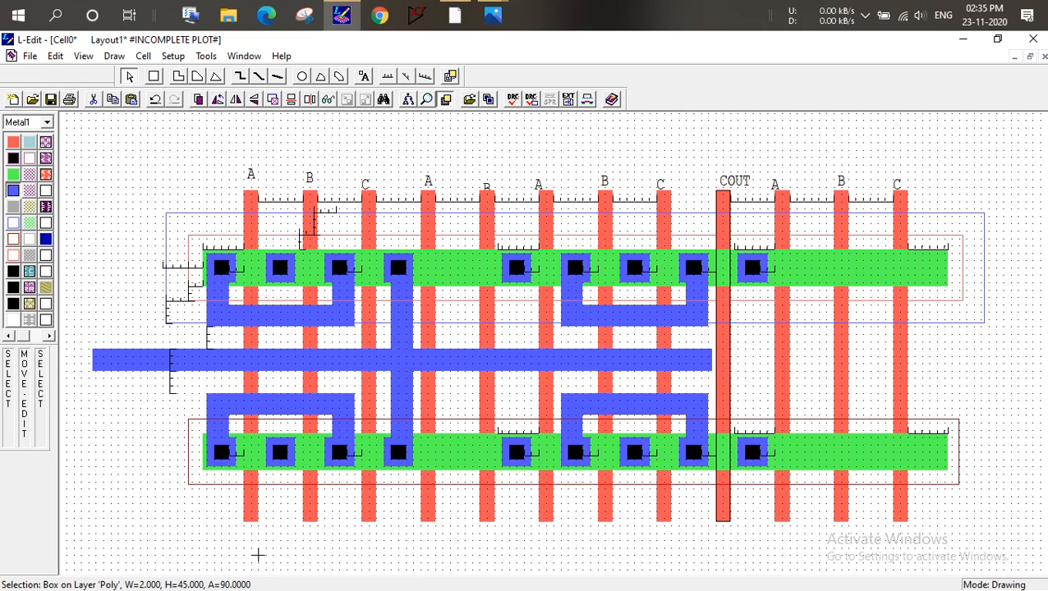
Copy the 3 by 21 vertical Metal1 line and place it between the upper and lower contacts just after the COUT gate
{"action": "left_click_drag", "start_coordinate": [711, 355], "coordinate": [712, 356], "text": "alt"}
{"action": "left_click", "coordinate": [712, 355]}
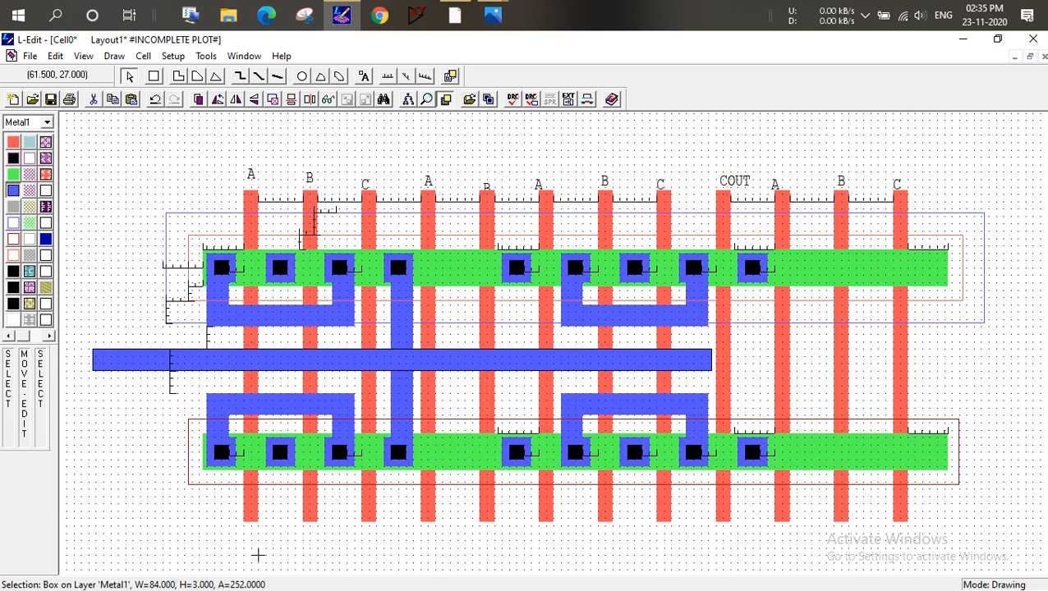
{"action": "left_click", "coordinate": [402, 327]}
{"action": "key", "text": "ctrl+v"}
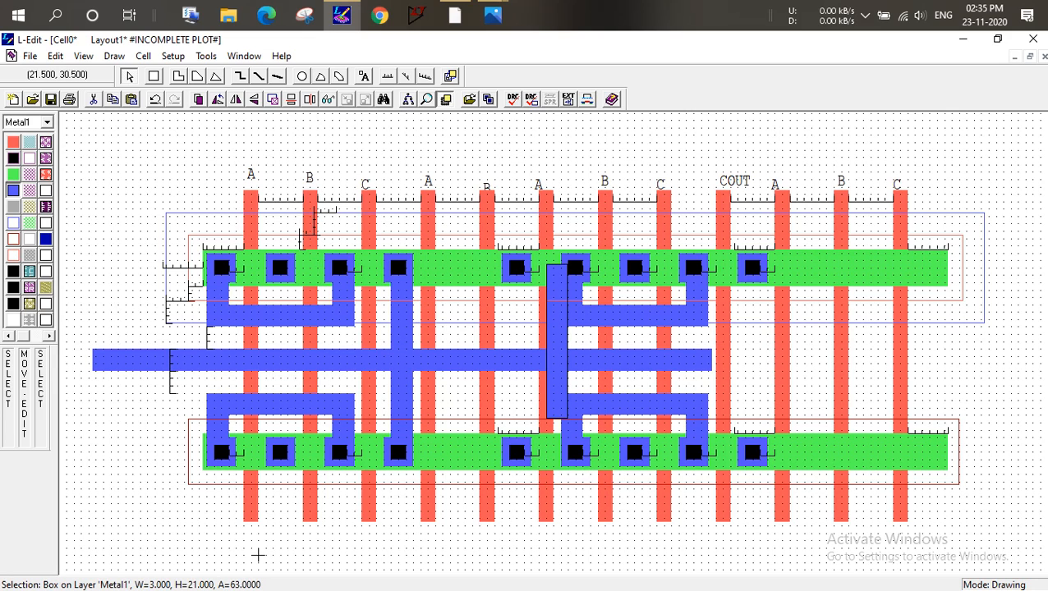
{"action": "left_click_drag", "start_coordinate": [556, 338], "coordinate": [754, 362], "text": "alt"}
{"action": "left_click", "coordinate": [919, 367]}
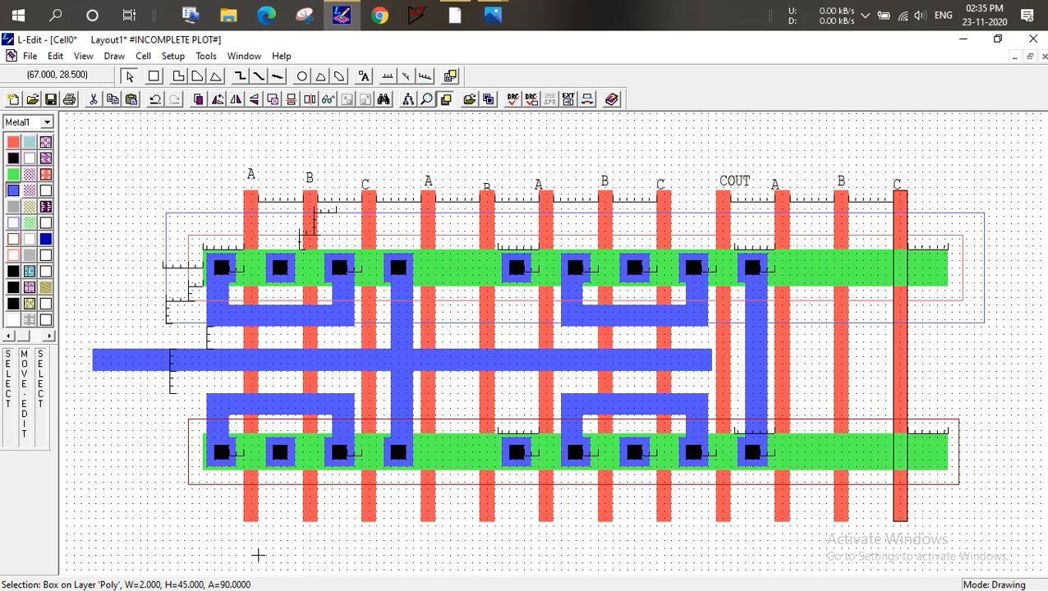
{"action": "key", "text": "ctrl"}
{"action": "left_click", "coordinate": [1032, 382]}
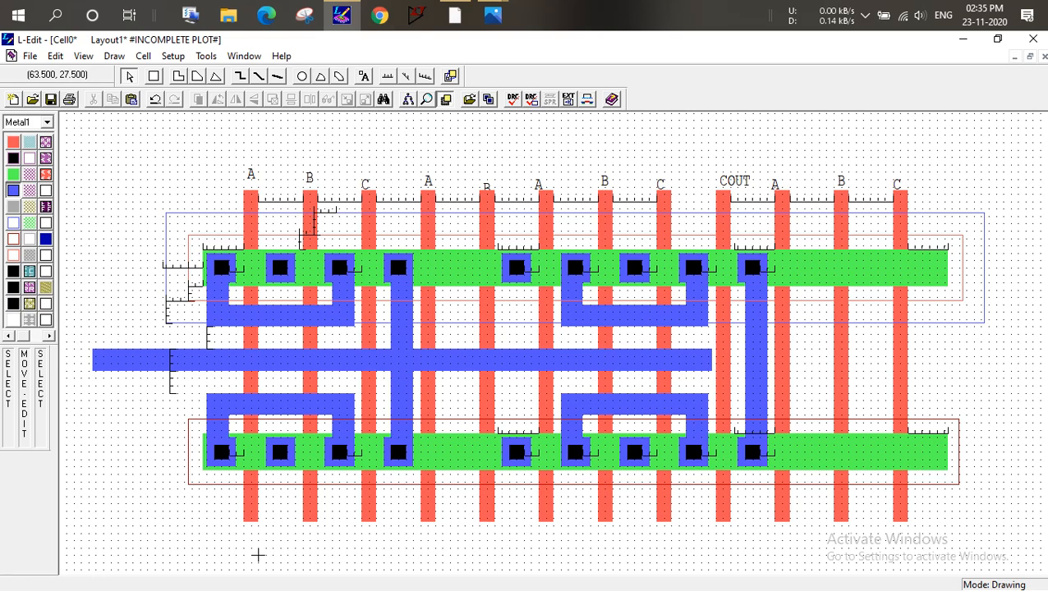
Shorten the central horizontal Metal1 line to a width of 81 by pulling back its end near the COUT gate
{"action": "key", "text": "alt"}
{"action": "left_click", "coordinate": [257, 556]}
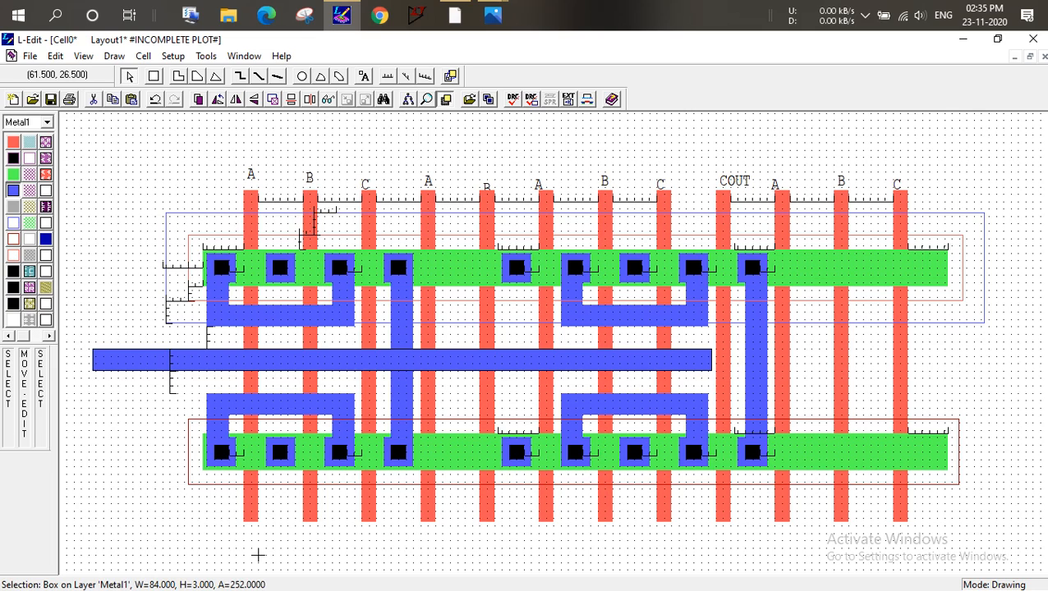
{"action": "left_click", "coordinate": [711, 360], "text": "ctrl"}
{"action": "left_click", "coordinate": [697, 359]}
{"action": "left_click_drag", "start_coordinate": [711, 360], "coordinate": [689, 360], "text": "alt"}
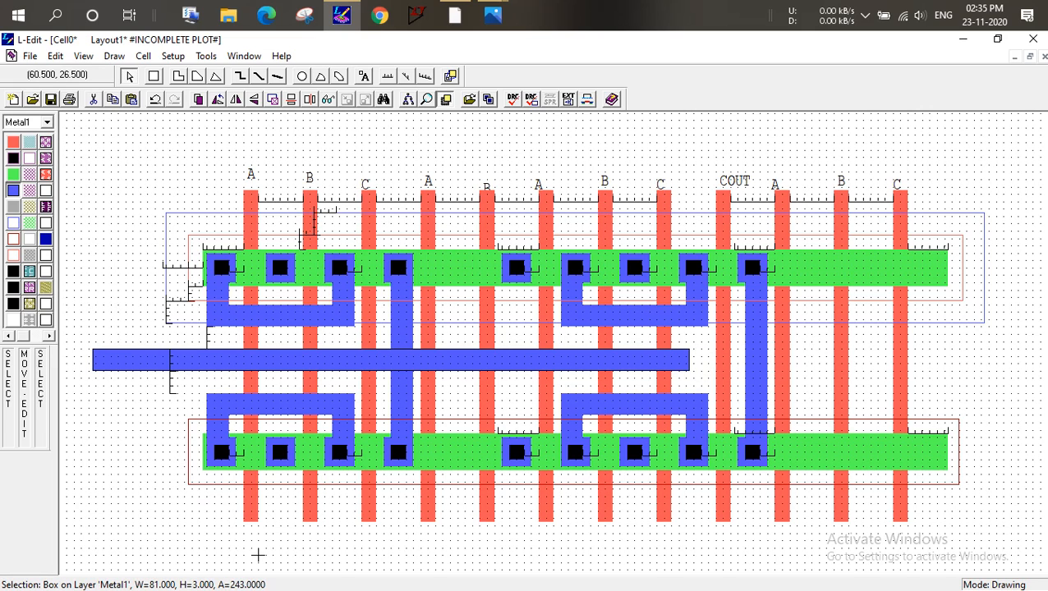
{"action": "left_click", "coordinate": [719, 360]}
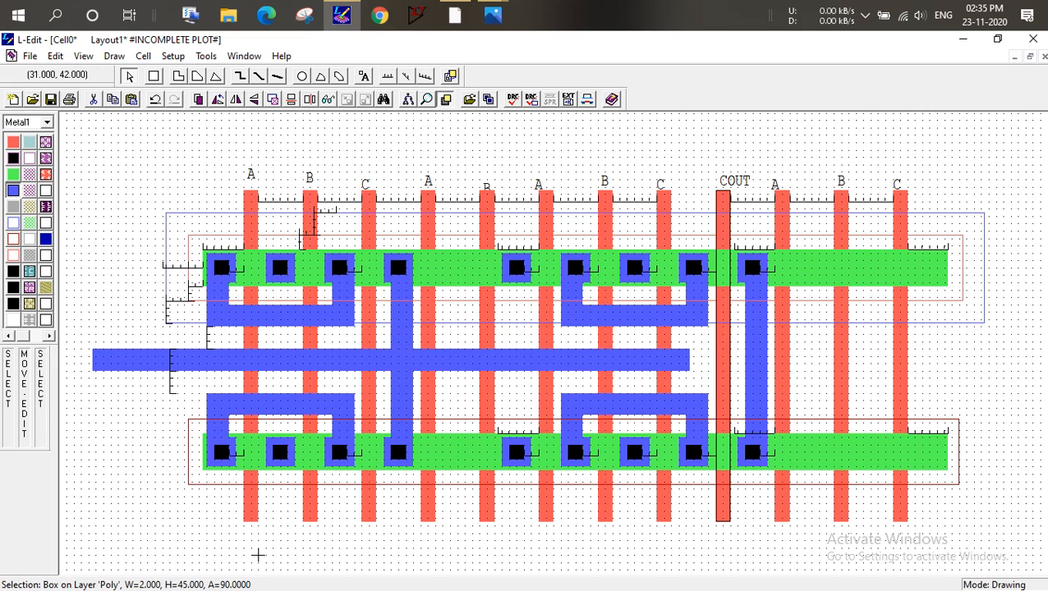
Set up box drawing on the Poly Contact layer for the connection to the COUT gate
{"action": "left_click", "coordinate": [13, 142]}
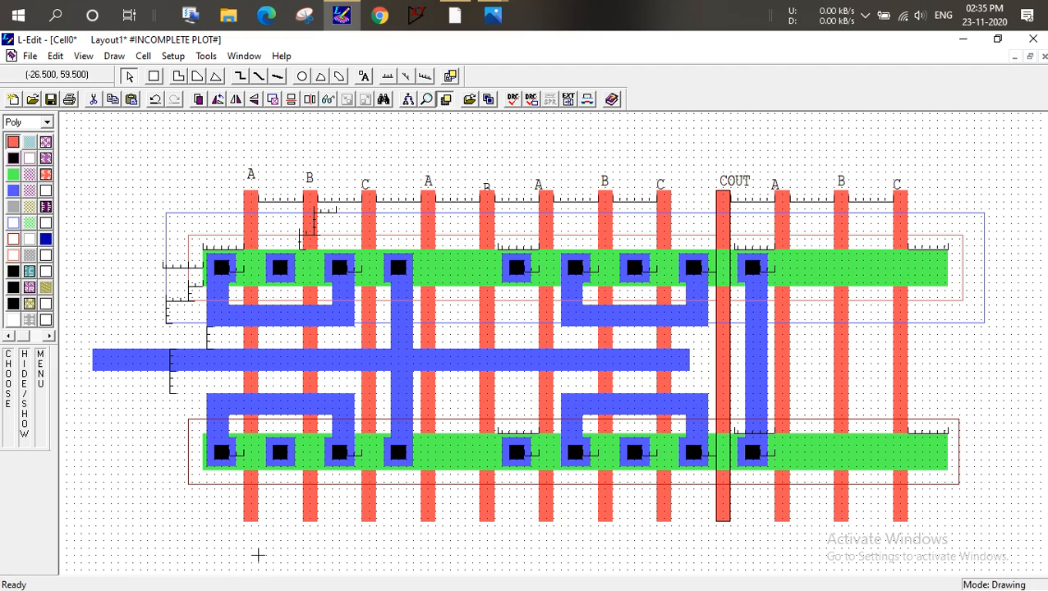
{"action": "left_click", "coordinate": [154, 75]}
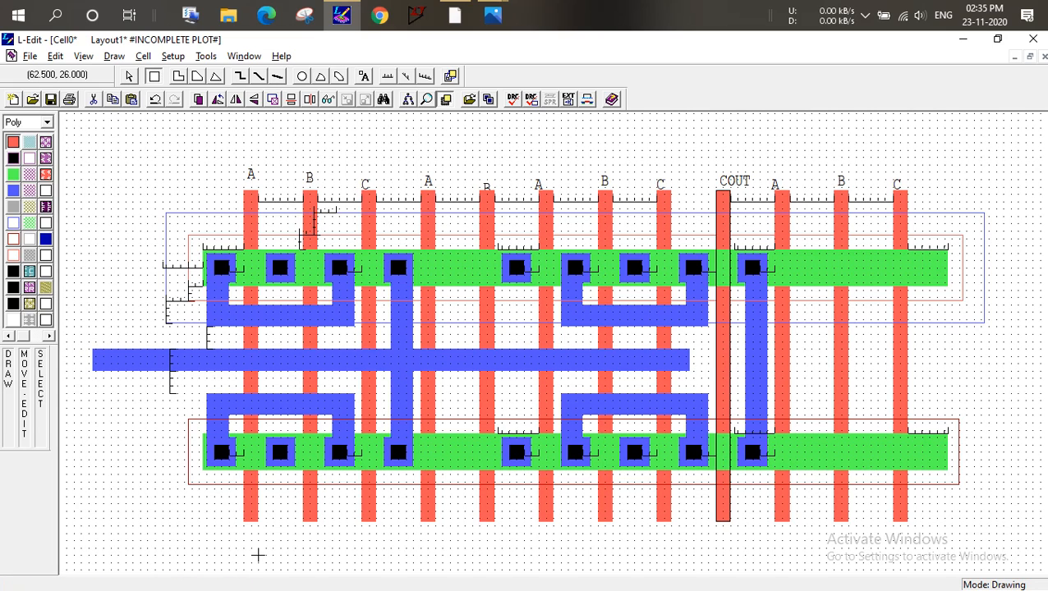
{"action": "left_click", "coordinate": [257, 555]}
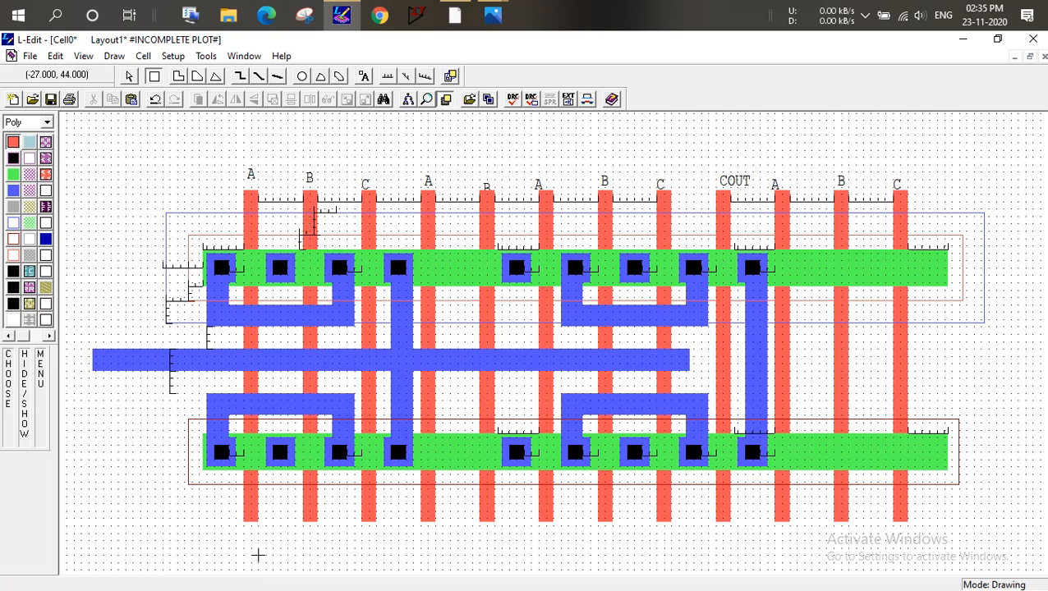
{"action": "left_click", "coordinate": [14, 287]}
{"action": "left_click", "coordinate": [13, 272]}
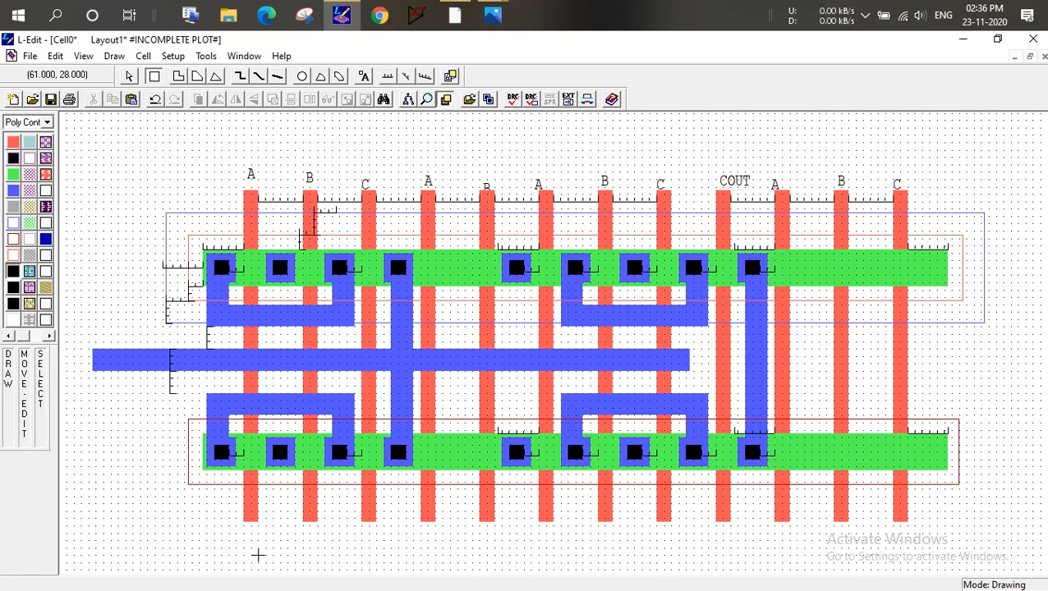
Draw a 2 by 2 Poly Contact box beside the COUT poly line and surround it with a 4 by 4 Metal1 box
{"action": "left_click_drag", "start_coordinate": [708, 348], "coordinate": [722, 364]}
{"action": "left_click", "coordinate": [678, 128]}
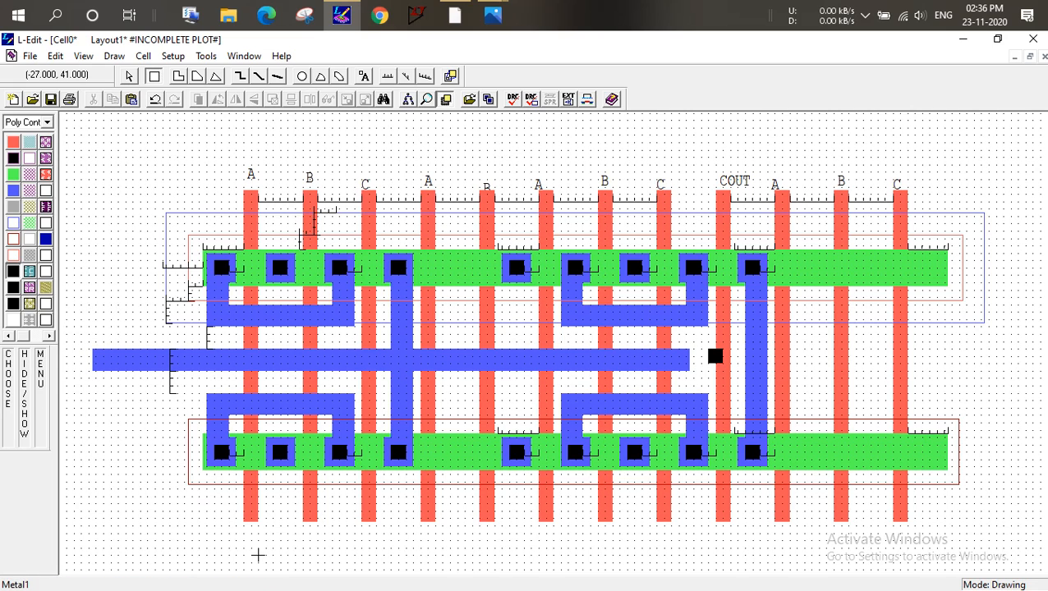
{"action": "left_click", "coordinate": [13, 189]}
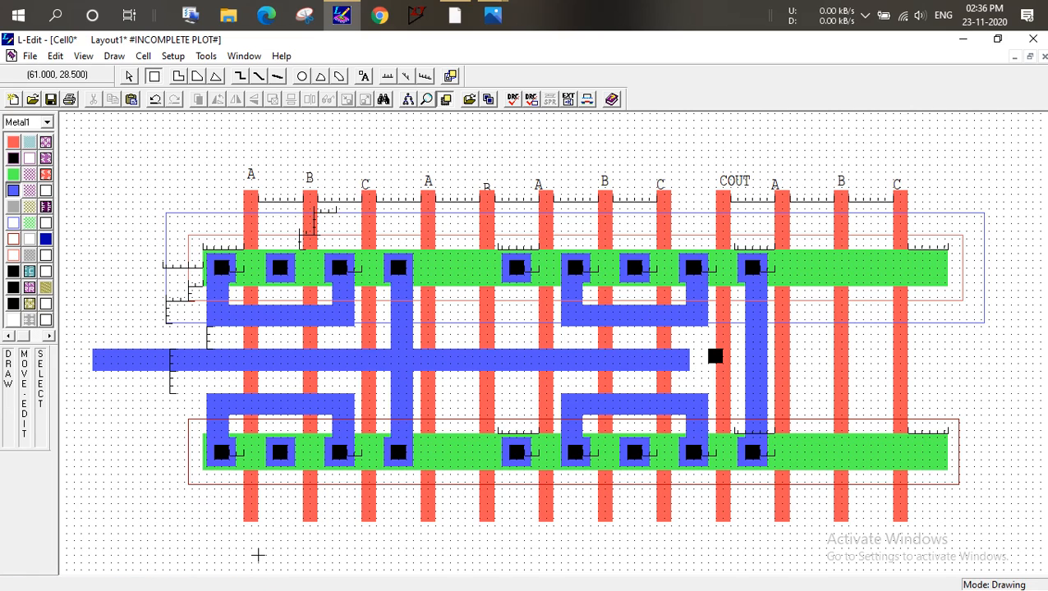
{"action": "mouse_move", "coordinate": [701, 343]}
{"action": "left_mouse_down"}
{"action": "mouse_move", "coordinate": [729, 357]}
{"action": "mouse_move", "coordinate": [730, 371]}
{"action": "left_mouse_up"}
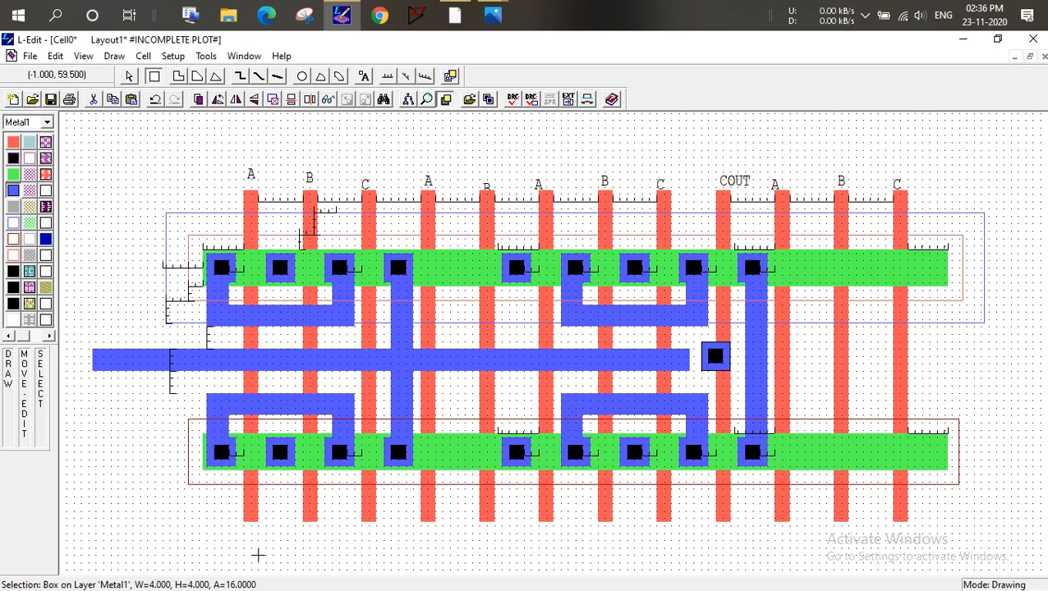
Extend the long horizontal Metal1 rail to the new contact's Metal1 box
{"action": "left_click", "coordinate": [129, 76]}
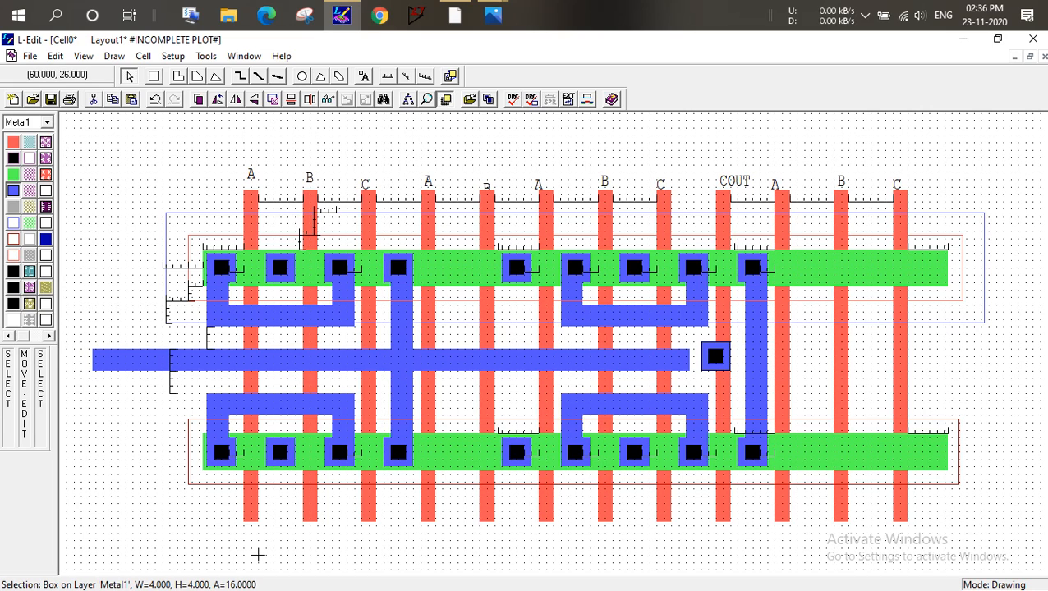
{"action": "left_click", "coordinate": [688, 356]}
{"action": "left_click_drag", "start_coordinate": [688, 359], "coordinate": [700, 360]}
{"action": "left_click", "coordinate": [605, 182]}
Draw a 5 by 5 Poly box over the new contact beside the COUT poly line
{"action": "left_click", "coordinate": [13, 142]}
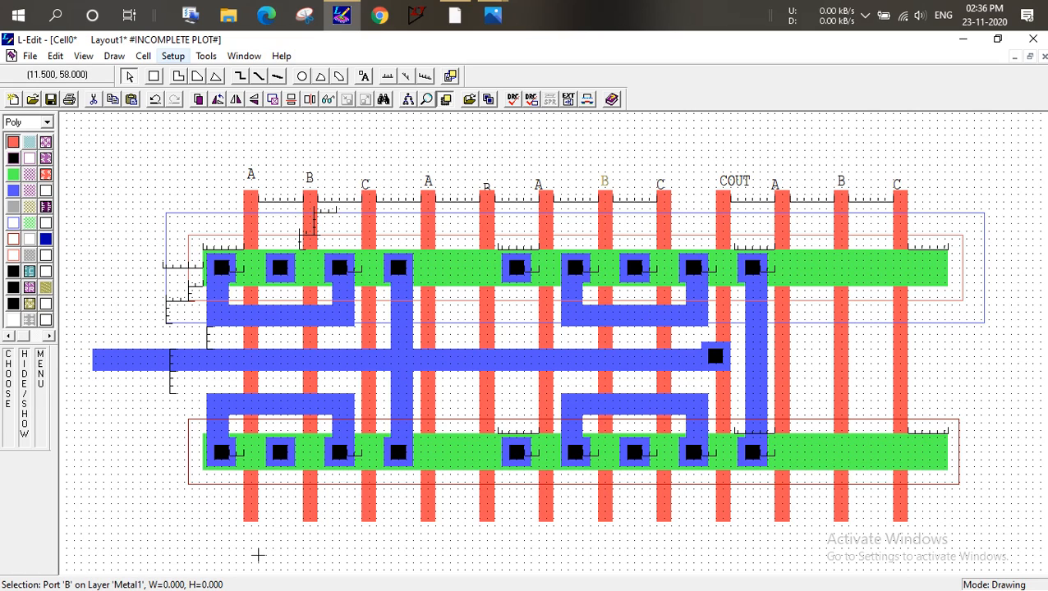
{"action": "left_click", "coordinate": [154, 76]}
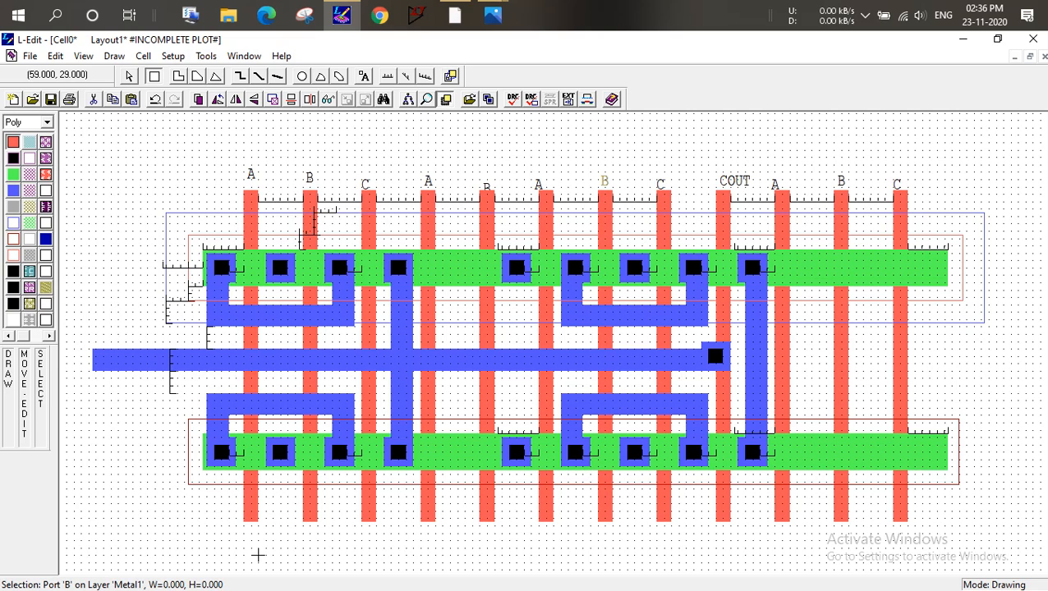
{"action": "mouse_move", "coordinate": [693, 334]}
{"action": "left_mouse_down"}
{"action": "mouse_move", "coordinate": [741, 378]}
{"action": "mouse_move", "coordinate": [733, 353]}
{"action": "left_mouse_up"}
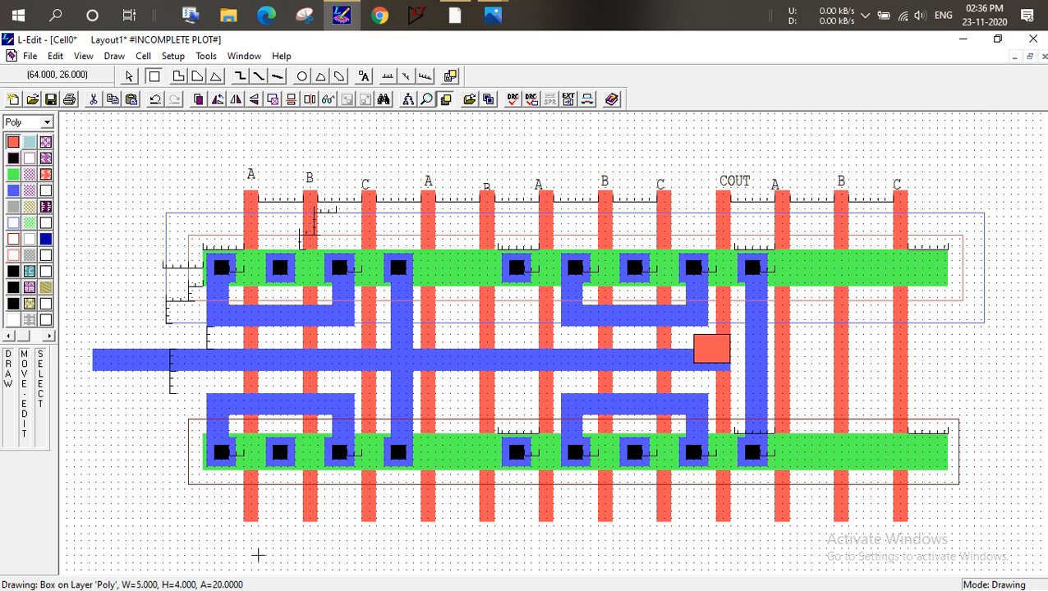
{"action": "left_click_drag", "start_coordinate": [730, 363], "coordinate": [729, 371]}
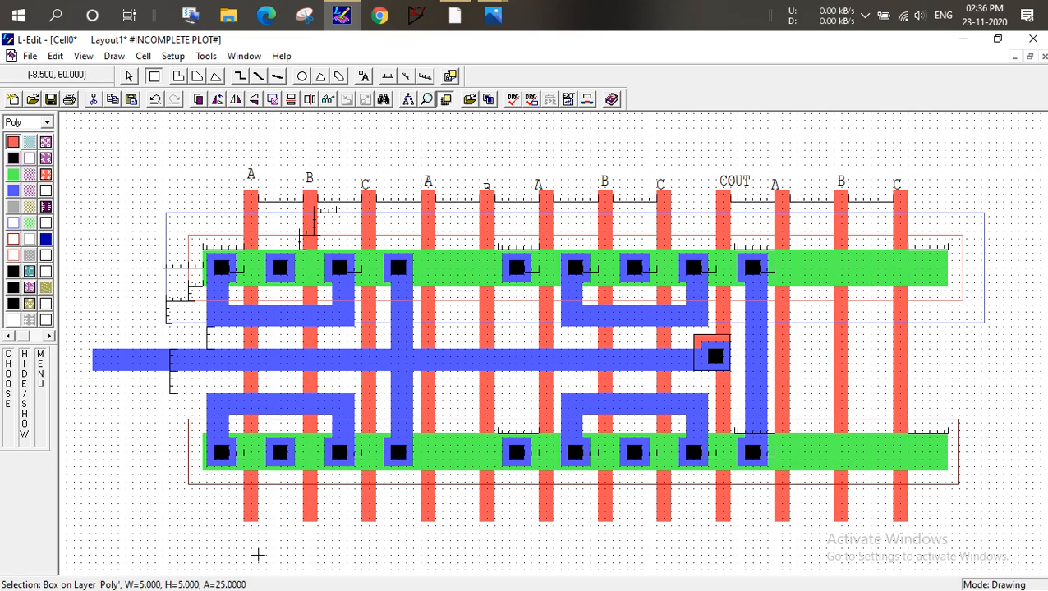
Enlarge the Poly box around the contact to 6 by 6 so it surrounds the Metal1 box on all sides
{"action": "left_click", "coordinate": [129, 77]}
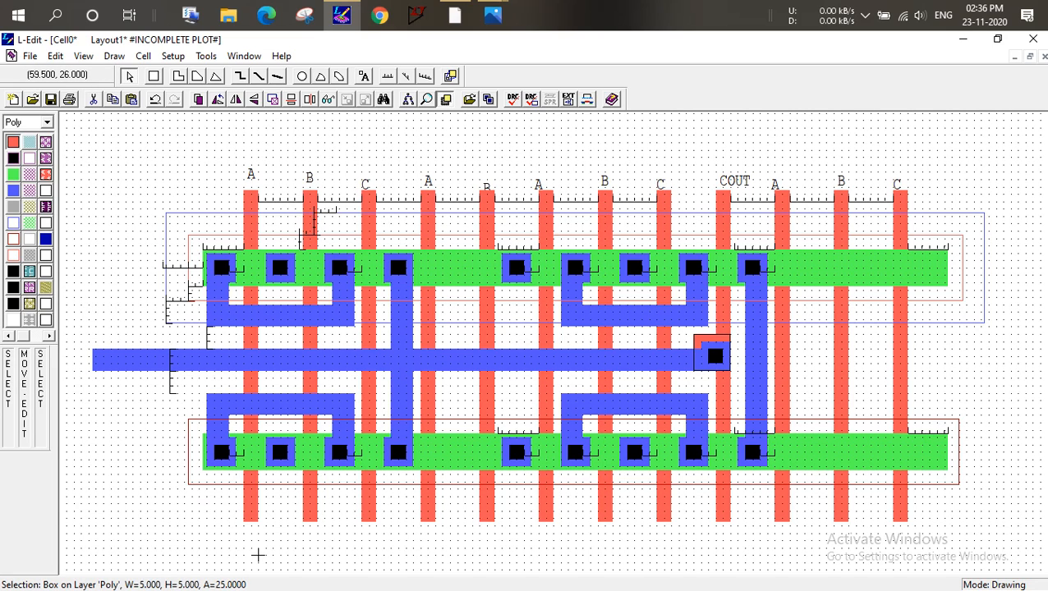
{"action": "left_click_drag", "start_coordinate": [712, 370], "coordinate": [713, 378], "text": "alt"}
{"action": "left_click_drag", "start_coordinate": [729, 337], "coordinate": [741, 338], "text": "alt"}
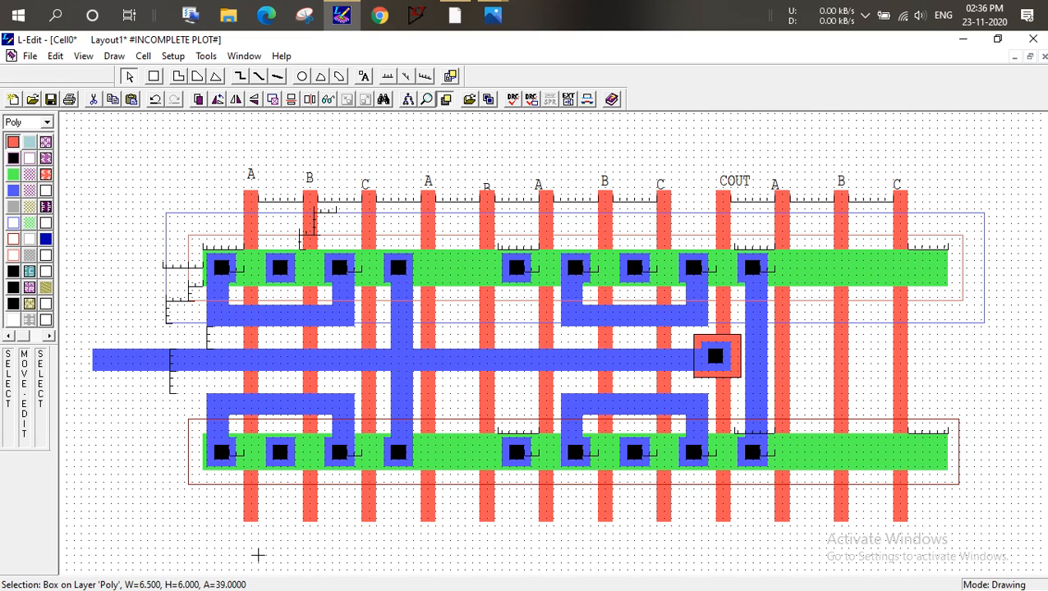
{"action": "left_click_drag", "start_coordinate": [740, 338], "coordinate": [738, 341], "text": "alt"}
{"action": "left_click", "coordinate": [786, 172]}
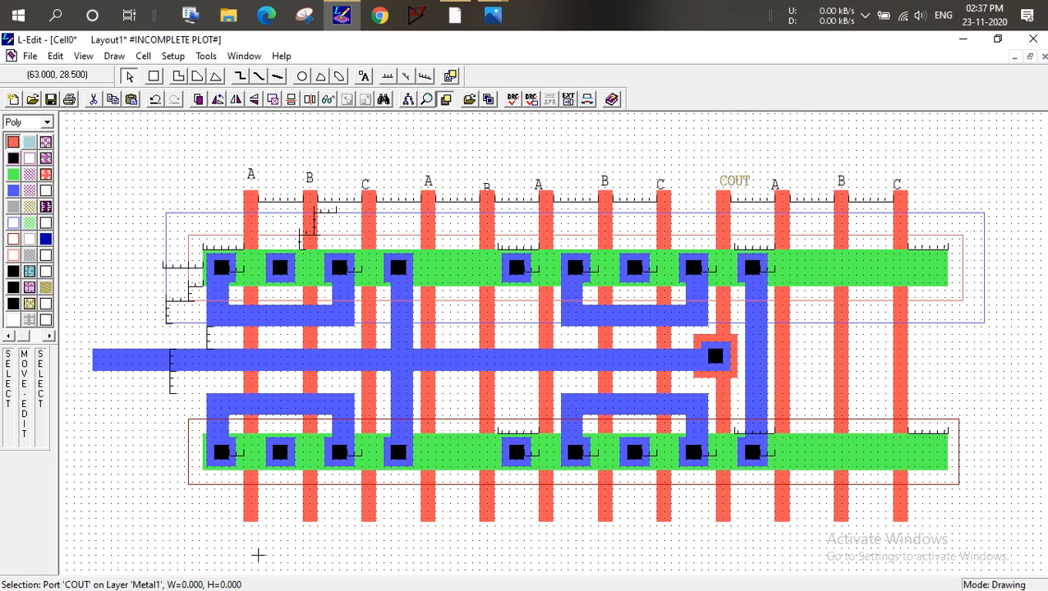
Shorten the vertical Metal1 strip beside COUT to 4 units and reroute it with Metal1 boxes between the A and B poly lines to the lower contact
{"action": "left_click", "coordinate": [749, 352]}
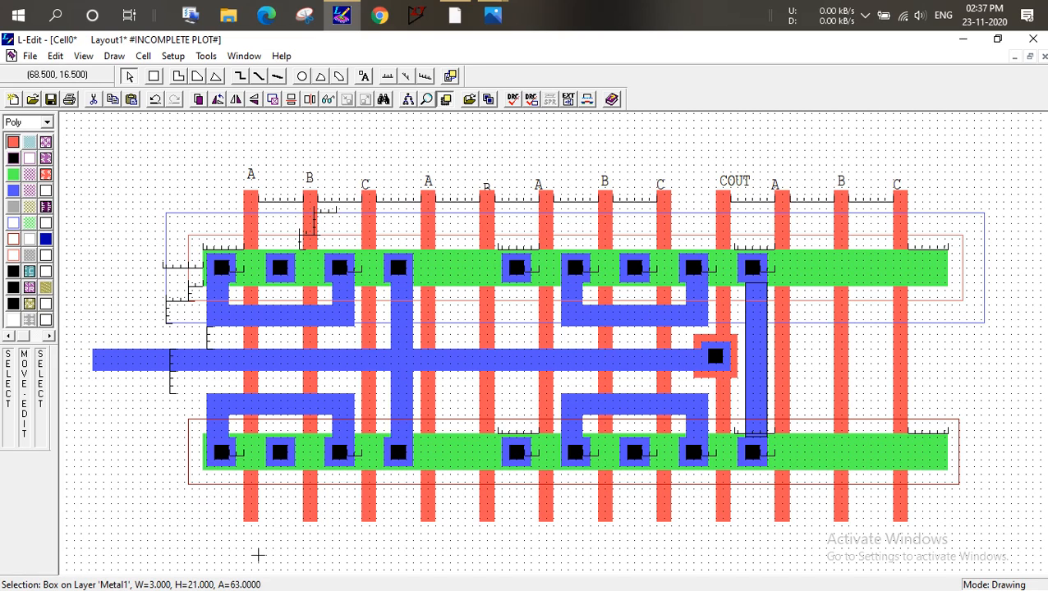
{"action": "left_click_drag", "start_coordinate": [759, 435], "coordinate": [759, 311]}
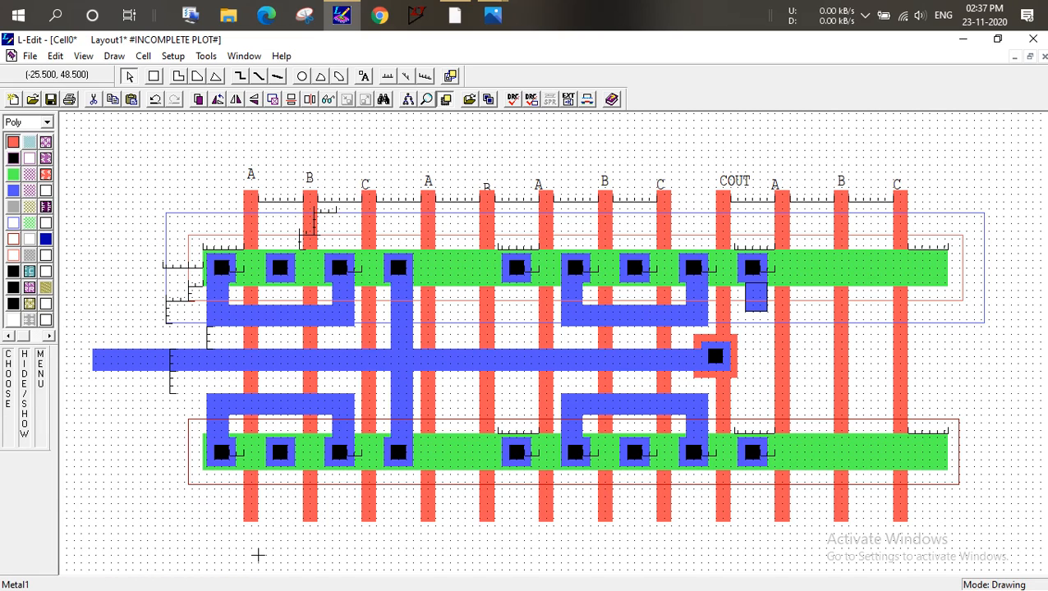
{"action": "left_click", "coordinate": [13, 191]}
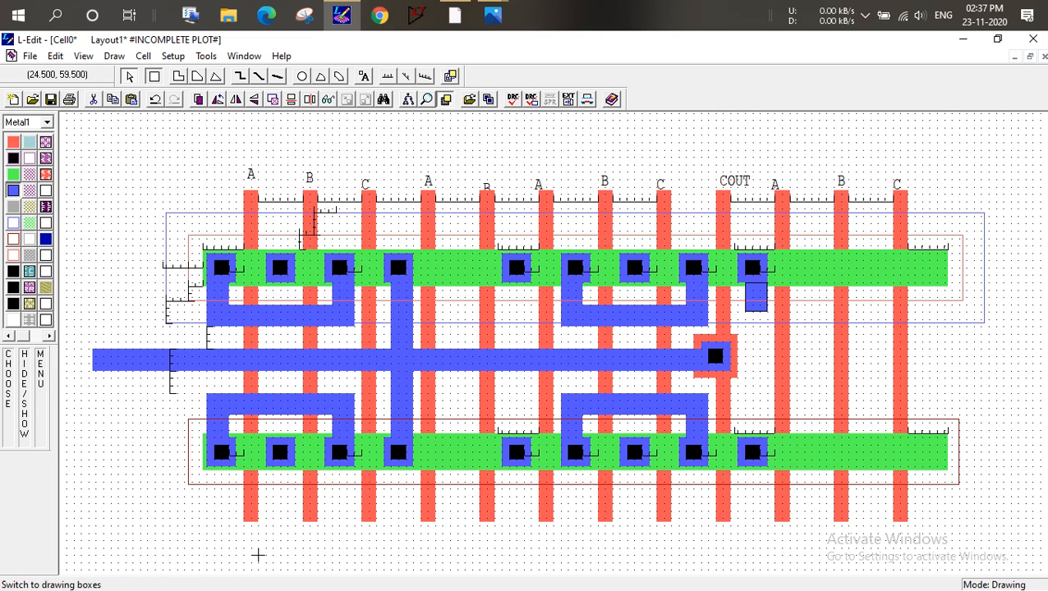
{"action": "left_click", "coordinate": [154, 76]}
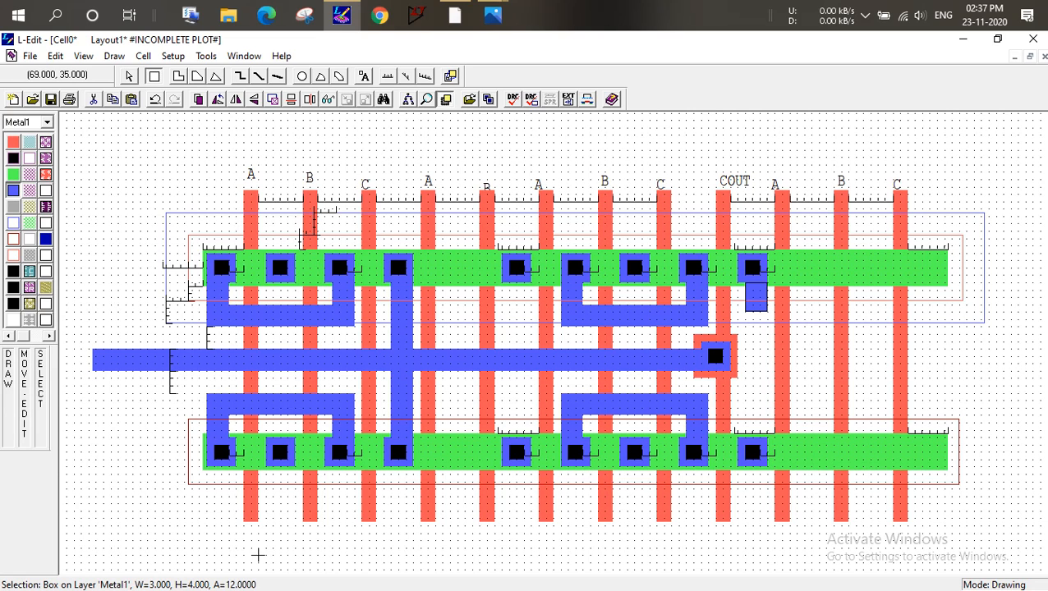
{"action": "left_click", "coordinate": [257, 555]}
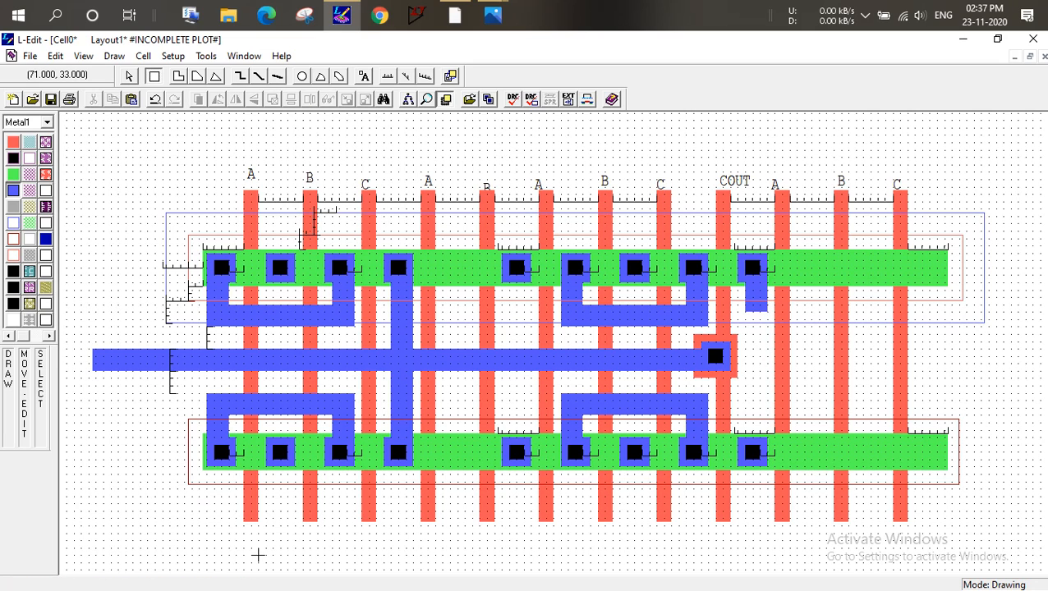
{"action": "mouse_move", "coordinate": [768, 294]}
{"action": "left_mouse_down"}
{"action": "mouse_move", "coordinate": [785, 311]}
{"action": "mouse_move", "coordinate": [829, 312]}
{"action": "mouse_move", "coordinate": [818, 432]}
{"action": "left_mouse_up"}
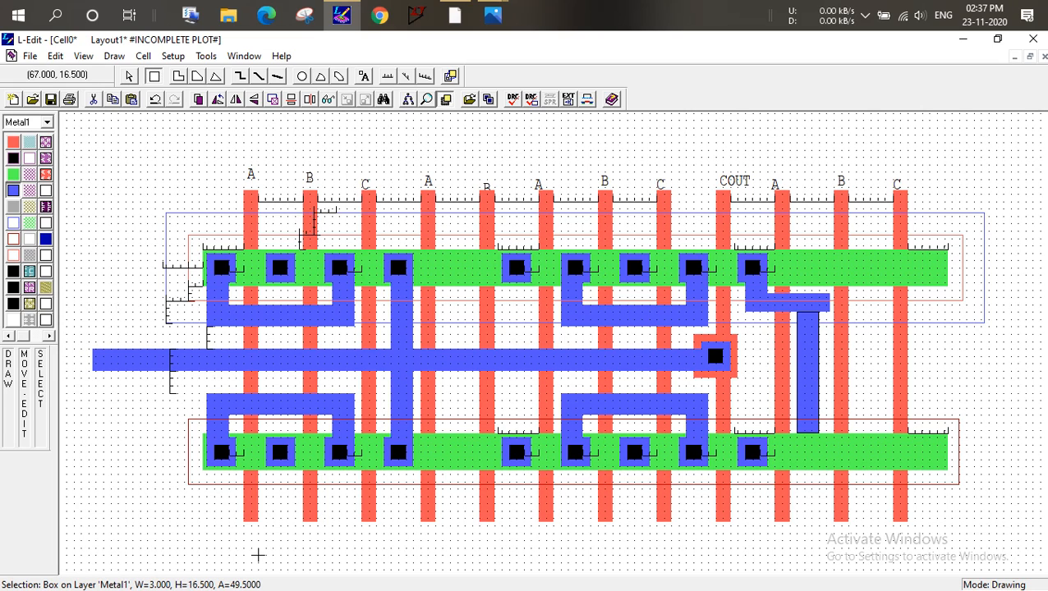
{"action": "mouse_move", "coordinate": [742, 436]}
{"action": "left_mouse_down"}
{"action": "mouse_move", "coordinate": [765, 413]}
{"action": "mouse_move", "coordinate": [818, 436]}
{"action": "left_mouse_up"}
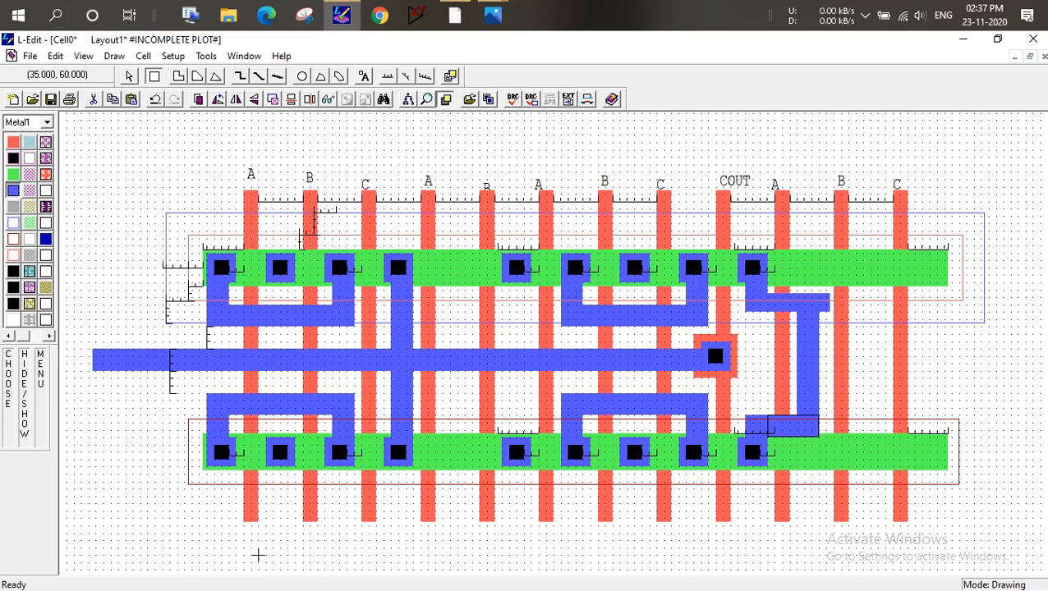
Thicken the reroute's upper horizontal Metal1 box to 3.5 units with less overhang, and lengthen the stub below the upper contact to match
{"action": "left_click", "coordinate": [129, 76]}
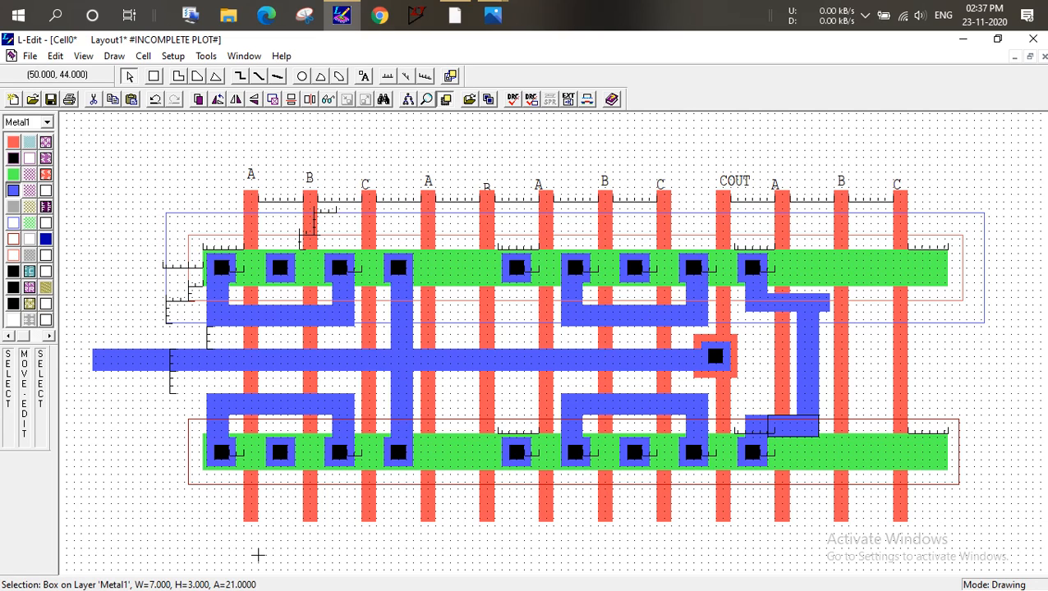
{"action": "left_click", "coordinate": [797, 299]}
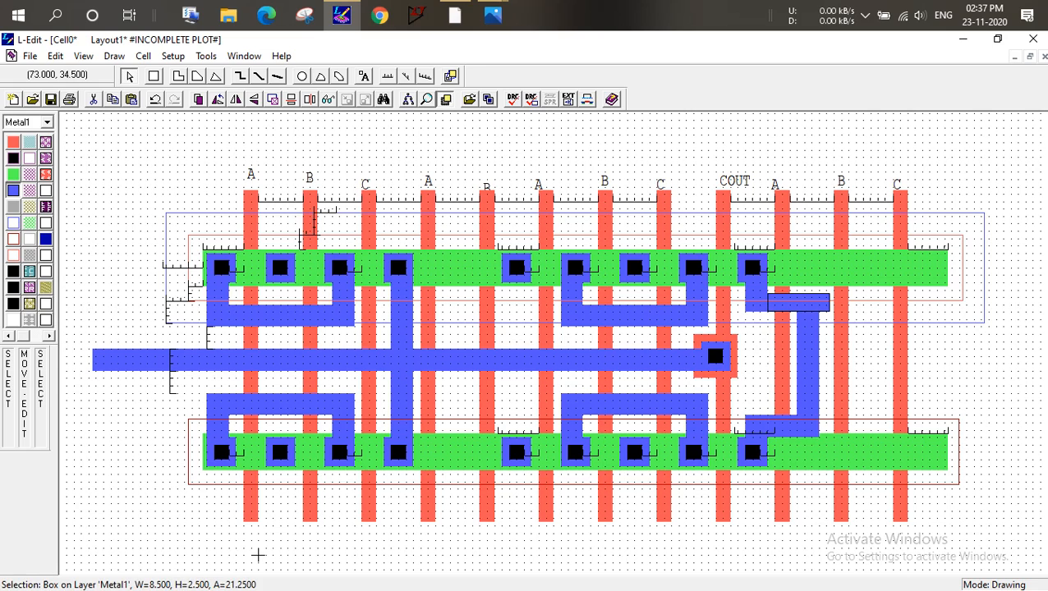
{"action": "left_click", "coordinate": [257, 556]}
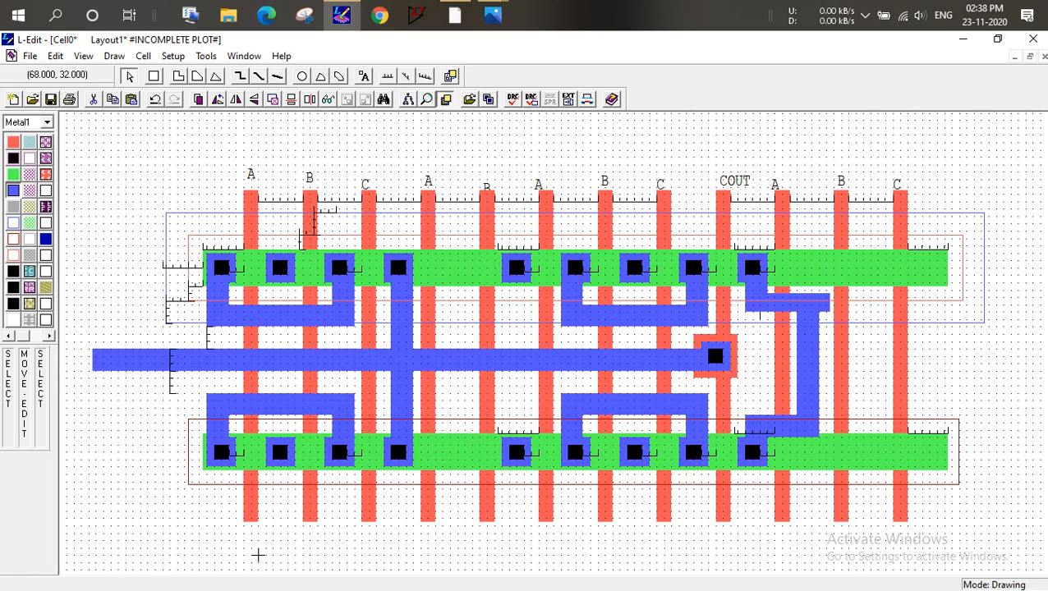
{"action": "left_click", "coordinate": [806, 296]}
{"action": "left_click", "coordinate": [257, 556]}
{"action": "left_click", "coordinate": [756, 308]}
{"action": "left_click", "coordinate": [257, 556]}
{"action": "left_click_drag", "start_coordinate": [756, 309], "coordinate": [821, 308], "text": "alt"}
{"action": "left_click", "coordinate": [786, 304]}
{"action": "left_click", "coordinate": [796, 308]}
{"action": "left_click", "coordinate": [837, 310]}
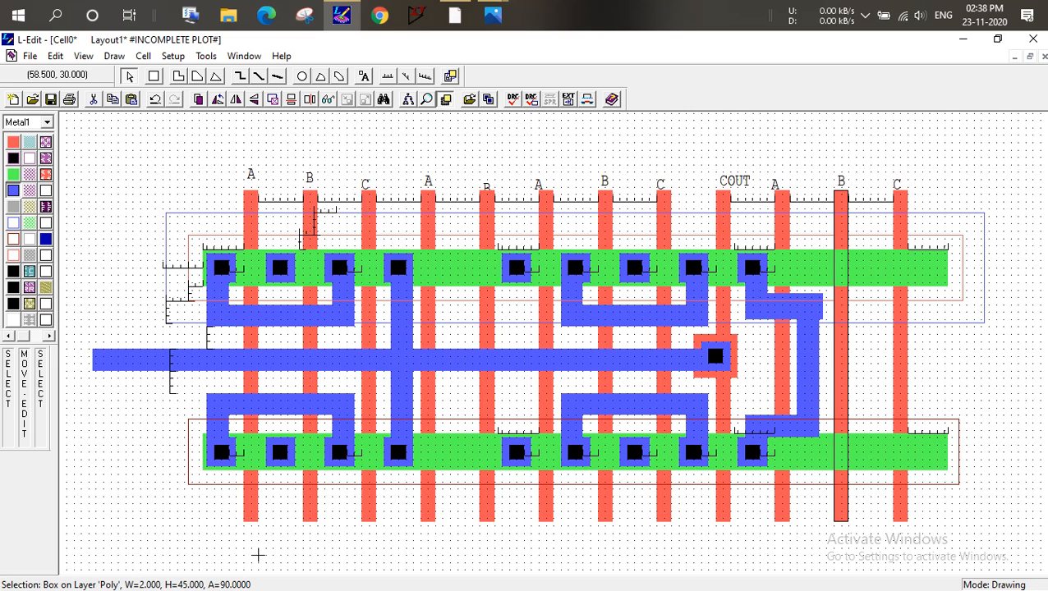
Move the poly contact with its Metal1 and Poly boxes to the far side of the COUT poly line and extend the Metal1 rail to it
{"action": "mouse_move", "coordinate": [681, 328]}
{"action": "left_mouse_down"}
{"action": "mouse_move", "coordinate": [742, 385]}
{"action": "mouse_move", "coordinate": [715, 355]}
{"action": "mouse_move", "coordinate": [724, 356]}
{"action": "left_mouse_up"}
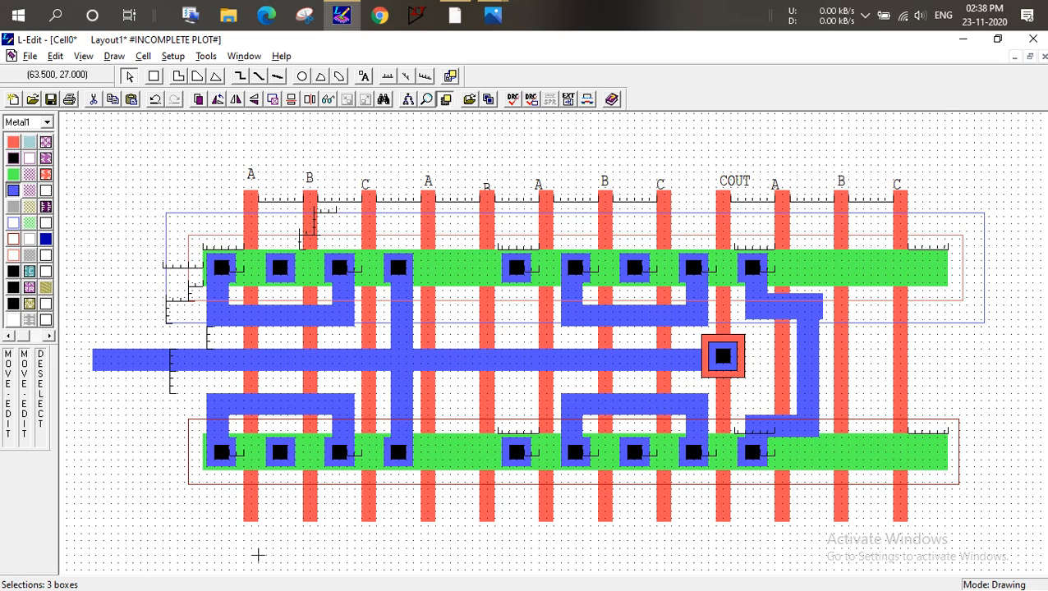
{"action": "left_click_drag", "start_coordinate": [727, 355], "coordinate": [742, 355], "text": "alt"}
{"action": "left_click", "coordinate": [742, 374]}
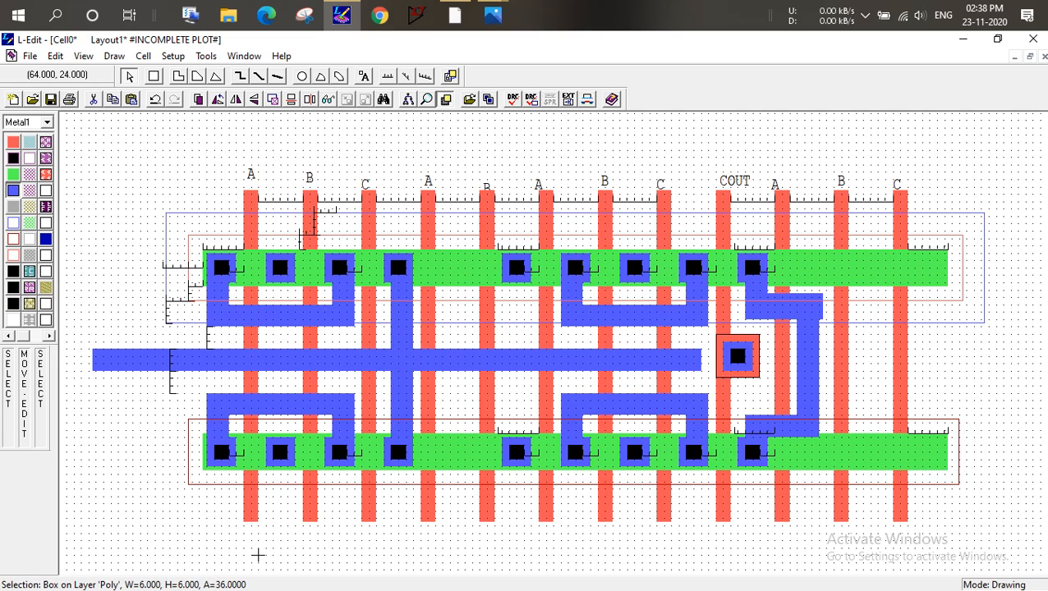
{"action": "left_click_drag", "start_coordinate": [726, 341], "coordinate": [726, 341], "text": "alt"}
{"action": "left_click", "coordinate": [696, 360]}
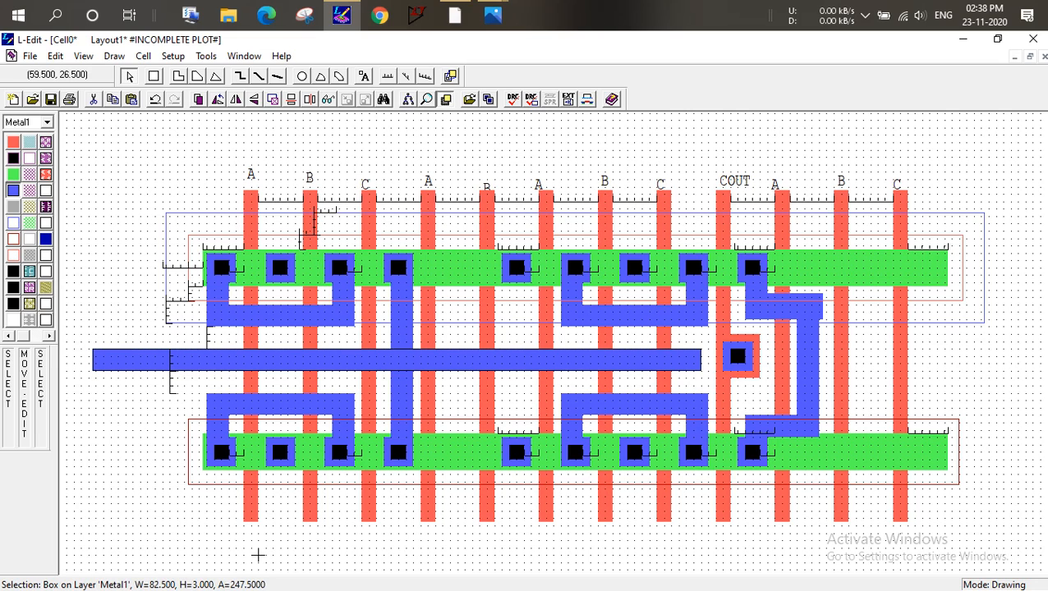
{"action": "left_click_drag", "start_coordinate": [699, 359], "coordinate": [721, 360]}
Shift the COUT contact together with its Poly and Metal1 boxes down by about 1 unit
{"action": "left_click", "coordinate": [737, 361]}
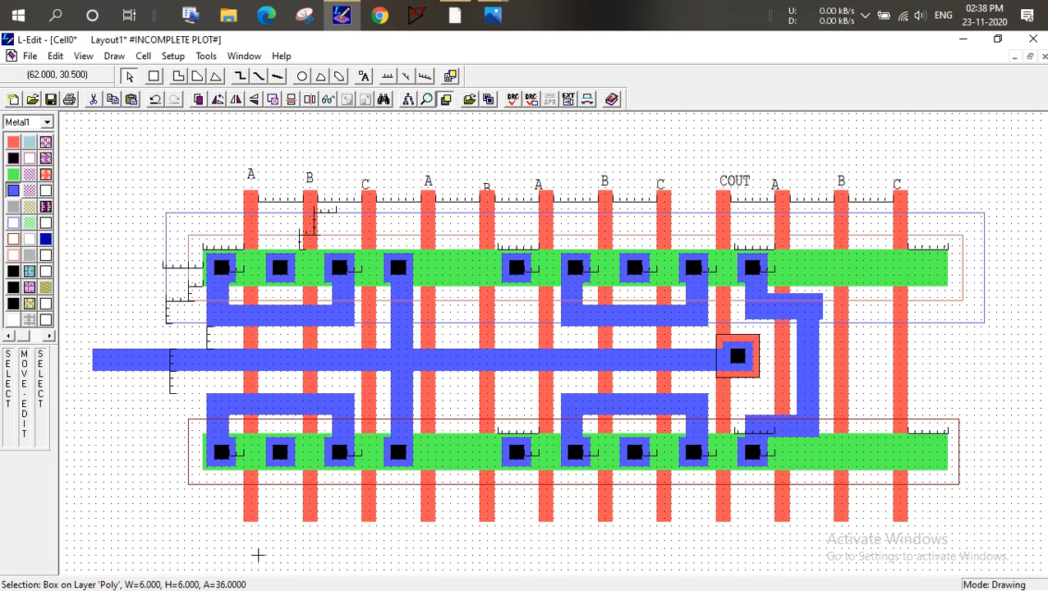
{"action": "left_click_drag", "start_coordinate": [258, 555], "coordinate": [258, 555], "text": "alt"}
{"action": "left_click_drag", "start_coordinate": [727, 337], "coordinate": [727, 345], "text": "alt"}
{"action": "left_click", "coordinate": [755, 425]}
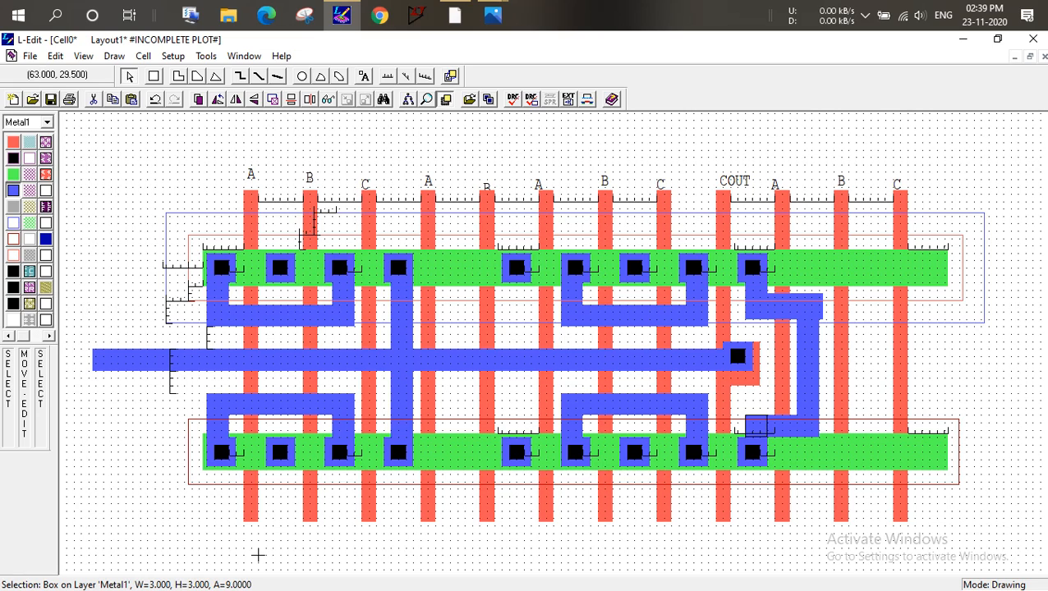
{"action": "left_click", "coordinate": [726, 349]}
{"action": "left_click_drag", "start_coordinate": [726, 349], "coordinate": [726, 356], "text": "alt"}
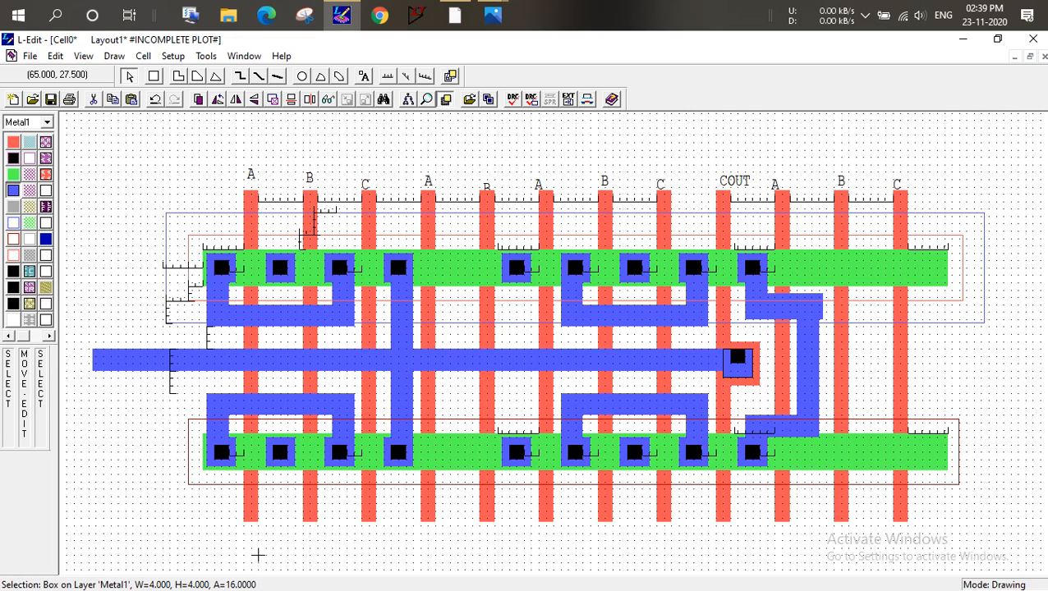
{"action": "left_click", "coordinate": [257, 556]}
{"action": "left_click", "coordinate": [738, 357]}
{"action": "left_click", "coordinate": [737, 357]}
{"action": "left_click_drag", "start_coordinate": [737, 356], "coordinate": [737, 363], "text": "alt"}
Trim the reroute's upper horizontal Metal1 box to 7 units wide, flush with the vertical segment
{"action": "left_click", "coordinate": [741, 325]}
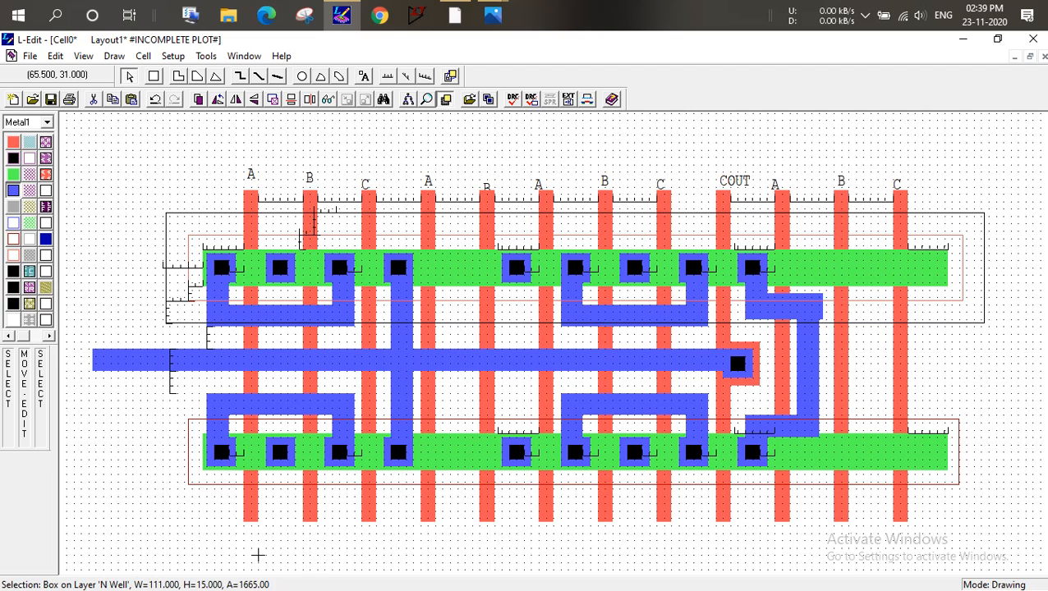
{"action": "left_click", "coordinate": [821, 305]}
{"action": "left_click_drag", "start_coordinate": [821, 305], "coordinate": [819, 308], "text": "alt"}
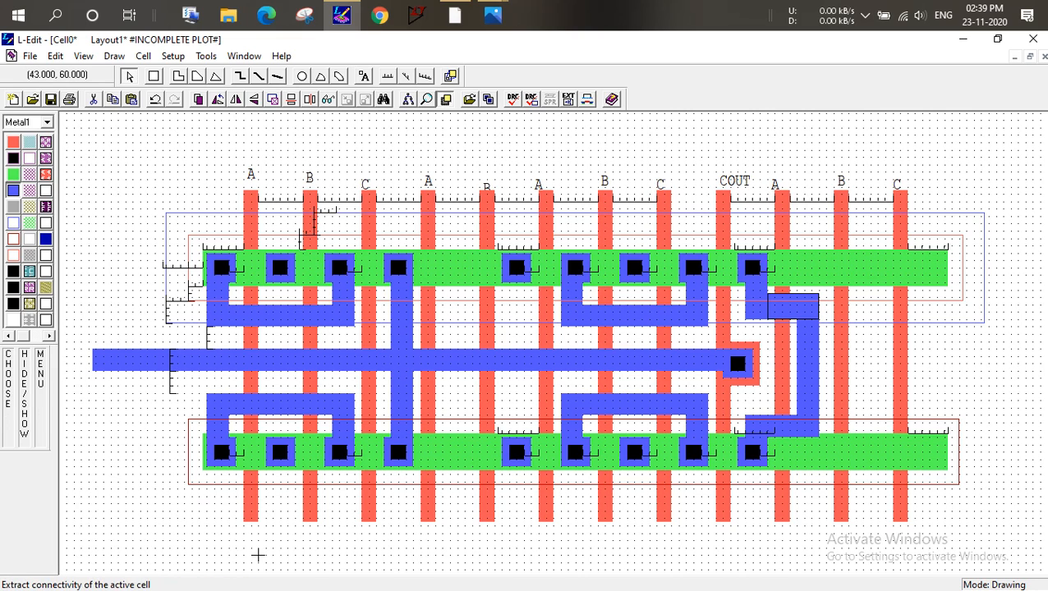
Run the design rule check and inspect the error marker beside the COUT contact
{"action": "left_click", "coordinate": [512, 99]}
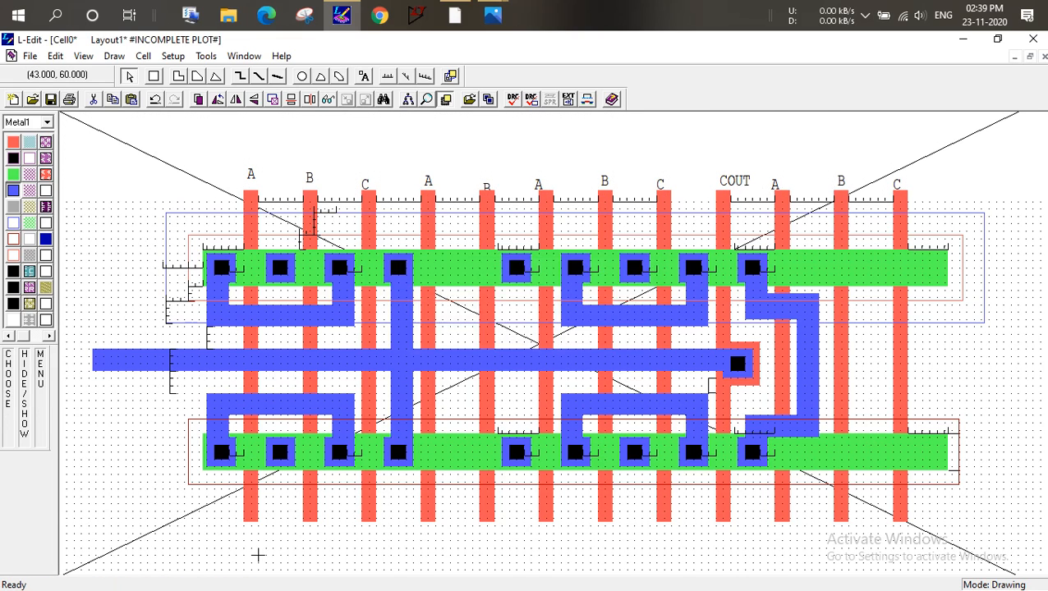
{"action": "key", "text": "Return"}
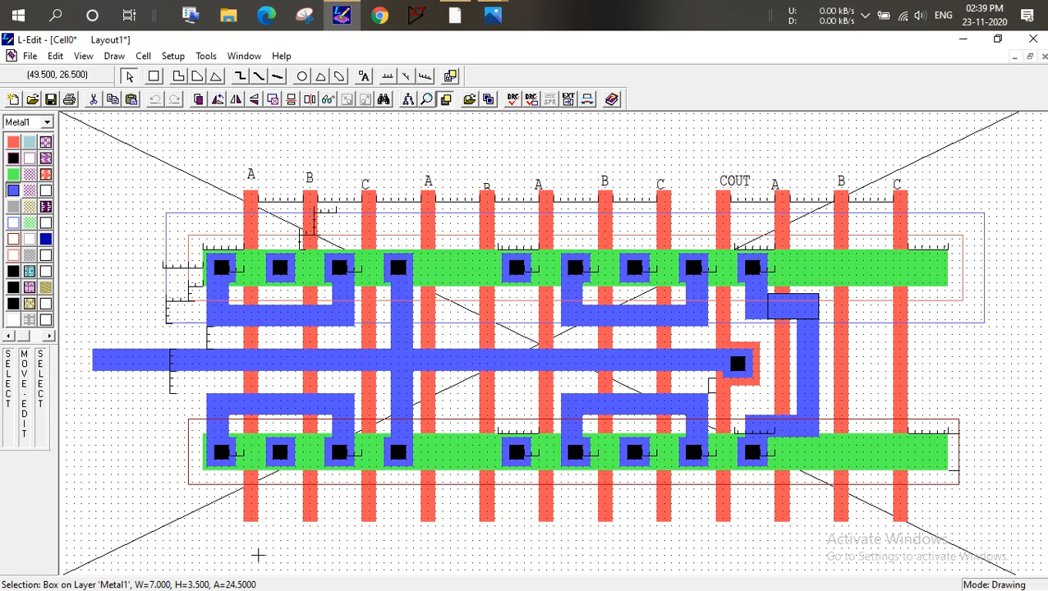
{"action": "left_click_drag", "start_coordinate": [701, 375], "coordinate": [719, 411]}
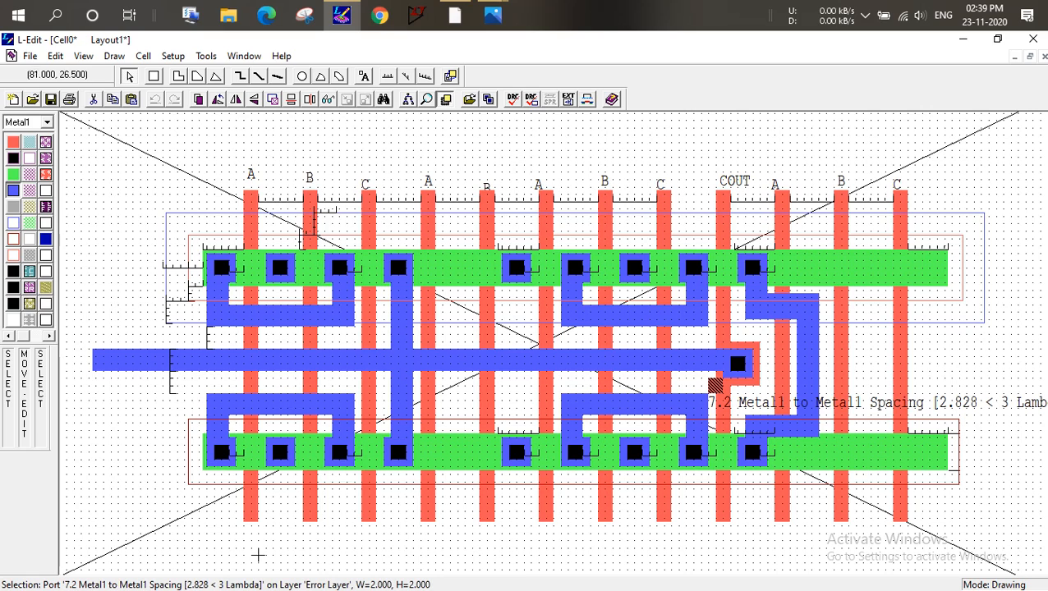
{"action": "key", "text": "Delete"}
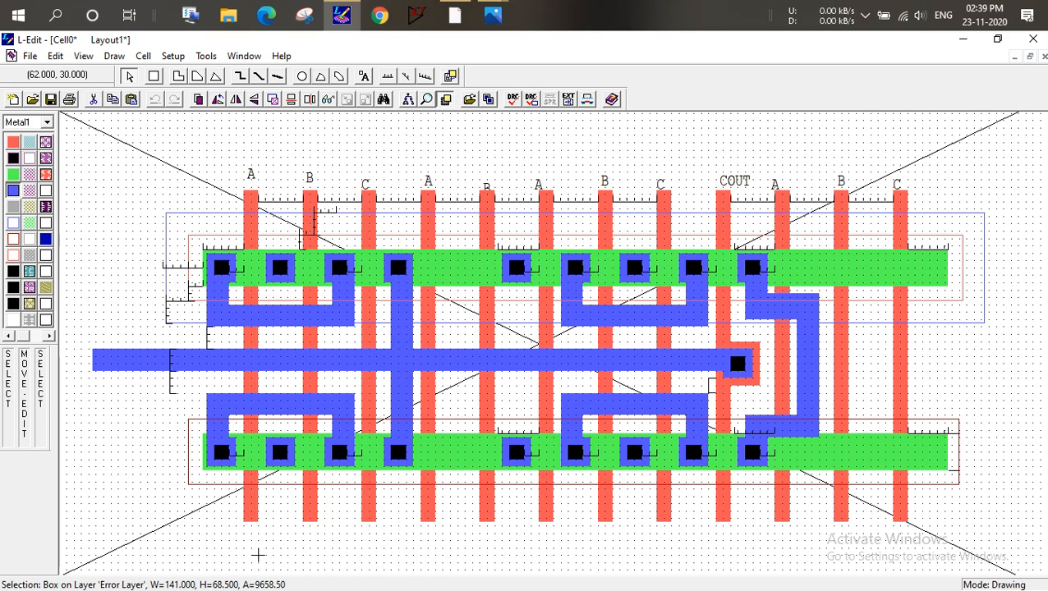
{"action": "key", "text": "ctrl+z"}
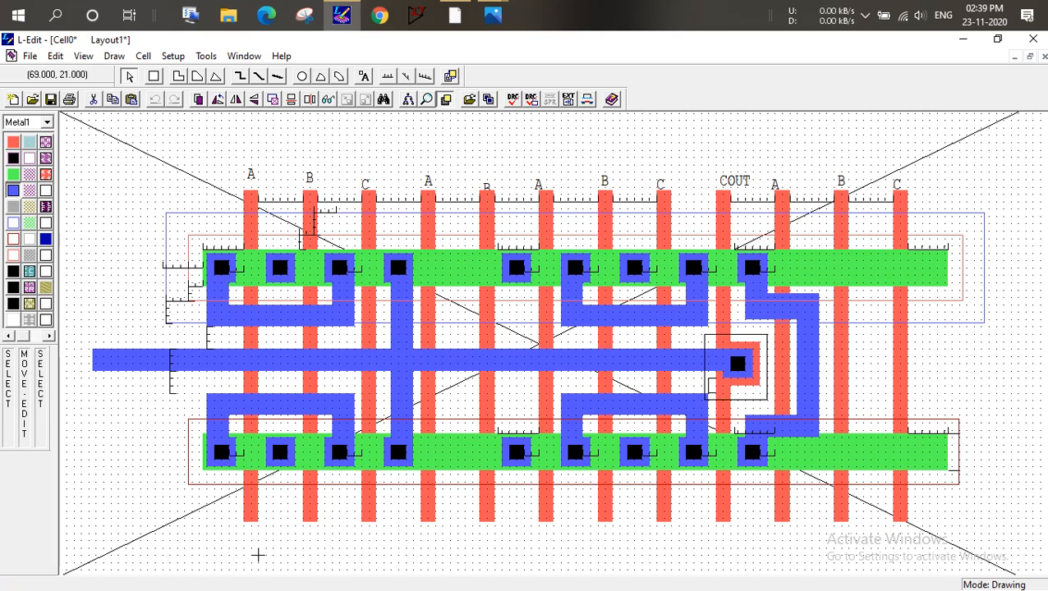
Shift the COUT contact with its Poly and Metal1 boxes 1 unit away from the rail and extend the Metal1 rail to 86.5 units long
{"action": "left_click_drag", "start_coordinate": [735, 363], "coordinate": [742, 362], "text": "alt"}
{"action": "left_click", "coordinate": [937, 370]}
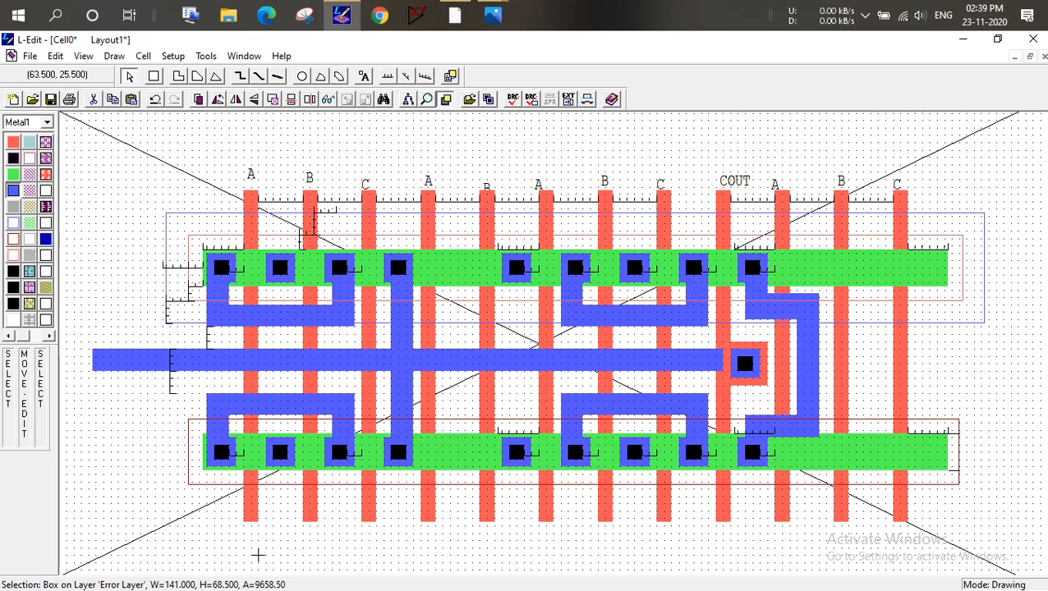
{"action": "left_click", "coordinate": [718, 360]}
{"action": "left_click", "coordinate": [720, 359]}
{"action": "left_click_drag", "start_coordinate": [722, 359], "coordinate": [729, 359], "text": "alt"}
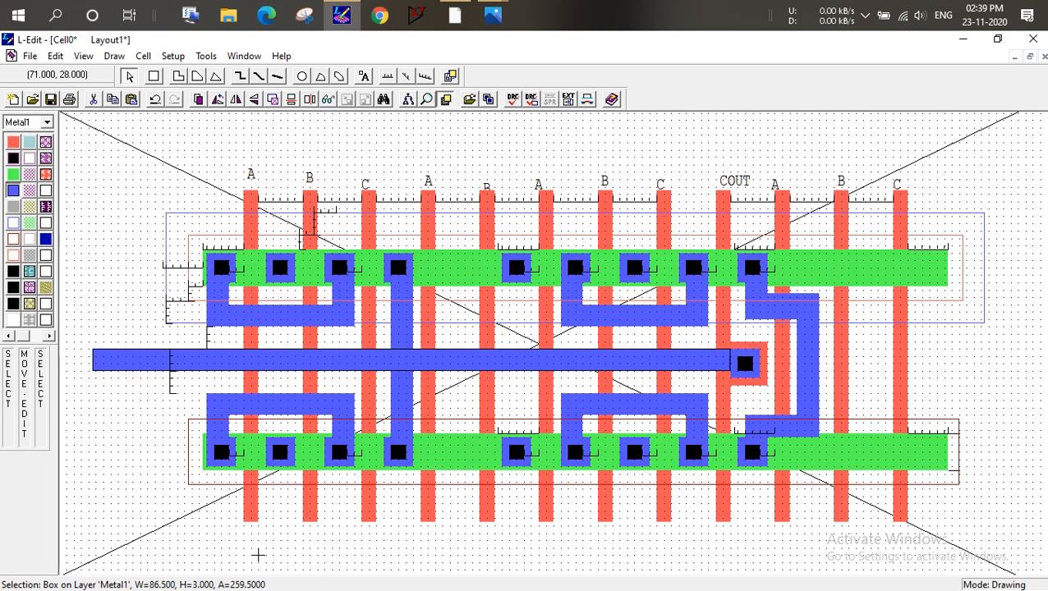
Try shifting the 6 by 6 unit Poly box around the COUT contact by about half a unit and move it back
{"action": "left_click", "coordinate": [762, 367]}
{"action": "key", "text": "alt"}
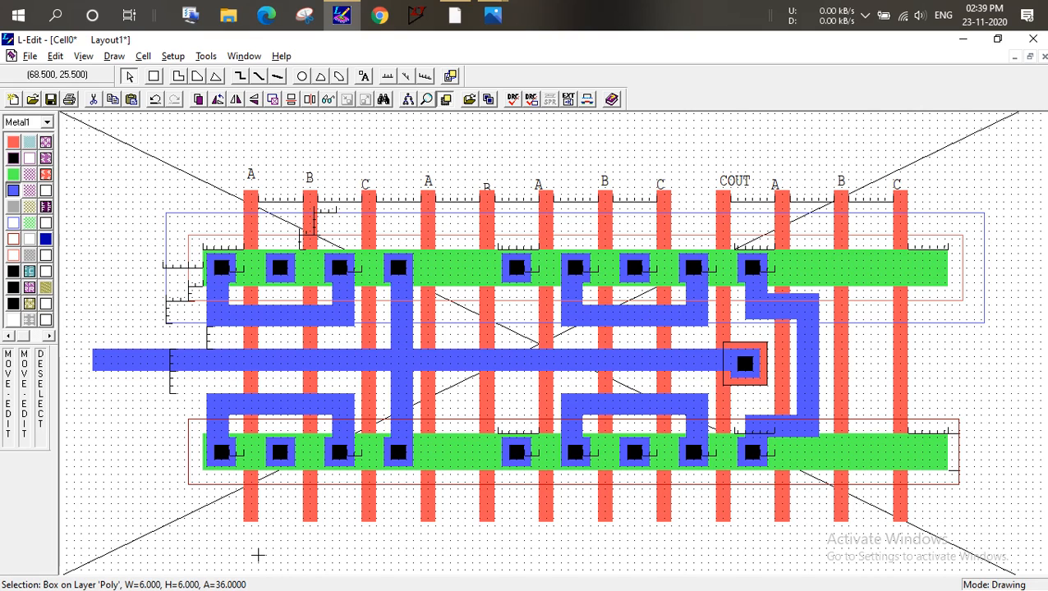
{"action": "left_click", "coordinate": [257, 555], "text": "alt"}
{"action": "left_click_drag", "start_coordinate": [763, 371], "coordinate": [741, 375]}
{"action": "left_click", "coordinate": [737, 378]}
{"action": "left_click", "coordinate": [745, 381]}
{"action": "left_click", "coordinate": [745, 382]}
{"action": "left_click", "coordinate": [744, 382]}
{"action": "left_click_drag", "start_coordinate": [744, 382], "coordinate": [739, 382], "text": "alt"}
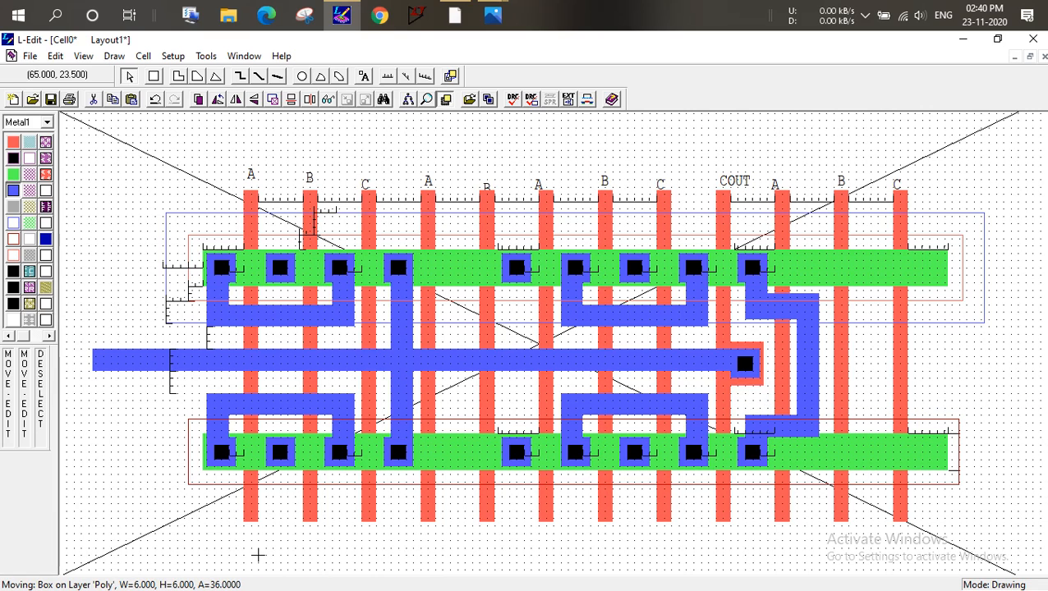
{"action": "left_click", "coordinate": [735, 382]}
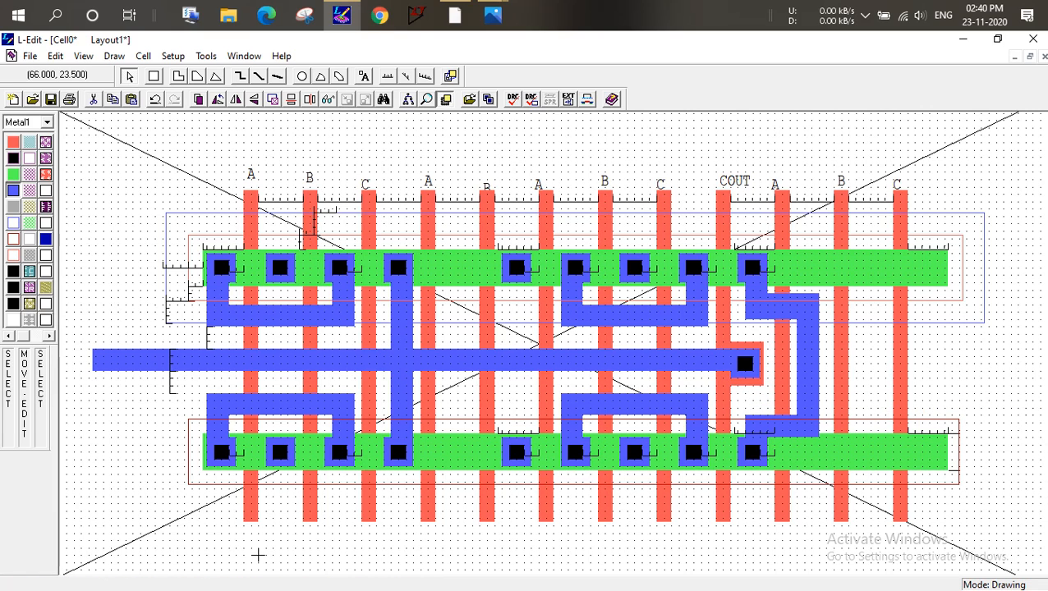
{"action": "left_click", "coordinate": [745, 382]}
{"action": "left_click_drag", "start_coordinate": [748, 382], "coordinate": [752, 381], "text": "alt"}
Run the design rule check and inspect the error markers beside the Poly box of the COUT contact
{"action": "left_click", "coordinate": [756, 399]}
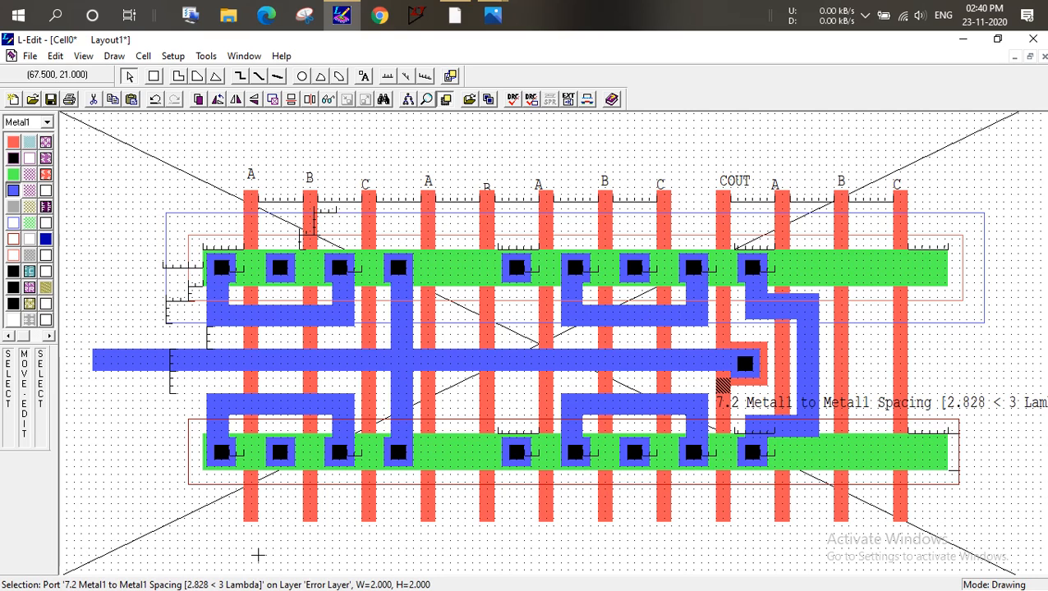
{"action": "left_click", "coordinate": [756, 182]}
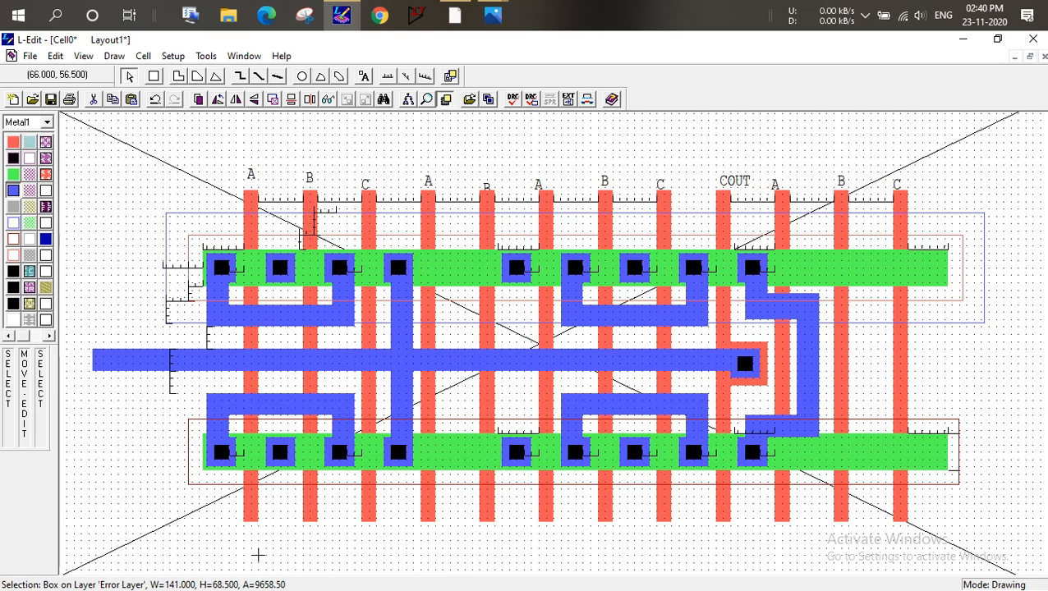
{"action": "left_click", "coordinate": [512, 99]}
{"action": "key", "text": "Return"}
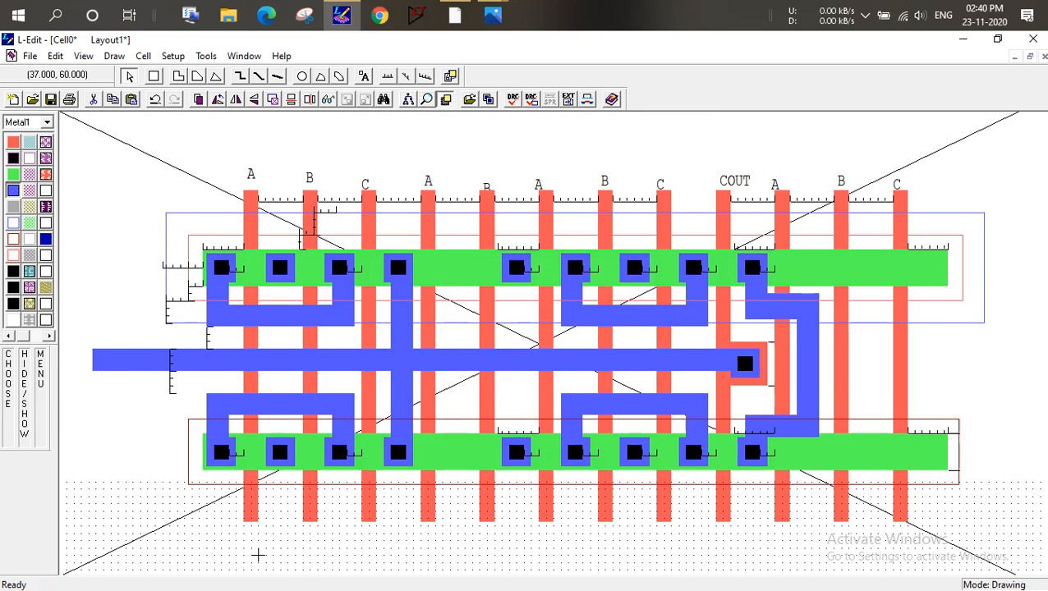
{"action": "key", "text": "Return"}
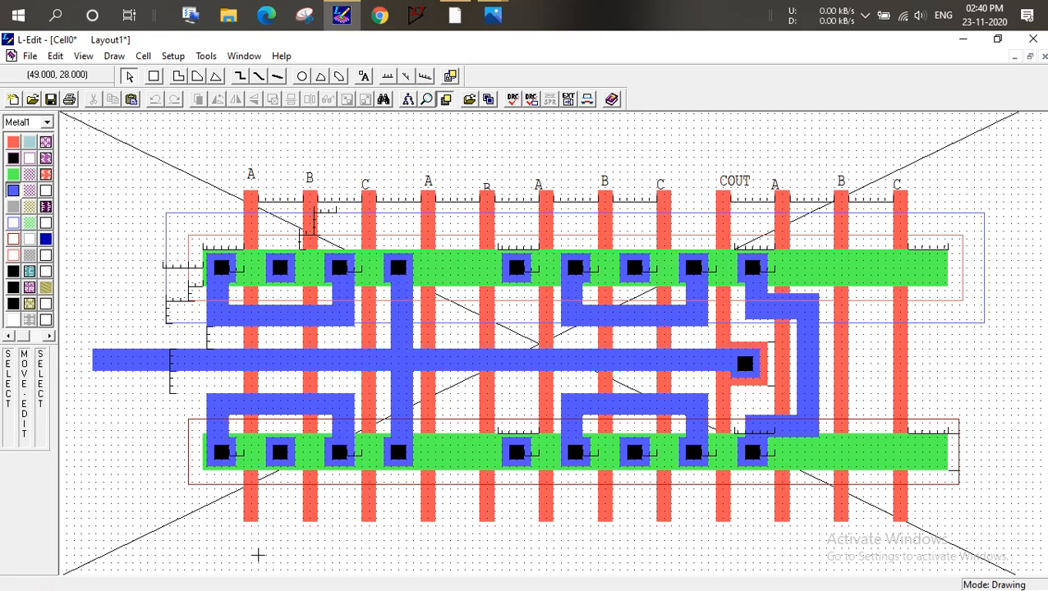
{"action": "left_click_drag", "start_coordinate": [756, 333], "coordinate": [780, 353]}
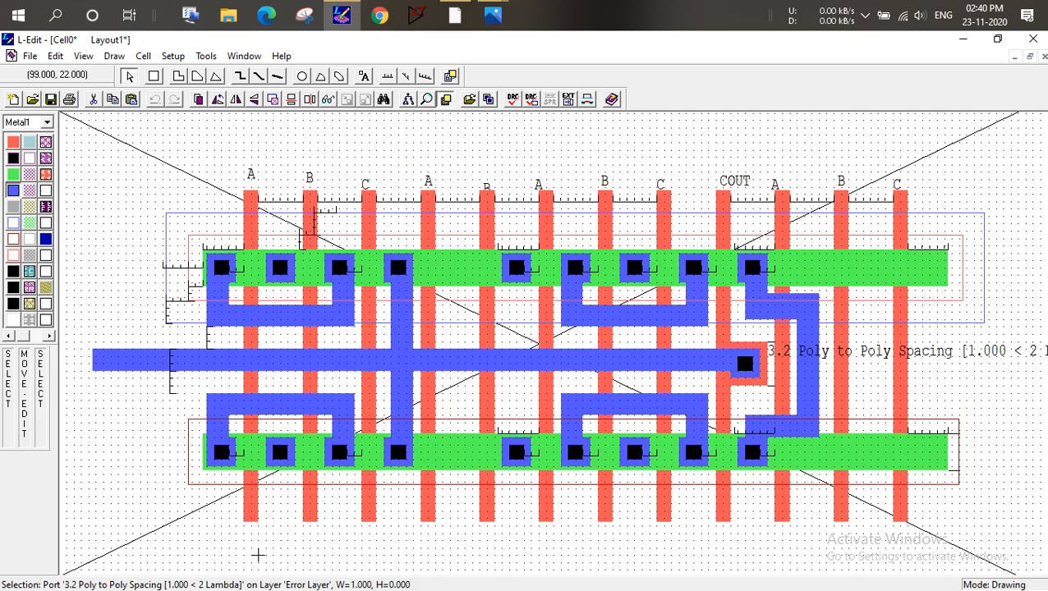
{"action": "key", "text": "f"}
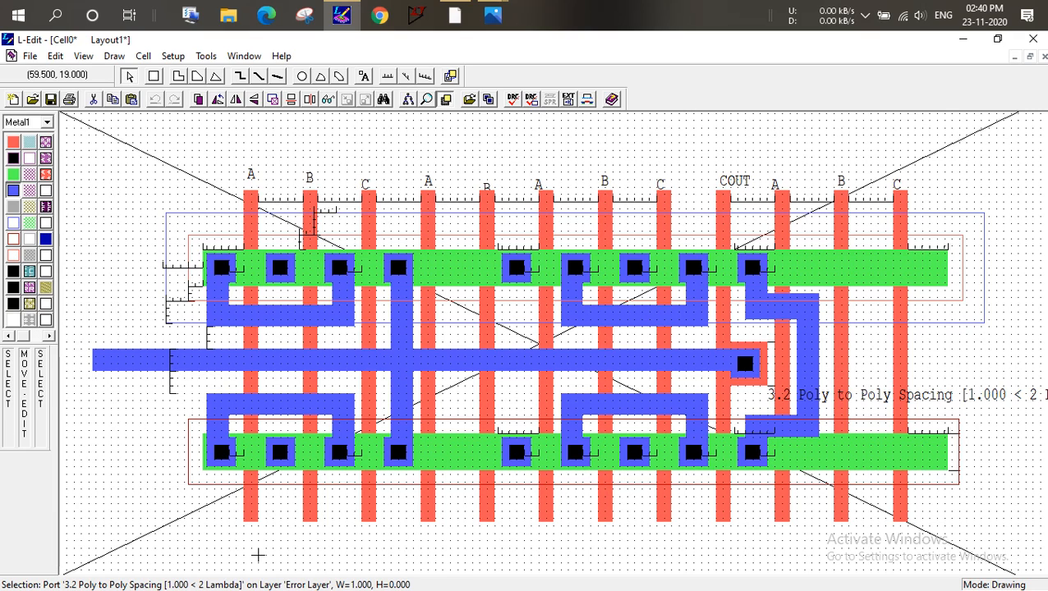
Shift the vertical Metal1 segment of the lower loop beside COUT about 1 unit inward and trim its horizontal box to 16.5 units wide
{"action": "left_click", "coordinate": [693, 426]}
{"action": "middle_click_drag", "start_coordinate": [693, 426], "coordinate": [686, 426]}
{"action": "left_click", "coordinate": [707, 397]}
{"action": "left_click_drag", "start_coordinate": [707, 396], "coordinate": [703, 397], "text": "alt"}
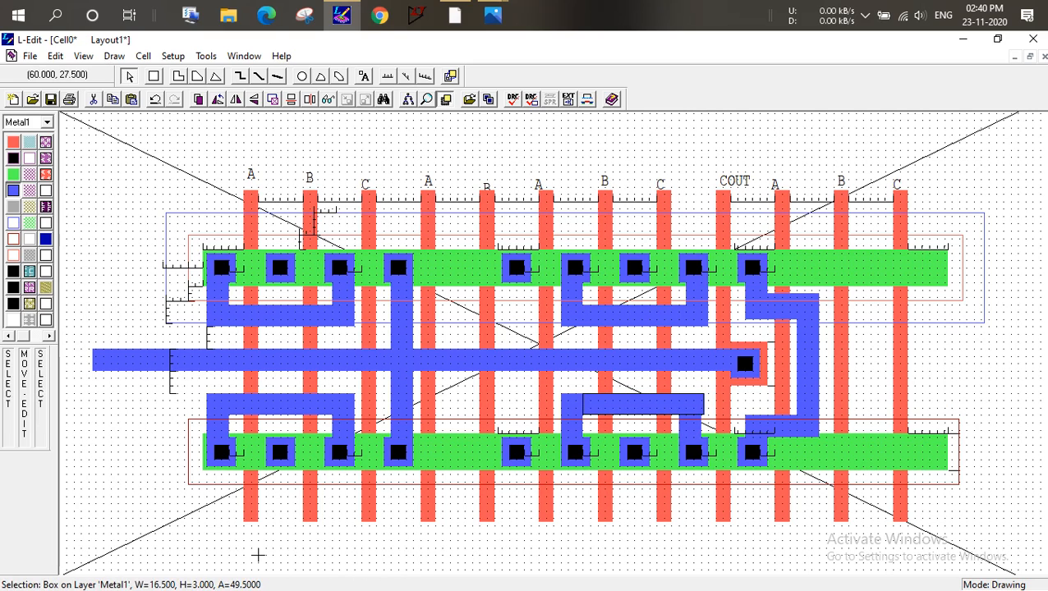
Shift the vertical Metal1 segment of the upper loop beside COUT about 1 unit inward and trim its horizontal box flush with it
{"action": "left_click", "coordinate": [699, 309]}
{"action": "left_click", "coordinate": [698, 291]}
{"action": "left_click_drag", "start_coordinate": [699, 290], "coordinate": [692, 291], "text": "alt"}
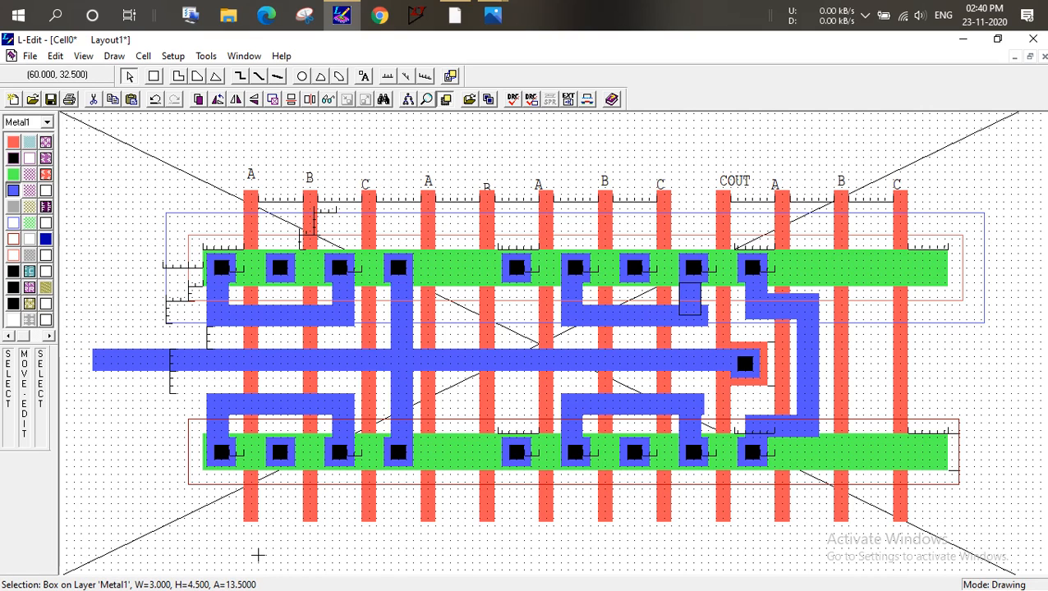
{"action": "left_click", "coordinate": [707, 315]}
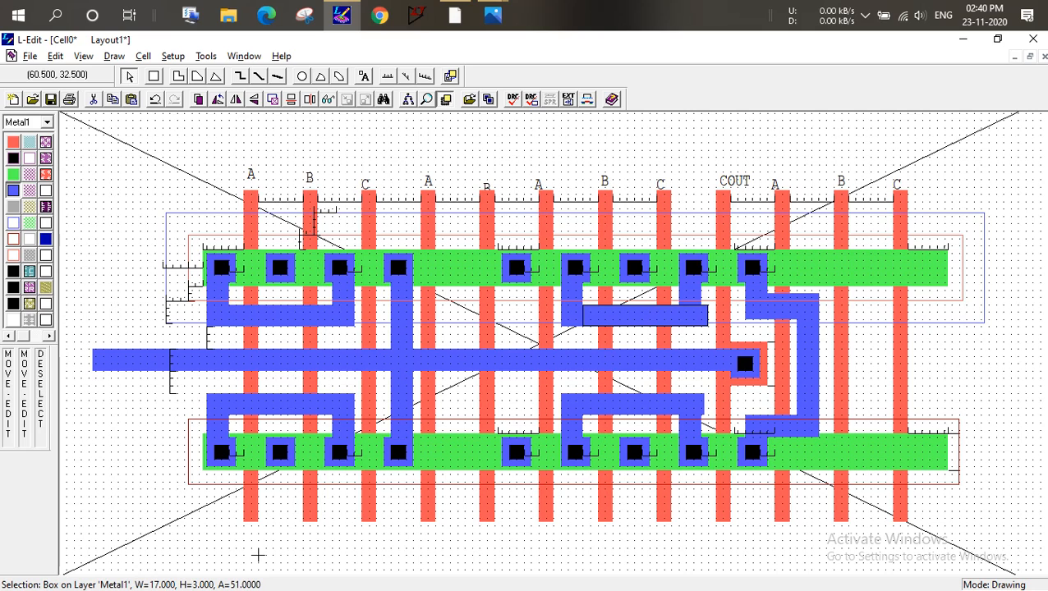
{"action": "mouse_move", "coordinate": [708, 316]}
{"action": "left_mouse_down", "text": "alt"}
{"action": "mouse_move", "coordinate": [773, 398]}
{"action": "mouse_move", "coordinate": [749, 381]}
{"action": "left_mouse_up", "text": "alt"}
Move the COUT contact with its Poly and Metal1 boxes back 1 unit toward the rail and rerun the design rule check
{"action": "left_click", "coordinate": [708, 337]}
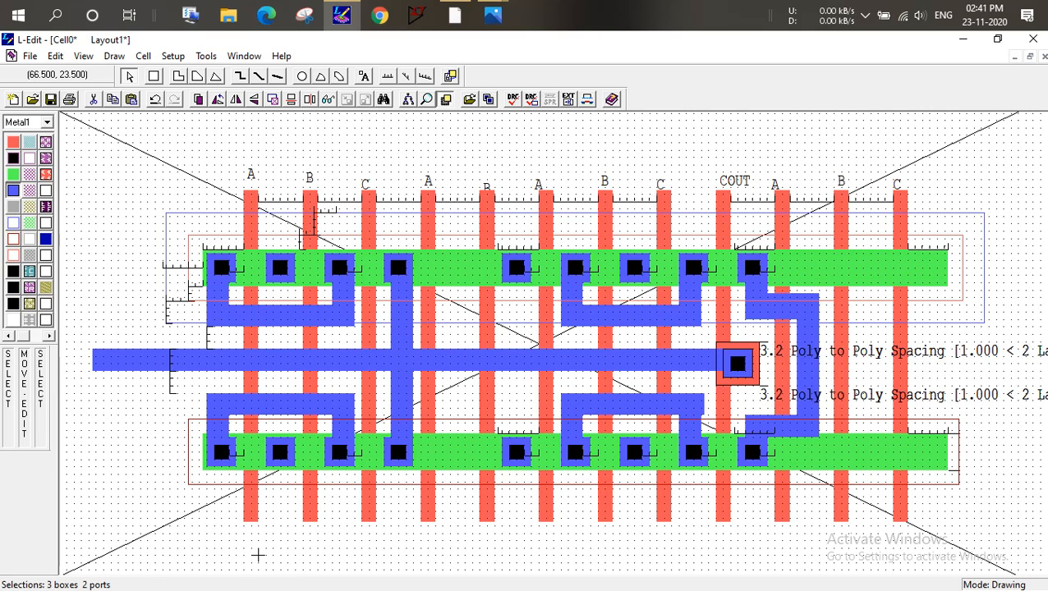
{"action": "left_click", "coordinate": [257, 556]}
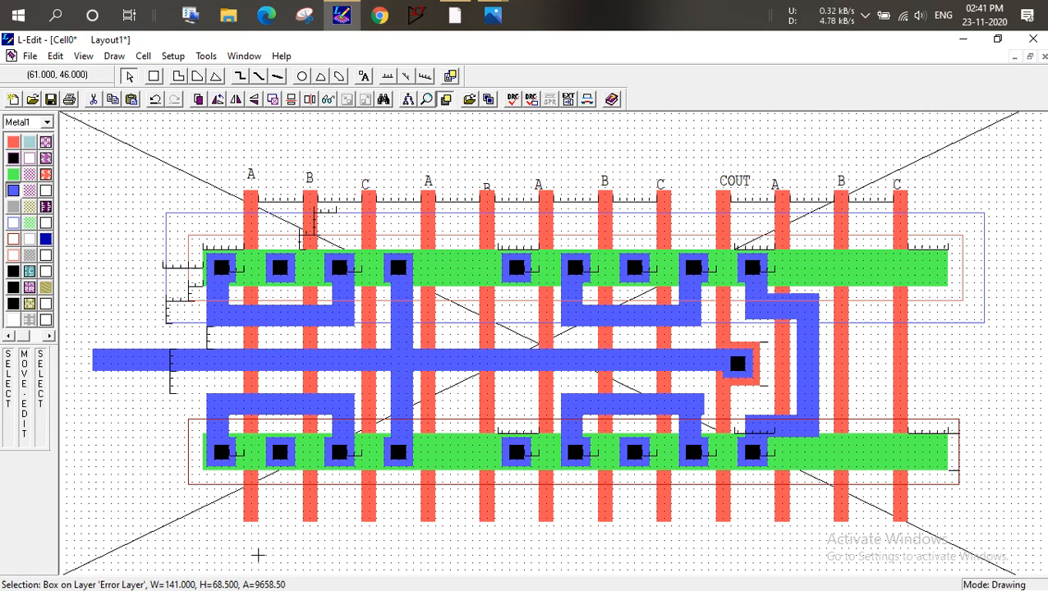
{"action": "left_click", "coordinate": [512, 100]}
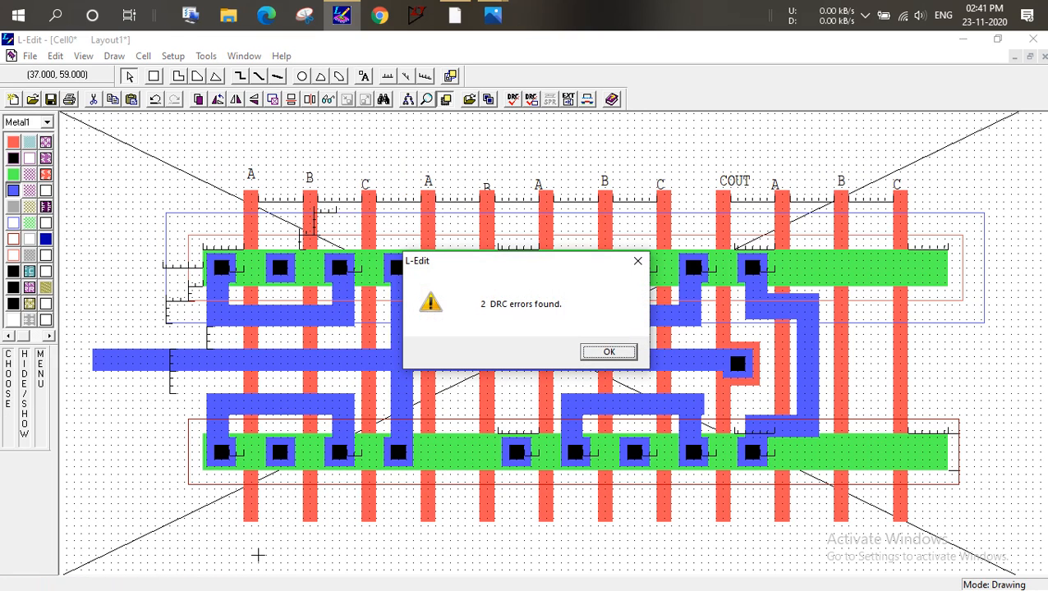
{"action": "key", "text": "Return"}
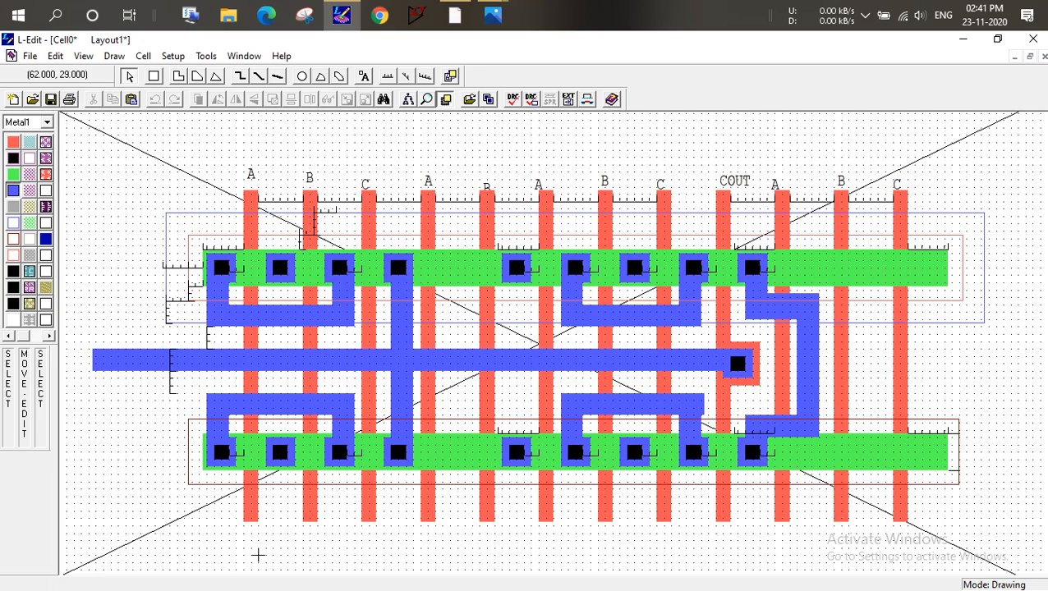
Trim the horizontal Metal1 box of the lower loop beside COUT flush with its vertical segment
{"action": "left_click", "coordinate": [700, 319]}
{"action": "left_click_drag", "start_coordinate": [700, 319], "coordinate": [780, 406]}
{"action": "left_click", "coordinate": [730, 370]}
{"action": "left_click", "coordinate": [730, 370]}
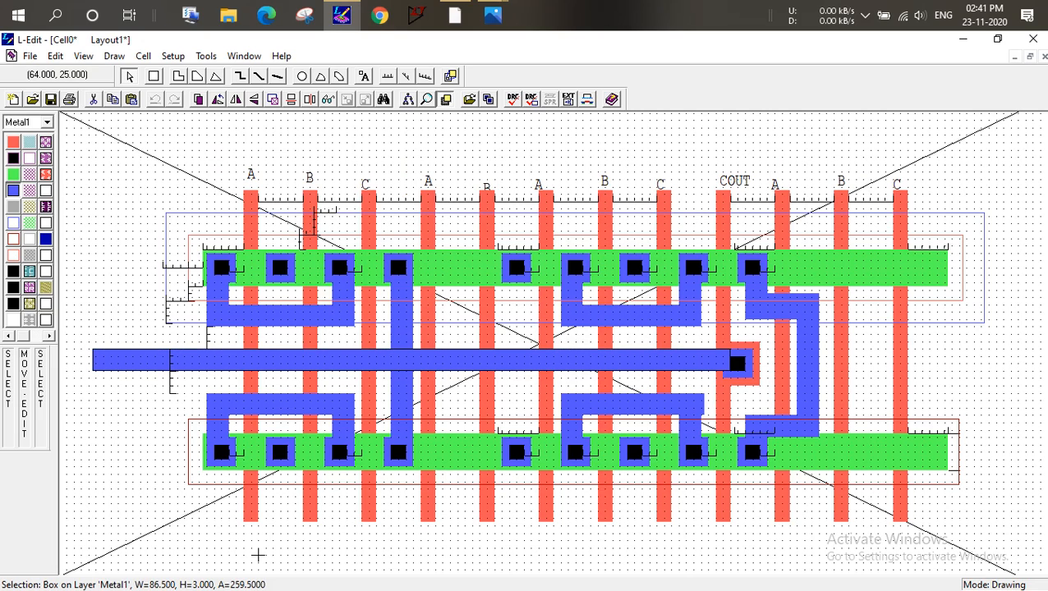
{"action": "left_click", "coordinate": [704, 403]}
{"action": "left_click_drag", "start_coordinate": [704, 404], "coordinate": [701, 403], "text": "alt"}
Locate the remaining error markers across the whole layout and extend the N Select box about half a unit farther past the lower Active strip
{"action": "left_click_drag", "start_coordinate": [141, 145], "coordinate": [1044, 575]}
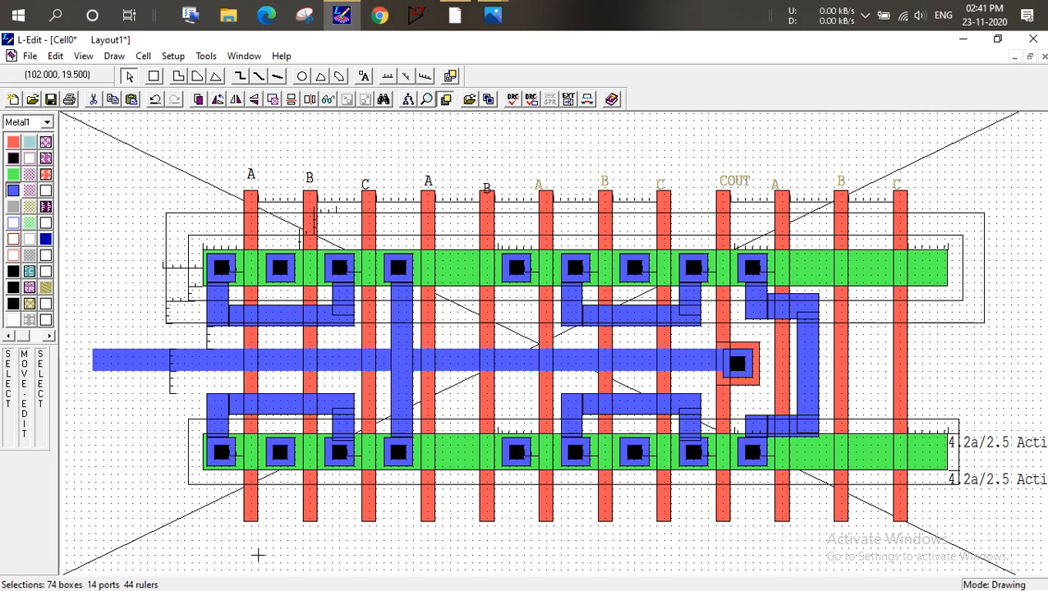
{"action": "left_click", "coordinate": [257, 555]}
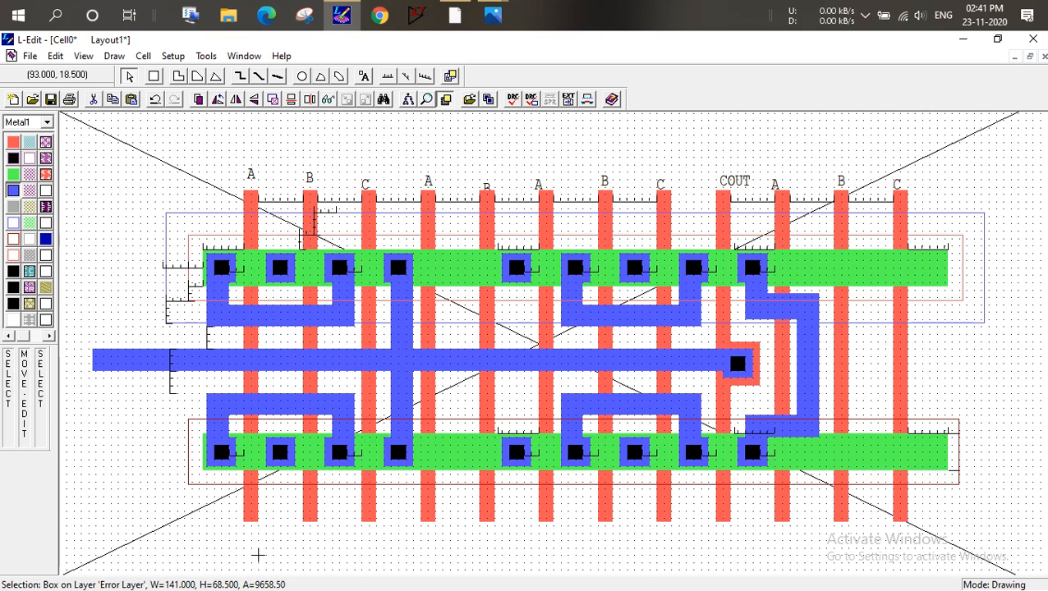
{"action": "left_click", "coordinate": [788, 427]}
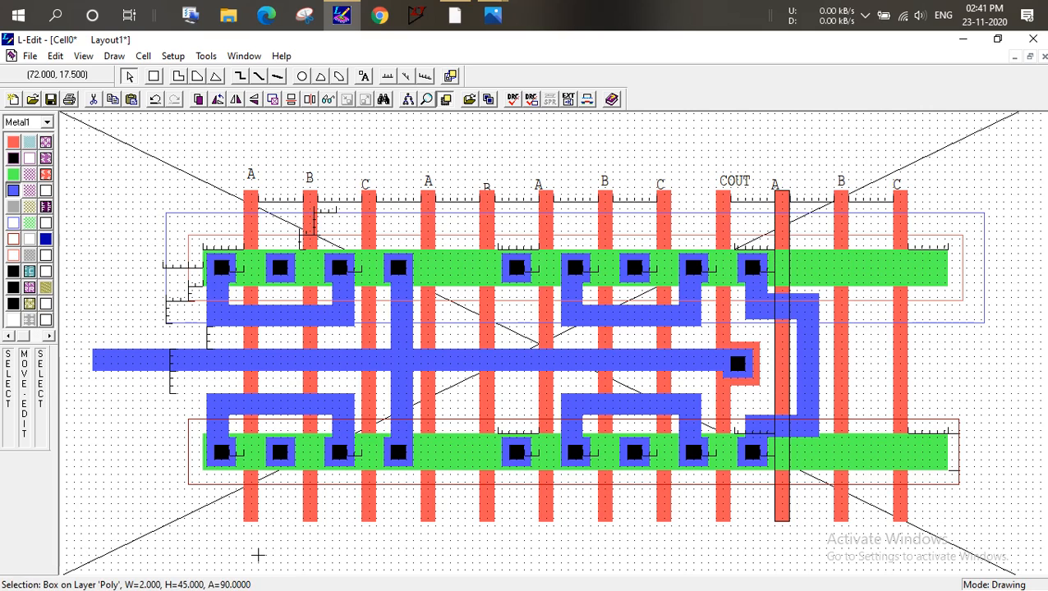
{"action": "left_click", "coordinate": [800, 425]}
{"action": "left_click_drag", "start_coordinate": [729, 398], "coordinate": [909, 518]}
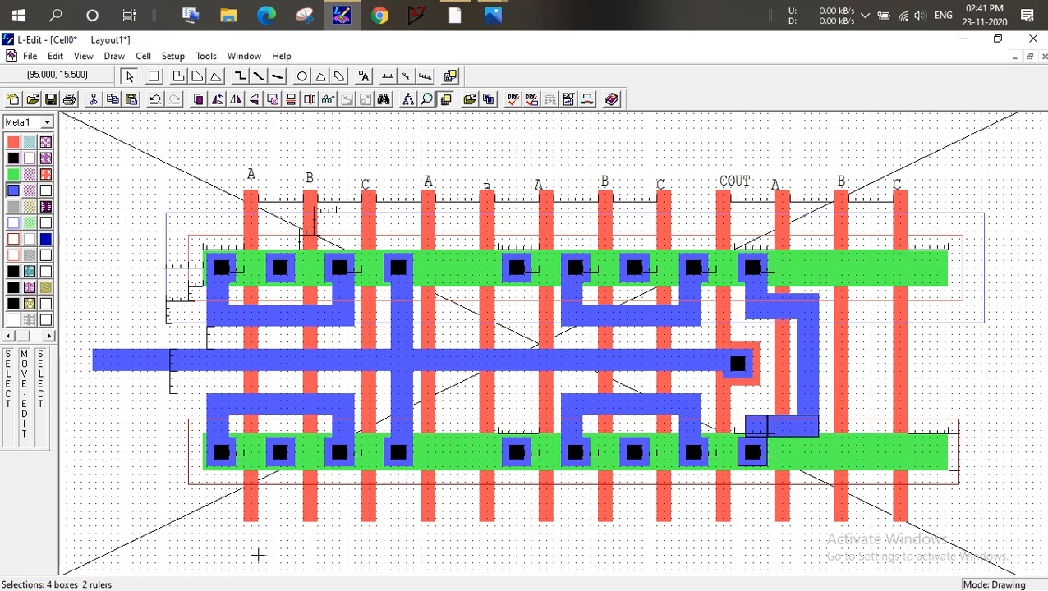
{"action": "left_click", "coordinate": [258, 555]}
{"action": "left_click_drag", "start_coordinate": [258, 556], "coordinate": [258, 556], "text": "alt"}
{"action": "left_click", "coordinate": [258, 556]}
{"action": "left_click", "coordinate": [257, 556]}
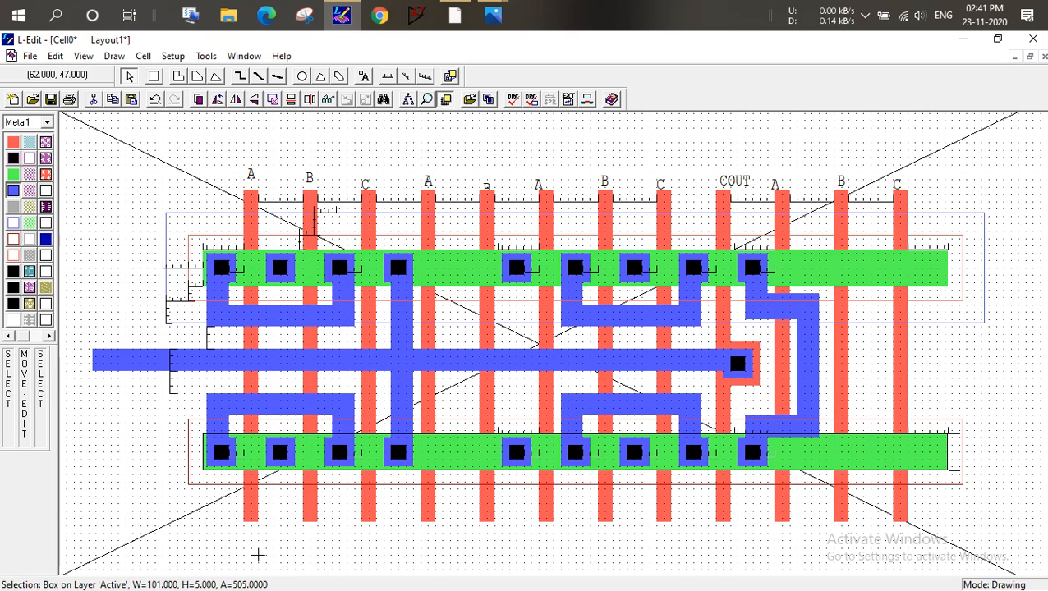
Run the design rule check on the corrected layout and close its report
{"action": "left_click", "coordinate": [512, 99]}
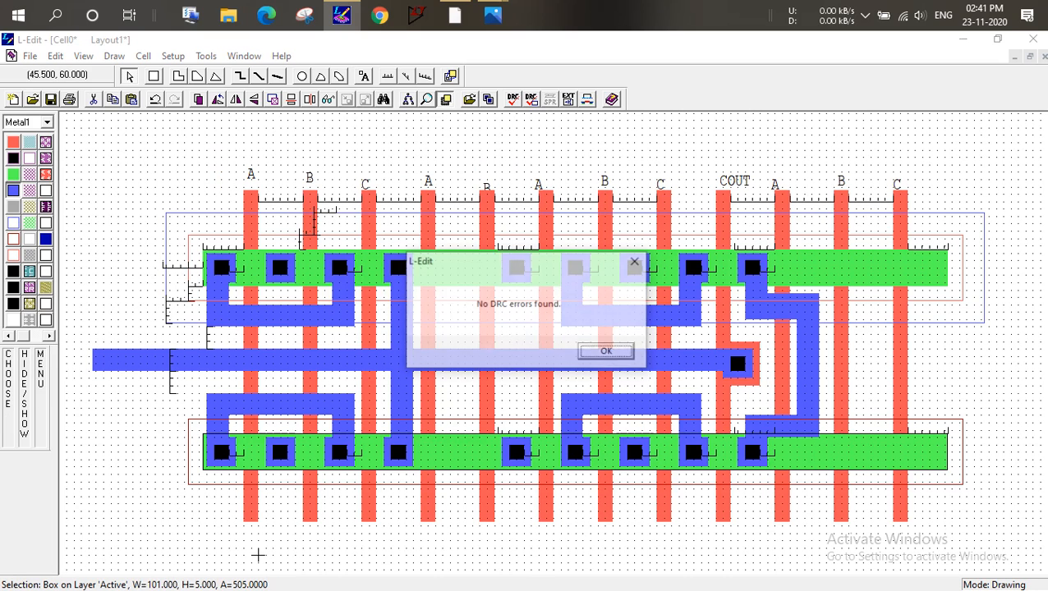
{"action": "left_click", "coordinate": [599, 353]}
{"action": "left_click", "coordinate": [900, 365]}
{"action": "left_click", "coordinate": [257, 556]}
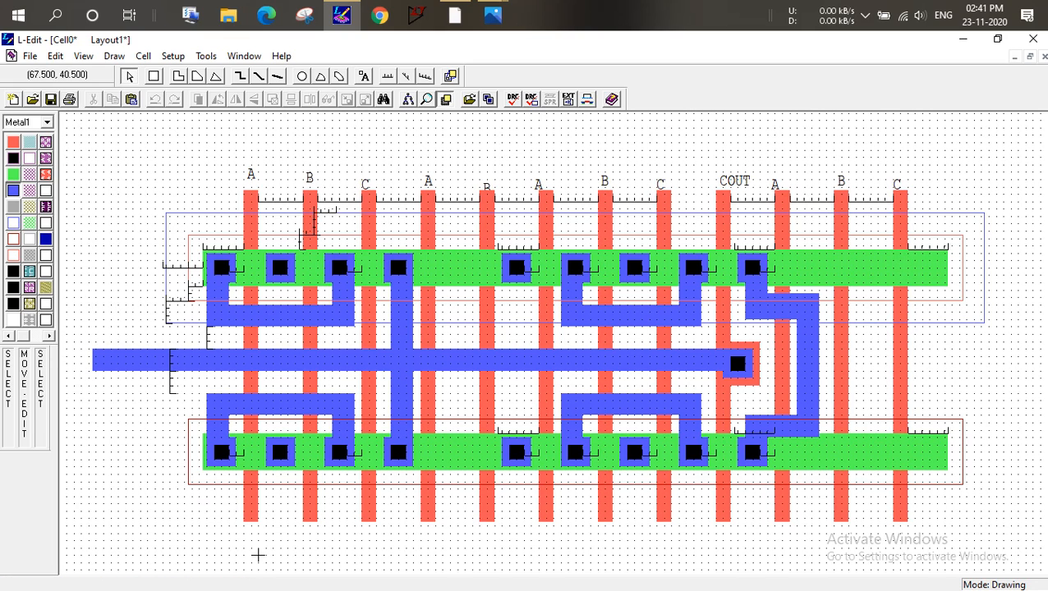
Switch to Photos to consult the hand-drawn stick diagram, and return to L-Edit
{"action": "mouse_move", "coordinate": [492, 15]}
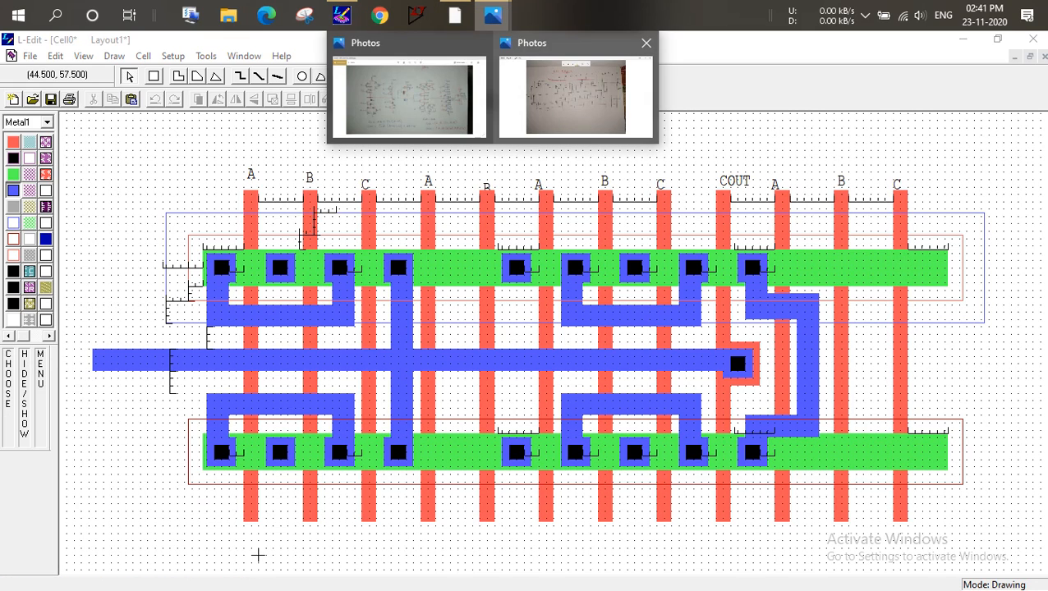
{"action": "left_click", "coordinate": [573, 94]}
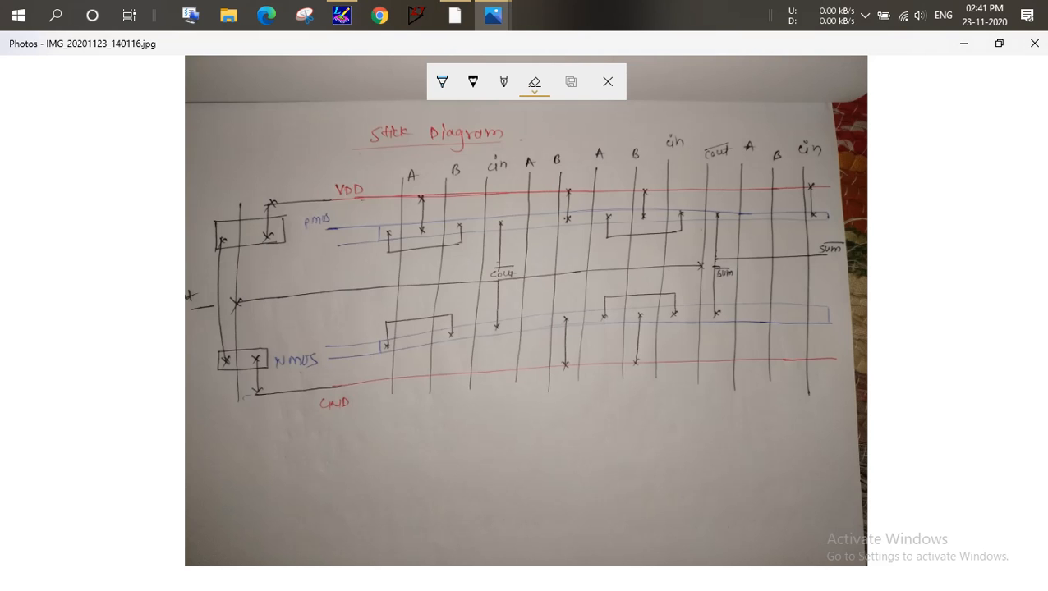
{"action": "key", "text": "alt+Tab"}
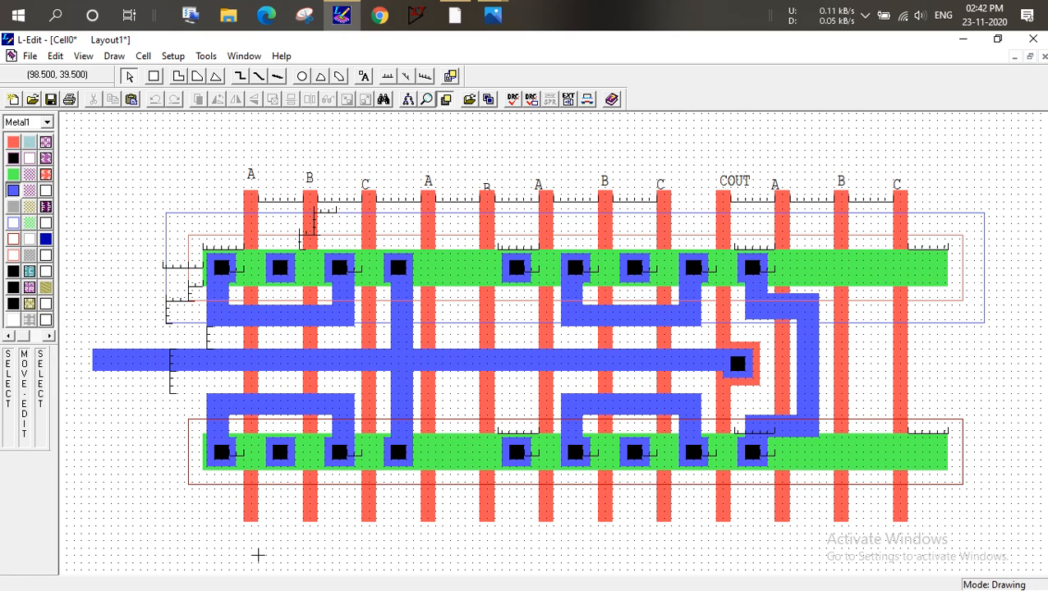
Widen the N Well box to 120 units and the N Select box to 117 units beyond the ends of the Active strips
{"action": "left_click", "coordinate": [983, 265]}
{"action": "left_click_drag", "start_coordinate": [984, 265], "coordinate": [1047, 265], "text": "alt"}
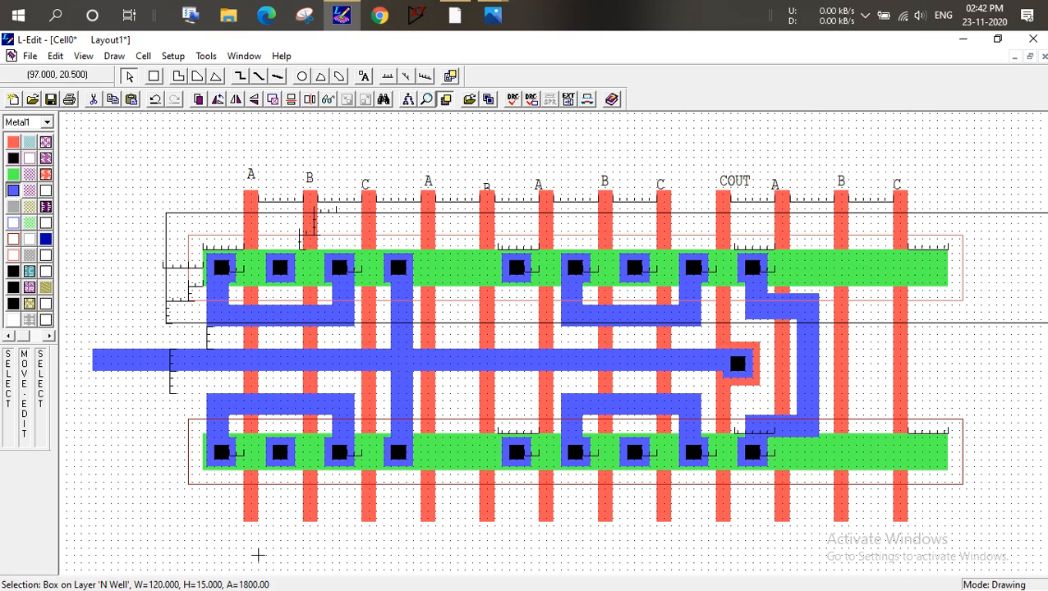
{"action": "left_click", "coordinate": [952, 443]}
{"action": "left_click_drag", "start_coordinate": [952, 443], "coordinate": [1046, 441], "text": "alt"}
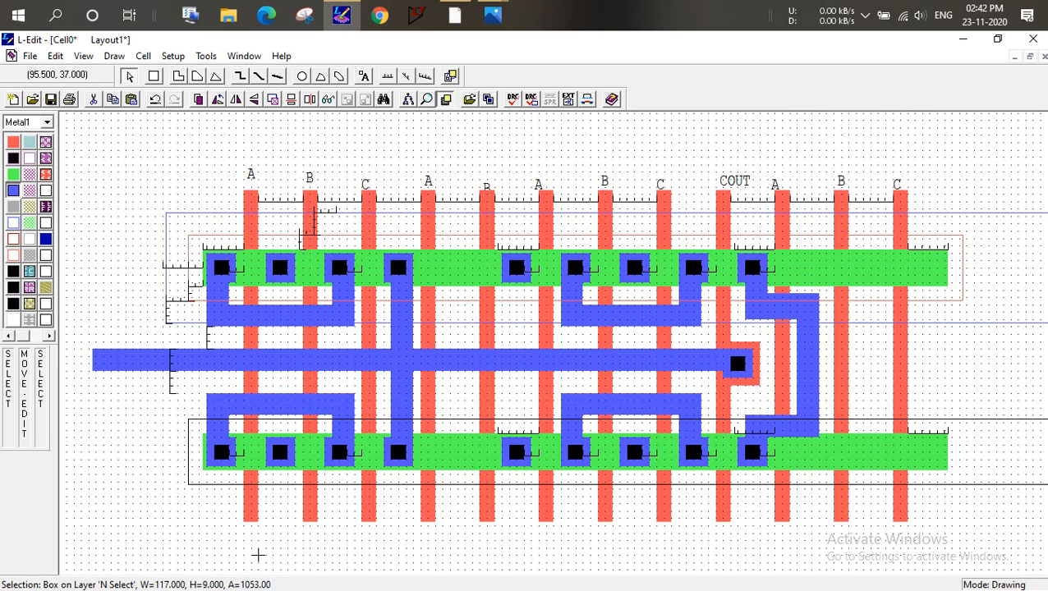
Widen the P Select box around the upper Active strip to about 115.5 units, within the N Well
{"action": "left_click", "coordinate": [963, 280]}
{"action": "left_click", "coordinate": [963, 281]}
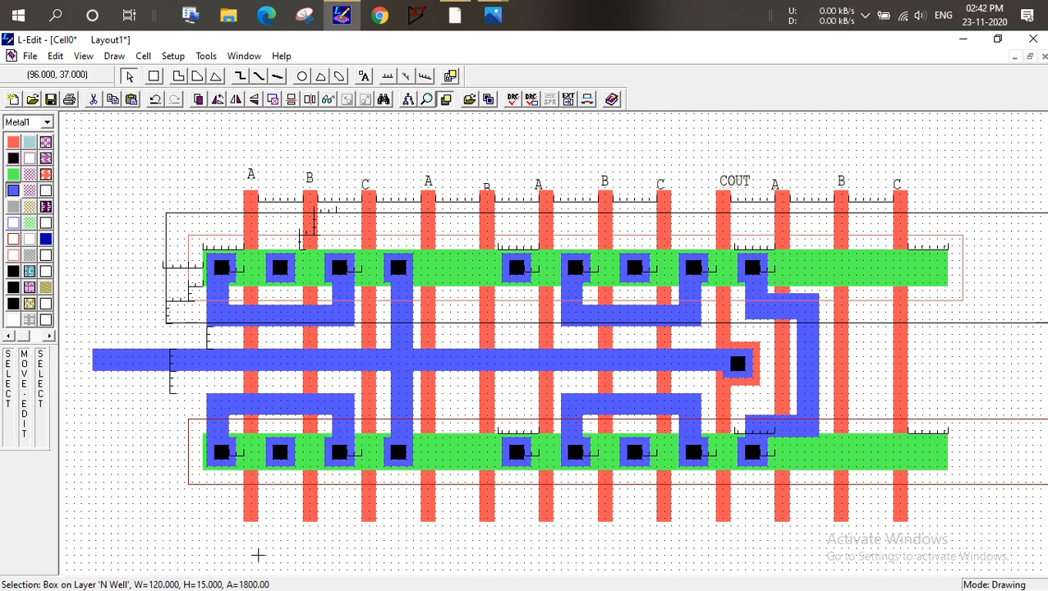
{"action": "left_click", "coordinate": [958, 275]}
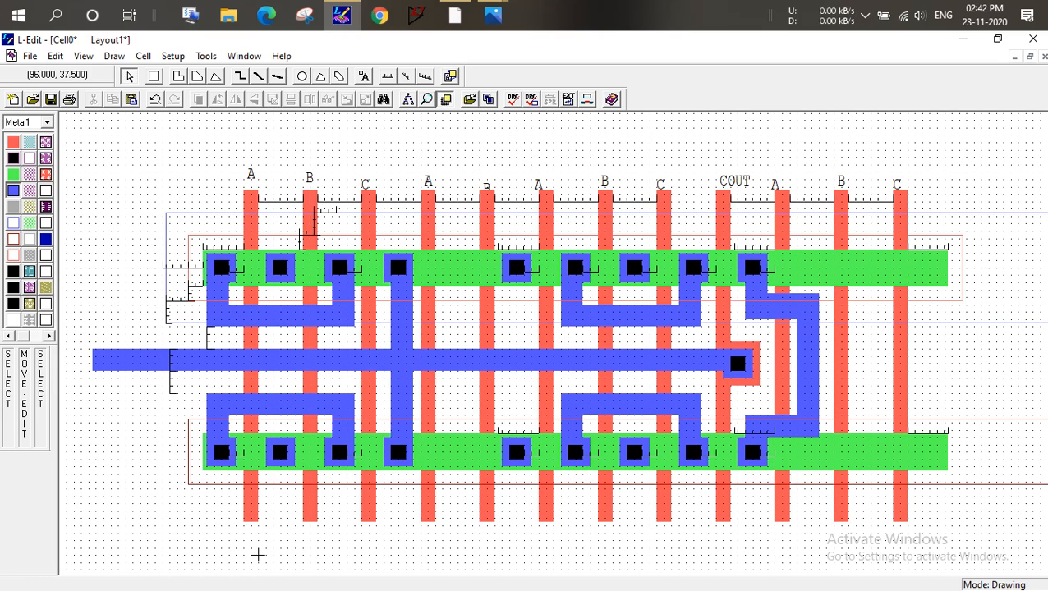
{"action": "left_click", "coordinate": [959, 277]}
{"action": "left_click", "coordinate": [962, 281]}
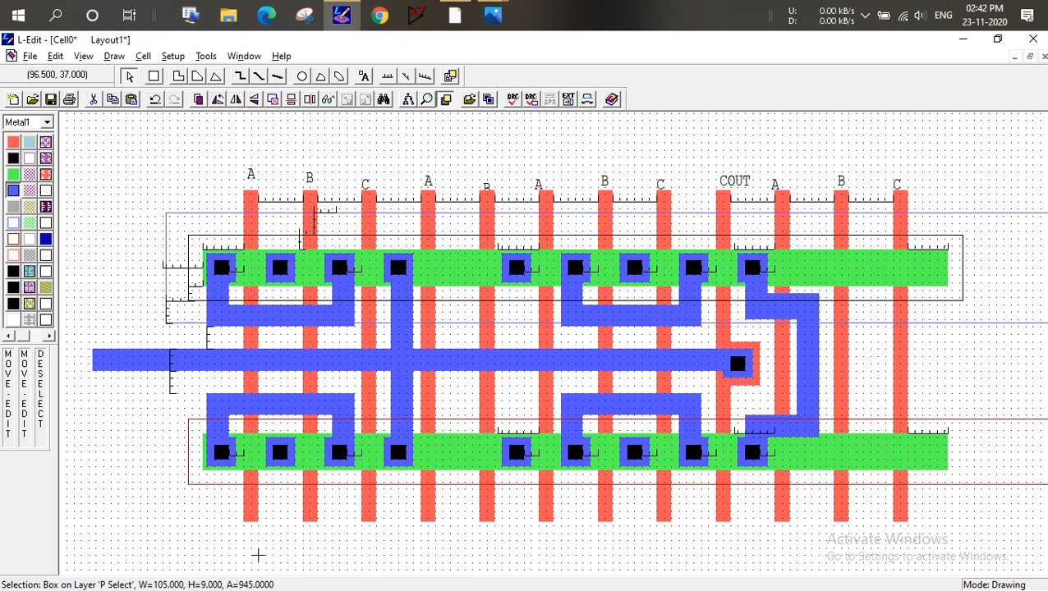
{"action": "left_click_drag", "start_coordinate": [962, 280], "coordinate": [1039, 275]}
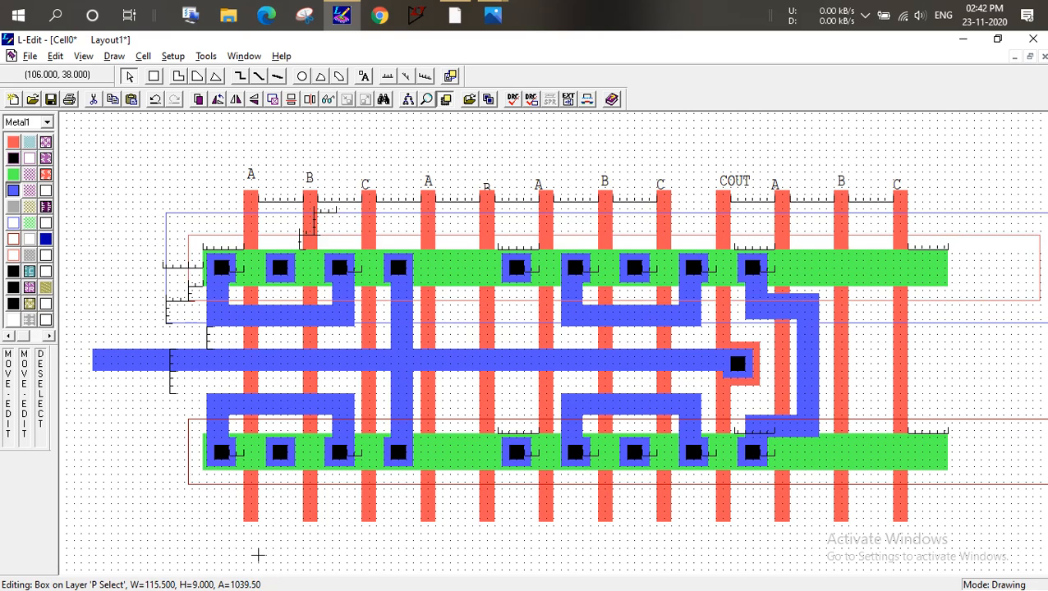
Narrow the P Select box around the upper Active strip to 114 units wide
{"action": "left_click", "coordinate": [1009, 219]}
{"action": "key", "text": "Home"}
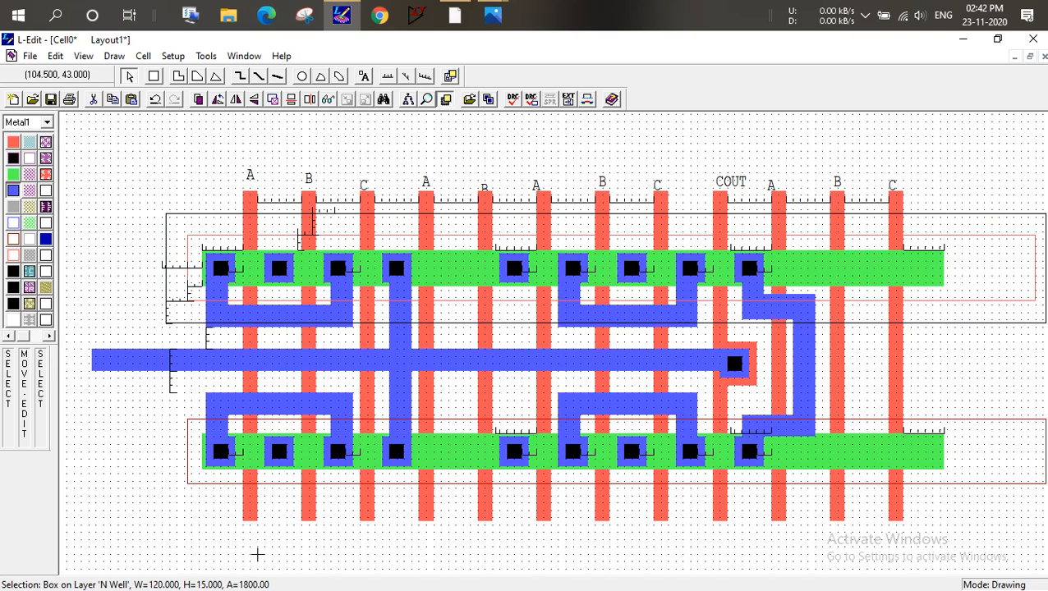
{"action": "left_click", "coordinate": [1034, 257]}
{"action": "left_click_drag", "start_coordinate": [1035, 257], "coordinate": [1031, 257], "text": "alt"}
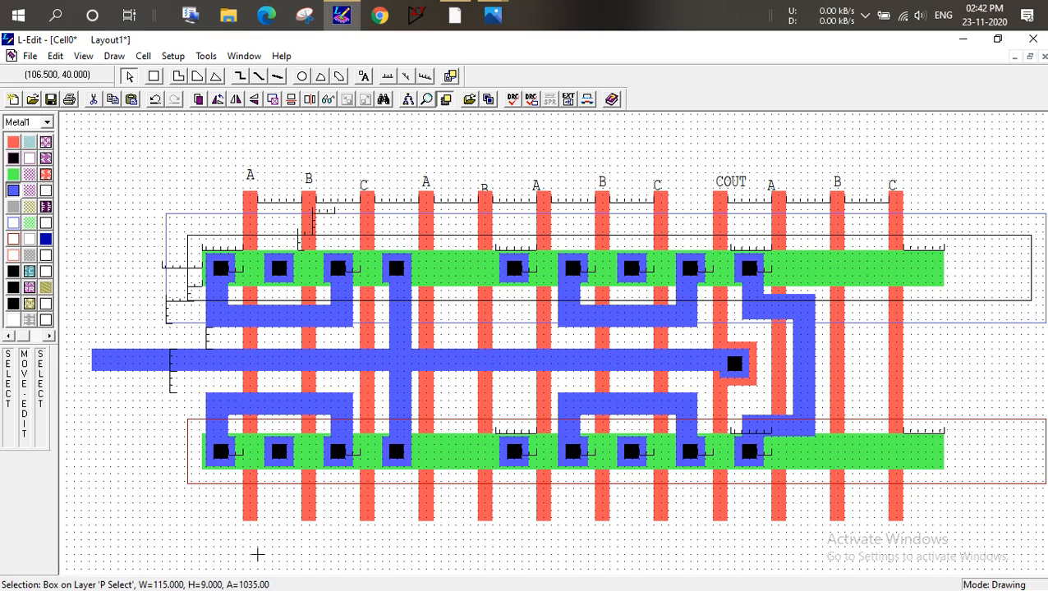
{"action": "left_click_drag", "start_coordinate": [1031, 265], "coordinate": [1024, 269], "text": "alt"}
{"action": "left_click", "coordinate": [1002, 224]}
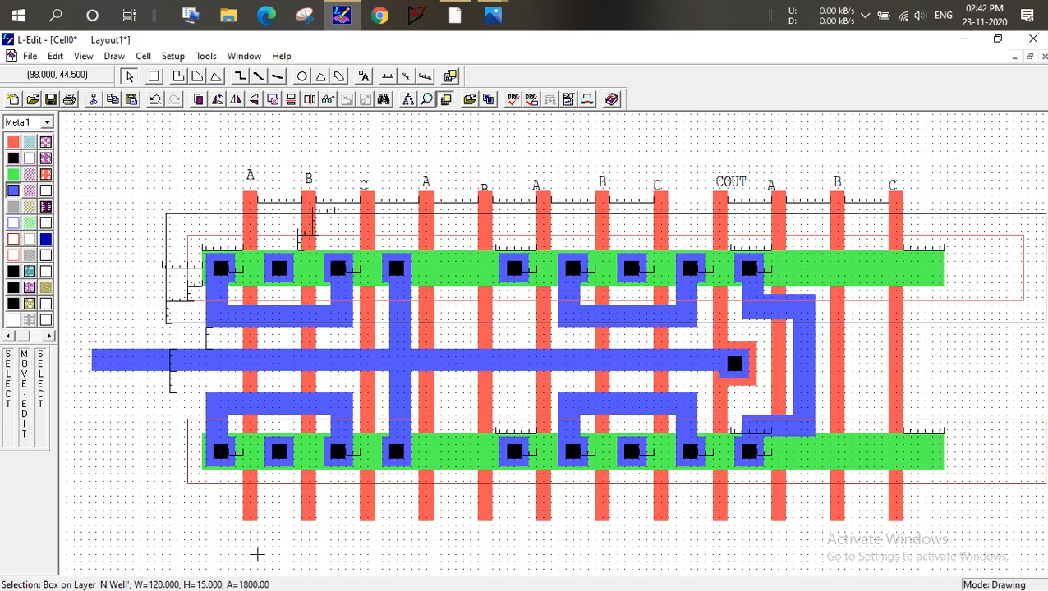
Extend the upper Active strip to 110 units and the lower strip slightly farther, within their select boxes
{"action": "left_click", "coordinate": [944, 267]}
{"action": "left_click_drag", "start_coordinate": [943, 268], "coordinate": [1009, 262], "text": "alt"}
{"action": "left_click", "coordinate": [997, 224]}
{"action": "left_click", "coordinate": [942, 452]}
{"action": "left_click_drag", "start_coordinate": [941, 452], "coordinate": [1031, 452], "text": "alt"}
{"action": "left_click", "coordinate": [958, 360]}
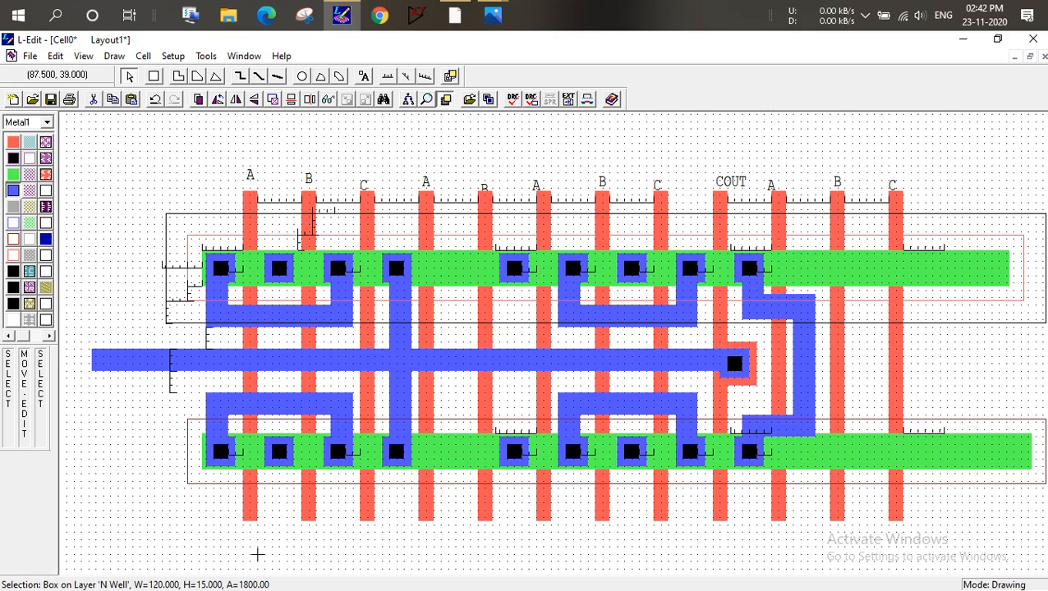
Switch to Photos to check the inverter connections in the hand-drawn stick diagram, and return to L-Edit
{"action": "mouse_move", "coordinate": [492, 15]}
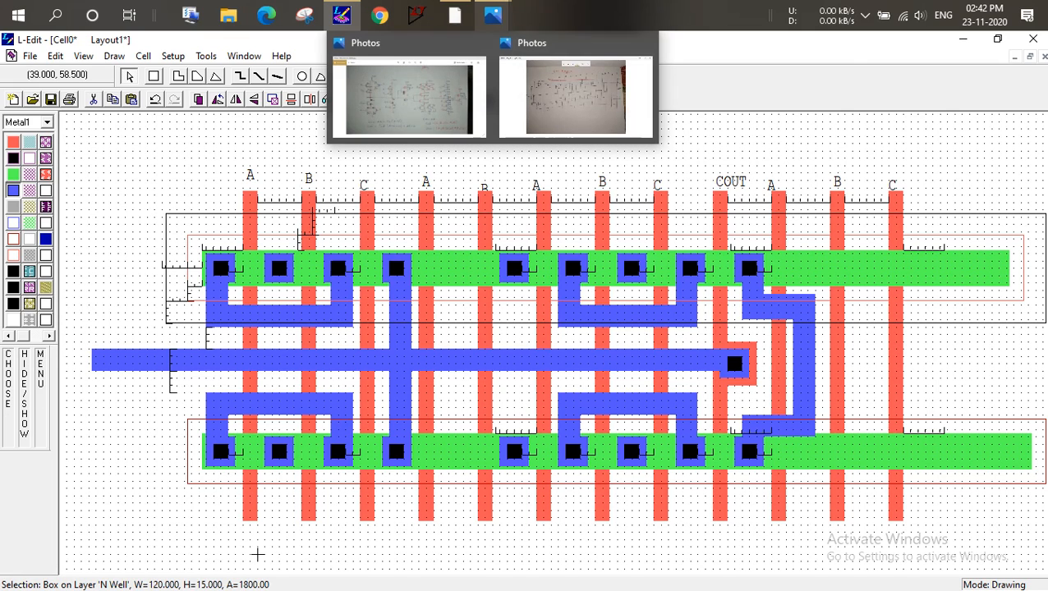
{"action": "left_click", "coordinate": [575, 105]}
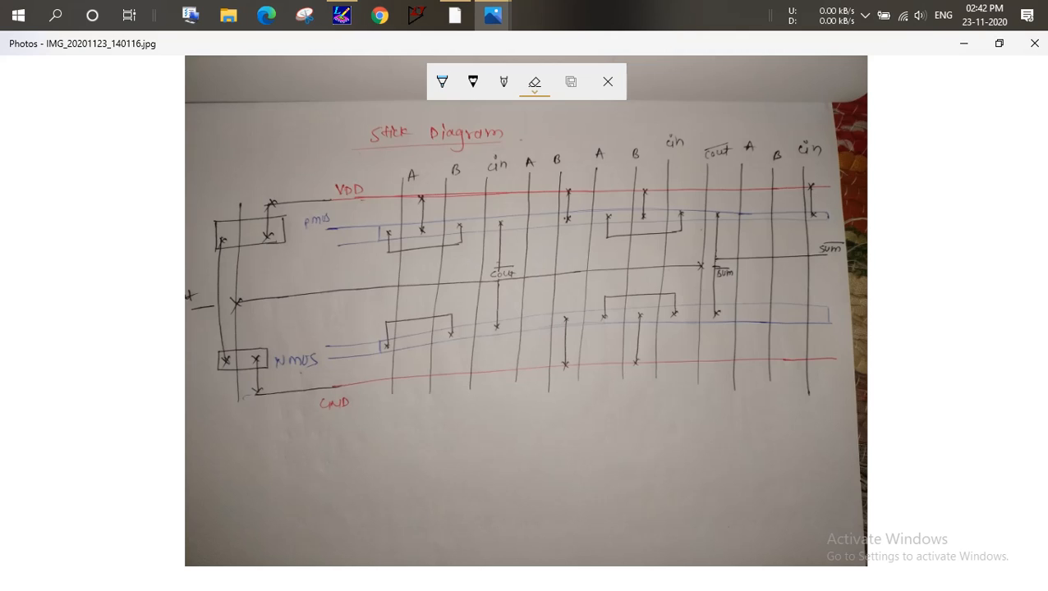
{"action": "key", "text": "alt+Tab"}
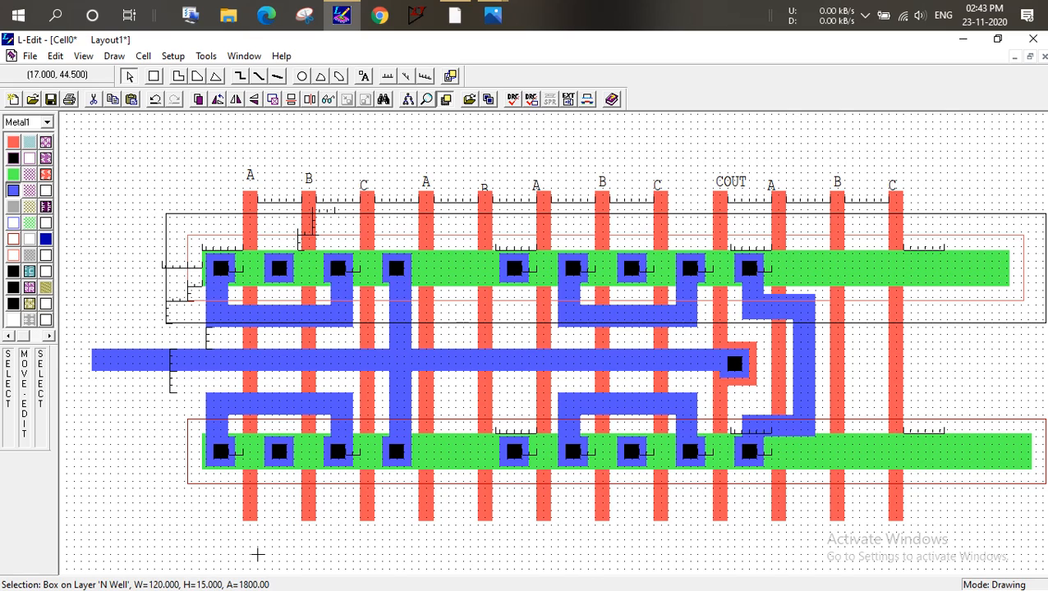
Copy the upper strip's second contact and place one copy on each Active strip just past the last Poly column C
{"action": "left_click_drag", "start_coordinate": [256, 246], "coordinate": [302, 288]}
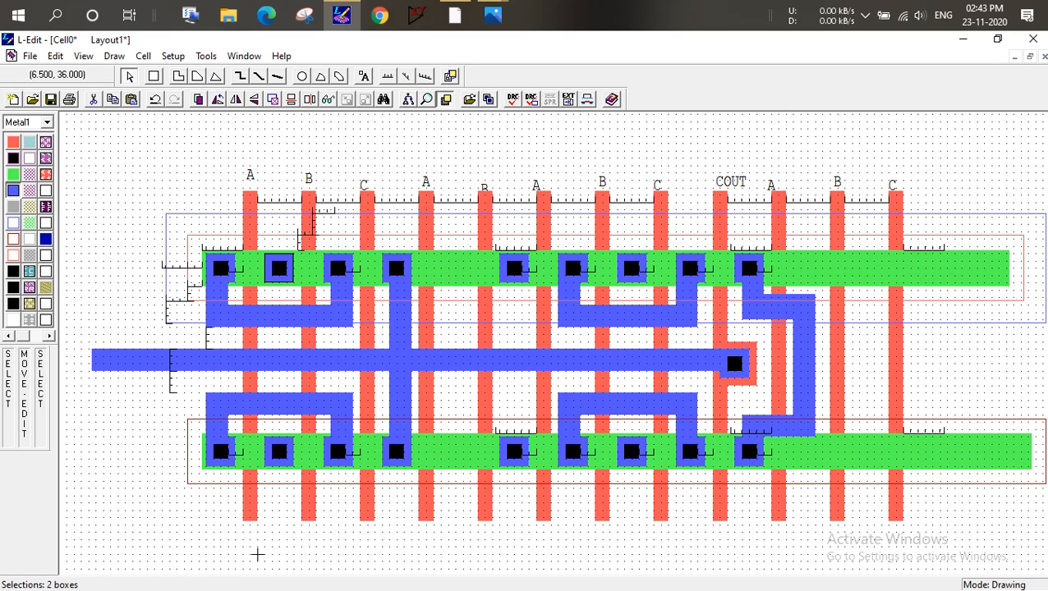
{"action": "key", "text": "ctrl+v"}
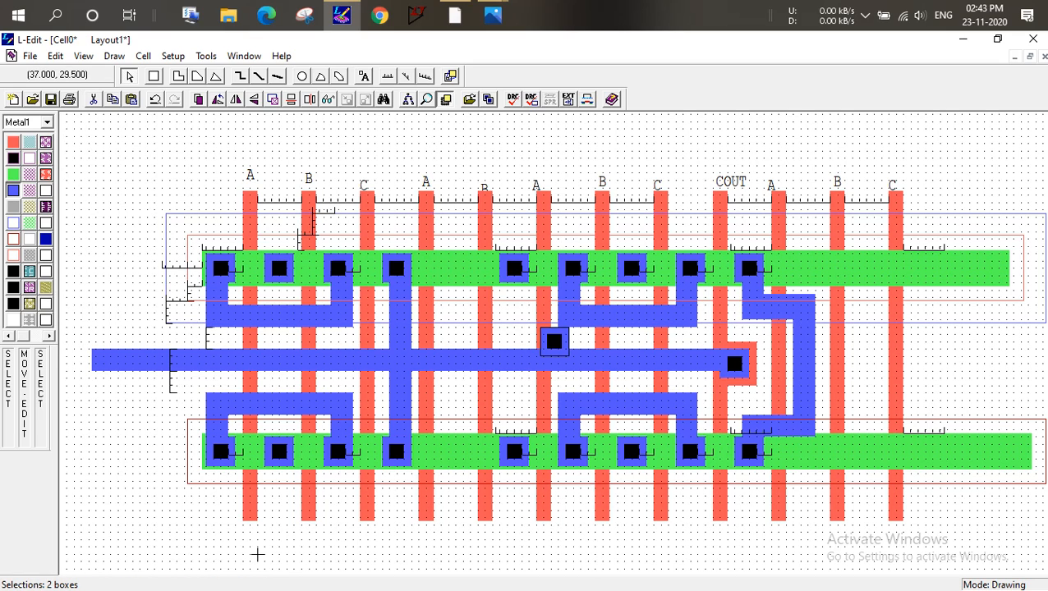
{"action": "left_click_drag", "start_coordinate": [554, 342], "coordinate": [829, 338], "text": "alt"}
{"action": "mouse_move", "coordinate": [554, 334]}
{"action": "left_mouse_down", "text": "alt"}
{"action": "mouse_move", "coordinate": [955, 298]}
{"action": "mouse_move", "coordinate": [911, 264]}
{"action": "mouse_move", "coordinate": [944, 288]}
{"action": "left_mouse_up", "text": "alt"}
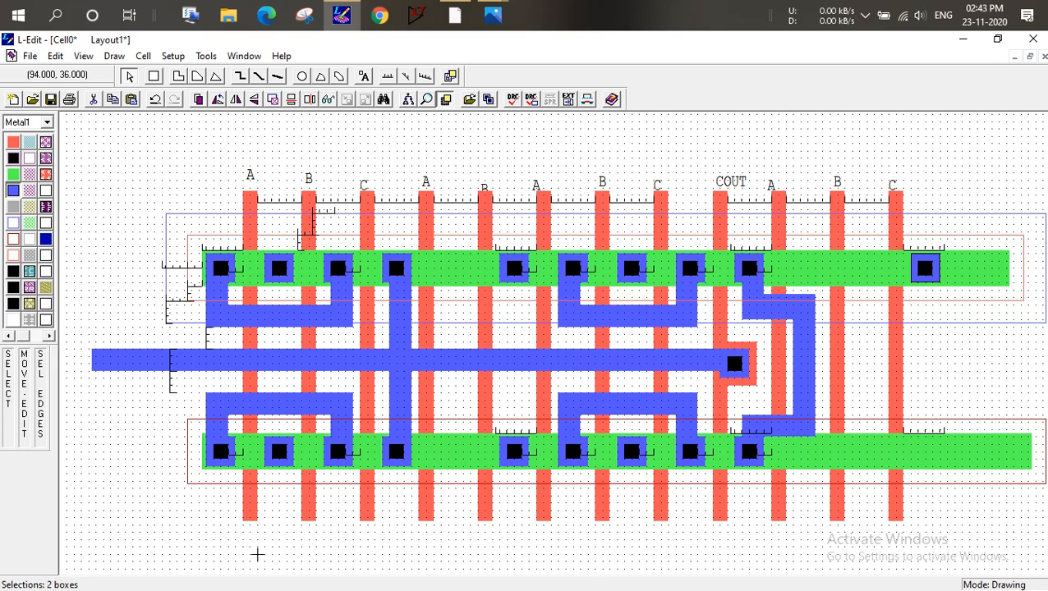
{"action": "key", "text": "ctrl+v"}
{"action": "left_click_drag", "start_coordinate": [552, 339], "coordinate": [920, 451], "text": "alt"}
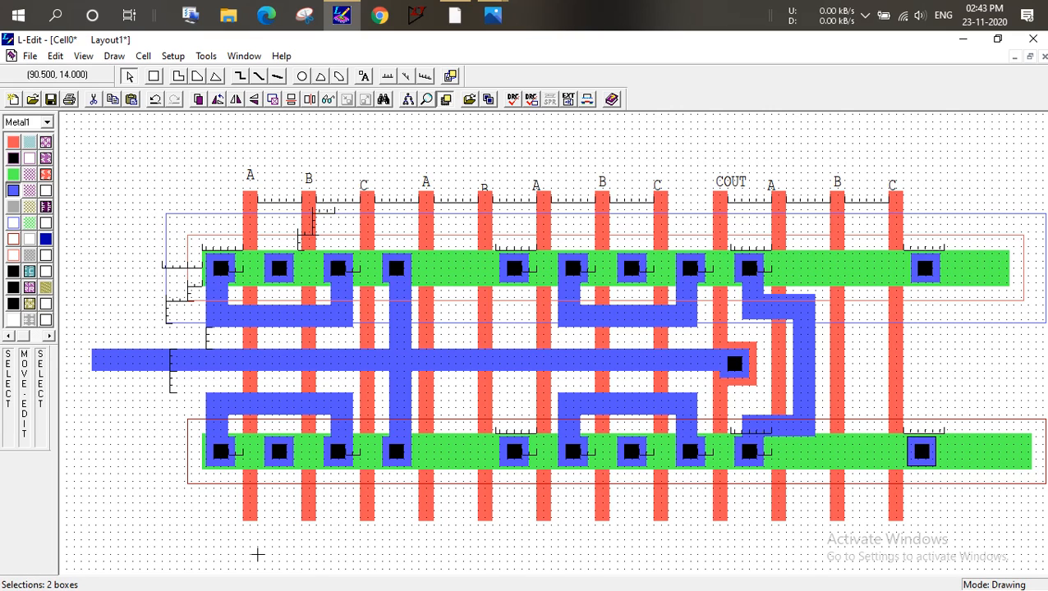
{"action": "left_click", "coordinate": [930, 371]}
{"action": "left_click", "coordinate": [257, 554]}
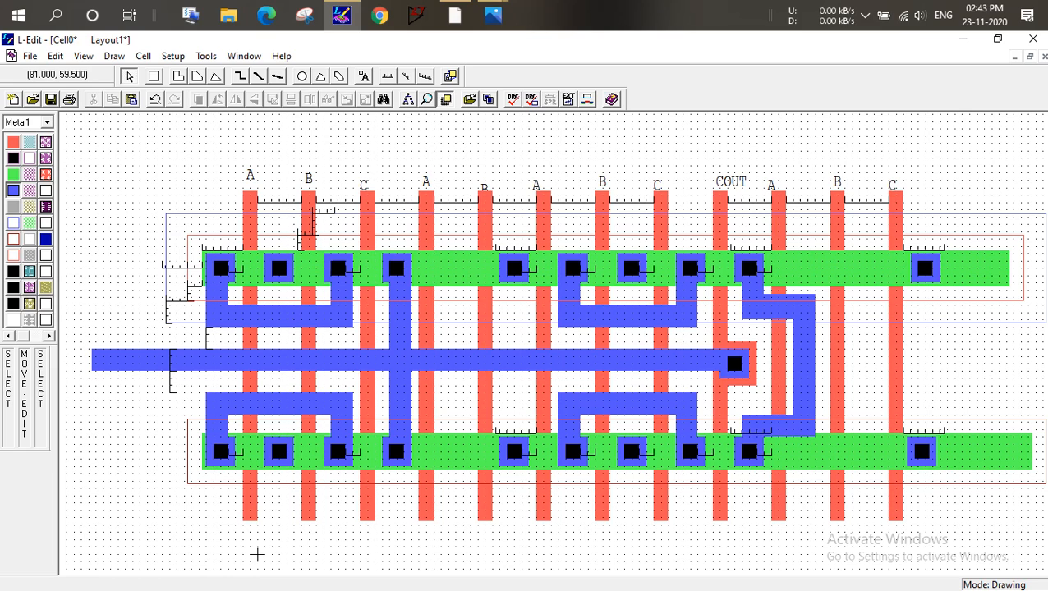
Switch to Photos to consult the hand-drawn transistor schematic, and return to L-Edit
{"action": "mouse_move", "coordinate": [492, 15]}
{"action": "left_click", "coordinate": [574, 94]}
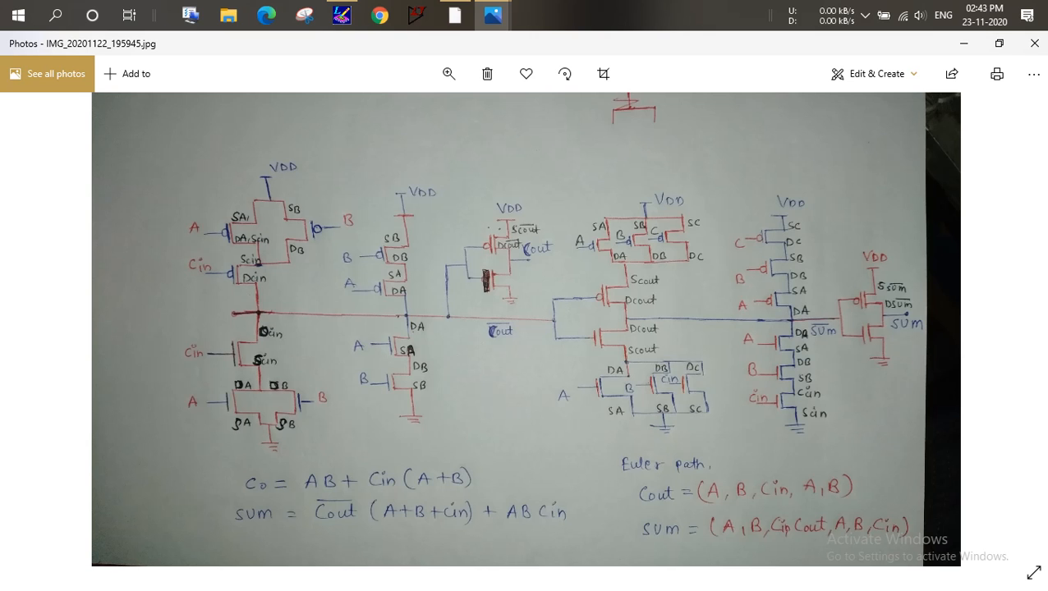
{"action": "left_click", "coordinate": [963, 42]}
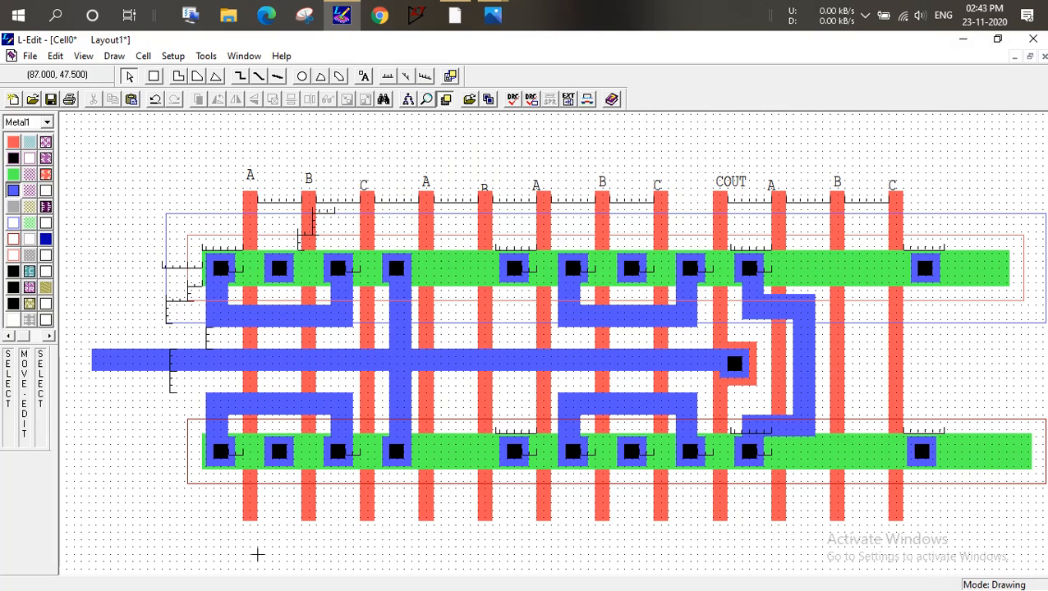
Duplicate the long horizontal Metal1 rail and place the copy beyond the COUT contact, crossing the last Poly columns
{"action": "left_click", "coordinate": [896, 207]}
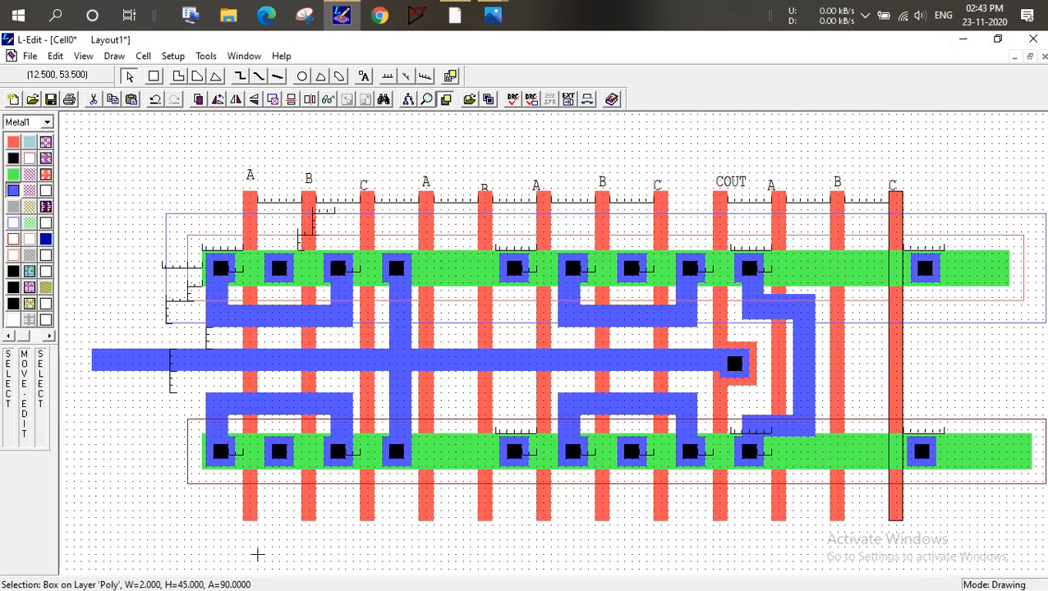
{"action": "left_click", "coordinate": [573, 357]}
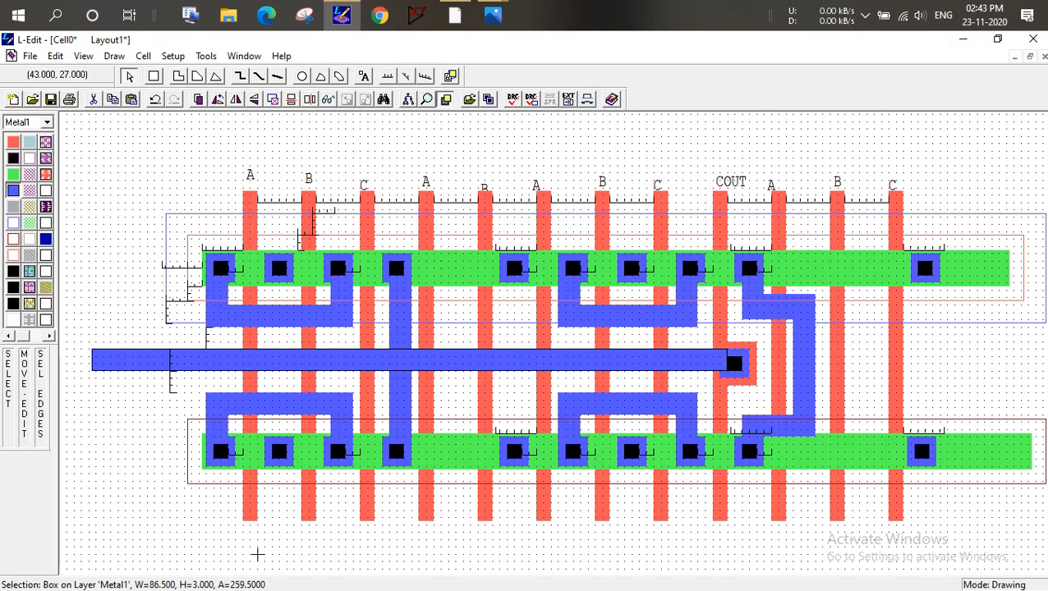
{"action": "key", "text": "ctrl+d"}
{"action": "mouse_move", "coordinate": [665, 337]}
{"action": "left_mouse_down"}
{"action": "mouse_move", "coordinate": [859, 357]}
{"action": "mouse_move", "coordinate": [819, 349]}
{"action": "mouse_move", "coordinate": [778, 345]}
{"action": "mouse_move", "coordinate": [995, 382]}
{"action": "mouse_move", "coordinate": [1028, 367]}
{"action": "mouse_move", "coordinate": [767, 374]}
{"action": "left_mouse_up"}
{"action": "left_click", "coordinate": [779, 345]}
{"action": "left_click", "coordinate": [761, 345]}
{"action": "left_click_drag", "start_coordinate": [877, 371], "coordinate": [602, 346], "text": "alt"}
{"action": "left_click_drag", "start_coordinate": [554, 363], "coordinate": [912, 357], "text": "alt"}
{"action": "left_click_drag", "start_coordinate": [911, 356], "coordinate": [1004, 345]}
{"action": "left_click_drag", "start_coordinate": [862, 363], "coordinate": [1046, 351], "text": "alt"}
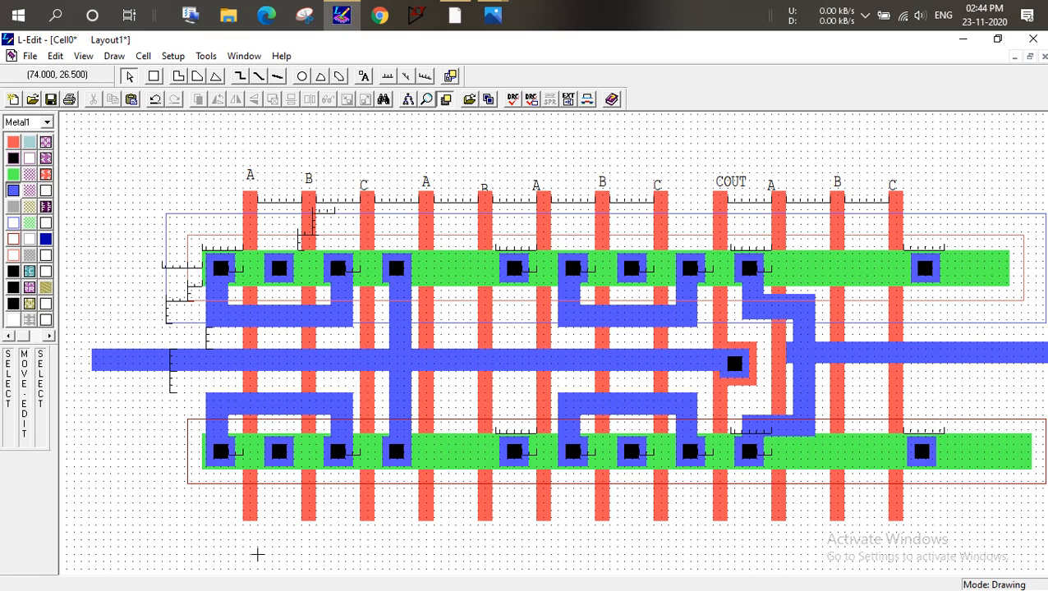
Join the copied rail to the vertical Metal1 of the sum output, level with the COUT rail, and end it past column C
{"action": "mouse_move", "coordinate": [785, 342]}
{"action": "left_mouse_down", "text": "alt"}
{"action": "mouse_move", "coordinate": [869, 357]}
{"action": "mouse_move", "coordinate": [790, 357]}
{"action": "mouse_move", "coordinate": [907, 355]}
{"action": "mouse_move", "coordinate": [796, 359]}
{"action": "left_mouse_up", "text": "alt"}
{"action": "left_click", "coordinate": [797, 352]}
{"action": "left_click", "coordinate": [786, 352]}
{"action": "left_click_drag", "start_coordinate": [1039, 358], "coordinate": [929, 359]}
Copy the last Poly column C, 2 by 45 units, and place the copy beyond the newly added contacts
{"action": "left_click", "coordinate": [893, 227]}
{"action": "key", "text": "ctrl+v"}
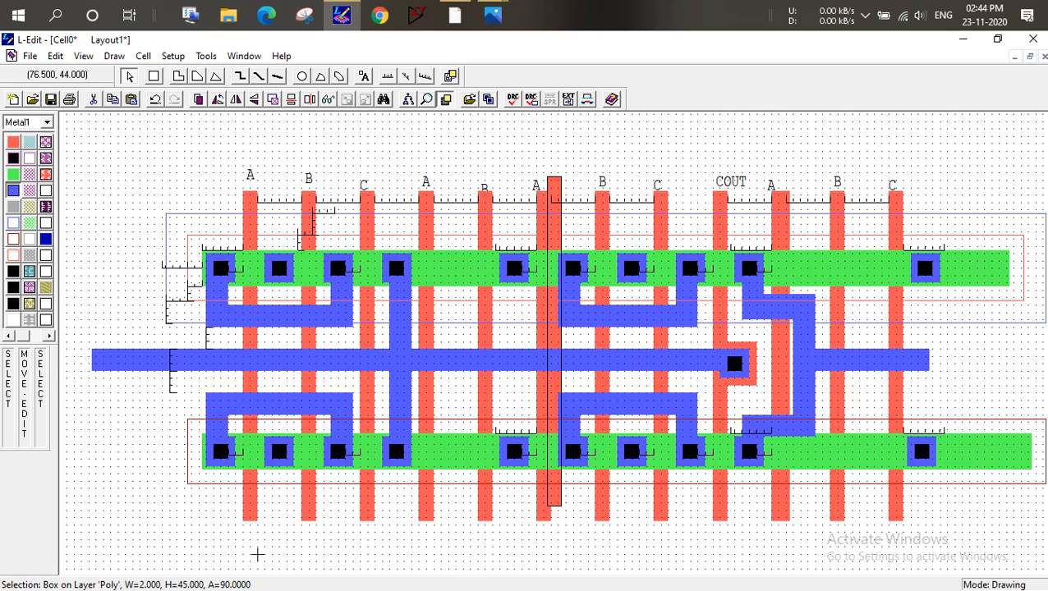
{"action": "left_click_drag", "start_coordinate": [549, 236], "coordinate": [927, 235], "text": "alt"}
{"action": "left_click_drag", "start_coordinate": [927, 235], "coordinate": [950, 246], "text": "alt"}
{"action": "left_click", "coordinate": [996, 331]}
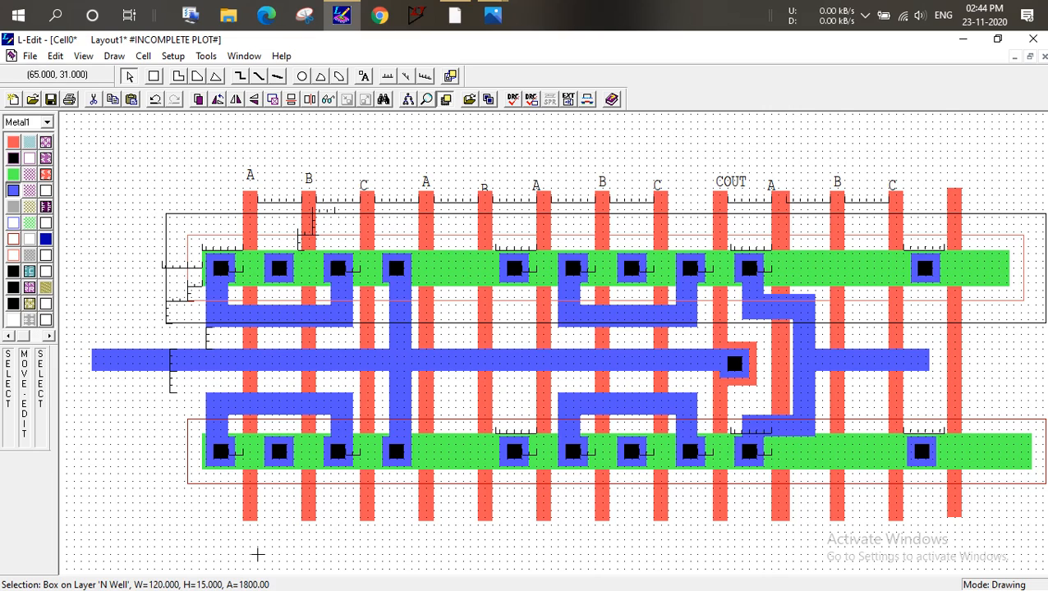
{"action": "left_click", "coordinate": [257, 555]}
Copy the COUT Poly contact's three boxes and place them on the new Poly column at the output rail's end
{"action": "left_click", "coordinate": [697, 331]}
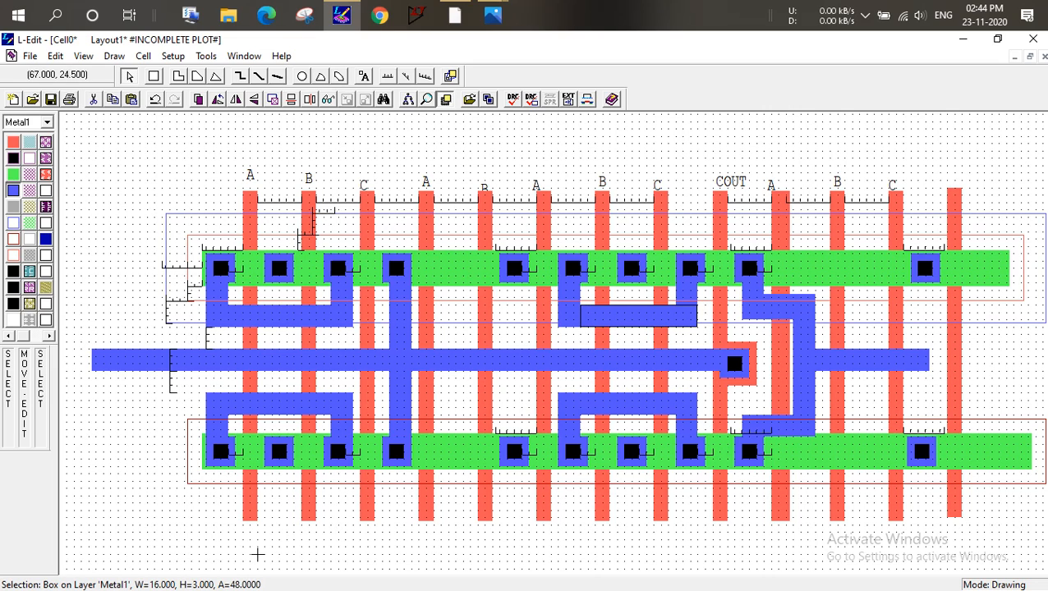
{"action": "left_click", "coordinate": [705, 339]}
{"action": "left_click", "coordinate": [705, 339]}
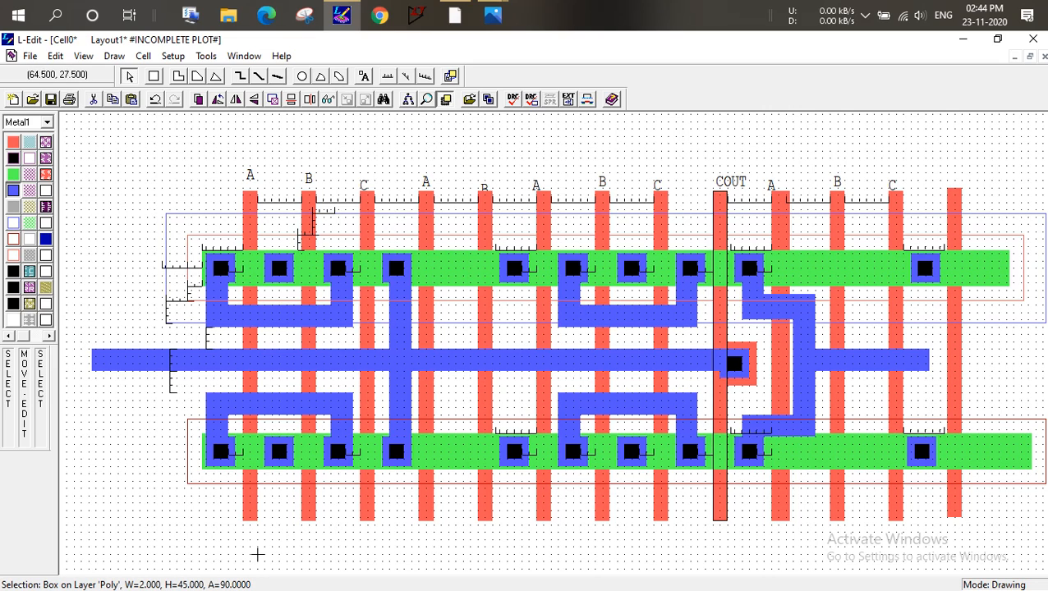
{"action": "left_click", "coordinate": [744, 327]}
{"action": "left_click", "coordinate": [697, 332]}
{"action": "left_click", "coordinate": [701, 331]}
{"action": "left_click_drag", "start_coordinate": [697, 326], "coordinate": [765, 399]}
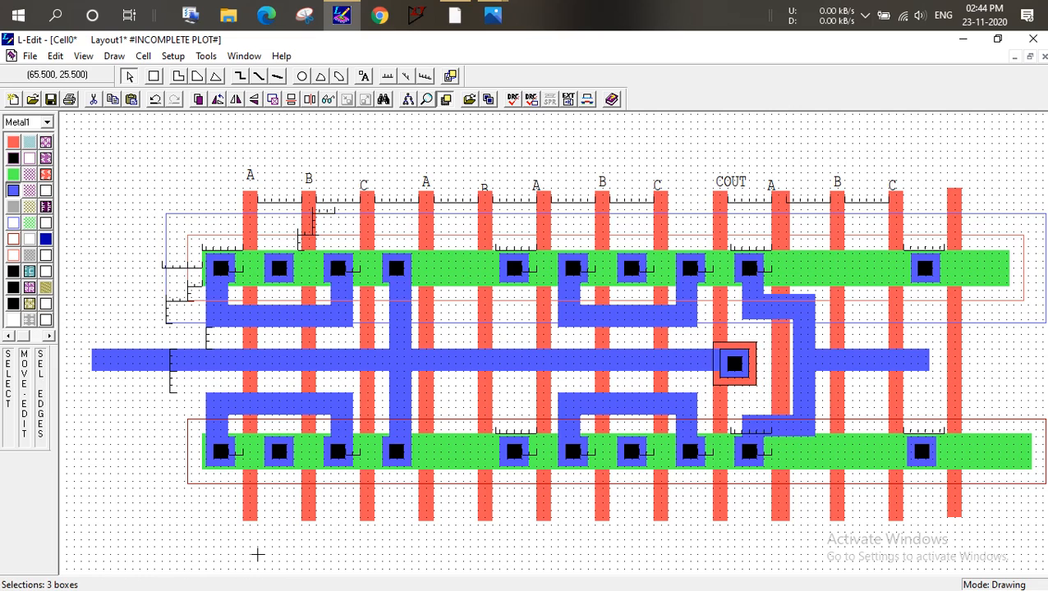
{"action": "key", "text": "ctrl+c"}
{"action": "key", "text": "ctrl+v"}
{"action": "left_click_drag", "start_coordinate": [551, 342], "coordinate": [877, 364], "text": "alt"}
{"action": "left_click_drag", "start_coordinate": [877, 364], "coordinate": [939, 356], "text": "alt"}
{"action": "left_click", "coordinate": [934, 360]}
{"action": "left_click", "coordinate": [927, 356]}
{"action": "left_click", "coordinate": [1016, 356]}
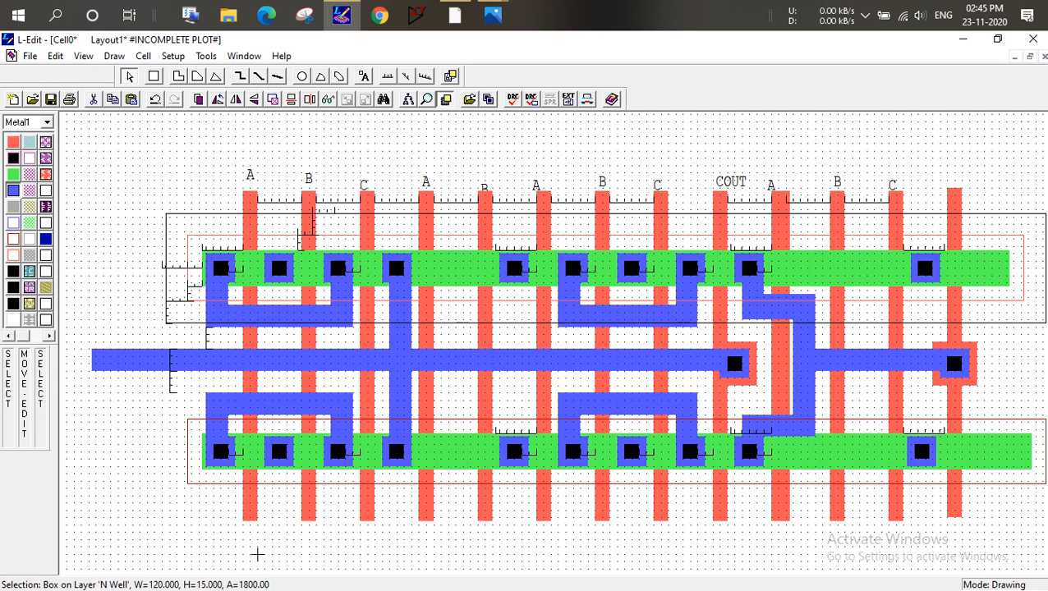
Shorten the new Poly column to 34 units high, from the P Select's upper edge to the N Select's lower edge
{"action": "left_click", "coordinate": [953, 188]}
{"action": "left_click_drag", "start_coordinate": [953, 189], "coordinate": [953, 236], "text": "alt"}
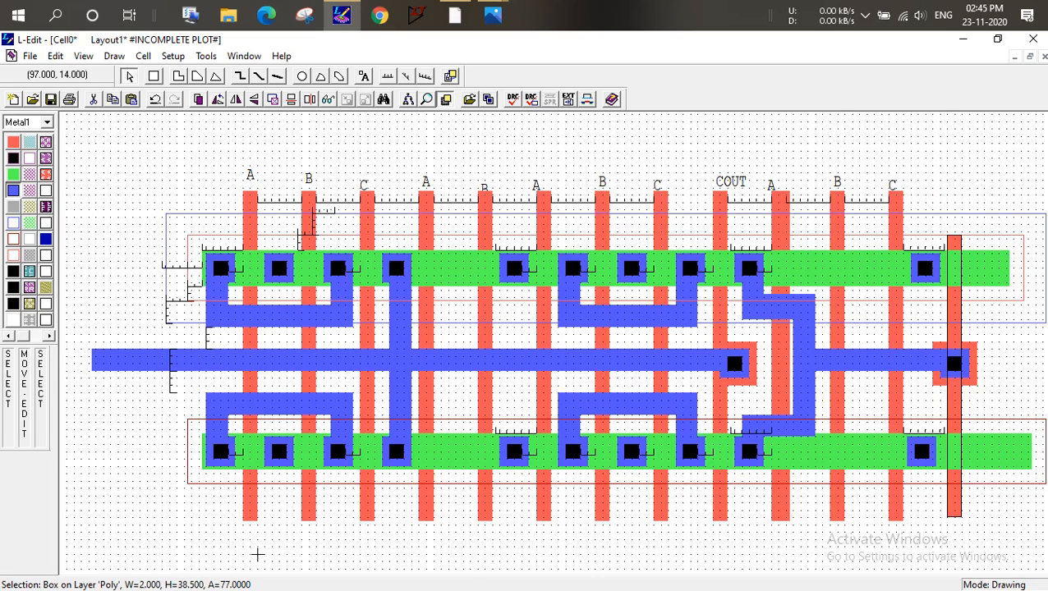
{"action": "left_click_drag", "start_coordinate": [953, 517], "coordinate": [953, 484], "text": "alt"}
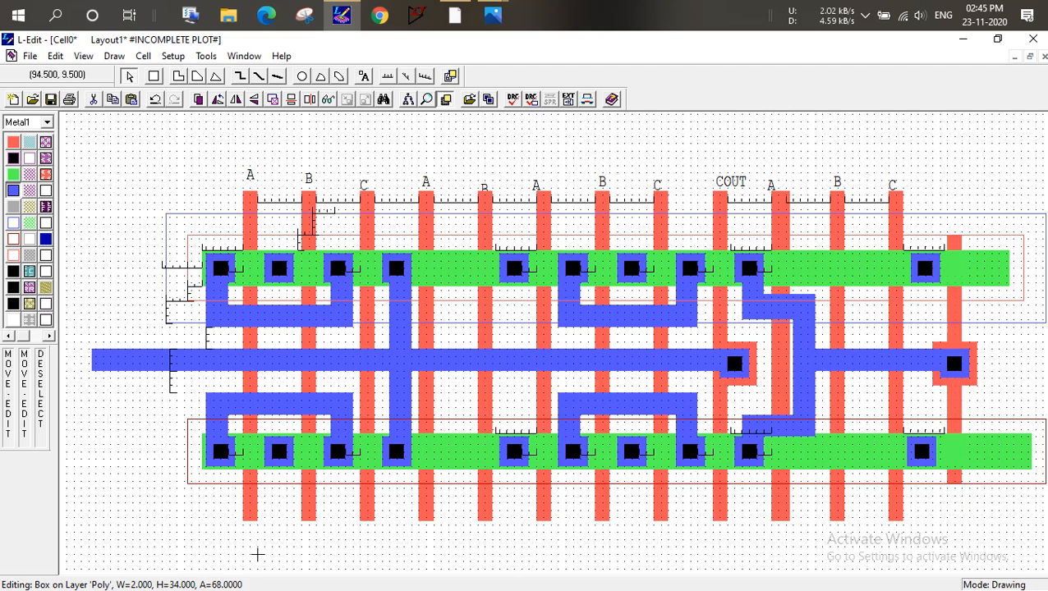
{"action": "left_click", "coordinate": [257, 555]}
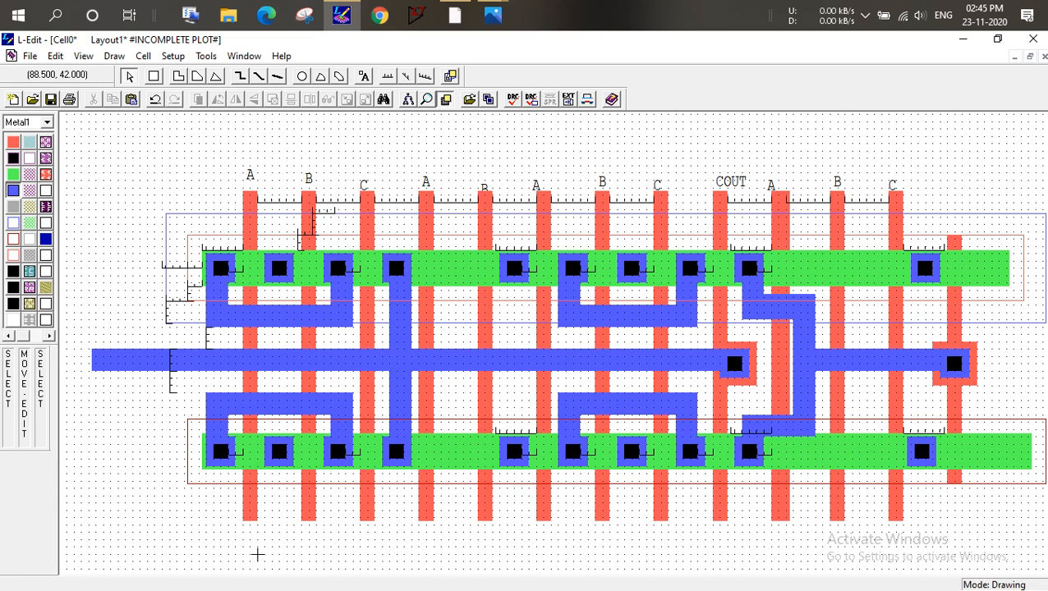
Align the last contact on the lower Active strip with the last contact on the upper strip
{"action": "left_click_drag", "start_coordinate": [906, 245], "coordinate": [946, 481]}
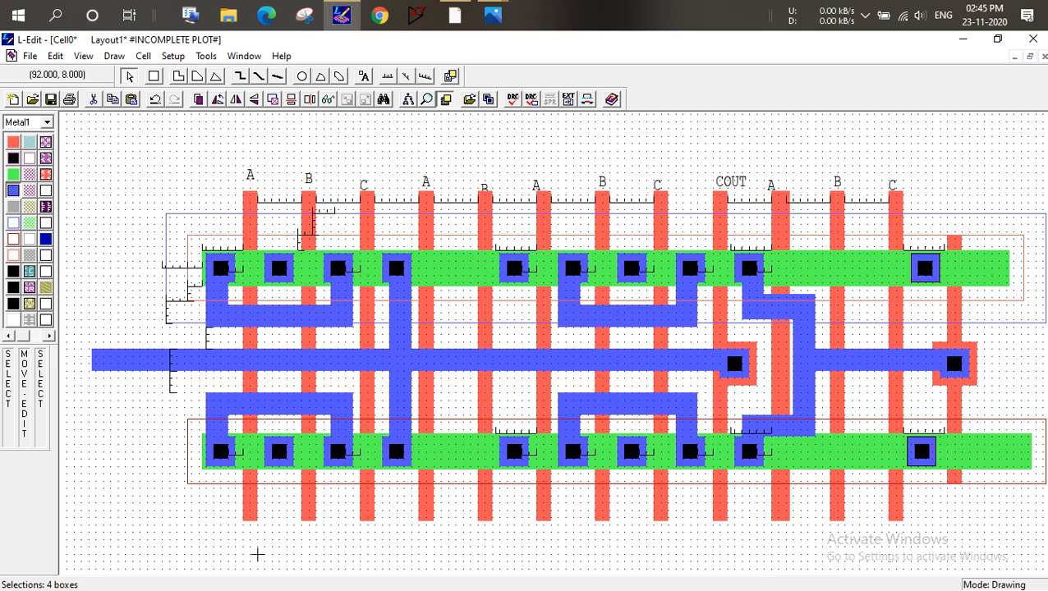
{"action": "left_click", "coordinate": [932, 492]}
{"action": "left_click", "coordinate": [921, 455]}
{"action": "left_click_drag", "start_coordinate": [902, 431], "coordinate": [921, 452]}
{"action": "left_click", "coordinate": [907, 454]}
Copy the last pair of contacts with their rulers and place them on both Active strips beyond the new Poly column
{"action": "left_click_drag", "start_coordinate": [902, 236], "coordinate": [946, 485]}
{"action": "key", "text": "ctrl+c"}
{"action": "key", "text": "ctrl+v"}
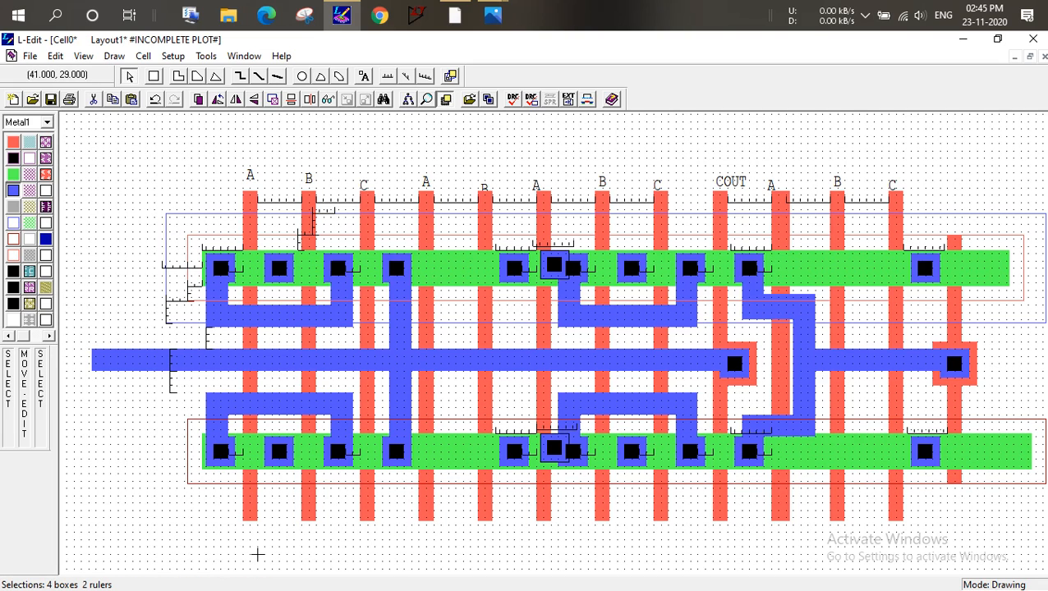
{"action": "mouse_move", "coordinate": [558, 341]}
{"action": "left_mouse_down", "text": "alt"}
{"action": "mouse_move", "coordinate": [943, 385]}
{"action": "mouse_move", "coordinate": [987, 344]}
{"action": "left_mouse_up", "text": "alt"}
{"action": "left_click", "coordinate": [1009, 359]}
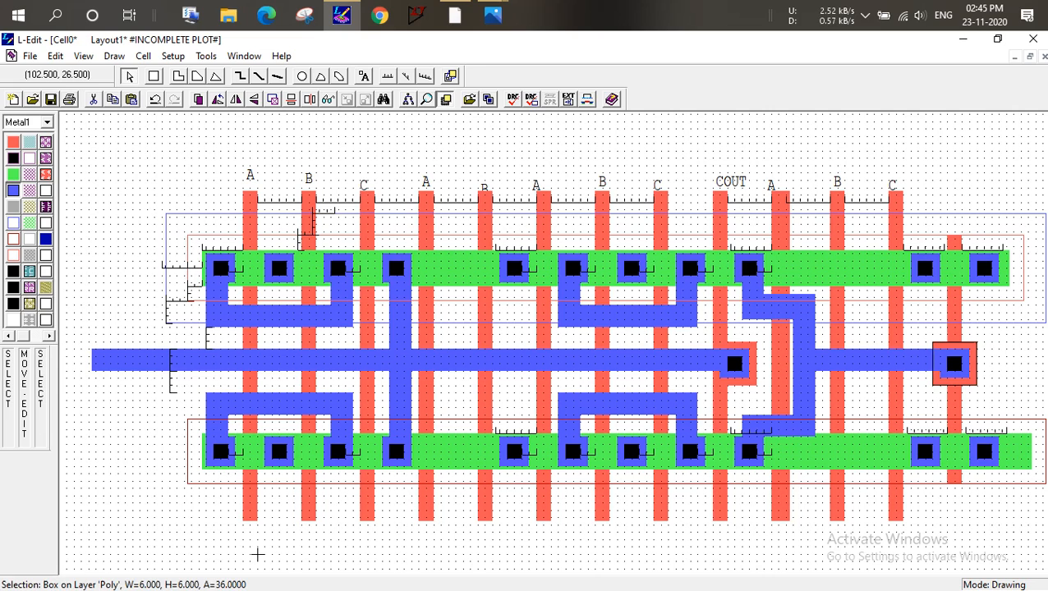
Shorten both Active strips so they end just beyond the last pair of contacts
{"action": "left_click", "coordinate": [1009, 268]}
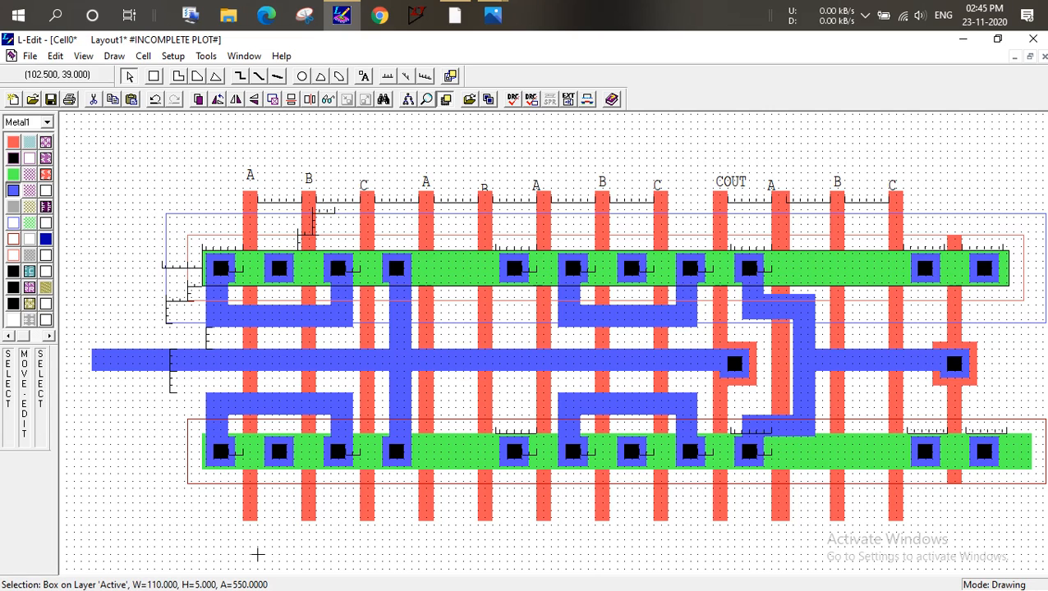
{"action": "left_click_drag", "start_coordinate": [1009, 268], "coordinate": [1002, 268], "text": "alt"}
{"action": "left_click", "coordinate": [1031, 452]}
{"action": "left_click_drag", "start_coordinate": [1031, 451], "coordinate": [1001, 451], "text": "alt"}
{"action": "left_click", "coordinate": [1003, 389]}
Narrow the N Well to 119 units and the N Select to 113 units, with the P Select ending level with the N Select
{"action": "left_click", "coordinate": [1024, 276]}
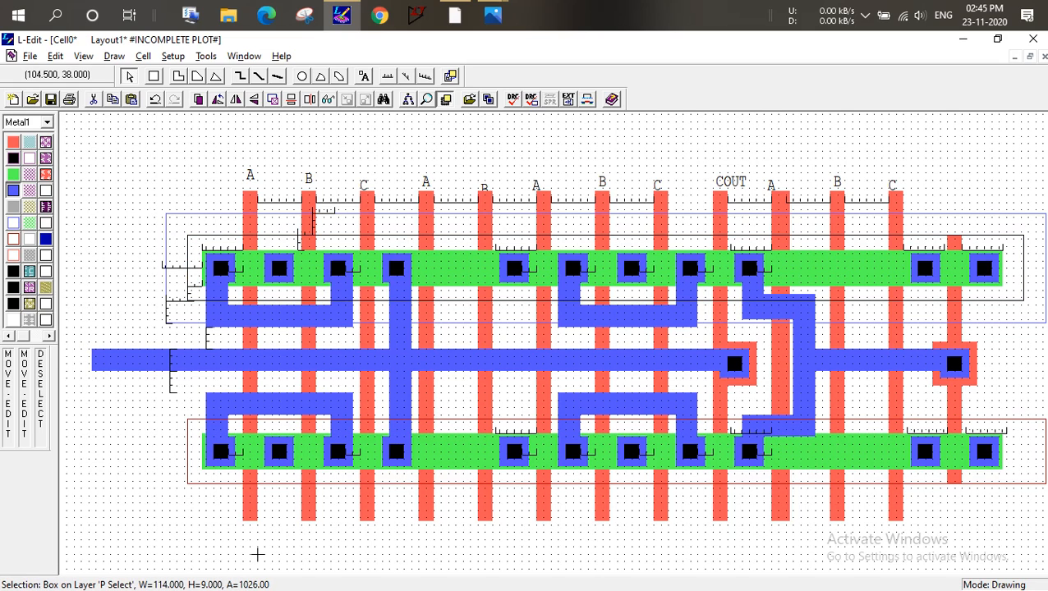
{"action": "mouse_move", "coordinate": [1024, 275]}
{"action": "left_mouse_down", "text": "alt"}
{"action": "mouse_move", "coordinate": [1009, 275]}
{"action": "mouse_move", "coordinate": [1038, 280]}
{"action": "left_mouse_up", "text": "alt"}
{"action": "left_click", "coordinate": [1045, 280]}
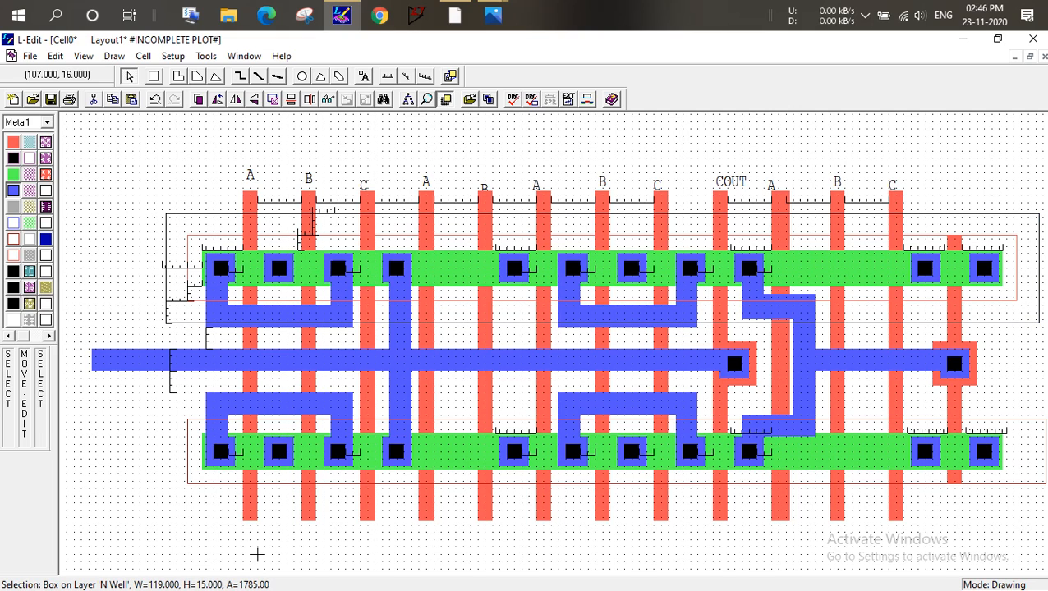
{"action": "left_click", "coordinate": [1041, 451]}
{"action": "left_click_drag", "start_coordinate": [1041, 451], "coordinate": [1017, 436], "text": "alt"}
{"action": "left_click", "coordinate": [1006, 397]}
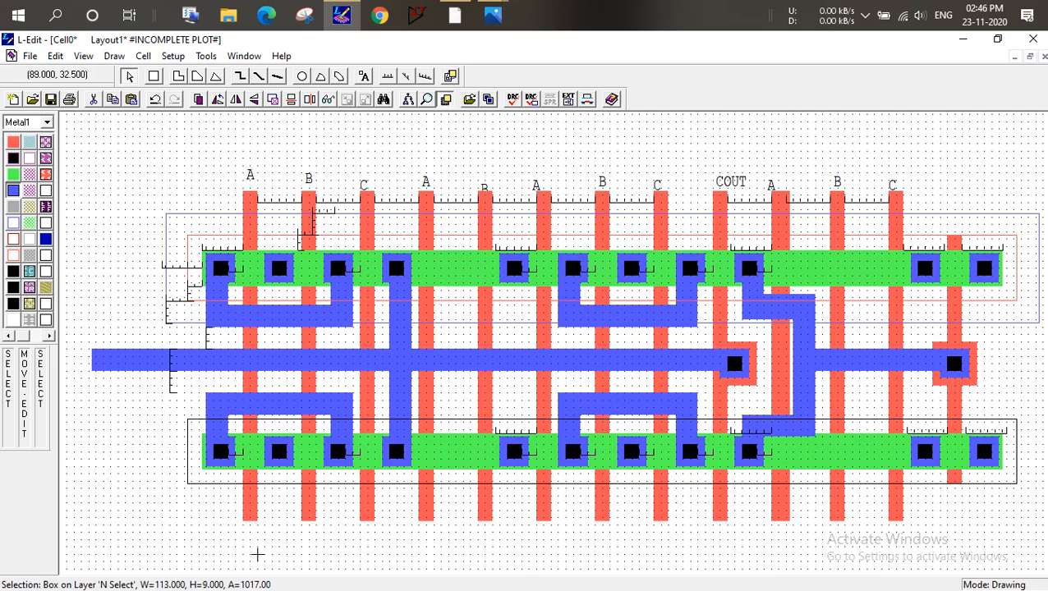
Move the Poly contact at the output rail's end back toward column C, keeping it joined to the new Poly column
{"action": "left_click_drag", "start_coordinate": [925, 331], "coordinate": [981, 390]}
{"action": "left_click_drag", "start_coordinate": [951, 356], "coordinate": [936, 356], "text": "alt"}
{"action": "left_click", "coordinate": [933, 407]}
Copy the vertical 3 by 21 Metal1 box and place it between the last contacts of the two Active strips
{"action": "left_click", "coordinate": [404, 330]}
{"action": "key", "text": "ctrl+c"}
{"action": "key", "text": "ctrl+v"}
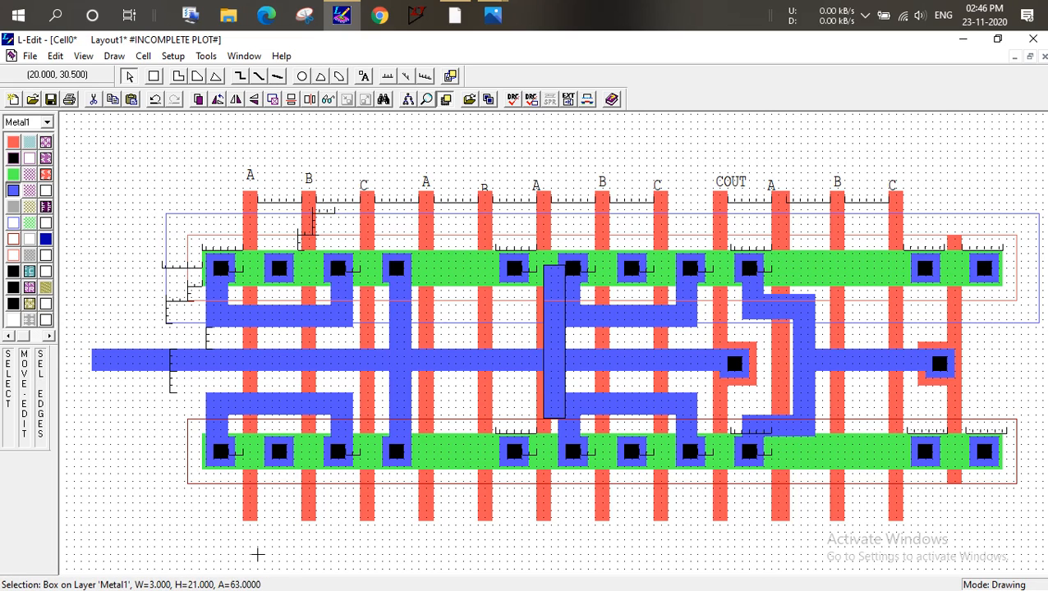
{"action": "left_click_drag", "start_coordinate": [551, 334], "coordinate": [986, 352], "text": "alt"}
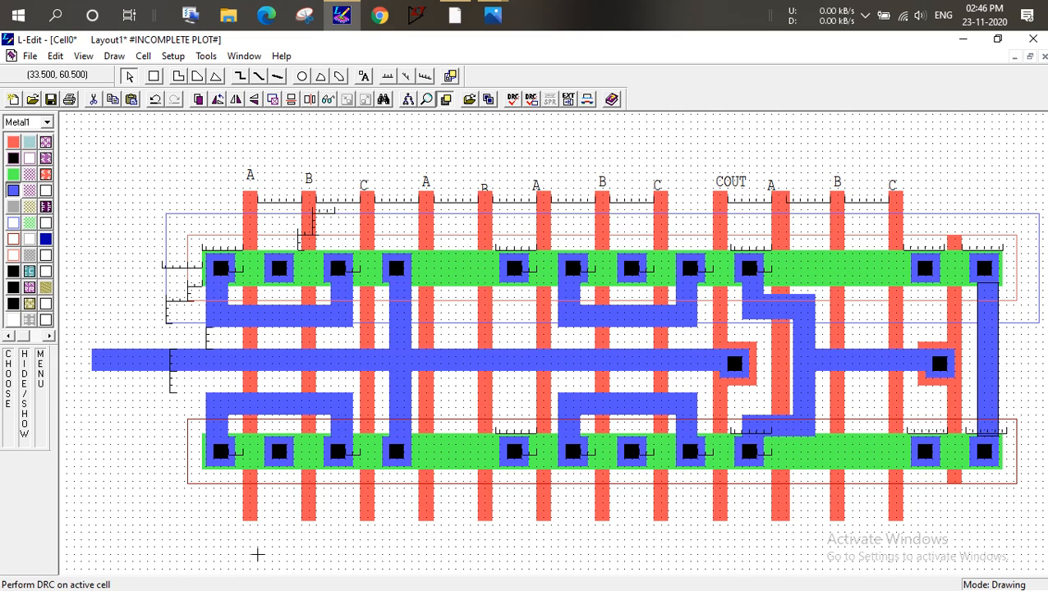
Run a design rule check on the active cell and dismiss the result
{"action": "left_click", "coordinate": [257, 555]}
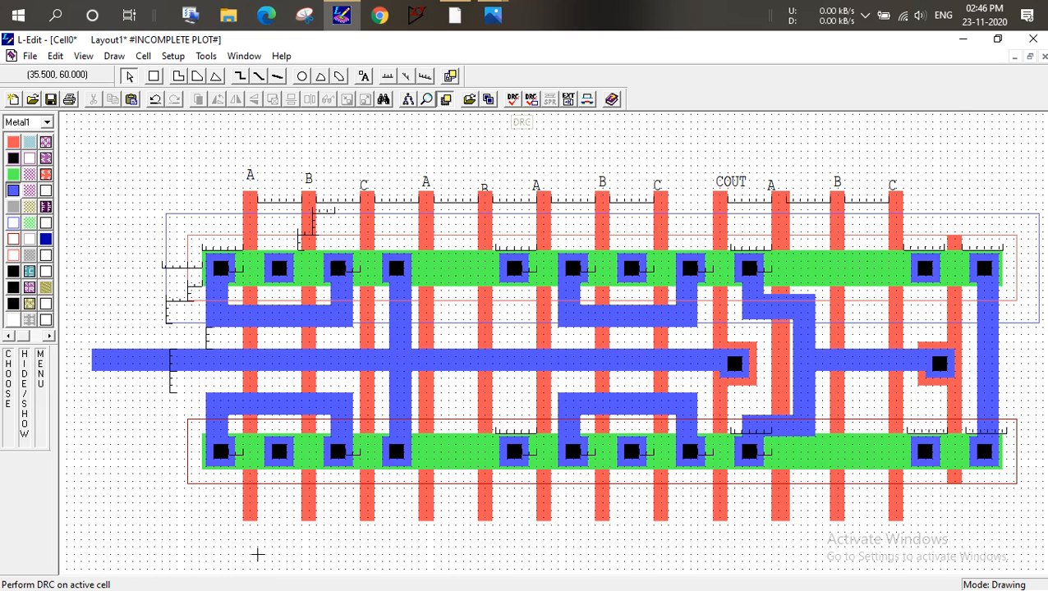
{"action": "left_click", "coordinate": [513, 99]}
{"action": "key", "text": "Return"}
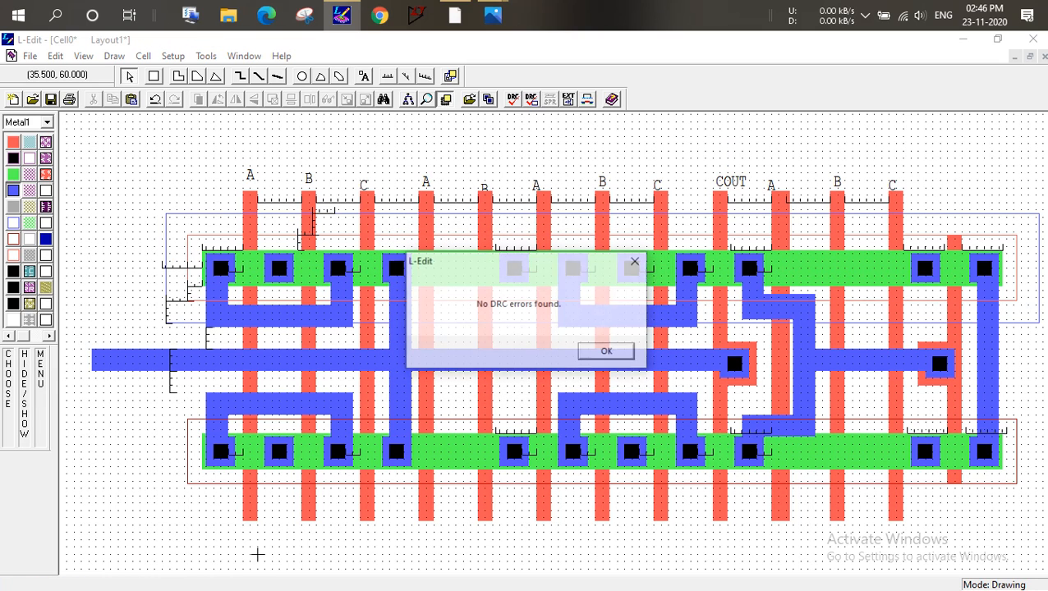
{"action": "key", "text": "Return"}
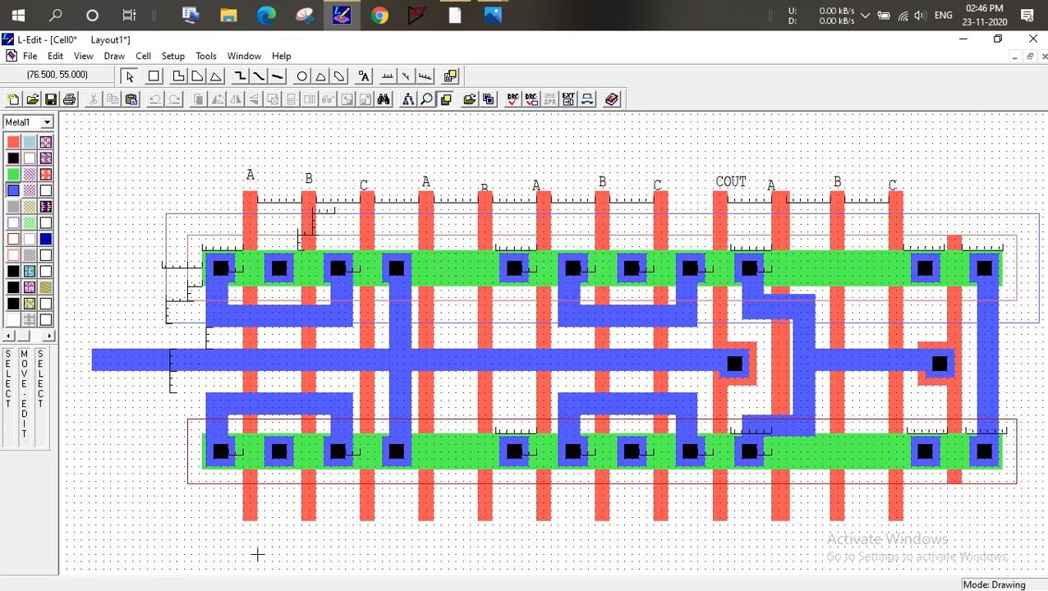
{"action": "left_click", "coordinate": [837, 182]}
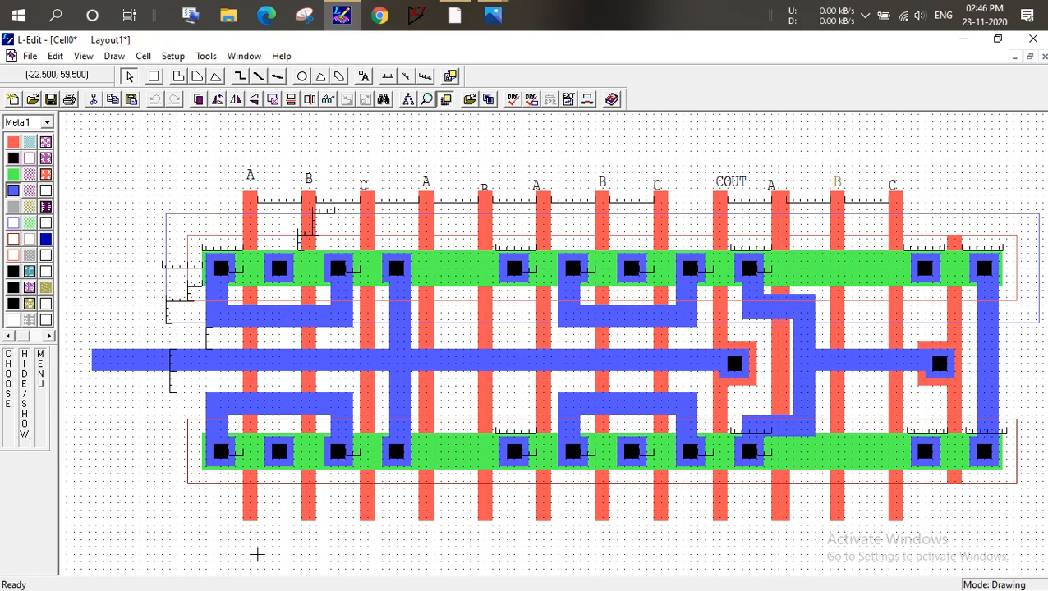
Draw a horizontal Metal1 rail above the labels and join it to the upper Active strip's second and fifth contacts with 3-unit-wide straps
{"action": "left_click", "coordinate": [154, 77]}
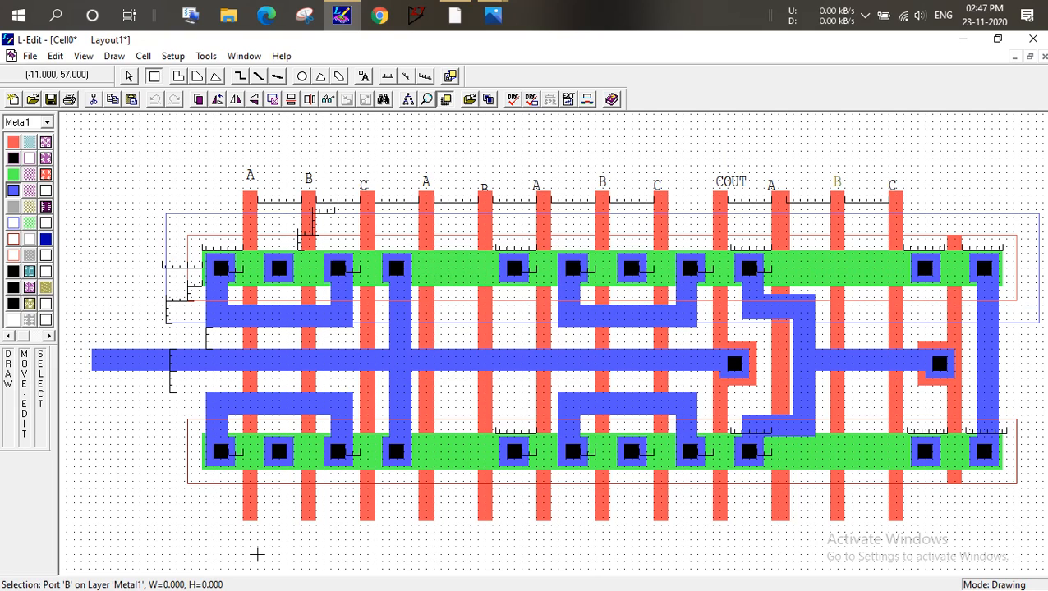
{"action": "mouse_move", "coordinate": [135, 122]}
{"action": "left_mouse_down"}
{"action": "mouse_move", "coordinate": [297, 170]}
{"action": "mouse_move", "coordinate": [575, 180]}
{"action": "mouse_move", "coordinate": [1046, 157]}
{"action": "left_mouse_up"}
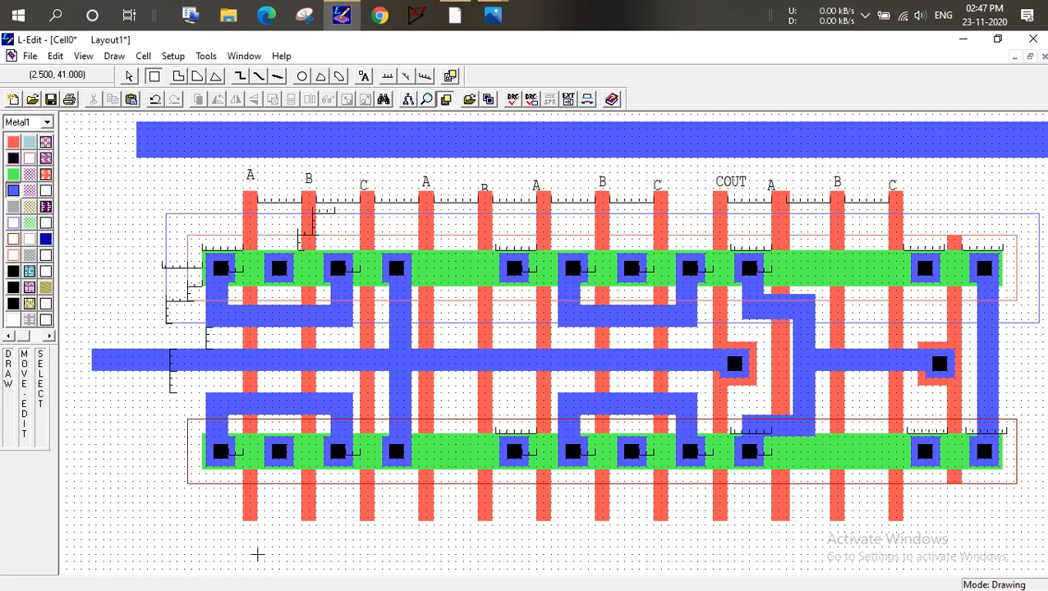
{"action": "mouse_move", "coordinate": [276, 253]}
{"action": "left_mouse_down"}
{"action": "mouse_move", "coordinate": [290, 238]}
{"action": "mouse_move", "coordinate": [294, 143]}
{"action": "mouse_move", "coordinate": [272, 181]}
{"action": "left_mouse_up"}
{"action": "left_click", "coordinate": [326, 165]}
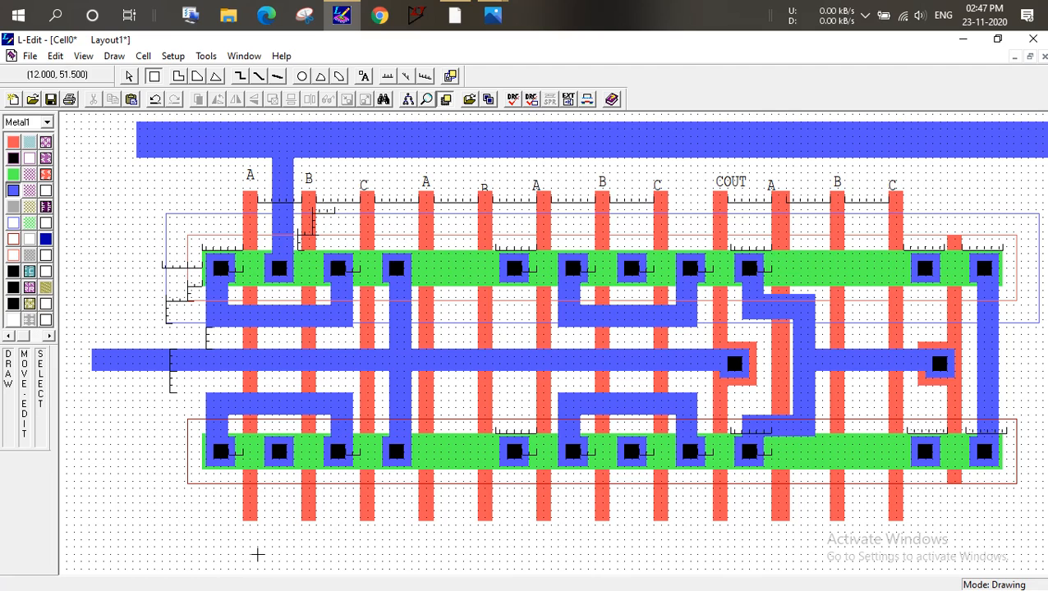
{"action": "left_click_drag", "start_coordinate": [504, 278], "coordinate": [528, 154]}
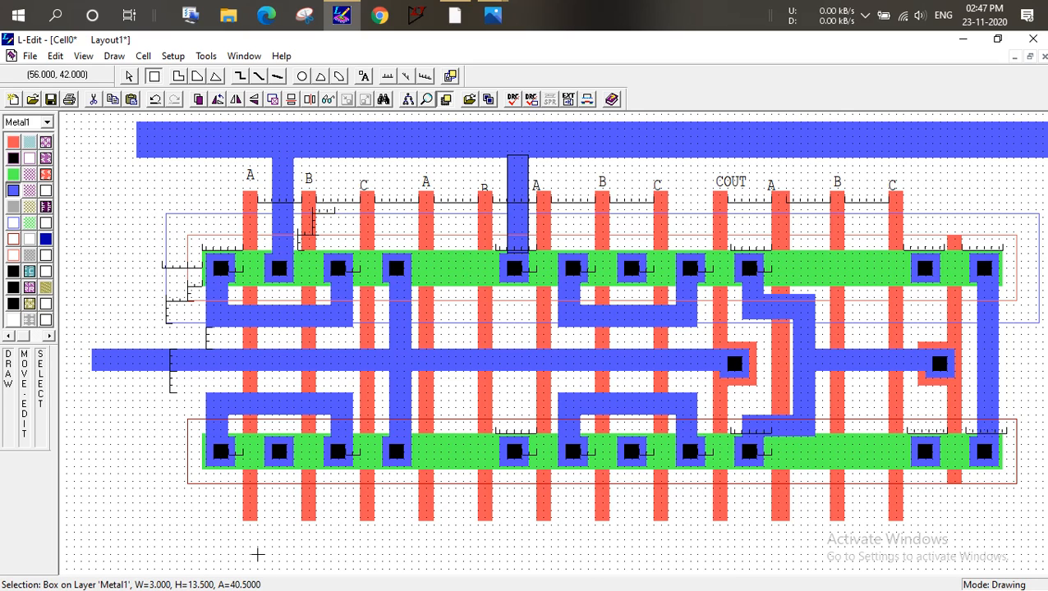
{"action": "left_click_drag", "start_coordinate": [624, 249], "coordinate": [642, 239]}
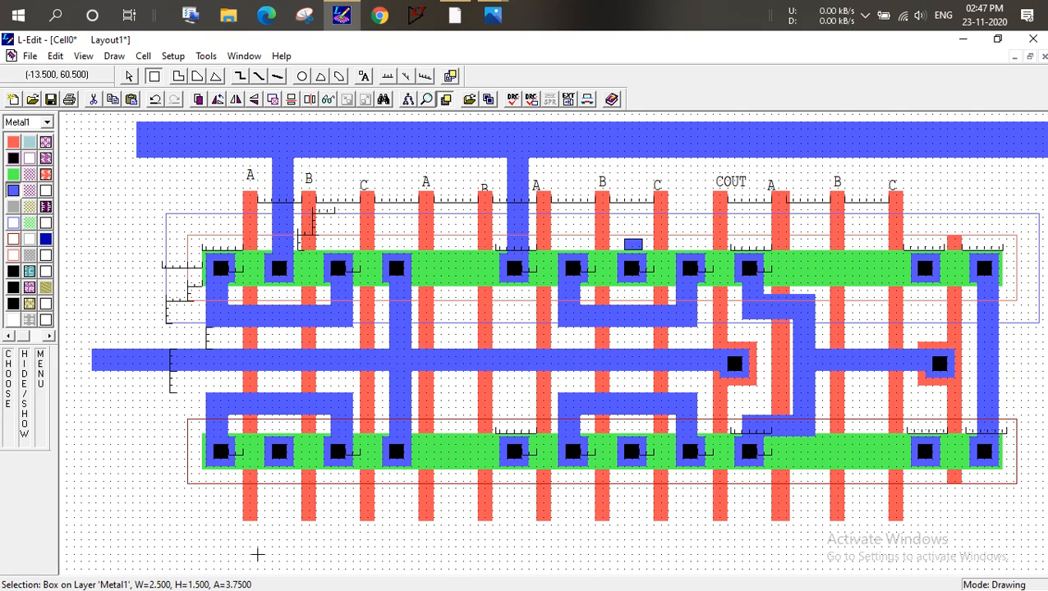
{"action": "key", "text": "ctrl+z"}
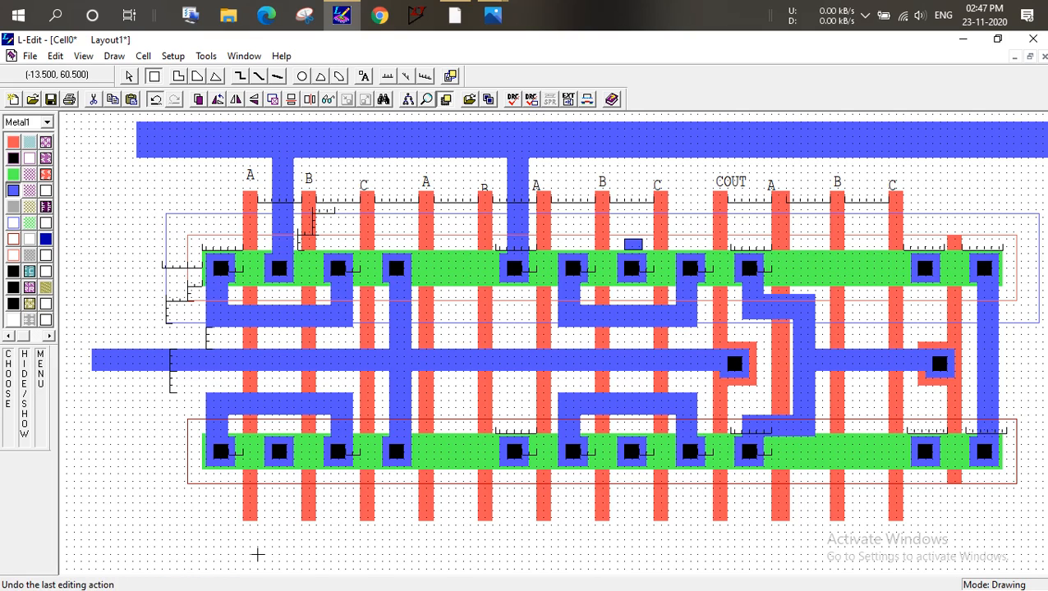
{"action": "mouse_move", "coordinate": [565, 253]}
{"action": "left_mouse_down"}
{"action": "mouse_move", "coordinate": [587, 231]}
{"action": "mouse_move", "coordinate": [587, 147]}
{"action": "left_mouse_up"}
{"action": "left_click", "coordinate": [870, 184]}
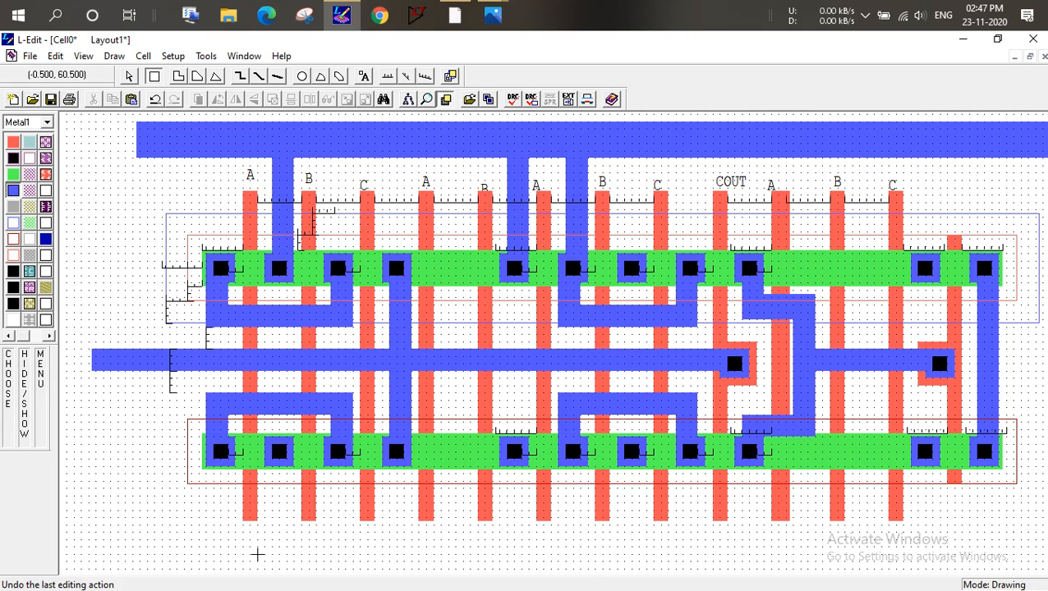
{"action": "key", "text": "ctrl+z"}
Connect the upper Active strip's seventh and tenth contacts to the upper rail with vertical Metal1 boxes, the seventh's 3 by 15 units
{"action": "mouse_move", "coordinate": [624, 252]}
{"action": "left_mouse_down"}
{"action": "mouse_move", "coordinate": [642, 231]}
{"action": "mouse_move", "coordinate": [653, 172]}
{"action": "mouse_move", "coordinate": [646, 144]}
{"action": "left_mouse_up"}
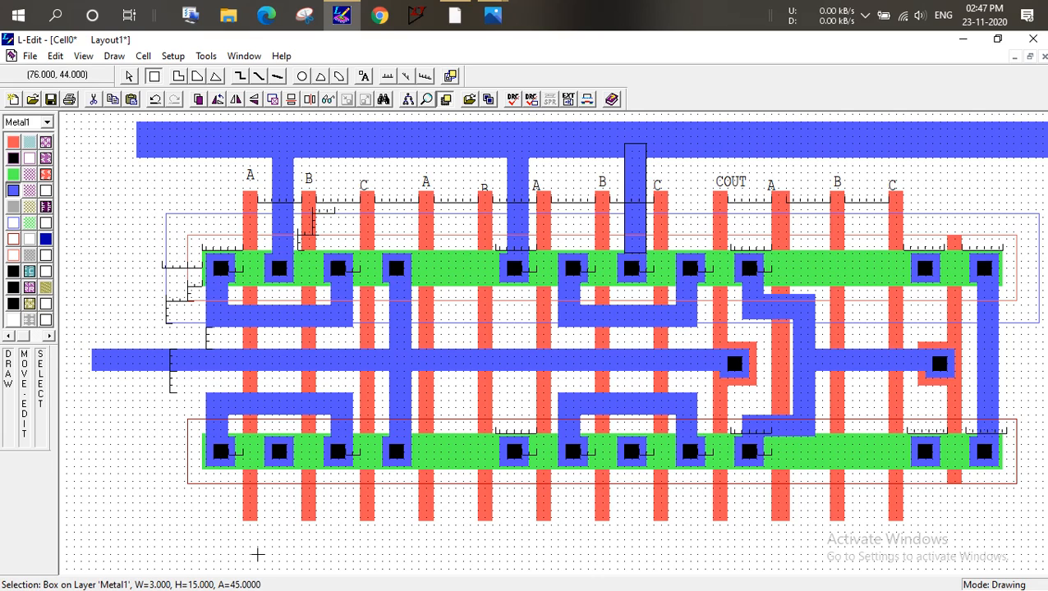
{"action": "left_click_drag", "start_coordinate": [917, 253], "coordinate": [938, 144]}
{"action": "left_click", "coordinate": [938, 142]}
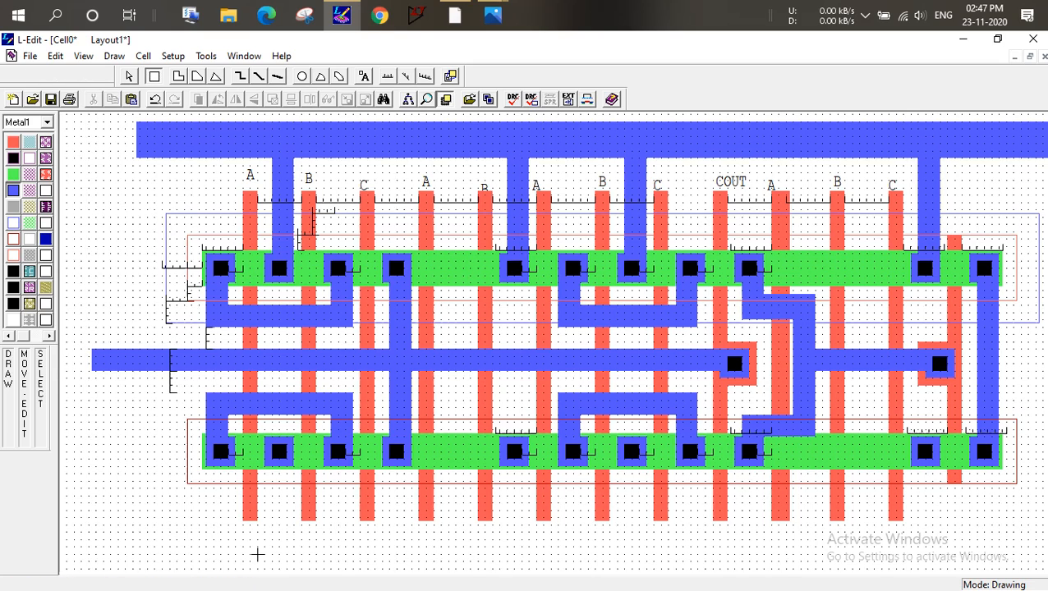
Draw a 127 by 4.5 Metal1 rail below the lower Active strip and strap its second, fifth, seventh and tenth contacts to it
{"action": "left_click_drag", "start_coordinate": [117, 534], "coordinate": [1044, 504]}
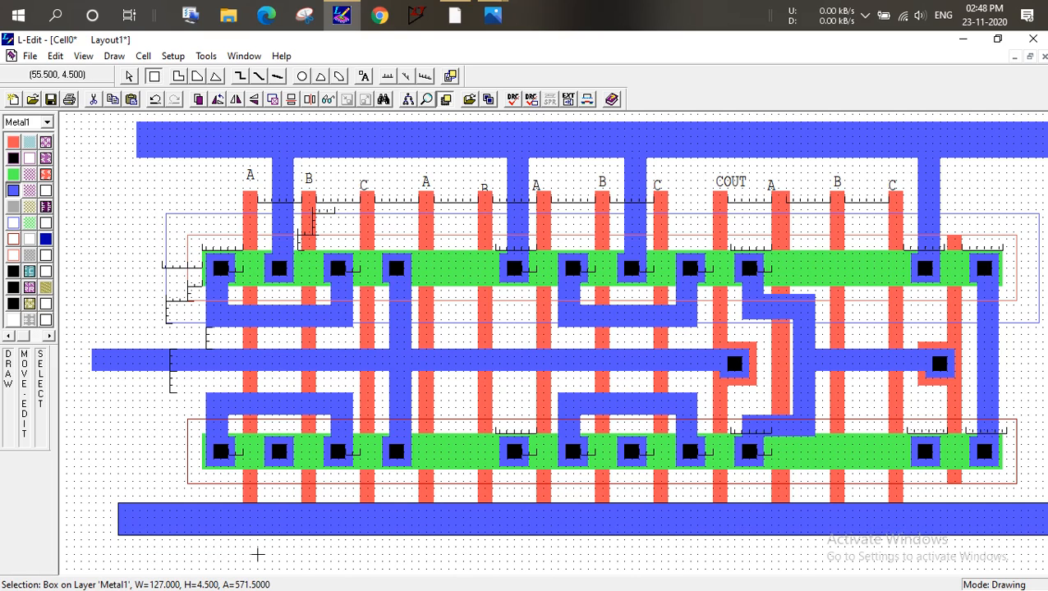
{"action": "left_click_drag", "start_coordinate": [272, 467], "coordinate": [294, 509]}
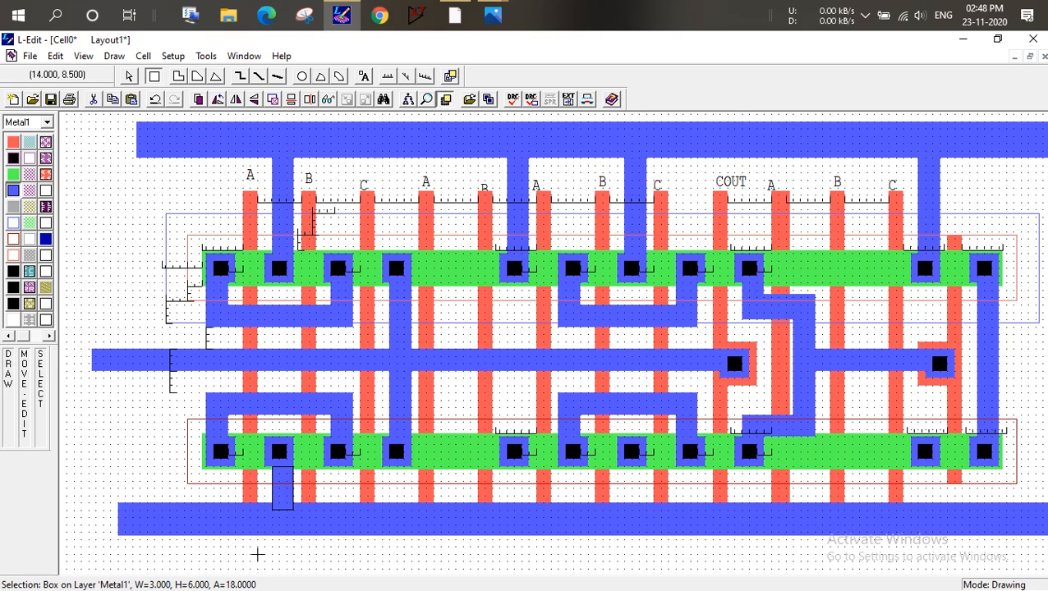
{"action": "left_click_drag", "start_coordinate": [504, 466], "coordinate": [527, 509]}
{"action": "left_click_drag", "start_coordinate": [624, 467], "coordinate": [646, 513]}
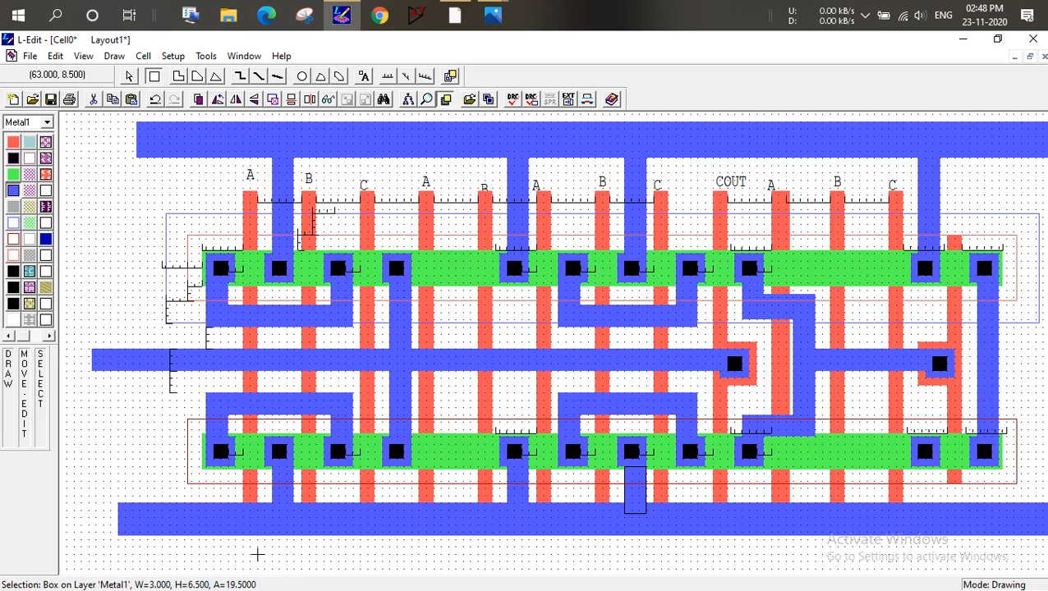
{"action": "left_click_drag", "start_coordinate": [917, 466], "coordinate": [939, 510]}
{"action": "left_click", "coordinate": [257, 555]}
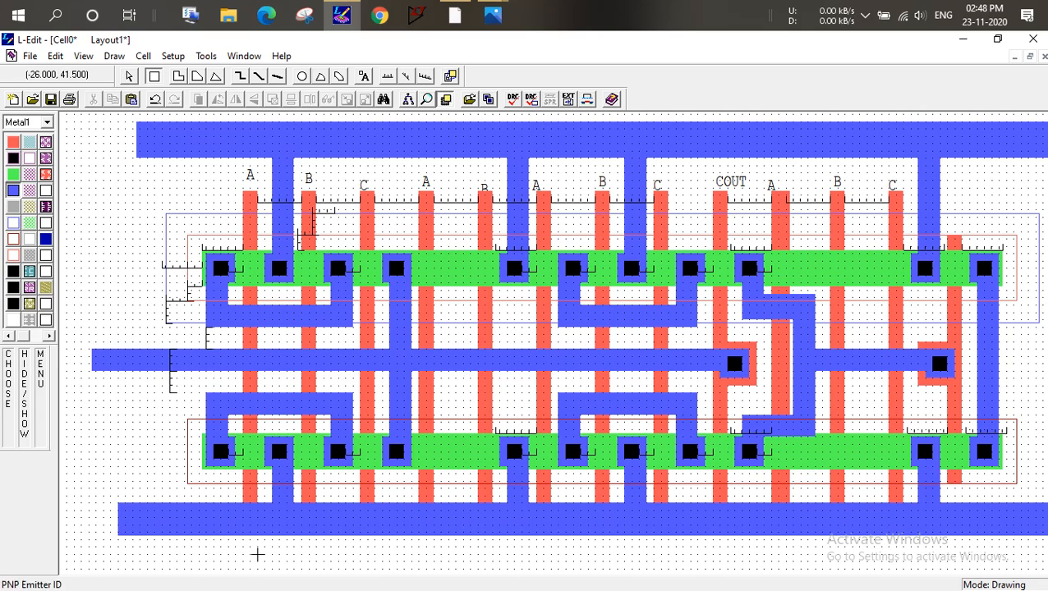
Extend the first Poly column A downward past the lower Metal1 rail
{"action": "left_click", "coordinate": [13, 142]}
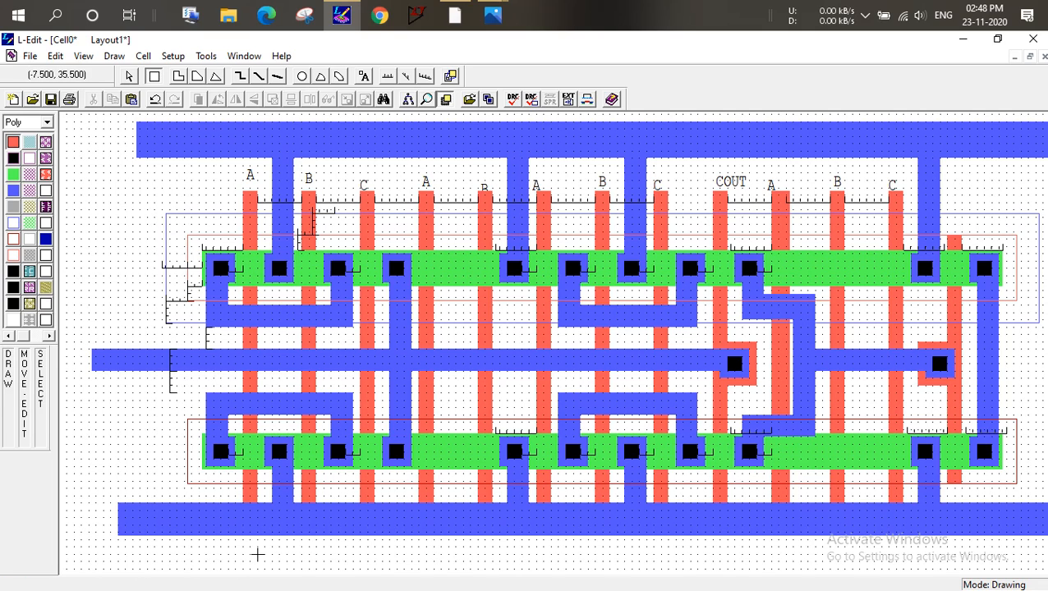
{"action": "left_click", "coordinate": [128, 76]}
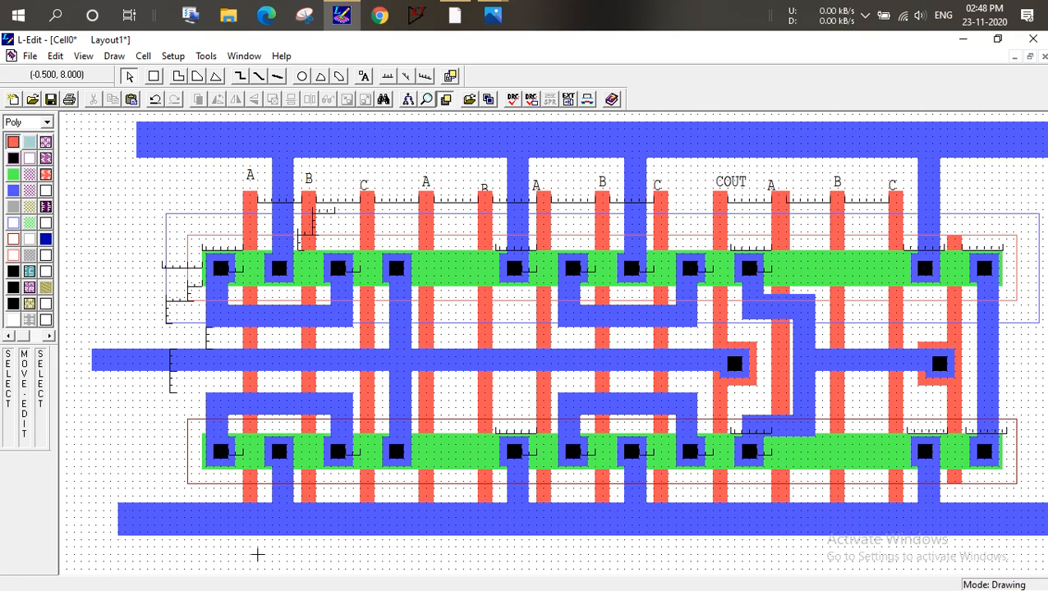
{"action": "left_click", "coordinate": [257, 555]}
{"action": "left_click", "coordinate": [257, 555]}
{"action": "left_click", "coordinate": [257, 555]}
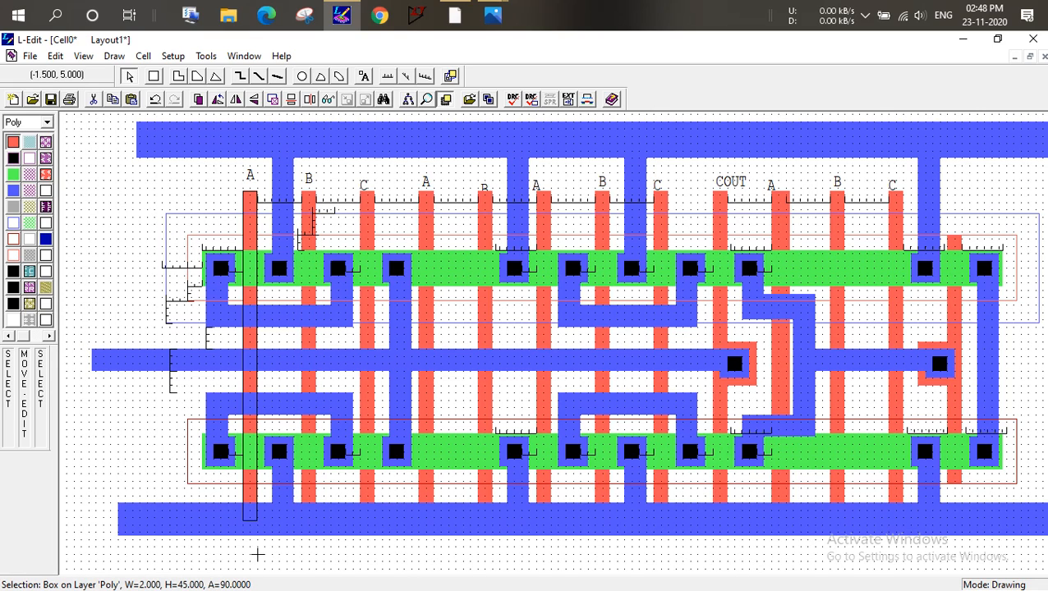
{"action": "left_click_drag", "start_coordinate": [257, 555], "coordinate": [257, 554]}
Shorten the first B and C Poly columns so their lower ends stop at the lower Select box's bottom edge
{"action": "left_click", "coordinate": [257, 555]}
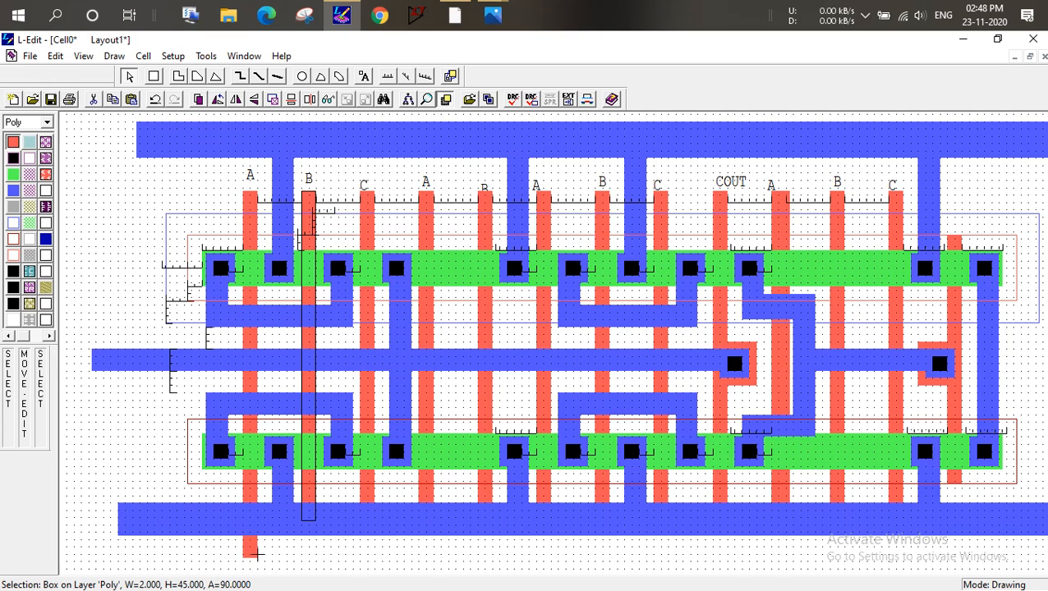
{"action": "left_click", "coordinate": [312, 517], "text": "alt"}
{"action": "left_click_drag", "start_coordinate": [305, 522], "coordinate": [308, 483], "text": "alt"}
{"action": "left_click", "coordinate": [368, 499]}
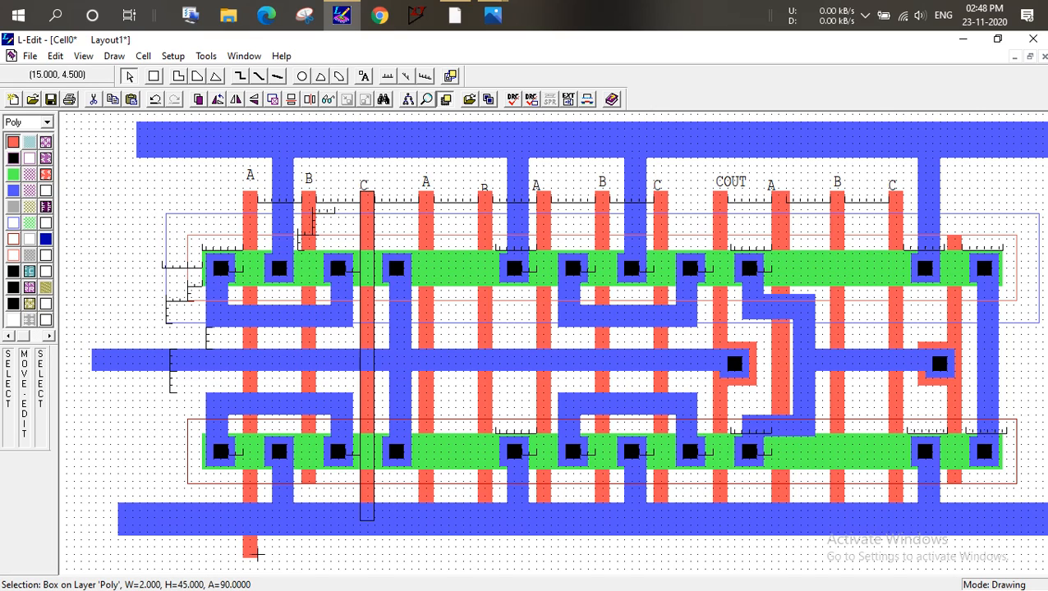
{"action": "left_click_drag", "start_coordinate": [364, 521], "coordinate": [364, 484], "text": "alt"}
Extend the second A Poly column below the lower rail and shift the first A column down to end level with it
{"action": "left_click", "coordinate": [426, 497]}
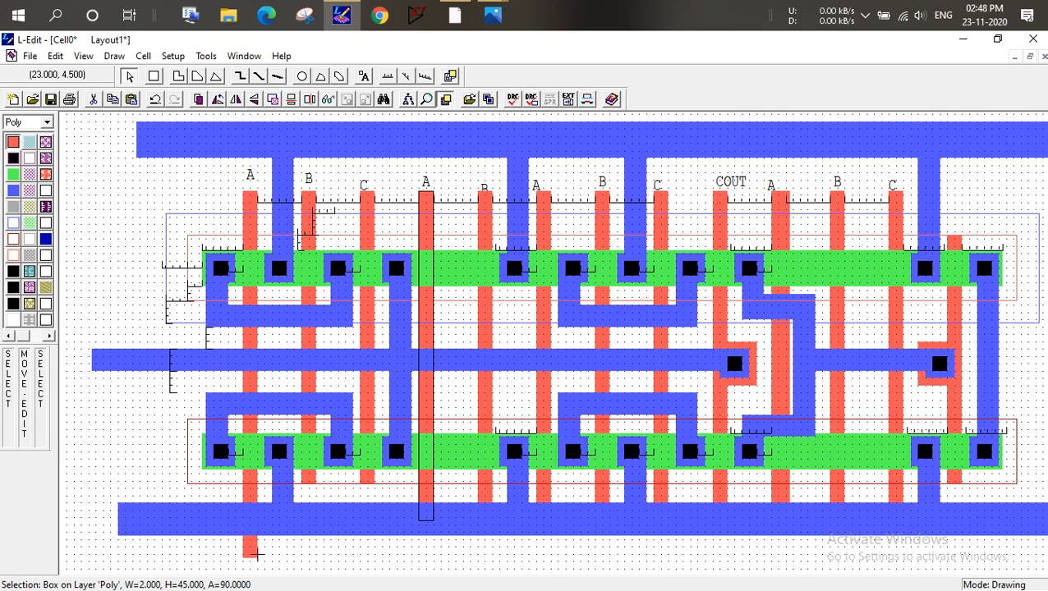
{"action": "left_click_drag", "start_coordinate": [427, 523], "coordinate": [423, 561], "text": "alt"}
{"action": "left_click", "coordinate": [254, 539]}
{"action": "left_click", "coordinate": [249, 554]}
{"action": "left_click_drag", "start_coordinate": [250, 554], "coordinate": [255, 554], "text": "alt"}
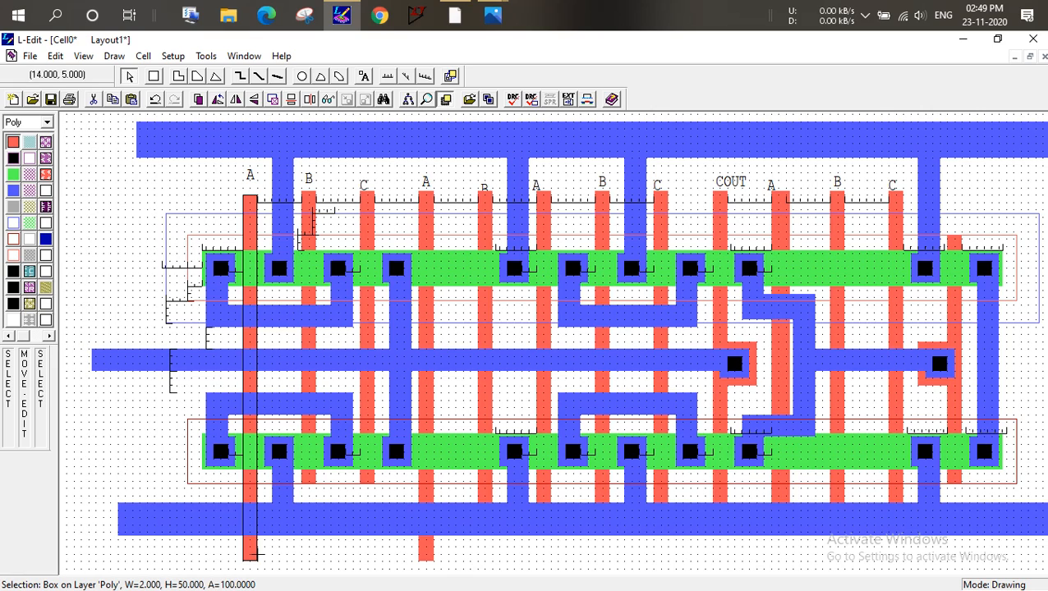
Extend the third and fourth A Poly columns below the lower rail, making the fourth 50 units tall
{"action": "left_click", "coordinate": [541, 498]}
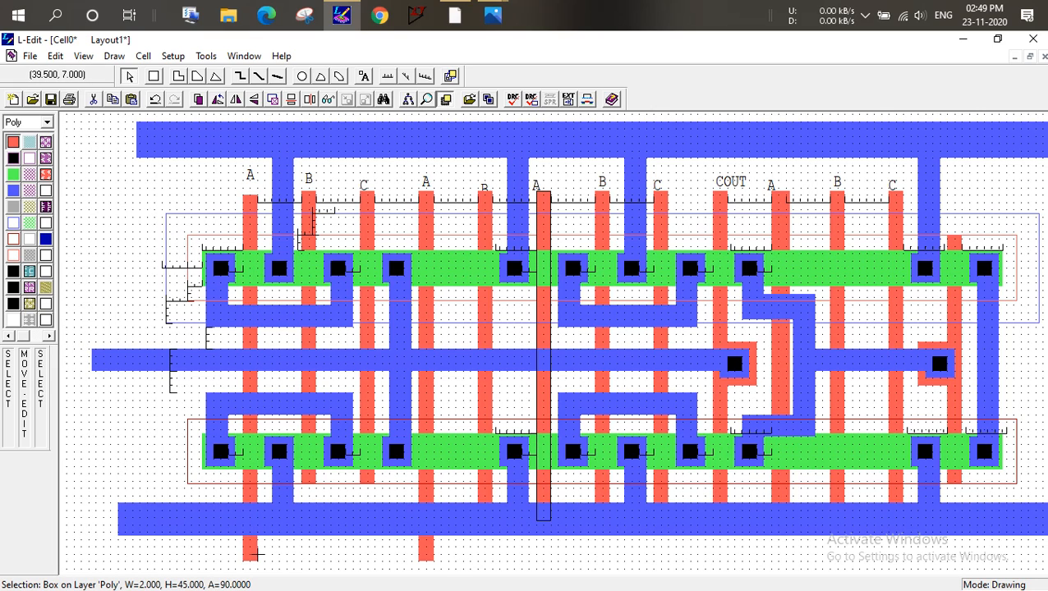
{"action": "left_click_drag", "start_coordinate": [543, 522], "coordinate": [542, 557], "text": "alt"}
{"action": "left_click", "coordinate": [780, 487]}
{"action": "left_click_drag", "start_coordinate": [780, 523], "coordinate": [780, 557], "text": "alt"}
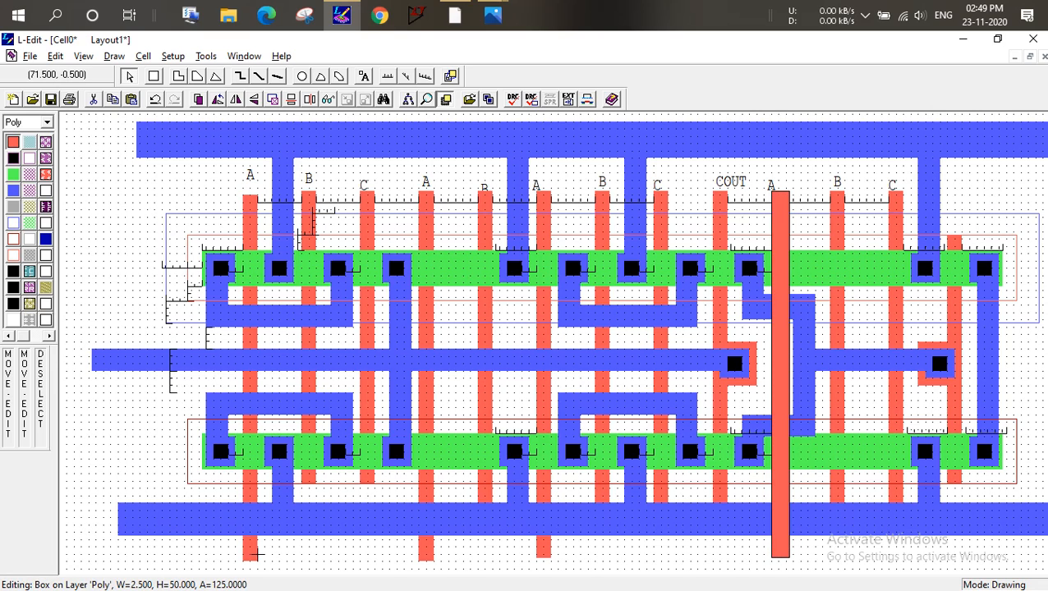
{"action": "left_click", "coordinate": [698, 544]}
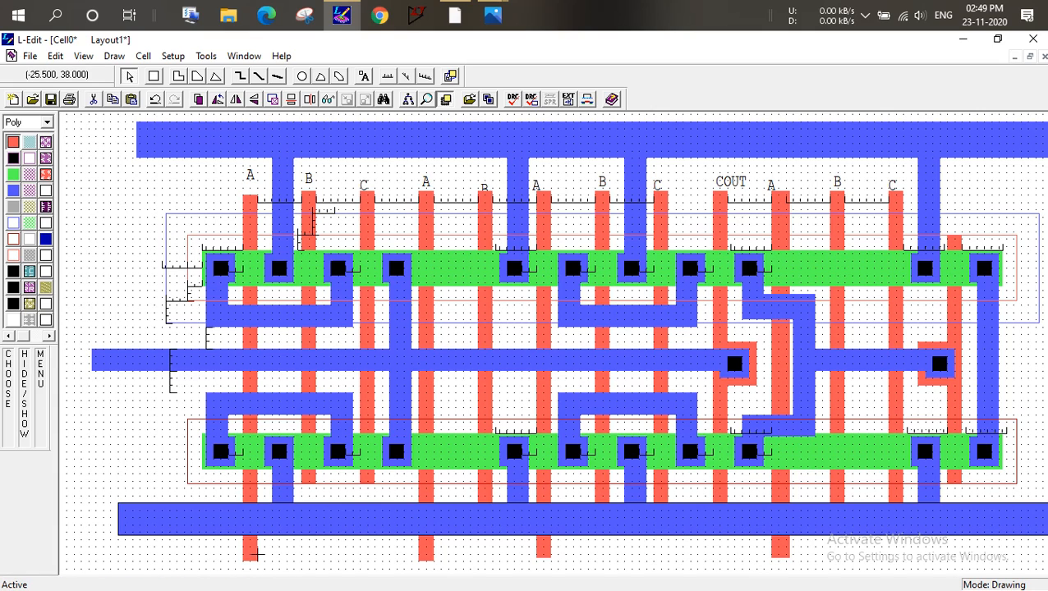
Draw a horizontal Poly box below the lower rail joining the lower ends of all four A columns
{"action": "left_click", "coordinate": [154, 77]}
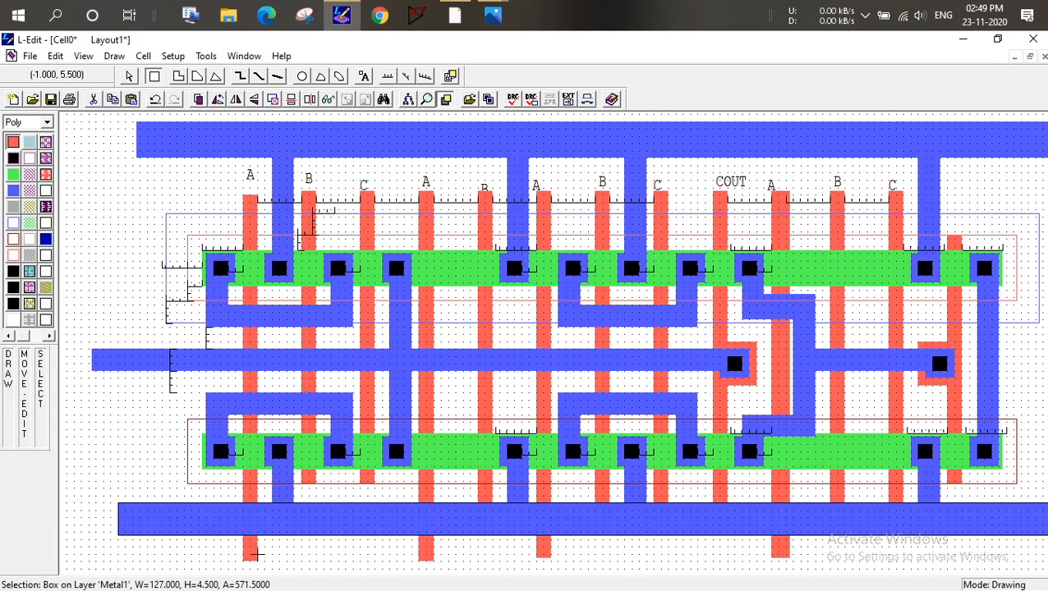
{"action": "mouse_move", "coordinate": [256, 547]}
{"action": "left_mouse_down"}
{"action": "mouse_move", "coordinate": [307, 562]}
{"action": "mouse_move", "coordinate": [789, 561]}
{"action": "left_mouse_up"}
{"action": "left_click", "coordinate": [837, 547]}
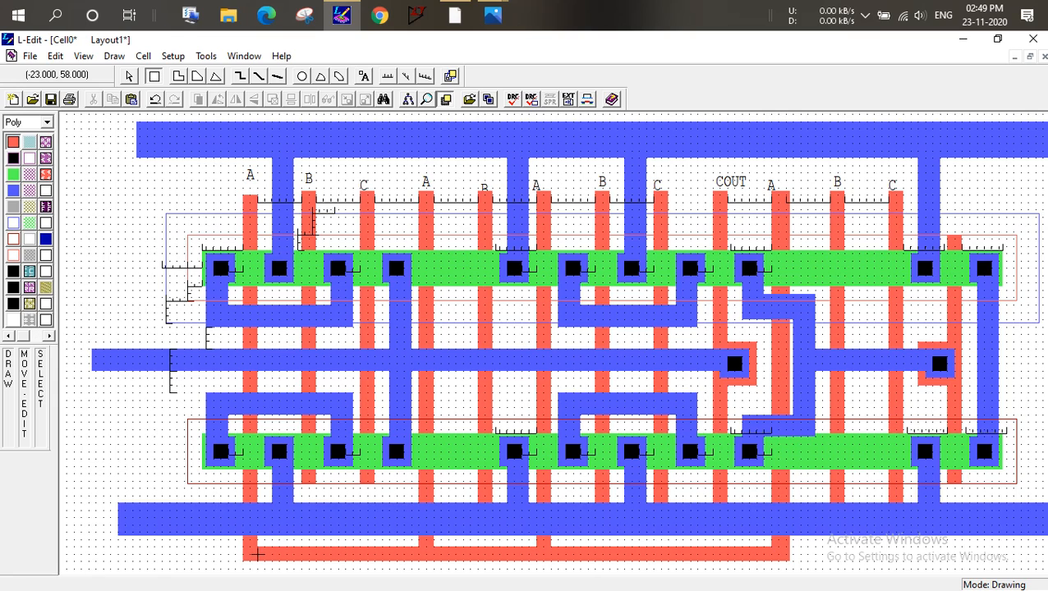
Extend the first B and C Poly columns upward past the upper Metal1 rail, making the B column 53 units tall
{"action": "key", "text": "Home"}
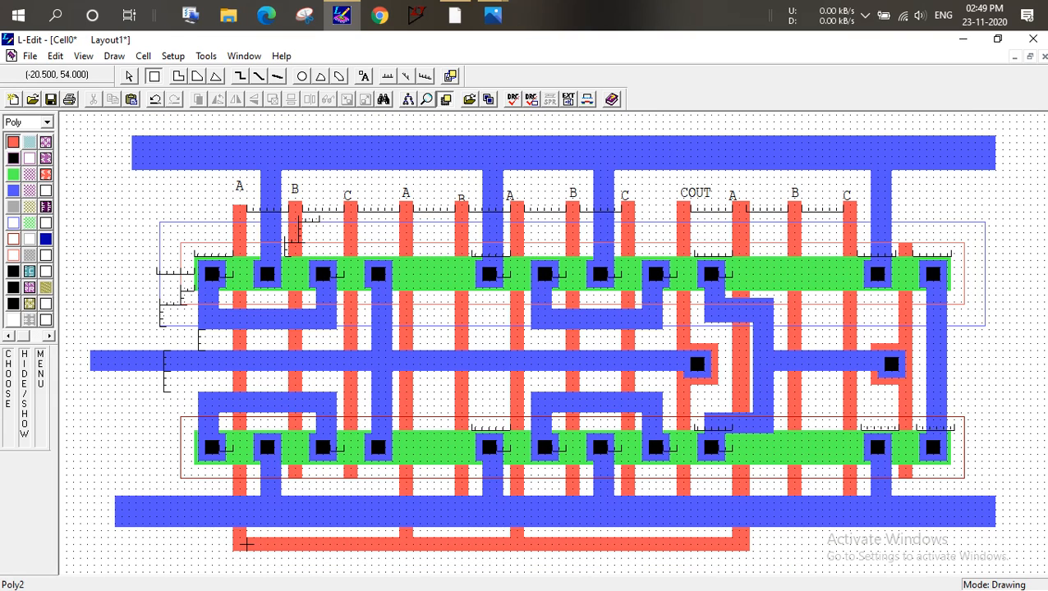
{"action": "left_click", "coordinate": [129, 77]}
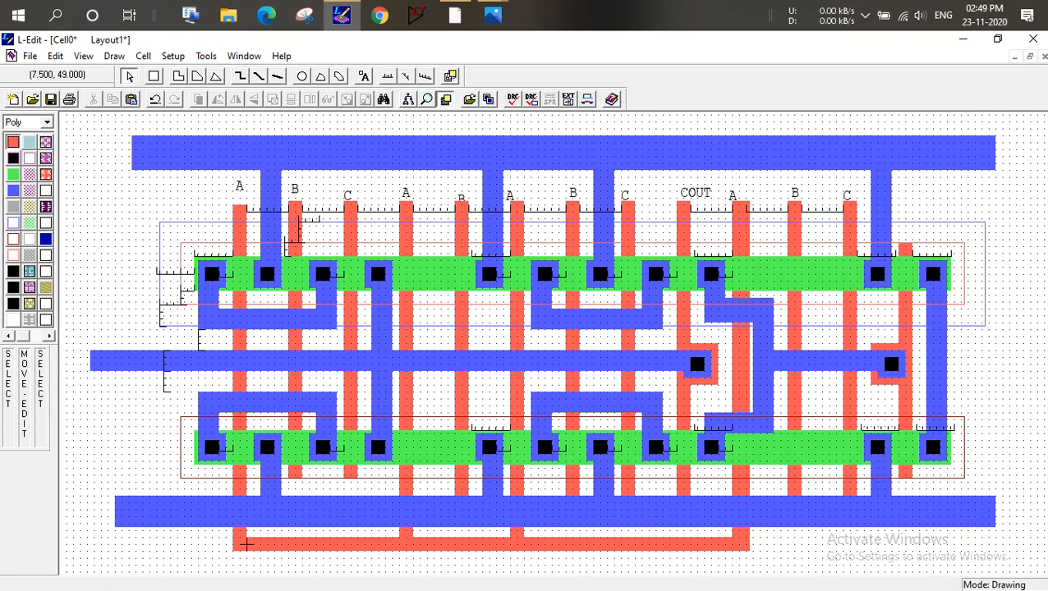
{"action": "left_click", "coordinate": [294, 203]}
{"action": "left_click_drag", "start_coordinate": [294, 204], "coordinate": [294, 113]}
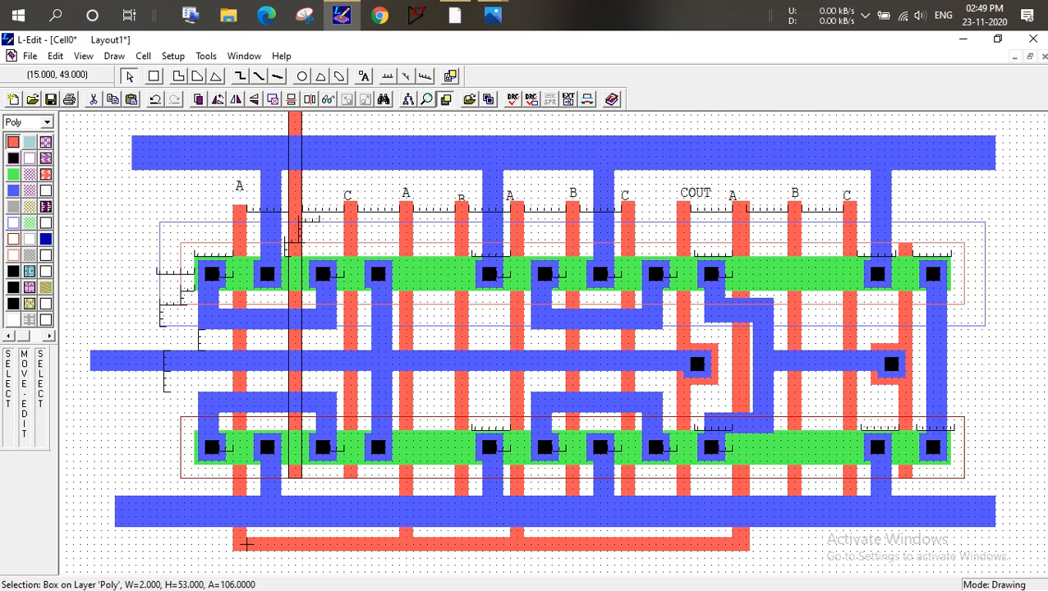
{"action": "left_click_drag", "start_coordinate": [354, 201], "coordinate": [350, 113], "text": "alt"}
{"action": "left_click", "coordinate": [354, 201]}
Shorten the second A Poly column from above to the upper Select box's top edge, making it 44.5 units tall
{"action": "mouse_move", "coordinate": [410, 202]}
{"action": "left_mouse_down", "text": "alt"}
{"action": "mouse_move", "coordinate": [414, 114]}
{"action": "mouse_move", "coordinate": [396, 208]}
{"action": "mouse_move", "coordinate": [409, 201]}
{"action": "left_mouse_up", "text": "alt"}
{"action": "left_click", "coordinate": [407, 201]}
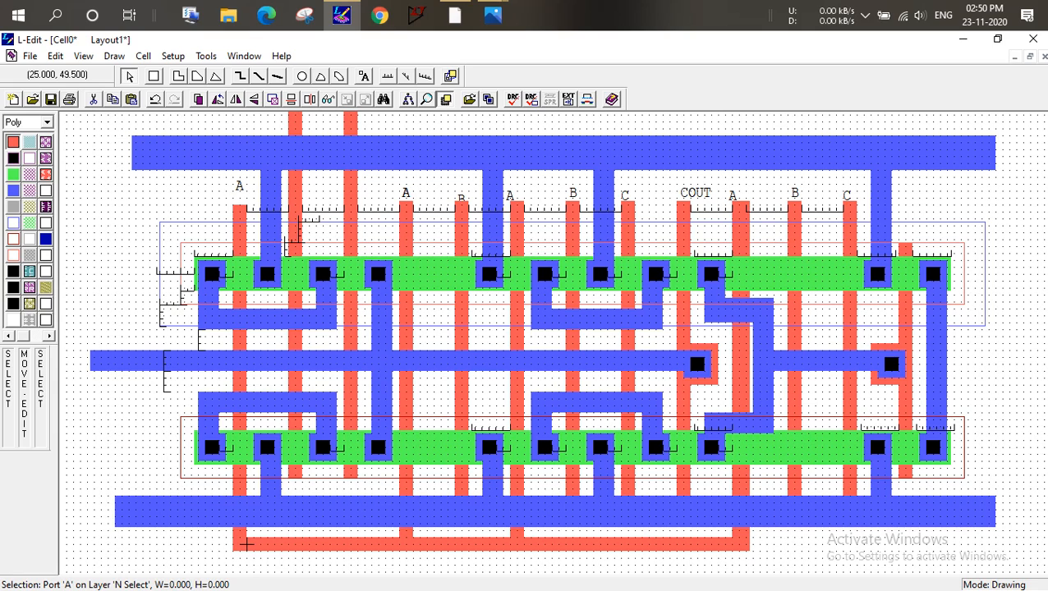
{"action": "left_click", "coordinate": [406, 201]}
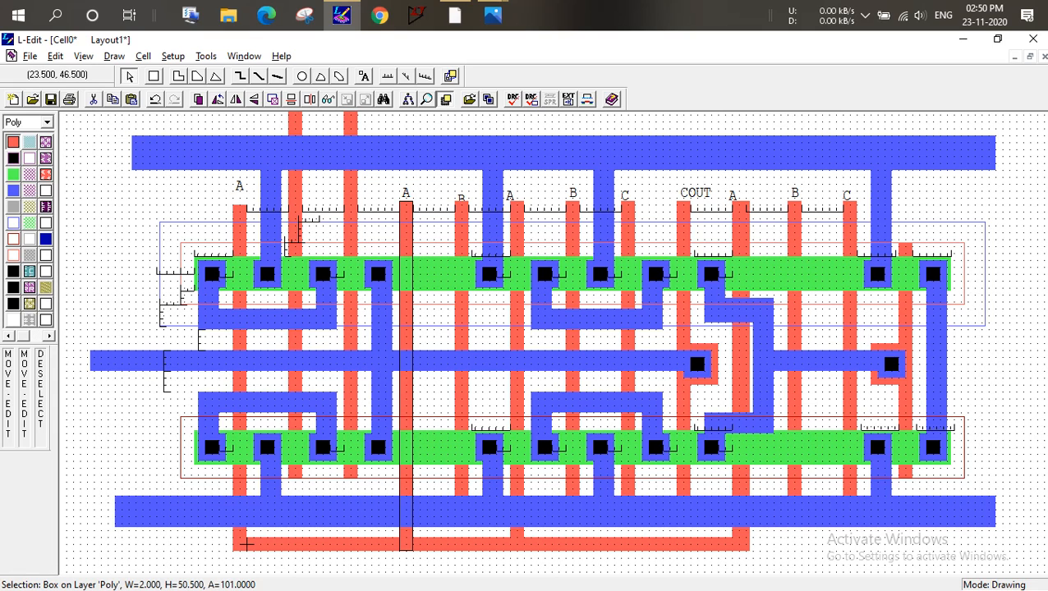
{"action": "right_click", "coordinate": [245, 543]}
{"action": "left_click_drag", "start_coordinate": [406, 194], "coordinate": [405, 243]}
{"action": "left_click", "coordinate": [405, 209]}
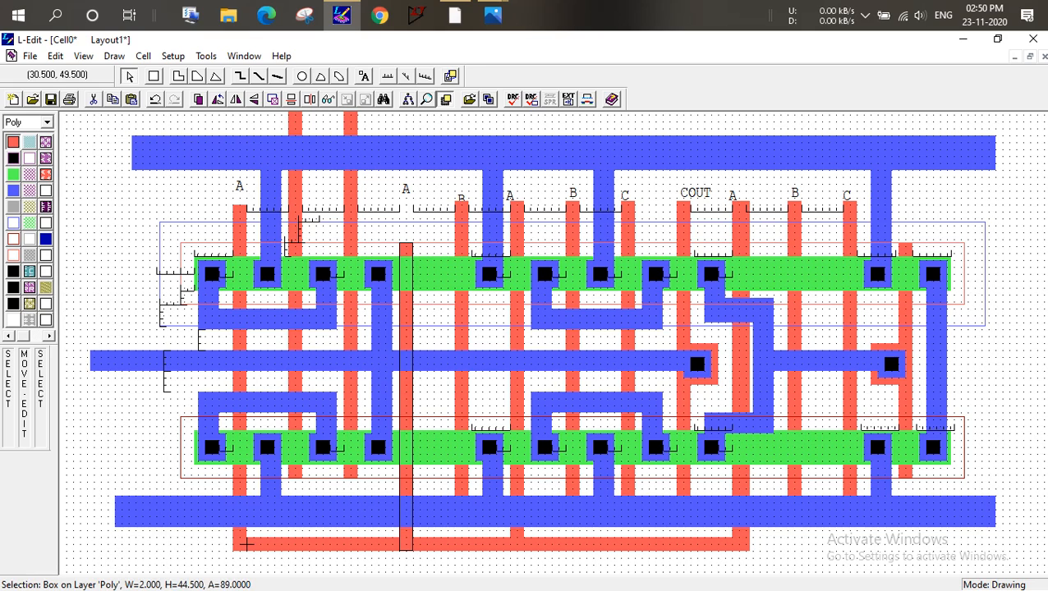
Extend the second B Poly column past the upper Metal1 rail to 61 units tall, and shorten the third A column from above to 44 units
{"action": "left_click", "coordinate": [459, 200]}
{"action": "left_click", "coordinate": [461, 200]}
{"action": "left_click_drag", "start_coordinate": [461, 202], "coordinate": [462, 112]}
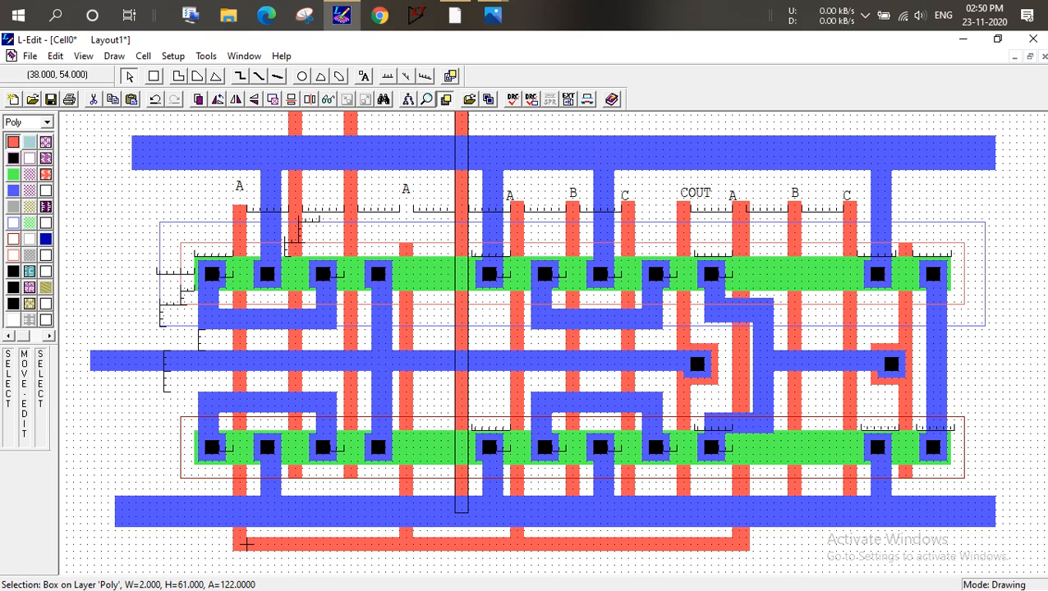
{"action": "left_click", "coordinate": [516, 203]}
{"action": "left_click_drag", "start_coordinate": [515, 204], "coordinate": [515, 243]}
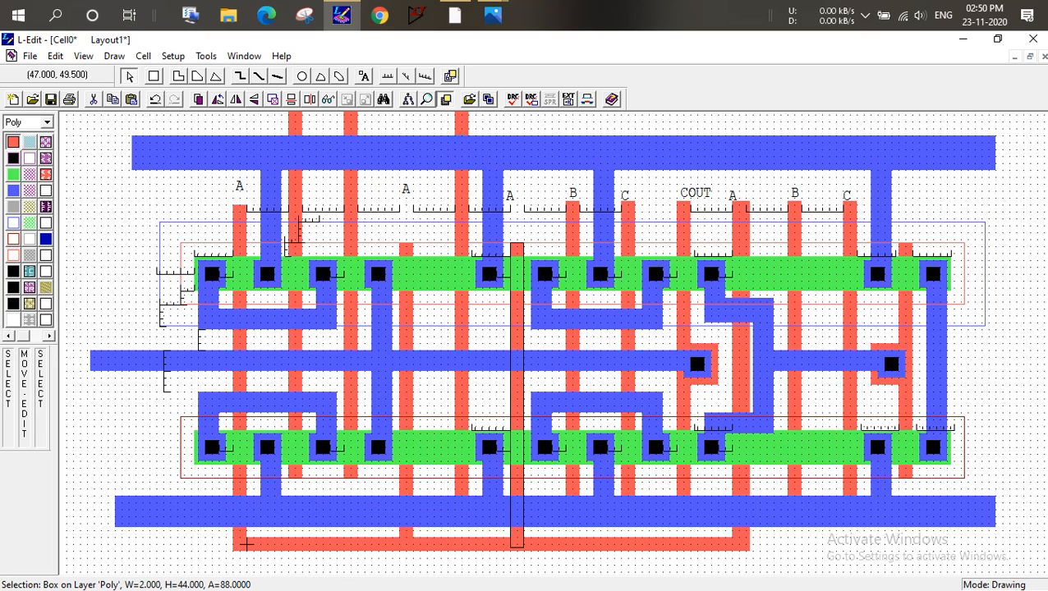
Extend the third B Poly column past the upper rail and trim both second and third B columns to the lower Select box, 56 and 55 units tall
{"action": "left_click", "coordinate": [572, 200]}
{"action": "left_click", "coordinate": [573, 201]}
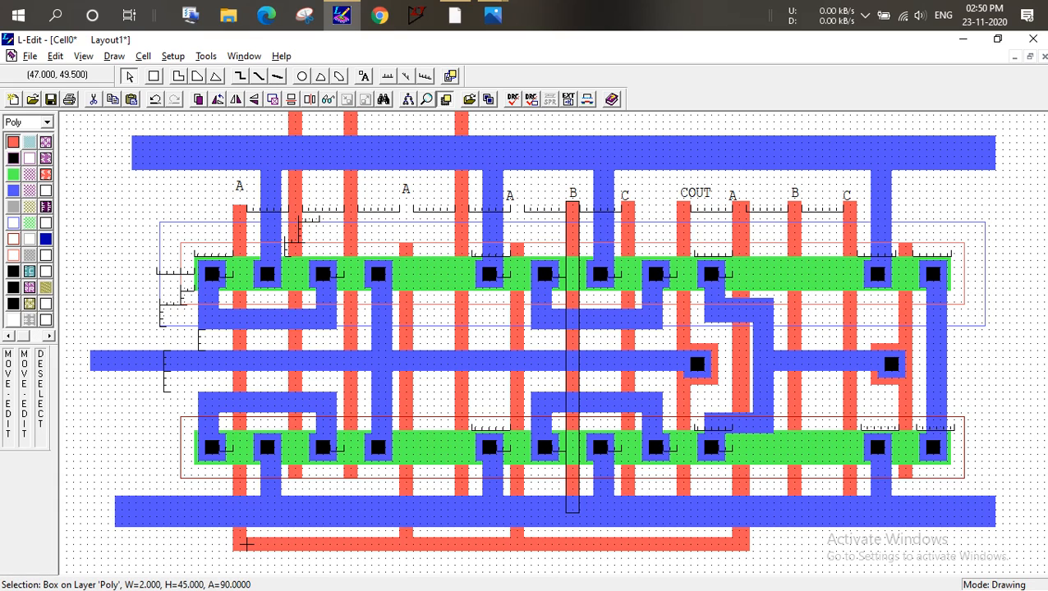
{"action": "left_click_drag", "start_coordinate": [572, 202], "coordinate": [572, 100], "text": "alt"}
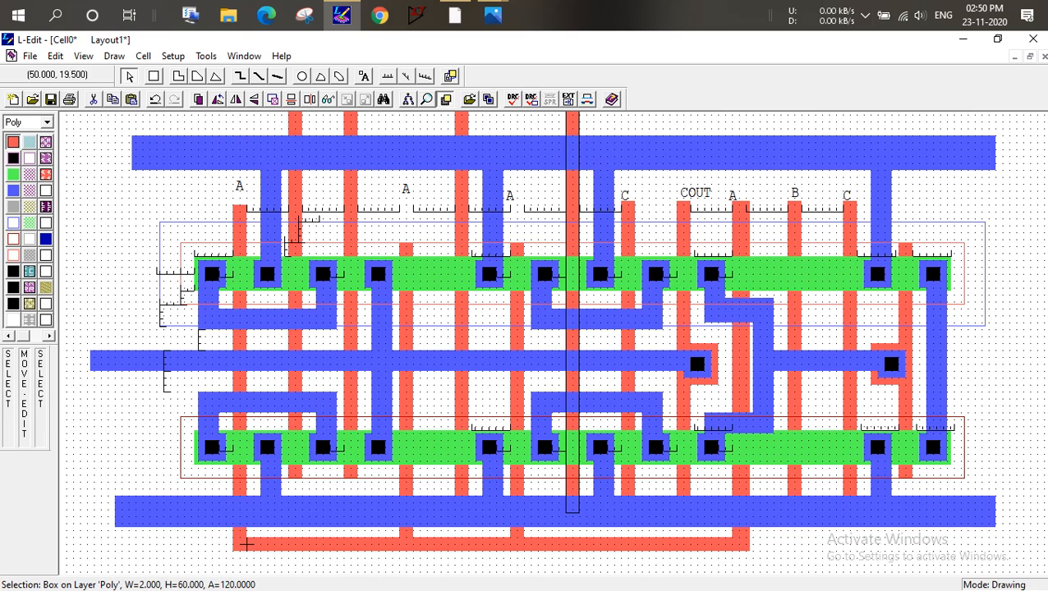
{"action": "left_click_drag", "start_coordinate": [572, 512], "coordinate": [572, 478], "text": "alt"}
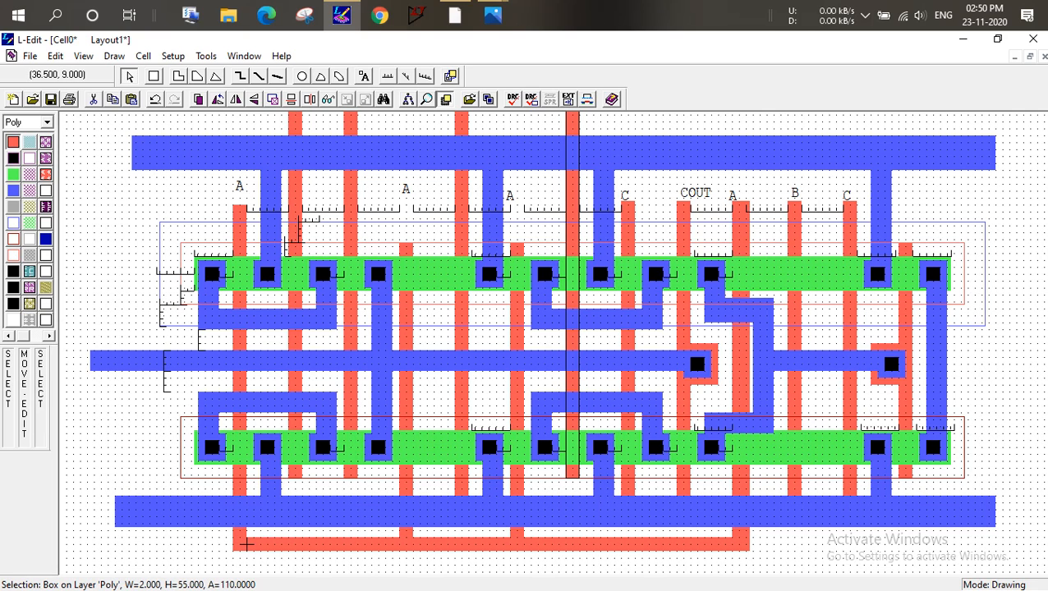
{"action": "left_click", "coordinate": [461, 485]}
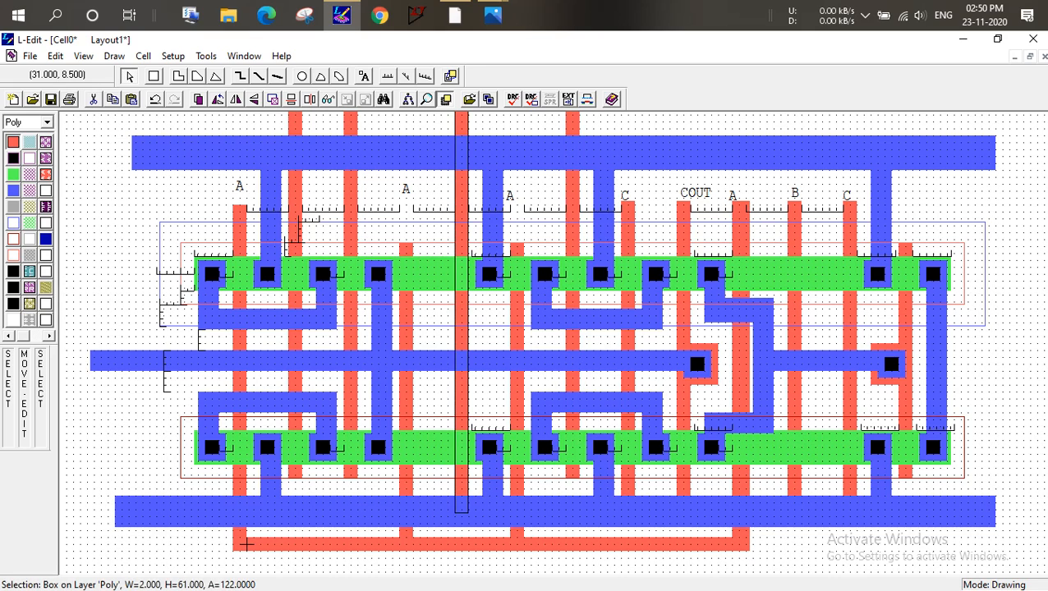
{"action": "left_click_drag", "start_coordinate": [461, 512], "coordinate": [461, 478], "text": "alt"}
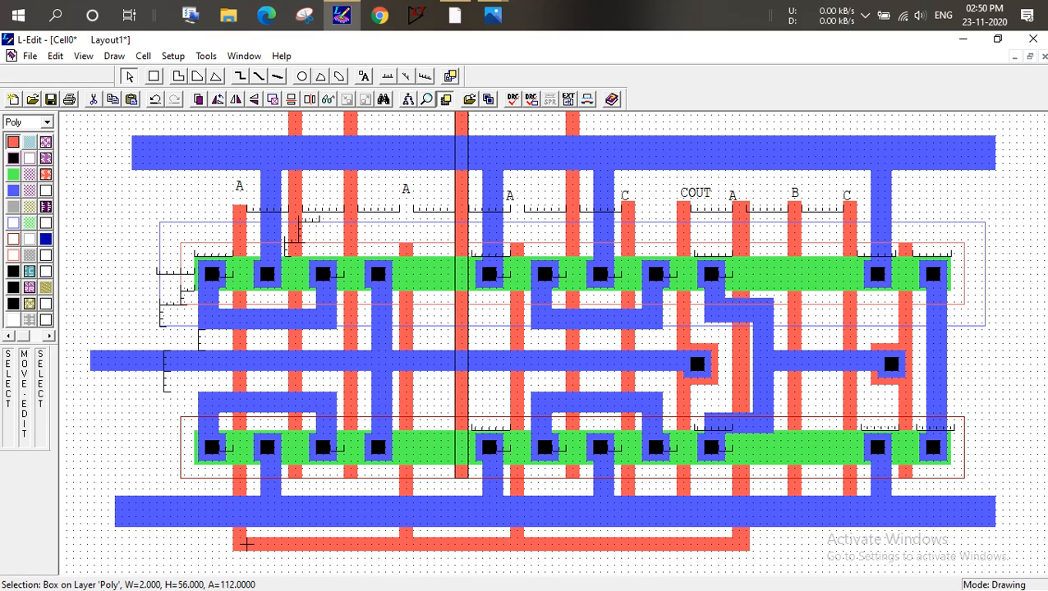
Trim the second C Poly column's lower end to the lower Select box's bottom edge and extend its upper end past the upper Metal1 rail
{"action": "left_click", "coordinate": [627, 226]}
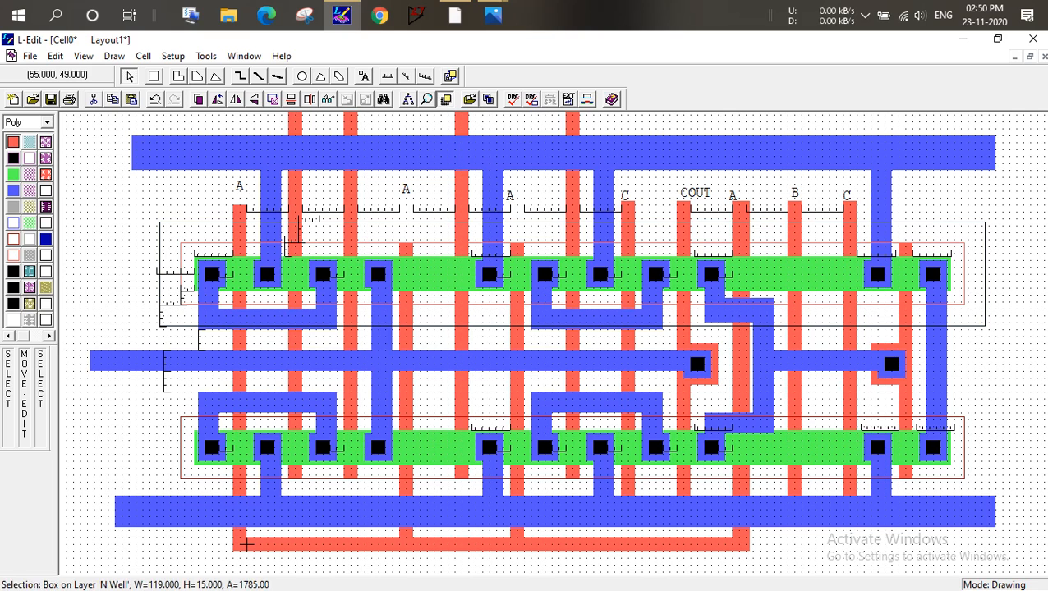
{"action": "left_click", "coordinate": [628, 225]}
{"action": "left_click", "coordinate": [626, 507]}
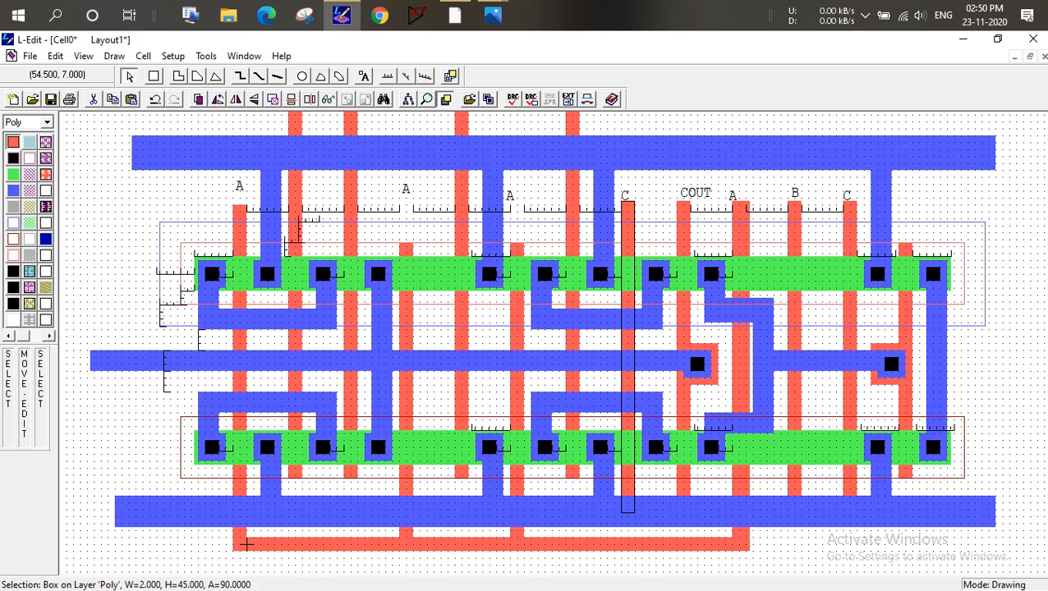
{"action": "left_click_drag", "start_coordinate": [625, 513], "coordinate": [627, 477], "text": "alt"}
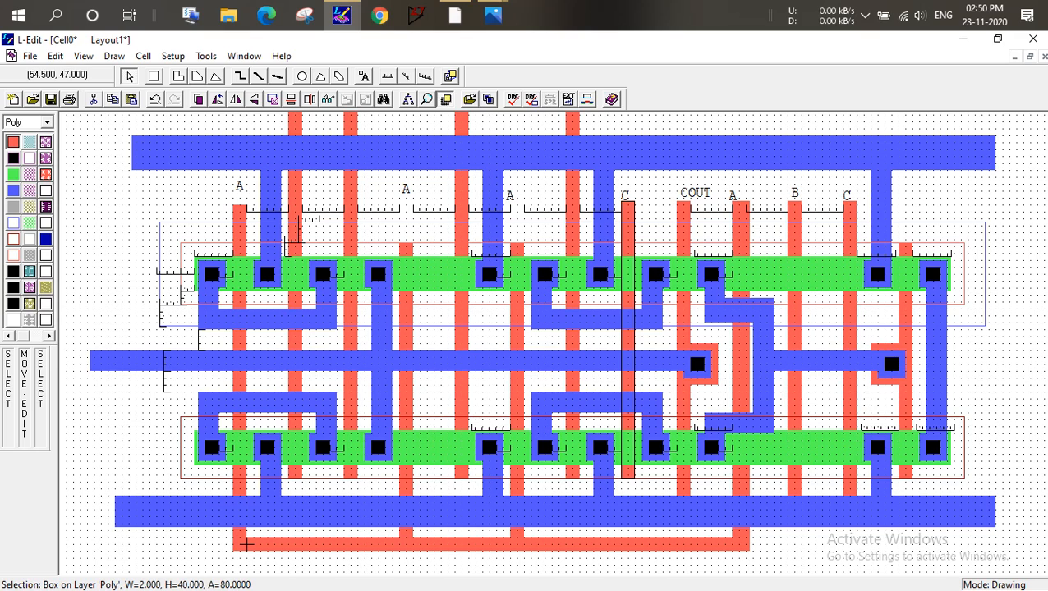
{"action": "left_click_drag", "start_coordinate": [627, 202], "coordinate": [627, 118], "text": "alt"}
Shorten the COUT Poly column at both ends to the outer edges of the upper and lower Select boxes
{"action": "left_click", "coordinate": [686, 221]}
{"action": "left_click", "coordinate": [683, 211]}
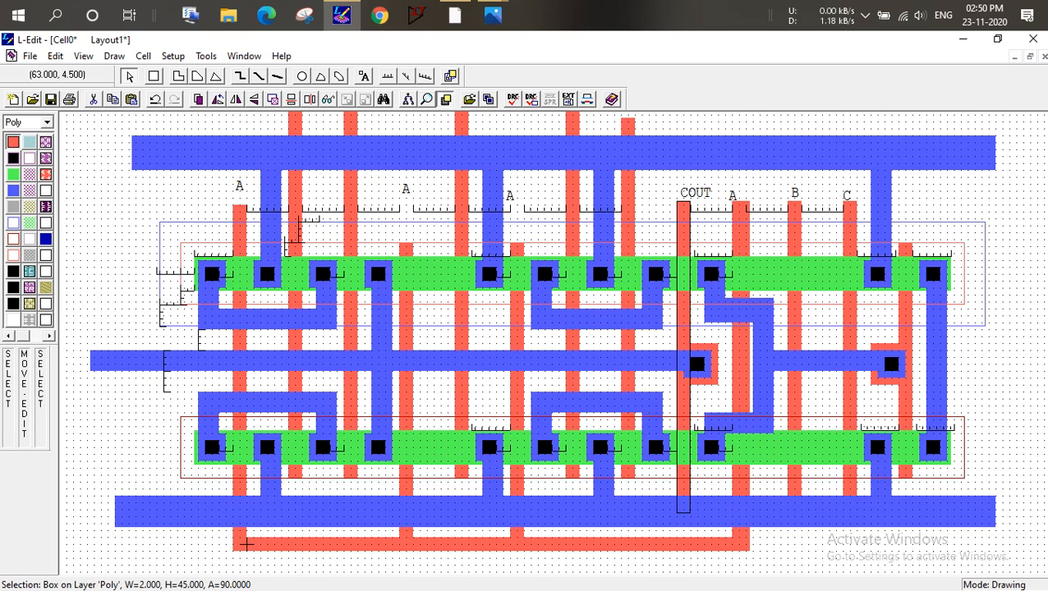
{"action": "left_click_drag", "start_coordinate": [683, 513], "coordinate": [683, 479]}
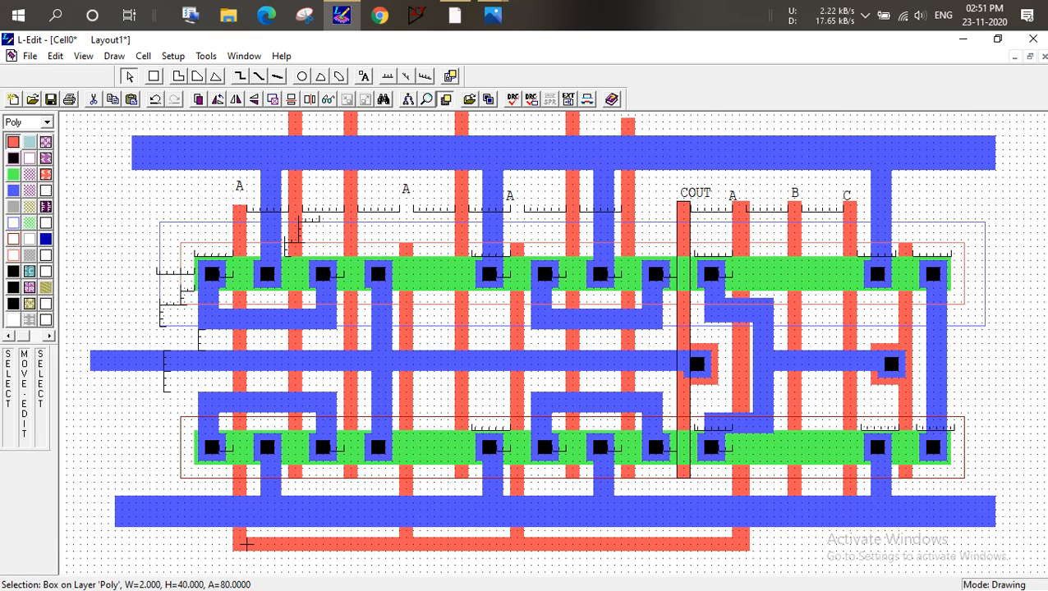
{"action": "left_click", "coordinate": [679, 204], "text": "alt"}
{"action": "left_click_drag", "start_coordinate": [682, 202], "coordinate": [684, 243], "text": "alt"}
{"action": "left_click_drag", "start_coordinate": [680, 499], "coordinate": [680, 478], "text": "alt"}
{"action": "left_click", "coordinate": [682, 478]}
Lower the COUT port slightly, then shorten the fourth A Poly column to 47 units tall and narrow it from its right edge
{"action": "left_click", "coordinate": [716, 222]}
{"action": "left_click", "coordinate": [739, 207]}
{"action": "left_click", "coordinate": [742, 200]}
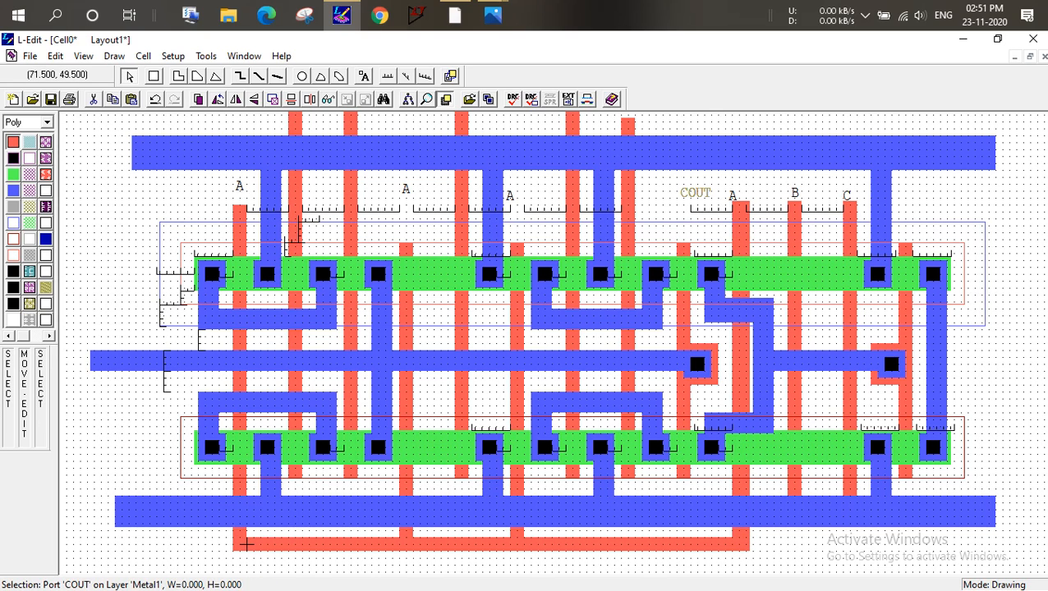
{"action": "mouse_move", "coordinate": [742, 201]}
{"action": "left_mouse_down", "text": "alt"}
{"action": "mouse_move", "coordinate": [741, 236]}
{"action": "mouse_move", "coordinate": [738, 202]}
{"action": "mouse_move", "coordinate": [739, 222]}
{"action": "left_mouse_up", "text": "alt"}
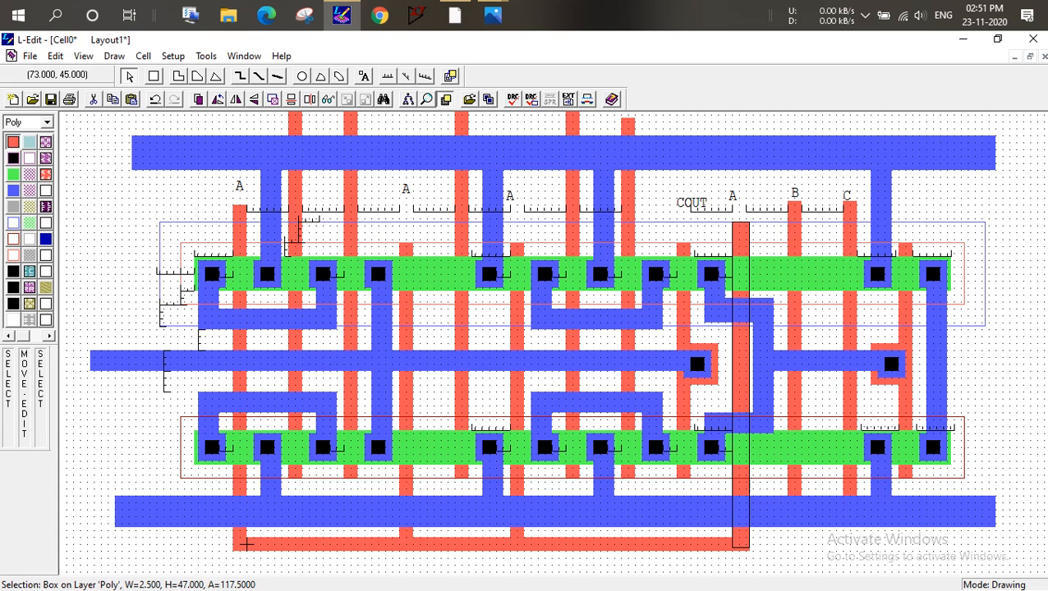
{"action": "left_click", "coordinate": [748, 232]}
{"action": "left_click_drag", "start_coordinate": [748, 233], "coordinate": [746, 236], "text": "alt"}
{"action": "left_click", "coordinate": [738, 193]}
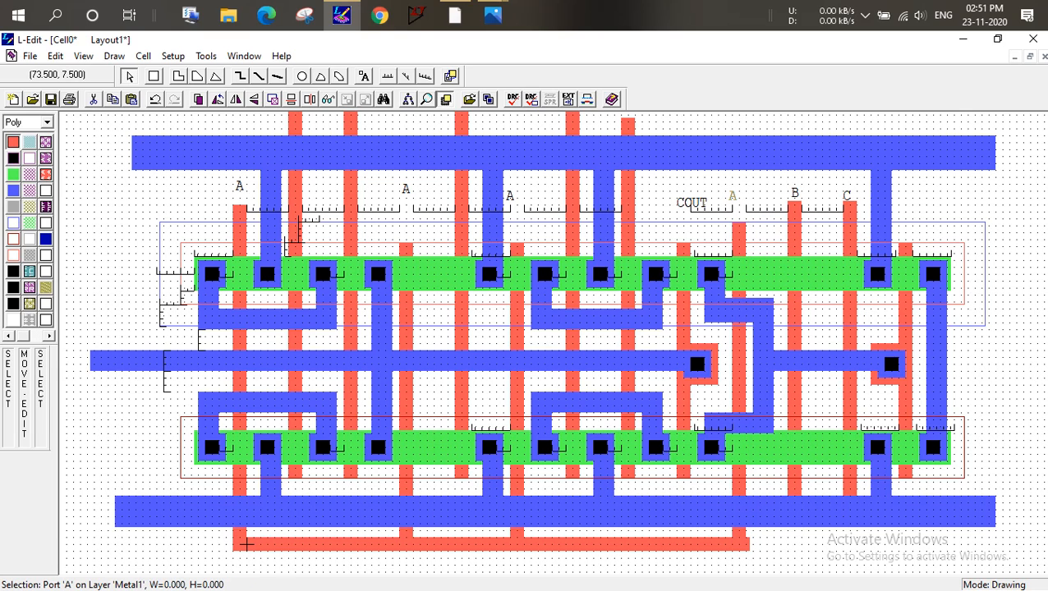
Trim the horizontal Poly box's right end flush with the fourth A column and shift the lower Metal1 rail slightly left
{"action": "left_click", "coordinate": [245, 544]}
{"action": "mouse_move", "coordinate": [245, 544]}
{"action": "left_mouse_down", "text": "alt"}
{"action": "mouse_move", "coordinate": [244, 495]}
{"action": "mouse_move", "coordinate": [242, 543]}
{"action": "left_mouse_up", "text": "alt"}
{"action": "left_click", "coordinate": [245, 544]}
Extend the last B and C Poly columns past the upper rail and trim their lower ends to the lower Select box, making C 53.5 units tall
{"action": "left_click", "coordinate": [791, 201]}
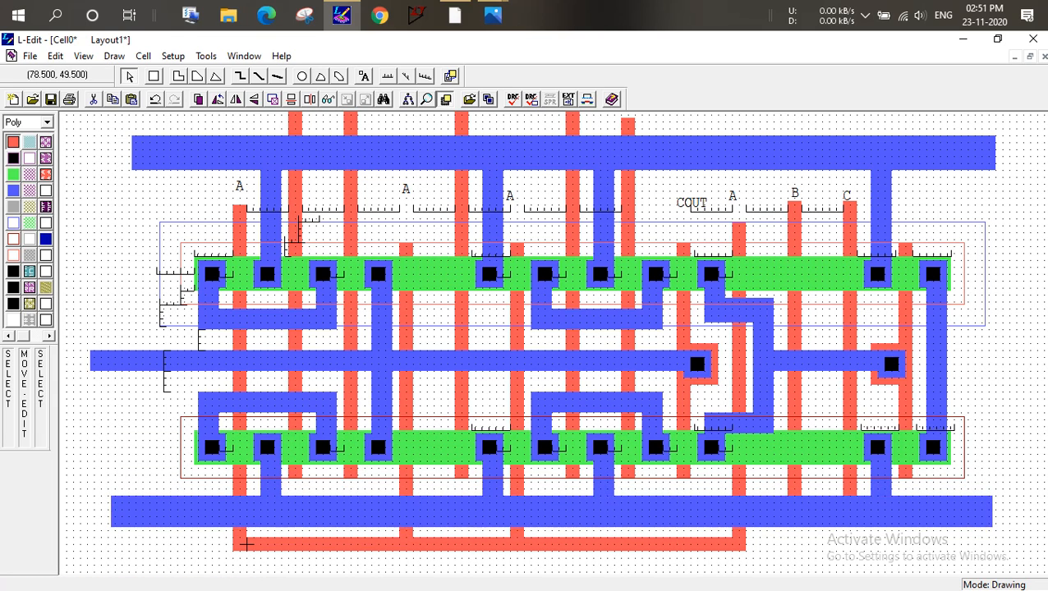
{"action": "left_click", "coordinate": [790, 201]}
{"action": "left_click_drag", "start_coordinate": [791, 201], "coordinate": [793, 111], "text": "alt"}
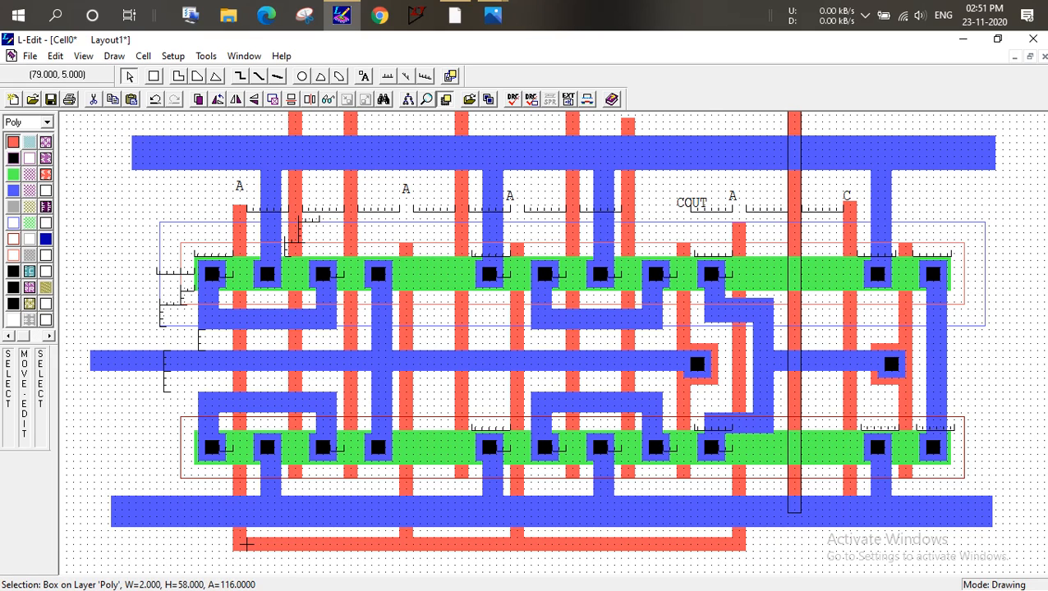
{"action": "left_click_drag", "start_coordinate": [794, 513], "coordinate": [794, 479], "text": "alt"}
{"action": "left_click", "coordinate": [849, 203]}
{"action": "left_click_drag", "start_coordinate": [849, 203], "coordinate": [849, 111], "text": "alt"}
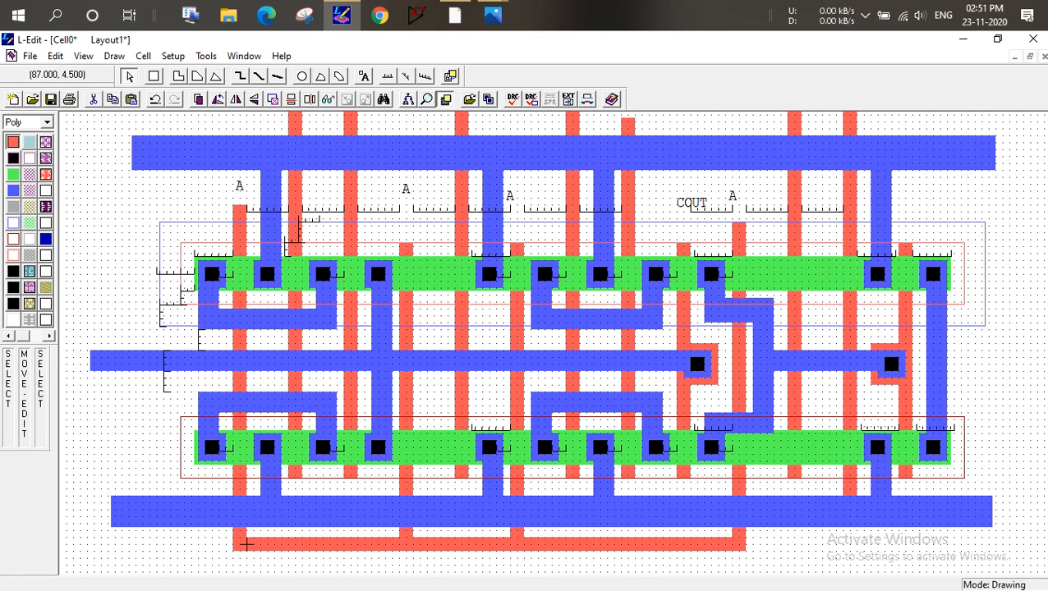
{"action": "left_click_drag", "start_coordinate": [849, 512], "coordinate": [849, 476], "text": "alt"}
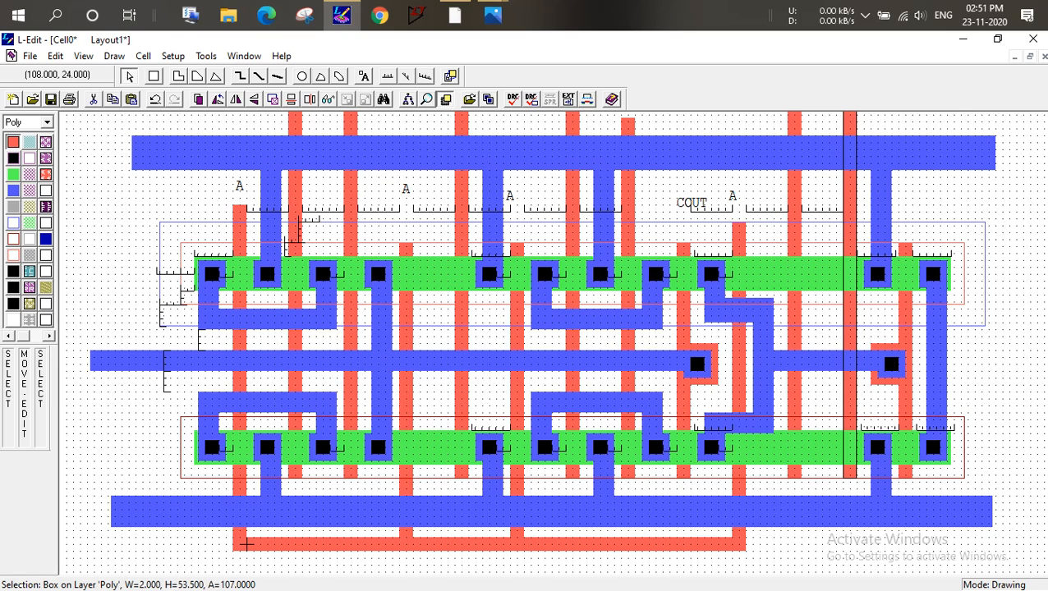
{"action": "left_click", "coordinate": [994, 377]}
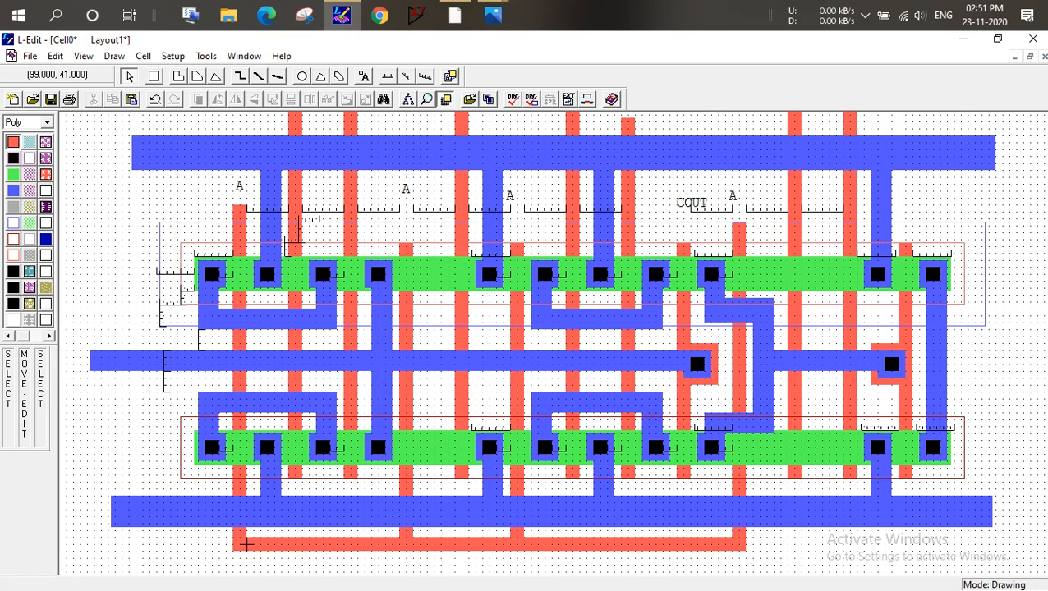
Shorten the second B Poly column from above until its upper end is level with the first B column's
{"action": "key", "text": "Home"}
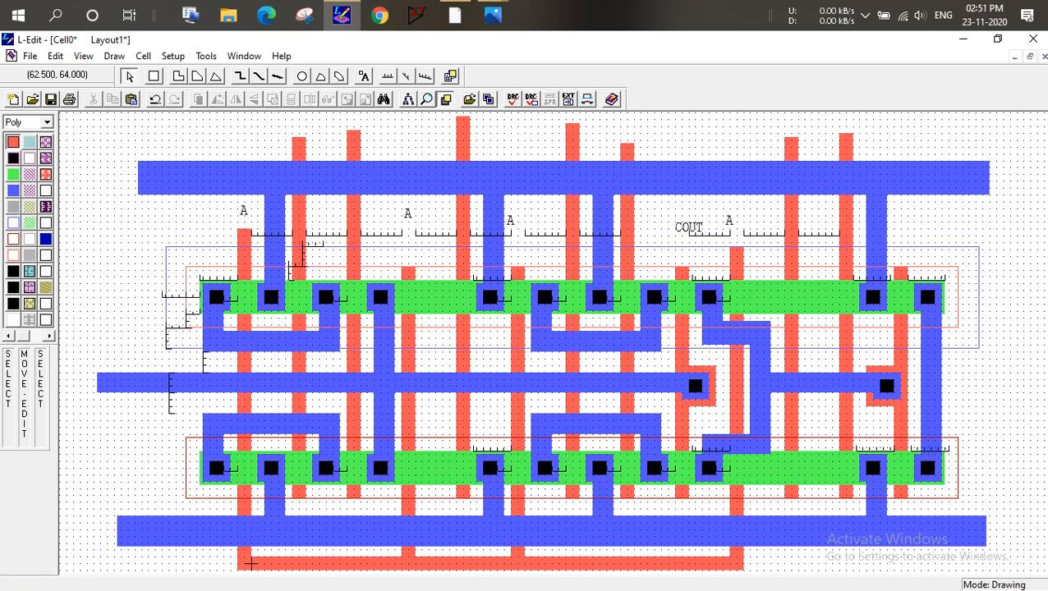
{"action": "left_click", "coordinate": [678, 126]}
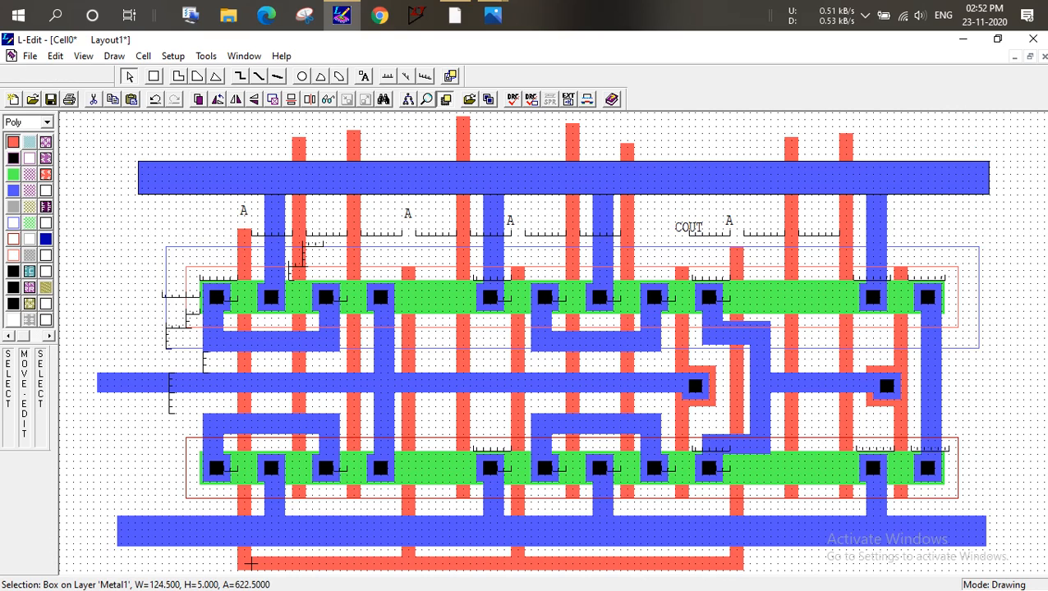
{"action": "left_click_drag", "start_coordinate": [467, 116], "coordinate": [463, 137], "text": "alt"}
{"action": "left_click", "coordinate": [463, 116]}
{"action": "left_click", "coordinate": [490, 143]}
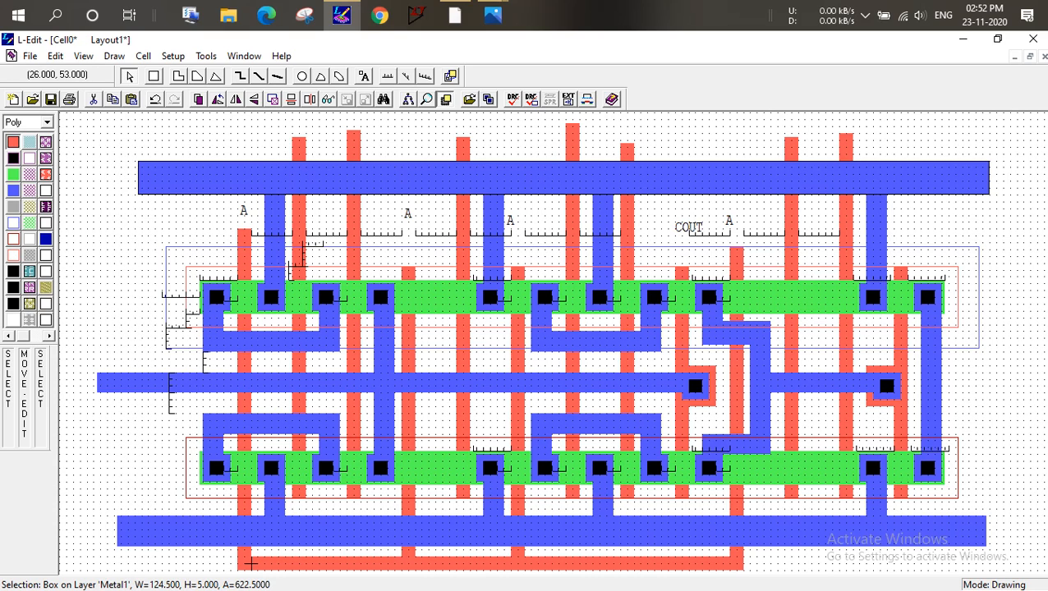
Move the B ports left of the second and third B Poly columns and the C port right of the second C column
{"action": "key", "text": "ctrl+v"}
{"action": "left_click", "coordinate": [463, 220]}
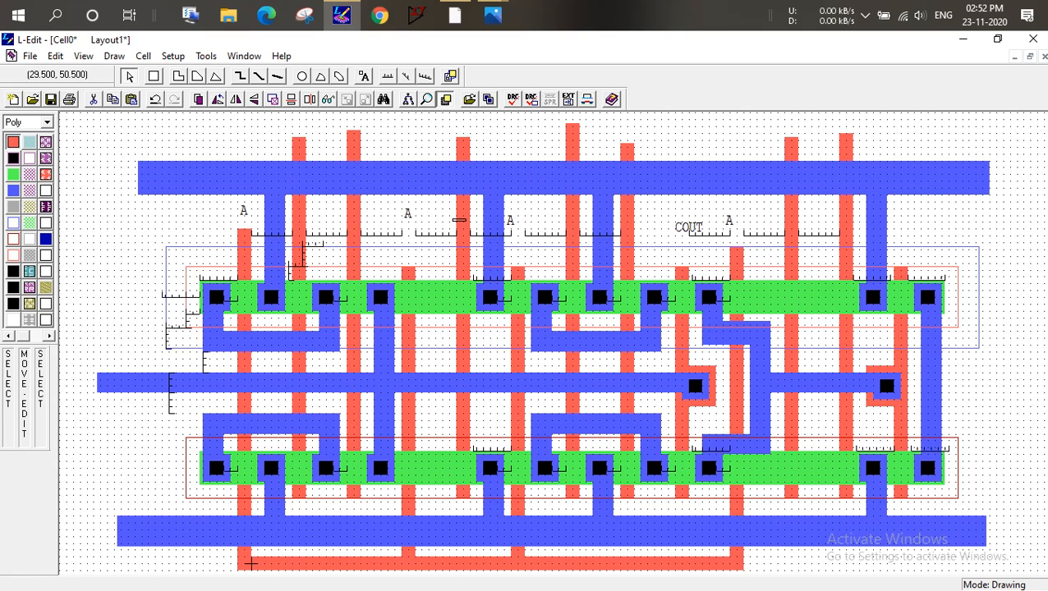
{"action": "left_click_drag", "start_coordinate": [462, 222], "coordinate": [448, 220]}
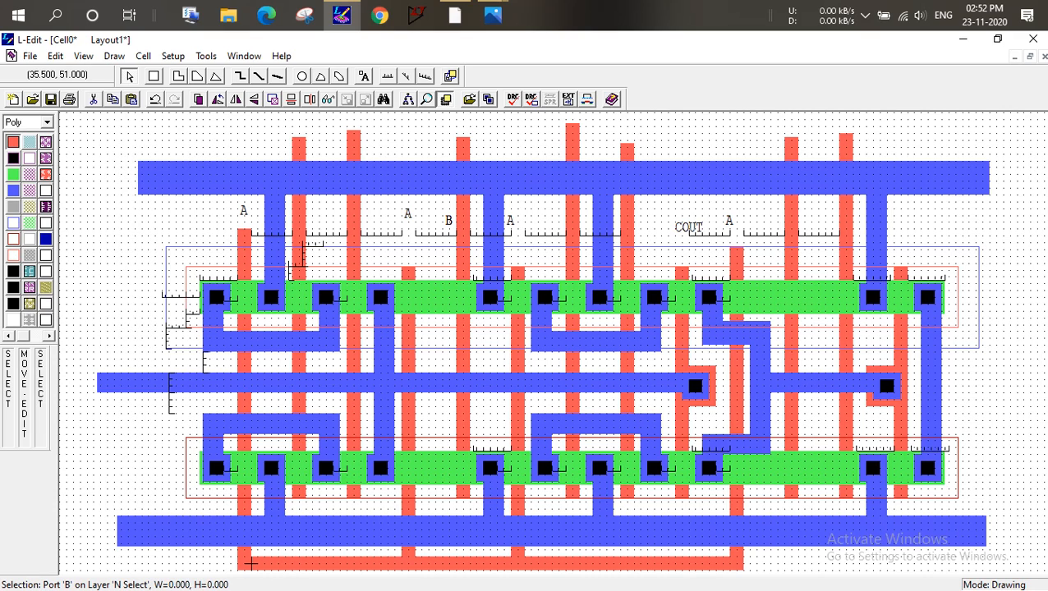
{"action": "left_click", "coordinate": [569, 224]}
{"action": "left_click_drag", "start_coordinate": [569, 214], "coordinate": [560, 214], "text": "alt"}
{"action": "left_click", "coordinate": [250, 562]}
{"action": "left_click_drag", "start_coordinate": [624, 218], "coordinate": [637, 218], "text": "alt"}
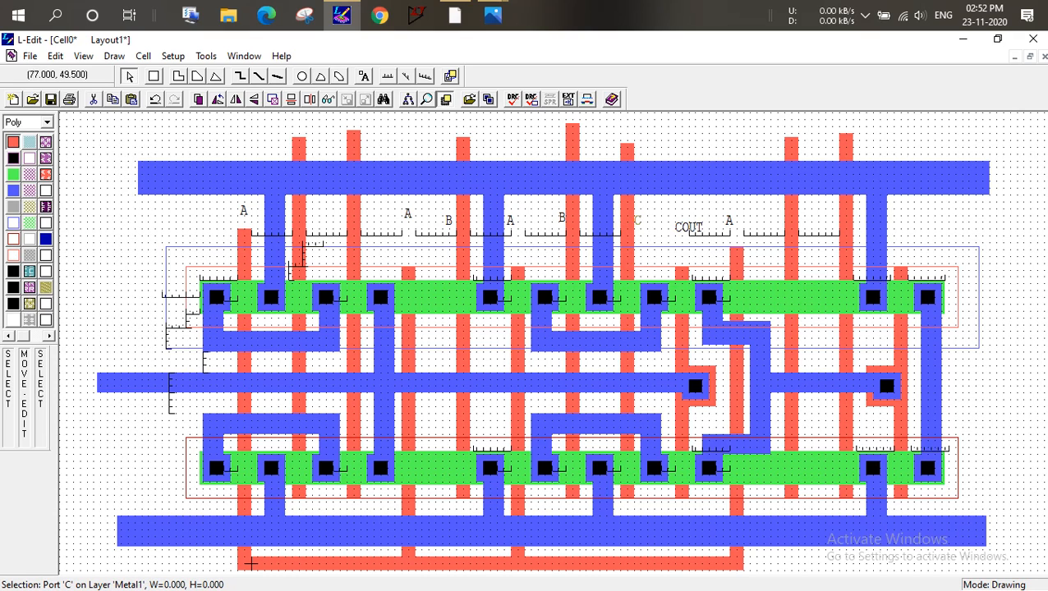
Move the last B and C ports left of their Poly columns, clear of the Poly
{"action": "left_click", "coordinate": [251, 562]}
{"action": "left_click_drag", "start_coordinate": [790, 214], "coordinate": [781, 214], "text": "alt"}
{"action": "left_click", "coordinate": [250, 562]}
{"action": "left_click_drag", "start_coordinate": [251, 562], "coordinate": [250, 562], "text": "alt"}
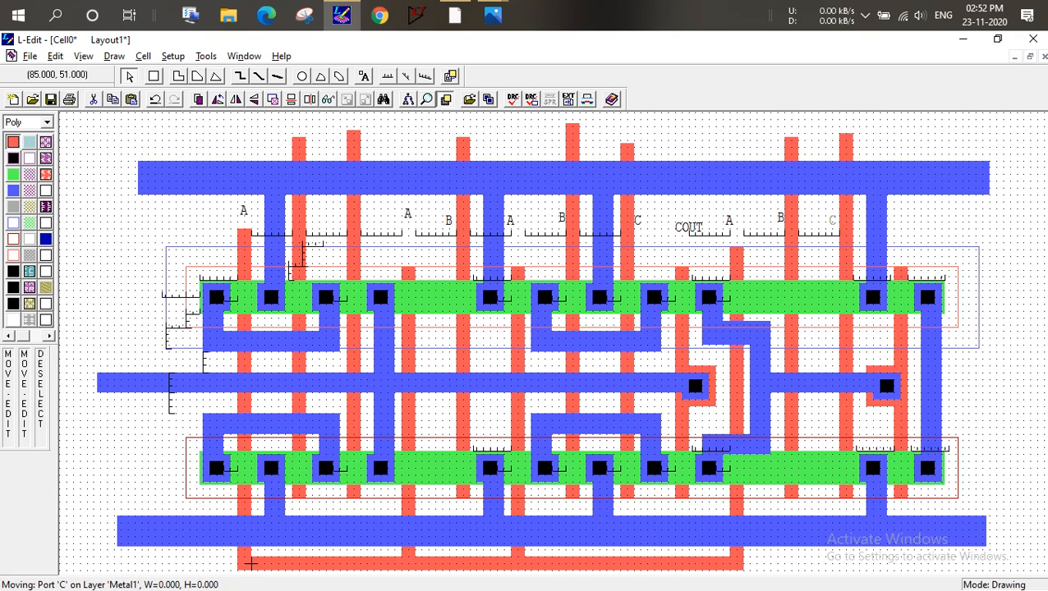
{"action": "left_click_drag", "start_coordinate": [830, 215], "coordinate": [831, 217], "text": "alt"}
{"action": "left_click", "coordinate": [804, 195]}
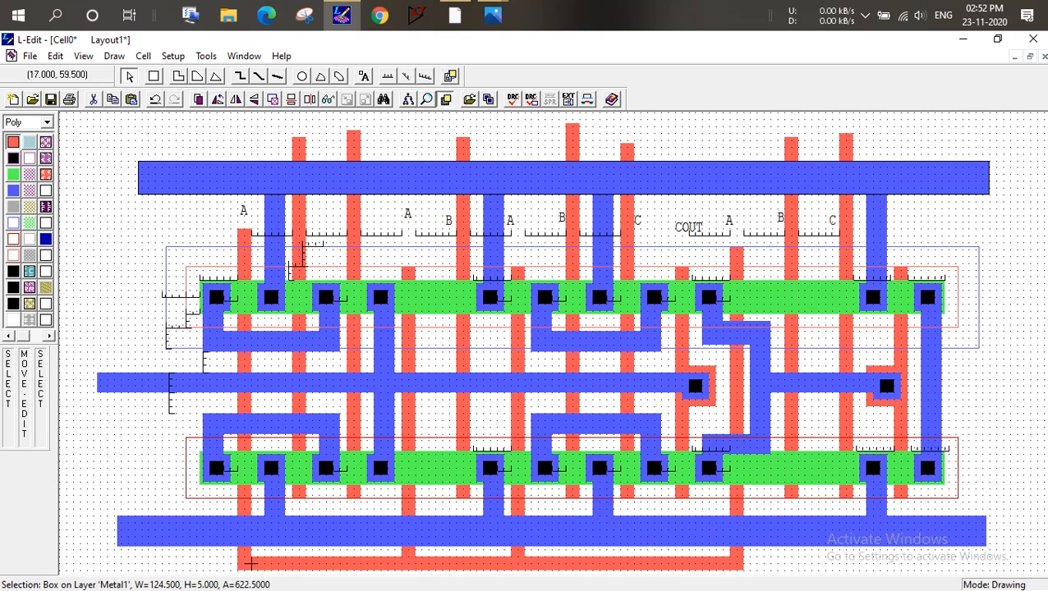
{"action": "key", "text": "minus"}
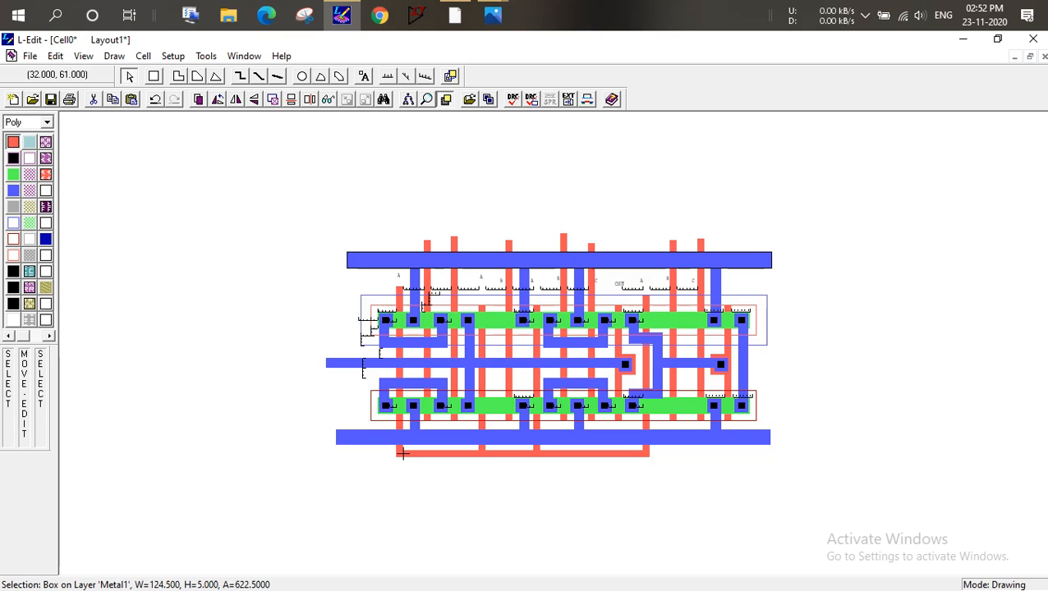
{"action": "key", "text": "plus"}
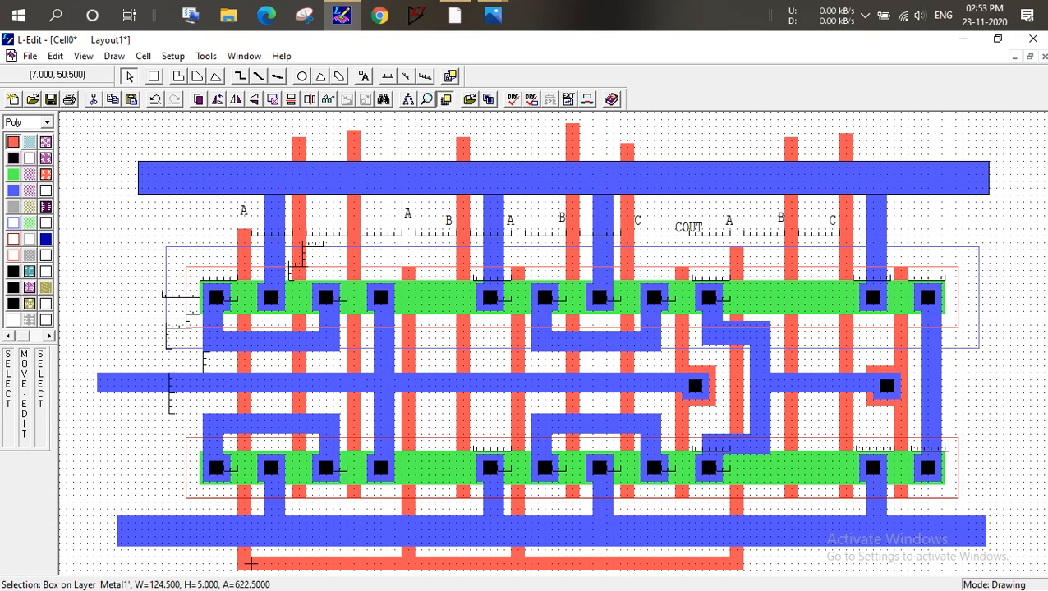
Move the first B port to the right of the first B Poly column, clear of the Poly
{"action": "left_click", "coordinate": [250, 562]}
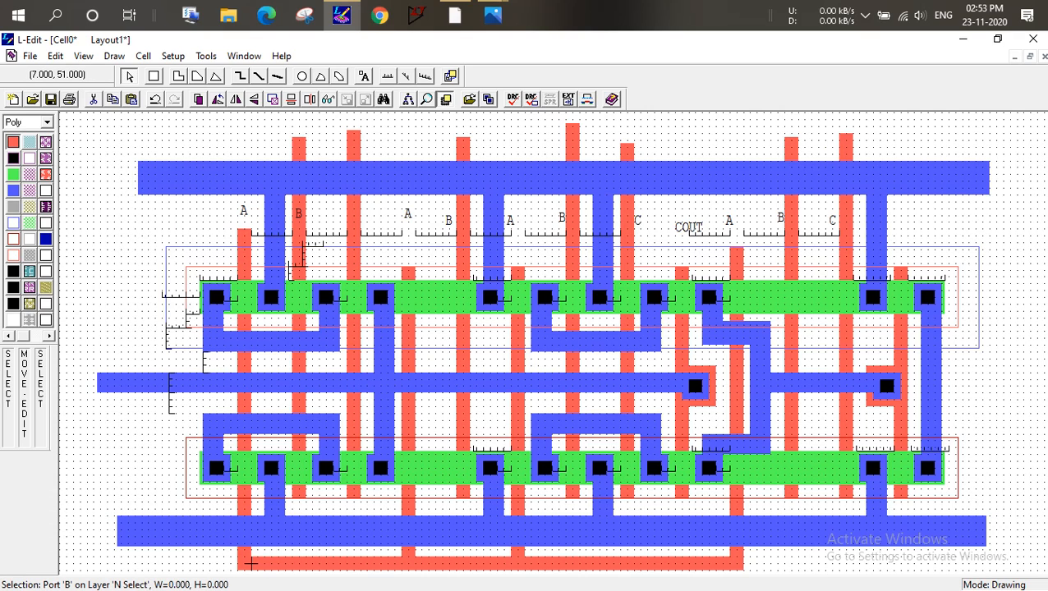
{"action": "left_click", "coordinate": [301, 211]}
{"action": "left_click", "coordinate": [302, 211]}
{"action": "left_click", "coordinate": [250, 563]}
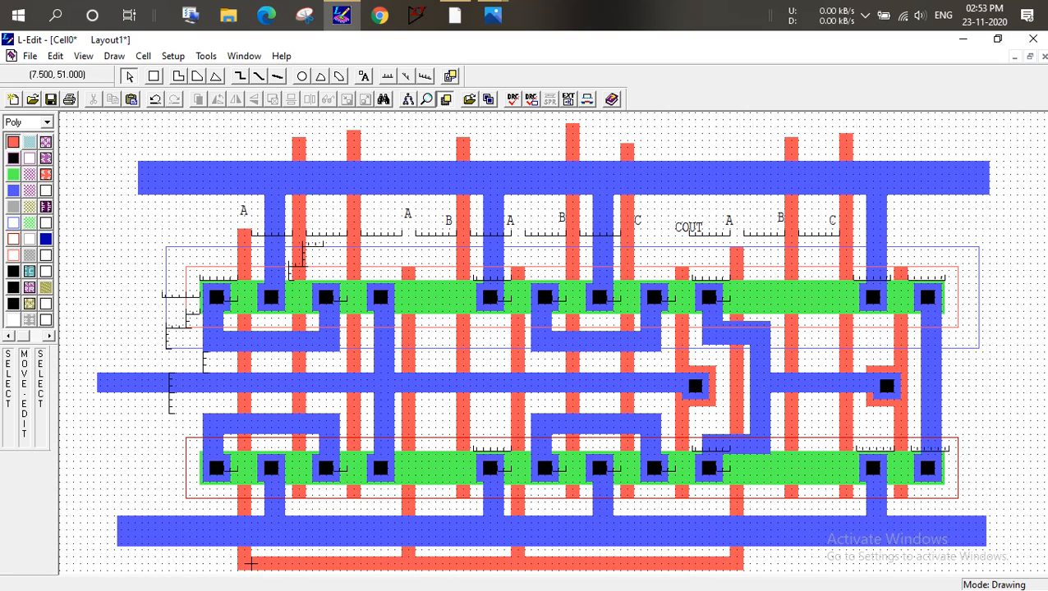
{"action": "left_click", "coordinate": [301, 214]}
{"action": "left_click_drag", "start_coordinate": [301, 215], "coordinate": [312, 214], "text": "alt"}
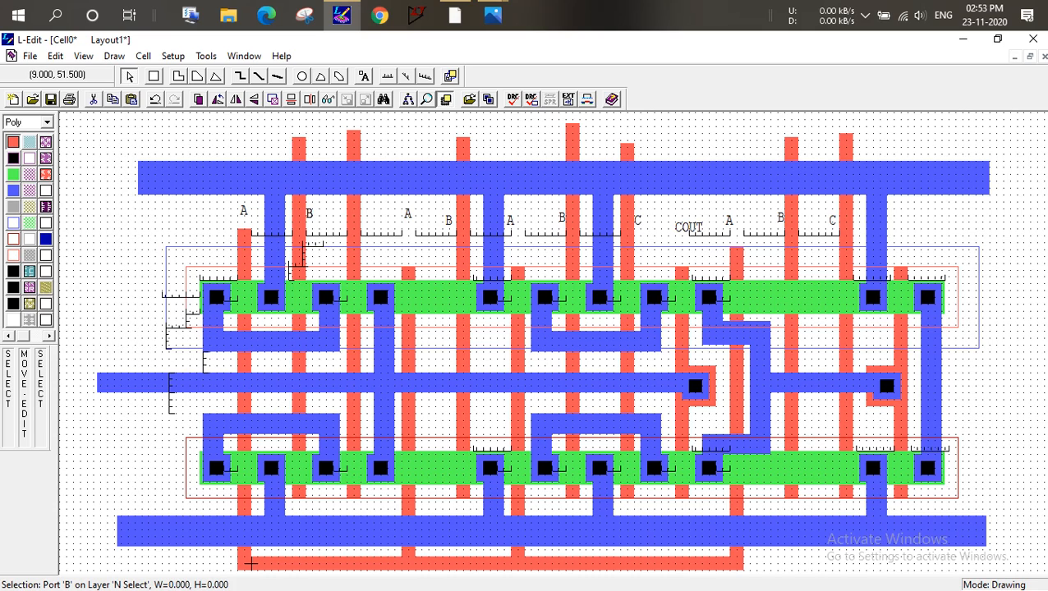
{"action": "key", "text": "ctrl"}
{"action": "key", "text": "ctrl"}
{"action": "key", "text": "ctrl"}
{"action": "left_click", "coordinate": [565, 218]}
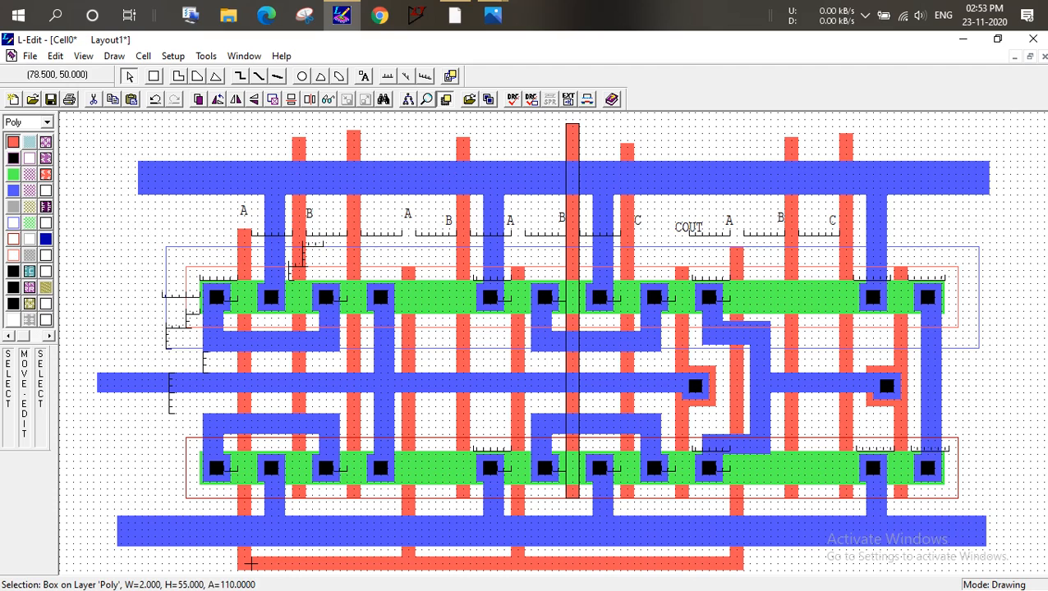
{"action": "left_click", "coordinate": [780, 218]}
{"action": "key", "text": "ctrl"}
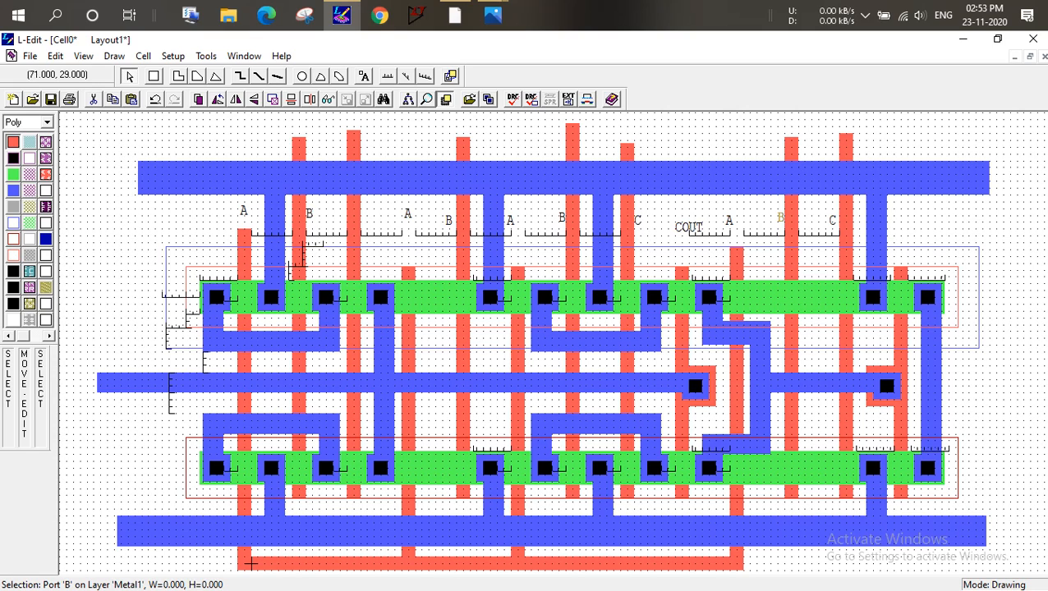
Copy the three-box Poly contact near COUT at the end of the middle Metal1 line and place the copy above the first A Poly column
{"action": "left_click_drag", "start_coordinate": [664, 355], "coordinate": [724, 418]}
{"action": "key", "text": "ctrl+c"}
{"action": "key", "text": "ctrl+v"}
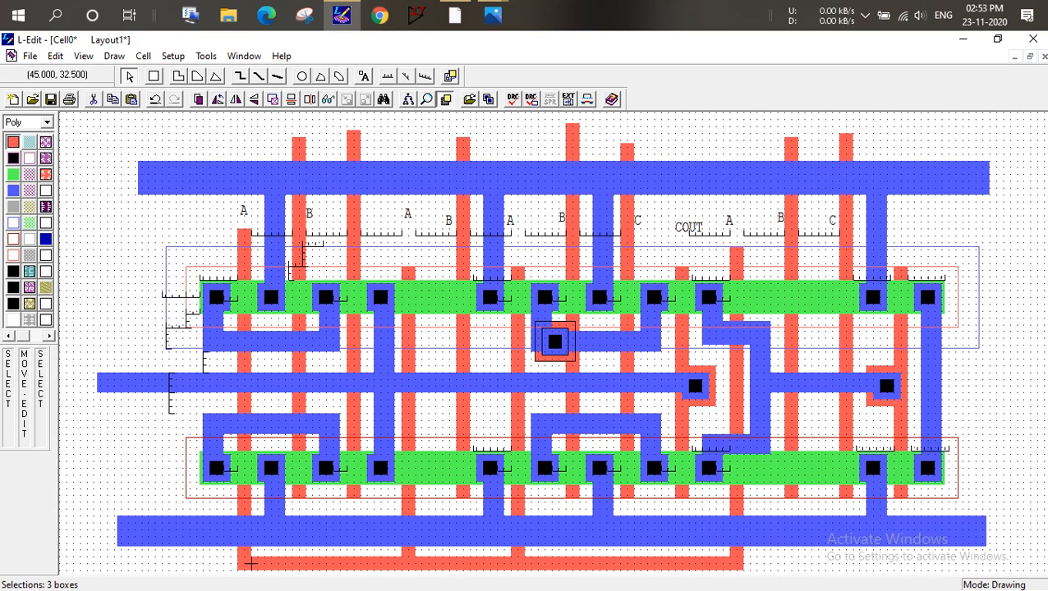
{"action": "left_click_drag", "start_coordinate": [558, 341], "coordinate": [227, 110], "text": "alt"}
{"action": "left_click", "coordinate": [224, 131]}
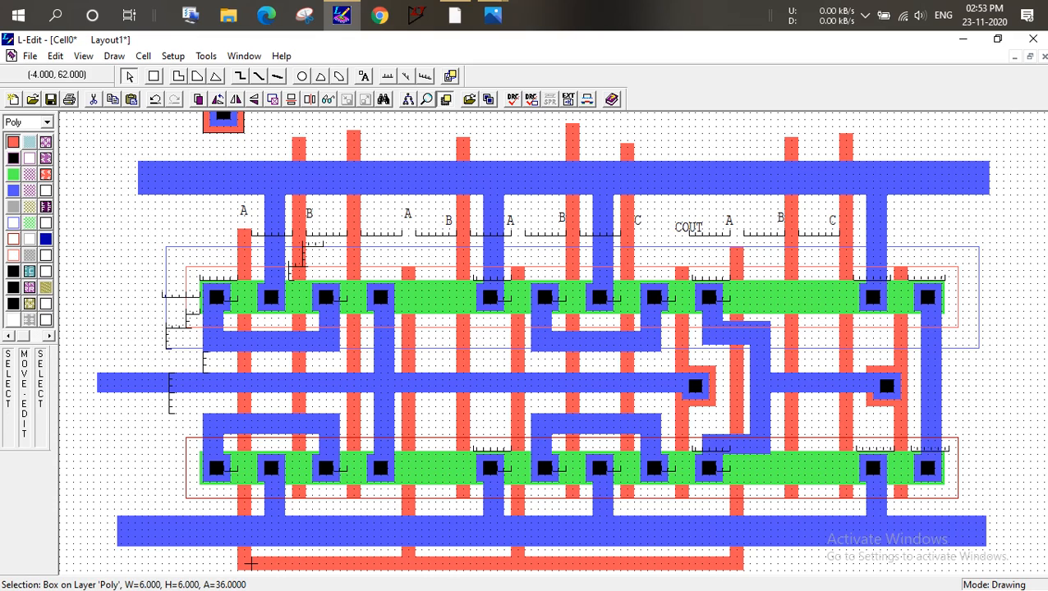
Extend the first A Poly column up to the copied contact, to a height of 64, and shift the contact right to align their edges
{"action": "left_click", "coordinate": [244, 229]}
{"action": "left_click_drag", "start_coordinate": [244, 229], "coordinate": [243, 133], "text": "alt"}
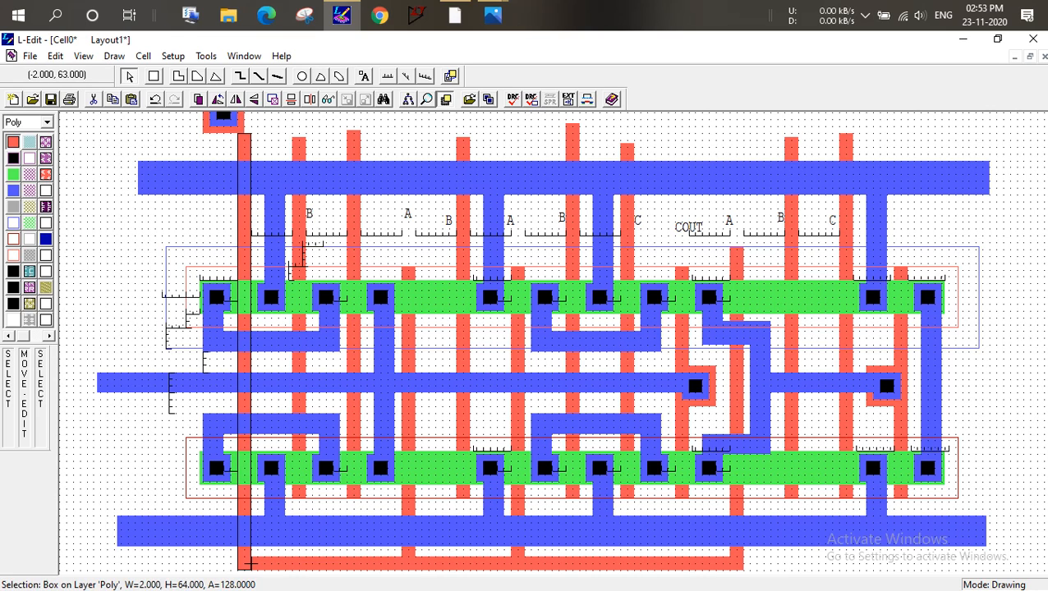
{"action": "key", "text": "Home"}
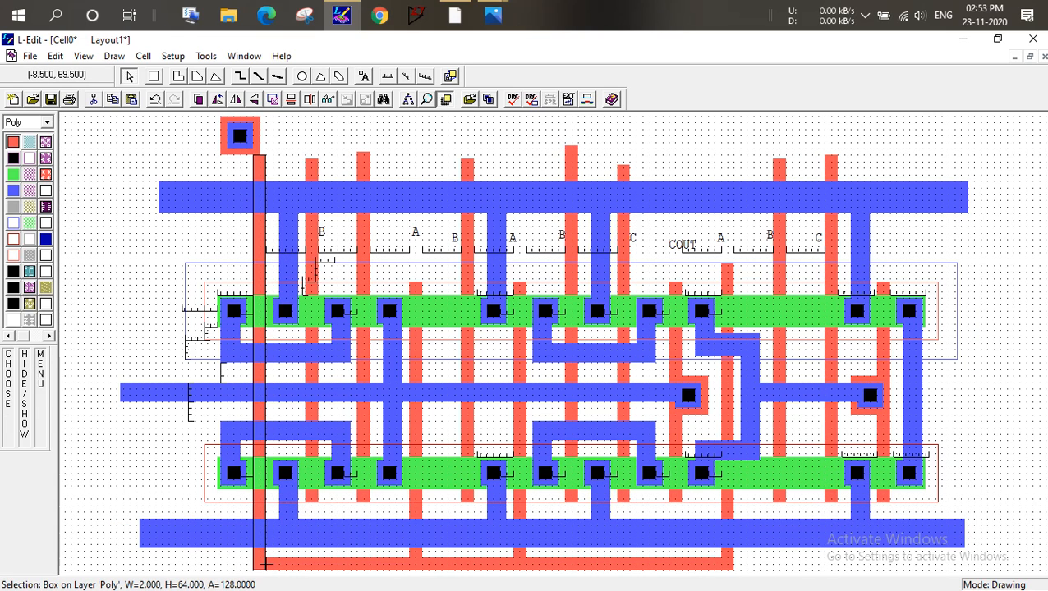
{"action": "left_click_drag", "start_coordinate": [206, 118], "coordinate": [246, 137]}
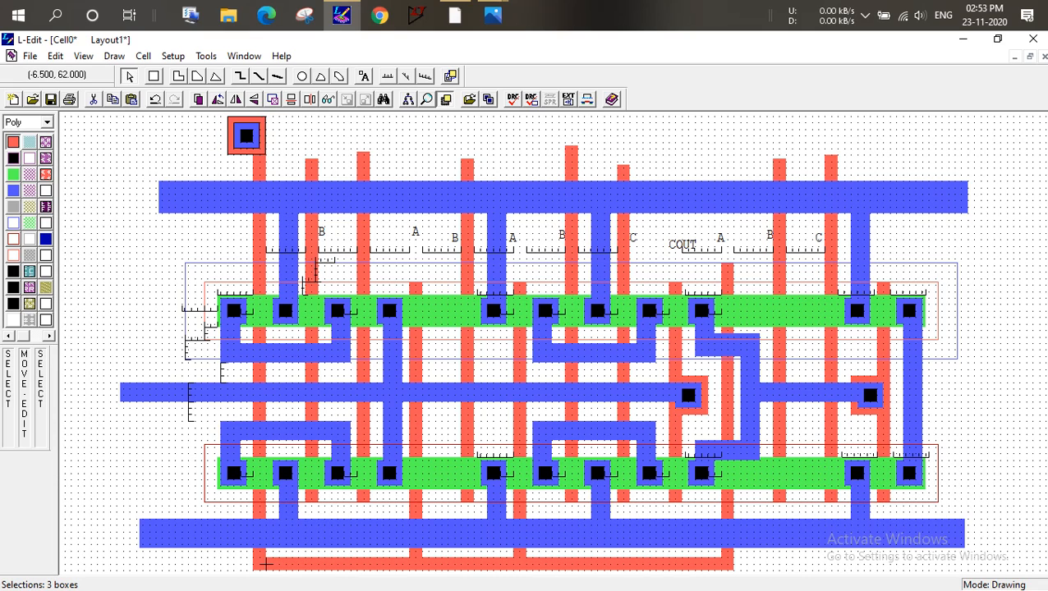
{"action": "left_click", "coordinate": [224, 160]}
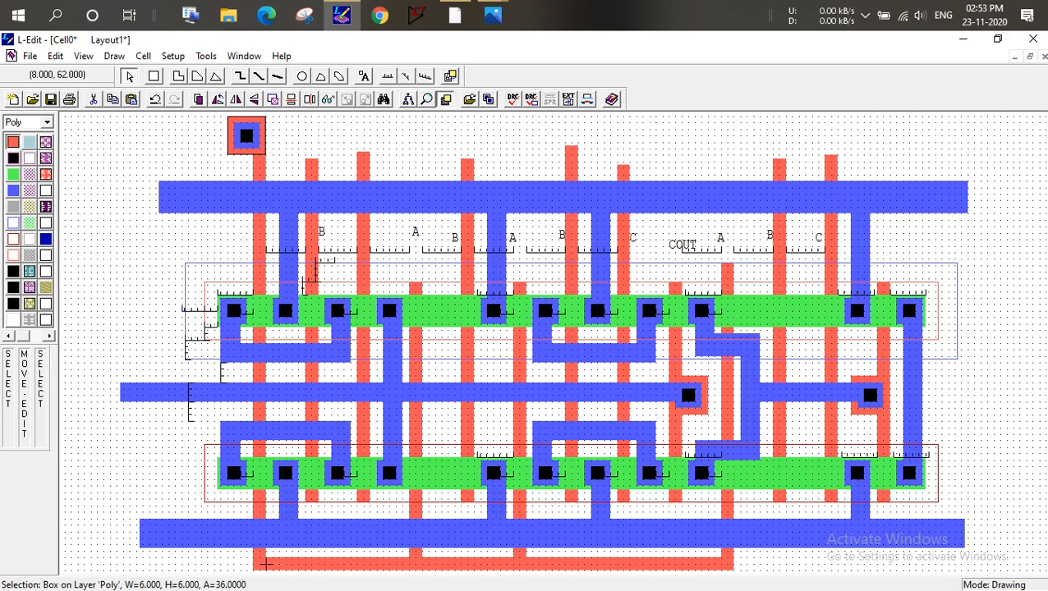
Copy the contact above the first A Poly column and place the copy on top of the first B Poly column
{"action": "left_click_drag", "start_coordinate": [218, 113], "coordinate": [283, 161]}
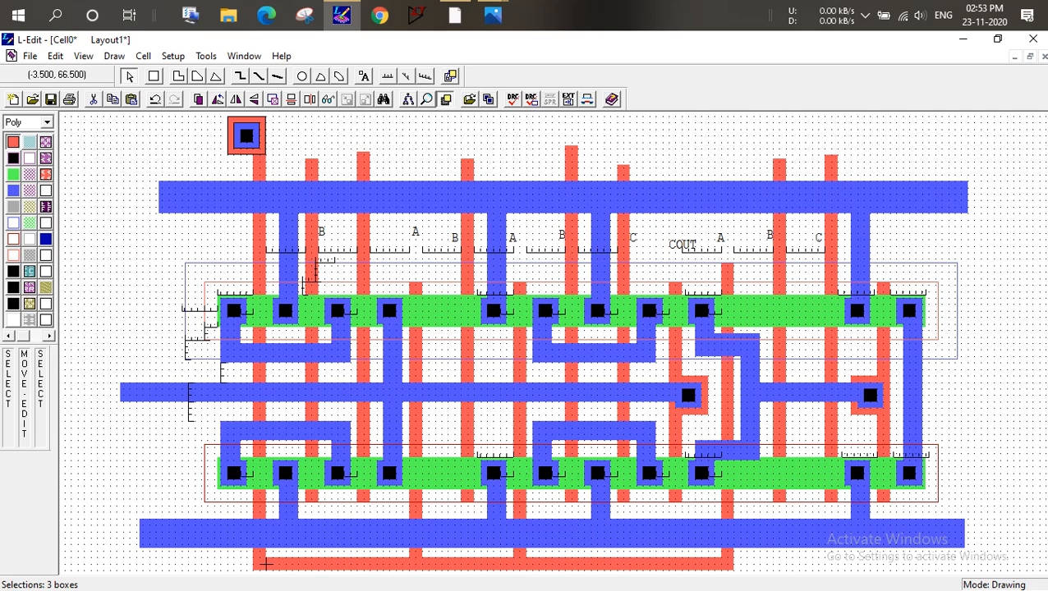
{"action": "key", "text": "ctrl+c"}
{"action": "key", "text": "ctrl+v"}
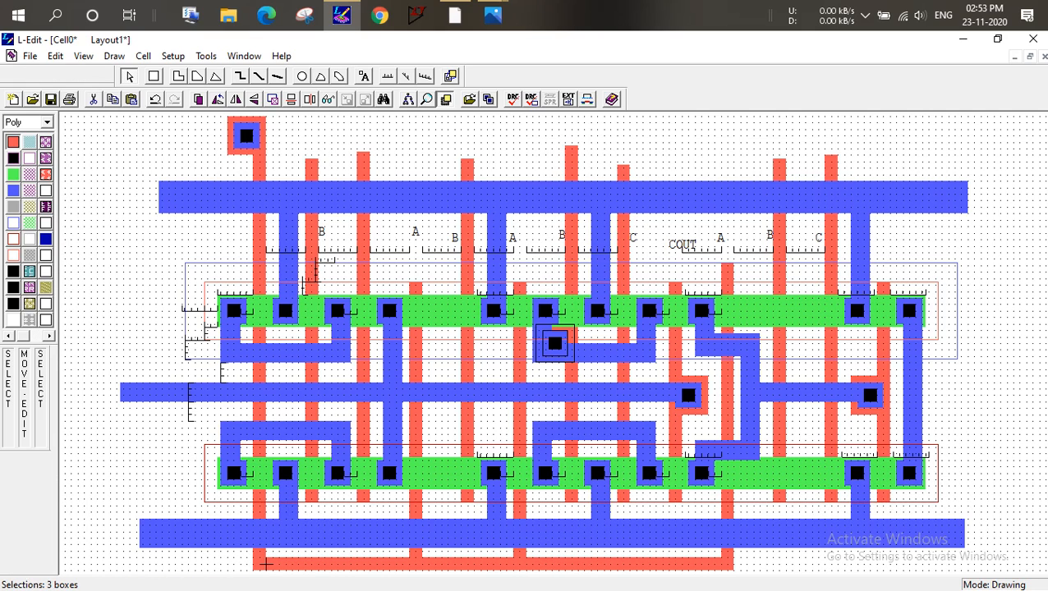
{"action": "left_click_drag", "start_coordinate": [554, 343], "coordinate": [308, 154]}
{"action": "left_click", "coordinate": [321, 136]}
{"action": "left_click", "coordinate": [308, 158]}
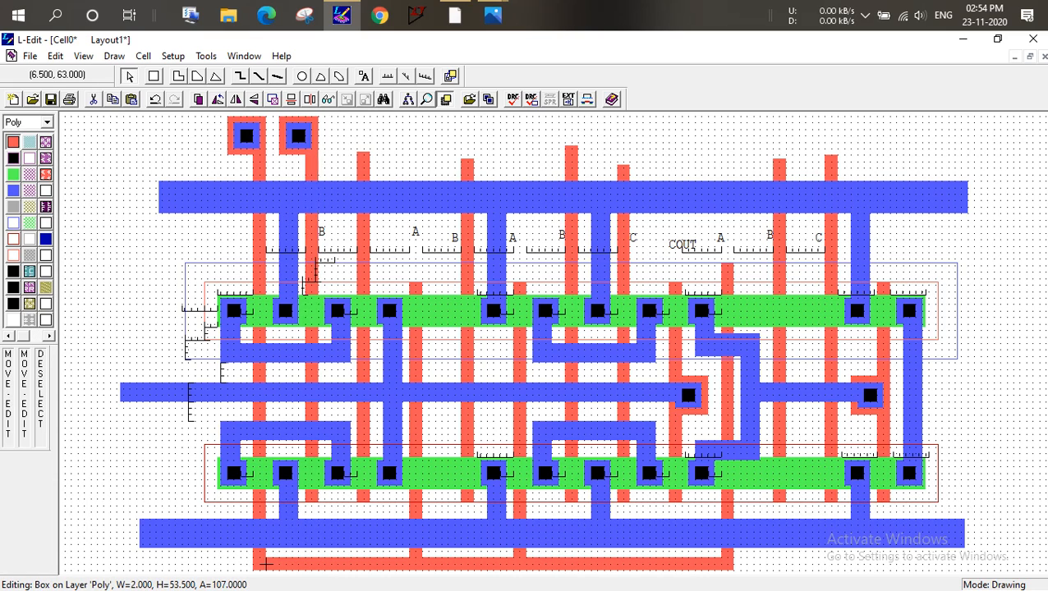
{"action": "left_click", "coordinate": [315, 138]}
Move both contacts above the first A and B Poly columns up by about 6 units
{"action": "left_click", "coordinate": [214, 119]}
{"action": "left_click", "coordinate": [209, 135]}
{"action": "left_click_drag", "start_coordinate": [206, 112], "coordinate": [355, 160]}
{"action": "left_click_drag", "start_coordinate": [276, 128], "coordinate": [279, 90], "text": "alt"}
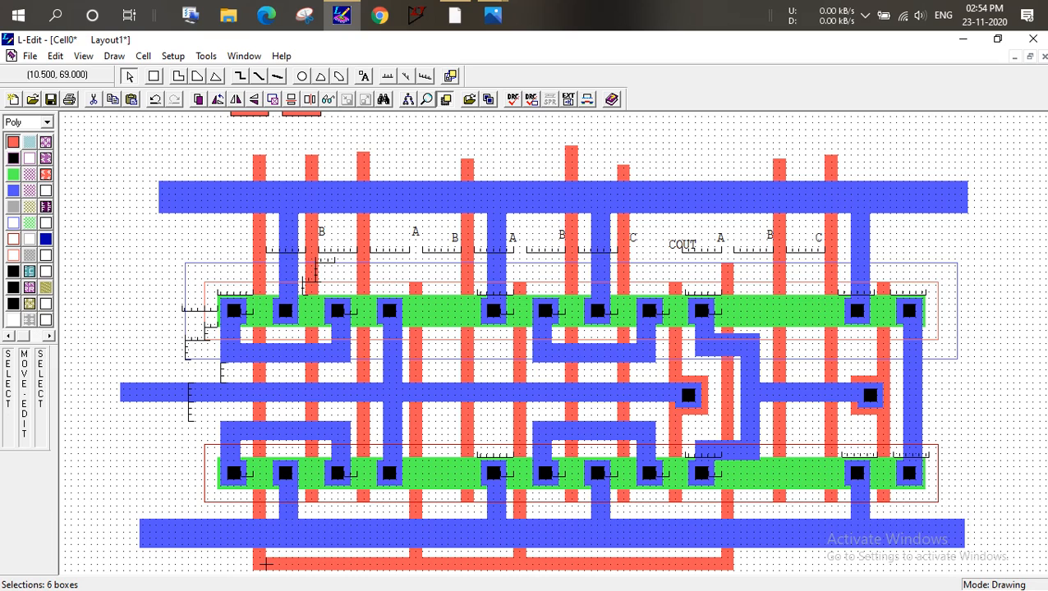
{"action": "key", "text": "Home"}
{"action": "left_click", "coordinate": [307, 160]}
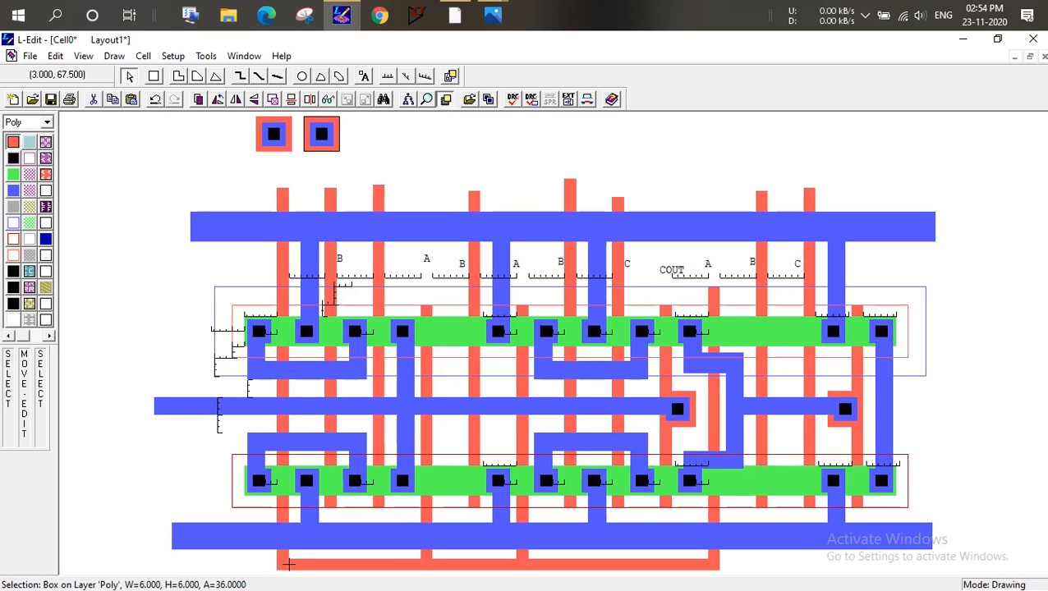
Extend the first A Poly column to a height of 70 and the first B Poly column up to the raised contacts
{"action": "left_click", "coordinate": [279, 187]}
{"action": "left_click_drag", "start_coordinate": [280, 187], "coordinate": [283, 151], "text": "alt"}
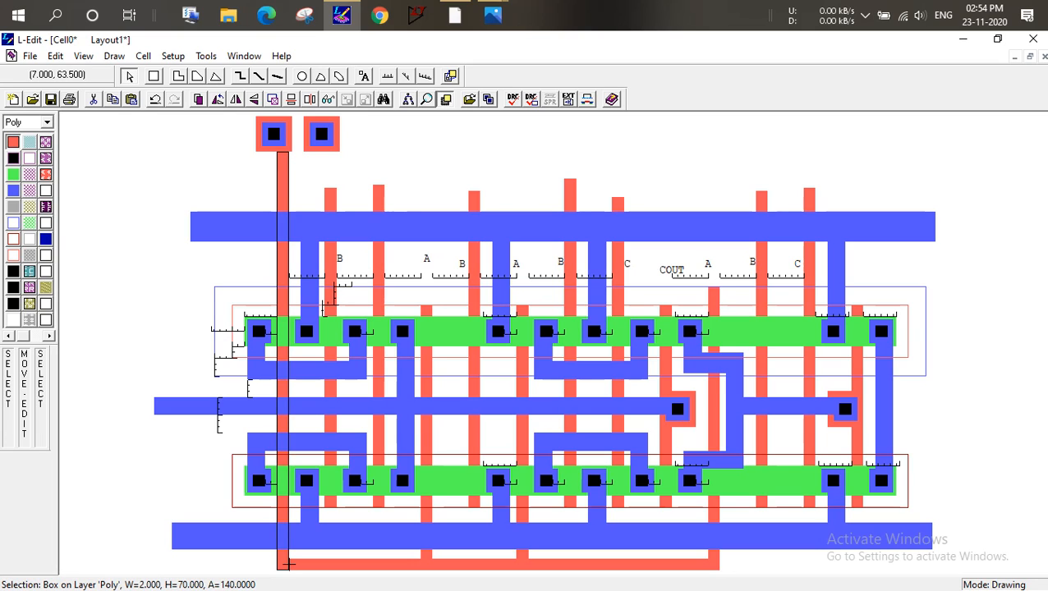
{"action": "left_click", "coordinate": [330, 188]}
{"action": "left_click_drag", "start_coordinate": [330, 188], "coordinate": [327, 152], "text": "alt"}
{"action": "left_click", "coordinate": [358, 152]}
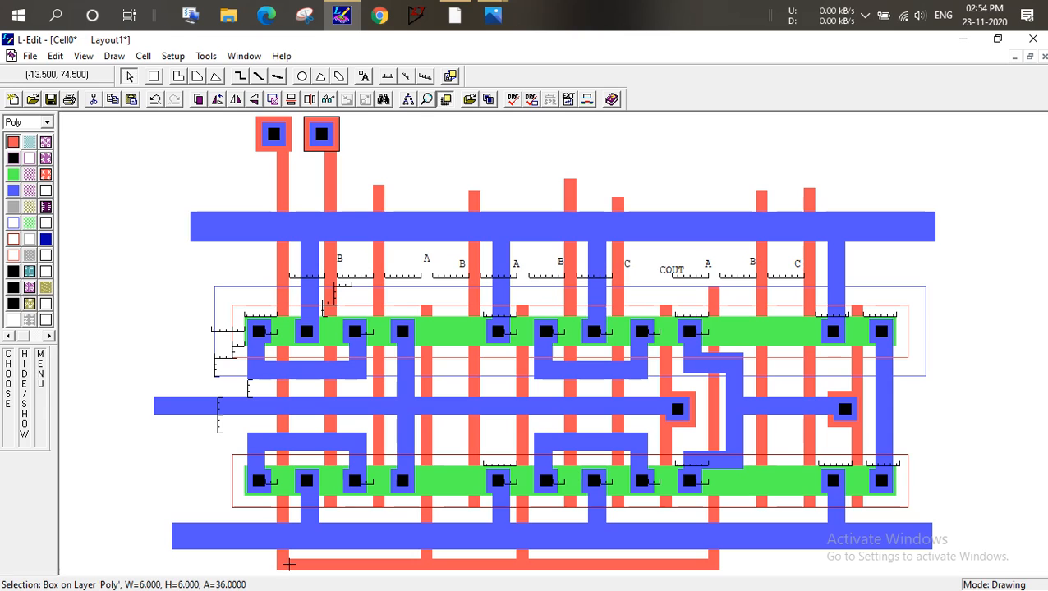
Create Poly ports named A and B to the left of the first and second upper contacts
{"action": "left_click", "coordinate": [363, 75]}
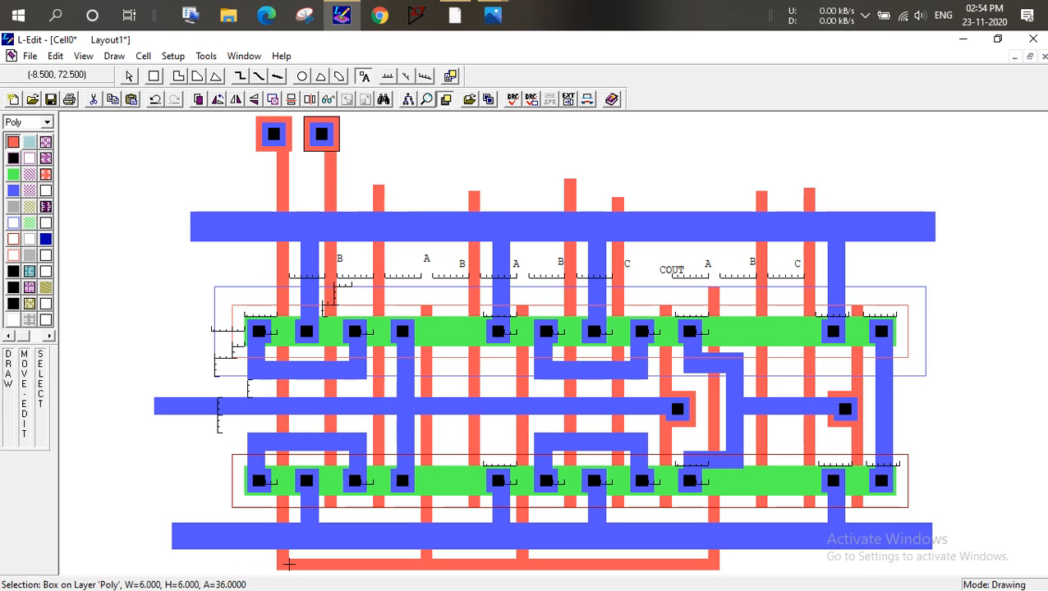
{"action": "left_click", "coordinate": [241, 131]}
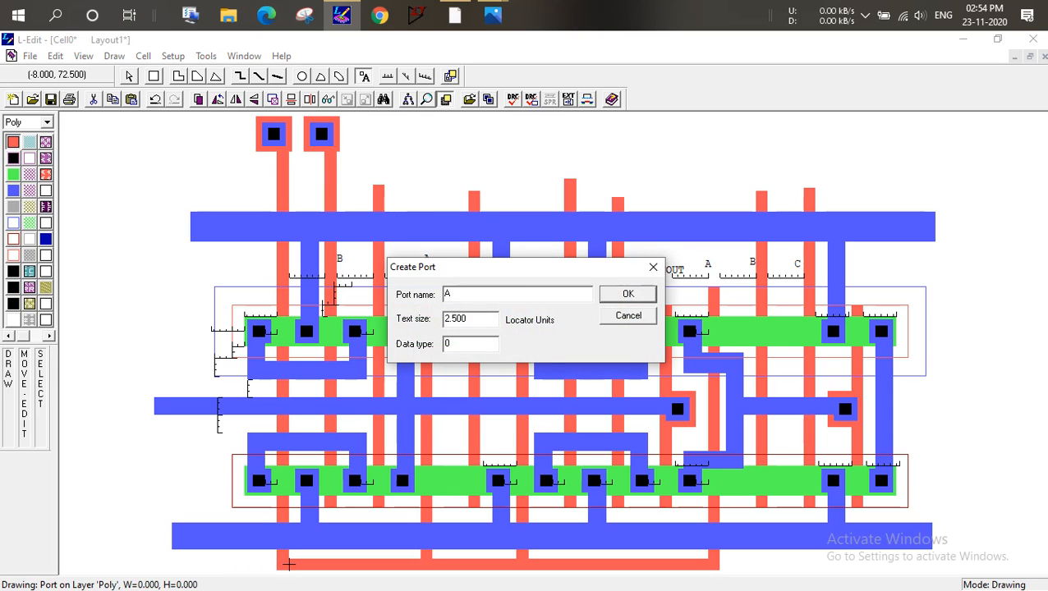
{"action": "key", "text": "Return"}
{"action": "left_click", "coordinate": [367, 171]}
{"action": "left_click", "coordinate": [653, 267]}
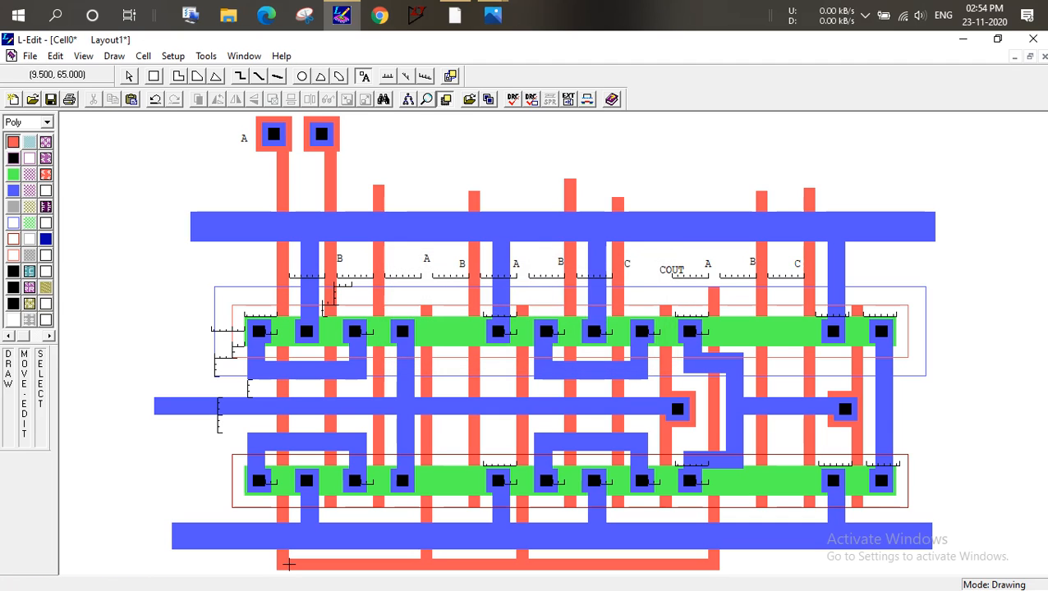
{"action": "left_click", "coordinate": [288, 564]}
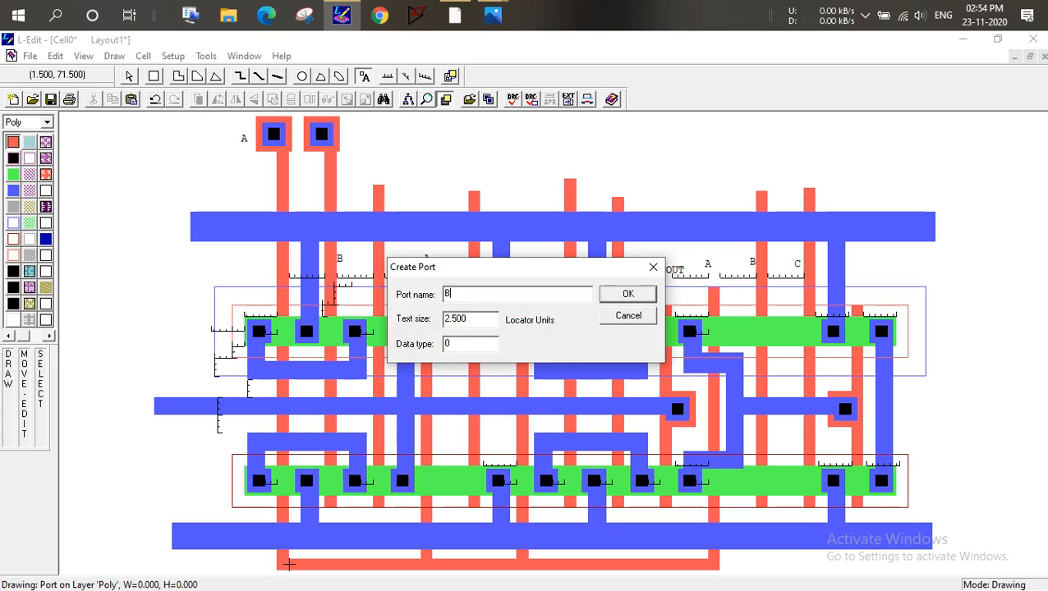
{"action": "key", "text": "Return"}
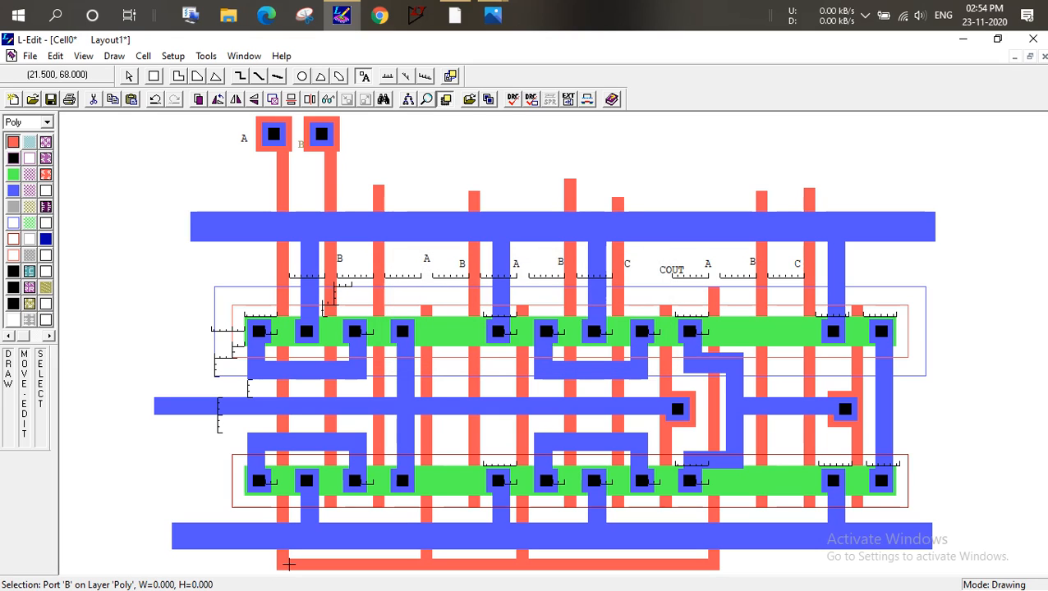
Draw a Metal1 box 3 wide and 6.5 high running down from the upper B contact
{"action": "left_click", "coordinate": [14, 190]}
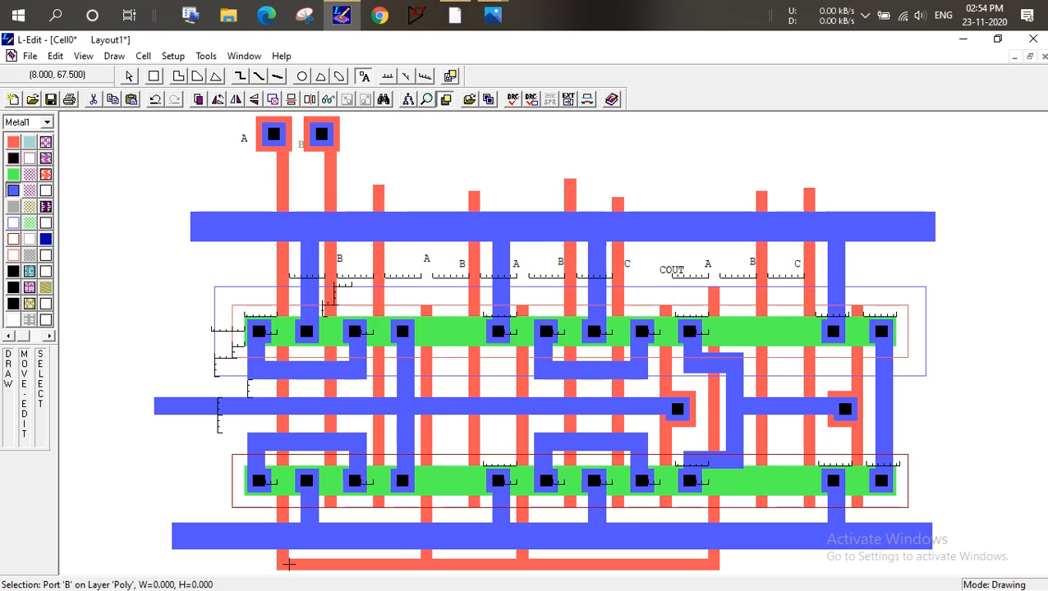
{"action": "mouse_move", "coordinate": [314, 145]}
{"action": "left_mouse_down"}
{"action": "mouse_move", "coordinate": [330, 151]}
{"action": "mouse_move", "coordinate": [332, 184]}
{"action": "left_mouse_up"}
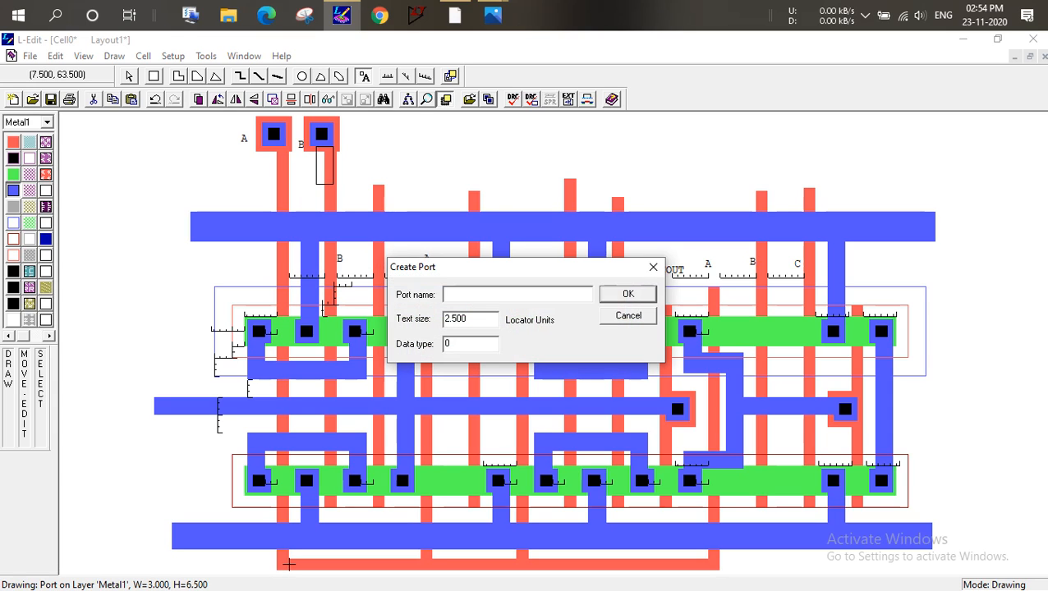
{"action": "left_click", "coordinate": [655, 264]}
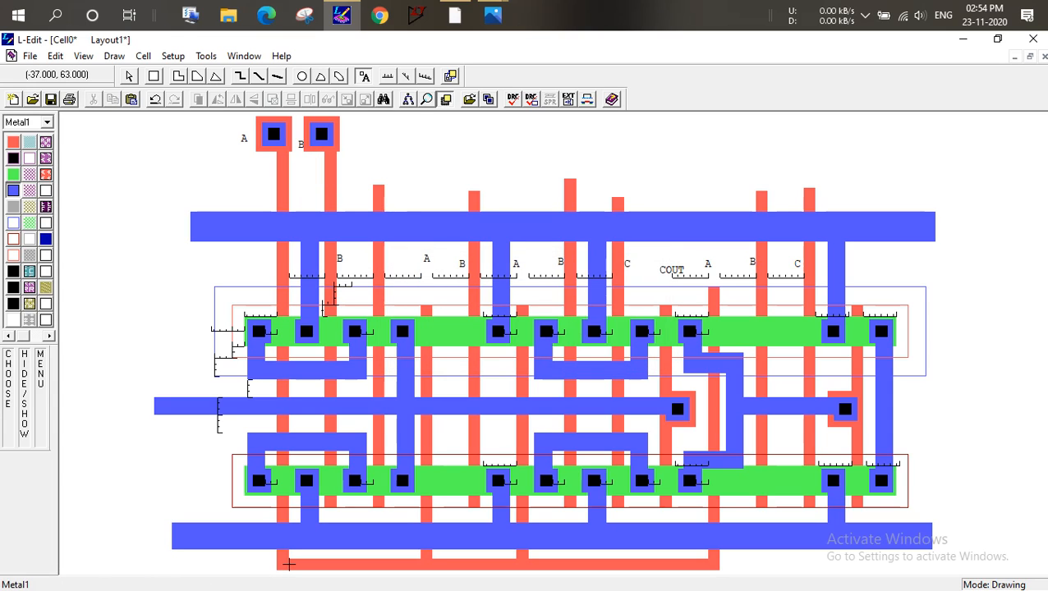
{"action": "left_click", "coordinate": [153, 76]}
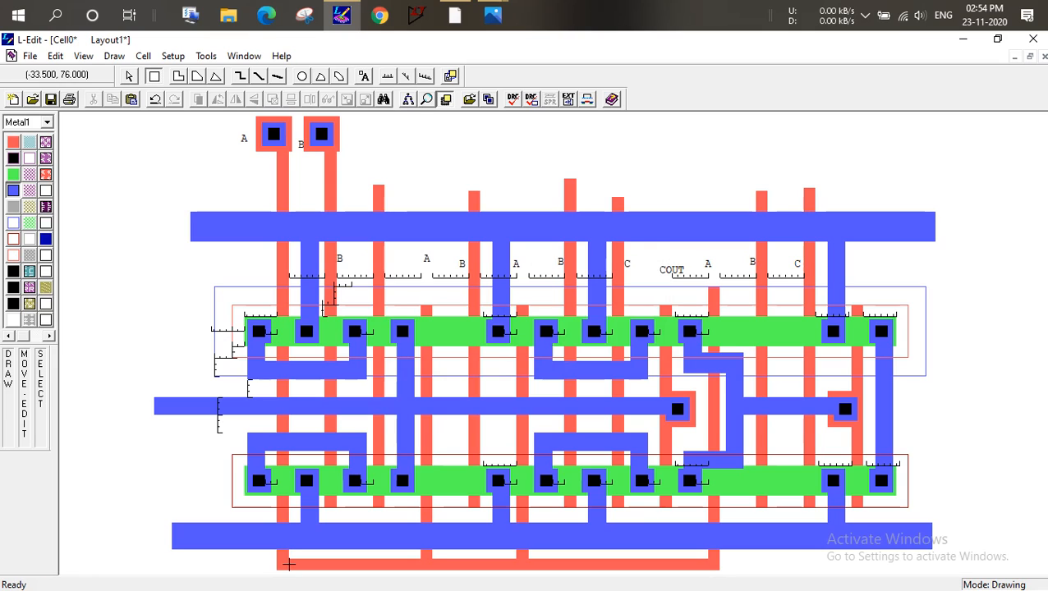
{"action": "mouse_move", "coordinate": [316, 146]}
{"action": "left_mouse_down"}
{"action": "mouse_move", "coordinate": [333, 163]}
{"action": "mouse_move", "coordinate": [333, 184]}
{"action": "left_mouse_up"}
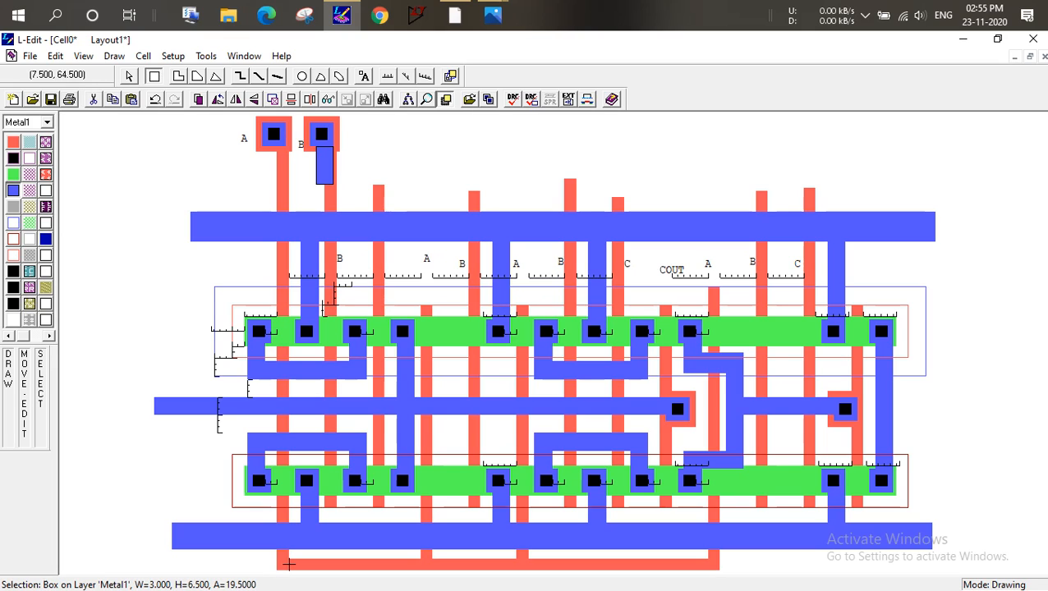
Draw a horizontal Metal1 box 74 wide and 3 high from the B contact's vertical Metal1 across to the last B Poly column
{"action": "mouse_move", "coordinate": [334, 166]}
{"action": "left_mouse_down"}
{"action": "mouse_move", "coordinate": [845, 184]}
{"action": "mouse_move", "coordinate": [776, 184]}
{"action": "left_mouse_up"}
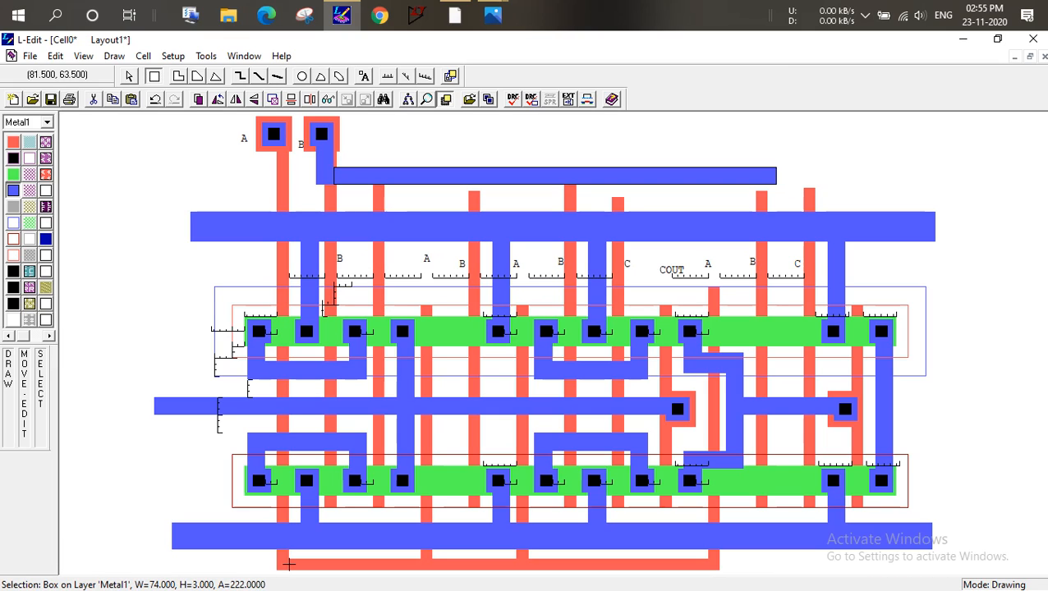
{"action": "left_click", "coordinate": [705, 145]}
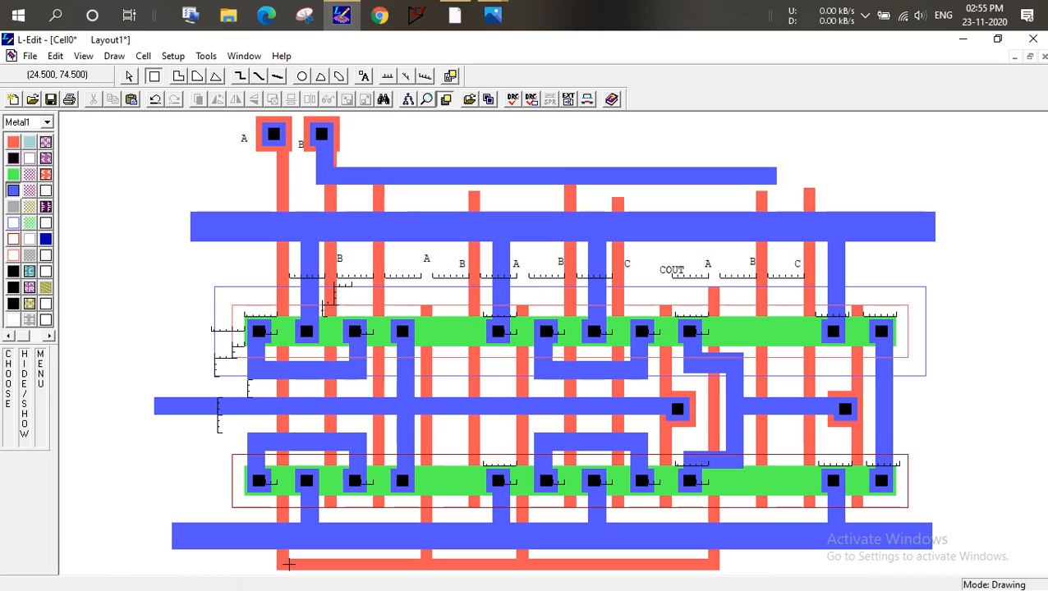
{"action": "left_click", "coordinate": [129, 75]}
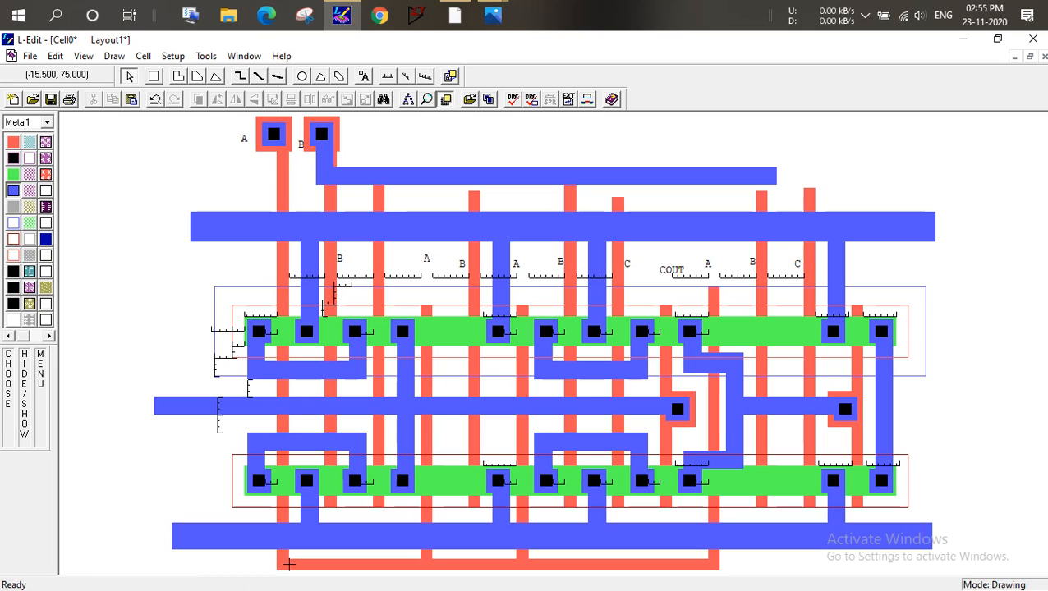
{"action": "left_click", "coordinate": [326, 161]}
{"action": "left_click", "coordinate": [325, 160]}
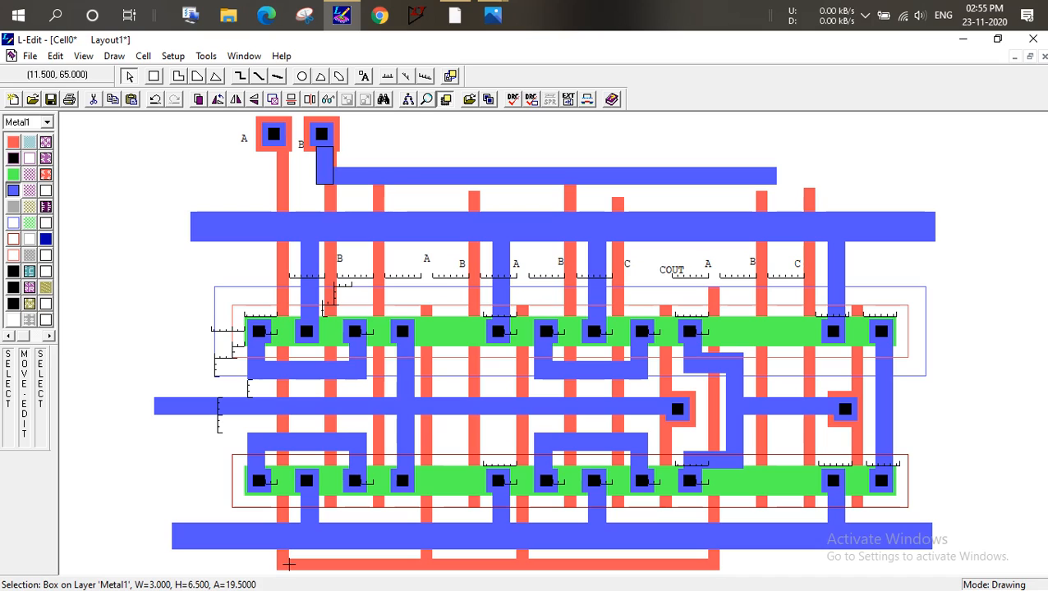
{"action": "left_click", "coordinate": [355, 175]}
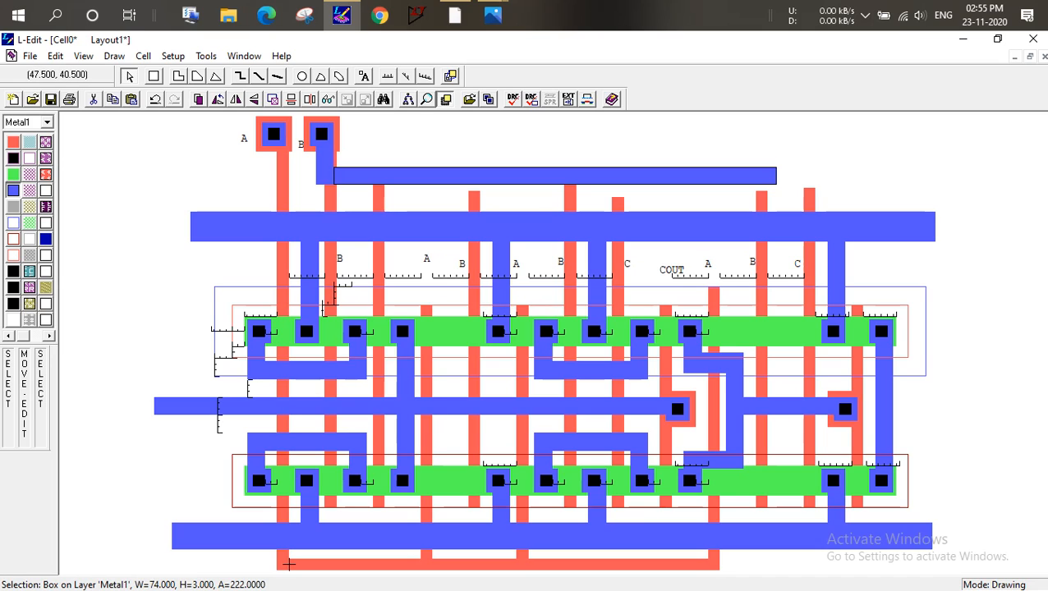
Copy the Poly contact at the end of the middle Metal1 line to where the horizontal B Metal1 line meets the second B Poly column
{"action": "left_click_drag", "start_coordinate": [652, 381], "coordinate": [706, 453]}
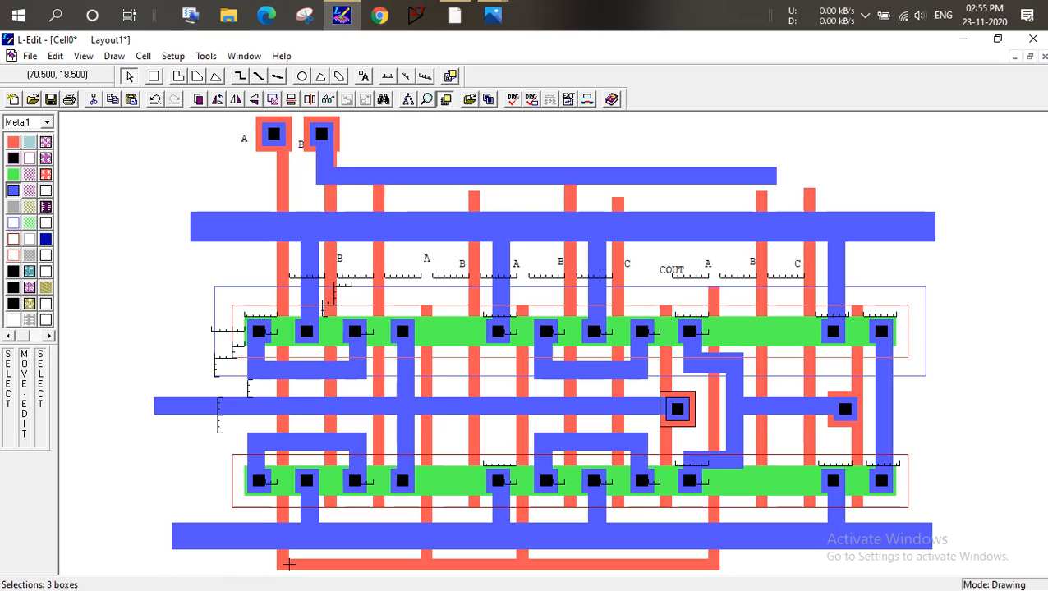
{"action": "key", "text": "ctrl+c"}
{"action": "key", "text": "ctrl+v"}
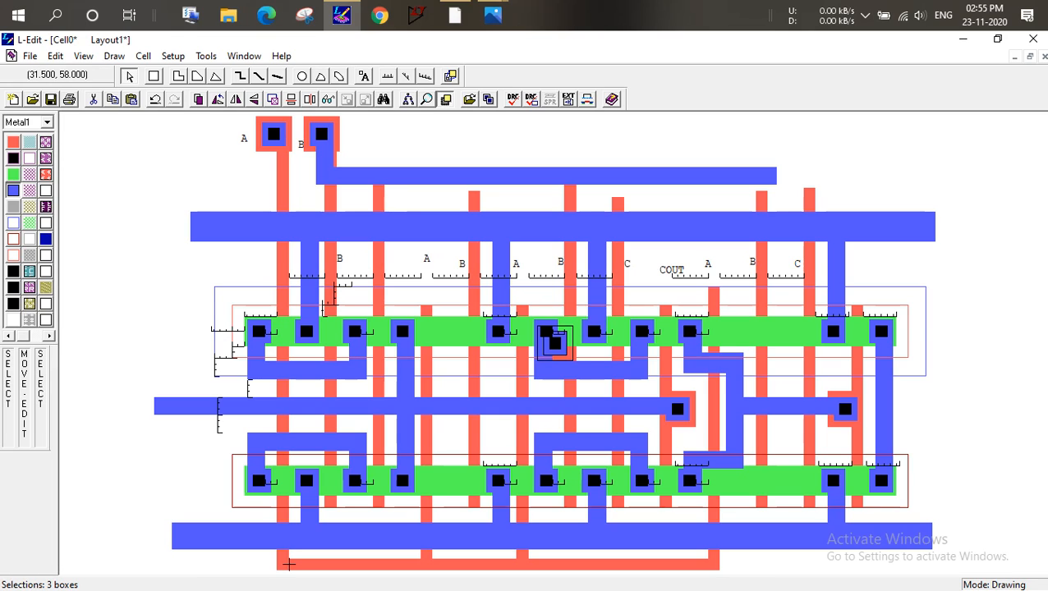
{"action": "left_click_drag", "start_coordinate": [555, 343], "coordinate": [474, 179]}
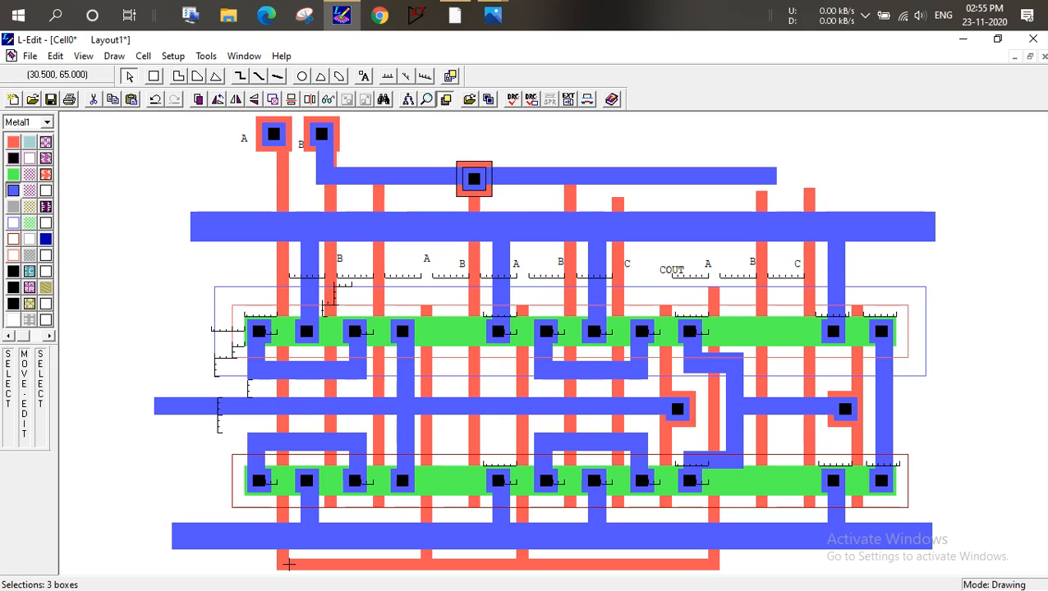
{"action": "left_click", "coordinate": [505, 185]}
{"action": "left_click", "coordinate": [510, 197]}
{"action": "left_click", "coordinate": [510, 197]}
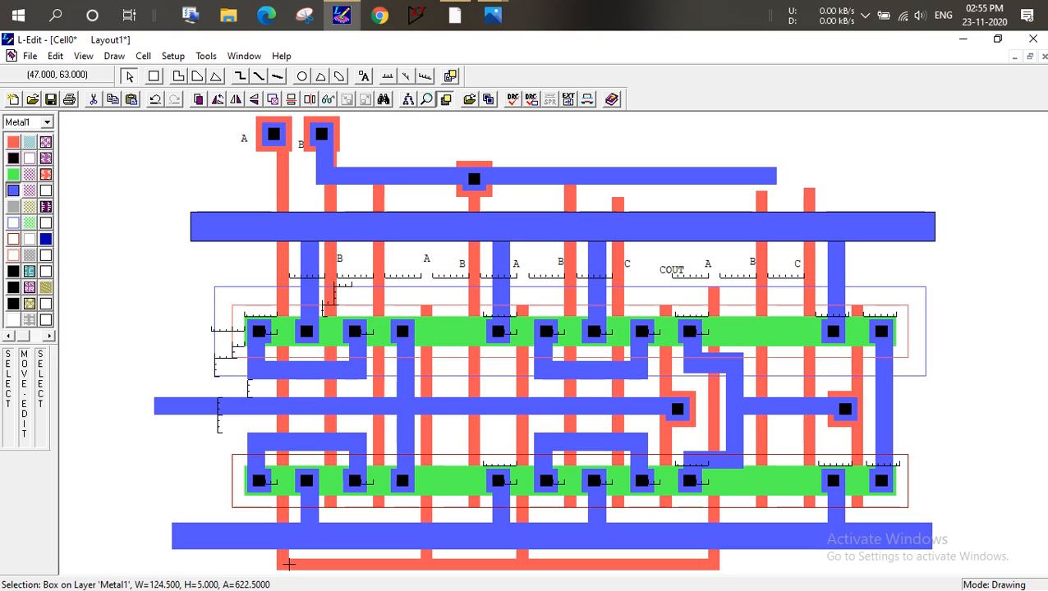
Copy the Poly contact from the horizontal B Metal1 line to where that line crosses the first C Poly column
{"action": "left_click_drag", "start_coordinate": [440, 148], "coordinate": [498, 199]}
{"action": "key", "text": "ctrl+v"}
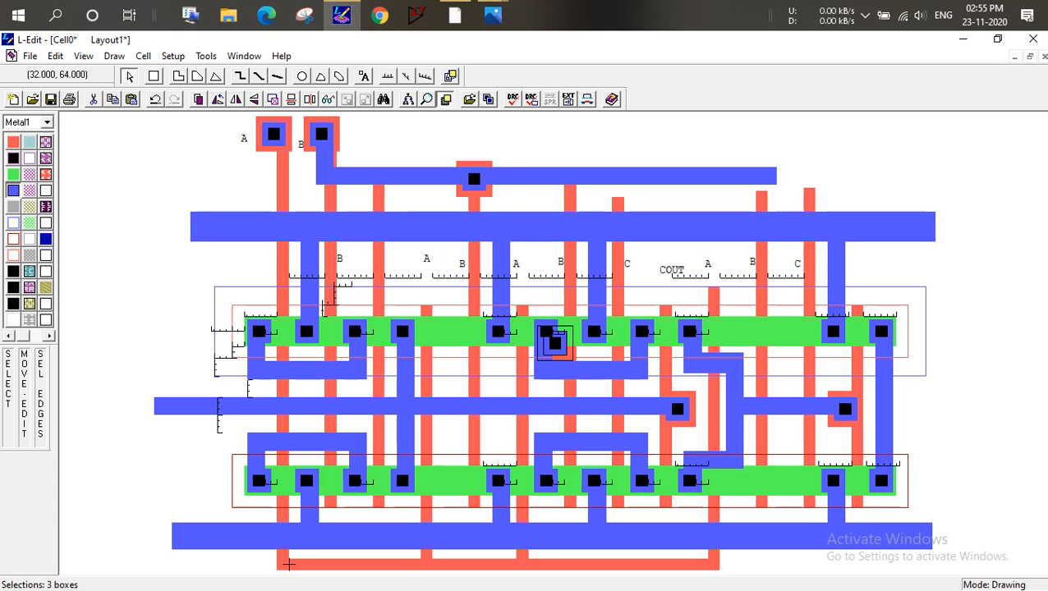
{"action": "left_click_drag", "start_coordinate": [554, 343], "coordinate": [616, 179], "text": "alt"}
{"action": "left_click", "coordinate": [555, 137]}
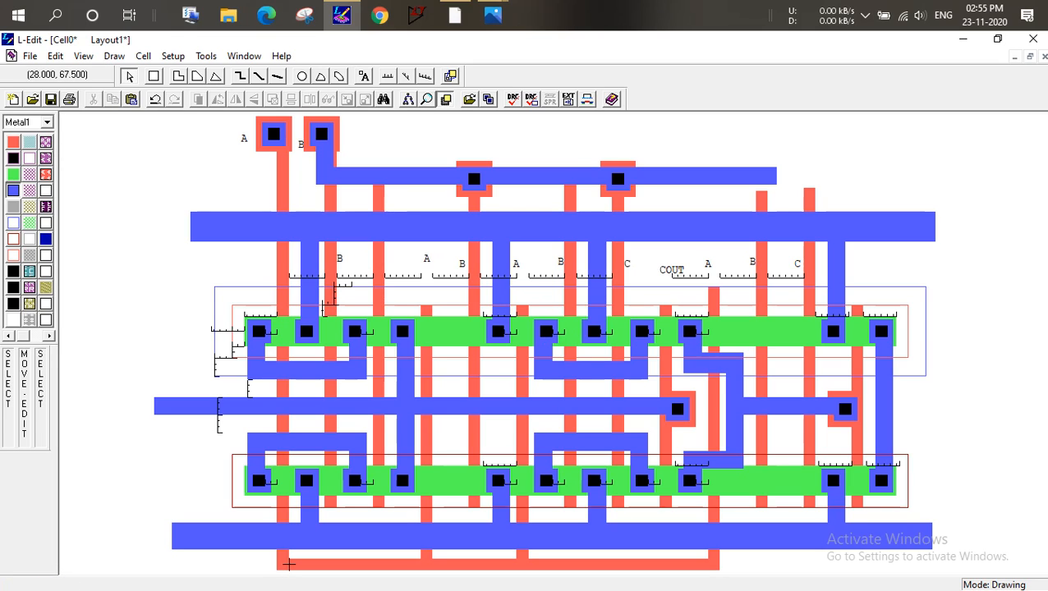
Copy the Poly contact to the last B Poly column on the horizontal Metal1 line and trim the line's end to sit inside it
{"action": "left_click_drag", "start_coordinate": [450, 154], "coordinate": [501, 200]}
{"action": "key", "text": "ctrl+v"}
{"action": "left_click_drag", "start_coordinate": [555, 343], "coordinate": [758, 175], "text": "alt"}
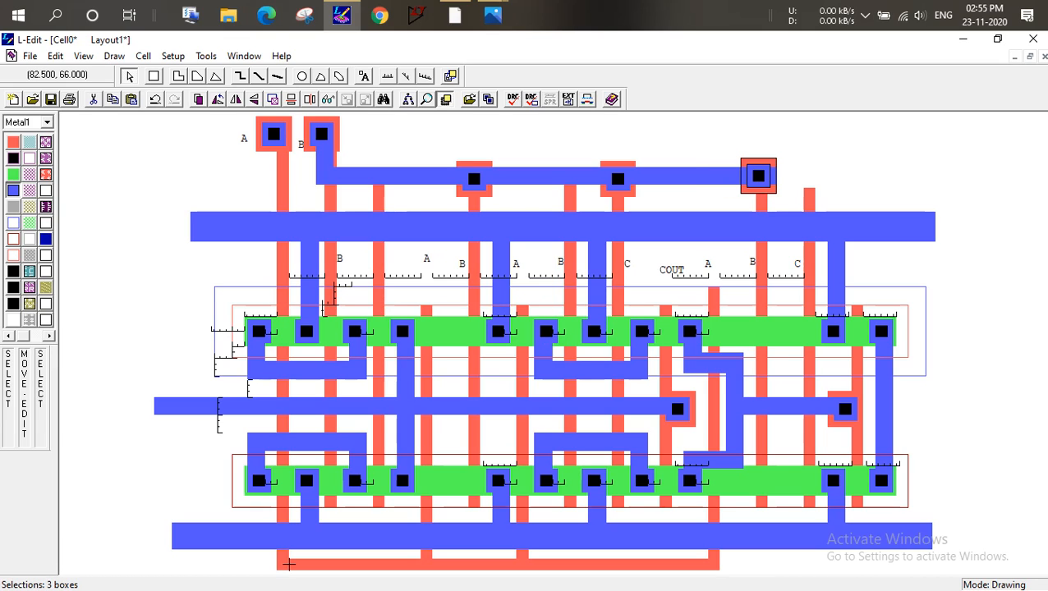
{"action": "left_click", "coordinate": [772, 171]}
{"action": "mouse_move", "coordinate": [776, 173]}
{"action": "left_mouse_down", "text": "alt"}
{"action": "mouse_move", "coordinate": [739, 164]}
{"action": "mouse_move", "coordinate": [784, 197]}
{"action": "mouse_move", "coordinate": [757, 179]}
{"action": "left_mouse_up", "text": "alt"}
{"action": "left_click", "coordinate": [728, 173]}
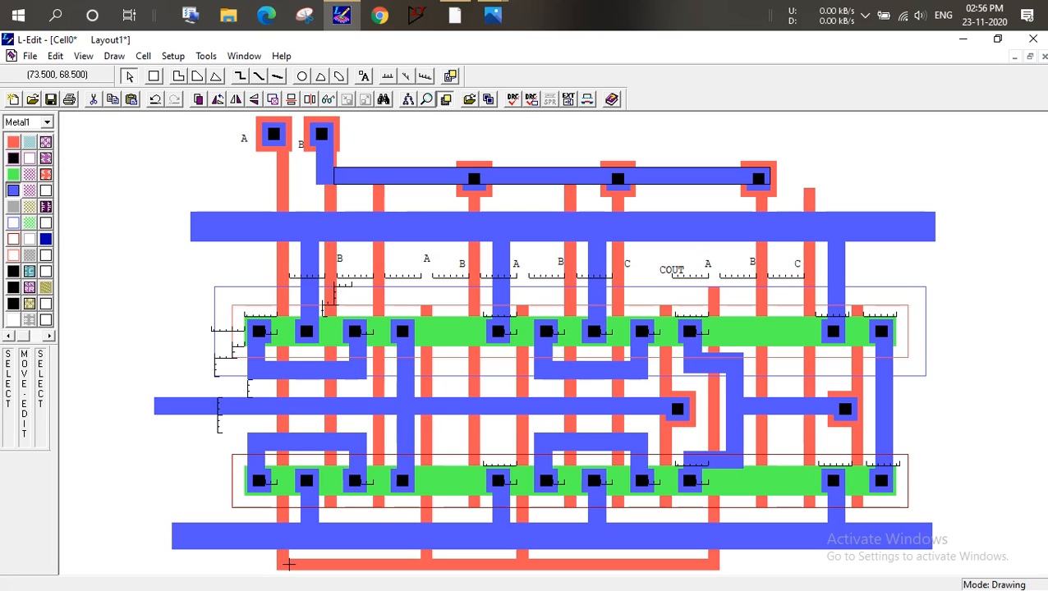
{"action": "left_click", "coordinate": [728, 173]}
Copy the upper B contact together with its port and place the copy above the third Poly column
{"action": "left_click", "coordinate": [378, 199]}
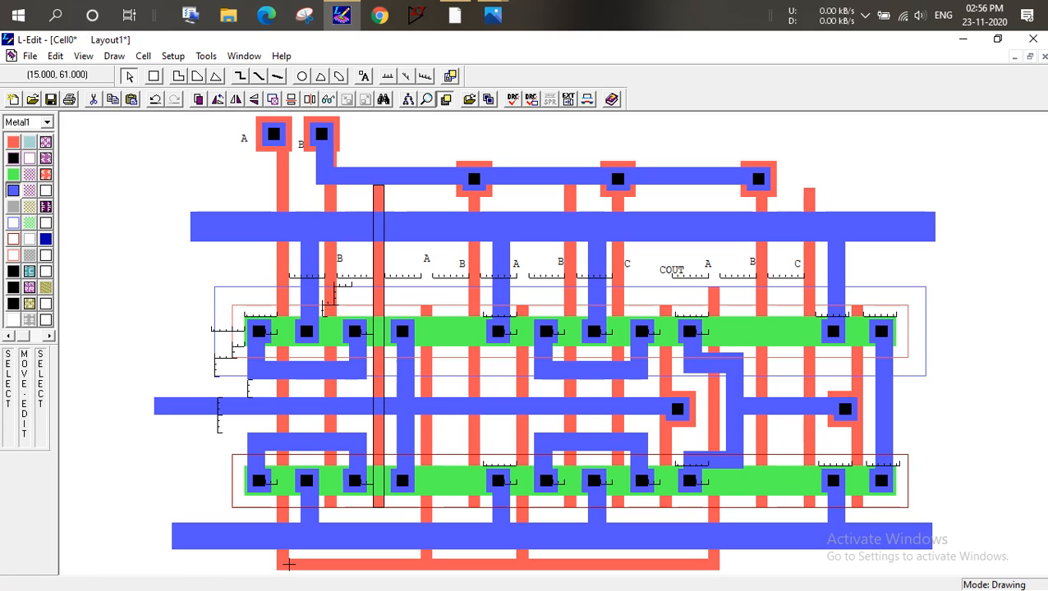
{"action": "left_click", "coordinate": [324, 134]}
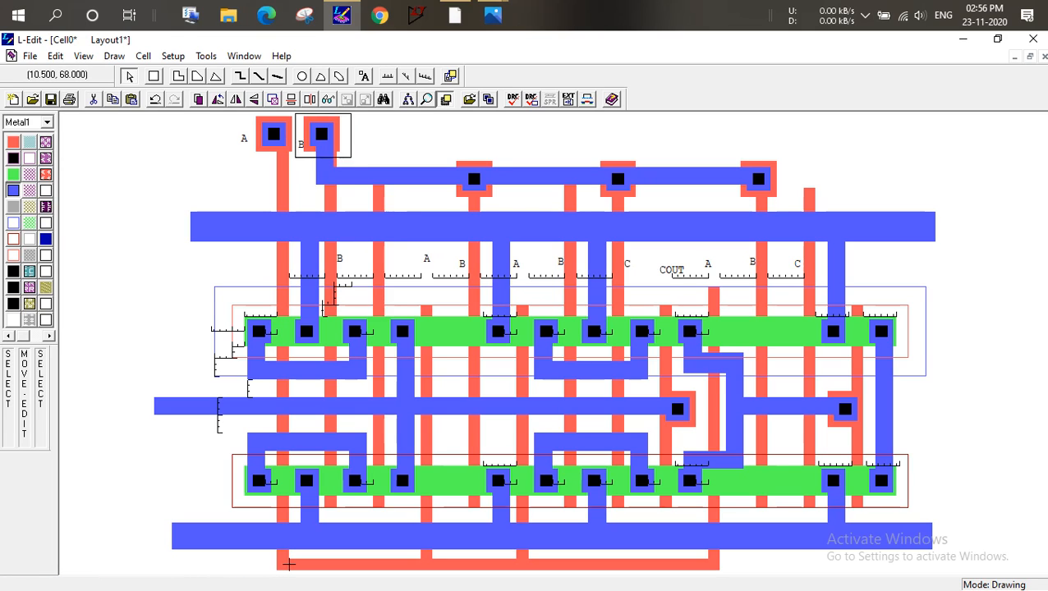
{"action": "key", "text": "ctrl+c"}
{"action": "key", "text": "ctrl+v"}
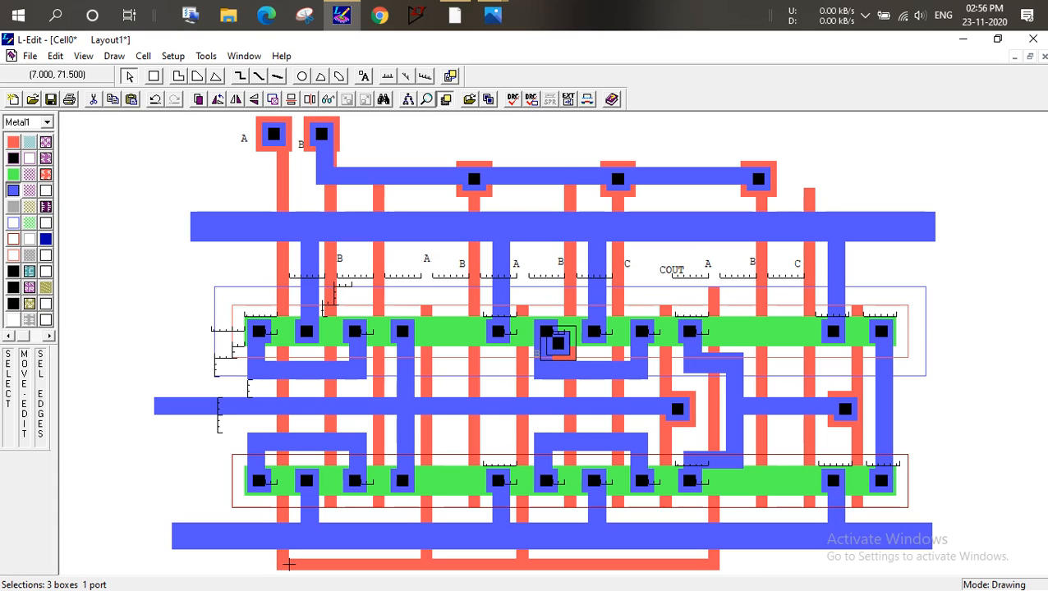
{"action": "mouse_move", "coordinate": [557, 343]}
{"action": "left_mouse_down"}
{"action": "mouse_move", "coordinate": [378, 119]}
{"action": "mouse_move", "coordinate": [372, 134]}
{"action": "left_mouse_up"}
{"action": "left_click", "coordinate": [288, 564]}
Stretch the third Poly column upward until it meets the newly placed contact
{"action": "left_click", "coordinate": [378, 185]}
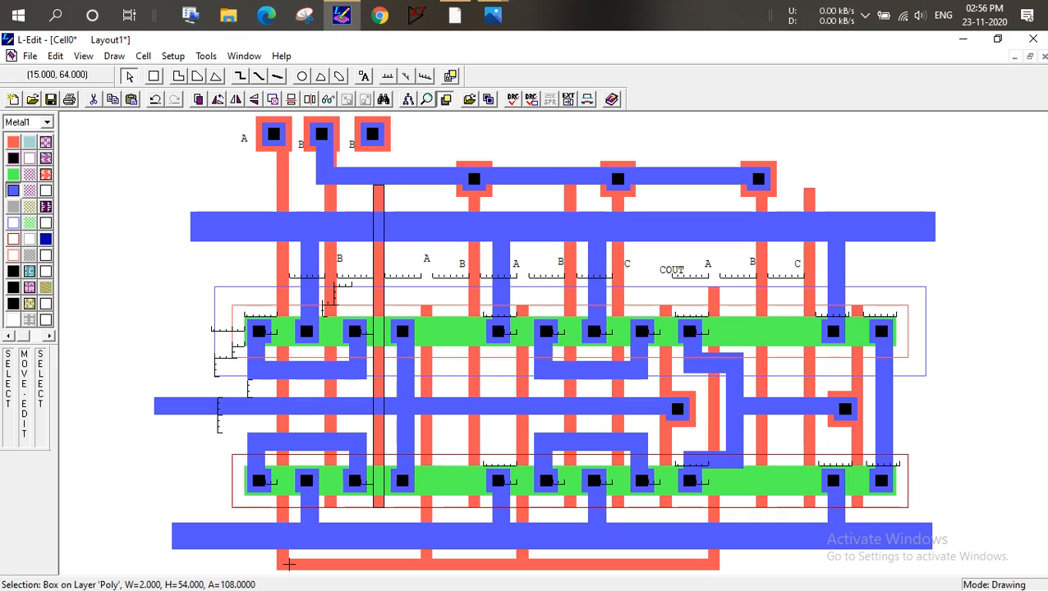
{"action": "mouse_move", "coordinate": [376, 184]}
{"action": "left_mouse_down", "text": "alt"}
{"action": "mouse_move", "coordinate": [376, 150]}
{"action": "mouse_move", "coordinate": [376, 182]}
{"action": "left_mouse_up", "text": "alt"}
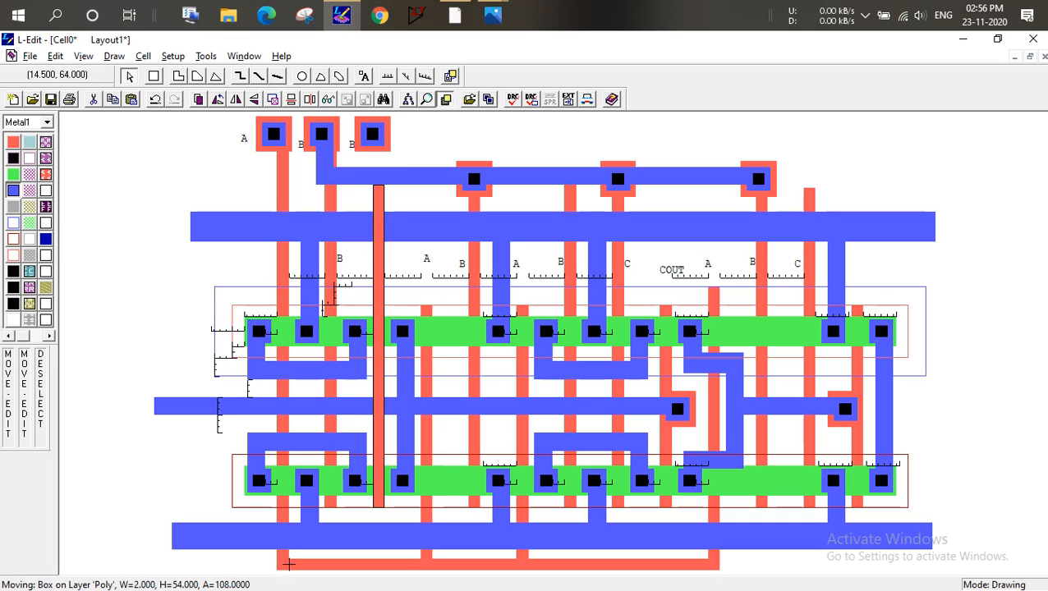
{"action": "left_click", "coordinate": [376, 181]}
{"action": "left_click", "coordinate": [378, 187]}
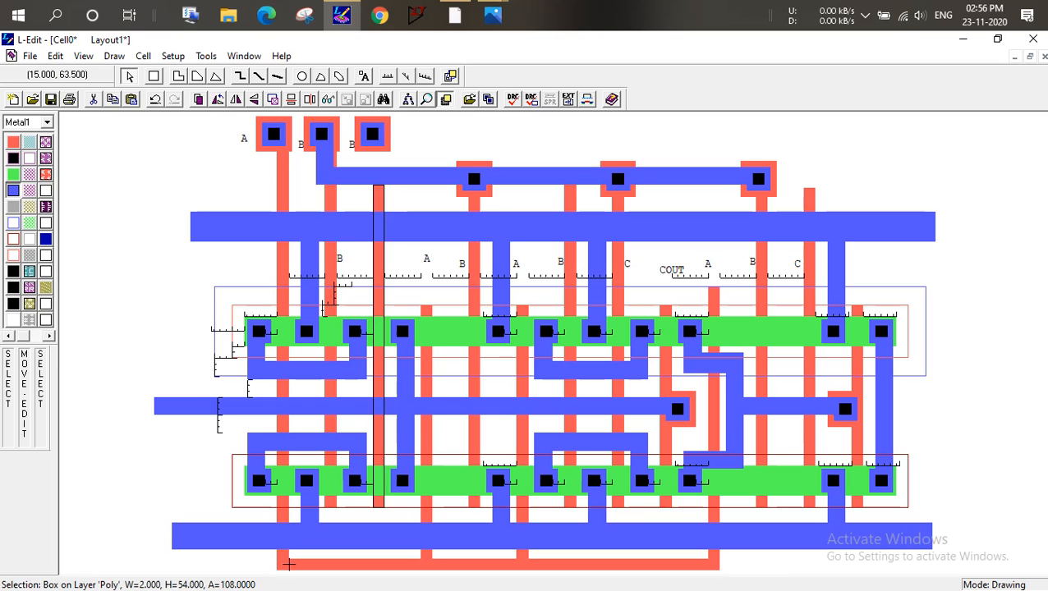
{"action": "left_click_drag", "start_coordinate": [375, 188], "coordinate": [372, 152]}
{"action": "left_click", "coordinate": [402, 152]}
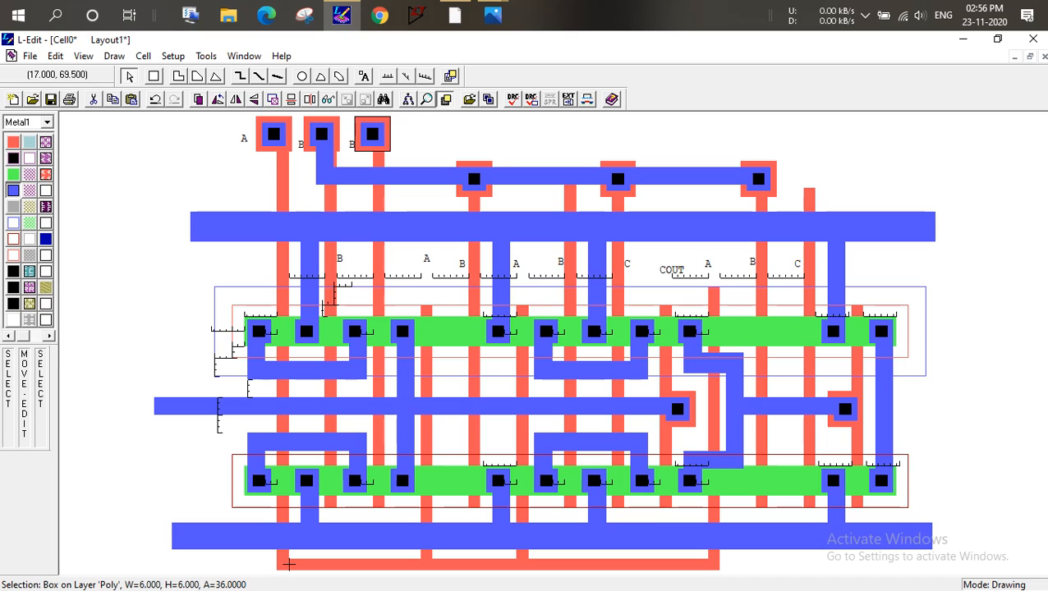
Move the middle contact on the horizontal B Metal1 line from the C Poly column to the neighbouring B Poly column
{"action": "left_click", "coordinate": [13, 141]}
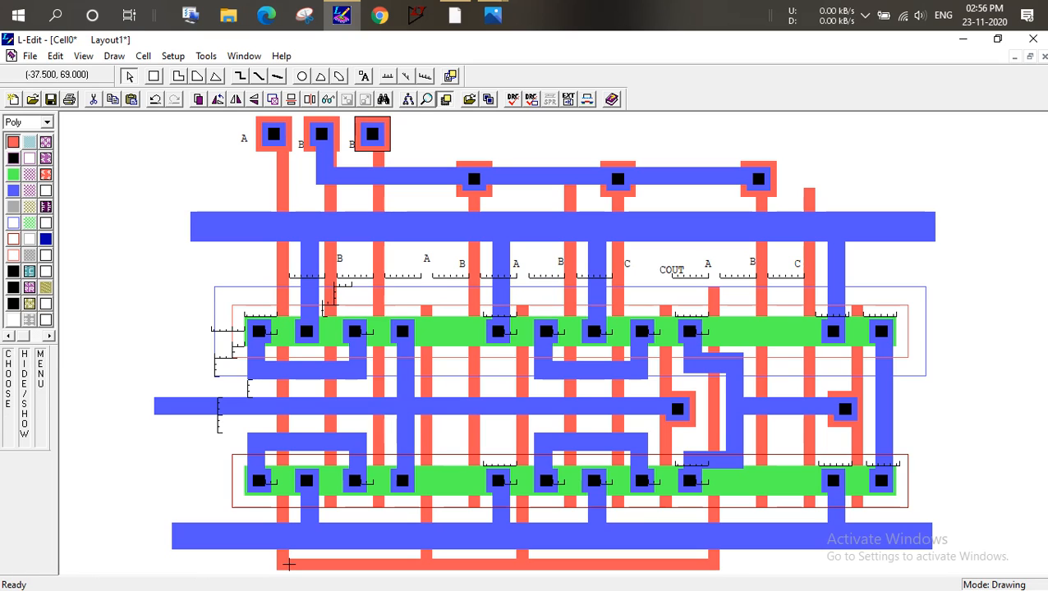
{"action": "left_click", "coordinate": [427, 313]}
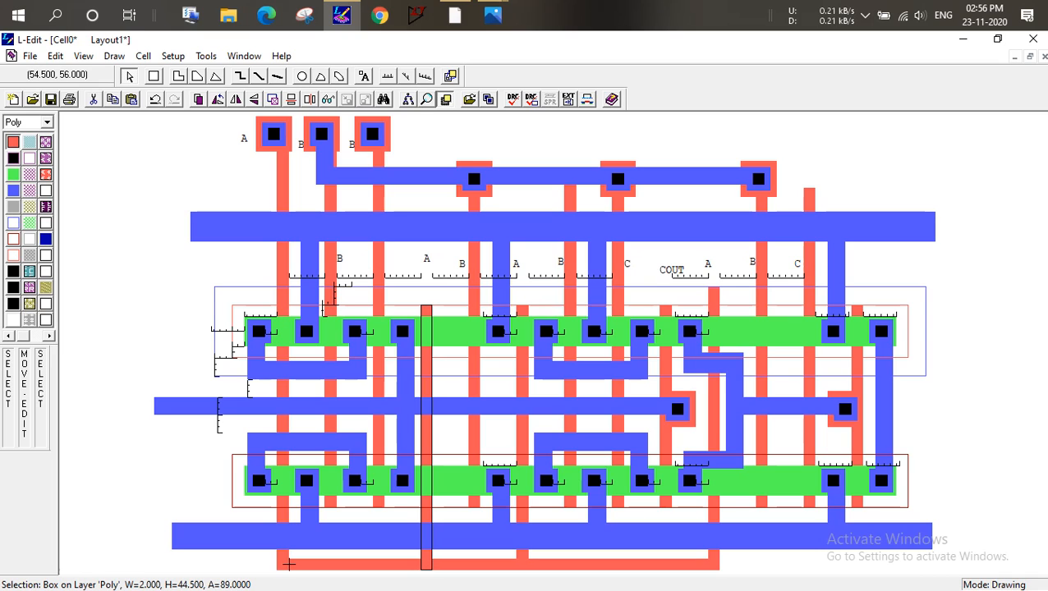
{"action": "left_click", "coordinate": [620, 204]}
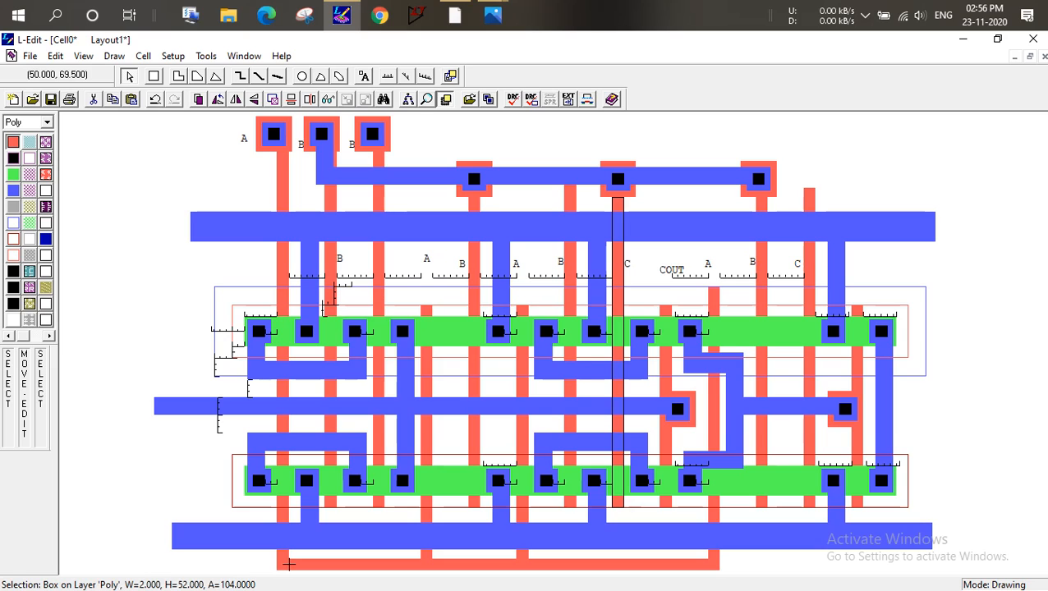
{"action": "key", "text": "Delete"}
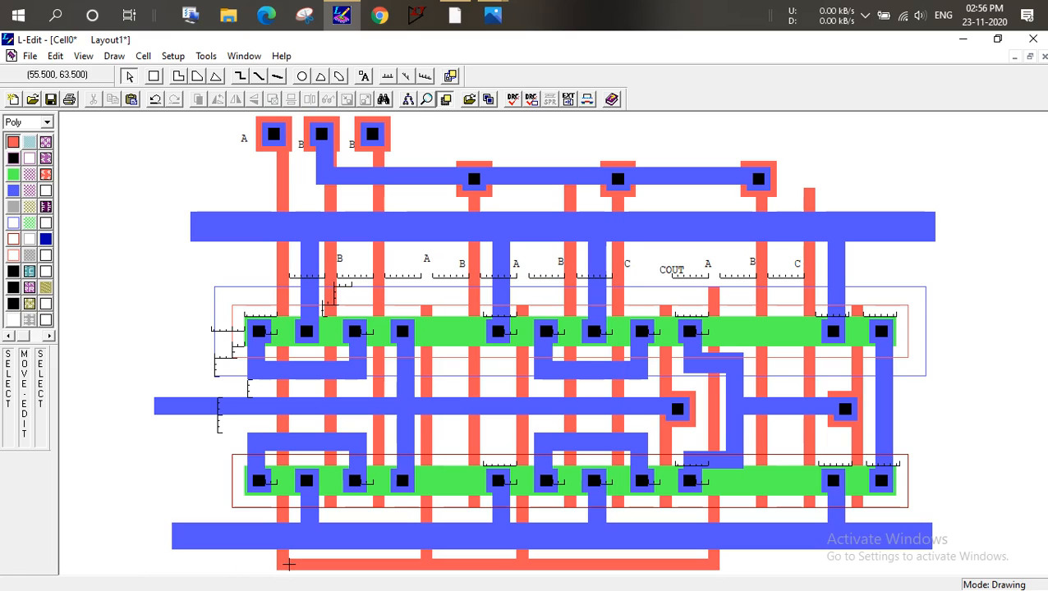
{"action": "left_click_drag", "start_coordinate": [591, 154], "coordinate": [569, 176]}
{"action": "left_click", "coordinate": [666, 133]}
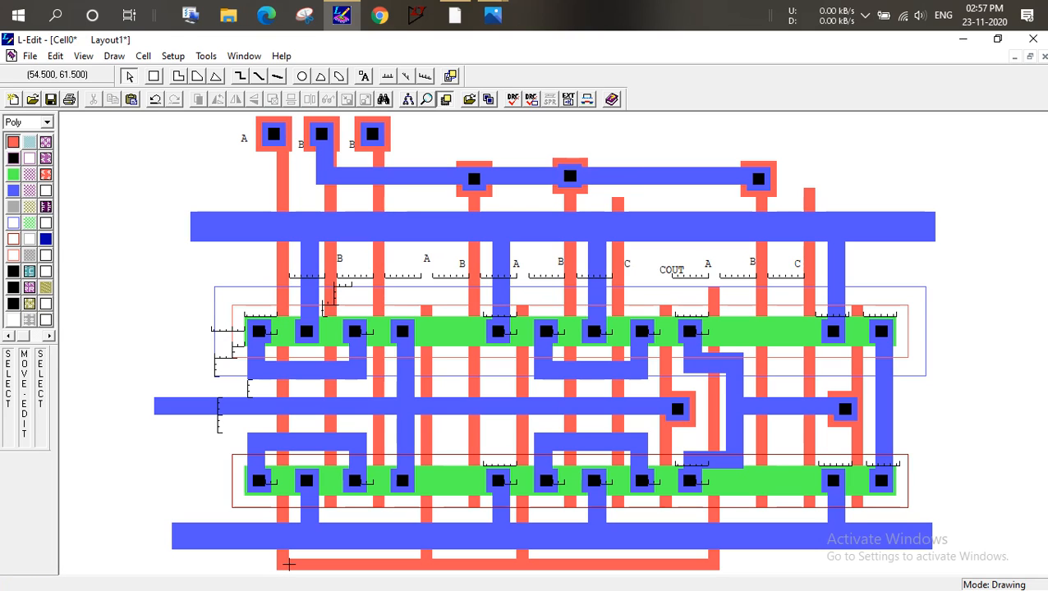
Extend the two remaining C Poly columns upward past the B Metal1 line, to heights of 61 and 62
{"action": "left_click", "coordinate": [615, 198]}
{"action": "left_click_drag", "start_coordinate": [615, 197], "coordinate": [615, 143], "text": "alt"}
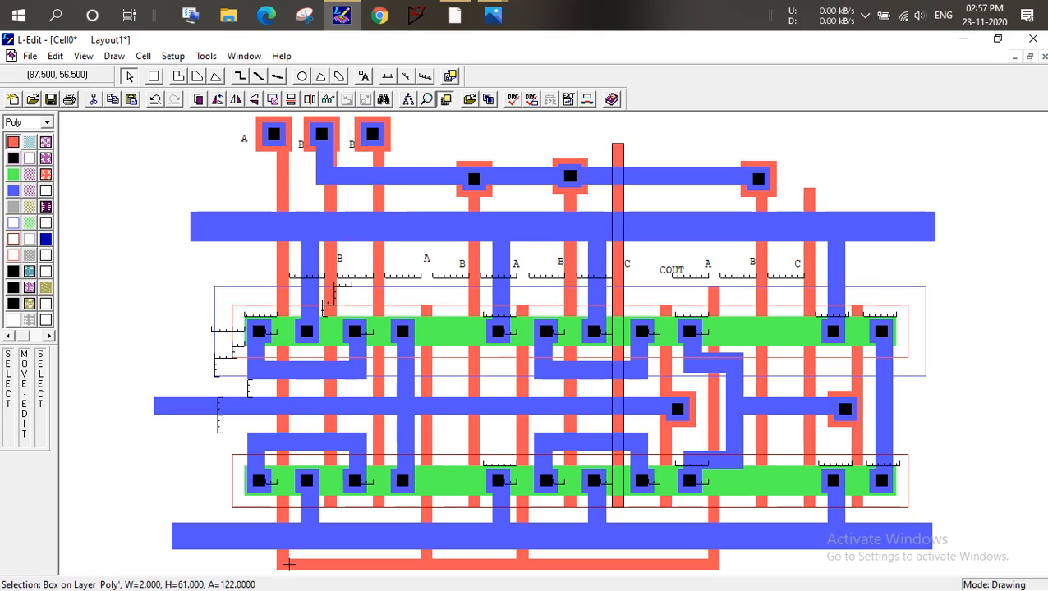
{"action": "left_click", "coordinate": [808, 188]}
{"action": "left_click_drag", "start_coordinate": [808, 188], "coordinate": [796, 137], "text": "alt"}
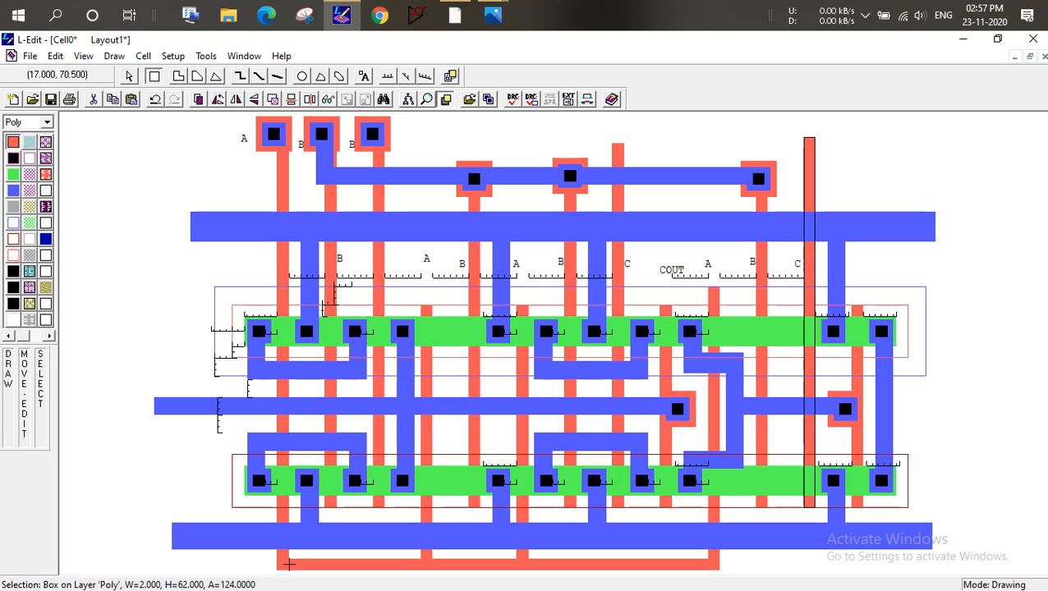
Draw a horizontal Poly box from the third upper contact to the last C column and shorten that column to a height of 61.5
{"action": "mouse_move", "coordinate": [391, 139]}
{"action": "left_mouse_down"}
{"action": "mouse_move", "coordinate": [481, 151]}
{"action": "mouse_move", "coordinate": [814, 151]}
{"action": "left_mouse_up"}
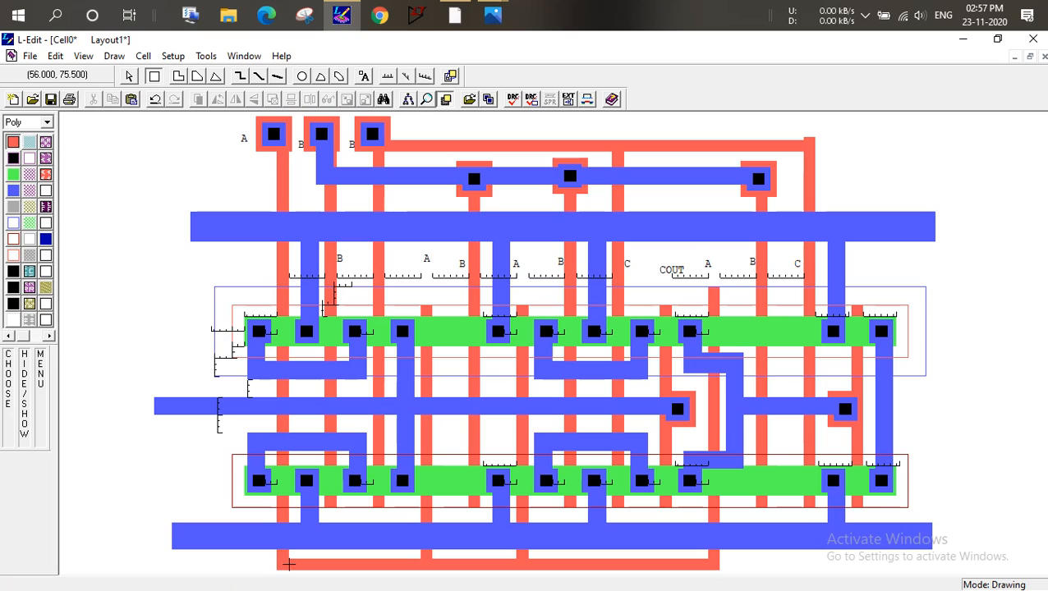
{"action": "left_click", "coordinate": [129, 76]}
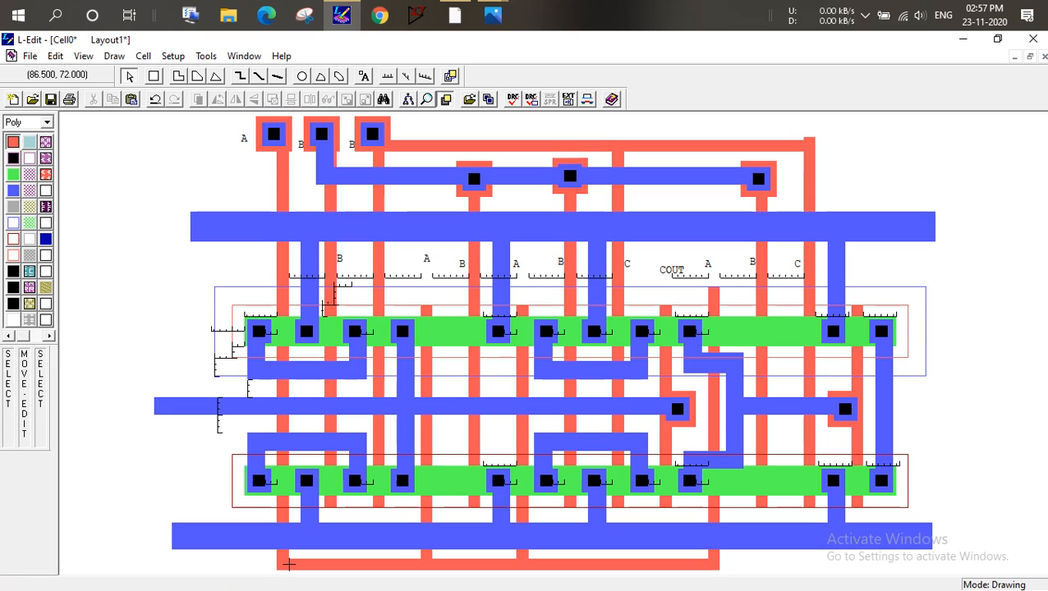
{"action": "left_click", "coordinate": [809, 141]}
{"action": "left_click", "coordinate": [811, 138]}
{"action": "left_click_drag", "start_coordinate": [811, 137], "coordinate": [811, 141], "text": "alt"}
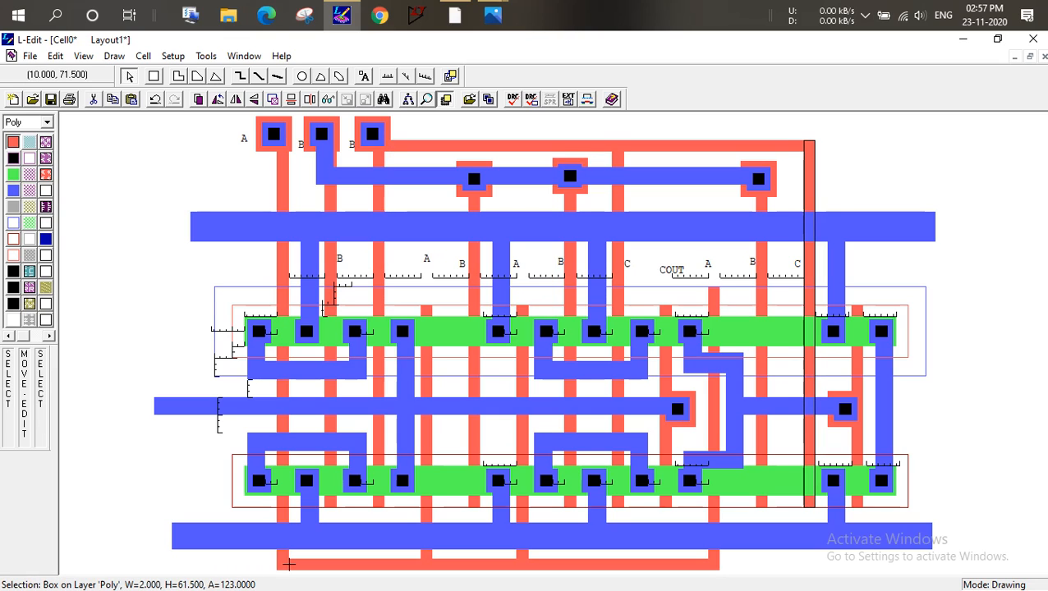
Replace the copied B port at the third upper contact with a Poly port named Cin beside it
{"action": "left_click", "coordinate": [352, 144]}
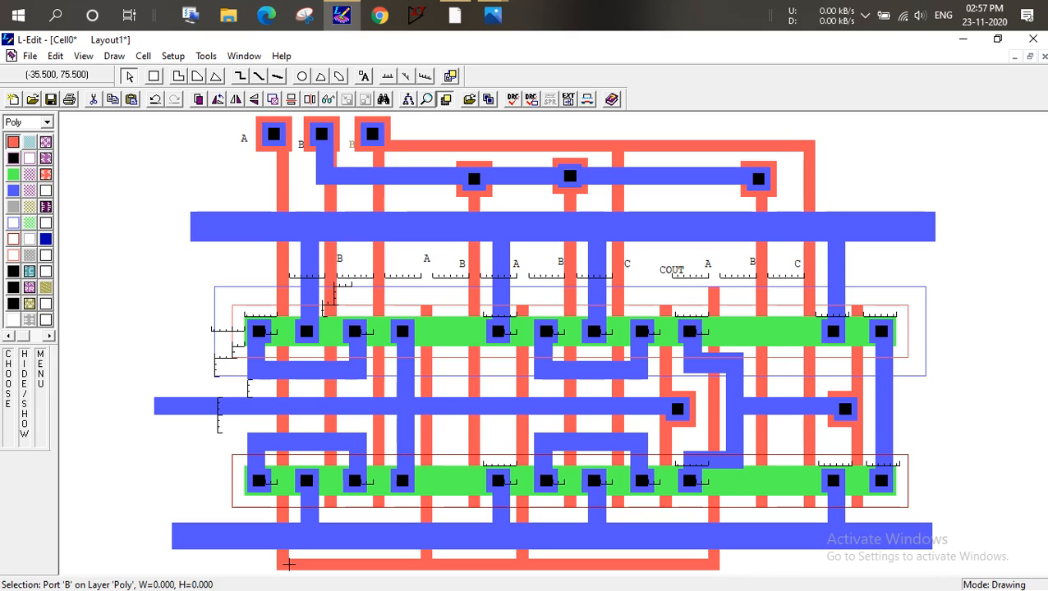
{"action": "left_click", "coordinate": [93, 99]}
{"action": "left_click", "coordinate": [364, 76]}
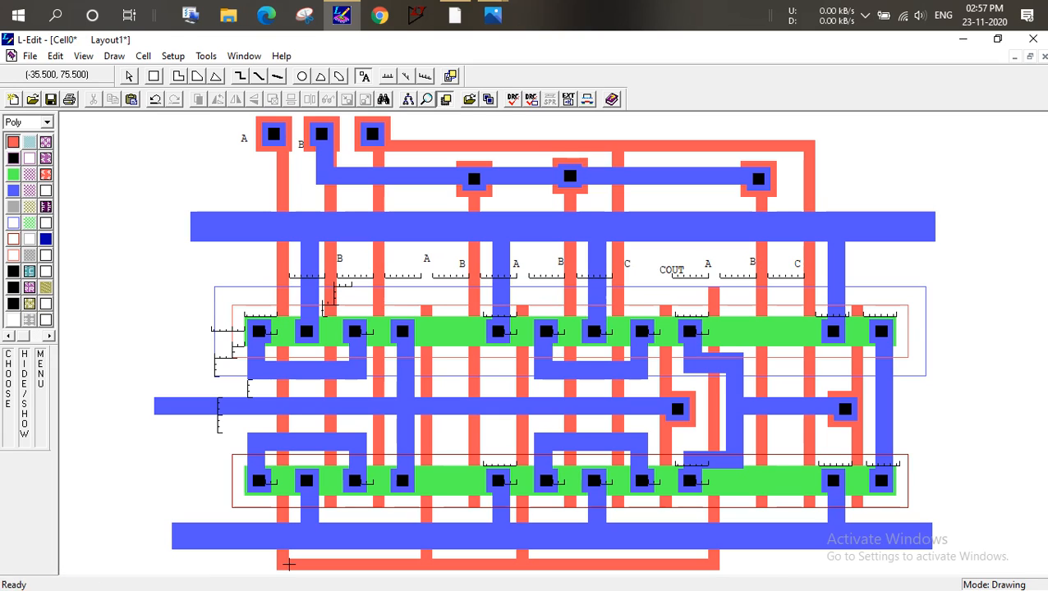
{"action": "left_click", "coordinate": [396, 124]}
{"action": "type", "text": "Cin"}
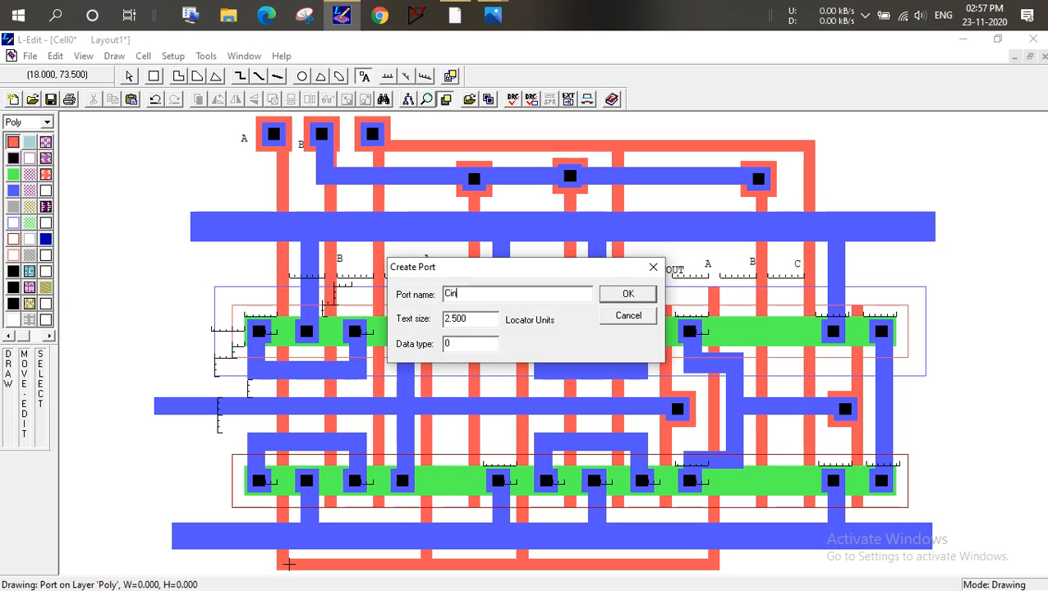
{"action": "key", "text": "Return"}
{"action": "left_click", "coordinate": [289, 564]}
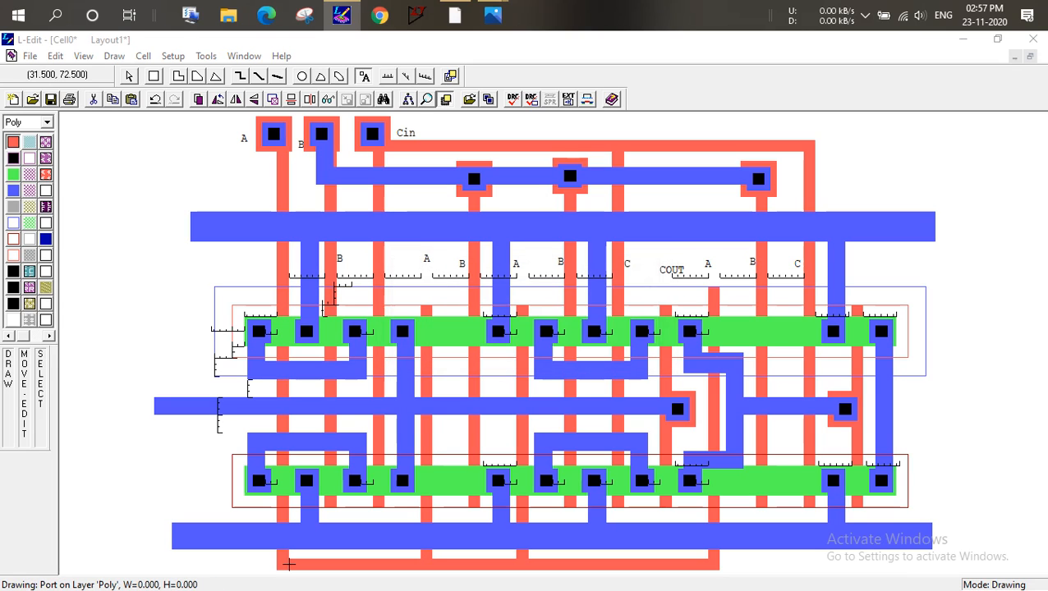
{"action": "key", "text": "Escape"}
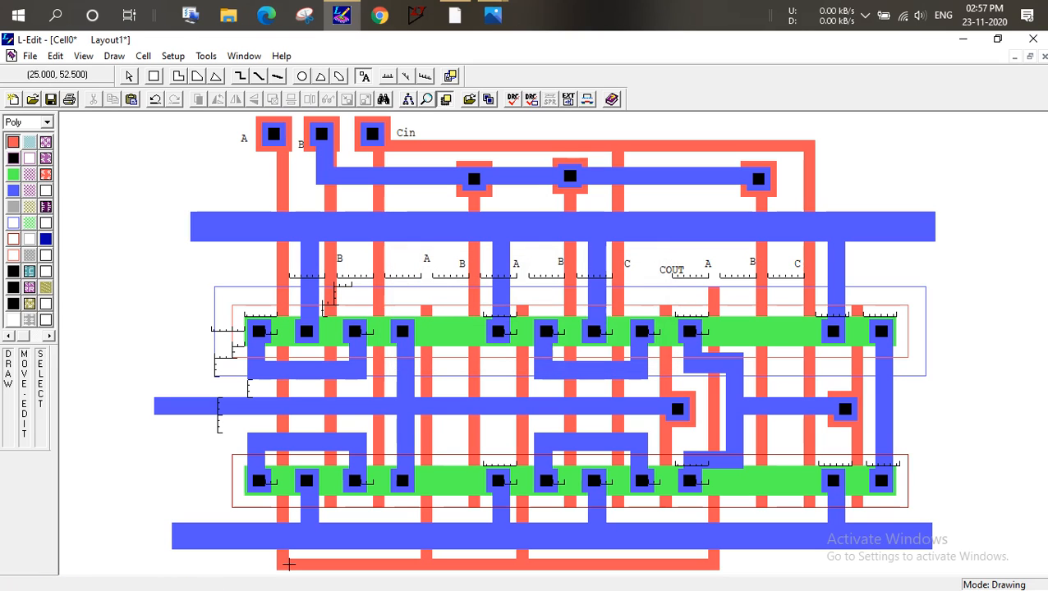
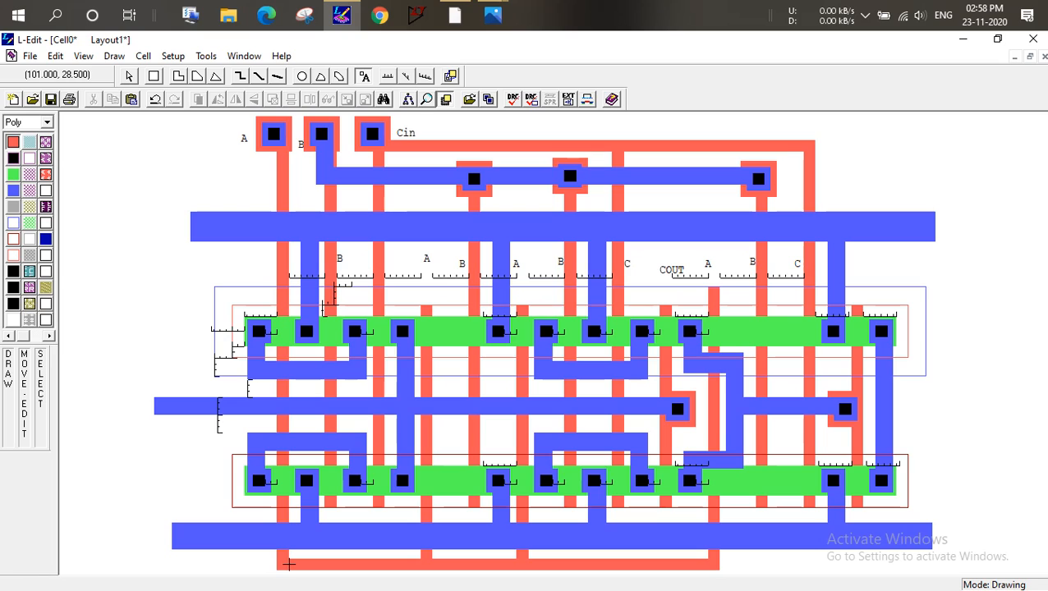
Draw a horizontal Metal1 box outward from the last vertical Metal1 line and a 4.5 by 4.5 Metal1 pad at its end
{"action": "left_click", "coordinate": [13, 190]}
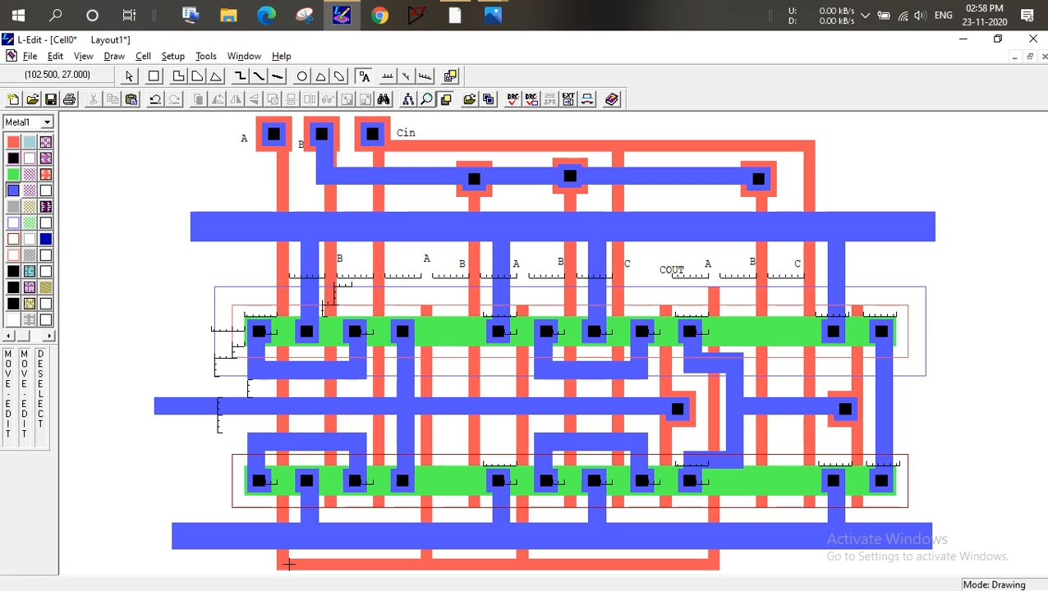
{"action": "left_click", "coordinate": [288, 564]}
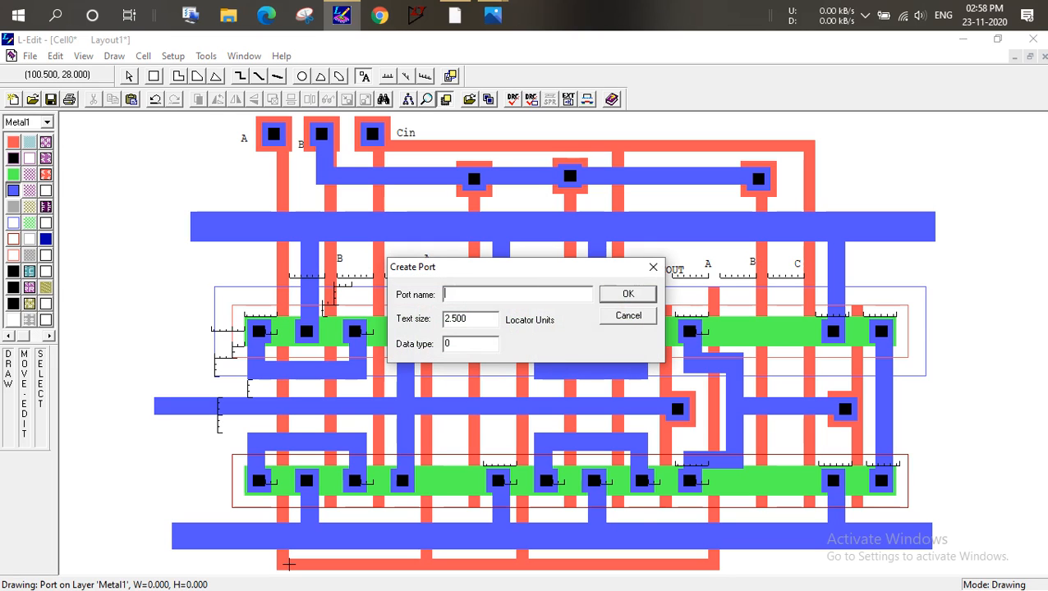
{"action": "left_click", "coordinate": [654, 265]}
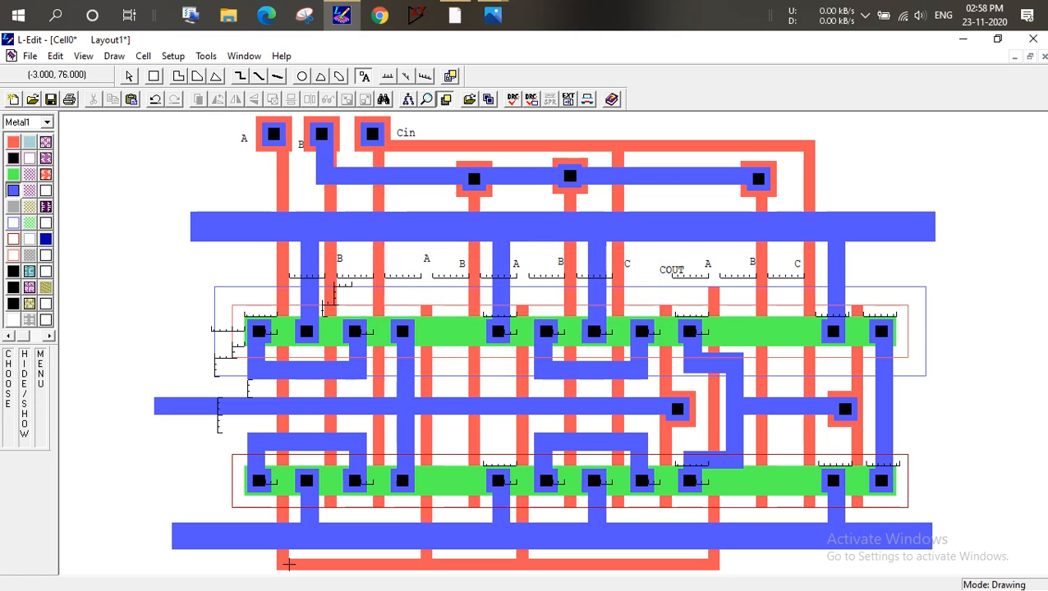
{"action": "left_click", "coordinate": [153, 75]}
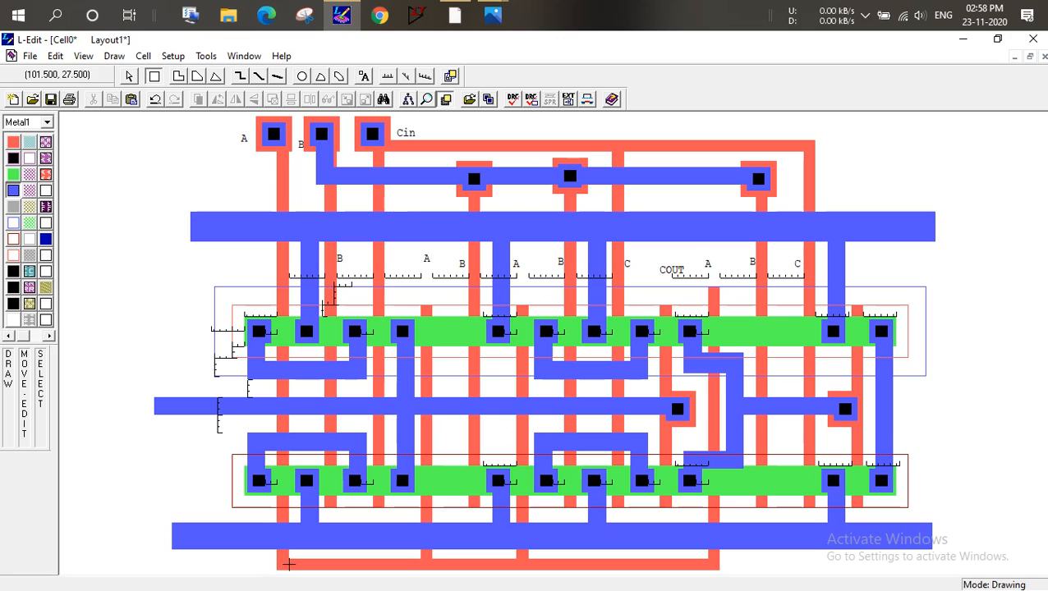
{"action": "mouse_move", "coordinate": [893, 395]}
{"action": "left_mouse_down"}
{"action": "mouse_move", "coordinate": [937, 417]}
{"action": "mouse_move", "coordinate": [958, 411]}
{"action": "left_mouse_up"}
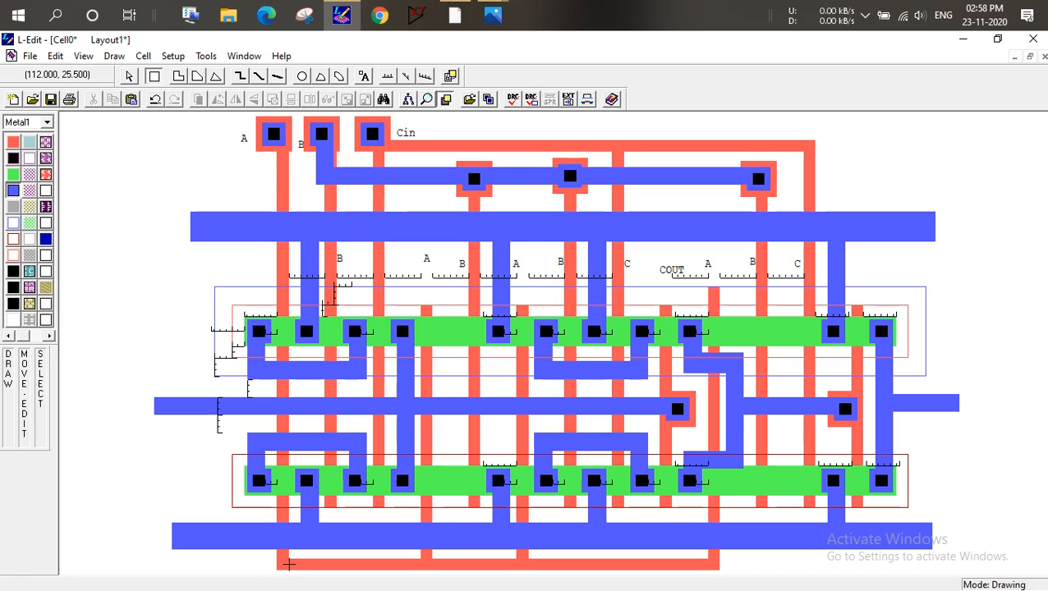
{"action": "left_click_drag", "start_coordinate": [944, 388], "coordinate": [969, 415]}
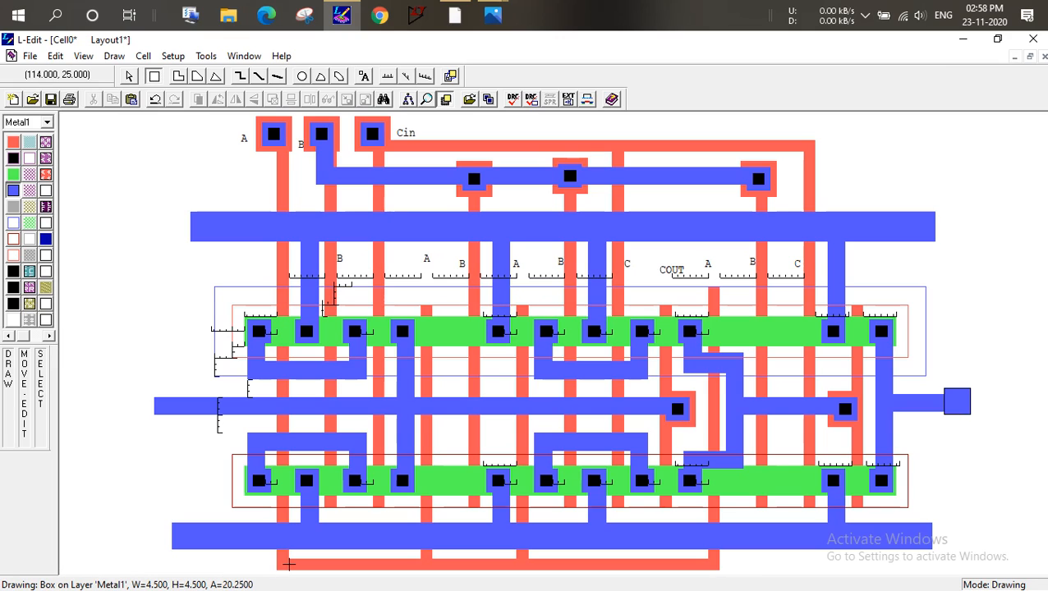
{"action": "left_click", "coordinate": [960, 385]}
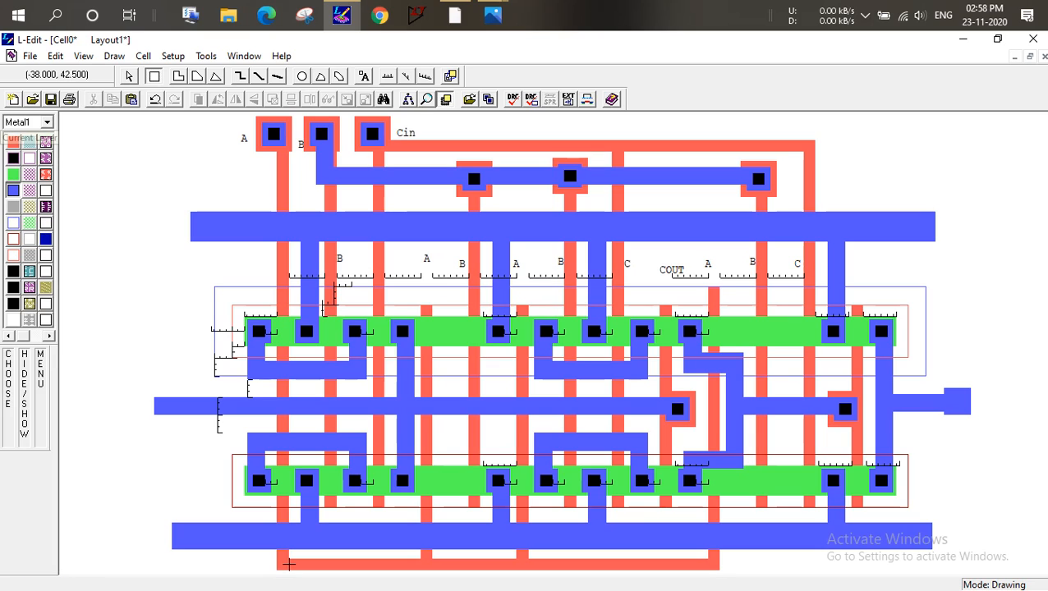
Draw a square Via box centred on the Metal1 pad at the end of the output line
{"action": "left_click", "coordinate": [47, 122]}
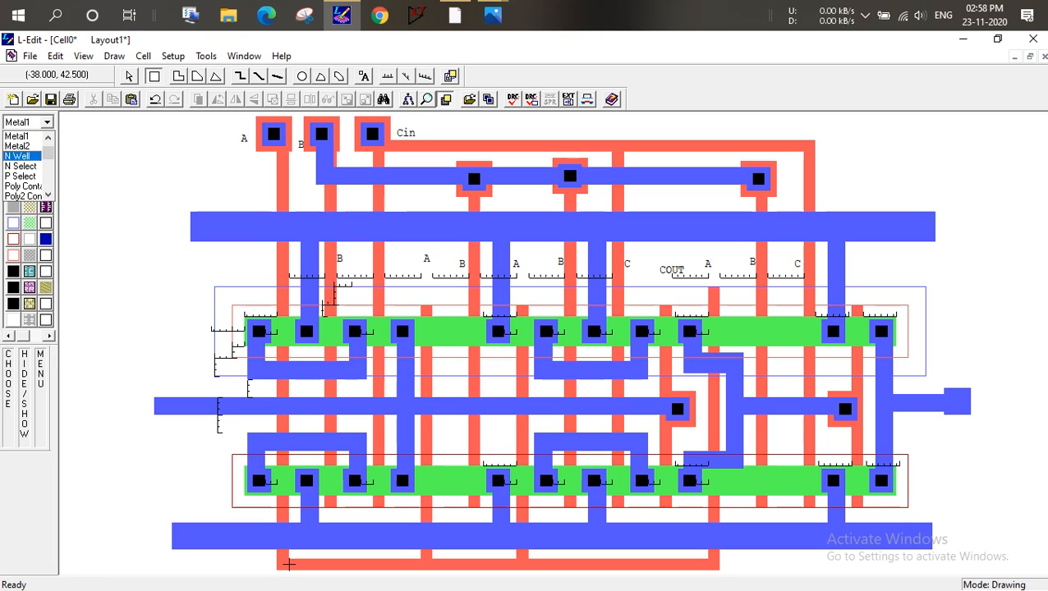
{"action": "key", "text": "Down"}
{"action": "key", "text": "Down"}
{"action": "key", "text": "Down"}
{"action": "key", "text": "Down"}
{"action": "key", "text": "Down"}
{"action": "key", "text": "Down"}
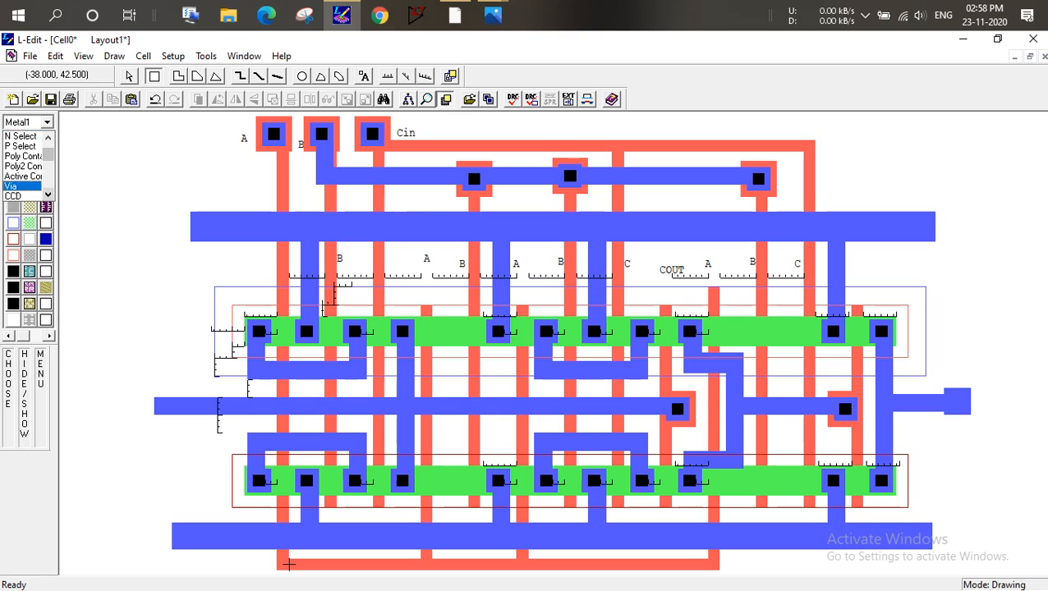
{"action": "key", "text": "Return"}
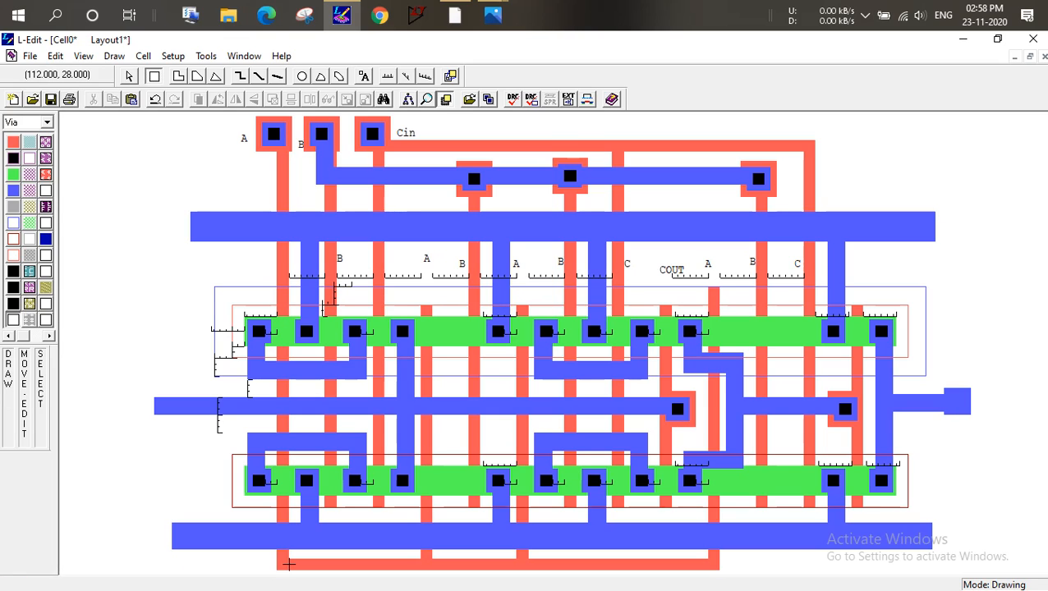
{"action": "left_click_drag", "start_coordinate": [950, 395], "coordinate": [961, 406]}
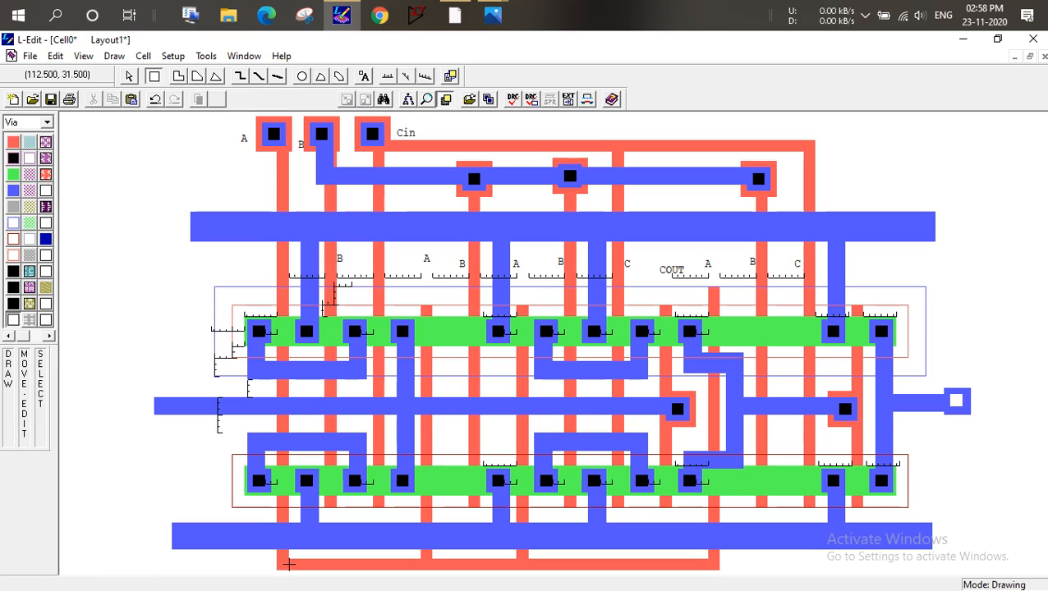
Cover the output pad and its via with a larger Metal2 box
{"action": "left_click", "coordinate": [14, 207]}
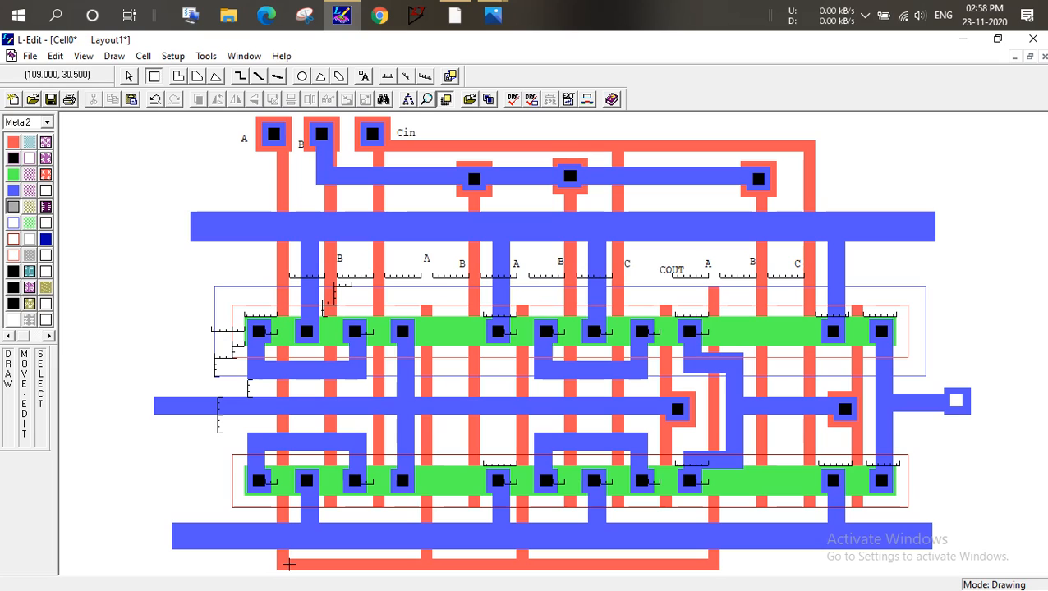
{"action": "left_click_drag", "start_coordinate": [938, 382], "coordinate": [977, 417]}
{"action": "left_click", "coordinate": [987, 413]}
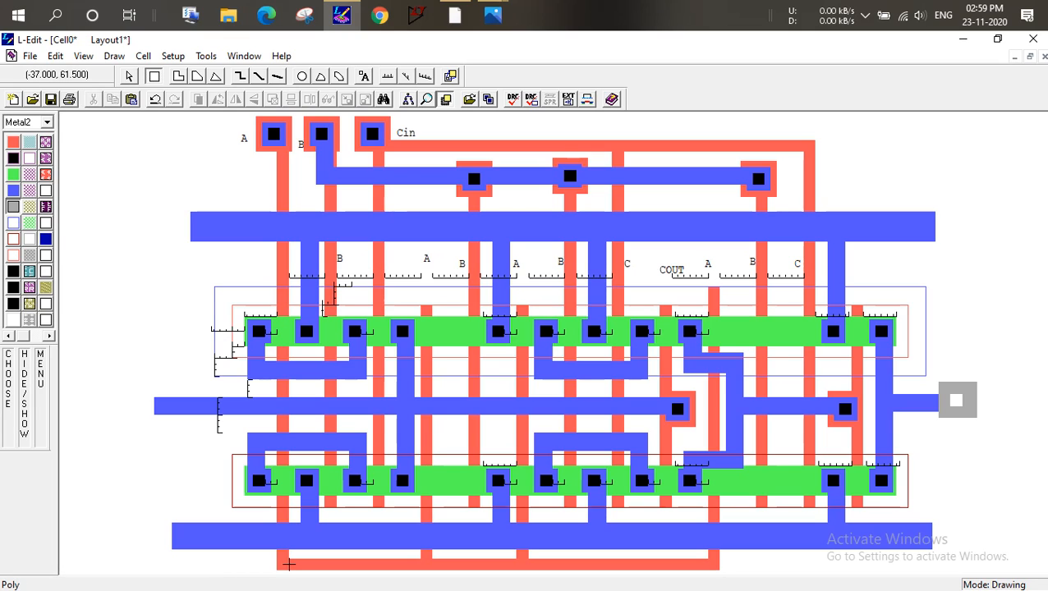
Run a design rule check on the active cell
{"action": "left_click", "coordinate": [129, 76]}
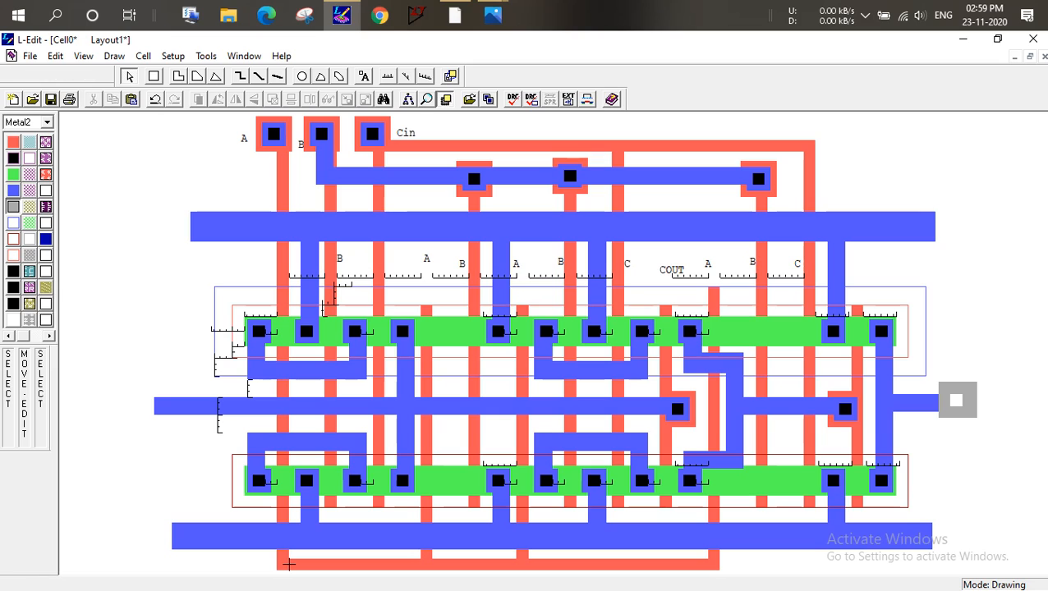
{"action": "left_click", "coordinate": [512, 100]}
{"action": "key", "text": "Return"}
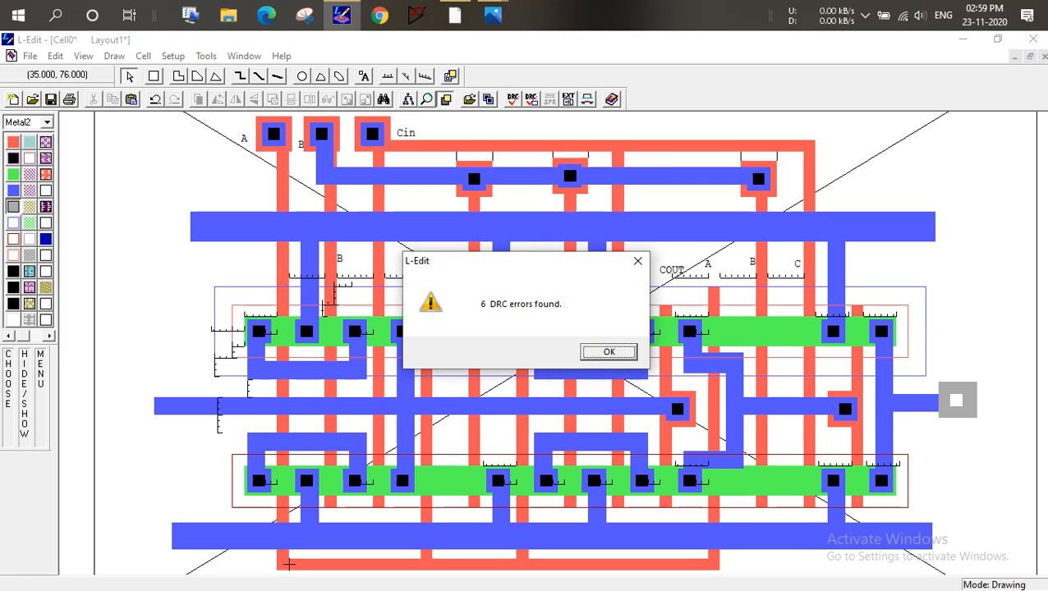
{"action": "key", "text": "Return"}
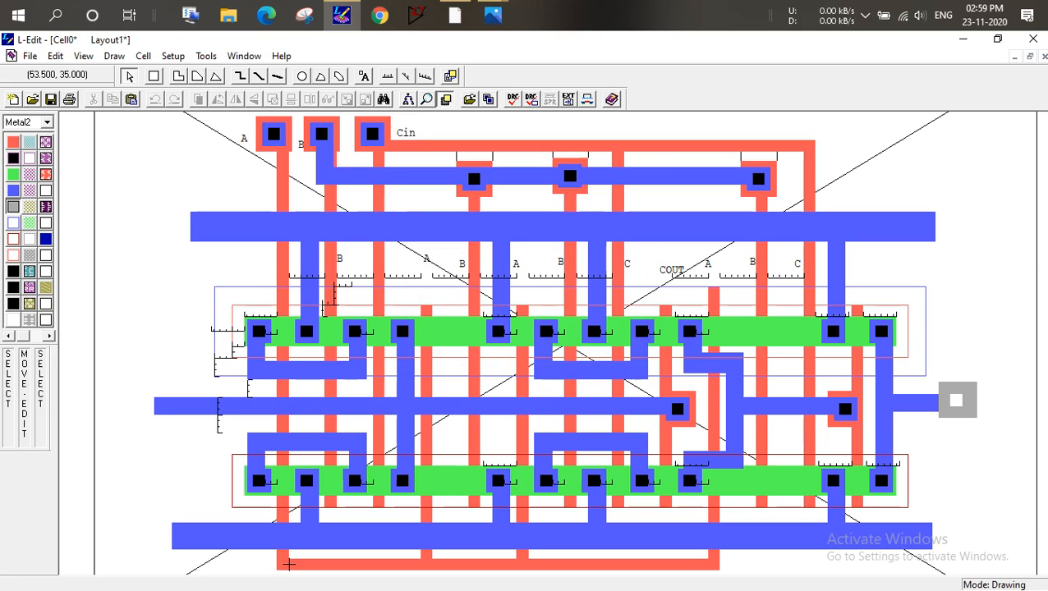
Try to shift the three contacts on the B Metal1 line individually downward, away from the Cin Poly line
{"action": "left_click_drag", "start_coordinate": [444, 141], "coordinate": [506, 176]}
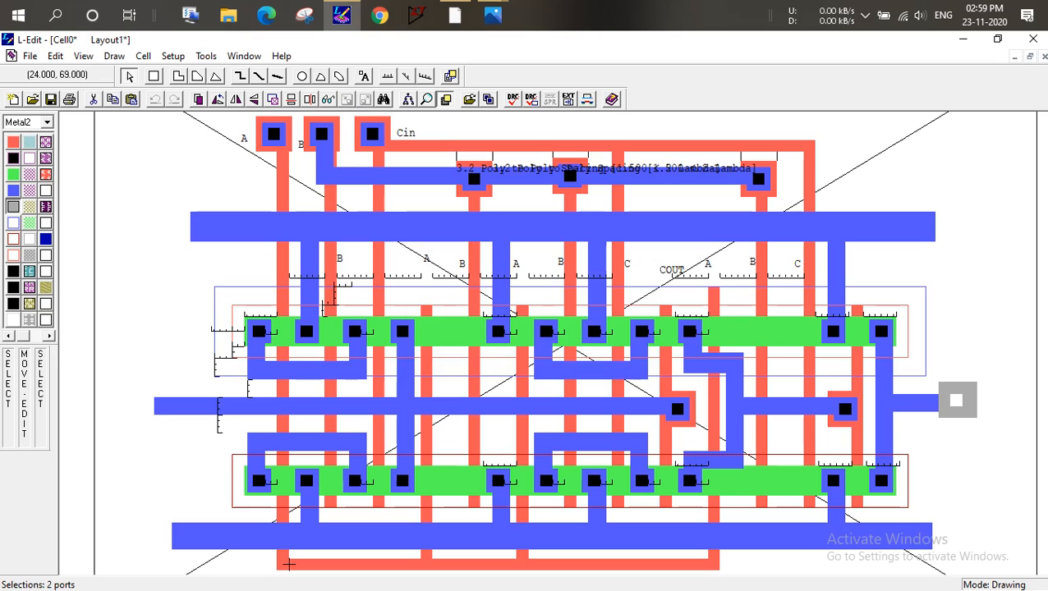
{"action": "key", "text": "Delete"}
{"action": "left_click", "coordinate": [433, 151]}
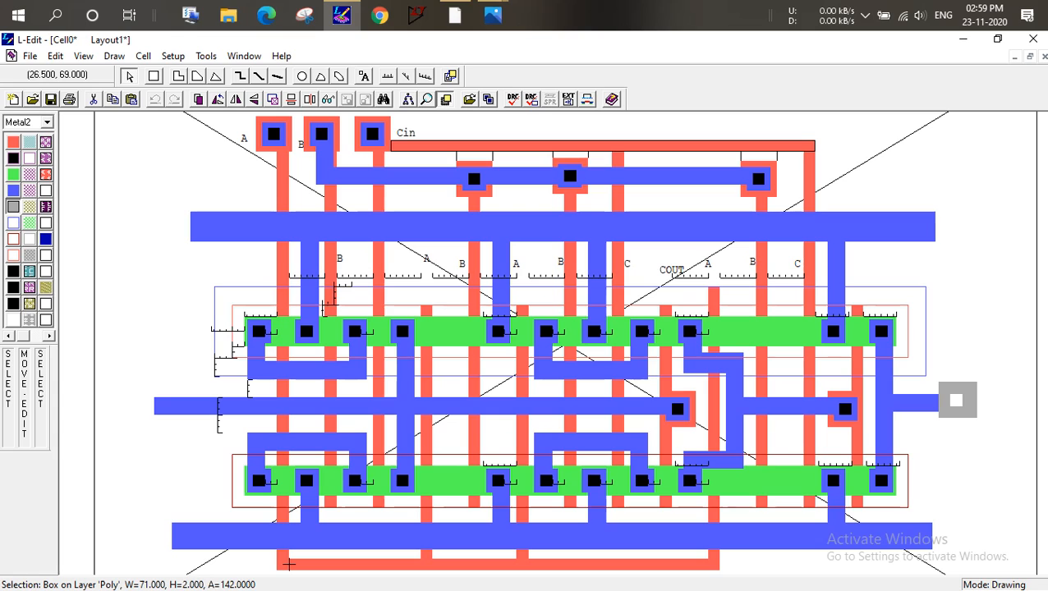
{"action": "left_click_drag", "start_coordinate": [443, 151], "coordinate": [478, 181]}
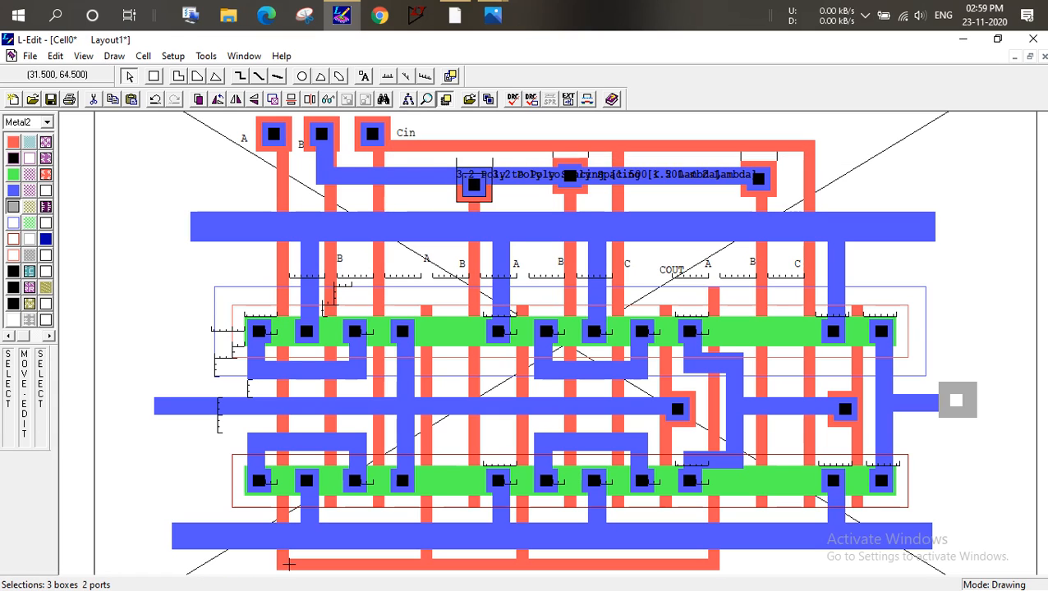
{"action": "left_click", "coordinate": [504, 194]}
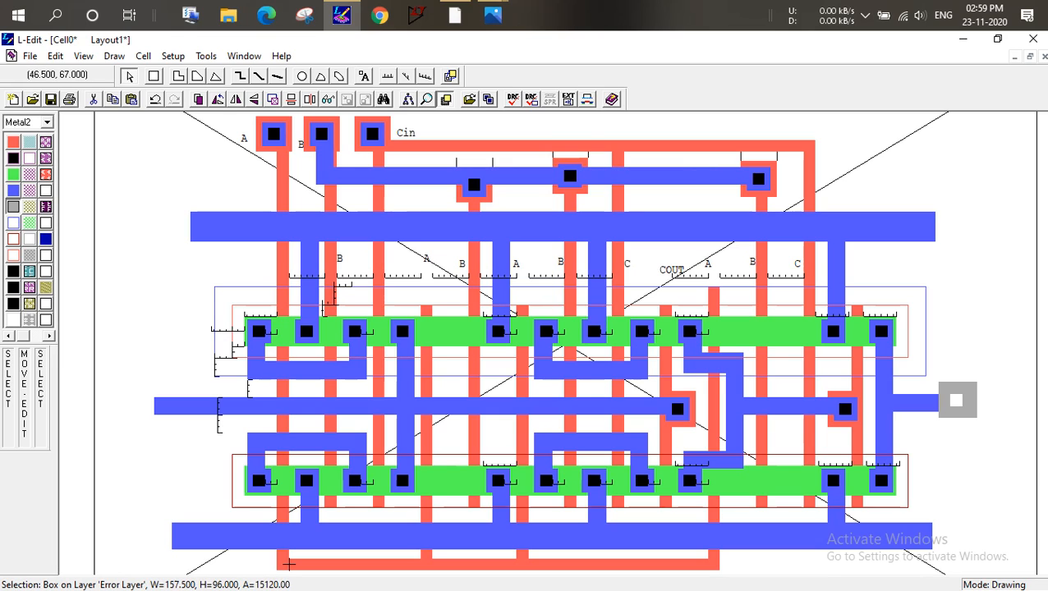
{"action": "left_click_drag", "start_coordinate": [544, 149], "coordinate": [570, 181]}
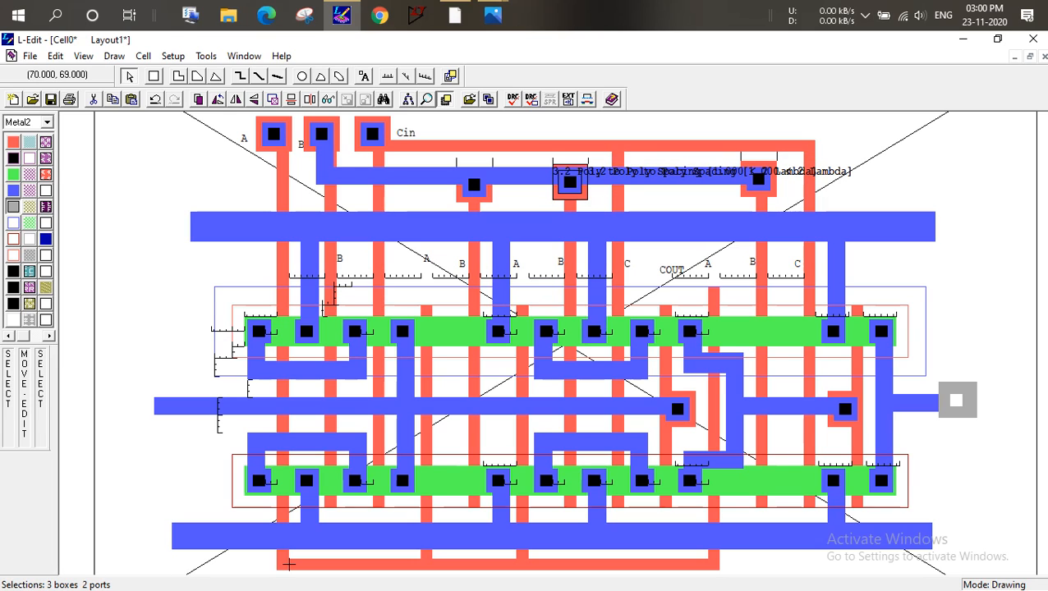
{"action": "left_click_drag", "start_coordinate": [722, 158], "coordinate": [757, 182]}
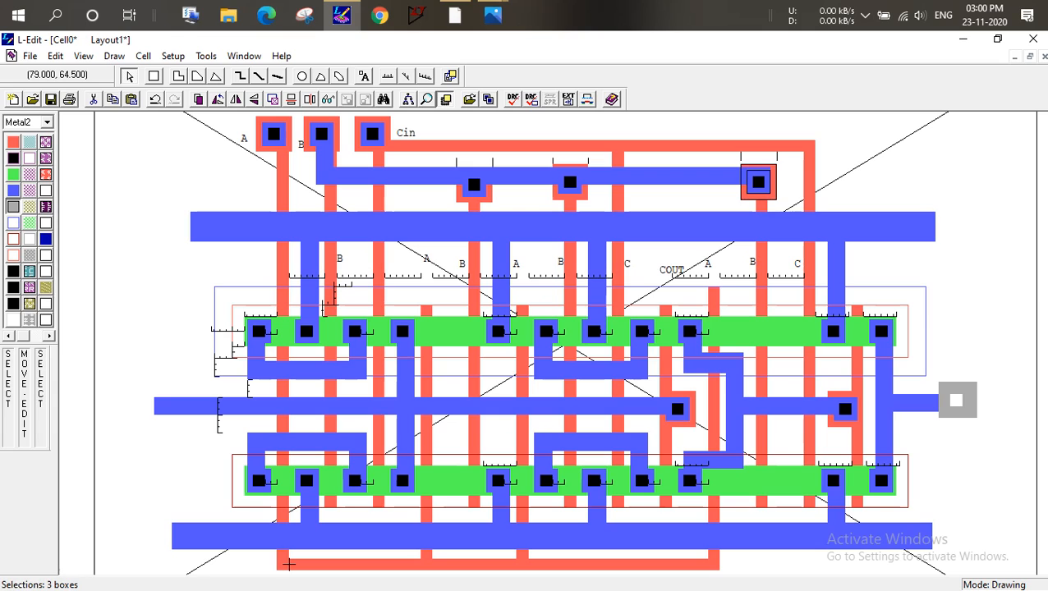
{"action": "mouse_move", "coordinate": [540, 156]}
{"action": "left_mouse_down"}
{"action": "mouse_move", "coordinate": [599, 207]}
{"action": "mouse_move", "coordinate": [575, 182]}
{"action": "left_mouse_up"}
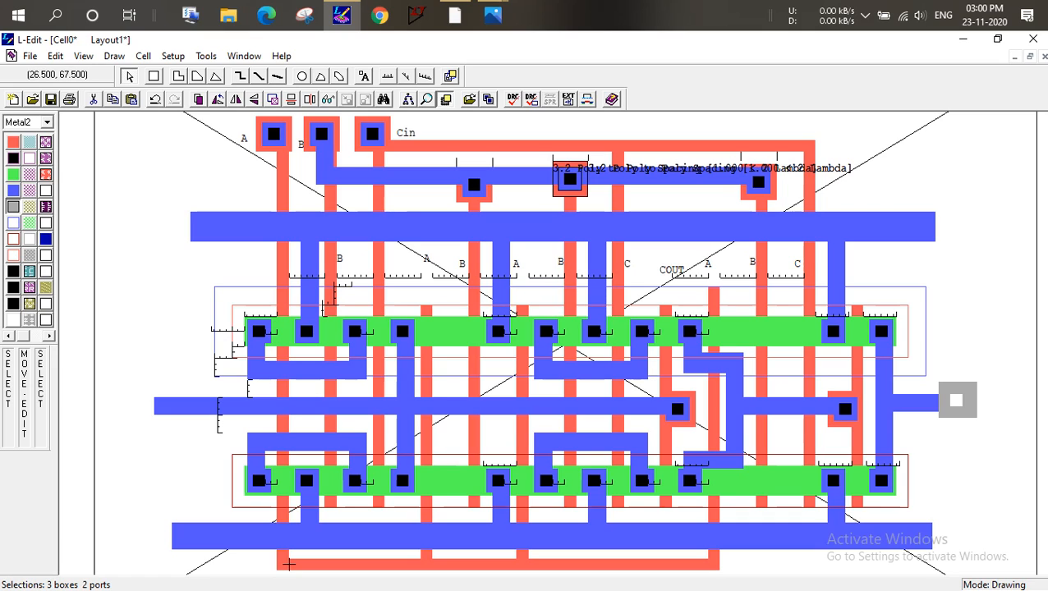
Undo the individual moves of the three B line contacts
{"action": "left_click", "coordinate": [154, 100]}
{"action": "left_click", "coordinate": [155, 100]}
{"action": "left_click", "coordinate": [154, 100]}
{"action": "left_click", "coordinate": [155, 100]}
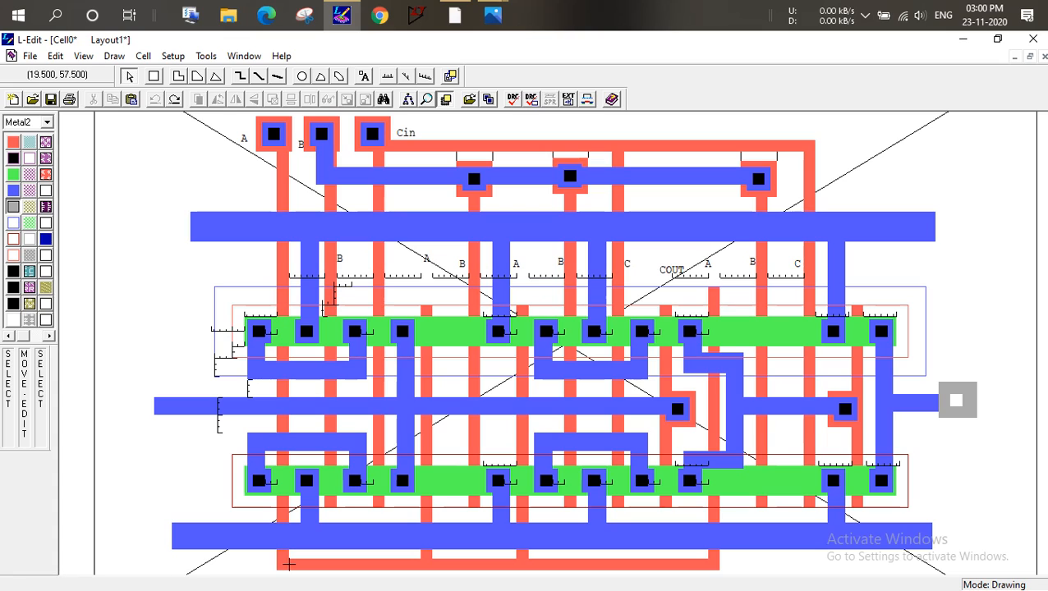
Move the upper horizontal Metal1 rail downward, closer to the upper active strip
{"action": "left_click", "coordinate": [406, 221]}
{"action": "middle_click_drag", "start_coordinate": [406, 221], "coordinate": [406, 234]}
{"action": "left_click", "coordinate": [418, 206]}
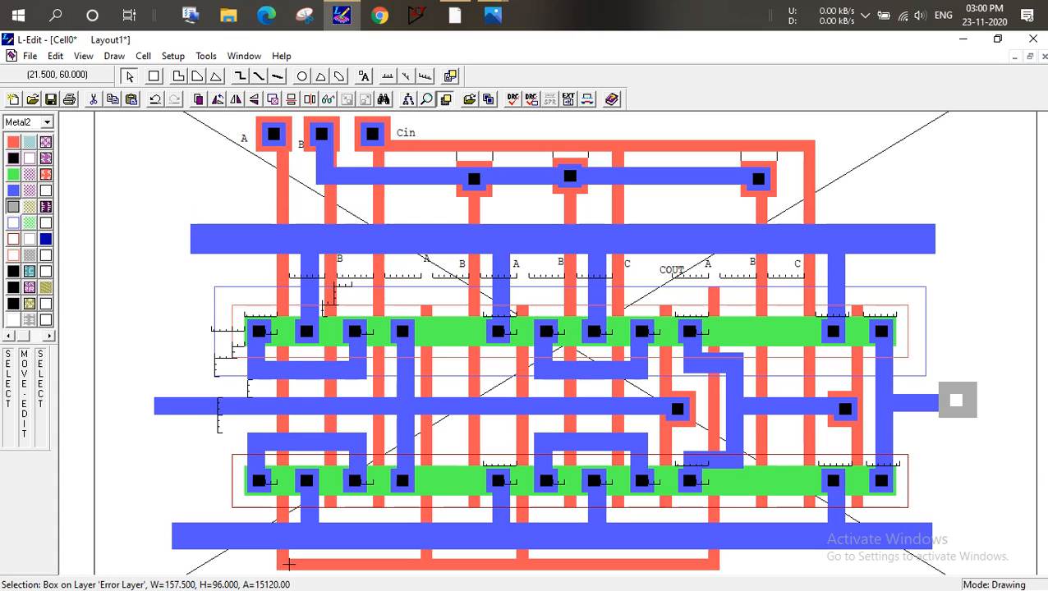
{"action": "left_click", "coordinate": [427, 238]}
{"action": "left_click_drag", "start_coordinate": [427, 238], "coordinate": [426, 248], "text": "alt"}
{"action": "left_click", "coordinate": [426, 215]}
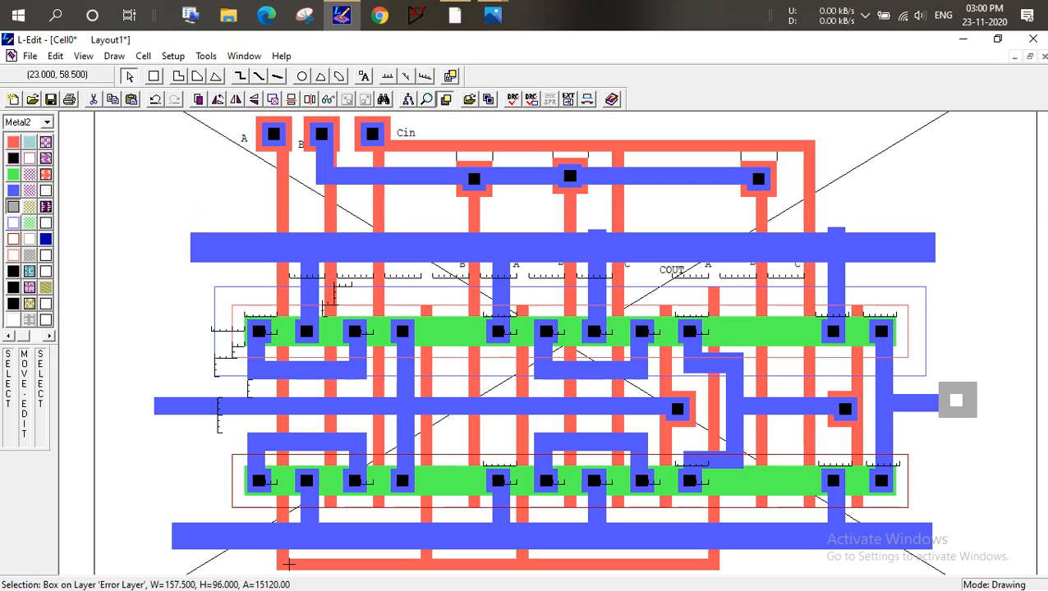
Shorten the two Metal1 stubs protruding above the upper rail to its top edge, the middle one to a height of 14.5
{"action": "left_click", "coordinate": [598, 229]}
{"action": "left_click_drag", "start_coordinate": [597, 229], "coordinate": [598, 232], "text": "alt"}
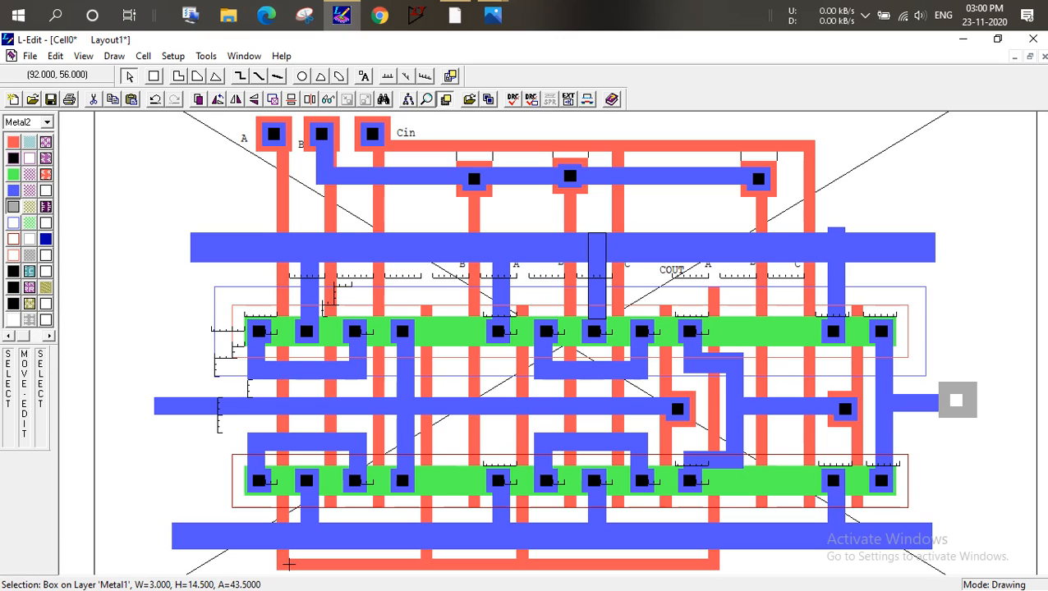
{"action": "left_click", "coordinate": [834, 226]}
{"action": "left_click_drag", "start_coordinate": [835, 228], "coordinate": [835, 233], "text": "alt"}
{"action": "left_click", "coordinate": [831, 213]}
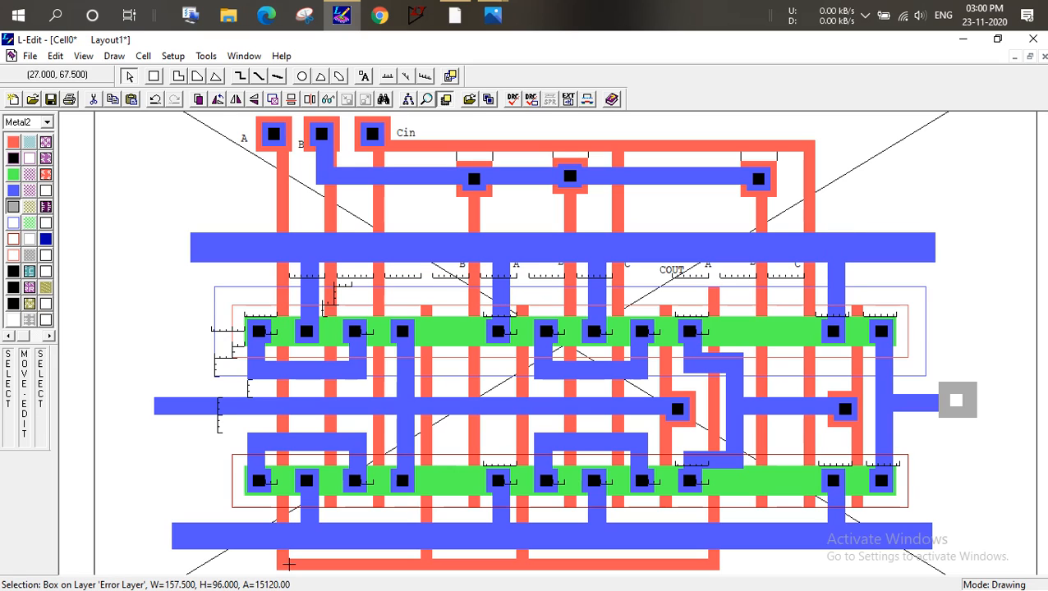
Move the three contacts on the B Metal1 line, nine boxes in all, down by 1 unit together
{"action": "left_click_drag", "start_coordinate": [448, 154], "coordinate": [787, 215]}
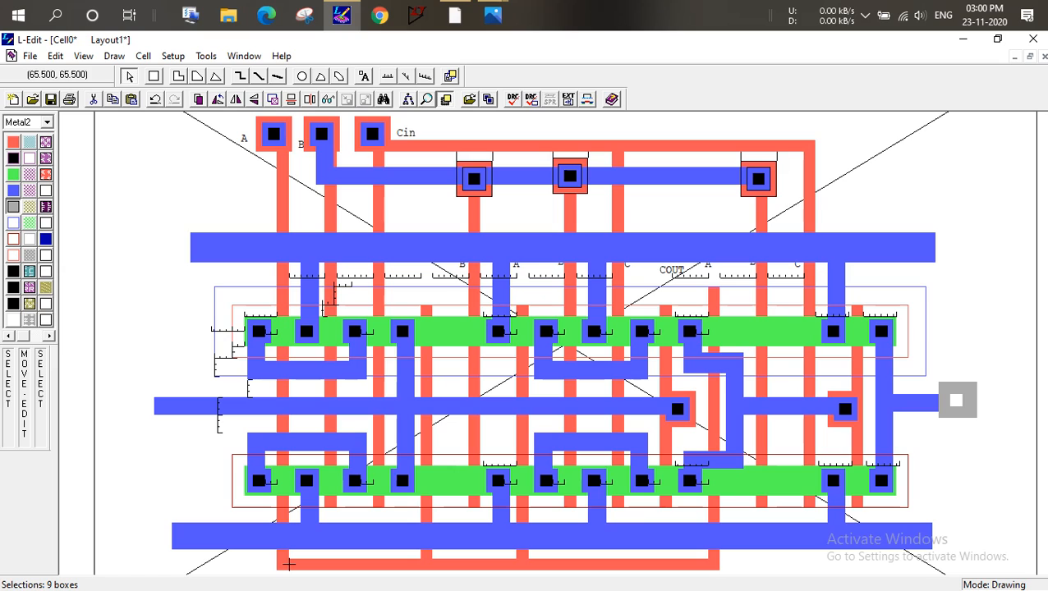
{"action": "left_click_drag", "start_coordinate": [680, 172], "coordinate": [681, 178], "text": "alt"}
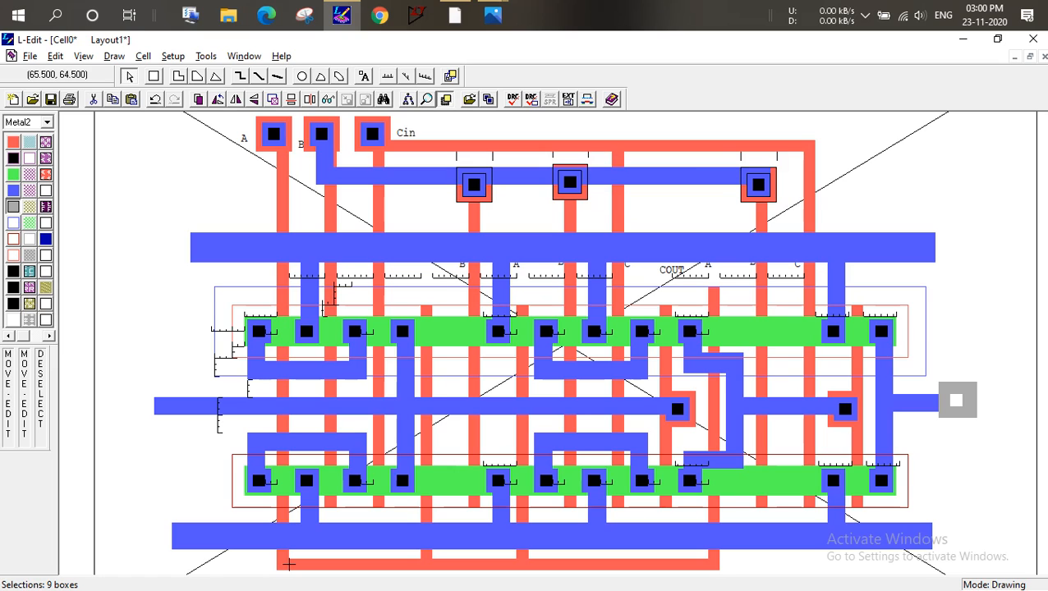
{"action": "left_click", "coordinate": [678, 193]}
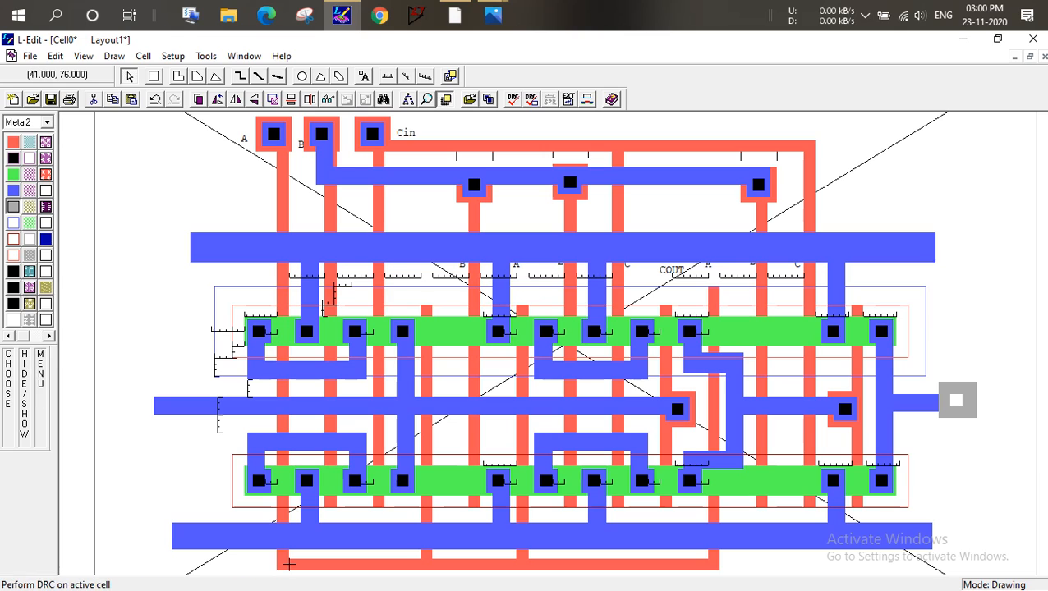
Rerun the design rule check on the cell with the relocated rail and contacts
{"action": "left_click", "coordinate": [513, 100]}
{"action": "left_click", "coordinate": [620, 264]}
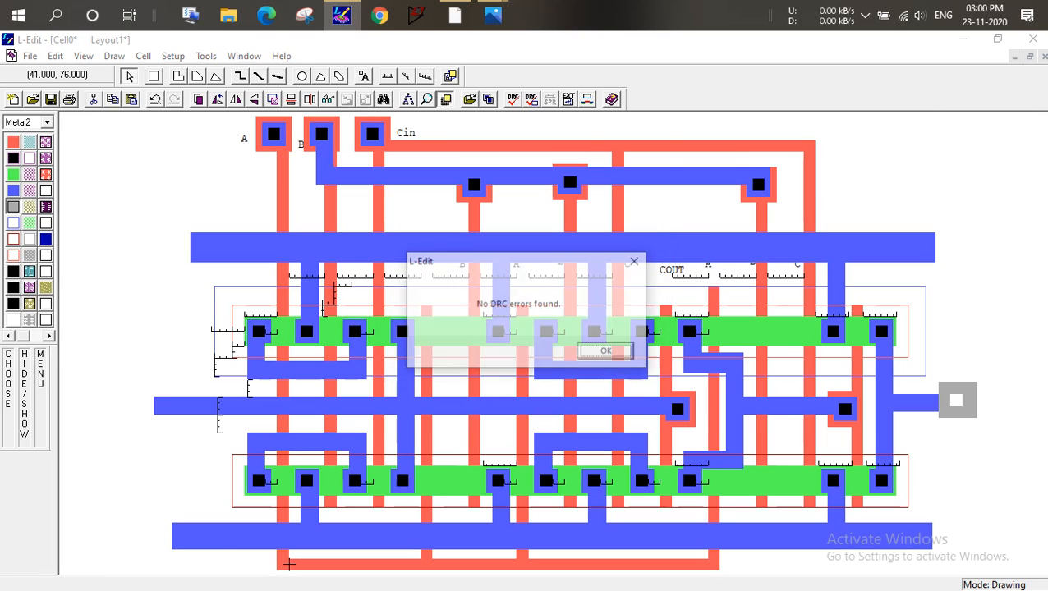
{"action": "key", "text": "Return"}
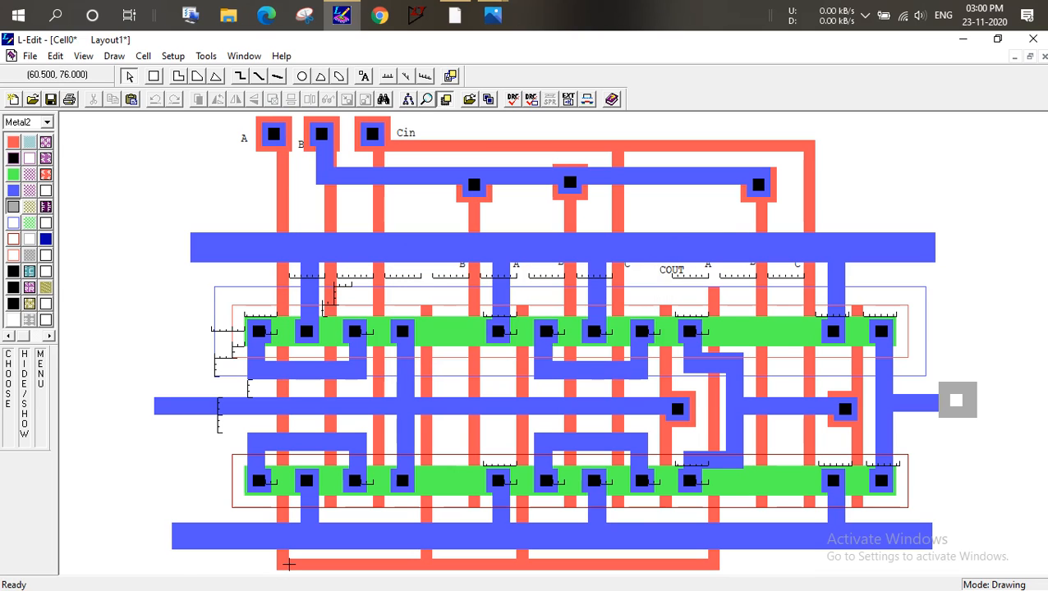
Generate a cross-section through the upper active strip at Y 39 using morbn20.xst, and close it after viewing
{"action": "left_click", "coordinate": [624, 268]}
{"action": "left_click_drag", "start_coordinate": [676, 296], "coordinate": [677, 312]}
{"action": "left_click", "coordinate": [409, 344]}
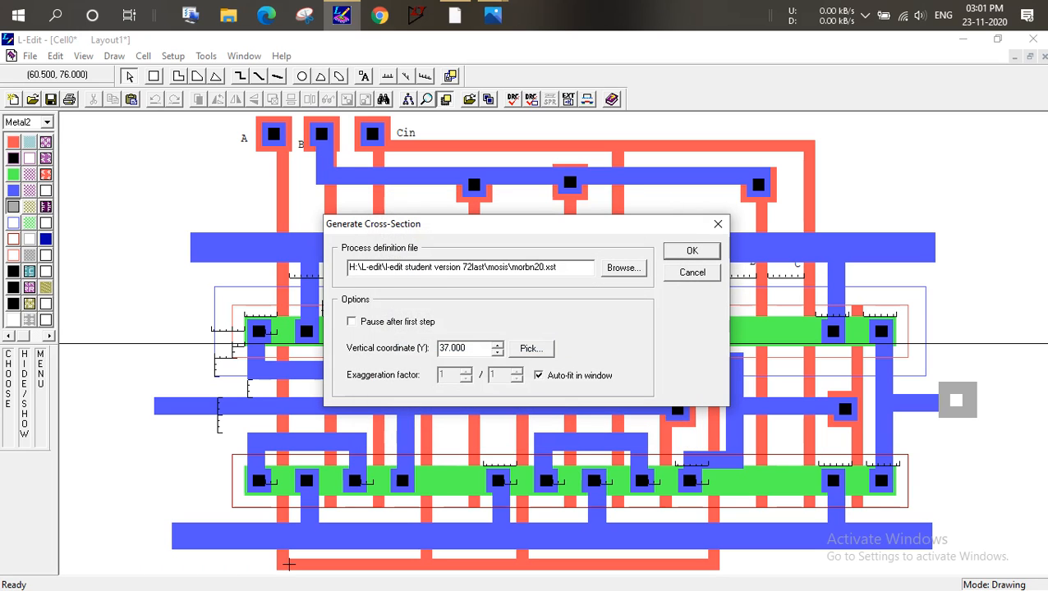
{"action": "left_click", "coordinate": [531, 349]}
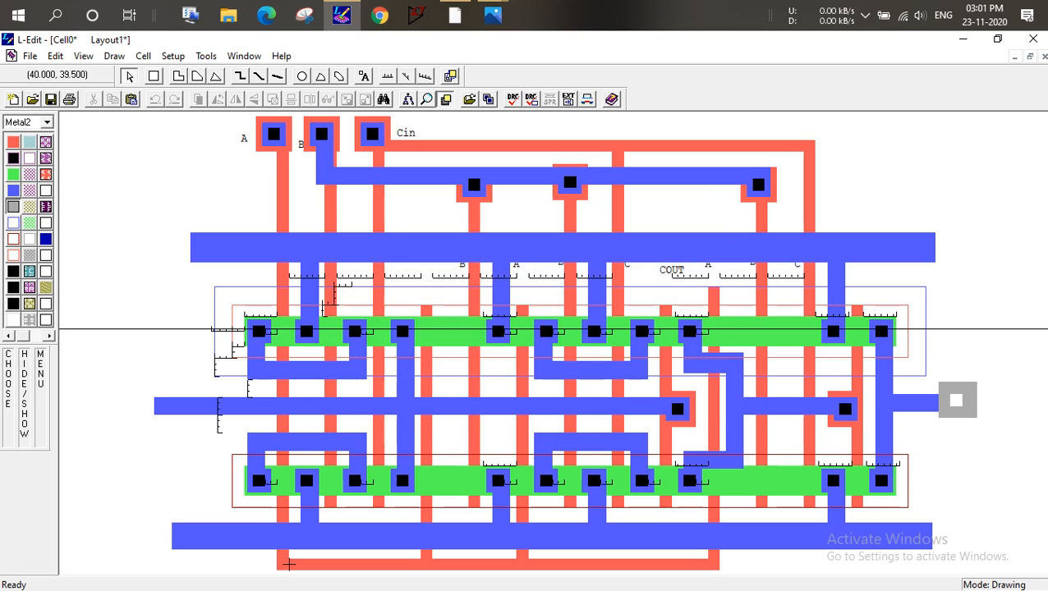
{"action": "left_click", "coordinate": [526, 333]}
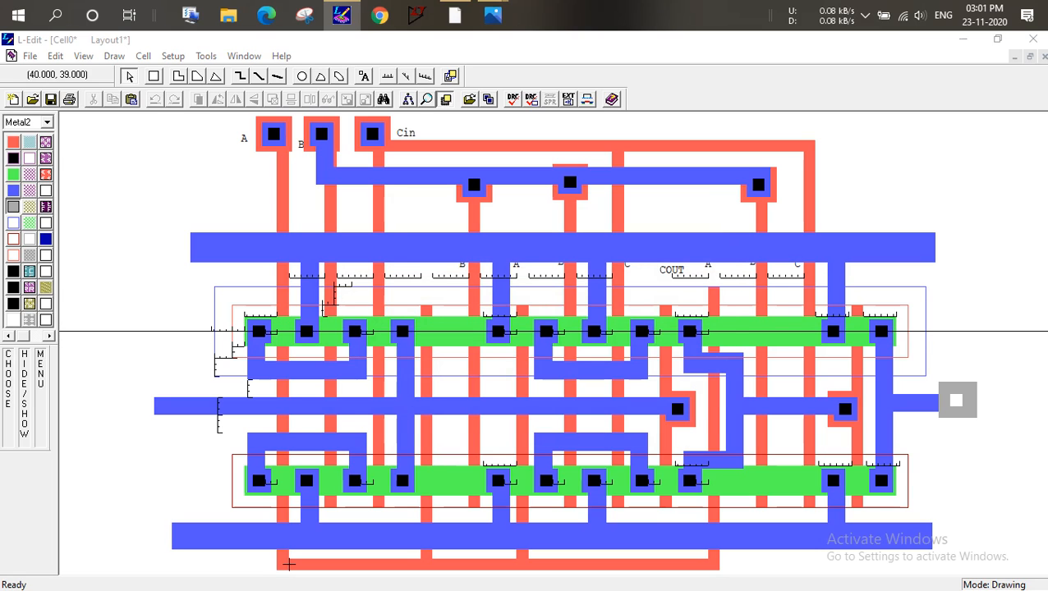
{"action": "left_click", "coordinate": [692, 250]}
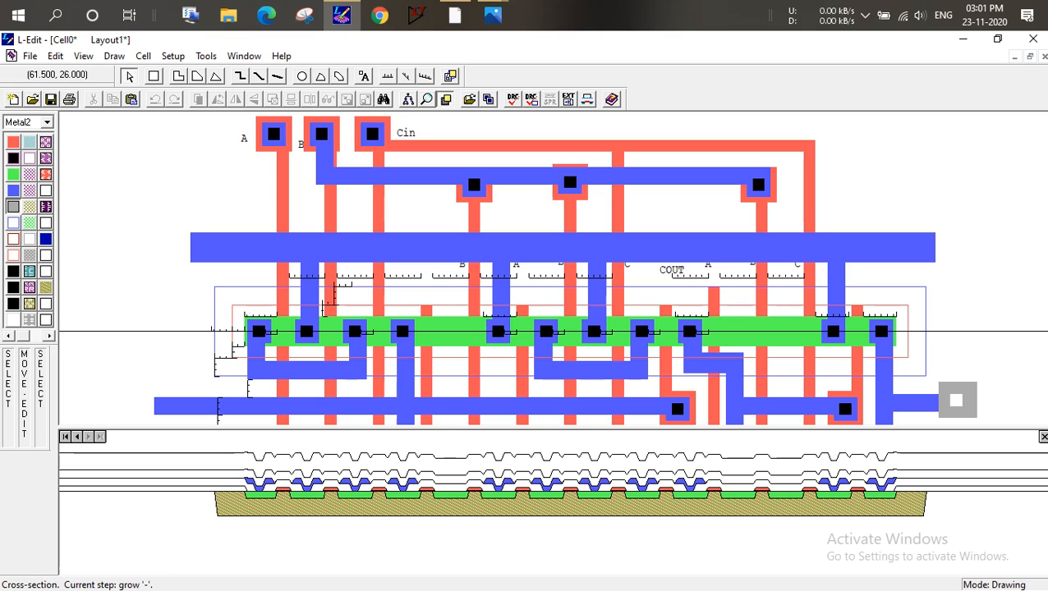
{"action": "left_click", "coordinate": [1043, 436]}
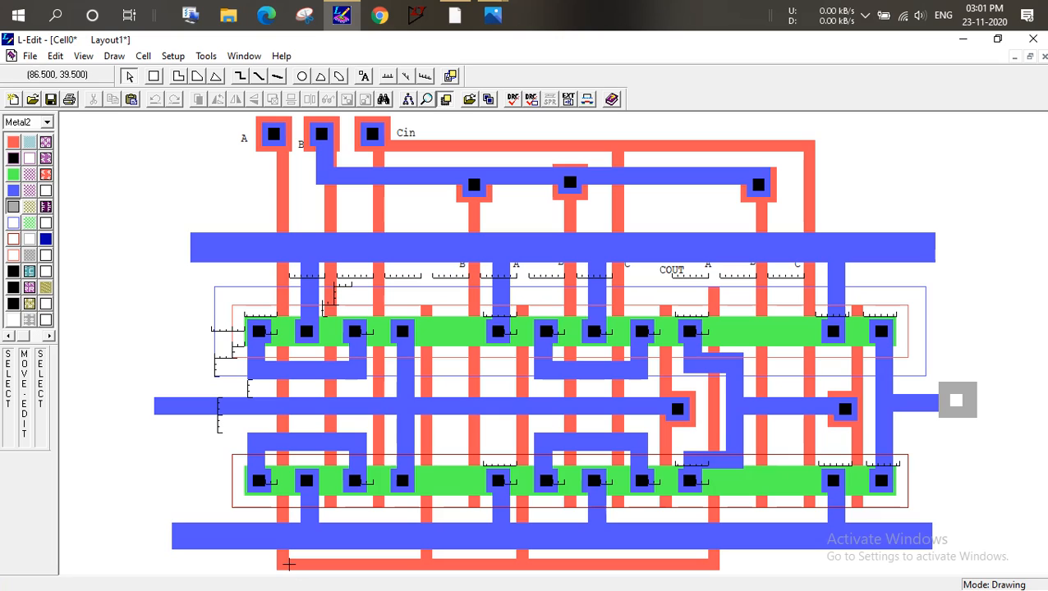
Shorten the top of the last A Poly column to align with the neighbouring Poly columns above the upper active strip
{"action": "left_click", "coordinate": [712, 297]}
{"action": "left_click_drag", "start_coordinate": [712, 286], "coordinate": [716, 304], "text": "alt"}
{"action": "left_click", "coordinate": [982, 319]}
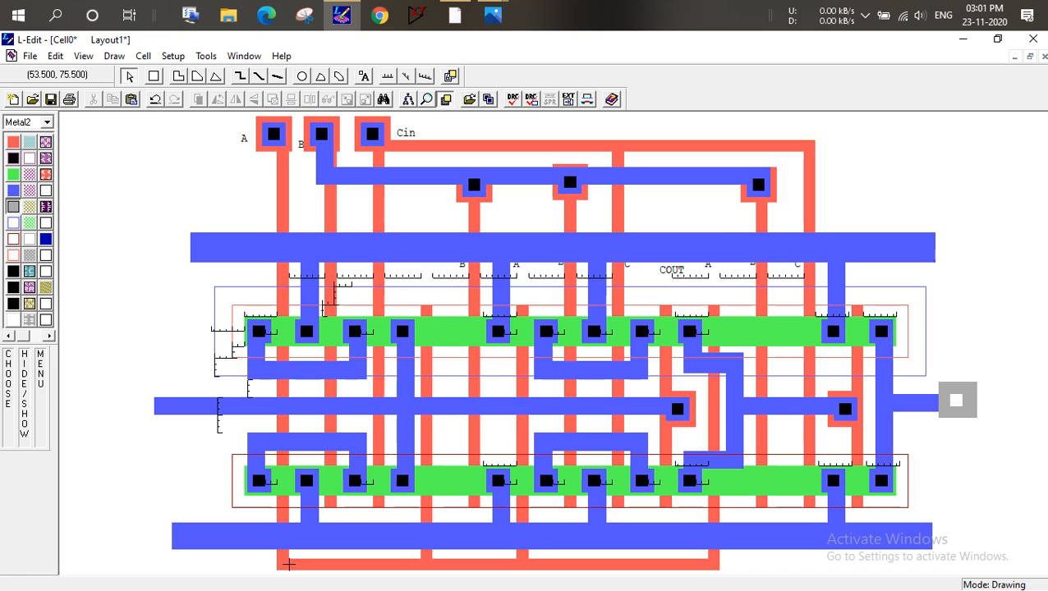
Generate the cross-section at Y 39 again for the trimmed layout and close it after viewing
{"action": "left_click", "coordinate": [587, 99]}
{"action": "left_click", "coordinate": [691, 251]}
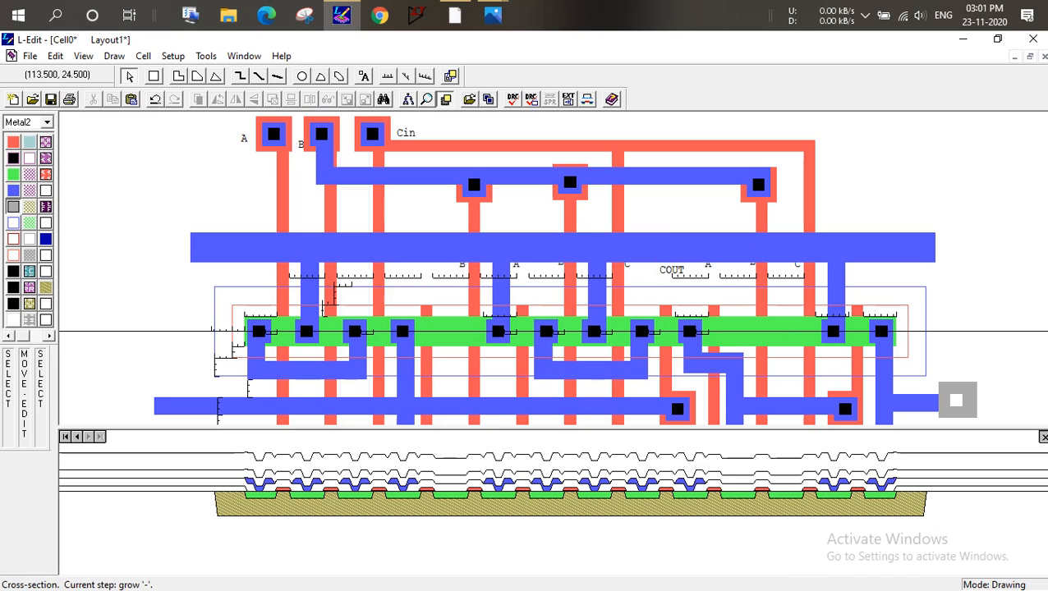
{"action": "left_click", "coordinate": [1043, 436]}
Generate a cross-section at Y 27, along the middle horizontal Metal1 line through the output contact, and close it after viewing
{"action": "left_click", "coordinate": [587, 99]}
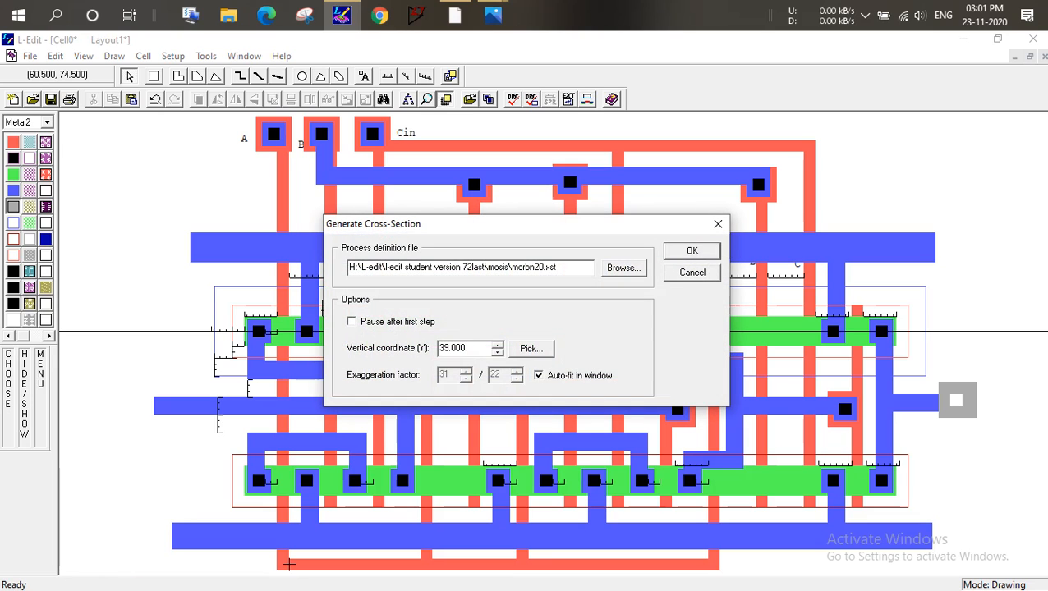
{"action": "left_click", "coordinate": [531, 348]}
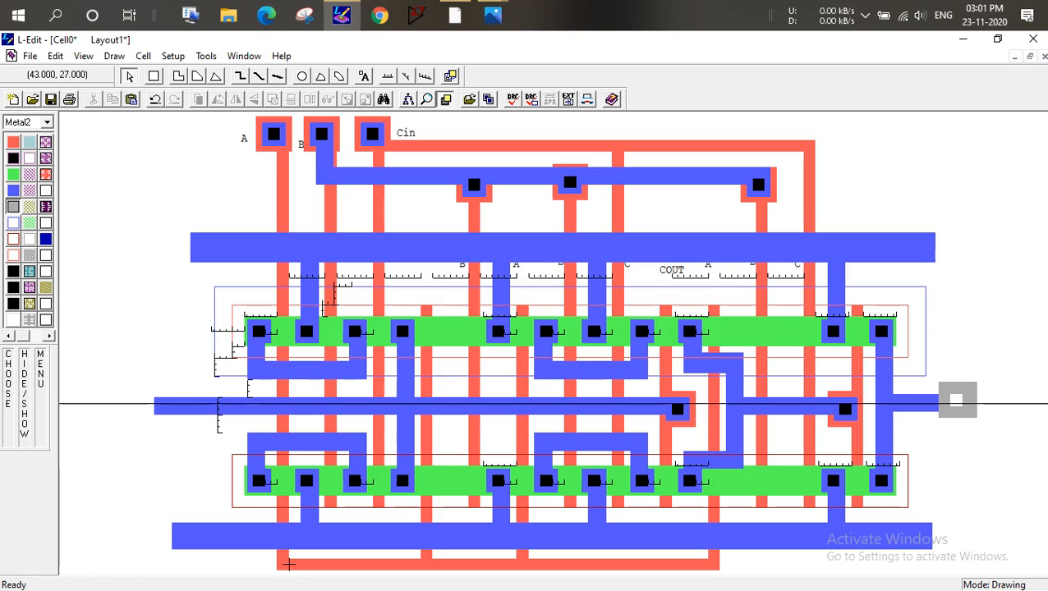
{"action": "left_click", "coordinate": [545, 403]}
{"action": "key", "text": "Return"}
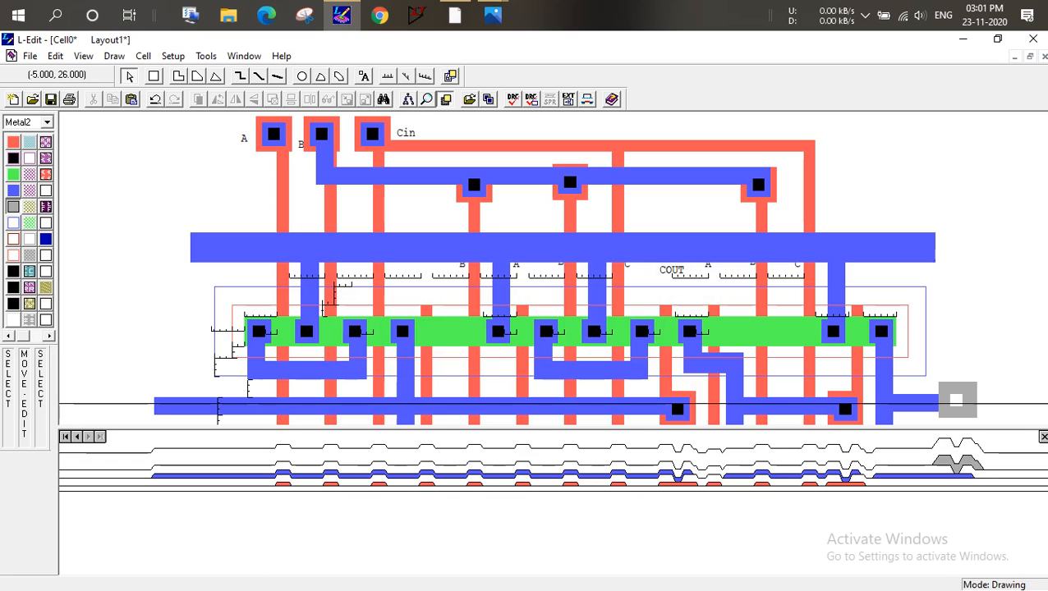
{"action": "key", "text": "ctrl"}
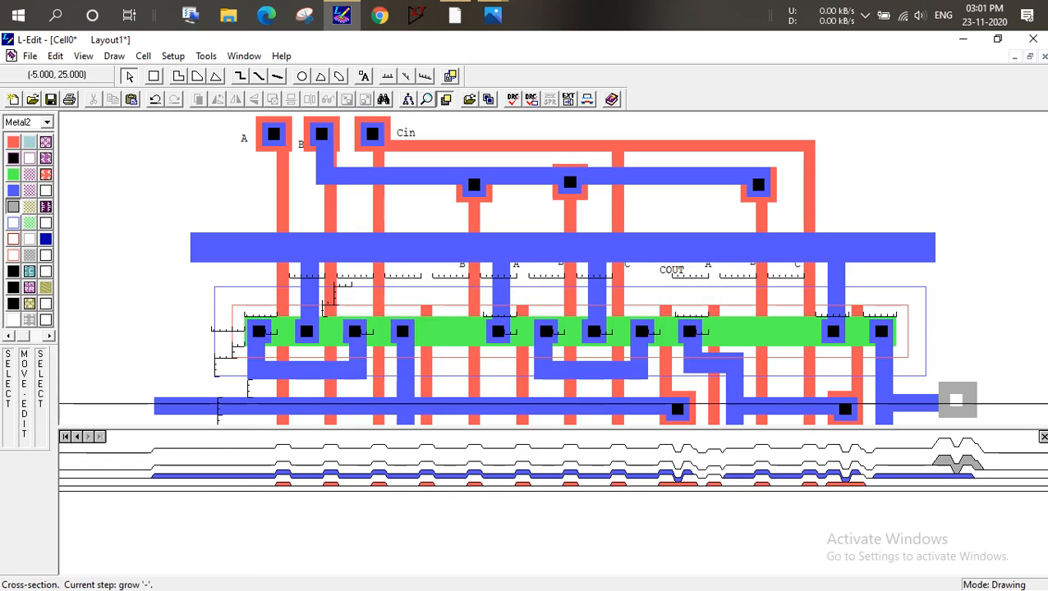
{"action": "key", "text": "ctrl"}
{"action": "key", "text": "ctrl"}
{"action": "key", "text": "ctrl"}
{"action": "key", "text": "ctrl"}
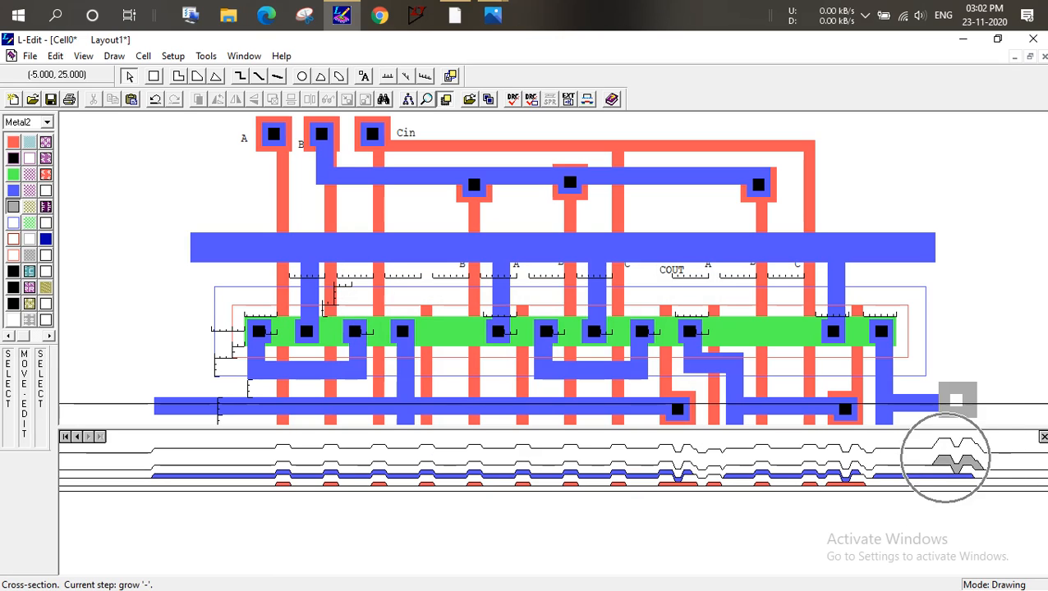
{"action": "key", "text": "ctrl"}
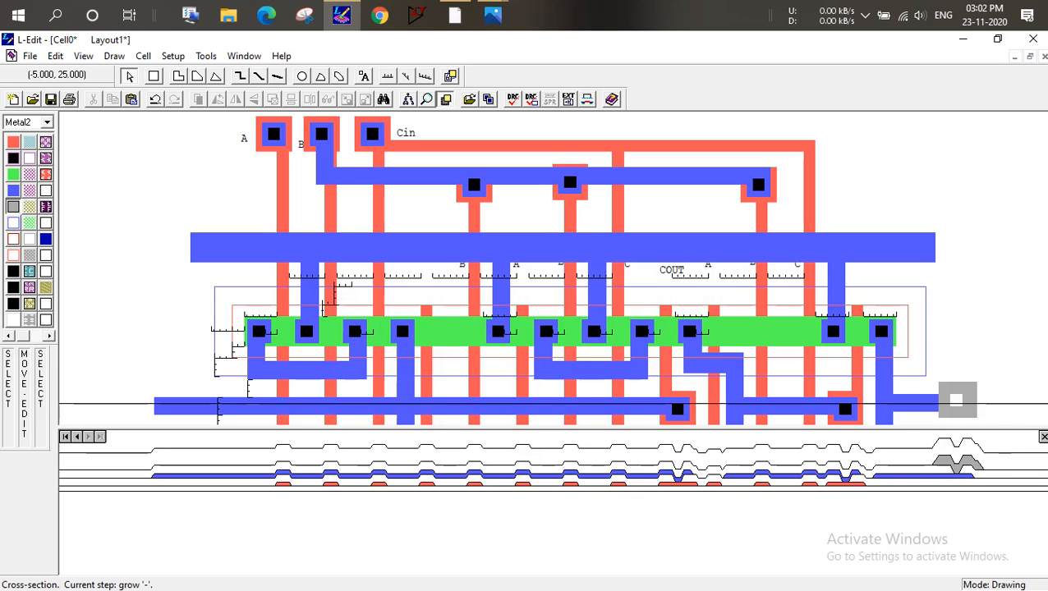
{"action": "left_click", "coordinate": [1044, 437]}
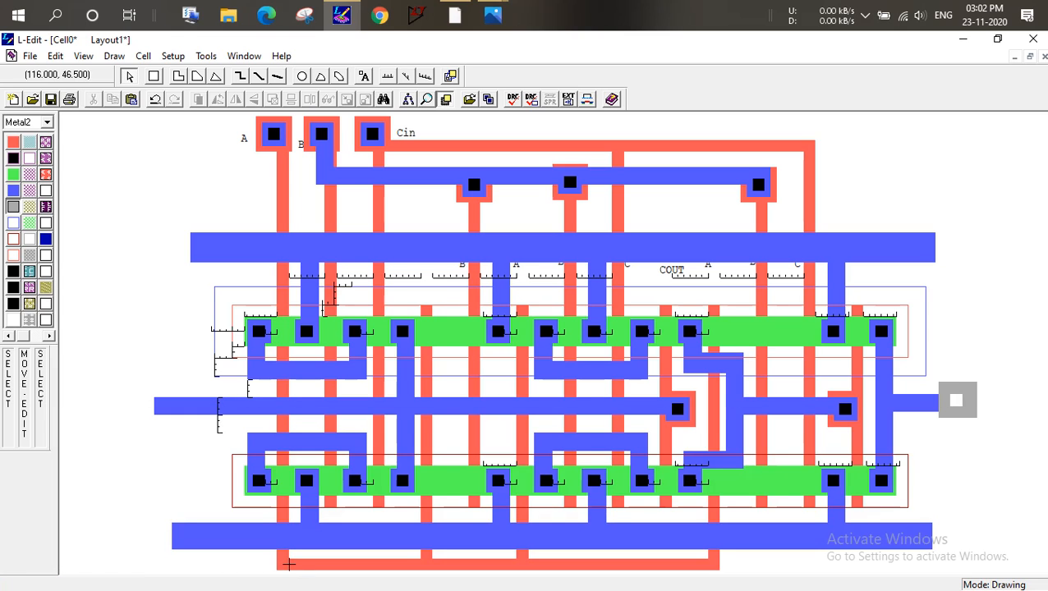
Run the design rule check on the full adder cell again and dismiss its report
{"action": "left_click", "coordinate": [512, 99]}
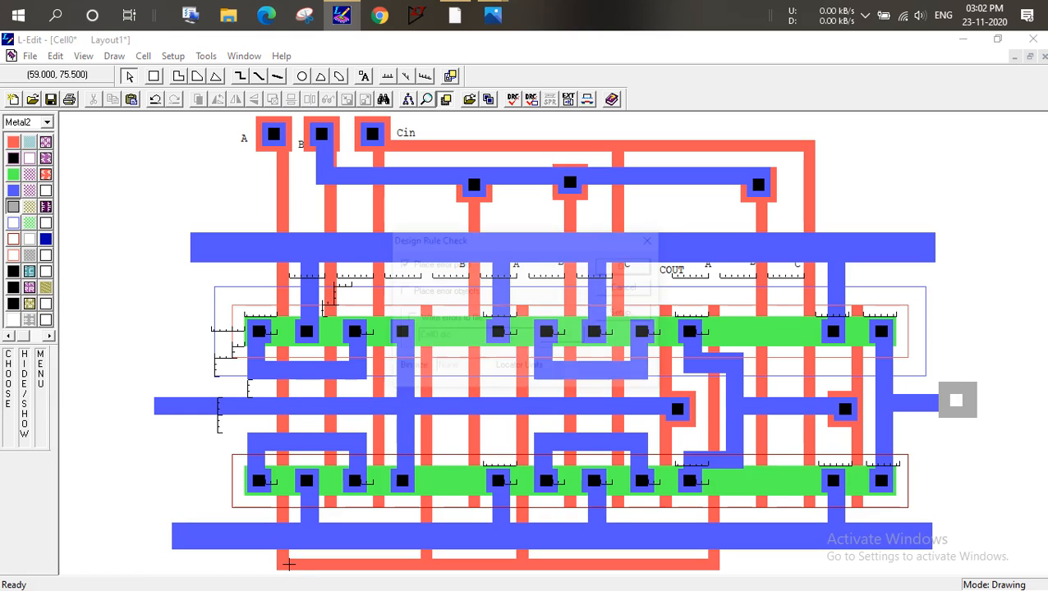
{"action": "key", "text": "Return"}
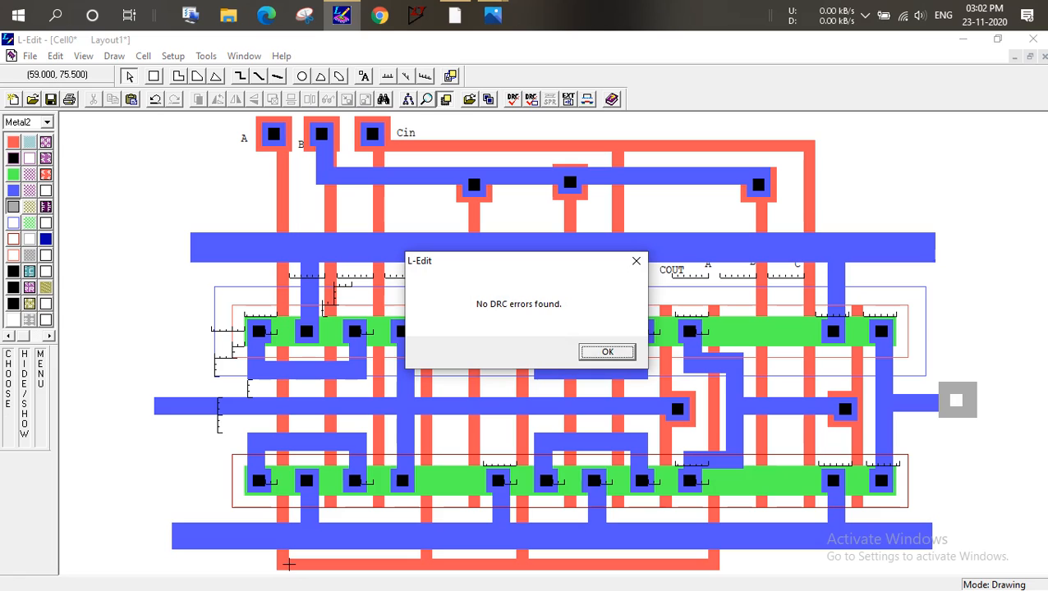
{"action": "left_click", "coordinate": [606, 352]}
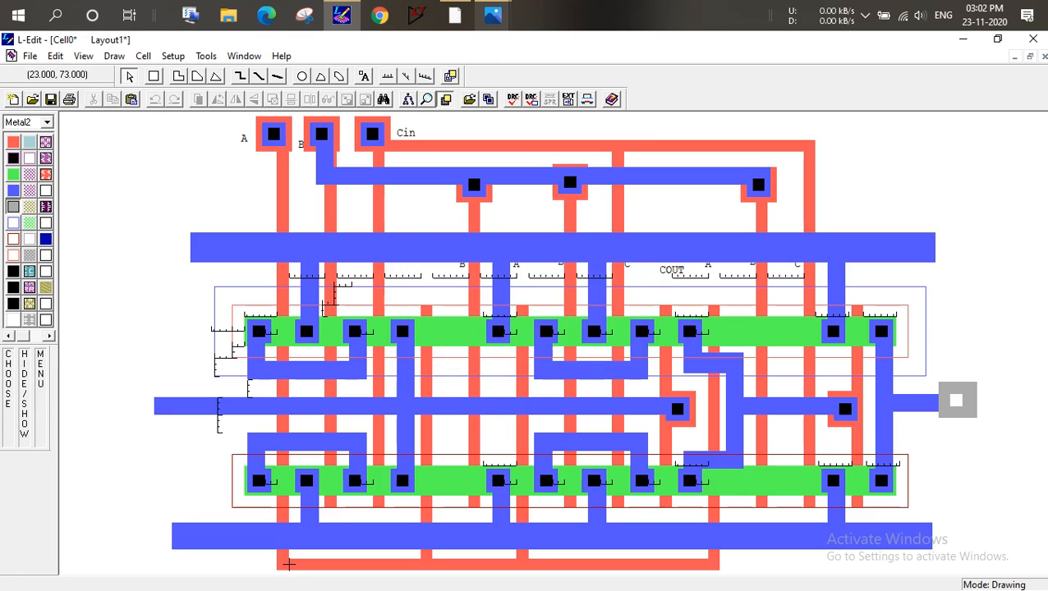
Switch to Photos to examine the hand-drawn stick diagram and the transistor schematic, minimizing each to return to L-Edit
{"action": "left_click", "coordinate": [493, 16]}
{"action": "left_click", "coordinate": [575, 96]}
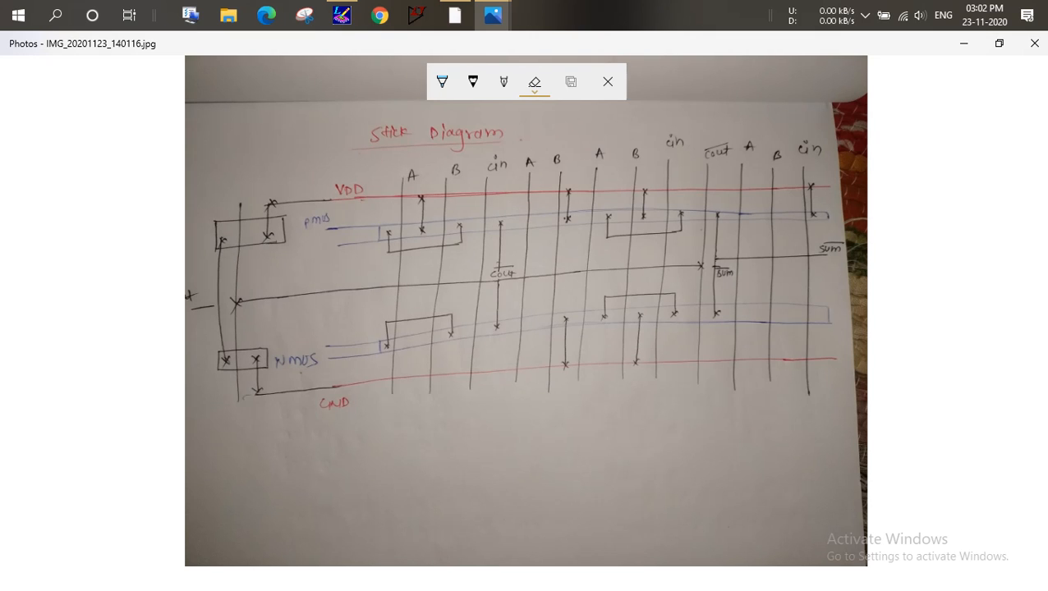
{"action": "left_click", "coordinate": [964, 44]}
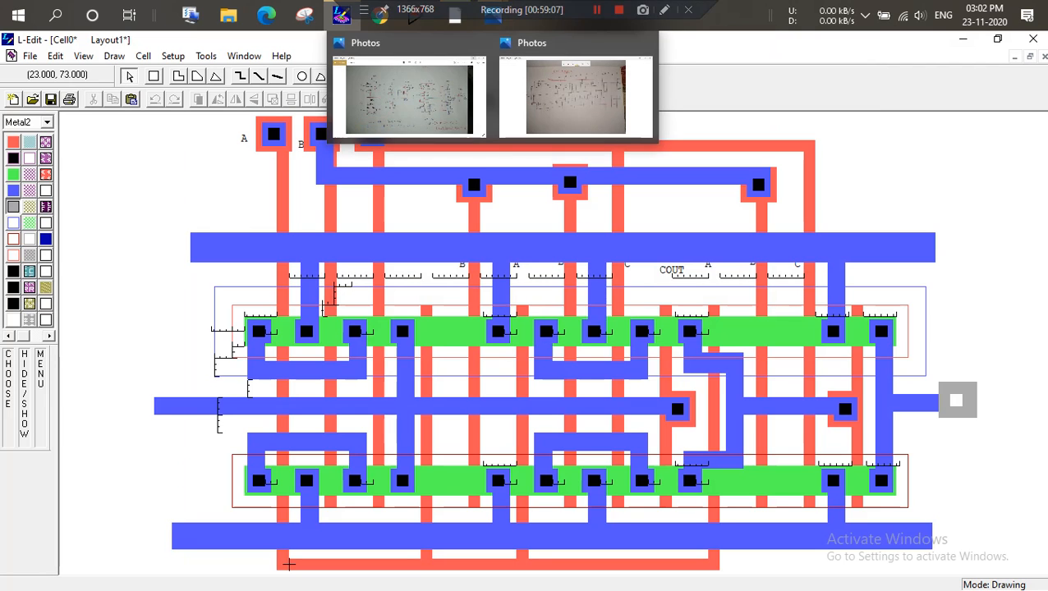
{"action": "mouse_move", "coordinate": [492, 14]}
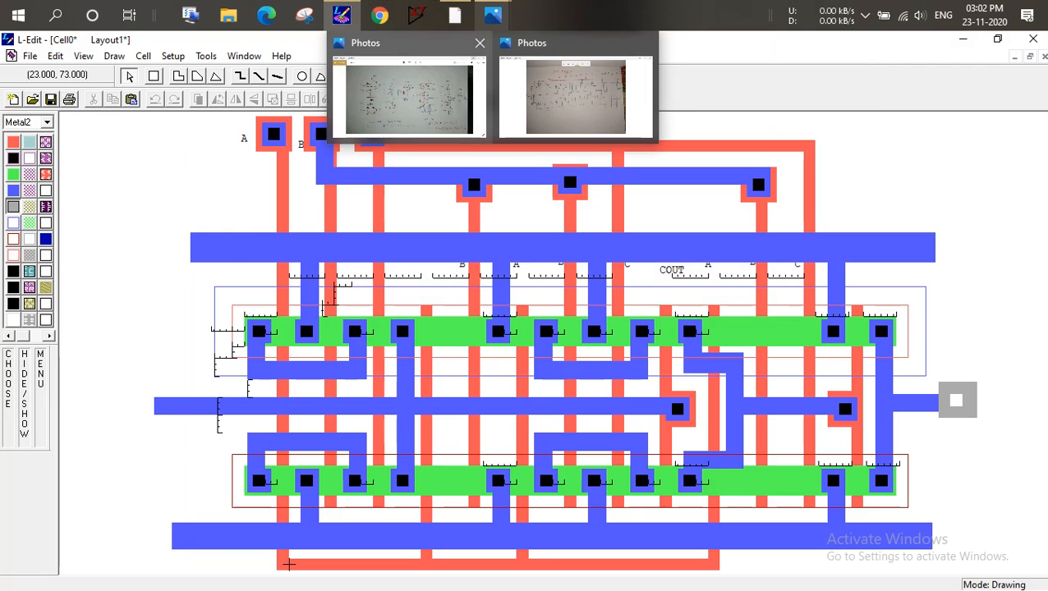
{"action": "left_click", "coordinate": [414, 92]}
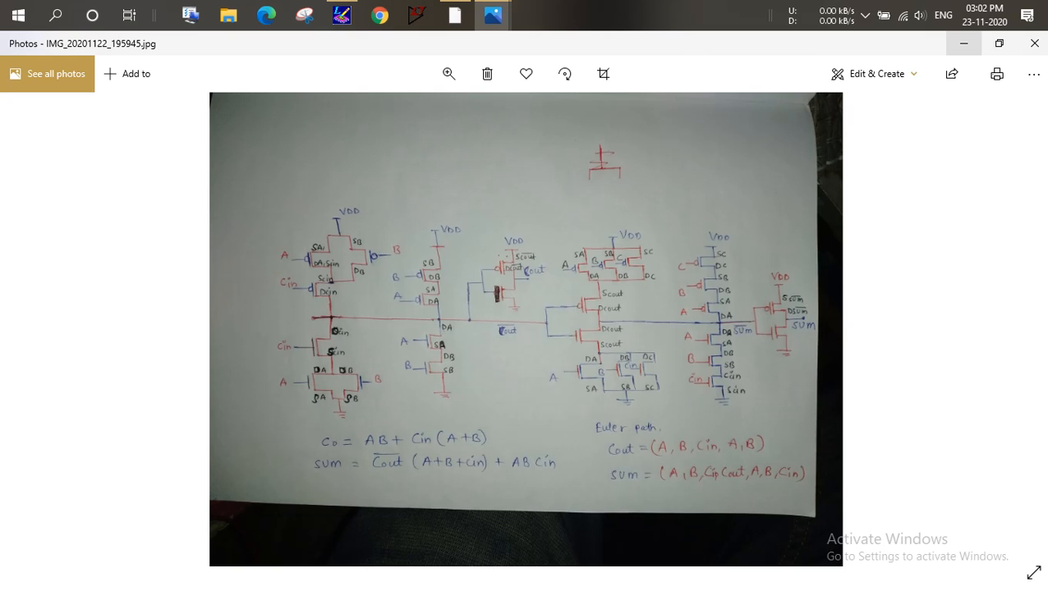
{"action": "left_click", "coordinate": [963, 44]}
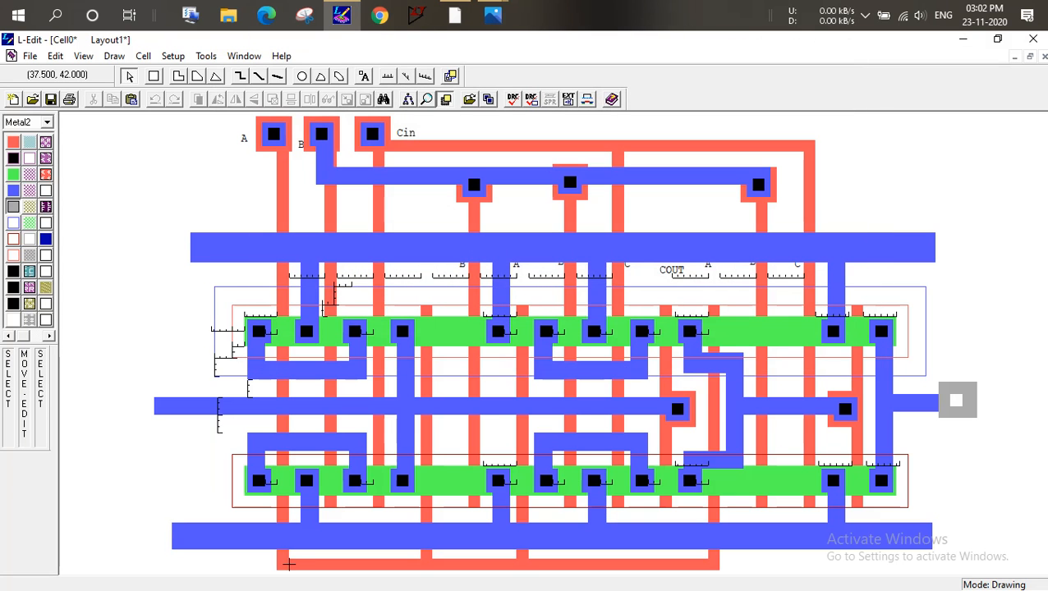